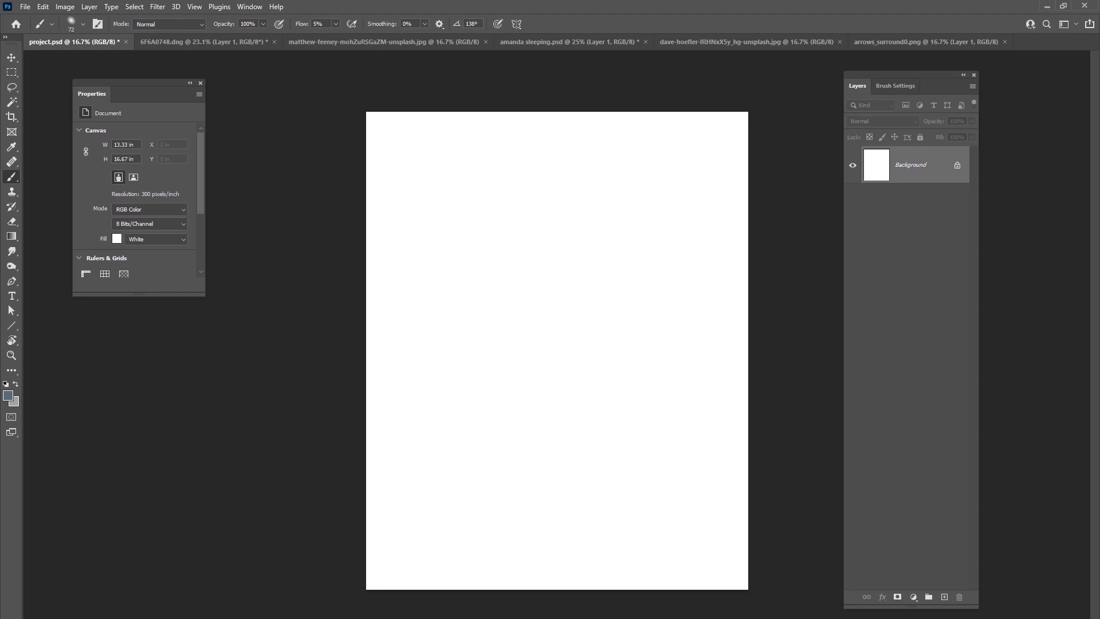
# - Add a new layer above the background and set the brush to 53 px with 15% flow
pyautogui.scroll(2, 557, 350)
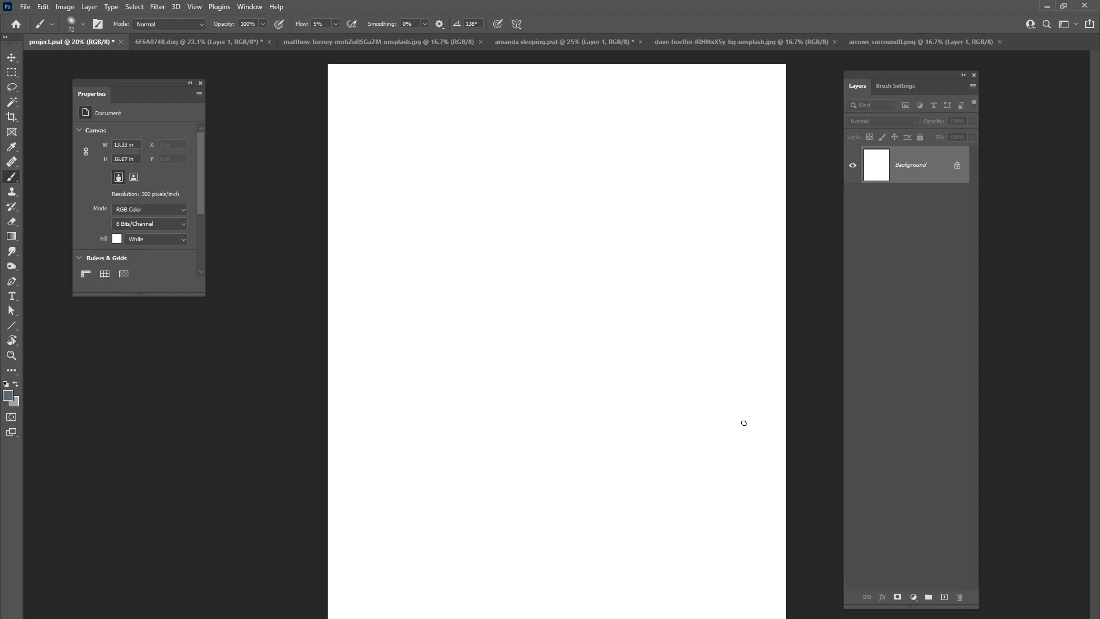
pyautogui.click(945, 597)
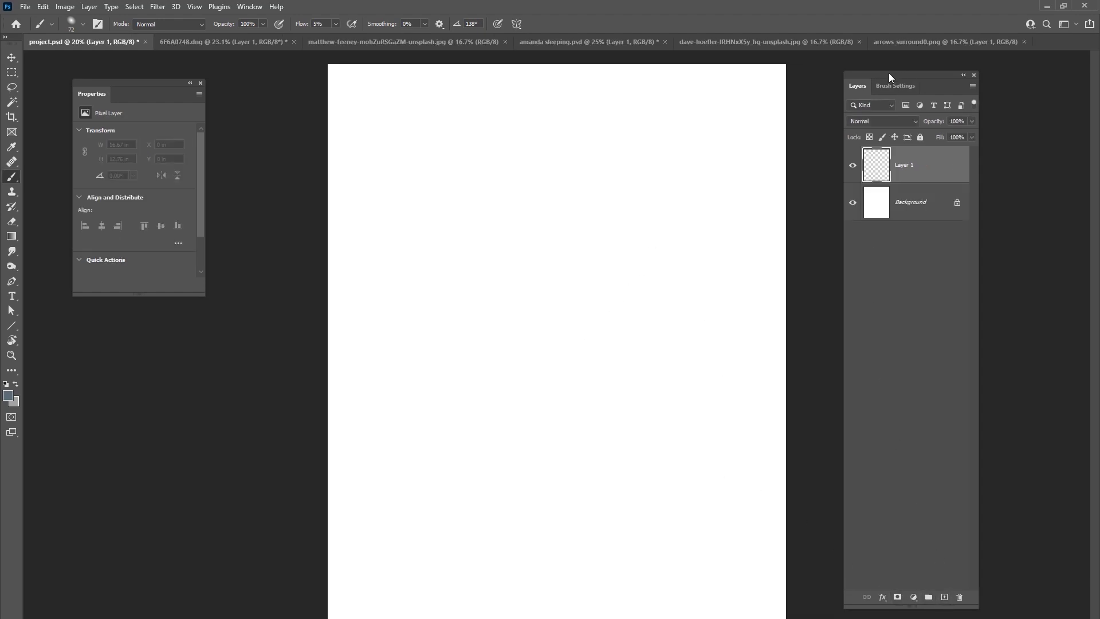
pyautogui.moveTo(880, 80)
pyautogui.mouseDown()
pyautogui.moveTo(891, 81)
pyautogui.moveTo(865, 74)
pyautogui.mouseUp()
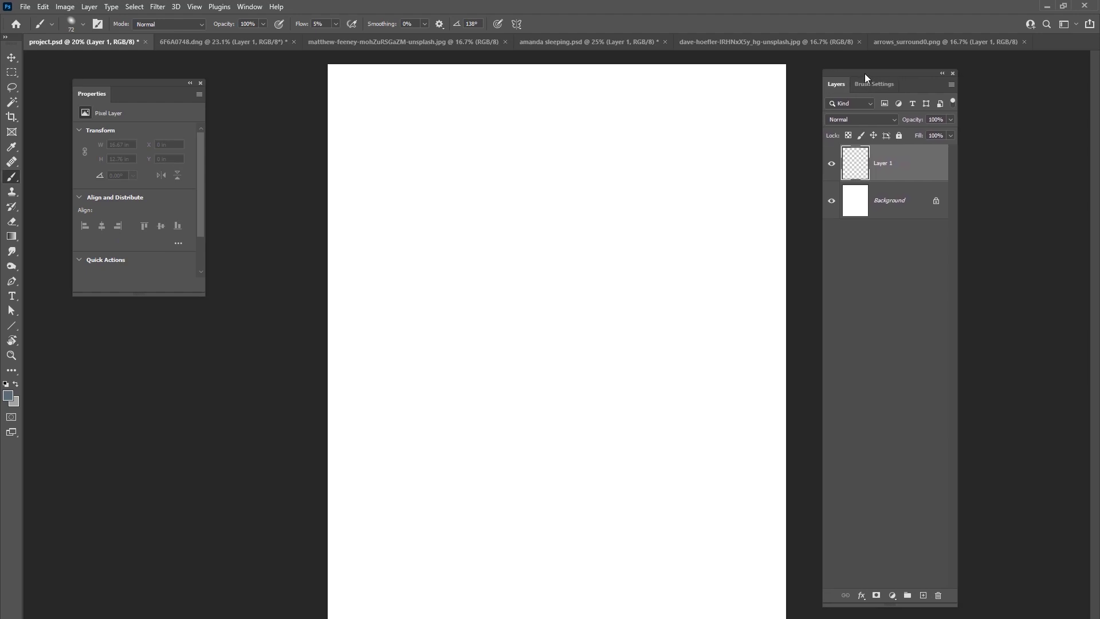
pyautogui.rightClick(643, 318)
pyautogui.click(719, 347)
pyautogui.moveTo(675, 346); pyautogui.dragTo(677, 345)
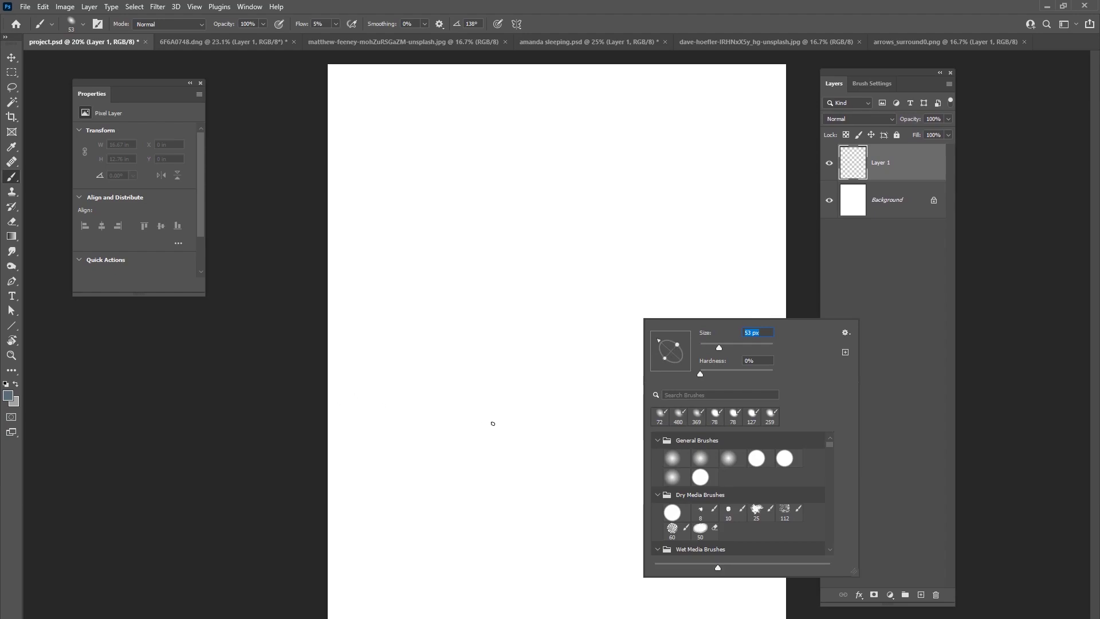
pyautogui.click(319, 24)
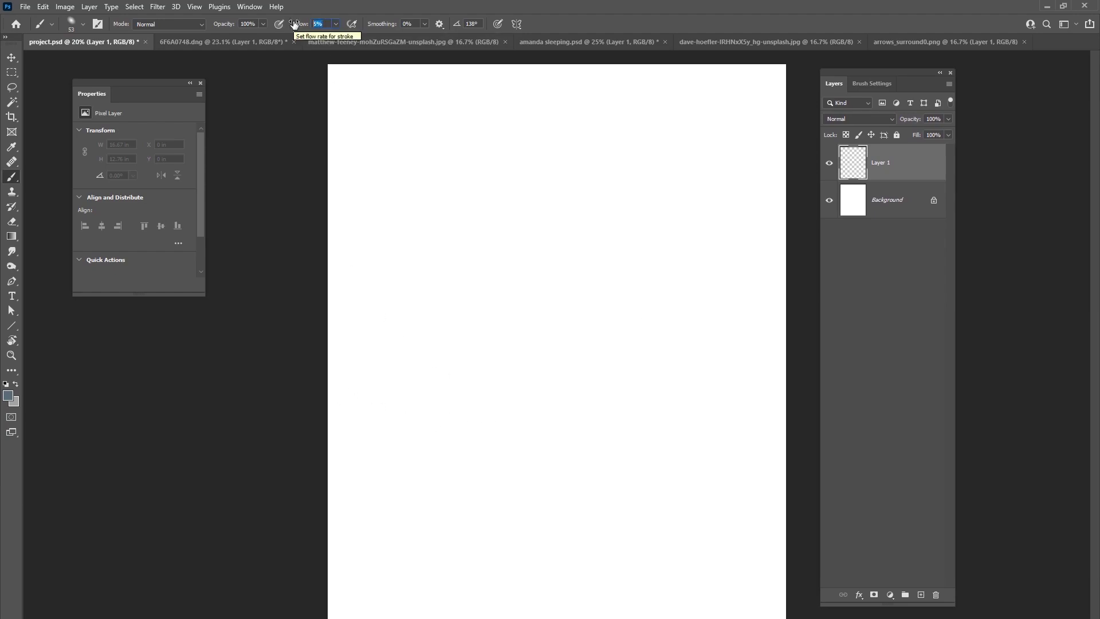
pyautogui.write('1')
# - Sketch a figure lying under a blanket in the lower canvas, with a ground line on both sides and a horizon line above
pyautogui.moveTo(456, 447)
pyautogui.mouseDown()
pyautogui.moveTo(467, 453)
pyautogui.moveTo(453, 458)
pyautogui.moveTo(542, 465)
pyautogui.moveTo(519, 486)
pyautogui.moveTo(476, 481)
pyautogui.moveTo(542, 465)
pyautogui.moveTo(547, 478)
pyautogui.moveTo(604, 475)
pyautogui.moveTo(596, 477)
pyautogui.moveTo(640, 505)
pyautogui.moveTo(603, 474)
pyautogui.moveTo(686, 463)
pyautogui.mouseUp()
pyautogui.moveTo(551, 441)
pyautogui.mouseDown()
pyautogui.moveTo(588, 512)
pyautogui.moveTo(676, 515)
pyautogui.moveTo(686, 457)
pyautogui.moveTo(590, 451)
pyautogui.moveTo(641, 450)
pyautogui.mouseUp()
pyautogui.moveTo(441, 459)
pyautogui.mouseDown()
pyautogui.moveTo(486, 448)
pyautogui.moveTo(450, 469)
pyautogui.moveTo(510, 463)
pyautogui.moveTo(523, 483)
pyautogui.moveTo(624, 470)
pyautogui.moveTo(704, 477)
pyautogui.mouseUp()
pyautogui.moveTo(558, 450); pyautogui.dragTo(656, 458)
pyautogui.moveTo(328, 477); pyautogui.dragTo(468, 480)
pyautogui.moveTo(685, 472); pyautogui.dragTo(785, 469)
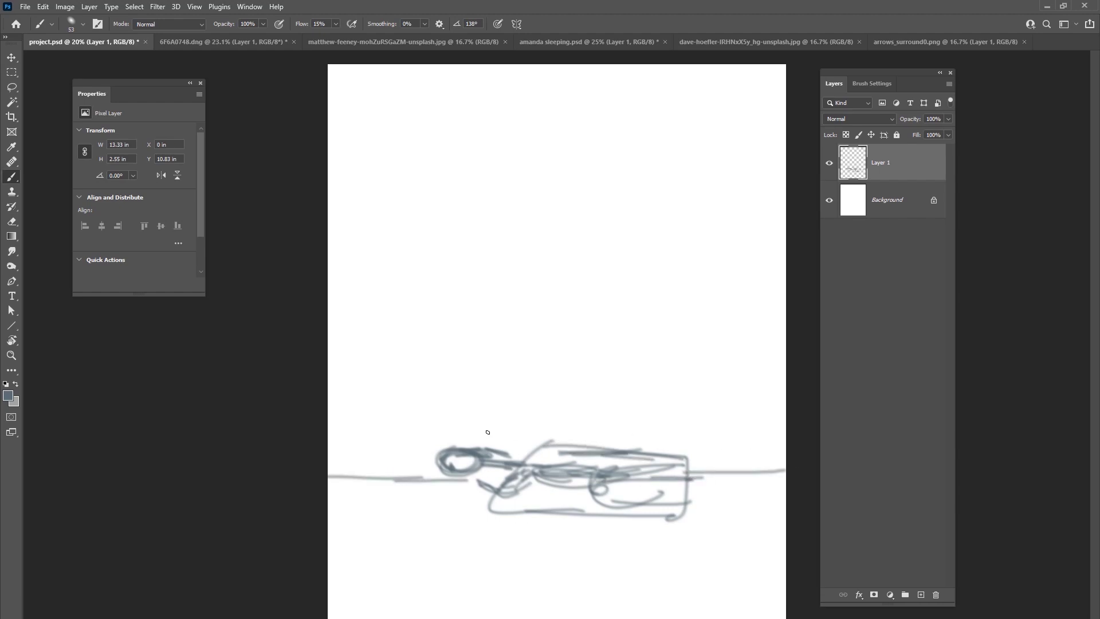
pyautogui.moveTo(308, 427); pyautogui.dragTo(787, 432)
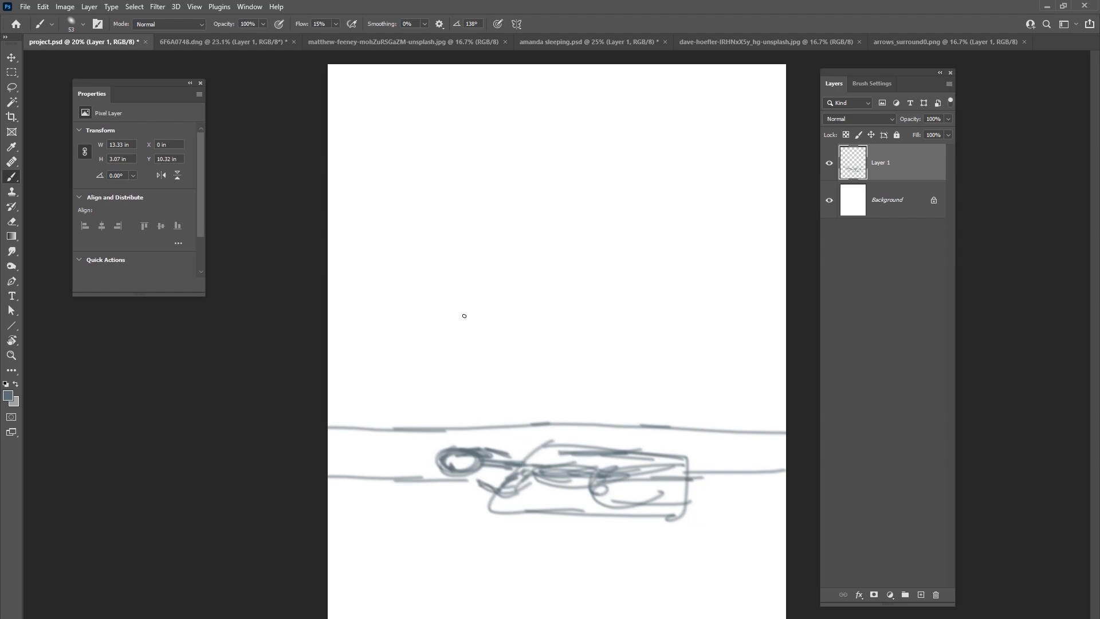
# - Sketch the outline of a large hand and forearm reaching in from the right edge above the lying figure
pyautogui.moveTo(447, 303); pyautogui.dragTo(421, 332)
pyautogui.moveTo(478, 289); pyautogui.dragTo(536, 291)
pyautogui.moveTo(473, 284)
pyautogui.mouseDown()
pyautogui.moveTo(504, 319)
pyautogui.moveTo(551, 312)
pyautogui.mouseUp()
pyautogui.moveTo(553, 283)
pyautogui.mouseDown()
pyautogui.moveTo(530, 287)
pyautogui.moveTo(558, 275)
pyautogui.moveTo(469, 275)
pyautogui.moveTo(423, 326)
pyautogui.moveTo(465, 250)
pyautogui.moveTo(530, 257)
pyautogui.moveTo(435, 253)
pyautogui.moveTo(475, 211)
pyautogui.moveTo(586, 246)
pyautogui.moveTo(573, 281)
pyautogui.mouseUp()
pyautogui.moveTo(566, 242); pyautogui.dragTo(639, 243)
pyautogui.moveTo(655, 240)
pyautogui.mouseDown()
pyautogui.moveTo(613, 245)
pyautogui.moveTo(786, 226)
pyautogui.mouseUp()
pyautogui.moveTo(542, 317); pyautogui.dragTo(786, 311)
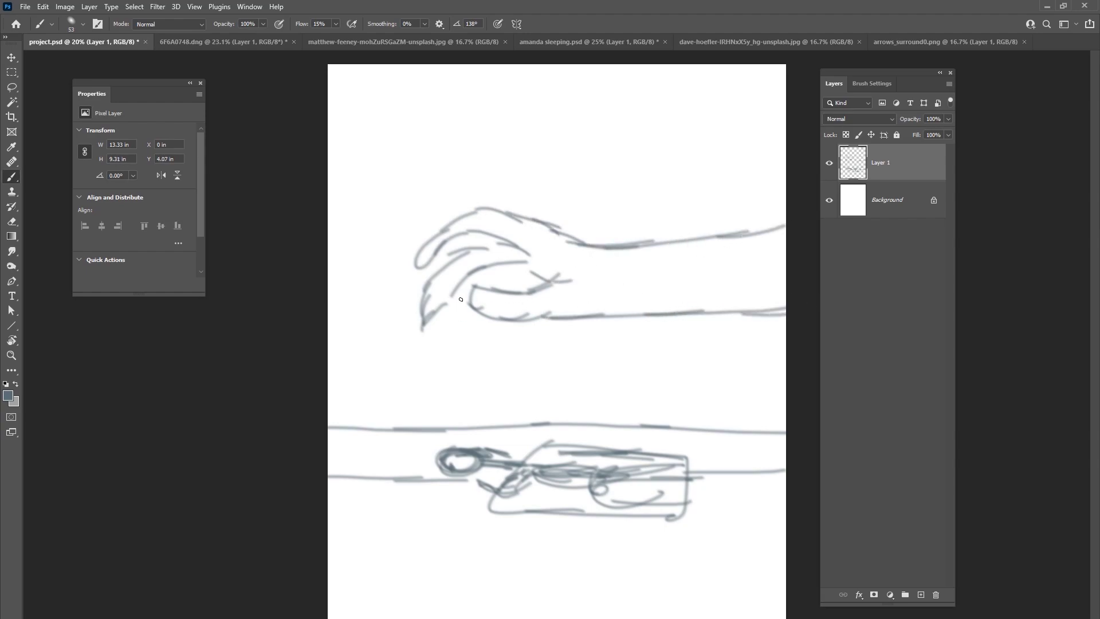
# - Add finger detail to the large hand and draw two downward arrows between the arm and the horizon line
pyautogui.moveTo(483, 275)
pyautogui.mouseDown()
pyautogui.moveTo(469, 289)
pyautogui.moveTo(485, 319)
pyautogui.mouseUp()
pyautogui.moveTo(532, 289)
pyautogui.mouseDown()
pyautogui.moveTo(489, 280)
pyautogui.moveTo(455, 252)
pyautogui.mouseUp()
pyautogui.moveTo(446, 243); pyautogui.dragTo(419, 269)
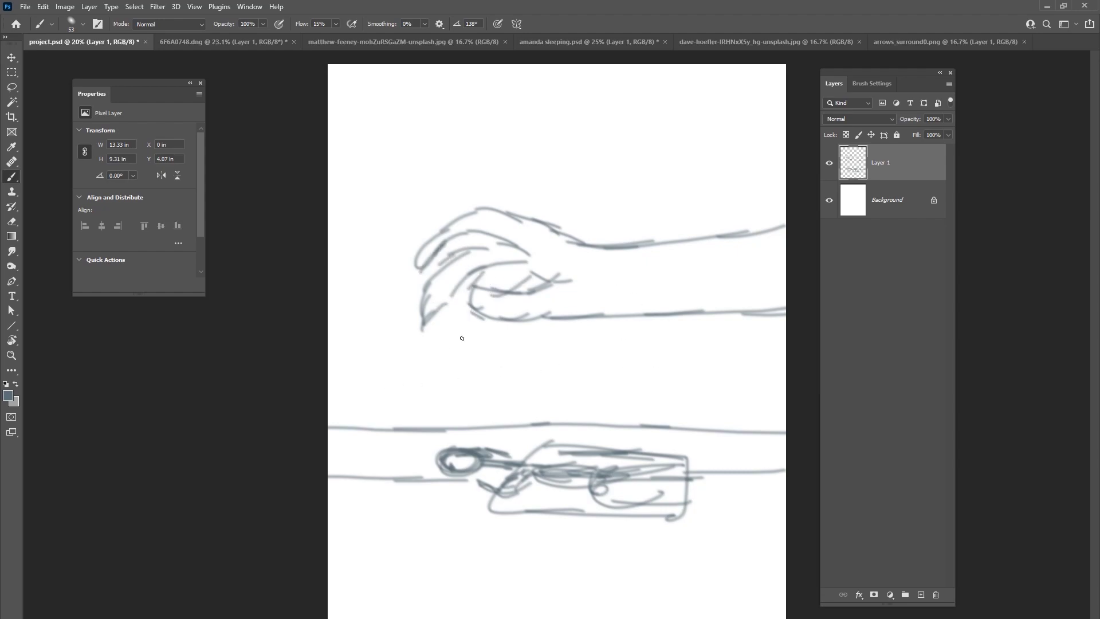
pyautogui.moveTo(446, 346)
pyautogui.mouseDown()
pyautogui.moveTo(435, 394)
pyautogui.moveTo(461, 380)
pyautogui.mouseUp()
pyautogui.moveTo(623, 347)
pyautogui.mouseDown()
pyautogui.moveTo(630, 401)
pyautogui.moveTo(649, 380)
pyautogui.mouseUp()
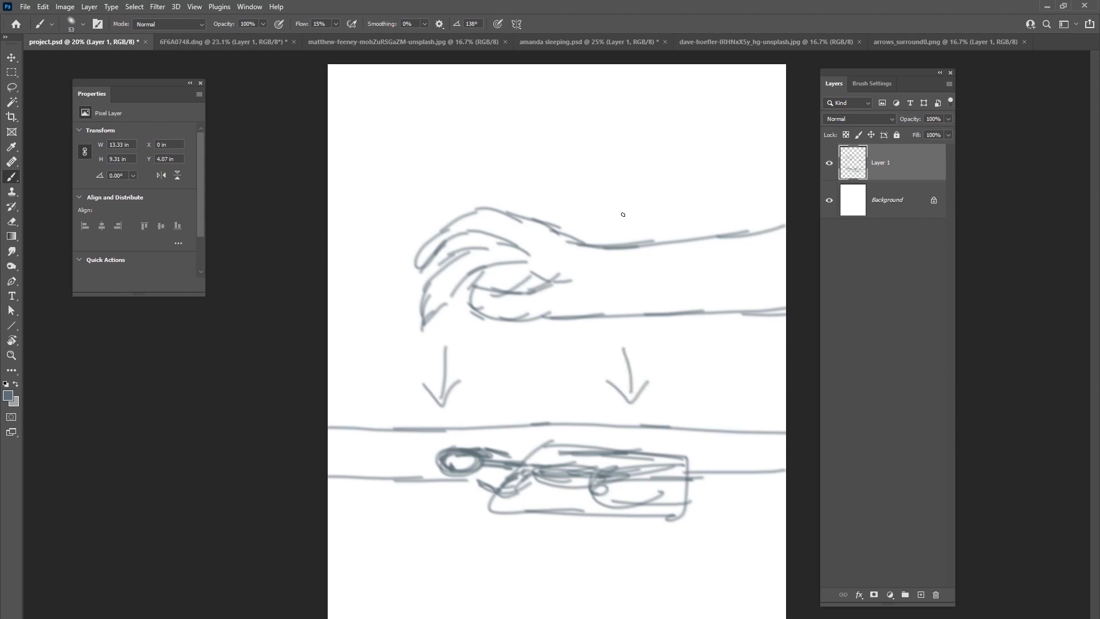
# - Draw a row of fletched arrows stuck into the top of the large hand and forearm
pyautogui.moveTo(626, 169); pyautogui.dragTo(633, 240)
pyautogui.moveTo(627, 169); pyautogui.dragTo(624, 160)
pyautogui.moveTo(615, 163); pyautogui.dragTo(692, 249)
pyautogui.moveTo(695, 169); pyautogui.dragTo(688, 185)
pyautogui.moveTo(681, 176); pyautogui.dragTo(687, 184)
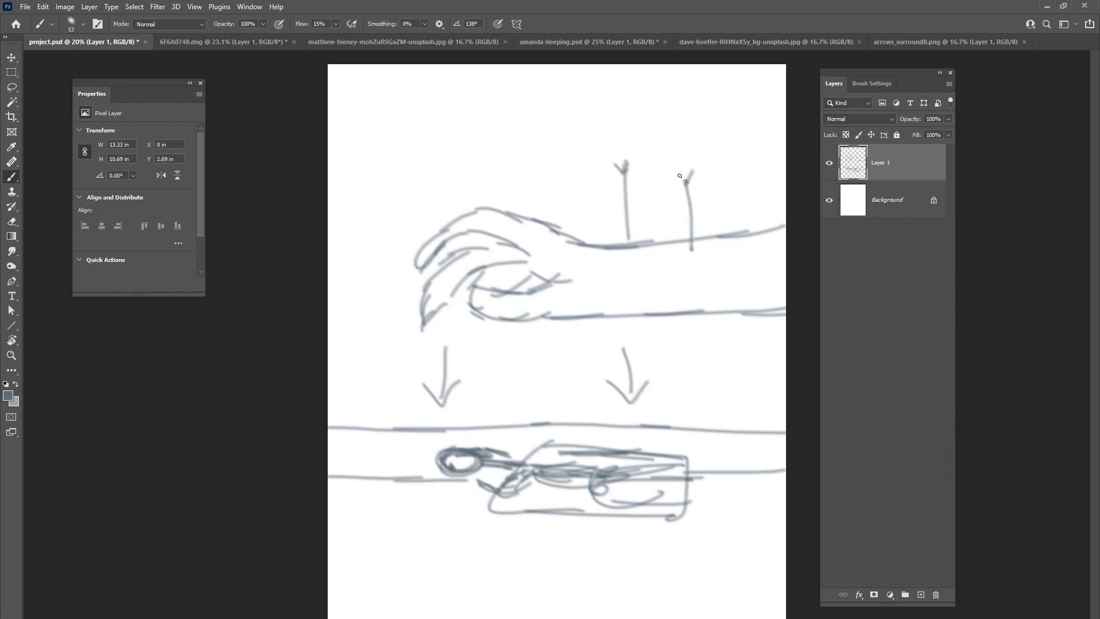
pyautogui.moveTo(481, 173); pyautogui.dragTo(490, 220)
pyautogui.moveTo(483, 163); pyautogui.dragTo(481, 179)
pyautogui.moveTo(469, 167)
pyautogui.mouseDown()
pyautogui.moveTo(481, 179)
pyautogui.moveTo(451, 225)
pyautogui.mouseUp()
pyautogui.moveTo(428, 183); pyautogui.dragTo(424, 192)
pyautogui.moveTo(414, 181); pyautogui.dragTo(425, 190)
pyautogui.moveTo(664, 274); pyautogui.dragTo(671, 215)
pyautogui.moveTo(736, 267)
pyautogui.mouseDown()
pyautogui.moveTo(745, 182)
pyautogui.moveTo(734, 170)
pyautogui.mouseUp()
pyautogui.moveTo(532, 238); pyautogui.dragTo(547, 185)
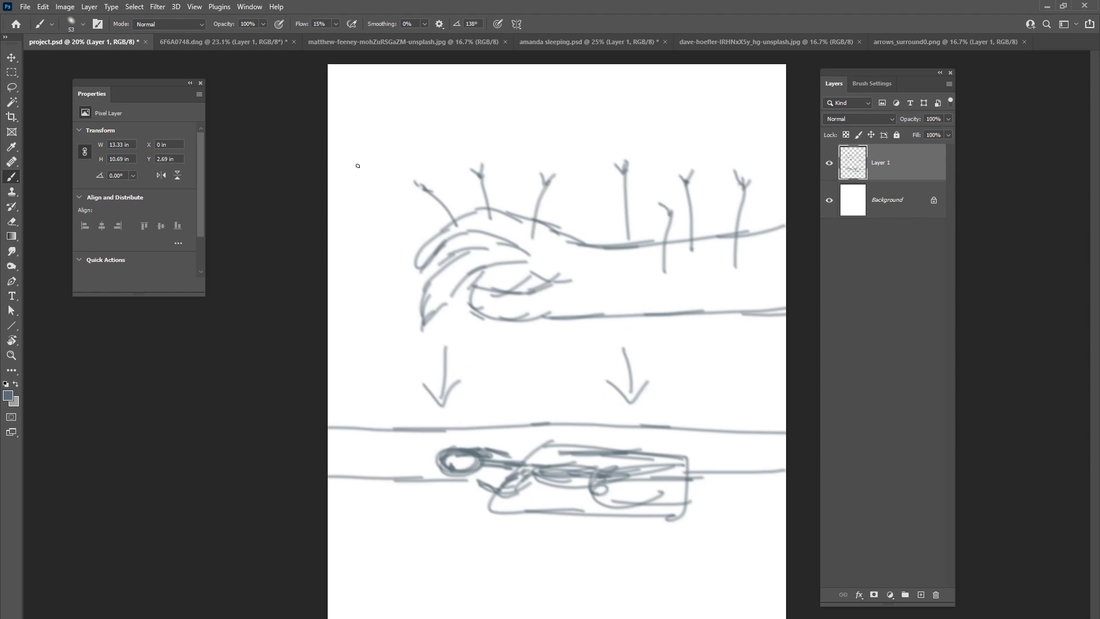
# - Sketch three fletched arrows flying down toward the arm along the top of the canvas
pyautogui.moveTo(364, 96)
pyautogui.mouseDown()
pyautogui.moveTo(410, 138)
pyautogui.moveTo(374, 97)
pyautogui.moveTo(383, 104)
pyautogui.mouseUp()
pyautogui.moveTo(542, 96); pyautogui.dragTo(561, 138)
pyautogui.moveTo(550, 75); pyautogui.dragTo(549, 110)
pyautogui.moveTo(530, 99)
pyautogui.mouseDown()
pyautogui.moveTo(562, 139)
pyautogui.moveTo(551, 112)
pyautogui.mouseUp()
pyautogui.moveTo(681, 85)
pyautogui.mouseDown()
pyautogui.moveTo(690, 129)
pyautogui.moveTo(684, 91)
pyautogui.mouseUp()
pyautogui.moveTo(677, 80)
pyautogui.mouseDown()
pyautogui.moveTo(685, 96)
pyautogui.moveTo(681, 85)
pyautogui.mouseUp()
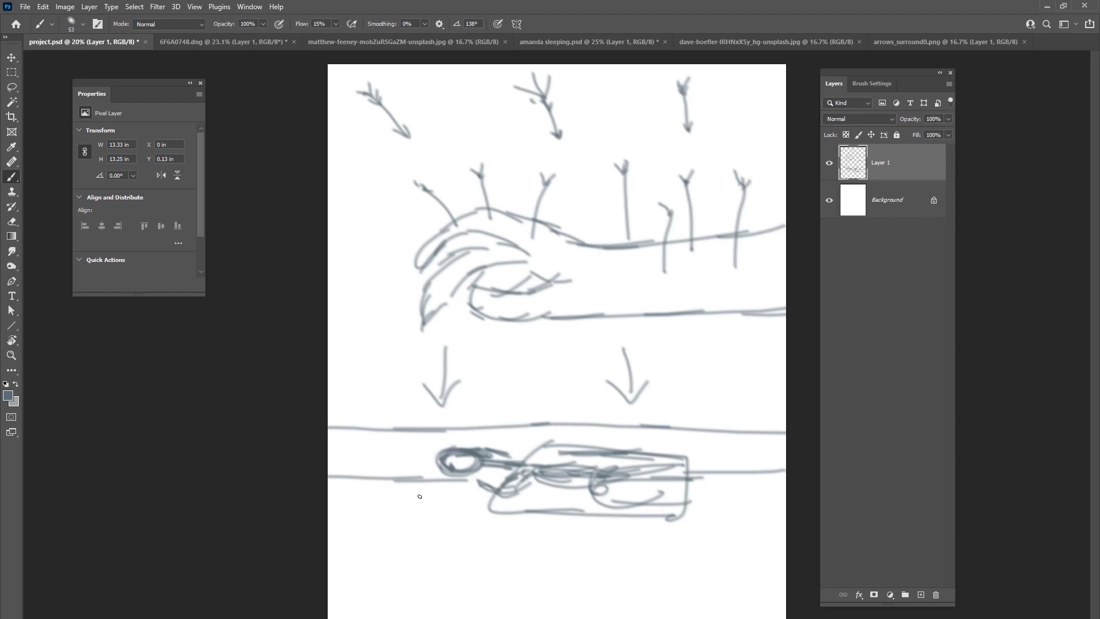
# - Sketch a hatched, pointed oval shape crossing the ground line just left of the lying figure's head
pyautogui.moveTo(373, 471)
pyautogui.mouseDown()
pyautogui.moveTo(415, 512)
pyautogui.moveTo(419, 467)
pyautogui.moveTo(398, 424)
pyautogui.moveTo(372, 425)
pyautogui.moveTo(360, 452)
pyautogui.moveTo(375, 487)
pyautogui.mouseUp()
pyautogui.rightClick(376, 487)
pyautogui.press('Escape')
pyautogui.moveTo(384, 427)
pyautogui.mouseDown()
pyautogui.moveTo(375, 445)
pyautogui.moveTo(410, 487)
pyautogui.moveTo(385, 458)
pyautogui.moveTo(386, 495)
pyautogui.moveTo(414, 514)
pyautogui.mouseUp()
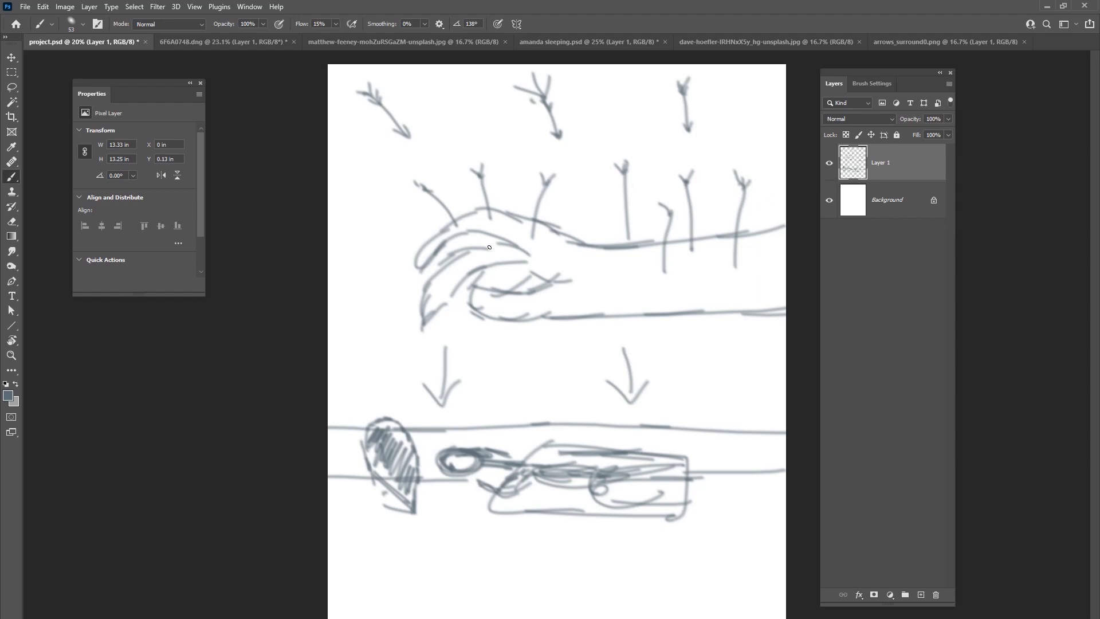
# - Hide the sketch layer, copy the whole matthew-feeney moorland photo, and return to project.psd
pyautogui.click(829, 163)
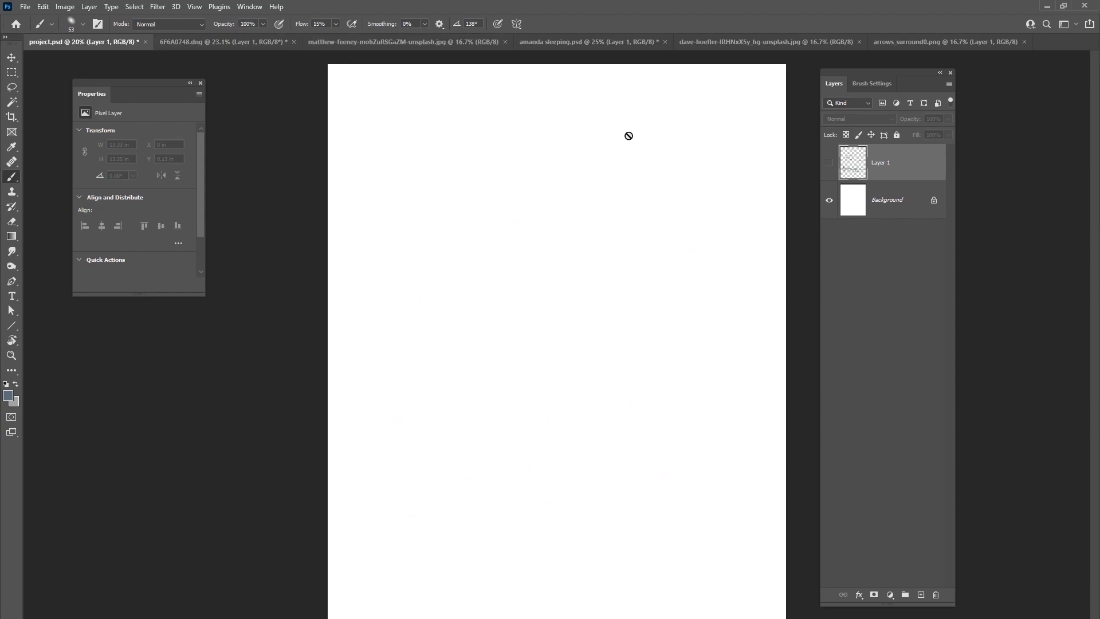
pyautogui.click(385, 43)
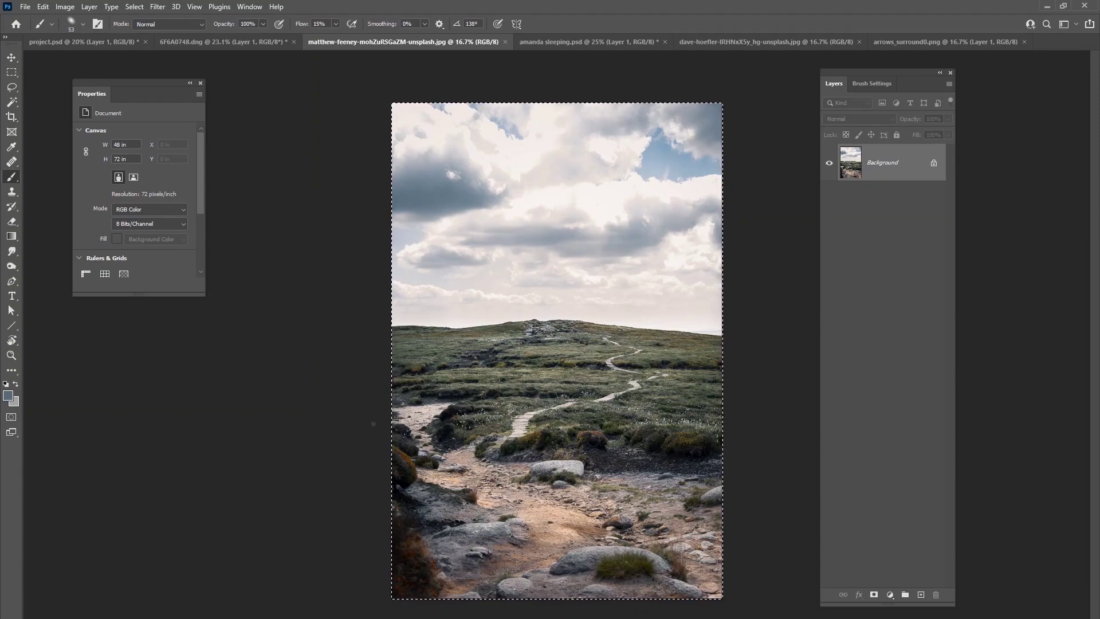
pyautogui.click(119, 41)
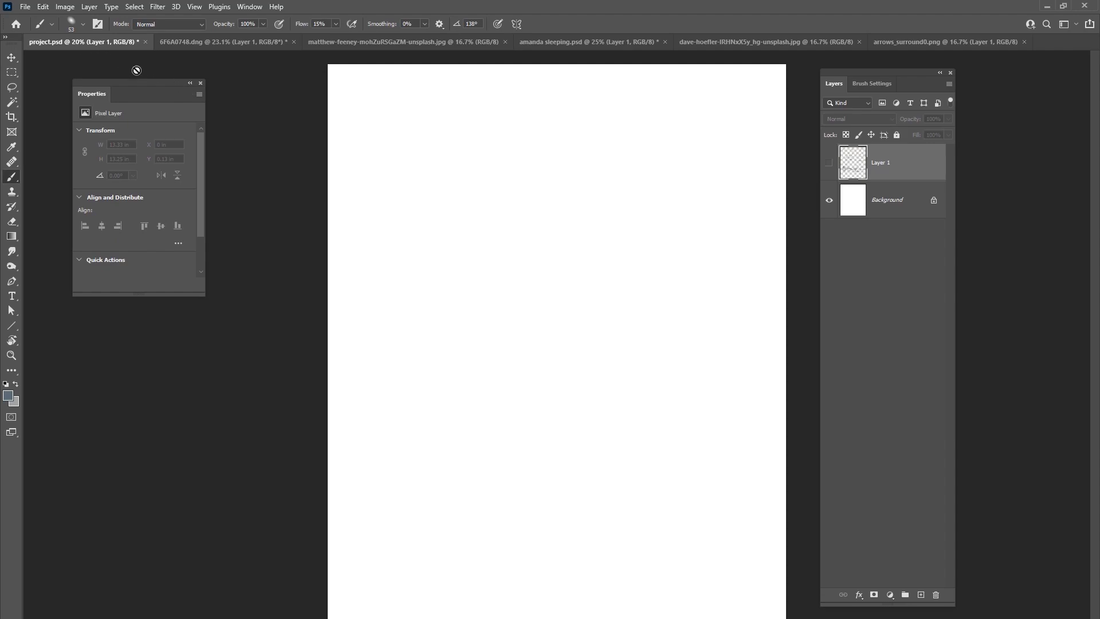
# - Check the project's pixel dimensions and resolution in Image Size without changing them
pyautogui.click(65, 6)
pyautogui.click(80, 90)
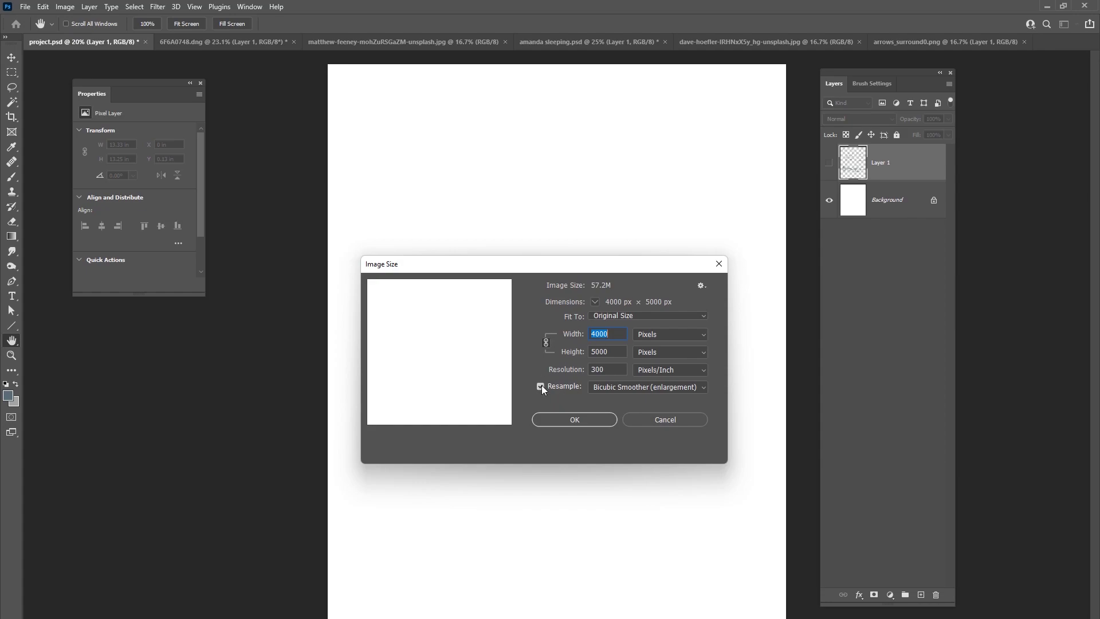
pyautogui.click(664, 420)
pyautogui.click(659, 421)
pyautogui.click(538, 251)
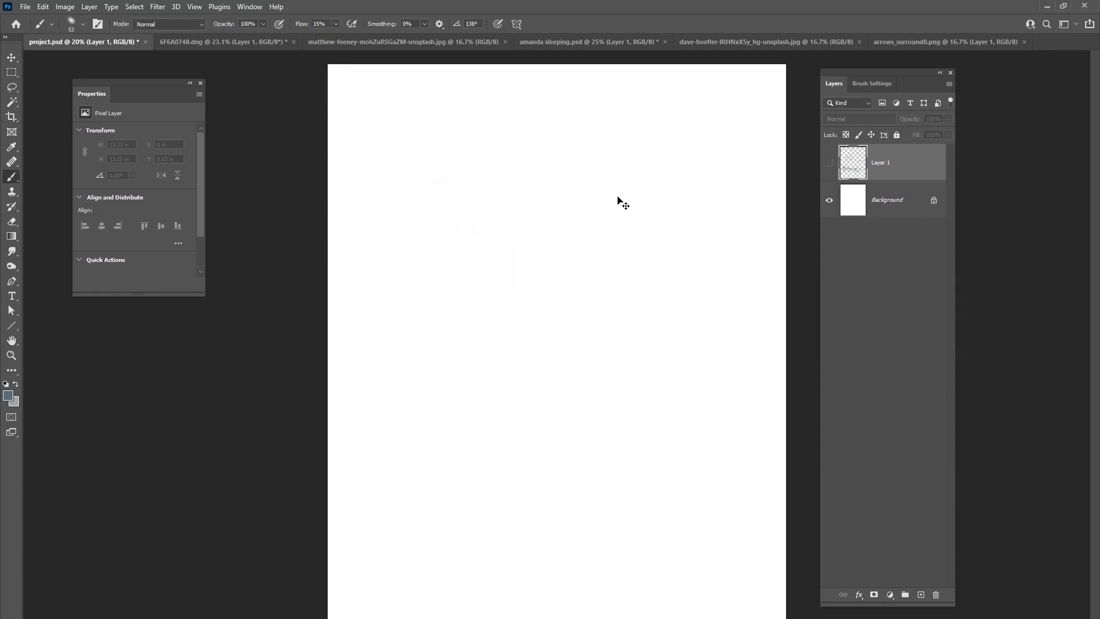
# - Paste the moorland photo into the project, align it to the canvas's left edge, and stretch it to 115.74% width
pyautogui.hotkey('ctrl', 'v')
pyautogui.click(11, 58)
pyautogui.moveTo(497, 438); pyautogui.dragTo(464, 416)
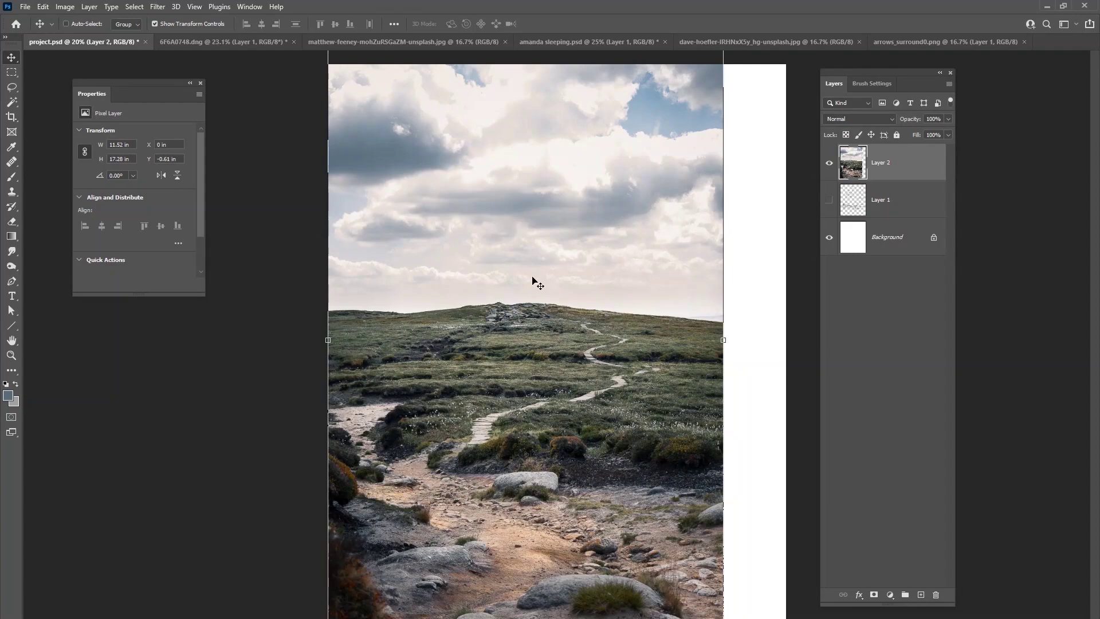
pyautogui.moveTo(723, 341); pyautogui.dragTo(786, 340)
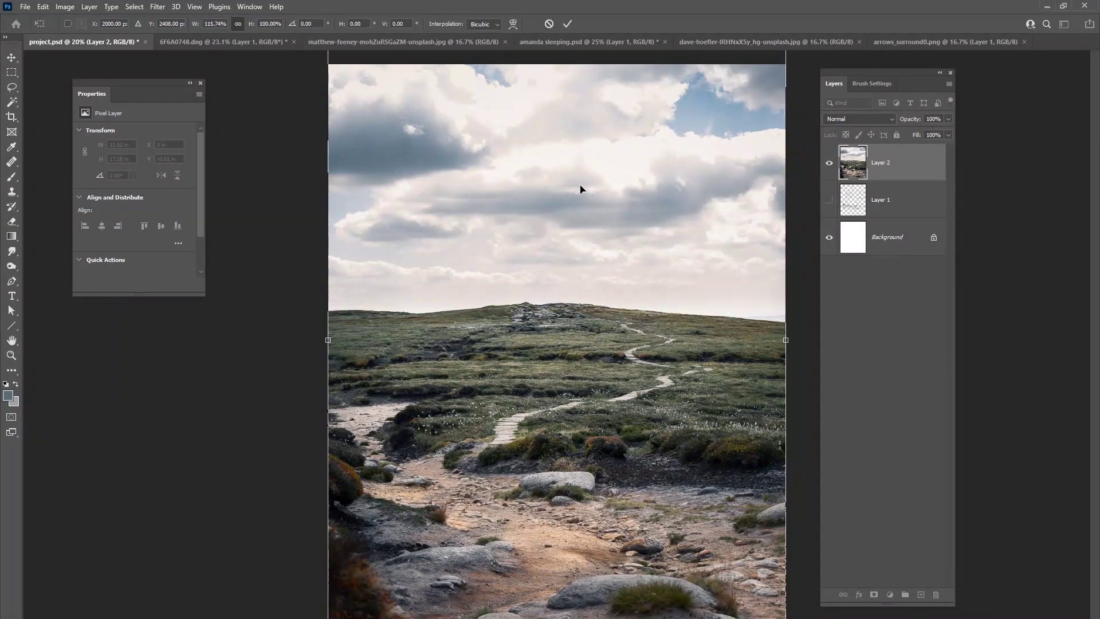
# - Squash and reposition the moorland photo to 15.5 in high, starting 1.17 in below the canvas top, and commit the transform
pyautogui.moveTo(583, 132); pyautogui.dragTo(584, 142)
pyautogui.moveTo(557, 54); pyautogui.dragTo(559, 114)
pyautogui.moveTo(580, 273)
pyautogui.mouseDown()
pyautogui.moveTo(573, 249)
pyautogui.moveTo(582, 258)
pyautogui.mouseUp()
pyautogui.click(567, 24)
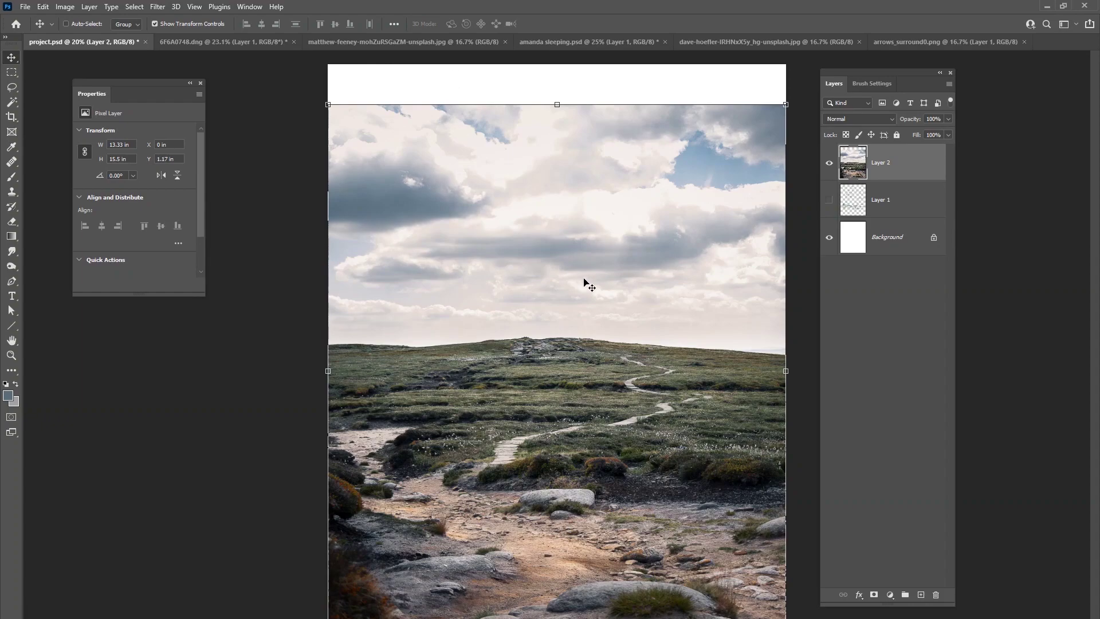
# - Bring the dave-hoefler stormy road photo into the project above the moorland and scale it to 87.87% by 91.76%
pyautogui.click(480, 44)
pyautogui.click(601, 43)
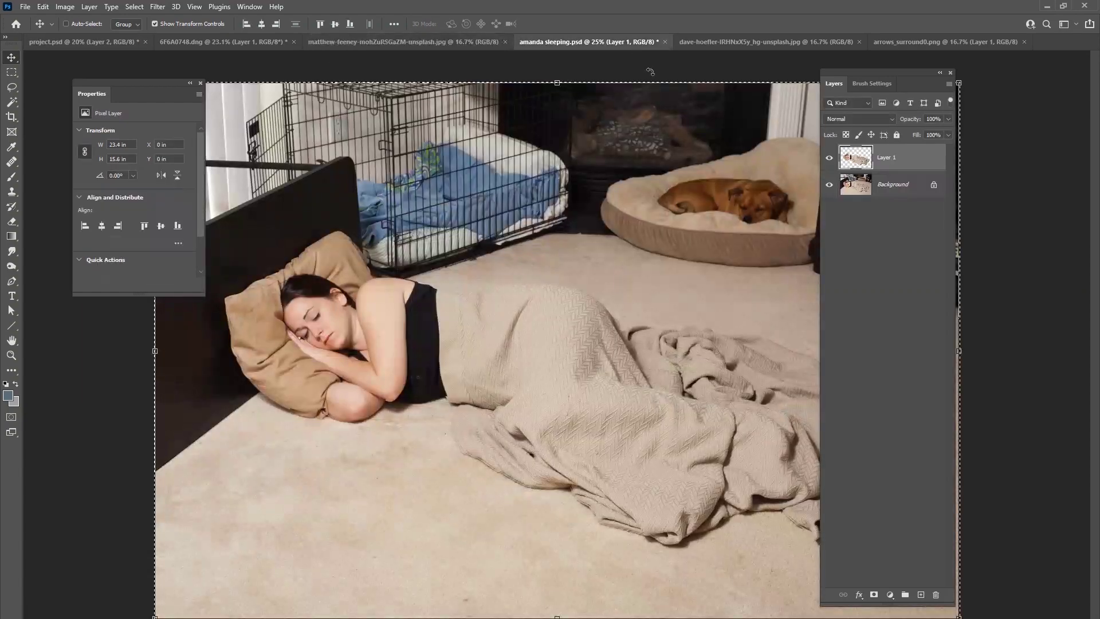
pyautogui.click(710, 44)
pyautogui.moveTo(297, 83); pyautogui.dragTo(754, 228)
pyautogui.moveTo(425, 214); pyautogui.dragTo(349, 191)
pyautogui.moveTo(527, 183); pyautogui.dragTo(447, 165)
pyautogui.moveTo(587, 384); pyautogui.dragTo(631, 370)
pyautogui.moveTo(146, 537); pyautogui.dragTo(231, 475)
pyautogui.moveTo(459, 403); pyautogui.dragTo(433, 469)
pyautogui.moveTo(515, 85); pyautogui.dragTo(515, 63)
pyautogui.moveTo(571, 282); pyautogui.dragTo(395, 295)
pyautogui.moveTo(468, 315); pyautogui.dragTo(624, 328)
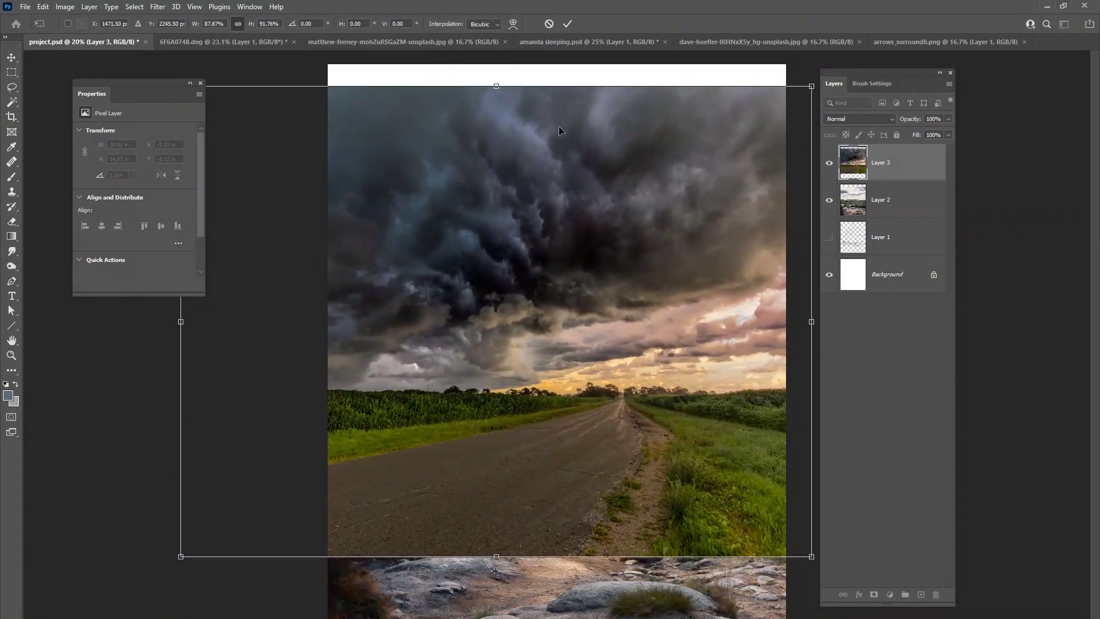
# - Stretch the road photo up to the canvas top at 96% height, shift it right, and commit the transform
pyautogui.moveTo(496, 88); pyautogui.dragTo(496, 64)
pyautogui.moveTo(552, 245); pyautogui.dragTo(597, 246)
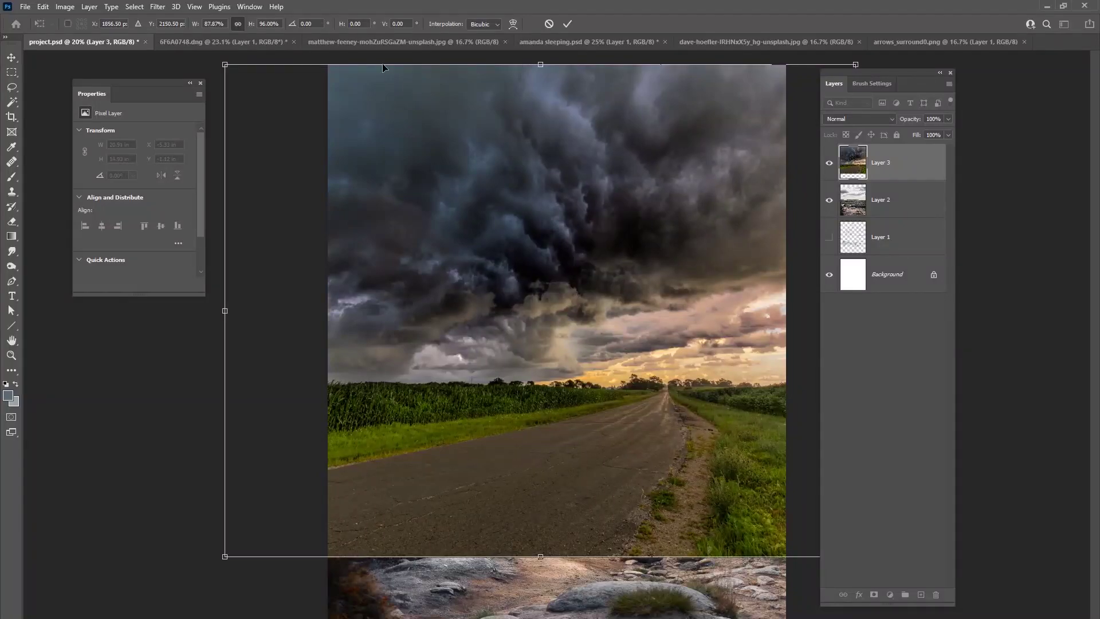
pyautogui.press('Return')
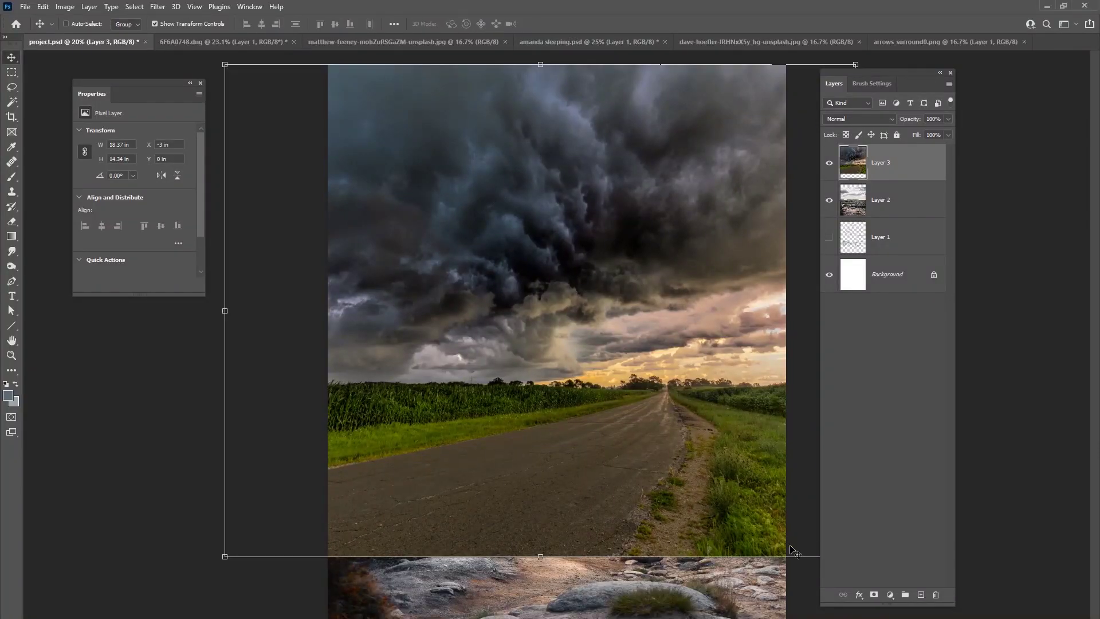
# - Add a layer mask to the road photo and set the brush to 1457 px with 12% flow
pyautogui.click(874, 595)
pyautogui.press('b')
pyautogui.rightClick(572, 360)
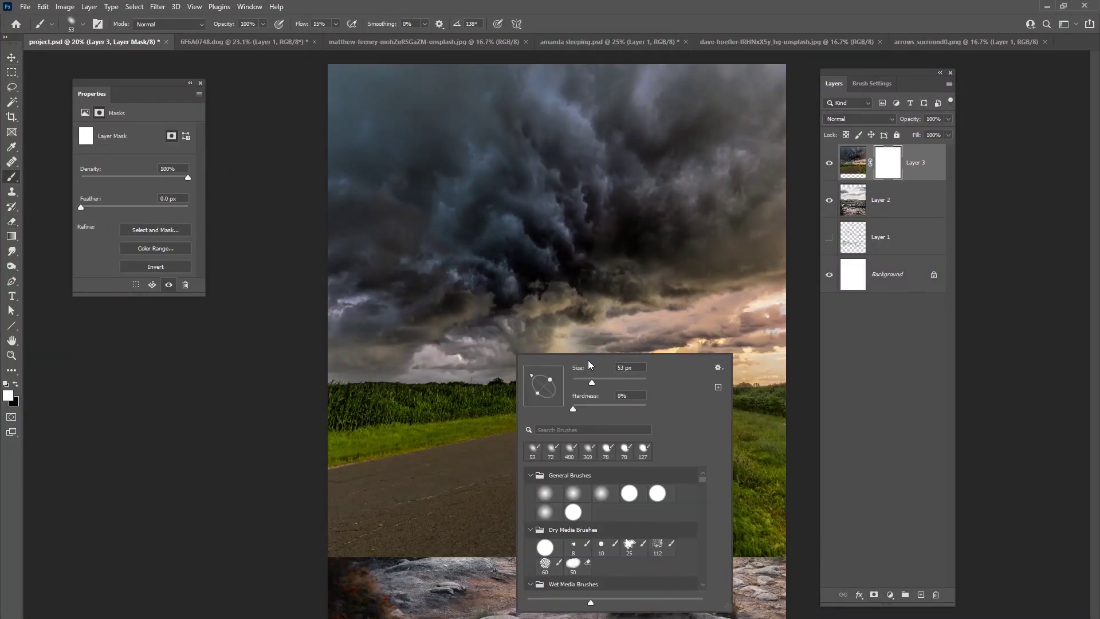
pyautogui.moveTo(638, 384); pyautogui.dragTo(641, 383)
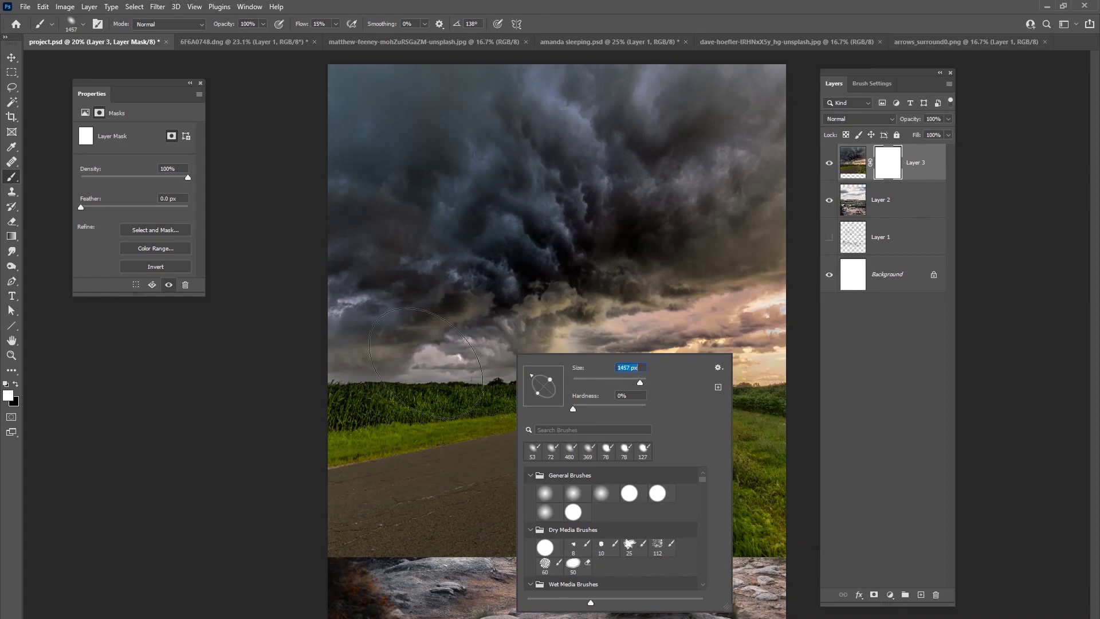
pyautogui.click(336, 25)
pyautogui.moveTo(335, 38); pyautogui.dragTo(333, 38)
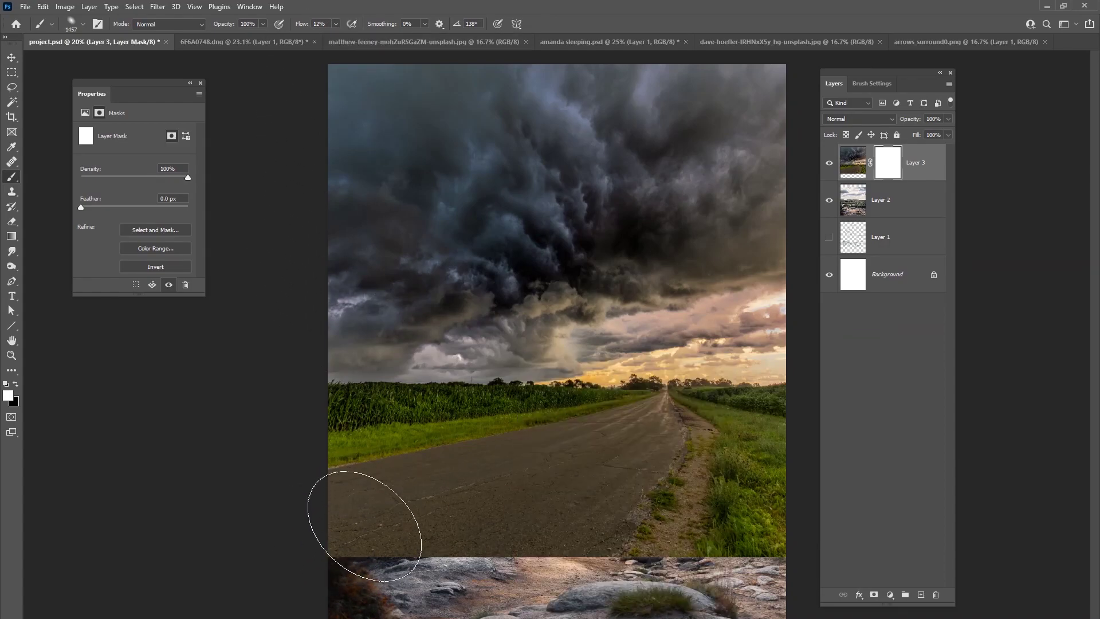
# - Paint black on the mask over the road photo's lower part to reveal the rocky moorland foreground
pyautogui.press('x')
pyautogui.moveTo(491, 523)
pyautogui.mouseDown()
pyautogui.moveTo(543, 521)
pyautogui.moveTo(568, 538)
pyautogui.moveTo(741, 504)
pyautogui.moveTo(729, 472)
pyautogui.moveTo(516, 488)
pyautogui.moveTo(463, 506)
pyautogui.moveTo(319, 491)
pyautogui.moveTo(737, 491)
pyautogui.moveTo(656, 444)
pyautogui.mouseUp()
pyautogui.moveTo(785, 433); pyautogui.dragTo(745, 433)
pyautogui.click(598, 442)
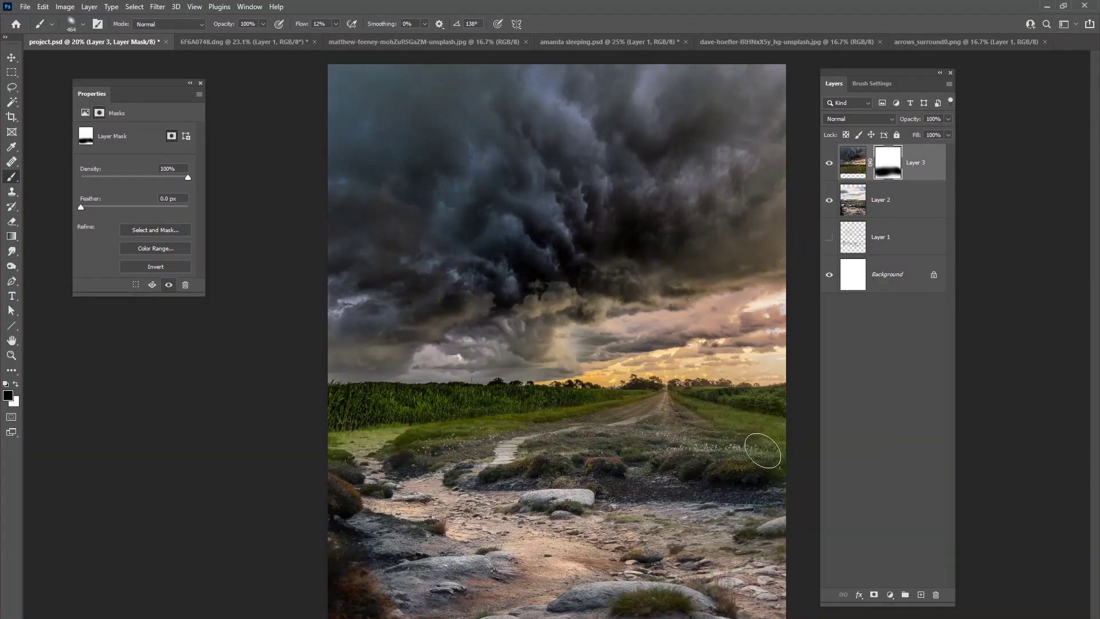
pyautogui.moveTo(690, 456)
pyautogui.mouseDown()
pyautogui.moveTo(553, 463)
pyautogui.moveTo(412, 451)
pyautogui.moveTo(307, 462)
pyautogui.moveTo(639, 441)
pyautogui.moveTo(657, 426)
pyautogui.mouseUp()
# - Reduce the brush to 275 px and mask out the remaining road near the horizon
pyautogui.rightClick(724, 371)
pyautogui.moveTo(852, 397); pyautogui.dragTo(844, 397)
pyautogui.moveTo(655, 411); pyautogui.dragTo(688, 409)
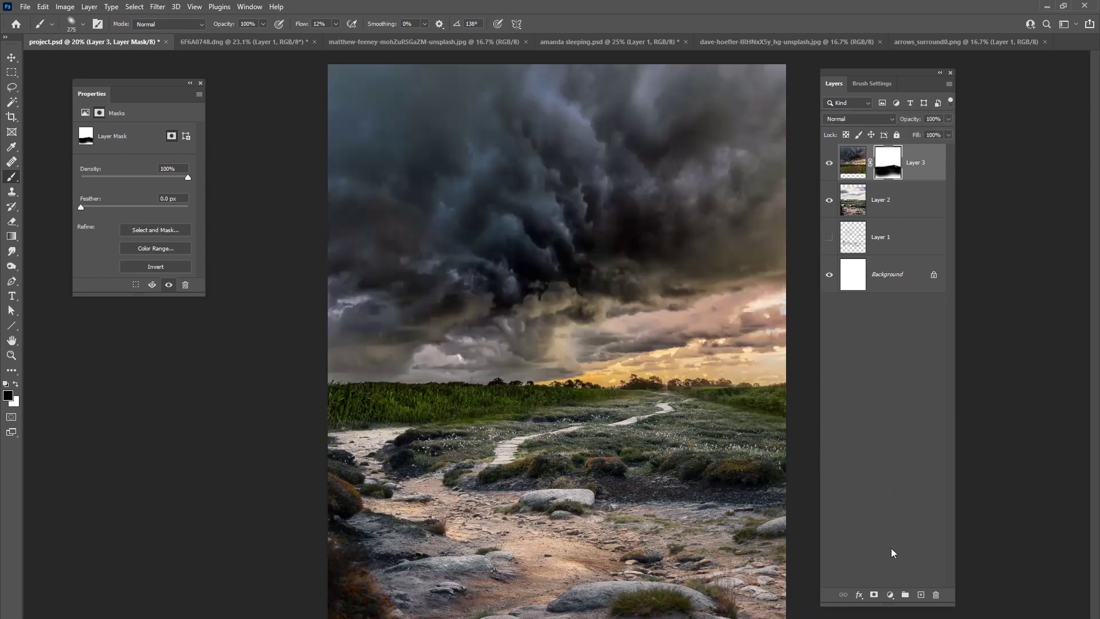
# - Add a Levels adjustment clipped to the road photo and set its RGB output levels to 52 and 222
pyautogui.click(890, 596)
pyautogui.click(894, 438)
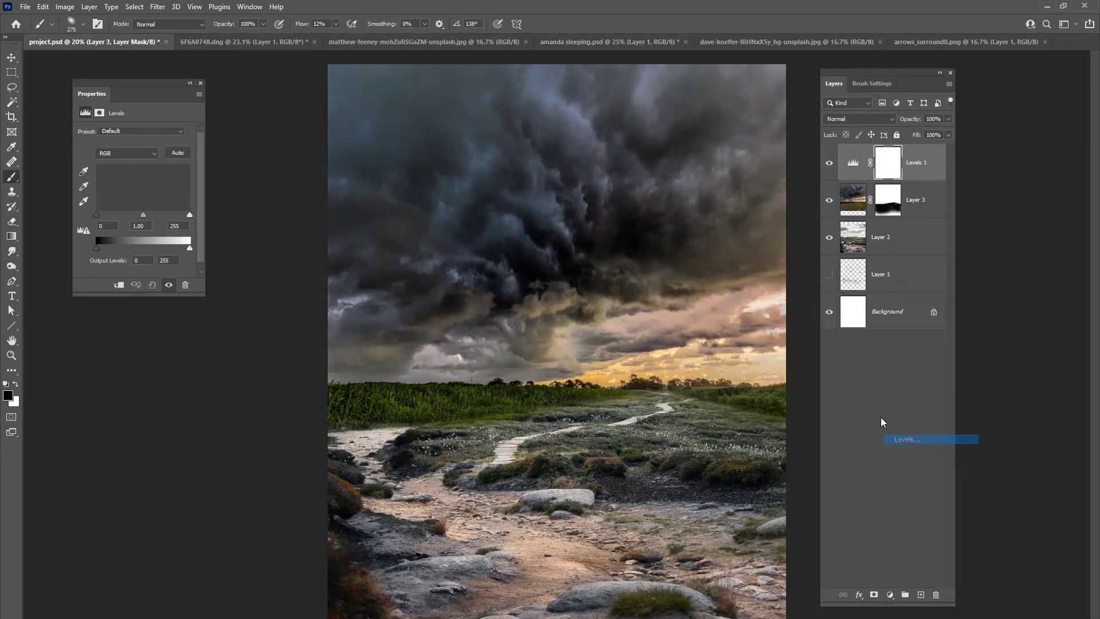
pyautogui.moveTo(88, 249); pyautogui.dragTo(116, 249)
pyautogui.moveTo(190, 248); pyautogui.dragTo(176, 247)
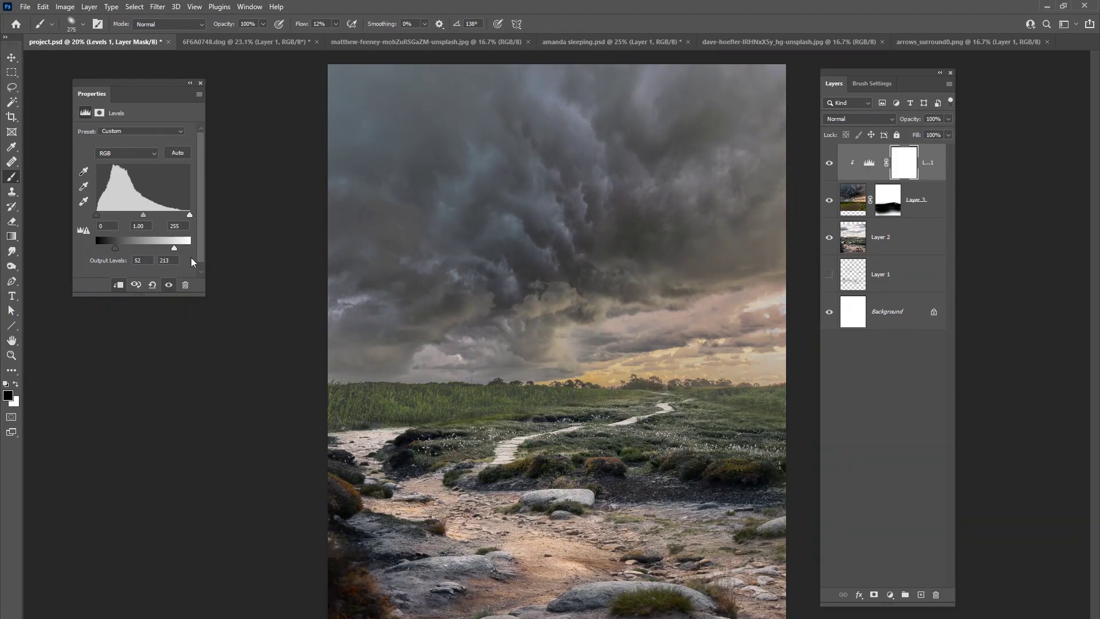
pyautogui.moveTo(177, 246); pyautogui.dragTo(178, 246)
# - Set the Levels blue channel midtone to 1.22, compare the adjustment off and on, and return to the RGB channel
pyautogui.click(143, 154)
pyautogui.click(127, 165)
pyautogui.click(136, 155)
pyautogui.click(132, 192)
pyautogui.click(829, 164)
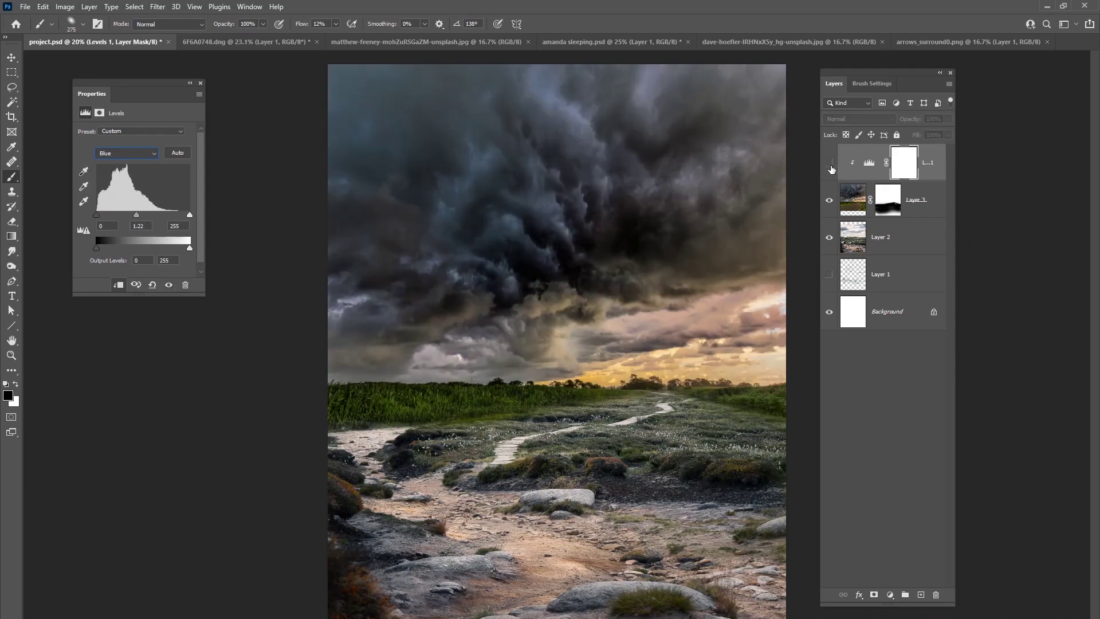
pyautogui.click(829, 163)
pyautogui.hotkey('alt', '2')
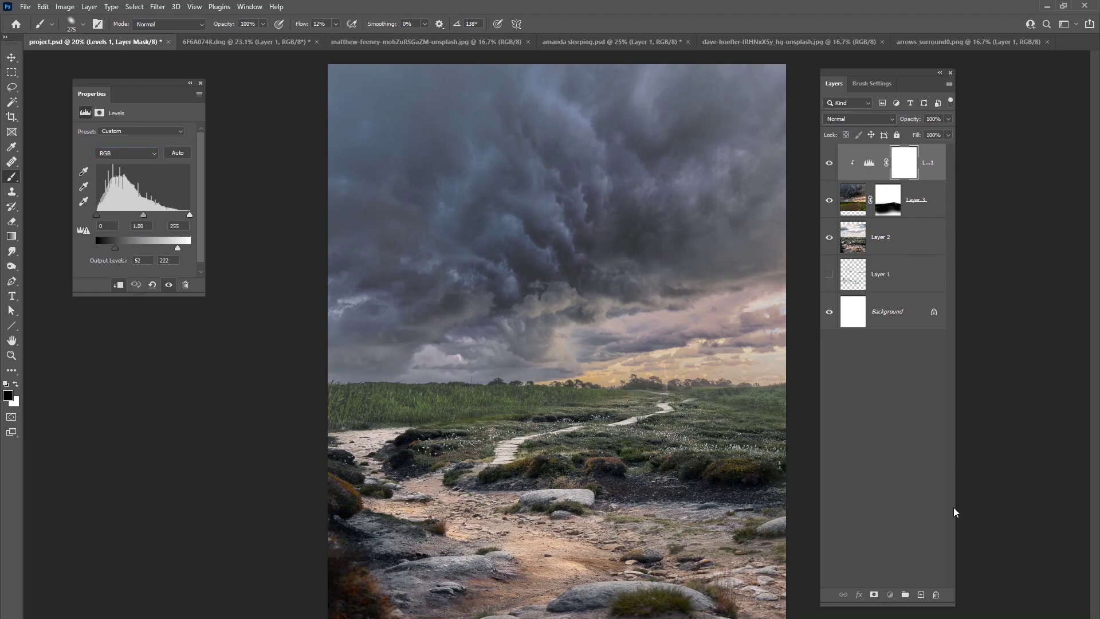
# - Add a new layer above the Levels adjustment and enlarge the soft brush to 2520 px for painting fog
pyautogui.click(921, 595)
pyautogui.rightClick(565, 299)
pyautogui.moveTo(685, 328); pyautogui.dragTo(685, 329)
pyautogui.keyDown('alt'); pyautogui.click(485, 241); pyautogui.keyUp('alt')
pyautogui.rightClick(497, 246)
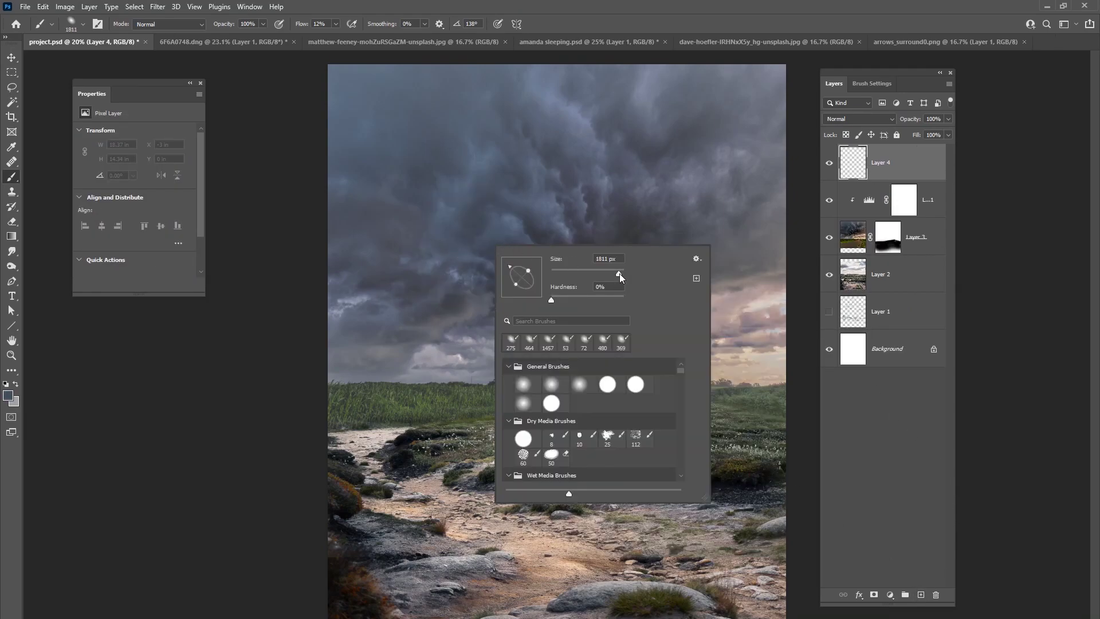
pyautogui.press('Return')
# - Lower the brush flow to 8%, sample colours from the clouds and paint haze across the lower sky and horizon
pyautogui.click(336, 24)
pyautogui.moveTo(335, 39); pyautogui.dragTo(334, 39)
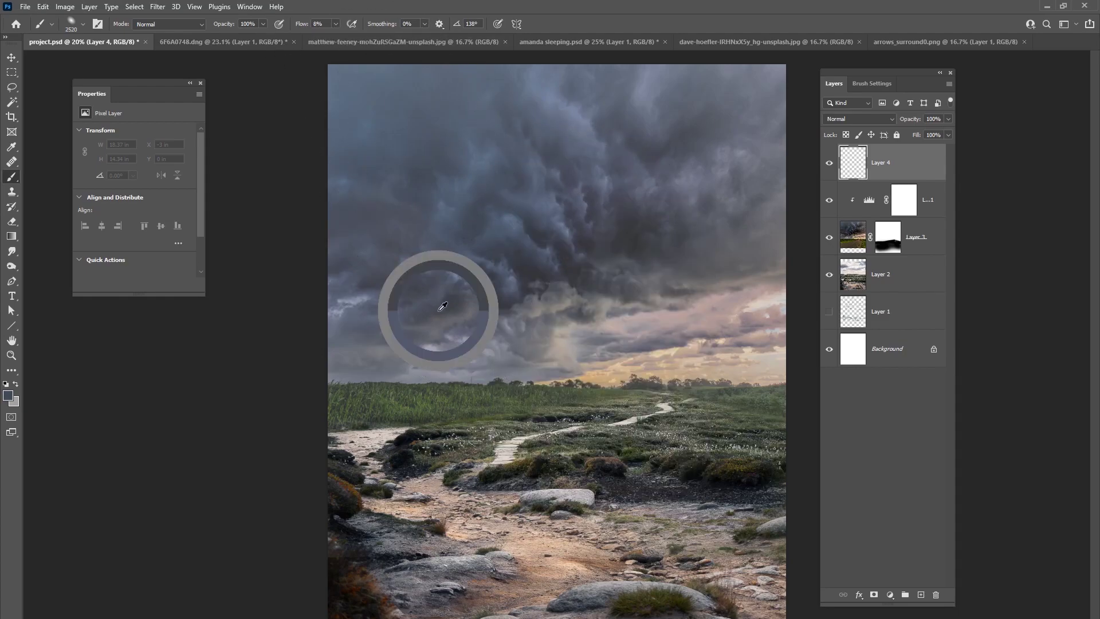
pyautogui.moveTo(472, 323); pyautogui.dragTo(470, 315)
pyautogui.moveTo(475, 359)
pyautogui.mouseDown()
pyautogui.moveTo(557, 350)
pyautogui.moveTo(735, 393)
pyautogui.moveTo(282, 393)
pyautogui.moveTo(683, 377)
pyautogui.moveTo(761, 320)
pyautogui.moveTo(708, 340)
pyautogui.moveTo(769, 320)
pyautogui.moveTo(681, 284)
pyautogui.moveTo(682, 367)
pyautogui.moveTo(452, 393)
pyautogui.moveTo(259, 362)
pyautogui.moveTo(476, 330)
pyautogui.moveTo(357, 281)
pyautogui.moveTo(531, 270)
pyautogui.moveTo(595, 286)
pyautogui.moveTo(696, 283)
pyautogui.moveTo(619, 347)
pyautogui.mouseUp()
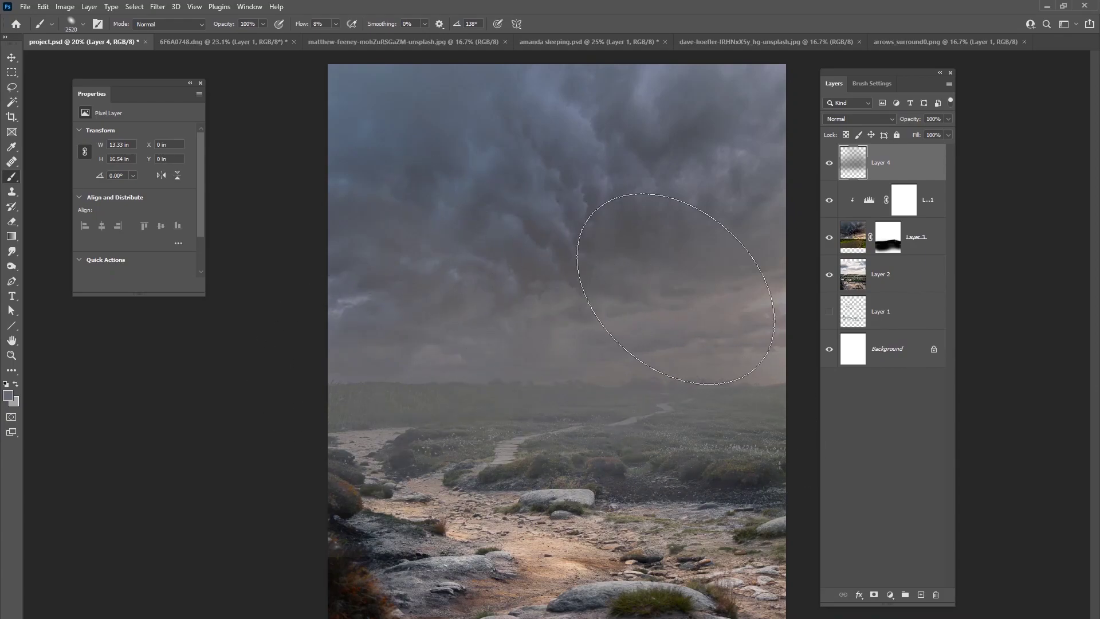
# - Add 1% Gaussian, monochromatic noise to the painted fog layer
pyautogui.click(158, 7)
pyautogui.moveTo(172, 186)
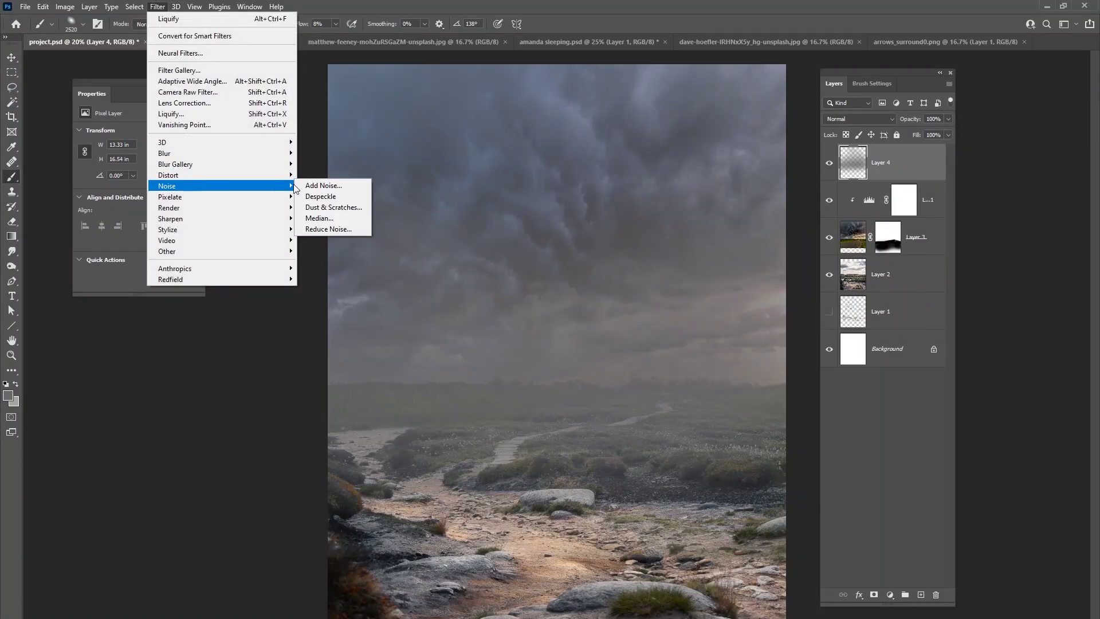
pyautogui.click(324, 186)
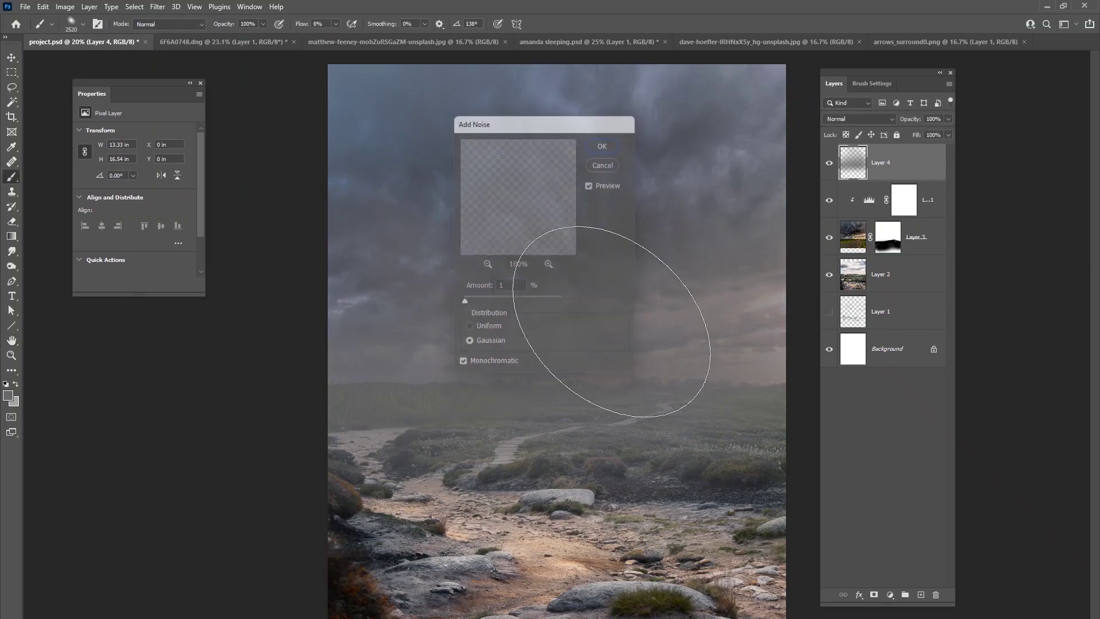
pyautogui.click(604, 144)
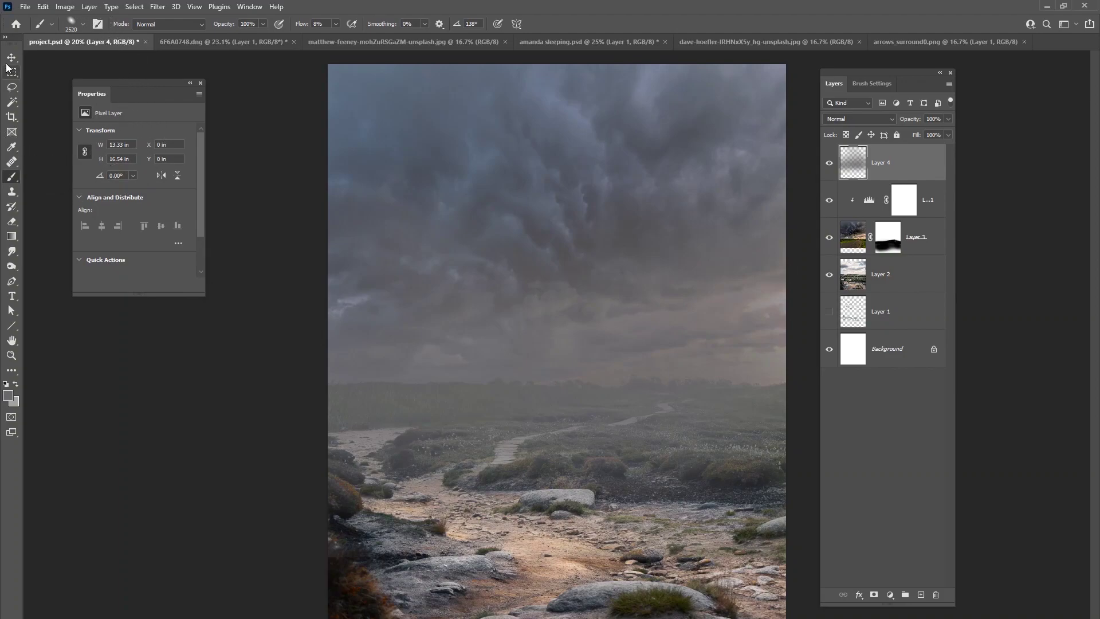
# - Copy the cut-out of the sleeping woman with pillow and blanket from her photo document and paste it into project.psd
pyautogui.press('v')
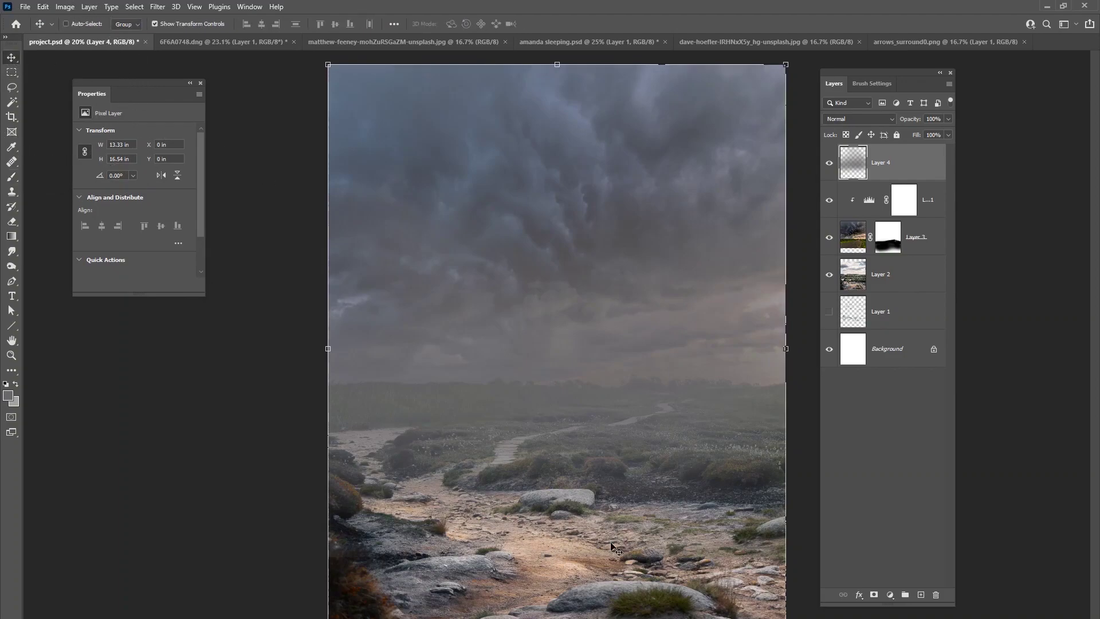
pyautogui.click(634, 43)
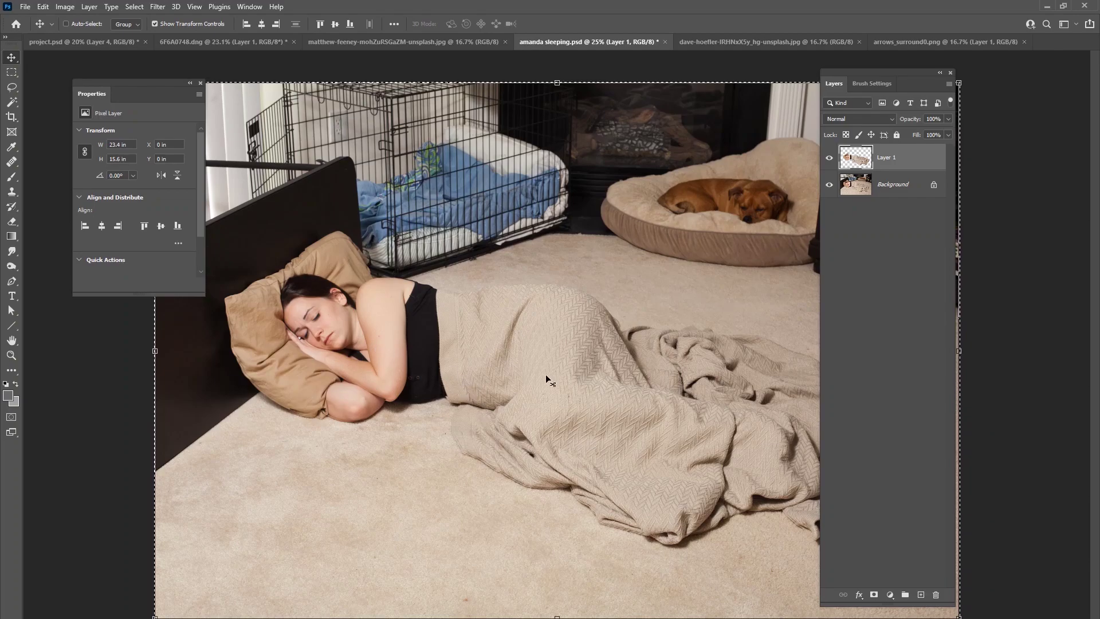
pyautogui.keyDown('ctrl'); pyautogui.click(863, 165); pyautogui.keyUp('ctrl')
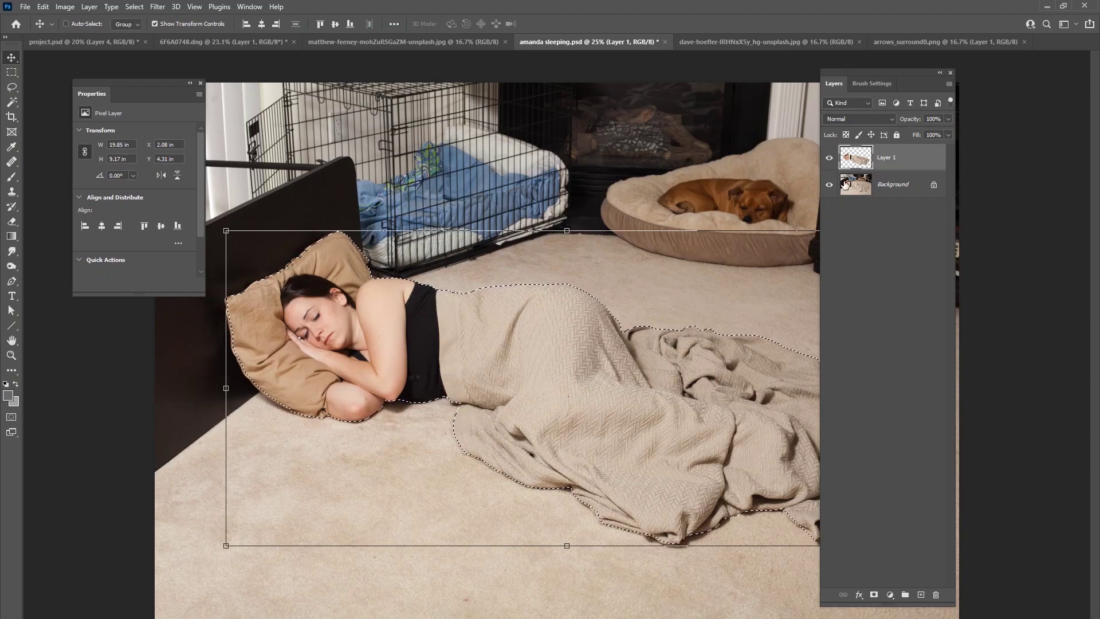
pyautogui.click(829, 184)
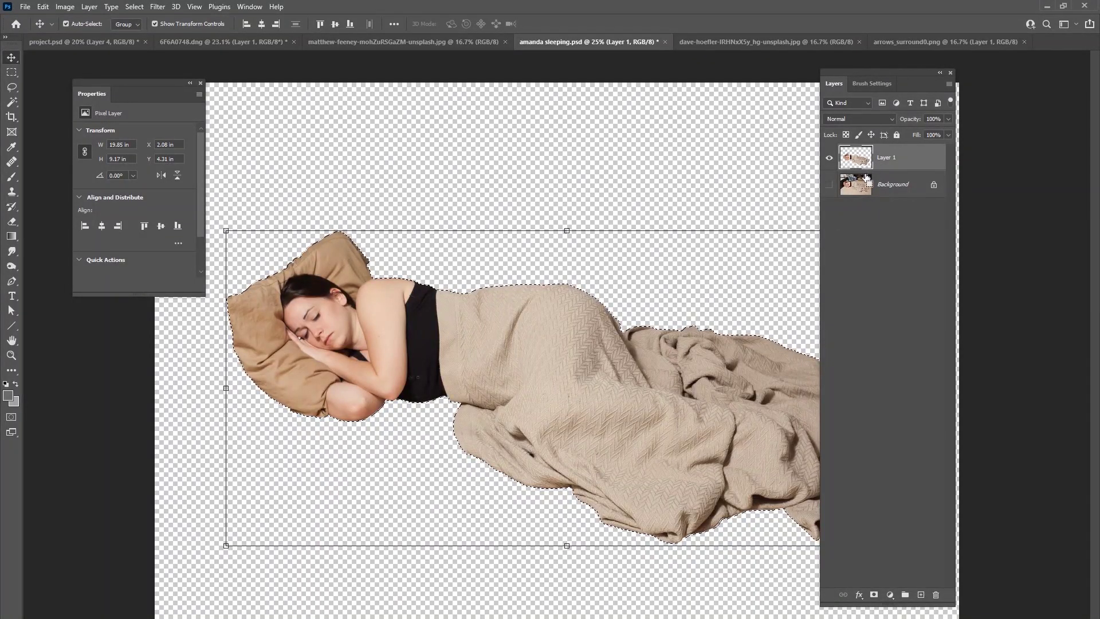
pyautogui.click(91, 40)
pyautogui.hotkey('ctrl', 'v')
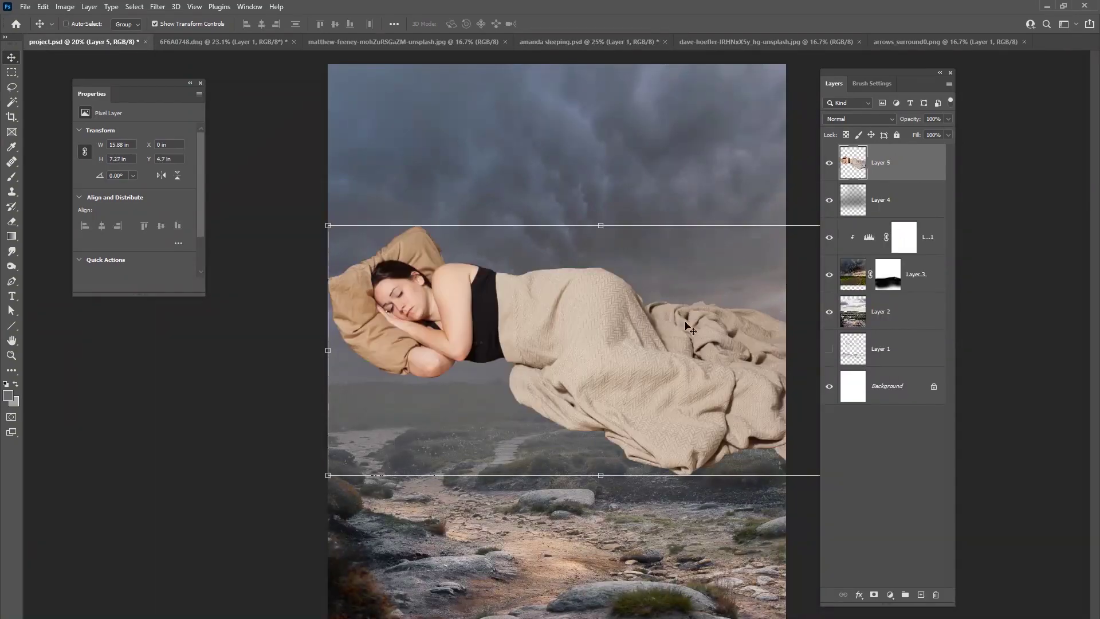
# - Rename the pasted layer "model" and convert it to a smart object
pyautogui.doubleClick(882, 164)
pyautogui.press('Return')
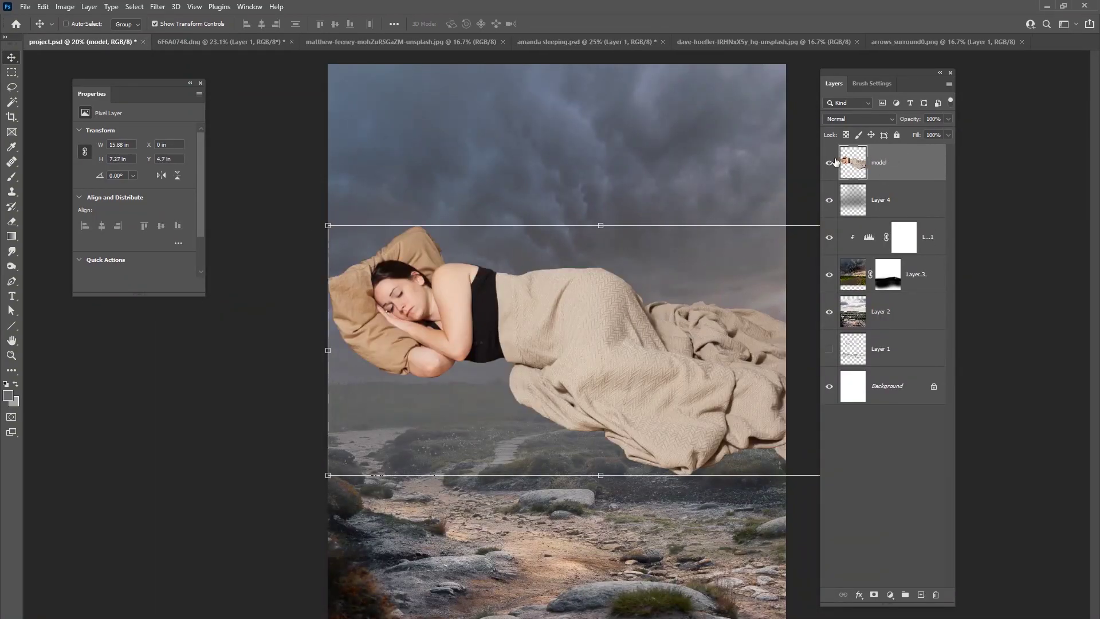
pyautogui.rightClick(887, 161)
pyautogui.click(955, 321)
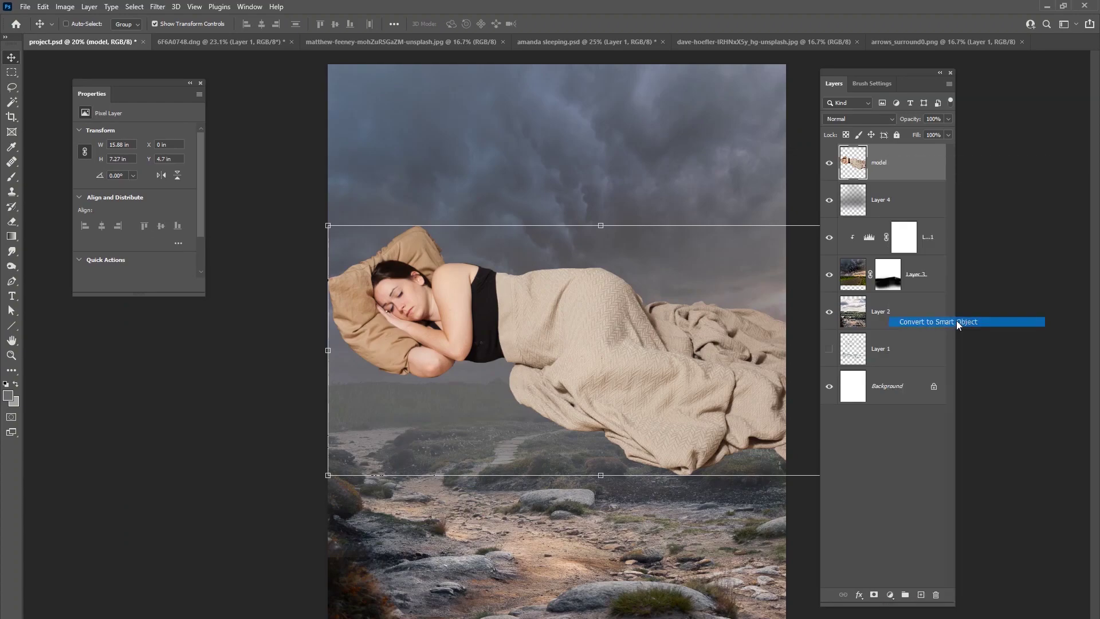
# - Scale the model down to 70.58%, rotate it to -0.96° and move it onto the rocky foreground
pyautogui.moveTo(330, 224); pyautogui.dragTo(429, 418)
pyautogui.moveTo(589, 480); pyautogui.dragTo(519, 496)
pyautogui.moveTo(754, 435)
pyautogui.mouseDown()
pyautogui.moveTo(743, 439)
pyautogui.moveTo(761, 440)
pyautogui.mouseUp()
pyautogui.moveTo(687, 491); pyautogui.dragTo(697, 471)
pyautogui.moveTo(622, 525); pyautogui.dragTo(617, 421)
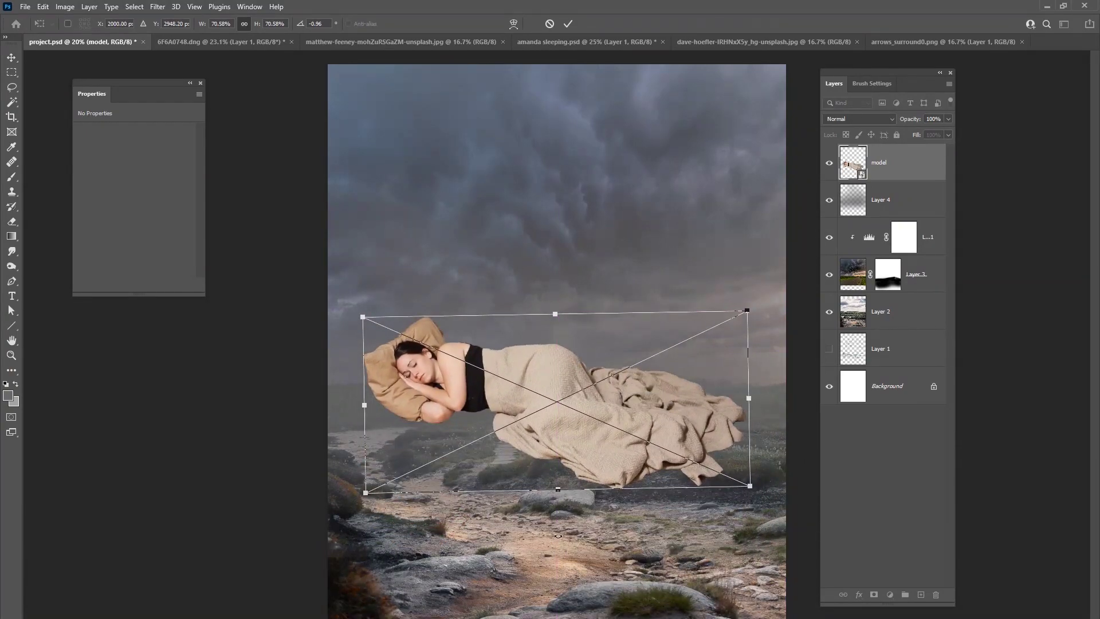
pyautogui.moveTo(624, 442); pyautogui.dragTo(624, 558)
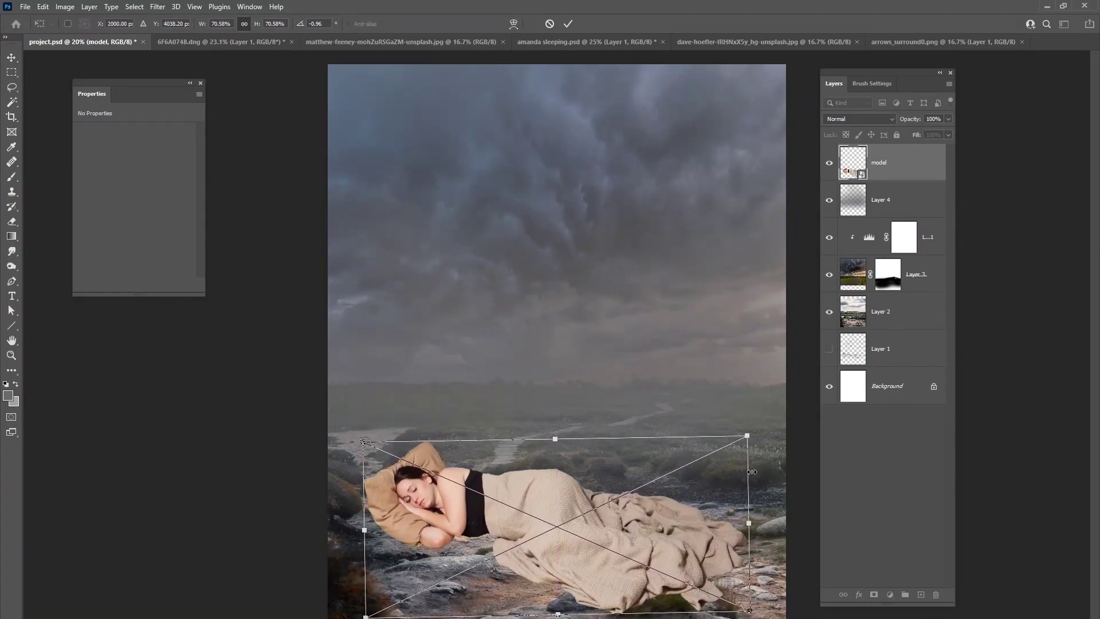
# - Fine-tune the model's position on the rocks, rotate it to -4.32° at about 70% scale, and apply the transform
pyautogui.moveTo(747, 440); pyautogui.dragTo(741, 442)
pyautogui.moveTo(758, 435); pyautogui.dragTo(756, 429)
pyautogui.moveTo(690, 481)
pyautogui.mouseDown()
pyautogui.moveTo(716, 481)
pyautogui.moveTo(698, 488)
pyautogui.mouseUp()
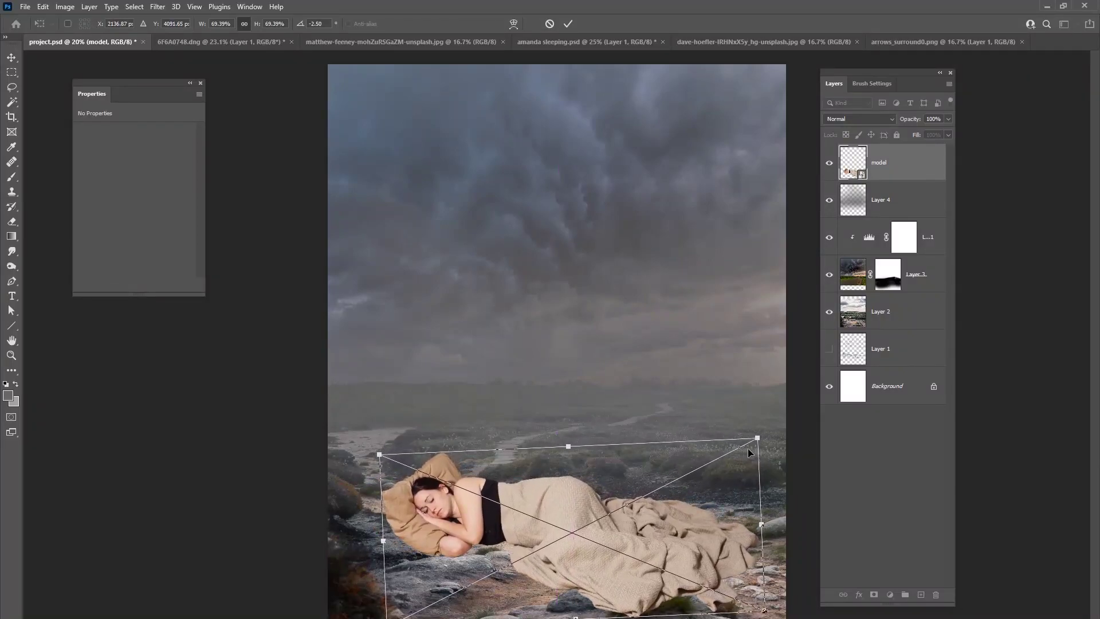
pyautogui.moveTo(758, 439); pyautogui.dragTo(763, 427)
pyautogui.moveTo(709, 472); pyautogui.dragTo(712, 471)
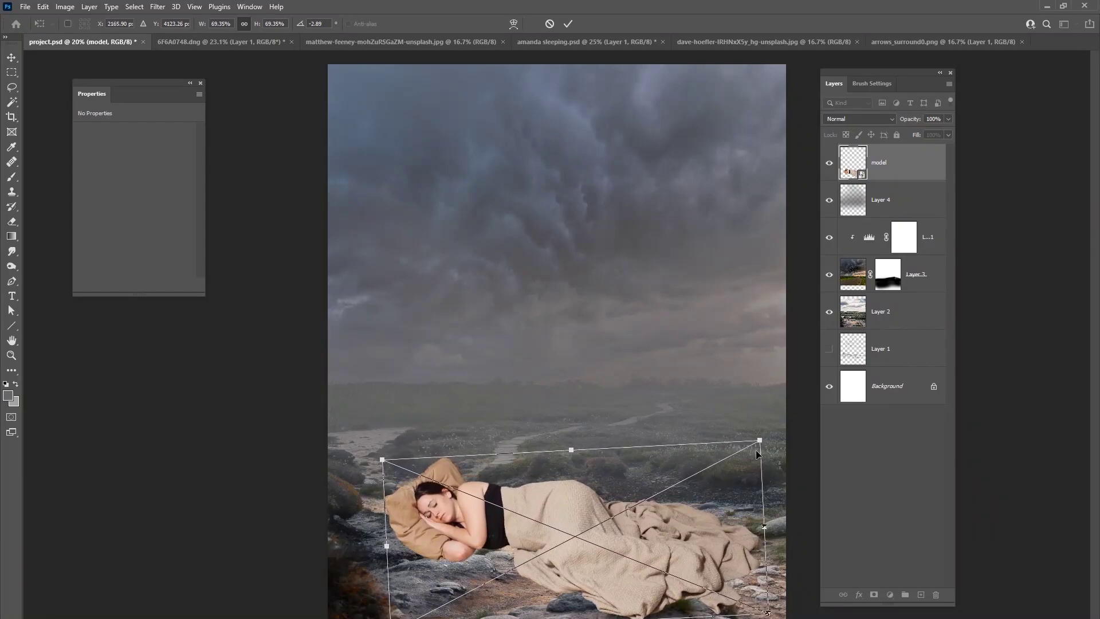
pyautogui.moveTo(762, 440); pyautogui.dragTo(797, 400)
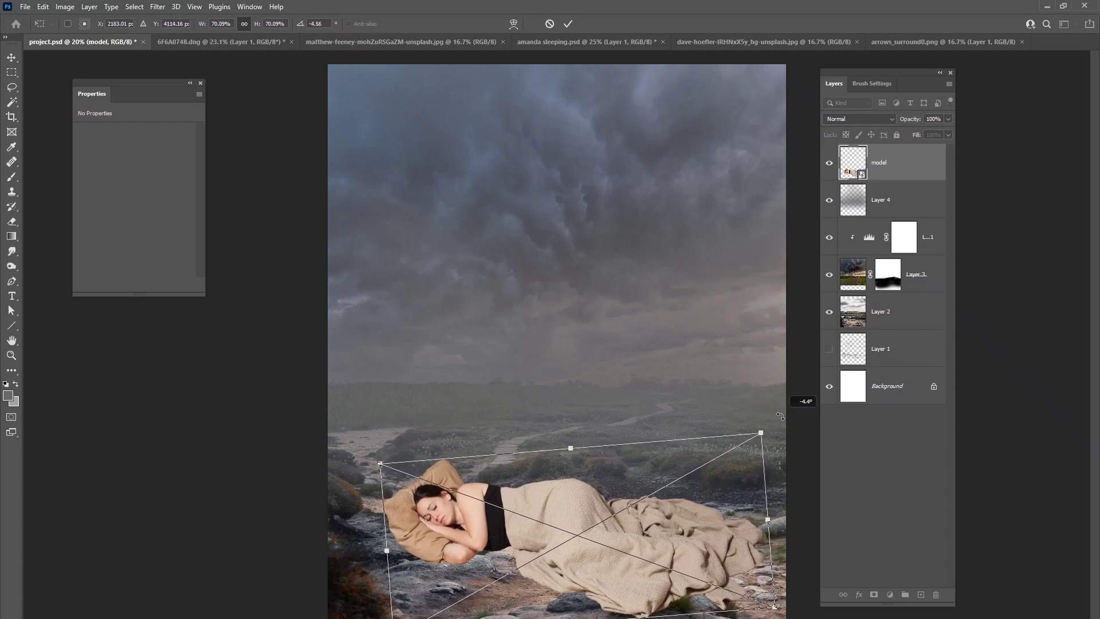
pyautogui.moveTo(680, 501); pyautogui.dragTo(676, 500)
pyautogui.click(568, 23)
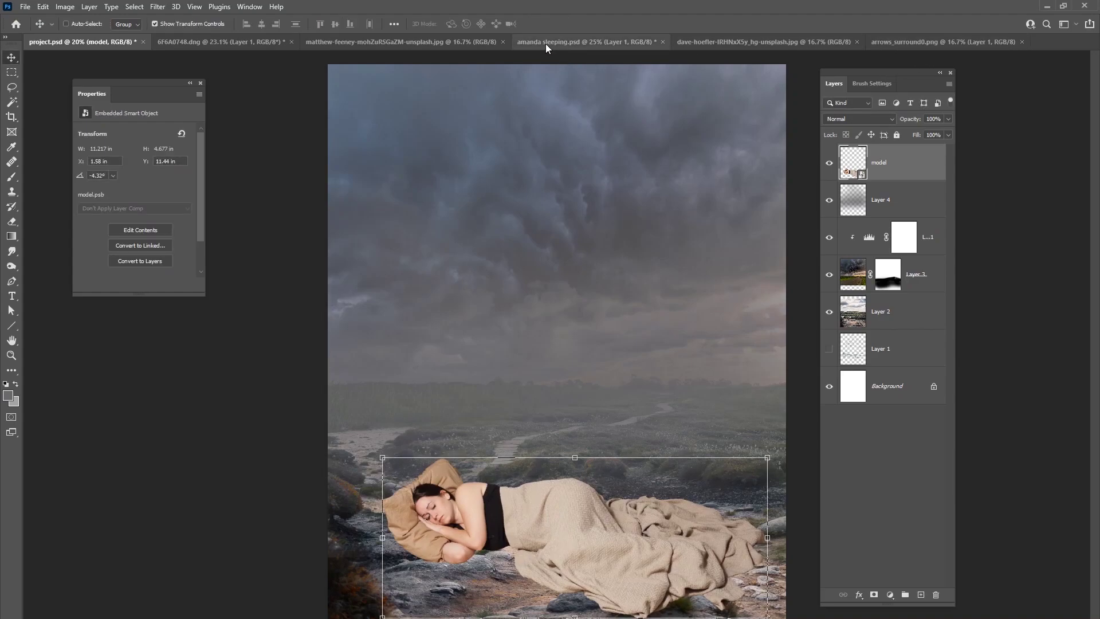
# - Examine the original photo of the sleeping woman with its cut-out selection and return to the composite
pyautogui.click(545, 42)
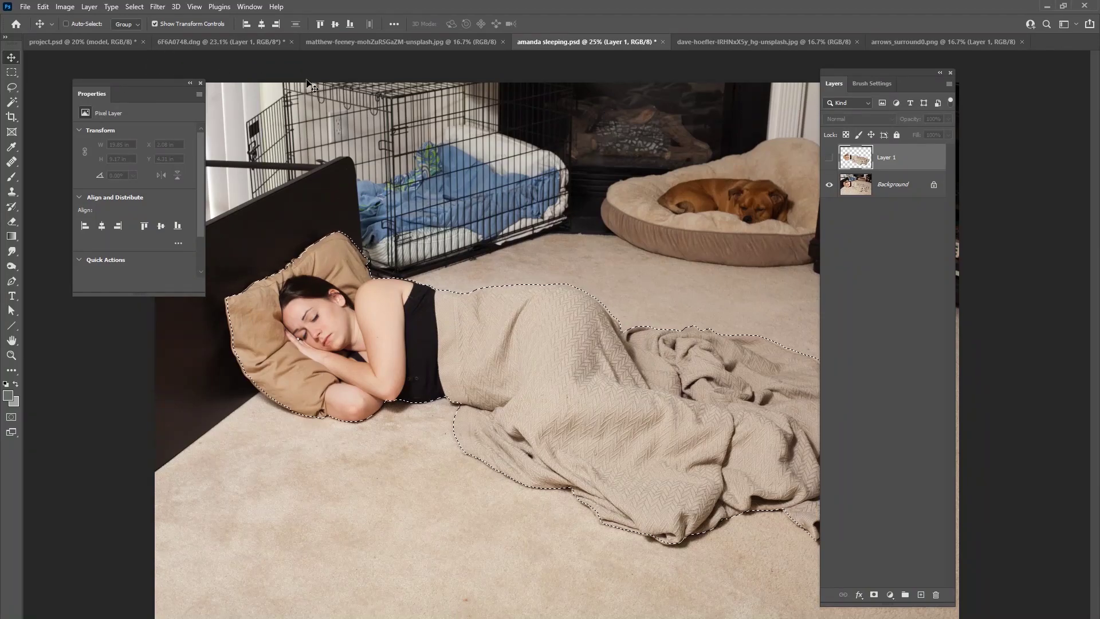
pyautogui.click(105, 42)
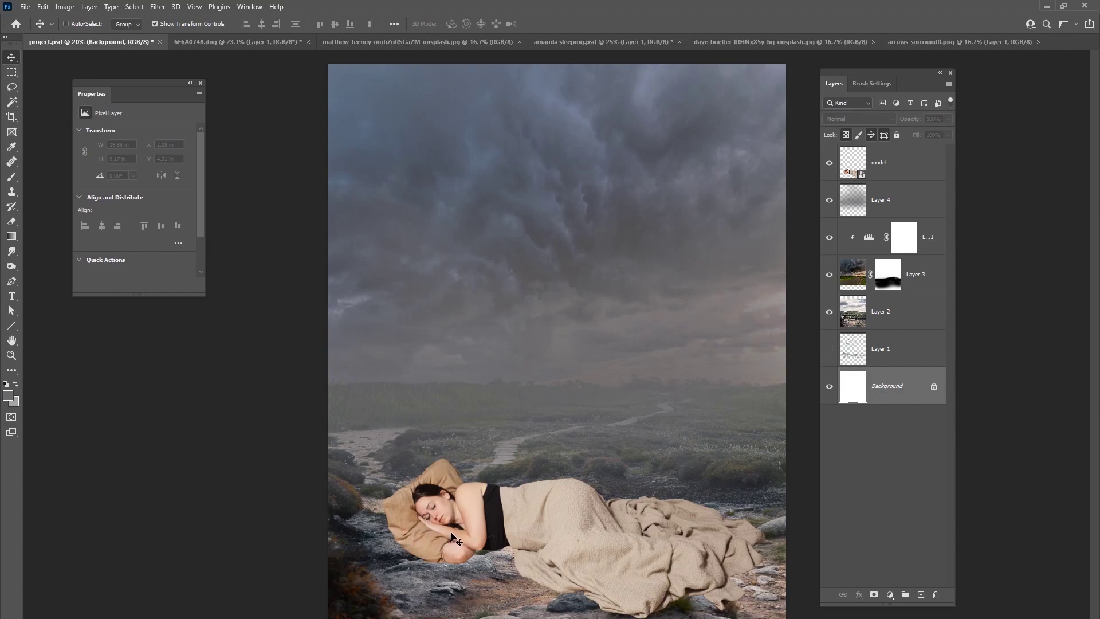
# - Compare the model layer hidden and shown to check the rocks beneath the blanket, and add a layer mask to it
pyautogui.click(891, 174)
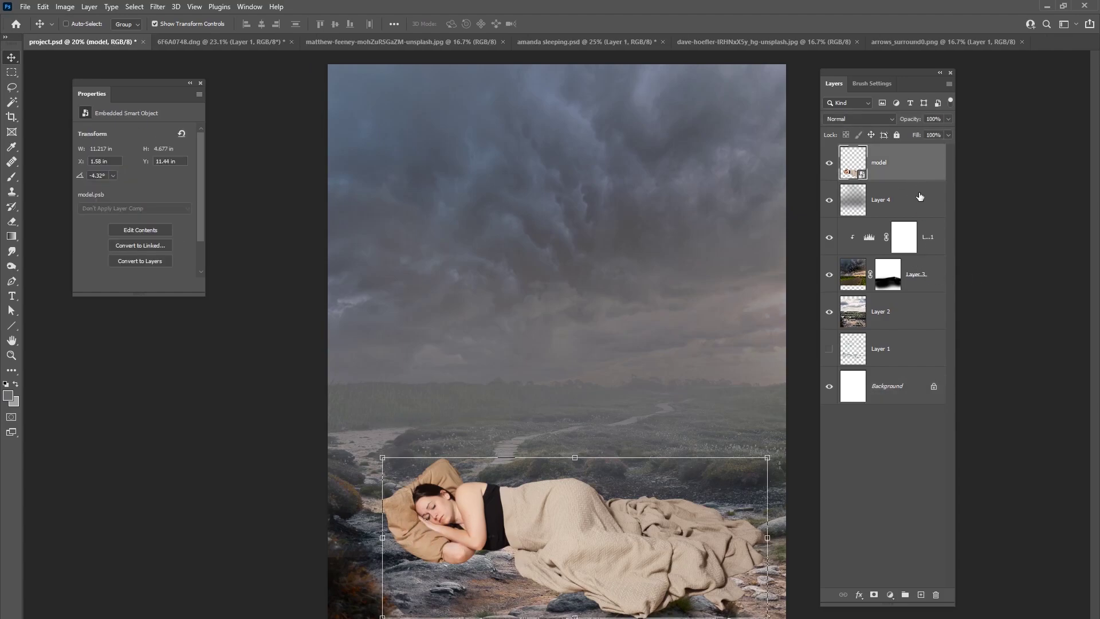
pyautogui.hotkey('ctrl', '+')
pyautogui.hotkey('ctrl', '+')
pyautogui.hotkey('ctrl', '+')
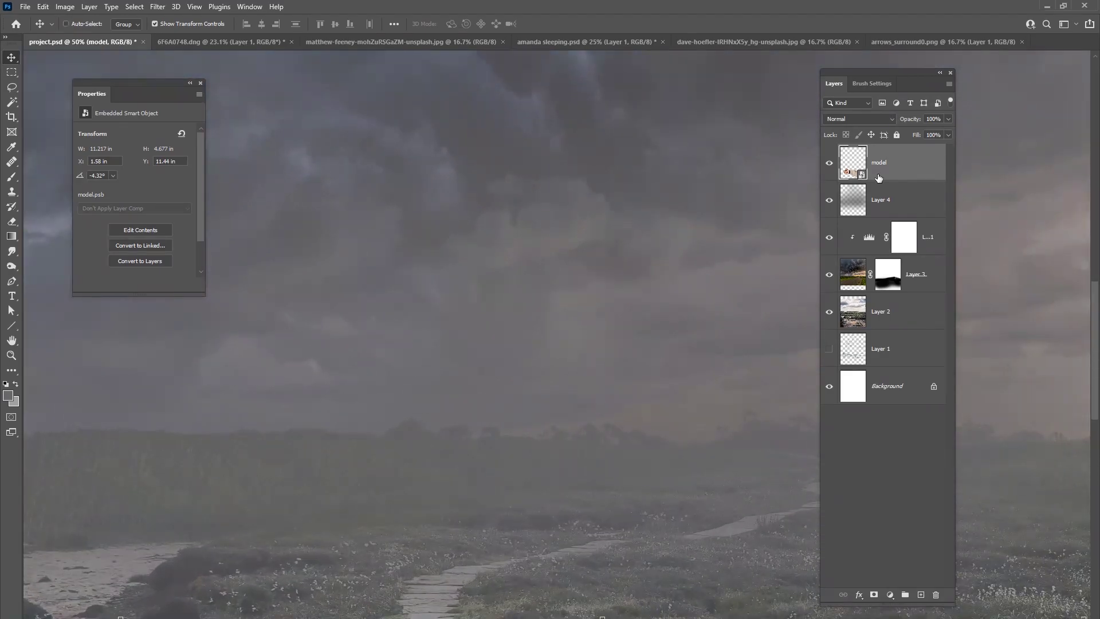
pyautogui.moveTo(503, 451); pyautogui.dragTo(435, 86)
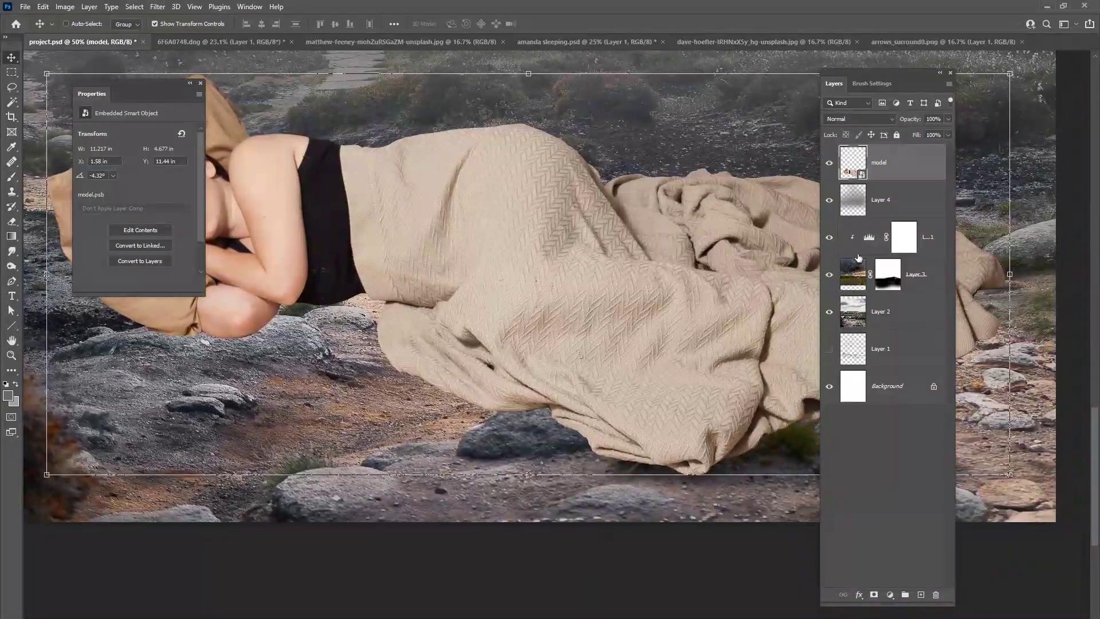
pyautogui.click(830, 165)
pyautogui.click(829, 166)
pyautogui.click(829, 165)
pyautogui.click(829, 165)
pyautogui.click(872, 592)
# - Mask out the blanket over the front rock, grass and small bush using a 66 px black brush at 35% hardness and 22% flow
pyautogui.click(12, 176)
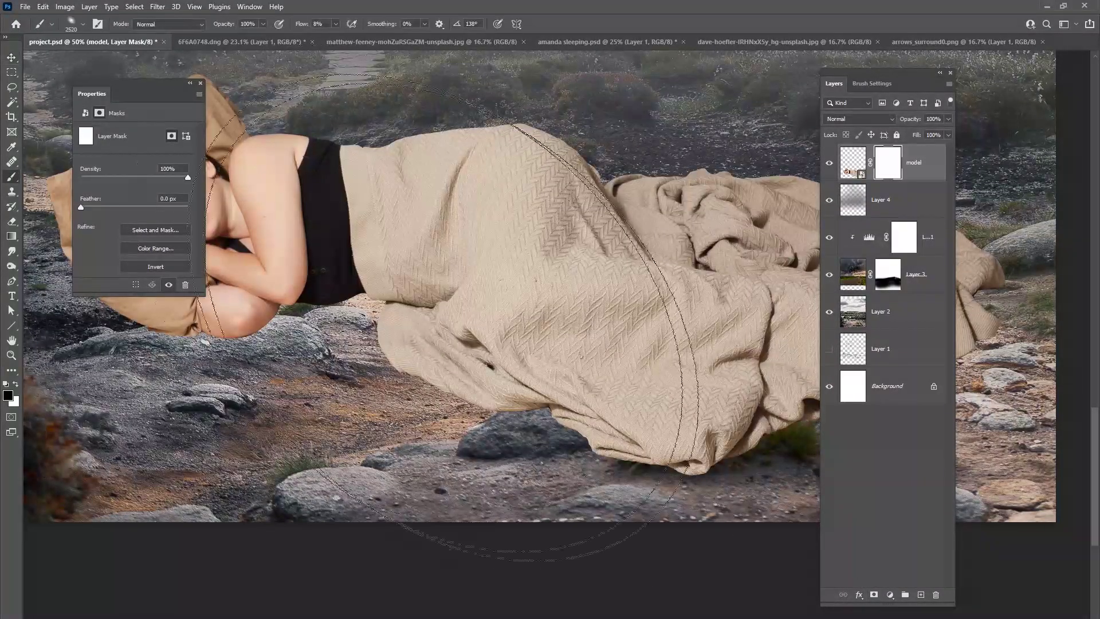
pyautogui.rightClick(589, 370)
pyautogui.moveTo(680, 395)
pyautogui.mouseDown()
pyautogui.moveTo(666, 395)
pyautogui.moveTo(668, 422)
pyautogui.mouseUp()
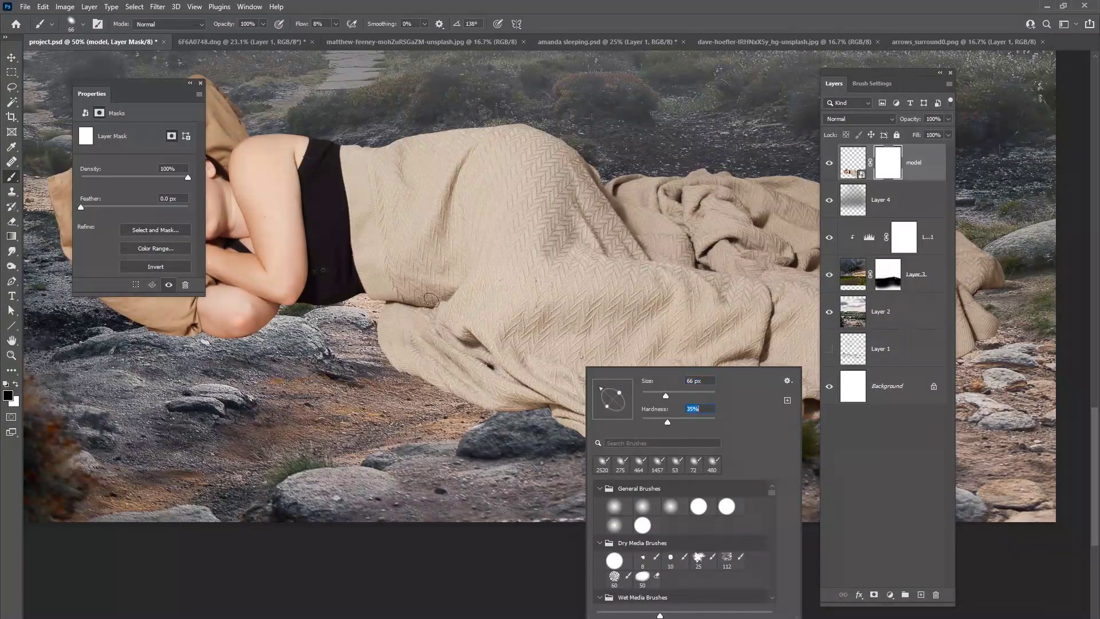
pyautogui.moveTo(338, 26); pyautogui.dragTo(343, 37)
pyautogui.moveTo(549, 435)
pyautogui.mouseDown()
pyautogui.moveTo(574, 425)
pyautogui.moveTo(557, 413)
pyautogui.moveTo(581, 409)
pyautogui.moveTo(571, 431)
pyautogui.moveTo(592, 450)
pyautogui.moveTo(701, 472)
pyautogui.moveTo(721, 451)
pyautogui.moveTo(715, 432)
pyautogui.moveTo(660, 422)
pyautogui.moveTo(656, 410)
pyautogui.moveTo(722, 398)
pyautogui.moveTo(754, 415)
pyautogui.moveTo(742, 416)
pyautogui.moveTo(789, 420)
pyautogui.moveTo(711, 442)
pyautogui.moveTo(733, 440)
pyautogui.moveTo(603, 410)
pyautogui.moveTo(583, 398)
pyautogui.moveTo(663, 381)
pyautogui.moveTo(657, 369)
pyautogui.moveTo(611, 366)
pyautogui.moveTo(647, 374)
pyautogui.moveTo(644, 362)
pyautogui.moveTo(576, 353)
pyautogui.mouseUp()
pyautogui.click(829, 162)
pyautogui.click(829, 163)
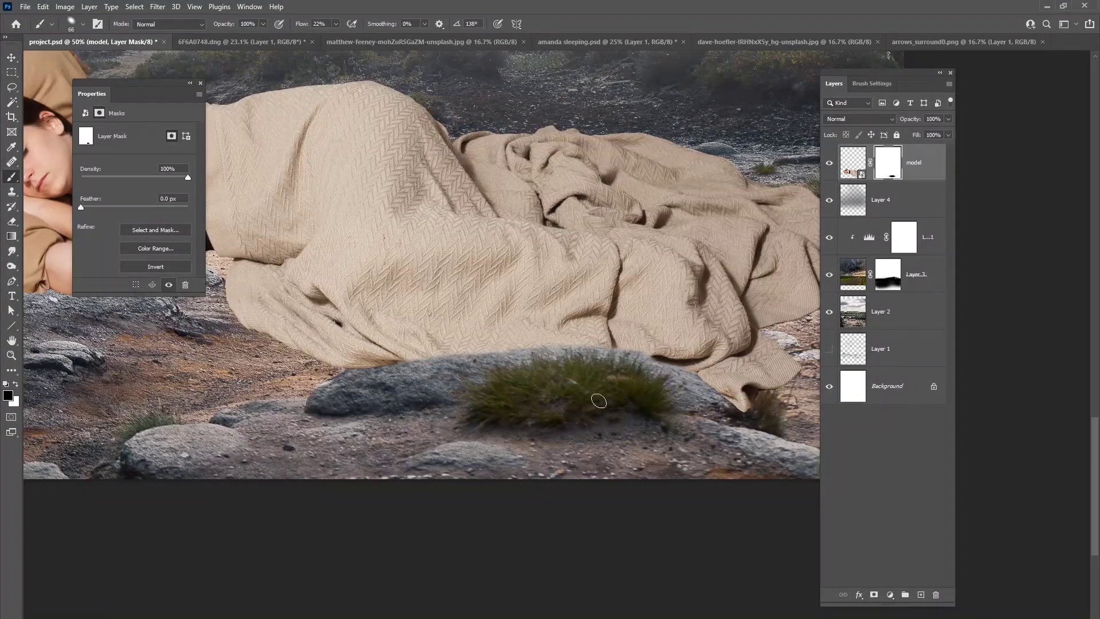
pyautogui.moveTo(751, 408)
pyautogui.mouseDown()
pyautogui.moveTo(640, 362)
pyautogui.moveTo(672, 361)
pyautogui.moveTo(736, 390)
pyautogui.mouseUp()
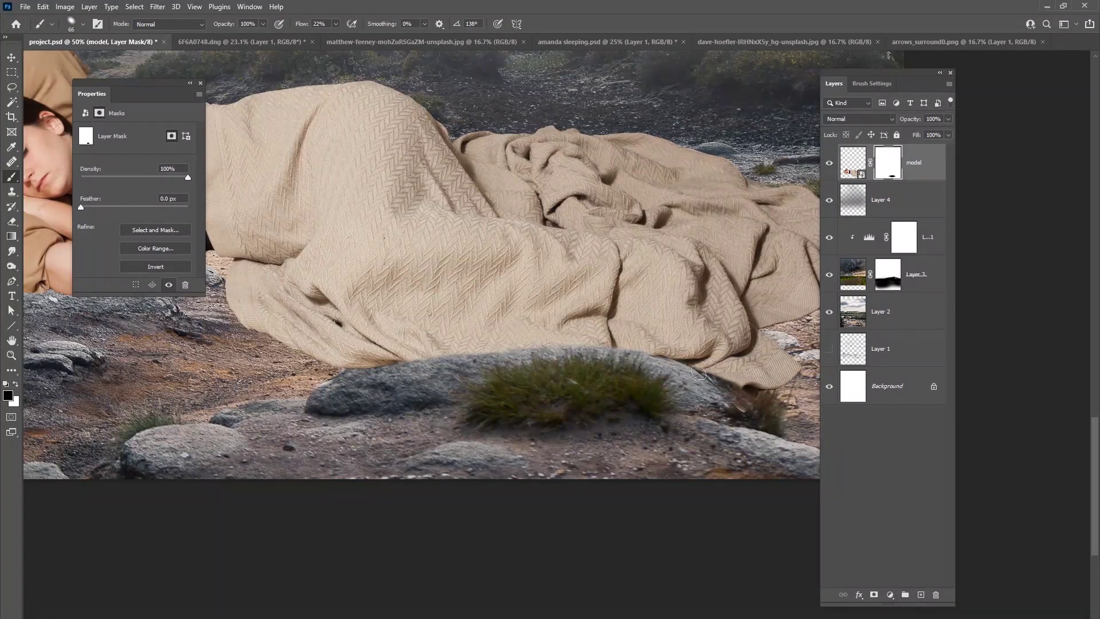
pyautogui.moveTo(479, 358)
pyautogui.mouseDown()
pyautogui.moveTo(446, 359)
pyautogui.moveTo(508, 351)
pyautogui.mouseUp()
# - Reduce the brush to 47 px and refine the blanket's masked edge along the rock and the small bush
pyautogui.rightClick(509, 350)
pyautogui.moveTo(602, 376); pyautogui.dragTo(595, 375)
pyautogui.press('Return')
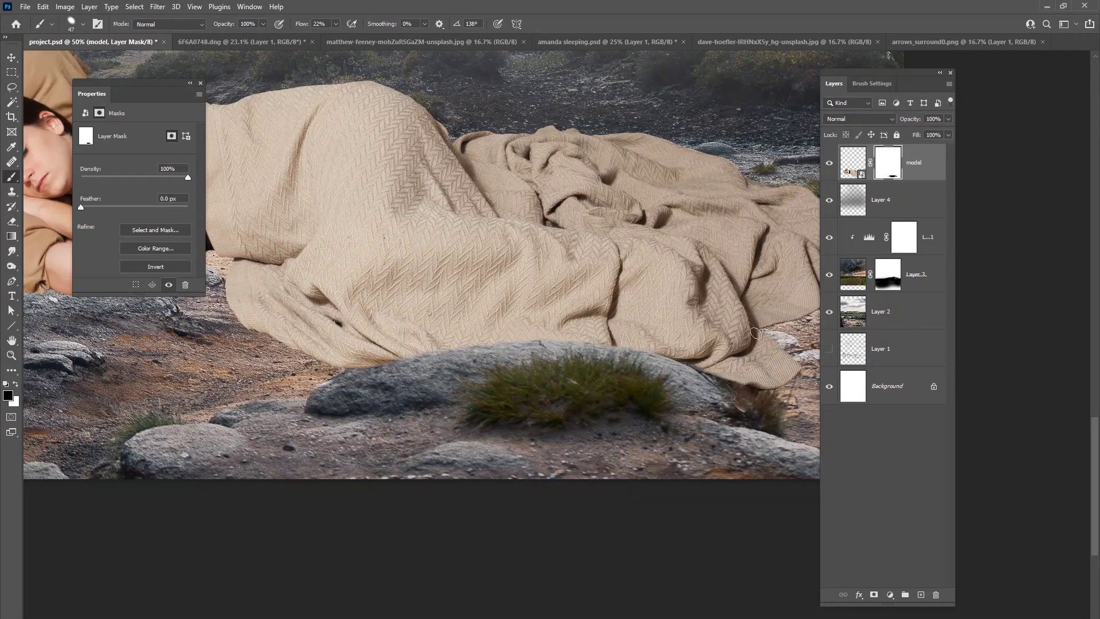
pyautogui.click(830, 163)
pyautogui.click(830, 163)
pyautogui.moveTo(662, 376)
pyautogui.mouseDown()
pyautogui.moveTo(726, 374)
pyautogui.moveTo(785, 389)
pyautogui.mouseUp()
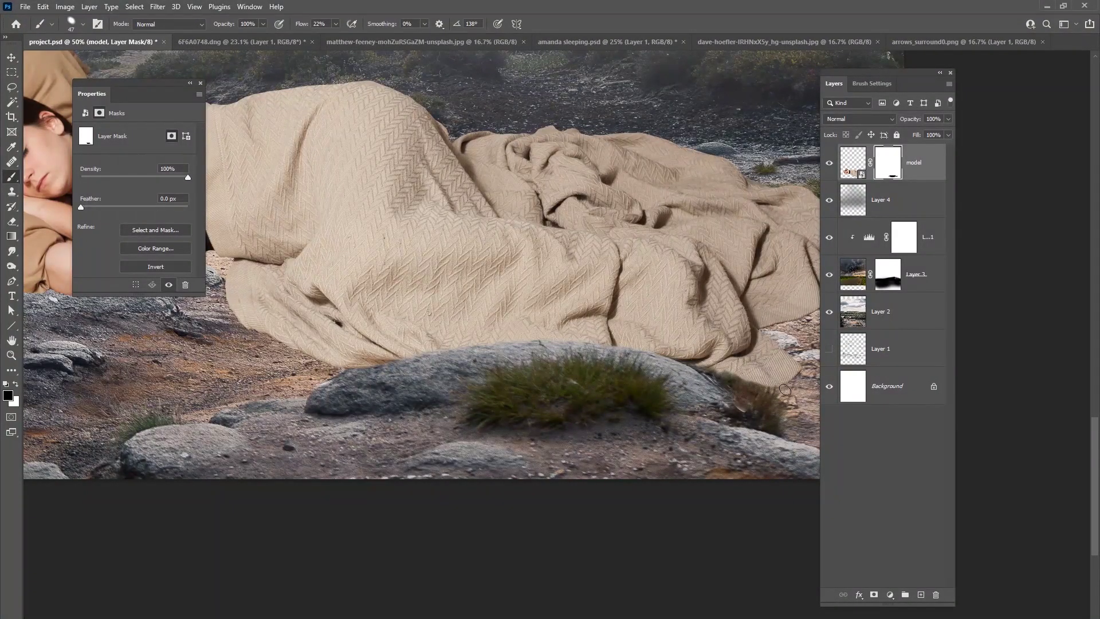
pyautogui.moveTo(712, 378)
pyautogui.mouseDown()
pyautogui.moveTo(619, 354)
pyautogui.moveTo(659, 353)
pyautogui.moveTo(550, 344)
pyautogui.moveTo(364, 369)
pyautogui.moveTo(390, 363)
pyautogui.moveTo(381, 365)
pyautogui.mouseUp()
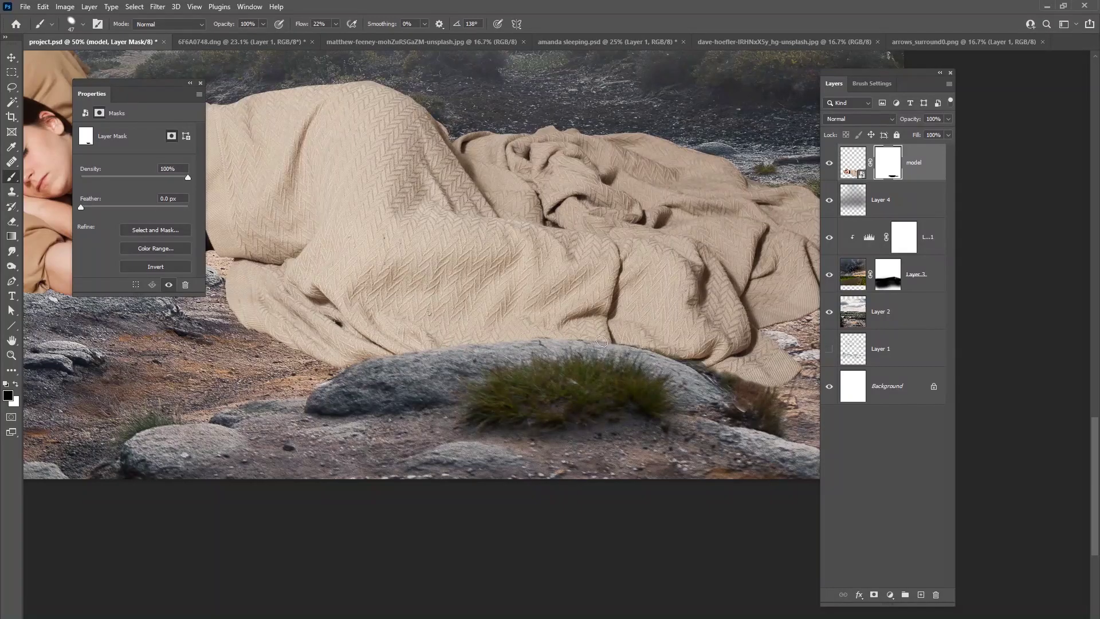
pyautogui.press('x')
pyautogui.hotkey('ctrl', '0')
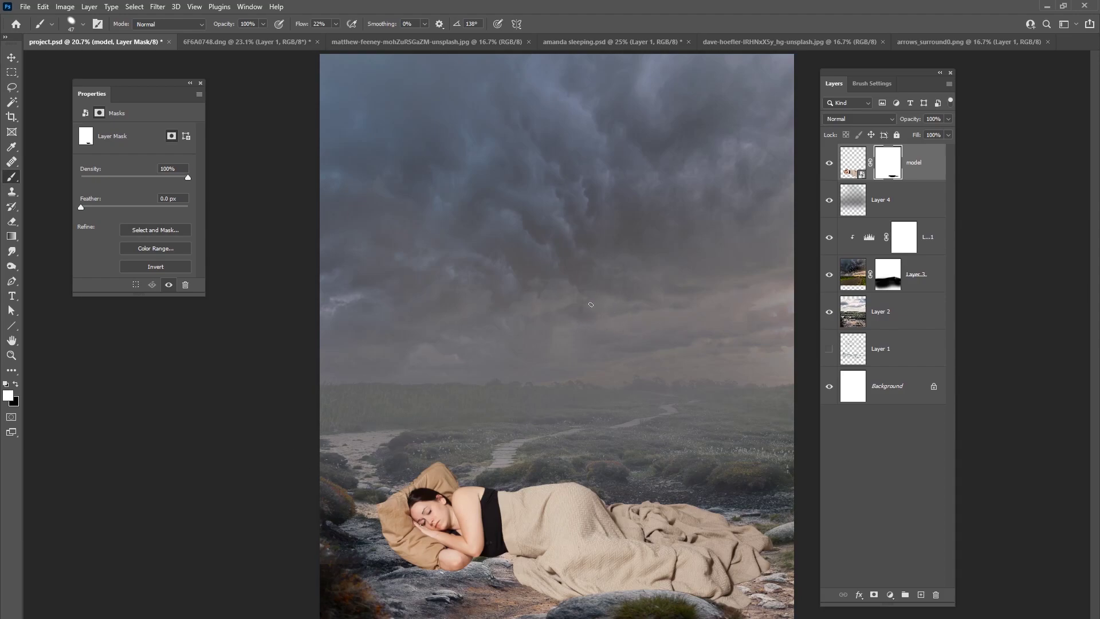
# - Add a Levels adjustment clipped to the model layer and set its RGB output levels to 13 and 163
pyautogui.click(889, 594)
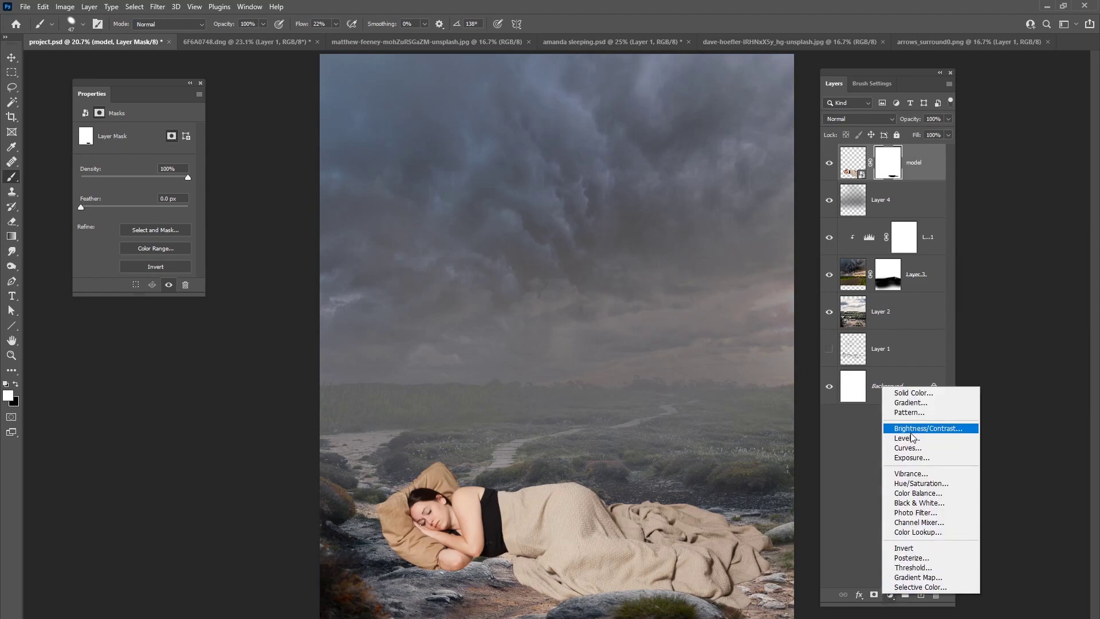
pyautogui.click(912, 440)
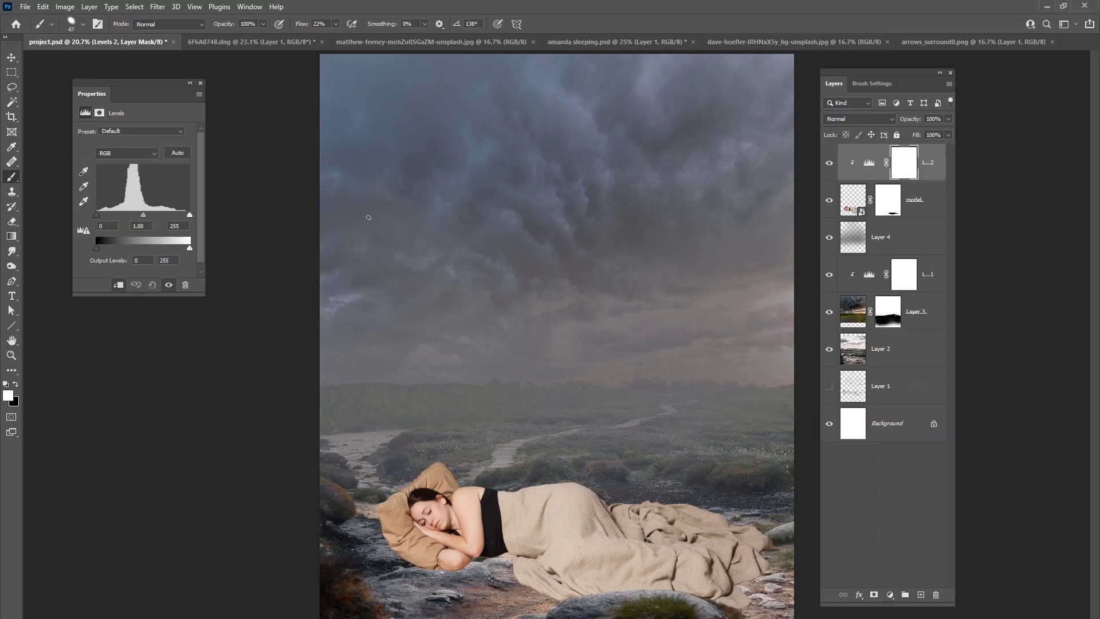
pyautogui.moveTo(182, 91); pyautogui.dragTo(232, 180)
pyautogui.moveTo(244, 303); pyautogui.dragTo(164, 311)
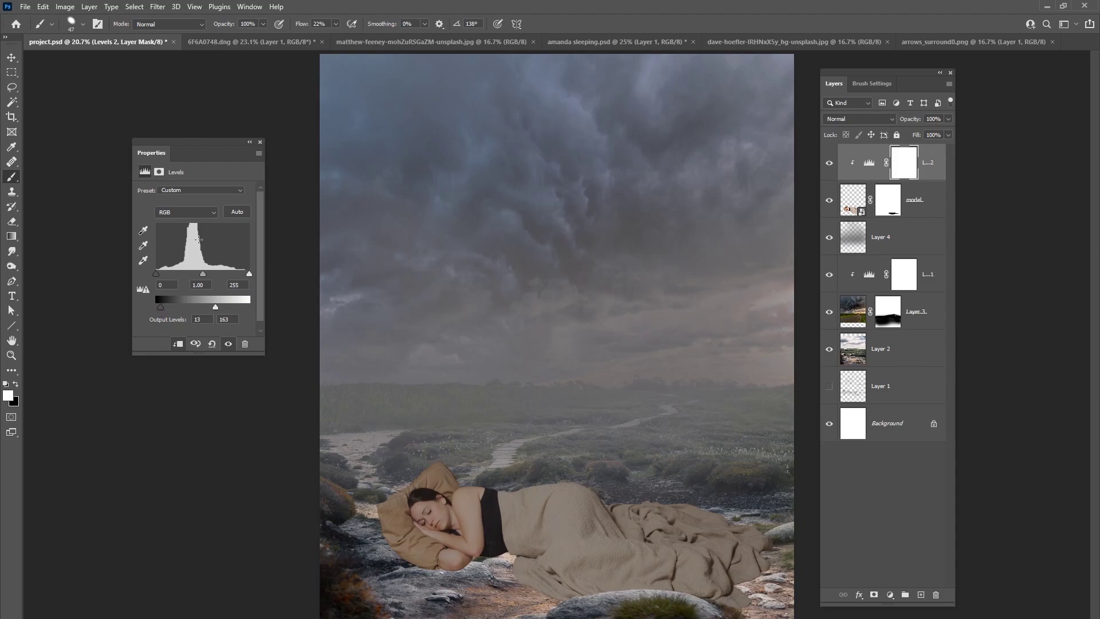
# - Adjust the model's Levels in the separate colour channels, lower the RGB white input level to 214, and compare the adjustment off and on
pyautogui.click(180, 212)
pyautogui.click(181, 223)
pyautogui.click(189, 213)
pyautogui.click(184, 246)
pyautogui.click(190, 212)
pyautogui.click(182, 218)
pyautogui.moveTo(249, 274); pyautogui.dragTo(239, 273)
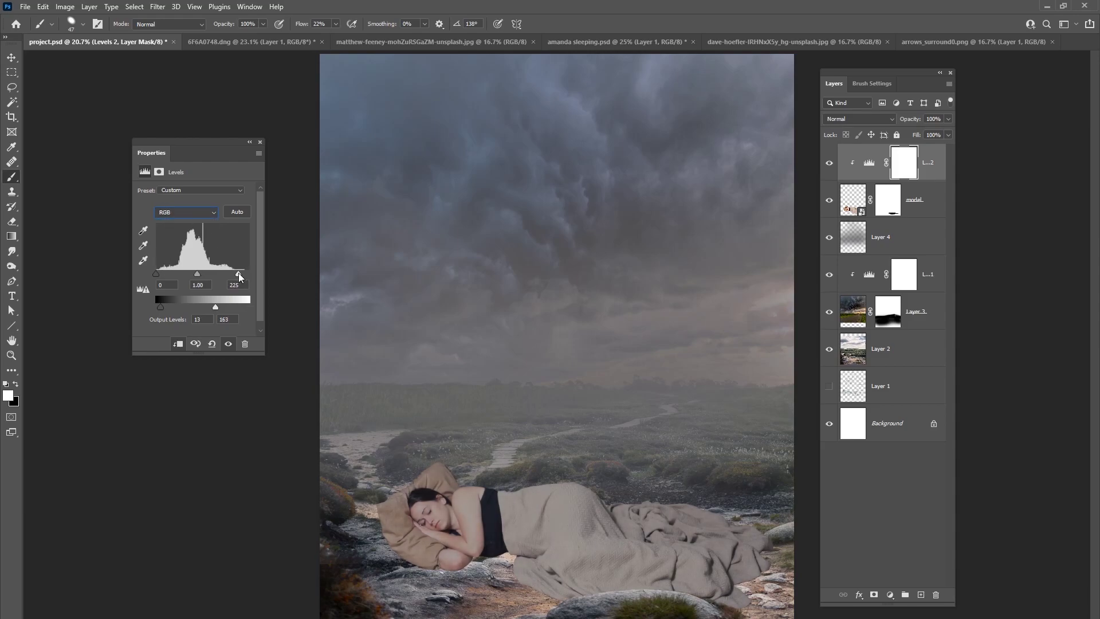
pyautogui.click(830, 163)
pyautogui.click(830, 163)
pyautogui.click(832, 164)
pyautogui.click(832, 164)
# - Add a Multiply layer between Layer 4 and the model, and set the brush to 95 px, 47% hardness and 2% flow
pyautogui.click(905, 237)
pyautogui.click(921, 595)
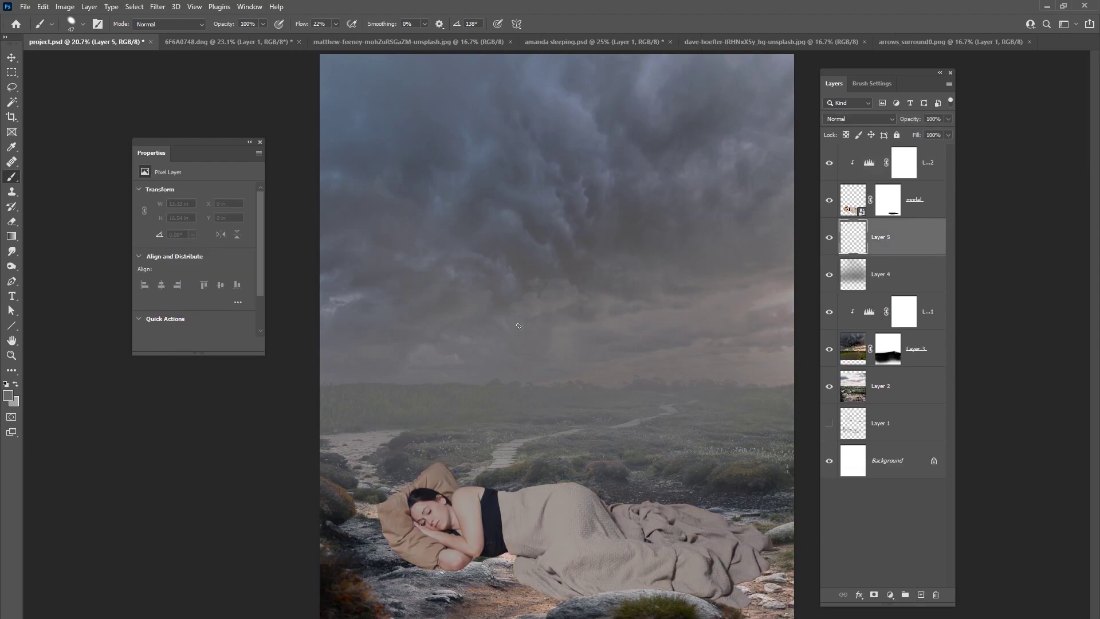
pyautogui.moveTo(336, 23); pyautogui.dragTo(326, 39)
pyautogui.click(859, 119)
pyautogui.click(845, 154)
pyautogui.rightClick(557, 408)
pyautogui.moveTo(664, 418); pyautogui.dragTo(668, 419)
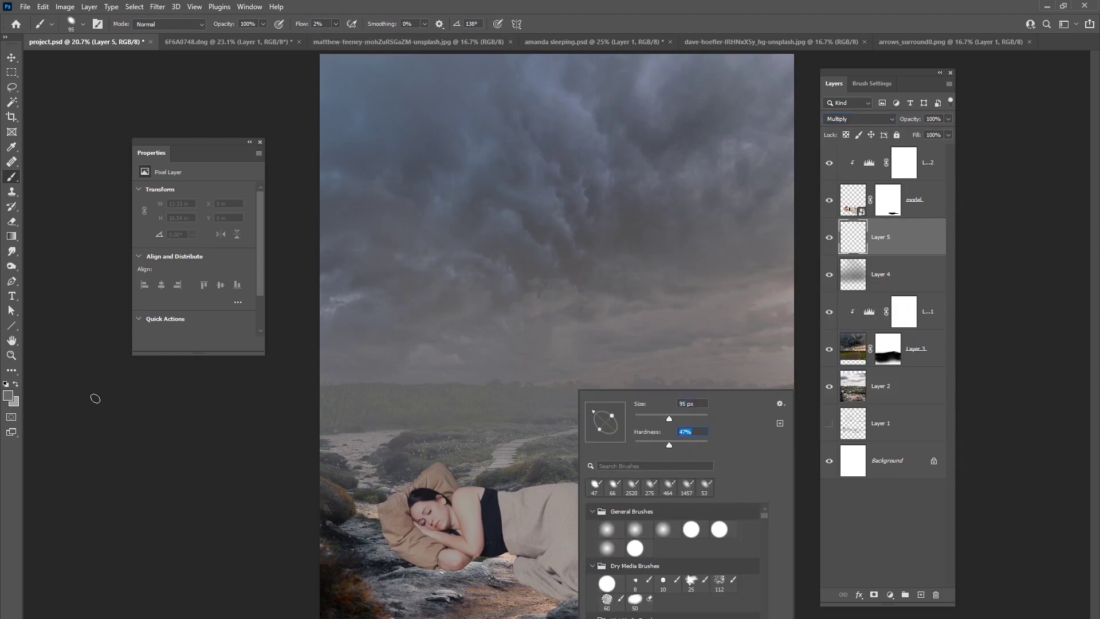
# - Paint soft grey and dark shadows on the ground beneath the pillow, arm and blanket, and compare the shadow layer hidden and shown
pyautogui.click(398, 542)
pyautogui.moveTo(394, 547)
pyautogui.mouseDown()
pyautogui.moveTo(447, 568)
pyautogui.moveTo(424, 572)
pyautogui.moveTo(498, 550)
pyautogui.moveTo(532, 559)
pyautogui.moveTo(467, 559)
pyautogui.moveTo(516, 557)
pyautogui.moveTo(576, 583)
pyautogui.moveTo(547, 594)
pyautogui.mouseUp()
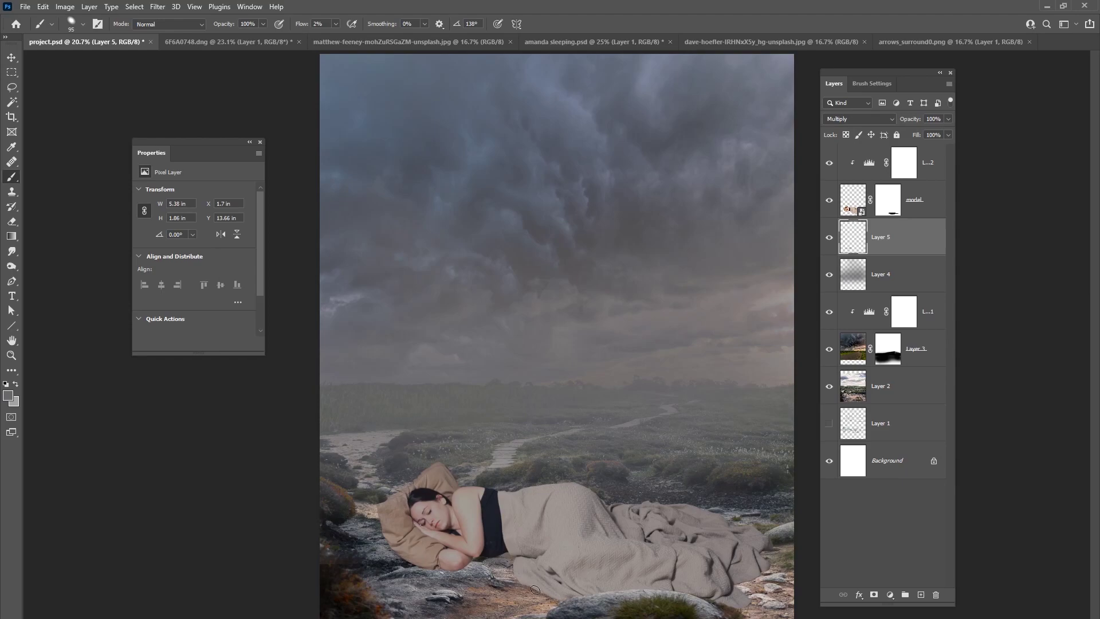
pyautogui.moveTo(745, 584); pyautogui.dragTo(762, 570)
pyautogui.moveTo(508, 574)
pyautogui.mouseDown()
pyautogui.moveTo(518, 579)
pyautogui.moveTo(513, 566)
pyautogui.mouseUp()
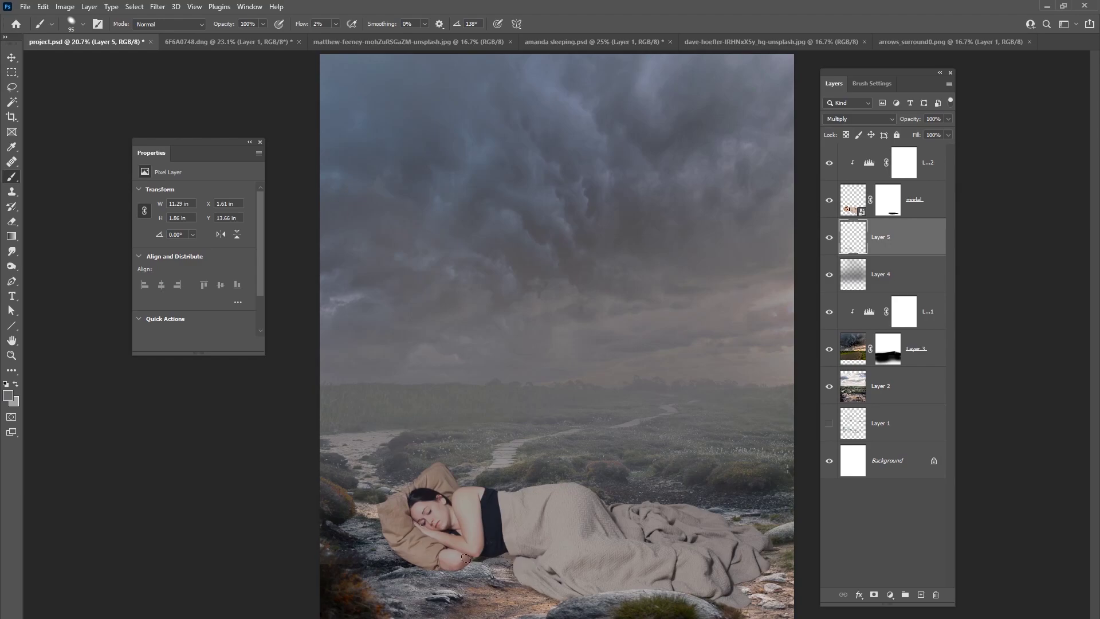
pyautogui.press('d')
pyautogui.moveTo(505, 558)
pyautogui.mouseDown()
pyautogui.moveTo(459, 566)
pyautogui.moveTo(504, 565)
pyautogui.mouseUp()
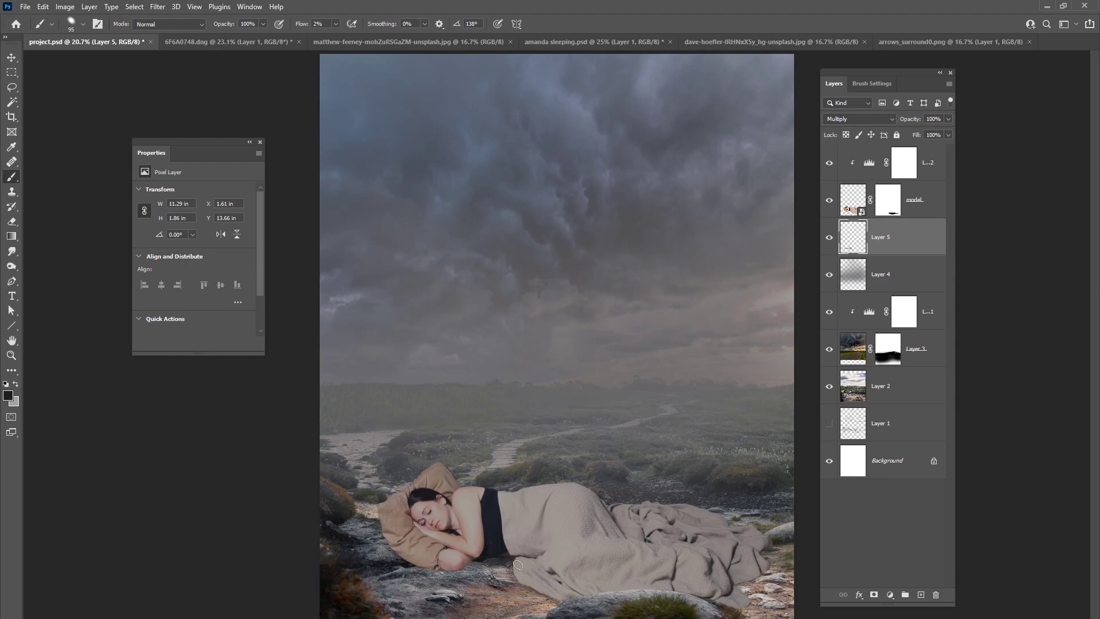
pyautogui.moveTo(418, 563)
pyautogui.mouseDown()
pyautogui.moveTo(542, 562)
pyautogui.moveTo(490, 560)
pyautogui.moveTo(512, 550)
pyautogui.moveTo(530, 570)
pyautogui.moveTo(501, 567)
pyautogui.moveTo(556, 597)
pyautogui.moveTo(738, 588)
pyautogui.moveTo(736, 599)
pyautogui.moveTo(728, 591)
pyautogui.moveTo(773, 574)
pyautogui.moveTo(761, 575)
pyautogui.moveTo(761, 551)
pyautogui.moveTo(737, 581)
pyautogui.moveTo(737, 595)
pyautogui.moveTo(750, 596)
pyautogui.moveTo(728, 582)
pyautogui.moveTo(769, 569)
pyautogui.moveTo(725, 606)
pyautogui.moveTo(746, 605)
pyautogui.moveTo(720, 588)
pyautogui.moveTo(764, 573)
pyautogui.moveTo(773, 548)
pyautogui.mouseUp()
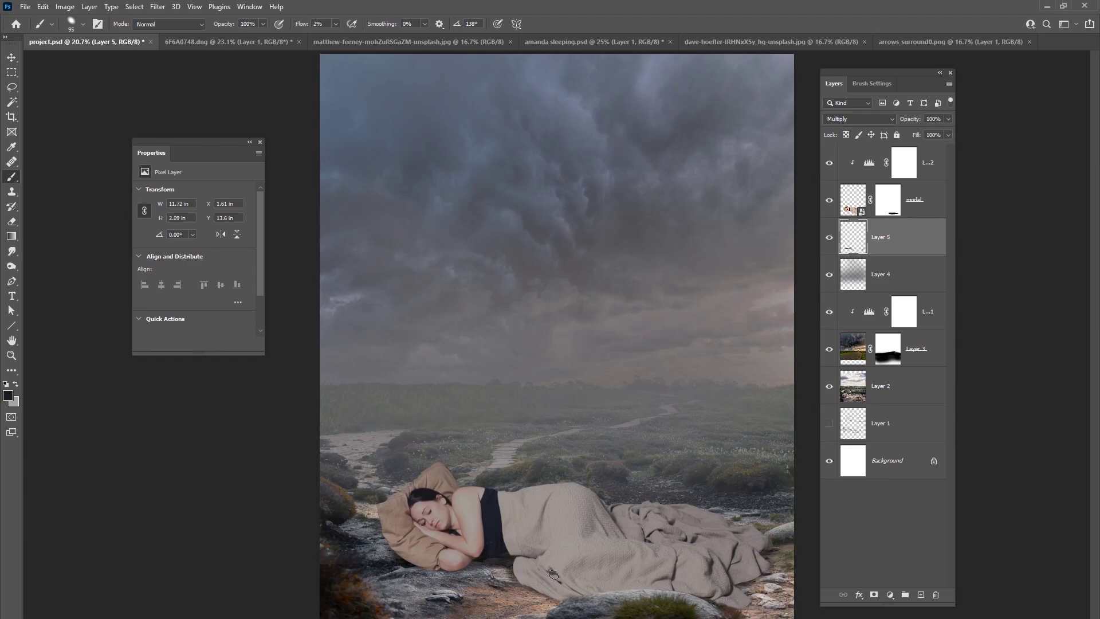
pyautogui.moveTo(565, 594)
pyautogui.mouseDown()
pyautogui.moveTo(606, 595)
pyautogui.moveTo(535, 594)
pyautogui.mouseUp()
pyautogui.moveTo(507, 570); pyautogui.dragTo(425, 569)
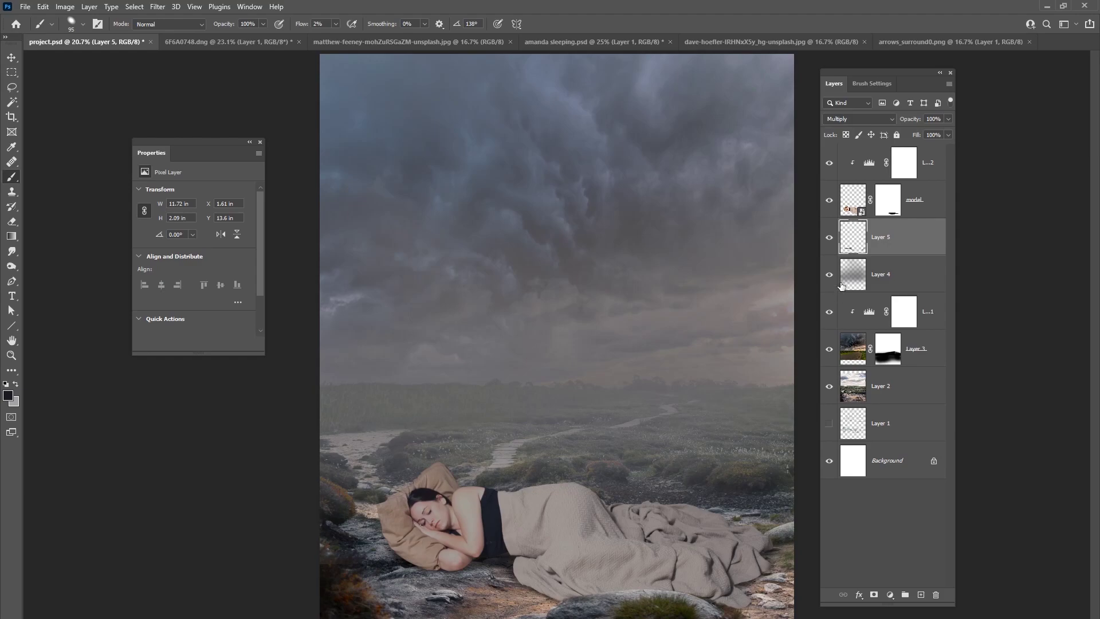
pyautogui.click(830, 239)
pyautogui.click(829, 239)
pyautogui.click(830, 239)
pyautogui.click(830, 239)
pyautogui.click(874, 594)
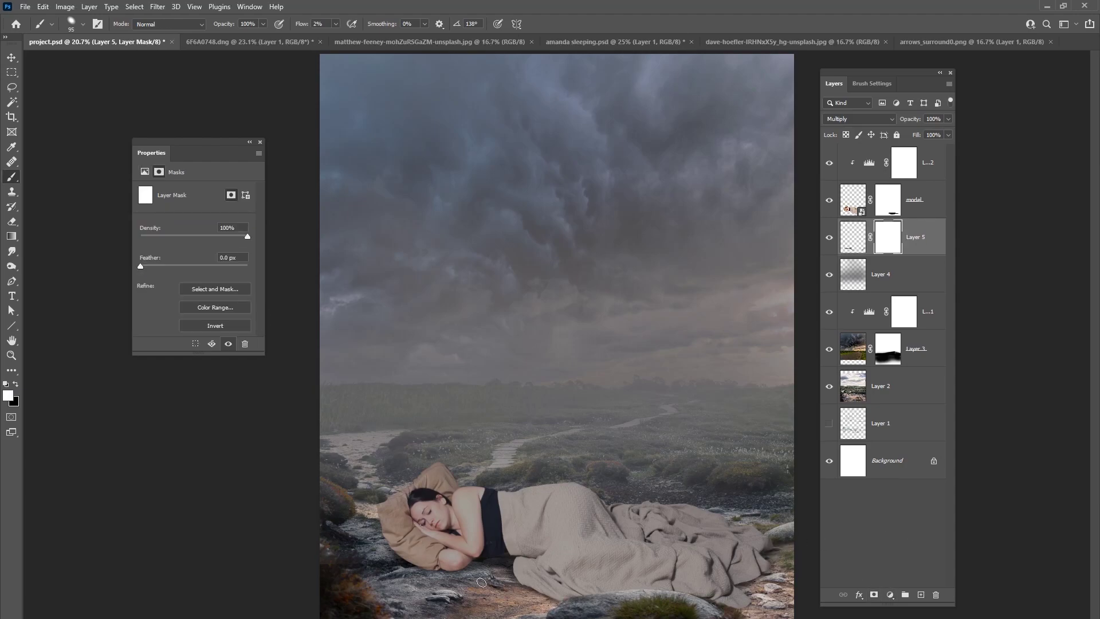
pyautogui.press('x')
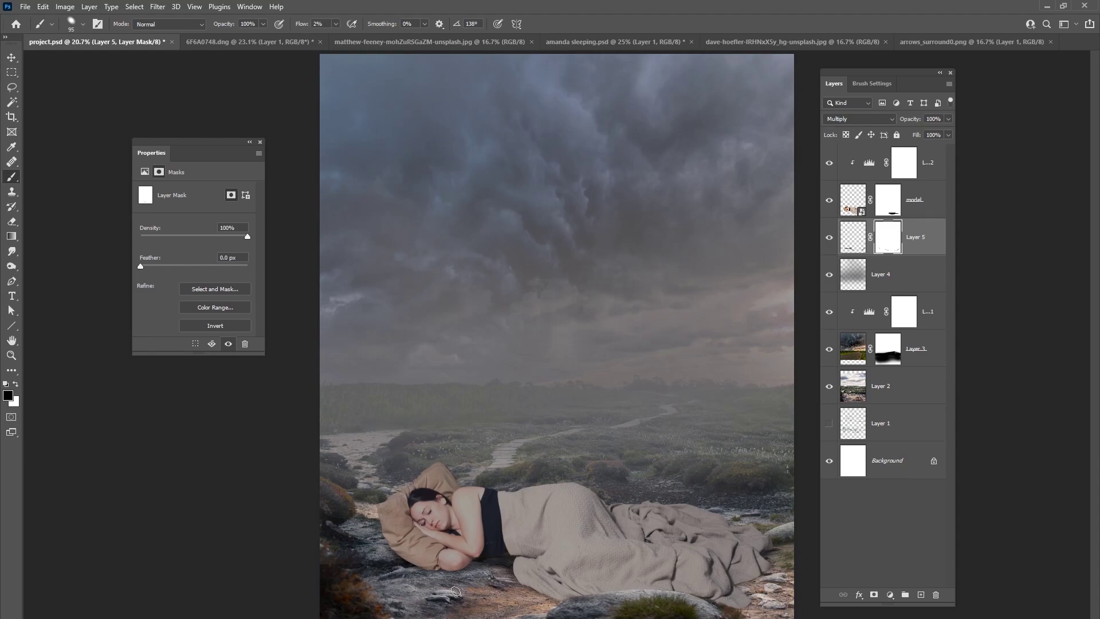
pyautogui.rightClick(888, 237)
pyautogui.click(940, 269)
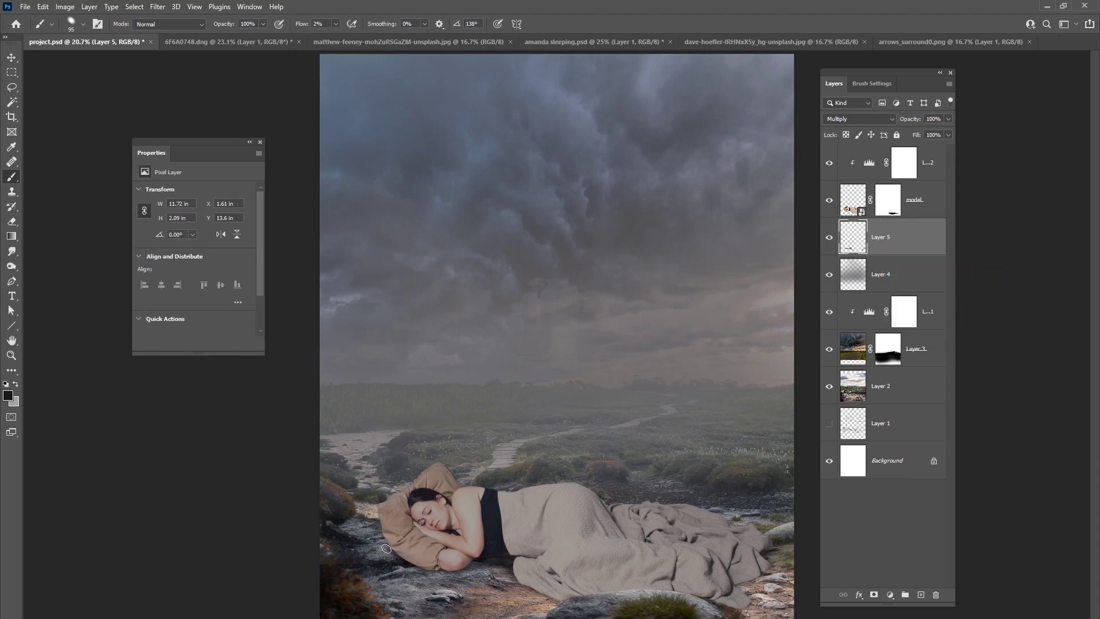
# - Deepen the ground shadows under the pillow, arm and blanket's front edge, and recheck the shadow layer off and on
pyautogui.moveTo(387, 557)
pyautogui.mouseDown()
pyautogui.moveTo(435, 574)
pyautogui.moveTo(400, 571)
pyautogui.moveTo(454, 568)
pyautogui.mouseUp()
pyautogui.moveTo(534, 590)
pyautogui.mouseDown()
pyautogui.moveTo(482, 578)
pyautogui.moveTo(516, 579)
pyautogui.moveTo(496, 569)
pyautogui.moveTo(498, 550)
pyautogui.moveTo(501, 559)
pyautogui.moveTo(472, 565)
pyautogui.mouseUp()
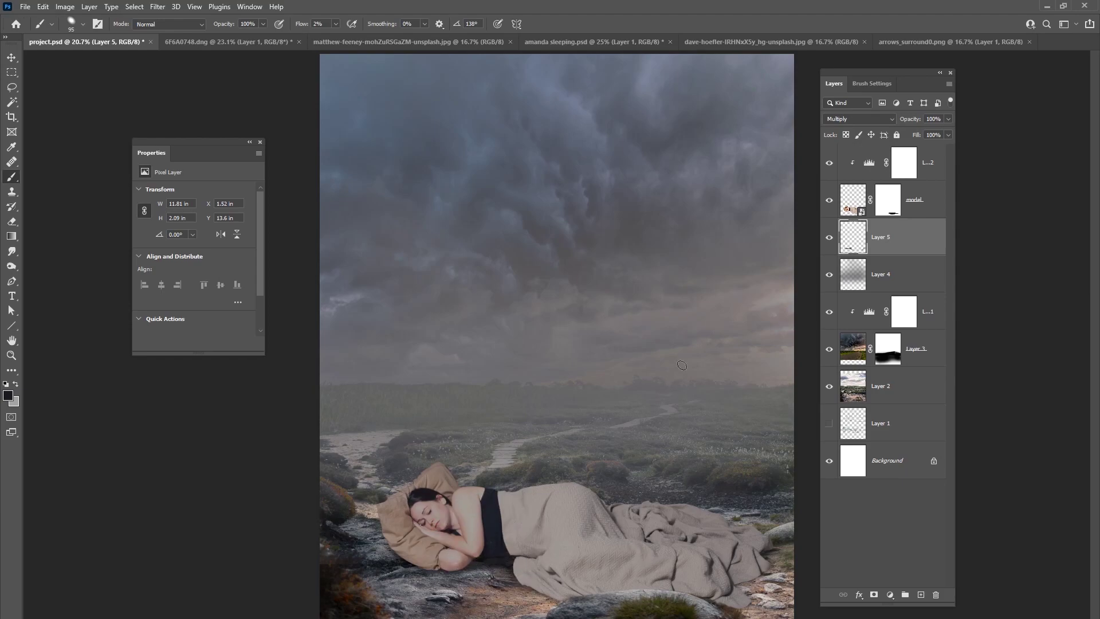
pyautogui.click(830, 237)
pyautogui.click(830, 237)
pyautogui.click(829, 237)
pyautogui.click(829, 237)
# - Add a Photo Filter adjustment clipped to the model above its Levels, with blue colour 00a1ec and 26% density
pyautogui.click(937, 172)
pyautogui.click(921, 594)
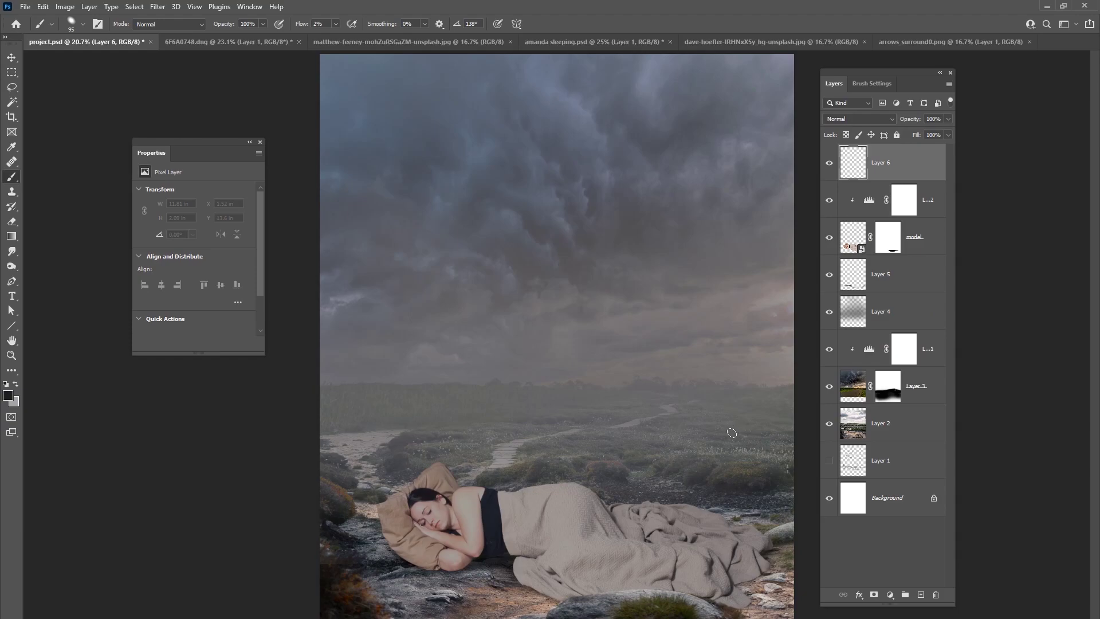
pyautogui.click(891, 595)
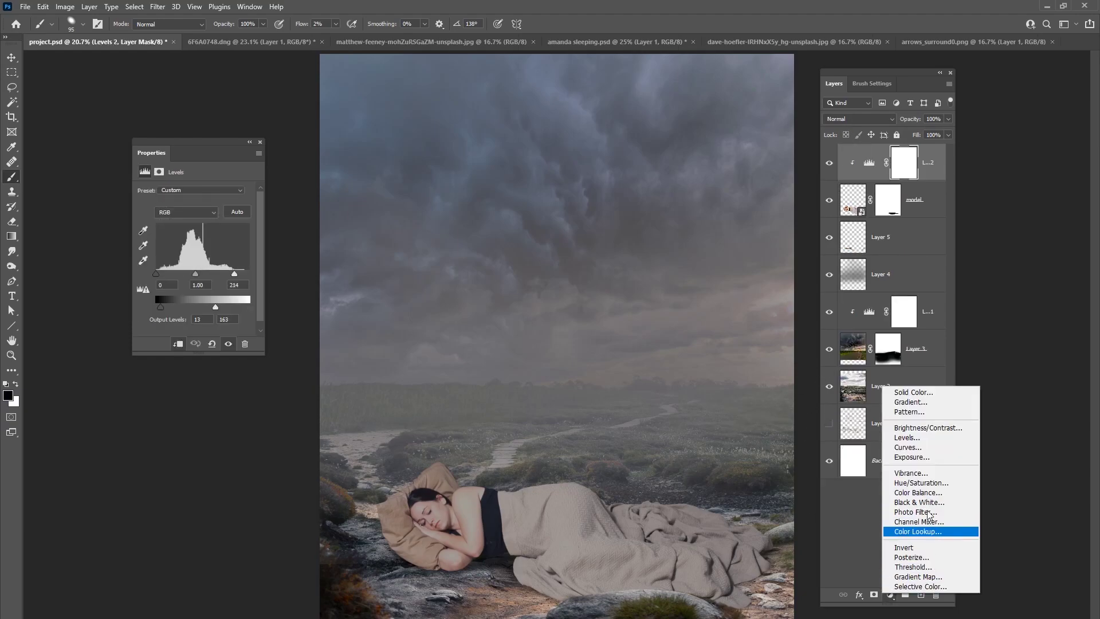
pyautogui.click(927, 514)
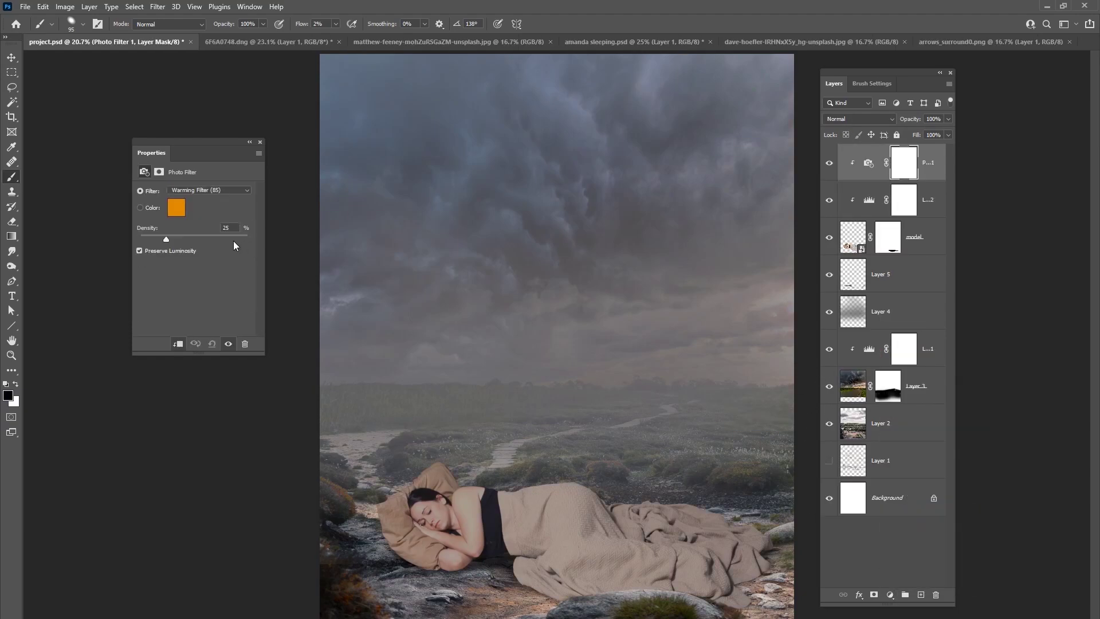
pyautogui.click(182, 210)
pyautogui.moveTo(326, 473); pyautogui.dragTo(322, 462)
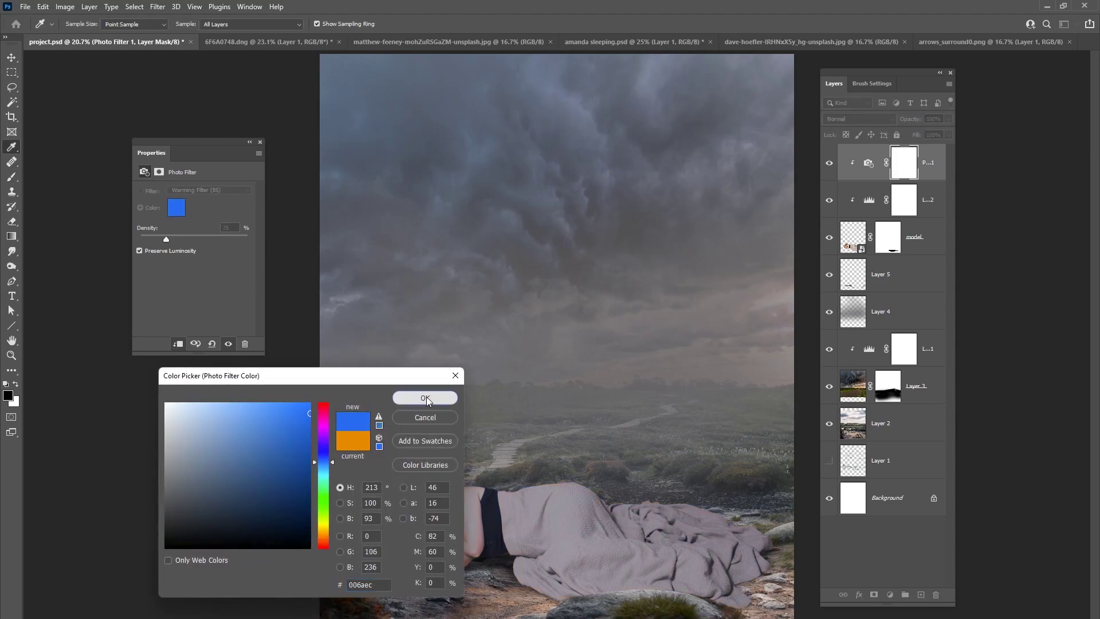
pyautogui.click(427, 398)
pyautogui.click(171, 213)
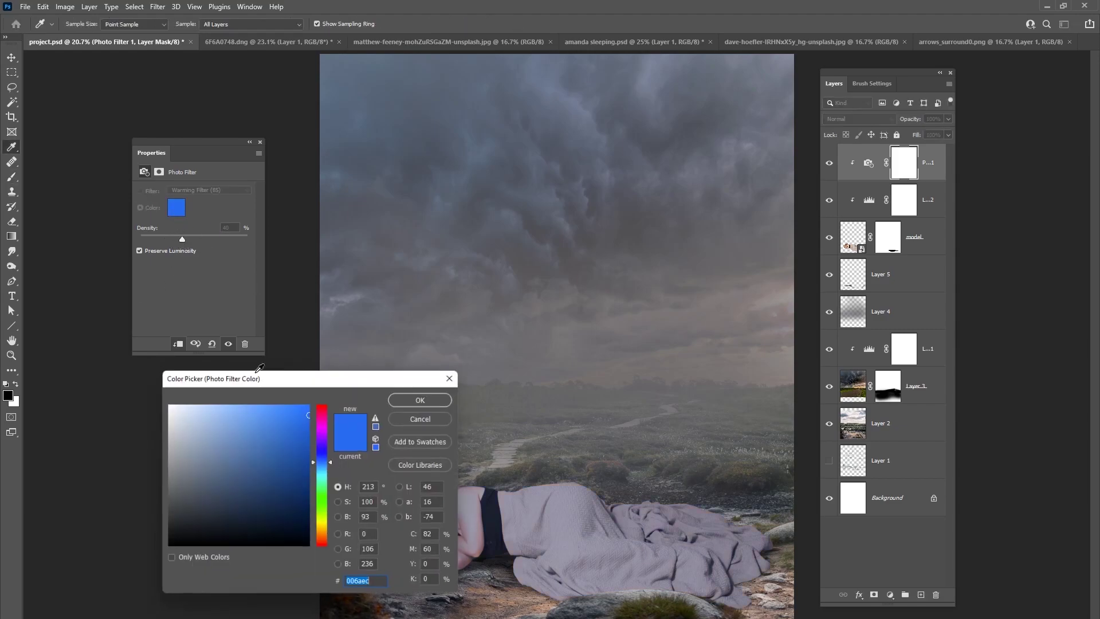
pyautogui.moveTo(329, 463); pyautogui.dragTo(328, 472)
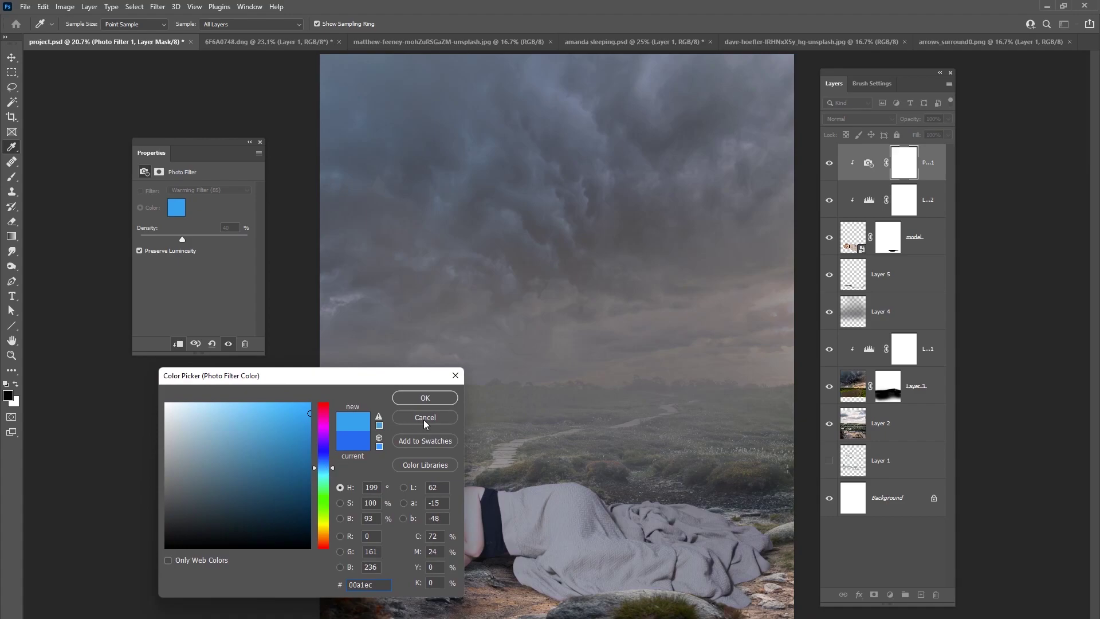
pyautogui.click(424, 402)
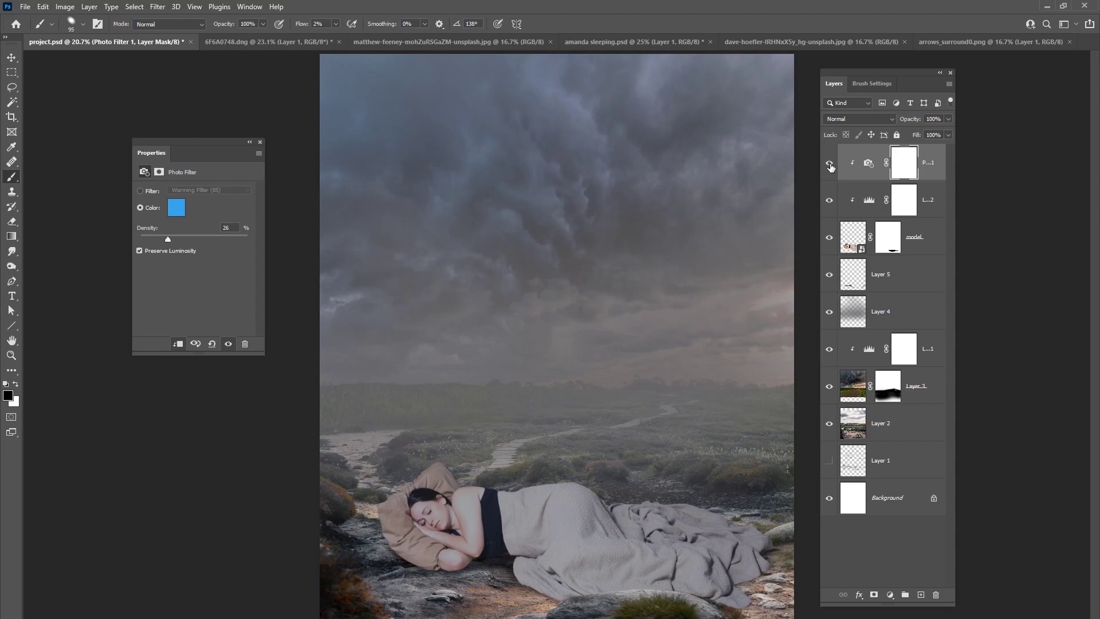
# - Create a new layer clipped to the model above the Photo Filter, set it to Hard Light, and enlarge the brush to 149 px
pyautogui.click(920, 595)
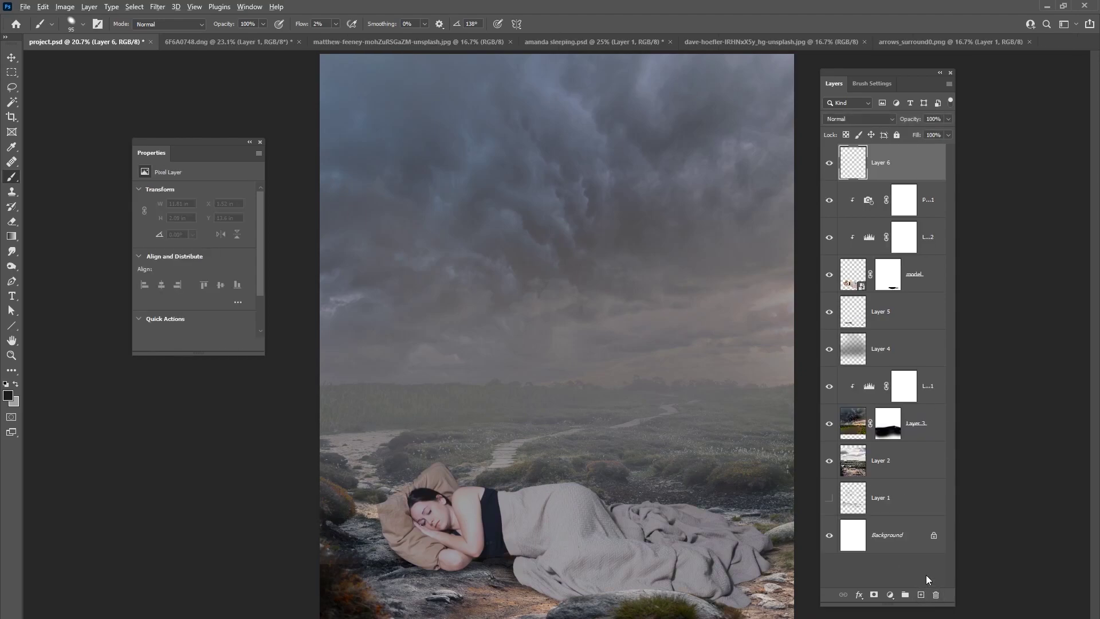
pyautogui.hotkey('ctrl', 'alt', 'g')
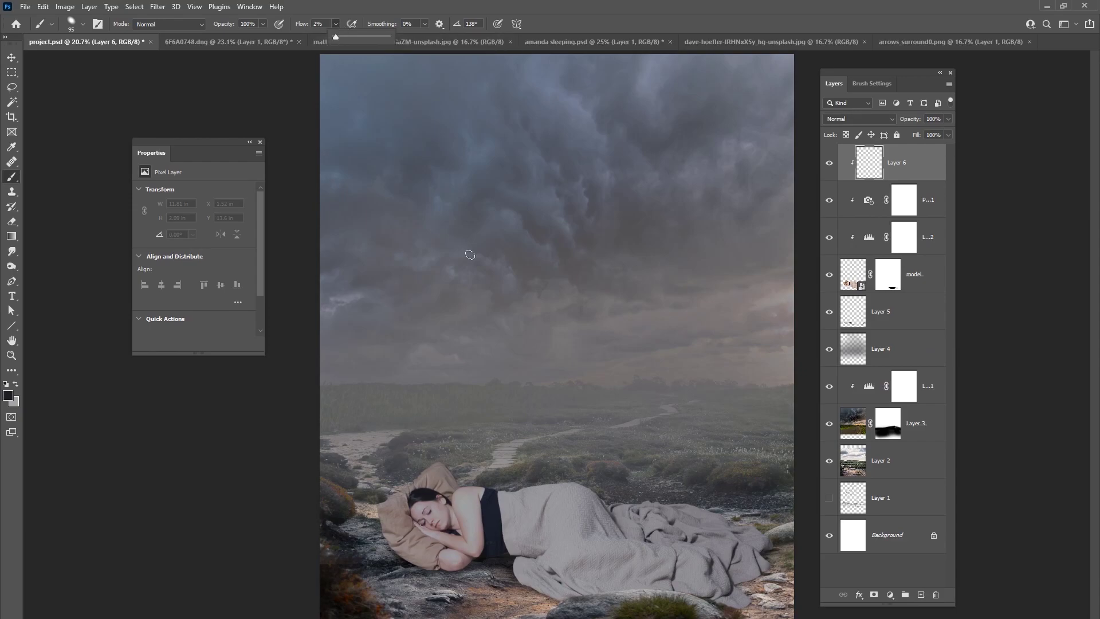
pyautogui.rightClick(570, 427)
pyautogui.moveTo(659, 431); pyautogui.dragTo(675, 435)
pyautogui.click(860, 119)
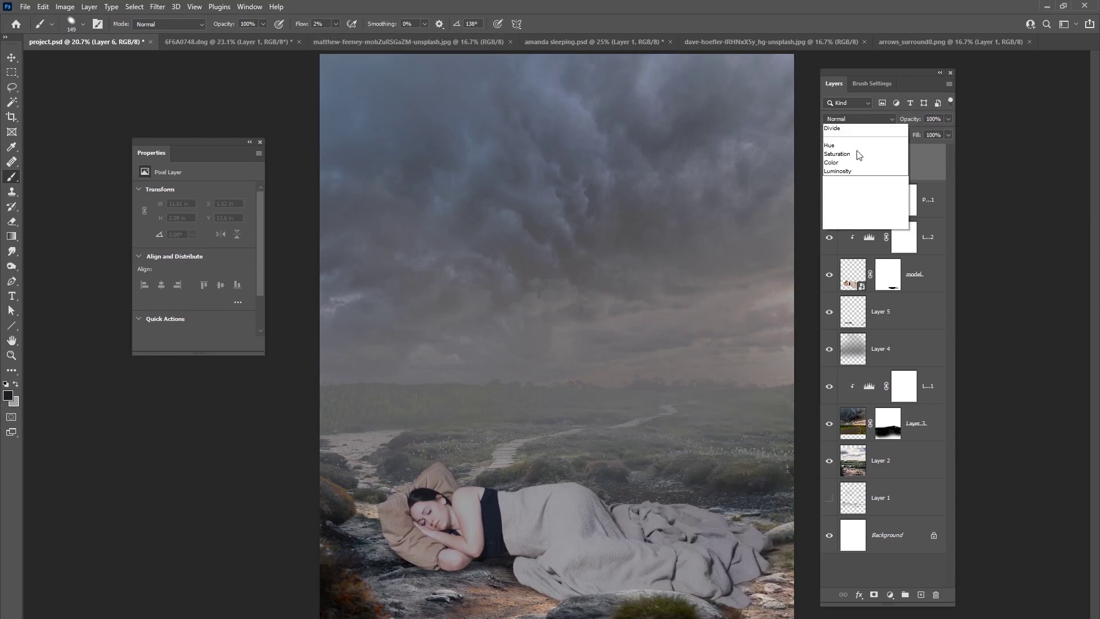
pyautogui.click(846, 273)
# - Paint dark shading over the blanket folds, torso and arm, reducing the brush flow to 1%
pyautogui.moveTo(506, 552)
pyautogui.mouseDown()
pyautogui.moveTo(537, 533)
pyautogui.moveTo(534, 554)
pyautogui.moveTo(550, 506)
pyautogui.moveTo(550, 566)
pyautogui.moveTo(612, 560)
pyautogui.moveTo(589, 569)
pyautogui.moveTo(605, 536)
pyautogui.mouseUp()
pyautogui.click(300, 24)
pyautogui.write('1')
pyautogui.press('Return')
pyautogui.moveTo(470, 532)
pyautogui.mouseDown()
pyautogui.moveTo(487, 539)
pyautogui.moveTo(468, 569)
pyautogui.moveTo(416, 552)
pyautogui.moveTo(384, 524)
pyautogui.moveTo(437, 544)
pyautogui.mouseUp()
pyautogui.moveTo(528, 582); pyautogui.dragTo(597, 582)
pyautogui.moveTo(607, 540)
pyautogui.mouseDown()
pyautogui.moveTo(549, 506)
pyautogui.moveTo(502, 508)
pyautogui.moveTo(538, 508)
pyautogui.mouseUp()
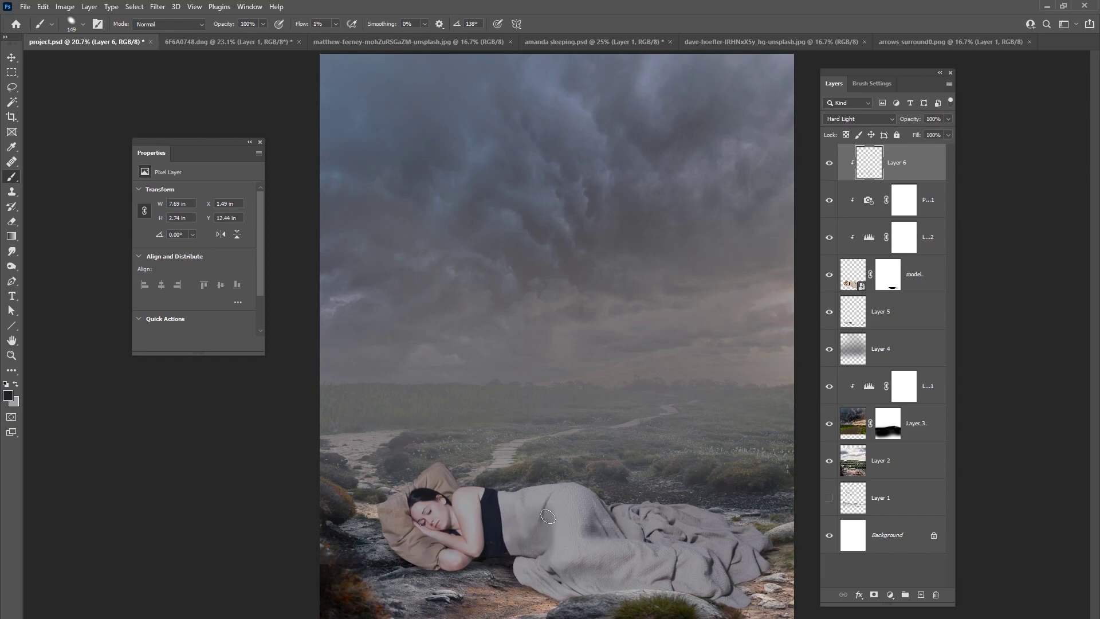
pyautogui.moveTo(566, 570)
pyautogui.mouseDown()
pyautogui.moveTo(696, 571)
pyautogui.moveTo(673, 541)
pyautogui.moveTo(646, 537)
pyautogui.moveTo(705, 547)
pyautogui.moveTo(757, 577)
pyautogui.moveTo(739, 569)
pyautogui.moveTo(737, 599)
pyautogui.moveTo(686, 587)
pyautogui.moveTo(587, 592)
pyautogui.moveTo(691, 579)
pyautogui.moveTo(682, 587)
pyautogui.moveTo(687, 569)
pyautogui.moveTo(593, 590)
pyautogui.moveTo(520, 578)
pyautogui.moveTo(530, 565)
pyautogui.moveTo(558, 568)
pyautogui.moveTo(567, 525)
pyautogui.moveTo(558, 519)
pyautogui.moveTo(579, 541)
pyautogui.moveTo(555, 506)
pyautogui.moveTo(516, 529)
pyautogui.moveTo(497, 557)
pyautogui.moveTo(493, 541)
pyautogui.moveTo(400, 553)
pyautogui.moveTo(387, 546)
pyautogui.moveTo(421, 540)
pyautogui.moveTo(383, 532)
pyautogui.moveTo(459, 577)
pyautogui.moveTo(596, 576)
pyautogui.moveTo(573, 573)
pyautogui.mouseUp()
pyautogui.moveTo(513, 547)
pyautogui.mouseDown()
pyautogui.moveTo(548, 527)
pyautogui.moveTo(485, 562)
pyautogui.moveTo(514, 562)
pyautogui.moveTo(512, 580)
pyautogui.moveTo(518, 557)
pyautogui.moveTo(514, 571)
pyautogui.moveTo(537, 559)
pyautogui.moveTo(518, 576)
pyautogui.moveTo(541, 575)
pyautogui.moveTo(537, 557)
pyautogui.moveTo(549, 556)
pyautogui.moveTo(518, 584)
pyautogui.moveTo(556, 591)
pyautogui.moveTo(584, 571)
pyautogui.moveTo(559, 555)
pyautogui.moveTo(611, 538)
pyautogui.moveTo(596, 509)
pyautogui.moveTo(657, 538)
pyautogui.moveTo(693, 526)
pyautogui.moveTo(656, 517)
pyautogui.moveTo(652, 527)
pyautogui.moveTo(683, 527)
pyautogui.moveTo(690, 512)
pyautogui.moveTo(763, 540)
pyautogui.moveTo(767, 563)
pyautogui.moveTo(746, 579)
pyautogui.moveTo(737, 572)
pyautogui.moveTo(746, 560)
pyautogui.moveTo(724, 606)
pyautogui.moveTo(670, 580)
pyautogui.moveTo(663, 588)
pyautogui.moveTo(709, 591)
pyautogui.moveTo(687, 573)
pyautogui.moveTo(623, 574)
pyautogui.moveTo(571, 596)
pyautogui.moveTo(525, 580)
pyautogui.mouseUp()
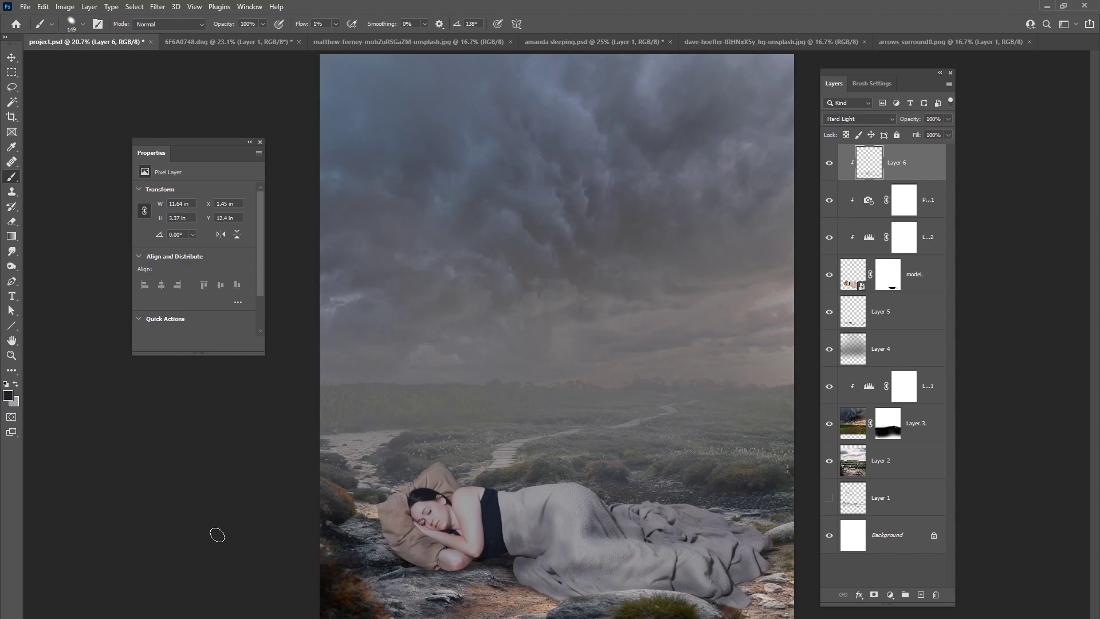
# - Set the foreground colour to white (ffffff) and change the clipped shading layer's blend mode to Overlay
pyautogui.click(5, 396)
pyautogui.write('ffffff')
pyautogui.click(431, 396)
pyautogui.click(848, 119)
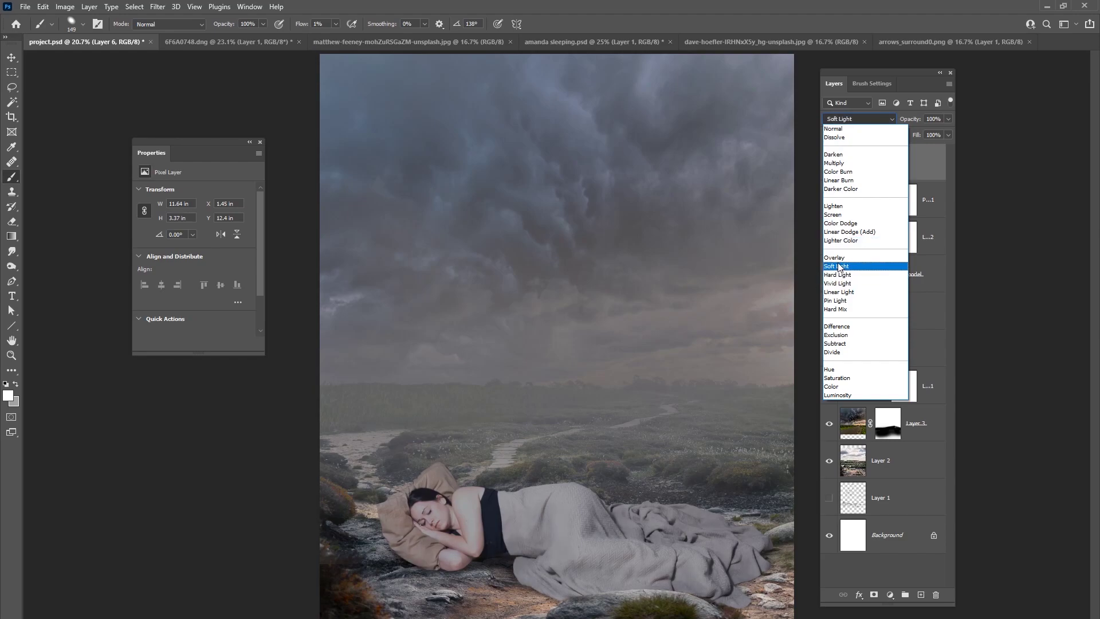
pyautogui.click(843, 264)
pyautogui.click(860, 119)
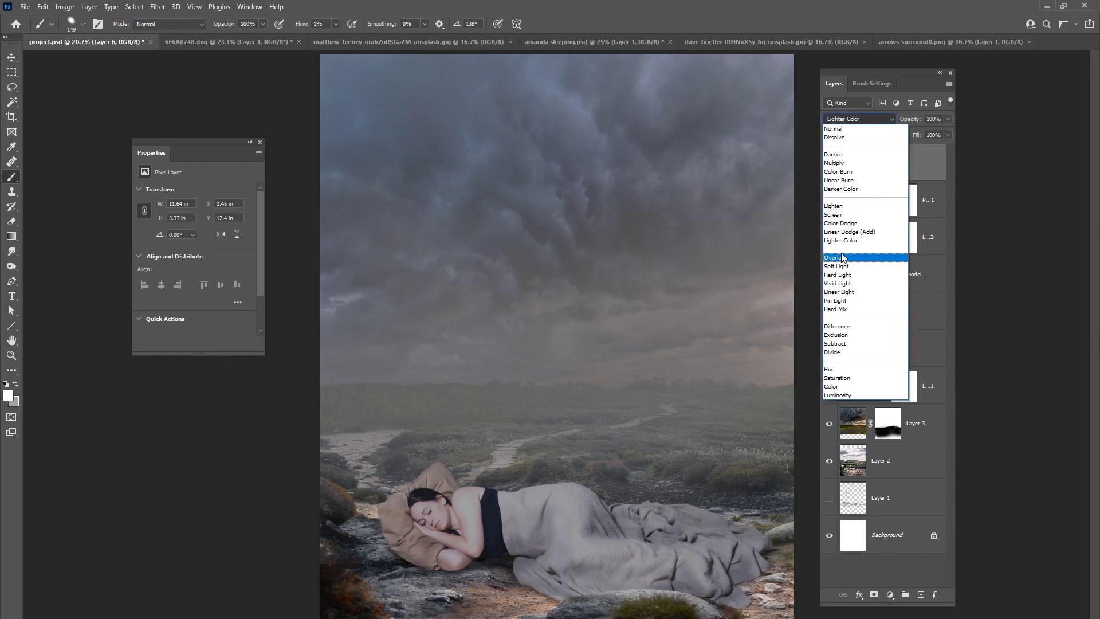
pyautogui.click(842, 259)
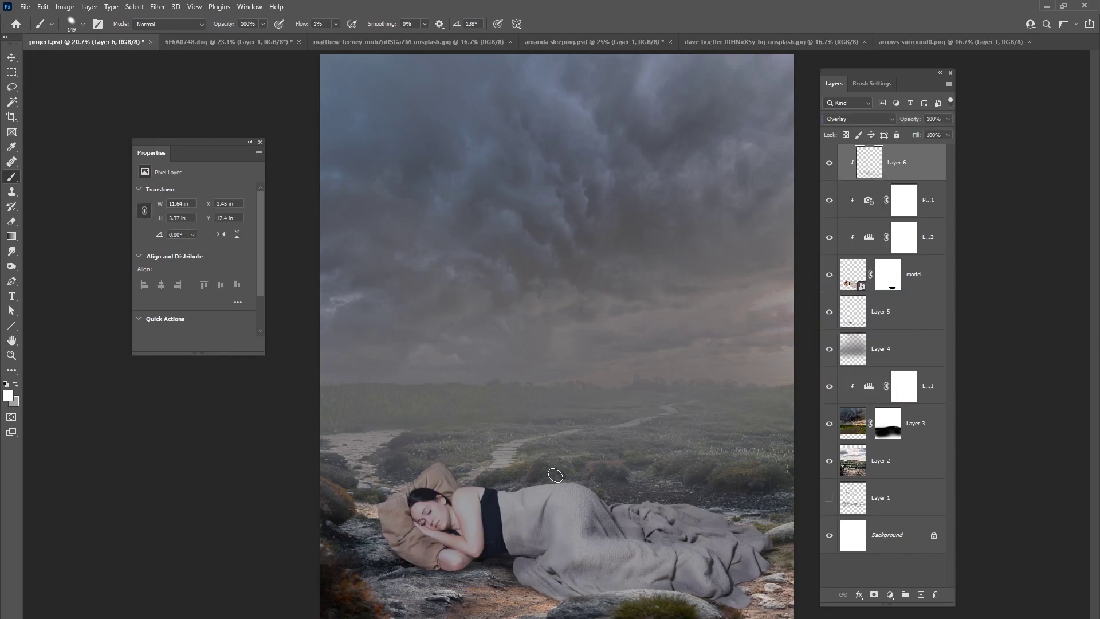
# - Brush white highlights onto the woman's upper arm at 97 px and 29% hardness, and over the blanket, face and pillow at 174 px
pyautogui.rightClick(606, 408)
pyautogui.moveTo(702, 457); pyautogui.dragTo(689, 457)
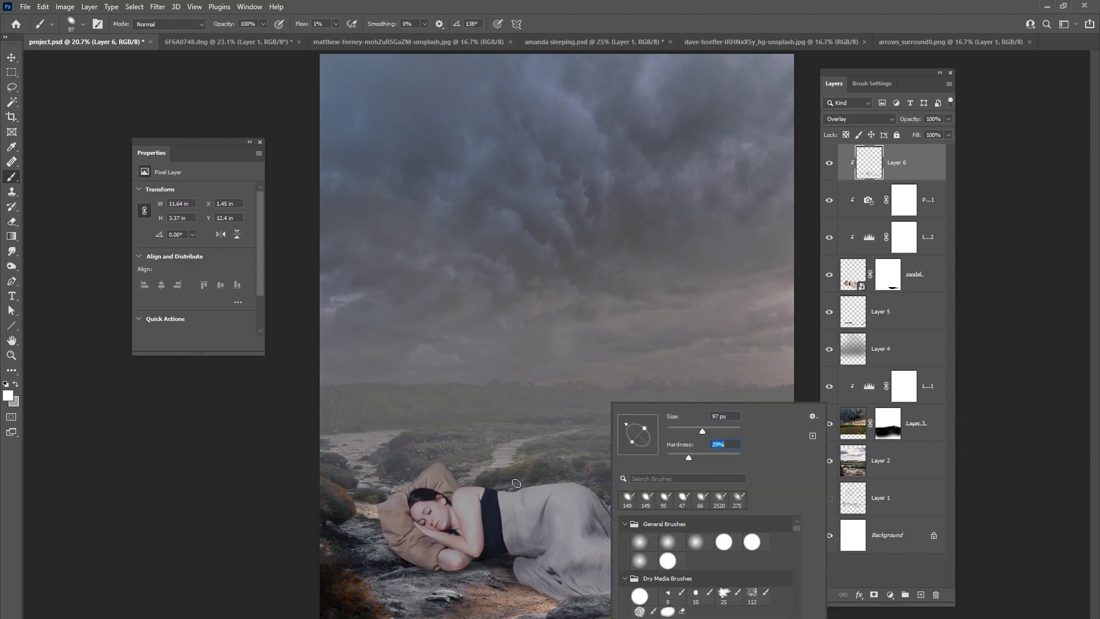
pyautogui.moveTo(474, 511); pyautogui.dragTo(465, 506)
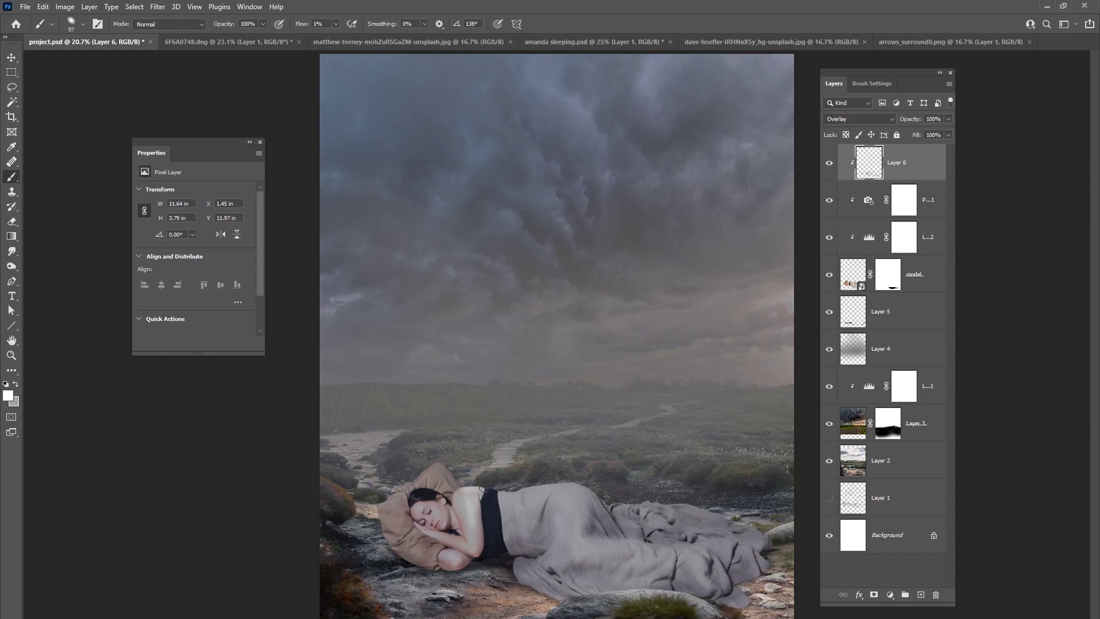
pyautogui.rightClick(585, 487)
pyautogui.moveTo(675, 434); pyautogui.dragTo(687, 433)
pyautogui.moveTo(572, 528)
pyautogui.mouseDown()
pyautogui.moveTo(583, 495)
pyautogui.moveTo(476, 482)
pyautogui.moveTo(457, 506)
pyautogui.moveTo(465, 531)
pyautogui.mouseUp()
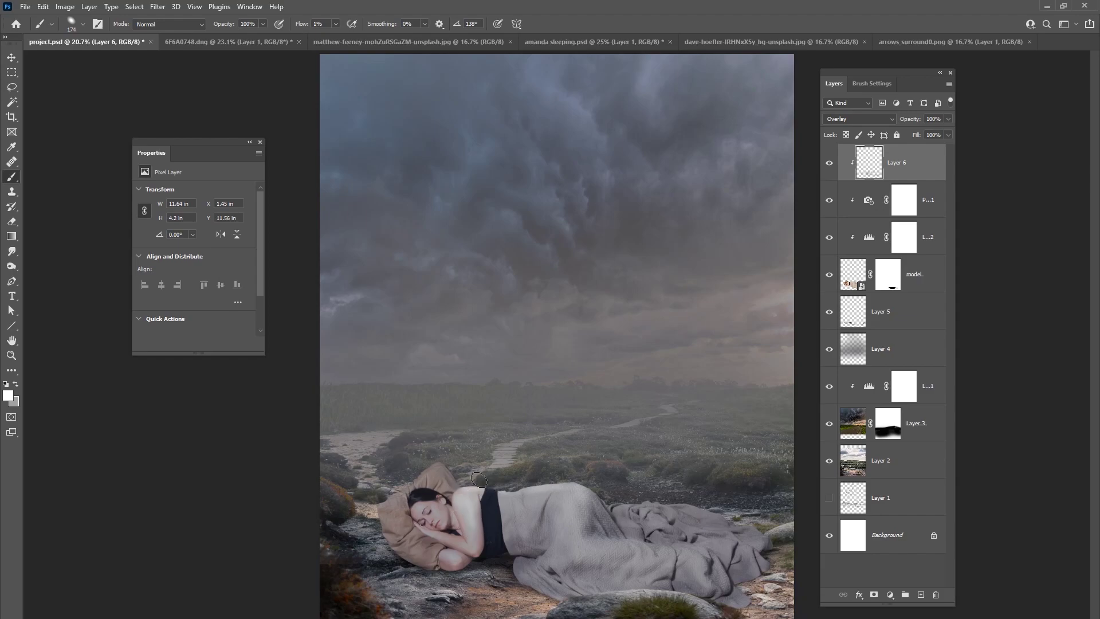
pyautogui.moveTo(430, 468)
pyautogui.mouseDown()
pyautogui.moveTo(417, 478)
pyautogui.moveTo(420, 497)
pyautogui.moveTo(444, 514)
pyautogui.mouseUp()
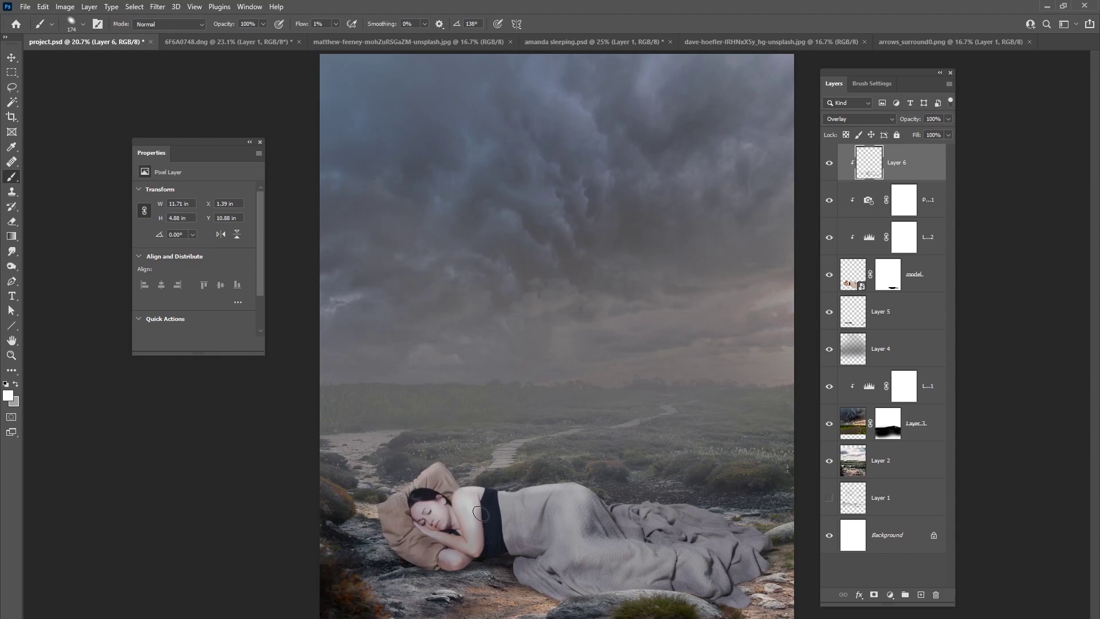
# - Brighten the shoulder, pillow top and raised blanket areas with a 155 px white brush
pyautogui.rightClick(550, 462)
pyautogui.moveTo(657, 433); pyautogui.dragTo(654, 433)
pyautogui.moveTo(494, 495)
pyautogui.mouseDown()
pyautogui.moveTo(470, 506)
pyautogui.moveTo(478, 490)
pyautogui.moveTo(472, 507)
pyautogui.moveTo(437, 462)
pyautogui.mouseUp()
pyautogui.moveTo(595, 534)
pyautogui.mouseDown()
pyautogui.moveTo(623, 546)
pyautogui.moveTo(578, 522)
pyautogui.moveTo(589, 500)
pyautogui.moveTo(629, 523)
pyautogui.moveTo(625, 512)
pyautogui.moveTo(623, 528)
pyautogui.moveTo(661, 516)
pyautogui.moveTo(702, 536)
pyautogui.moveTo(675, 530)
pyautogui.moveTo(675, 541)
pyautogui.moveTo(726, 542)
pyautogui.moveTo(709, 527)
pyautogui.moveTo(602, 562)
pyautogui.moveTo(565, 561)
pyautogui.moveTo(576, 549)
pyautogui.moveTo(480, 555)
pyautogui.moveTo(478, 544)
pyautogui.moveTo(531, 568)
pyautogui.moveTo(722, 536)
pyautogui.moveTo(683, 538)
pyautogui.moveTo(703, 528)
pyautogui.moveTo(744, 541)
pyautogui.moveTo(520, 510)
pyautogui.moveTo(475, 528)
pyautogui.moveTo(483, 536)
pyautogui.moveTo(478, 505)
pyautogui.moveTo(462, 503)
pyautogui.moveTo(480, 487)
pyautogui.moveTo(578, 487)
pyautogui.moveTo(504, 501)
pyautogui.moveTo(516, 508)
pyautogui.moveTo(576, 496)
pyautogui.mouseUp()
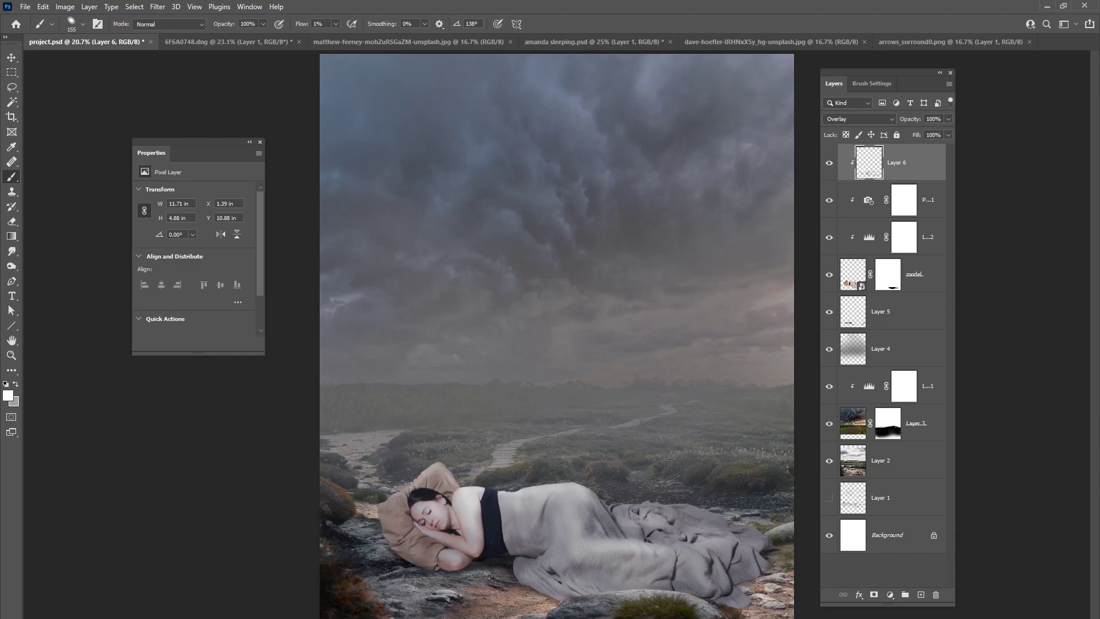
pyautogui.moveTo(420, 487)
pyautogui.mouseDown()
pyautogui.moveTo(414, 473)
pyautogui.moveTo(427, 483)
pyautogui.moveTo(440, 465)
pyautogui.mouseUp()
# - Reduce the brush to 102 px and paint finer white highlights along the blanket's folds and front edge
pyautogui.rightClick(554, 453)
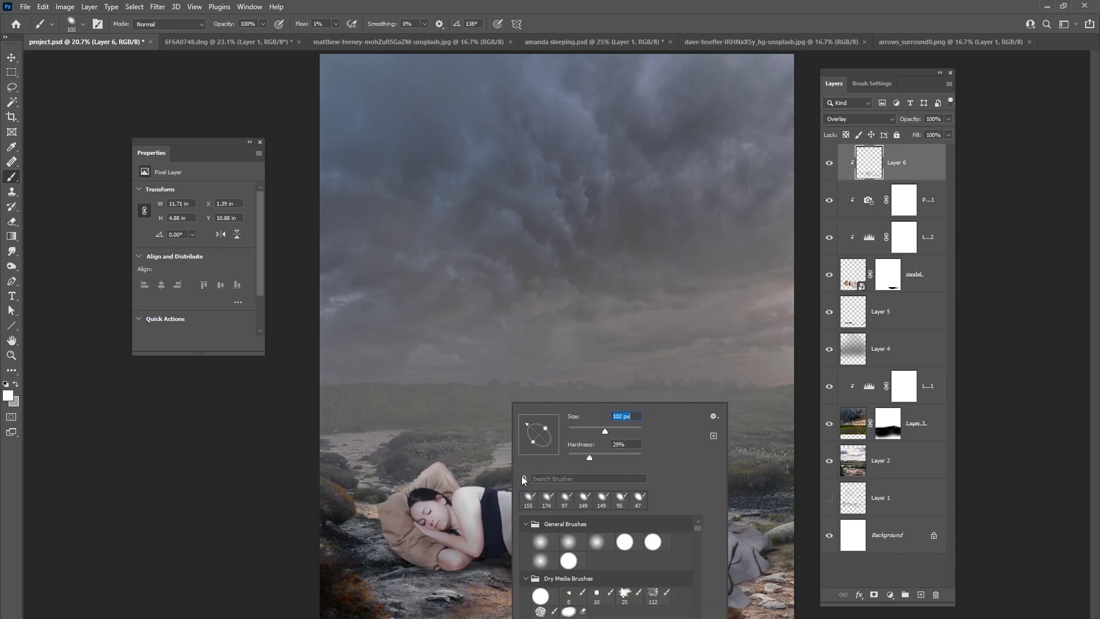
pyautogui.press('Return')
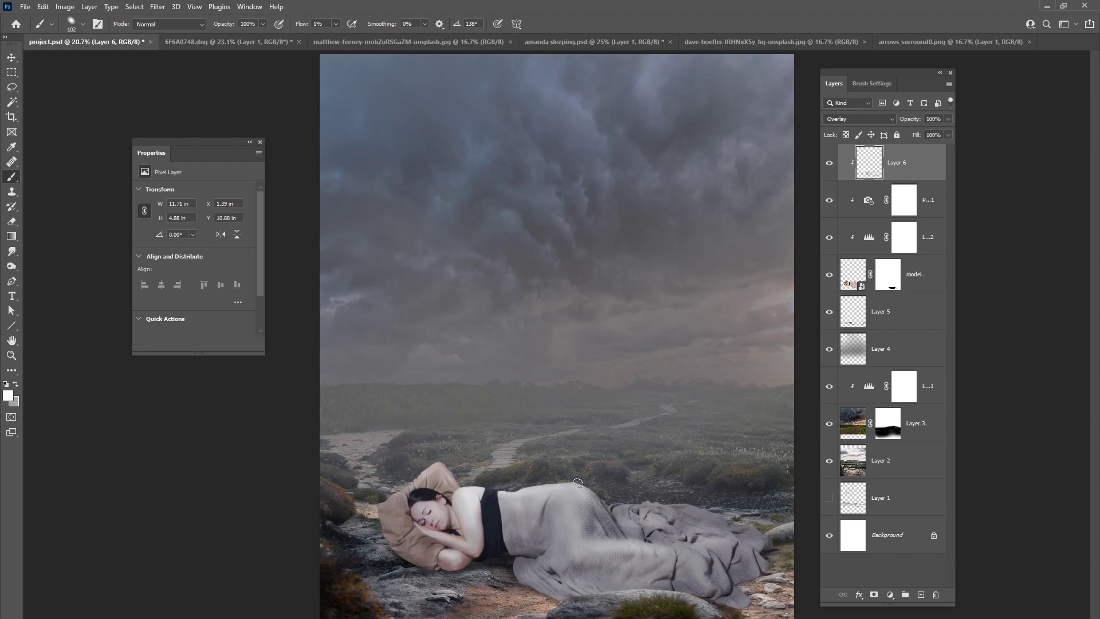
pyautogui.moveTo(661, 540)
pyautogui.mouseDown()
pyautogui.moveTo(645, 560)
pyautogui.moveTo(600, 538)
pyautogui.moveTo(597, 509)
pyautogui.moveTo(595, 525)
pyautogui.moveTo(606, 523)
pyautogui.moveTo(602, 510)
pyautogui.moveTo(586, 555)
pyautogui.mouseUp()
pyautogui.moveTo(522, 573)
pyautogui.mouseDown()
pyautogui.moveTo(536, 588)
pyautogui.moveTo(601, 597)
pyautogui.mouseUp()
pyautogui.moveTo(694, 588)
pyautogui.mouseDown()
pyautogui.moveTo(740, 542)
pyautogui.moveTo(752, 553)
pyautogui.moveTo(746, 520)
pyautogui.mouseUp()
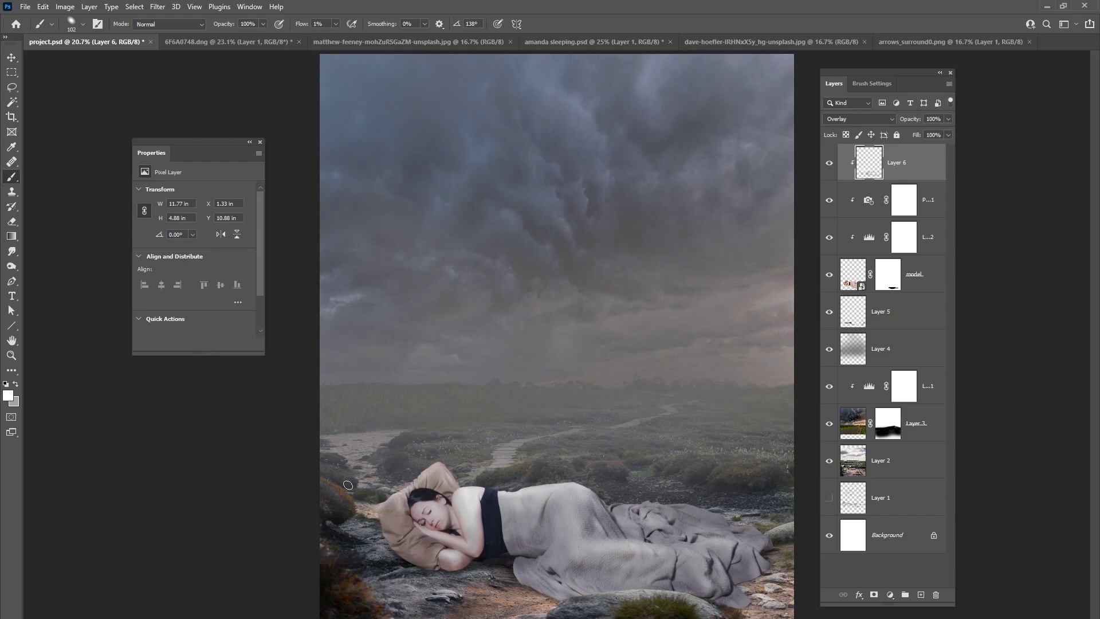
# - Compare the woman with and without the highlights and shading painted on the clipped Overlay layer
pyautogui.keyDown('alt'); pyautogui.click(498, 508); pyautogui.keyUp('alt')
pyautogui.click(829, 166)
pyautogui.click(829, 165)
pyautogui.click(828, 166)
pyautogui.click(827, 169)
pyautogui.click(829, 166)
pyautogui.click(830, 166)
pyautogui.click(830, 165)
pyautogui.click(829, 165)
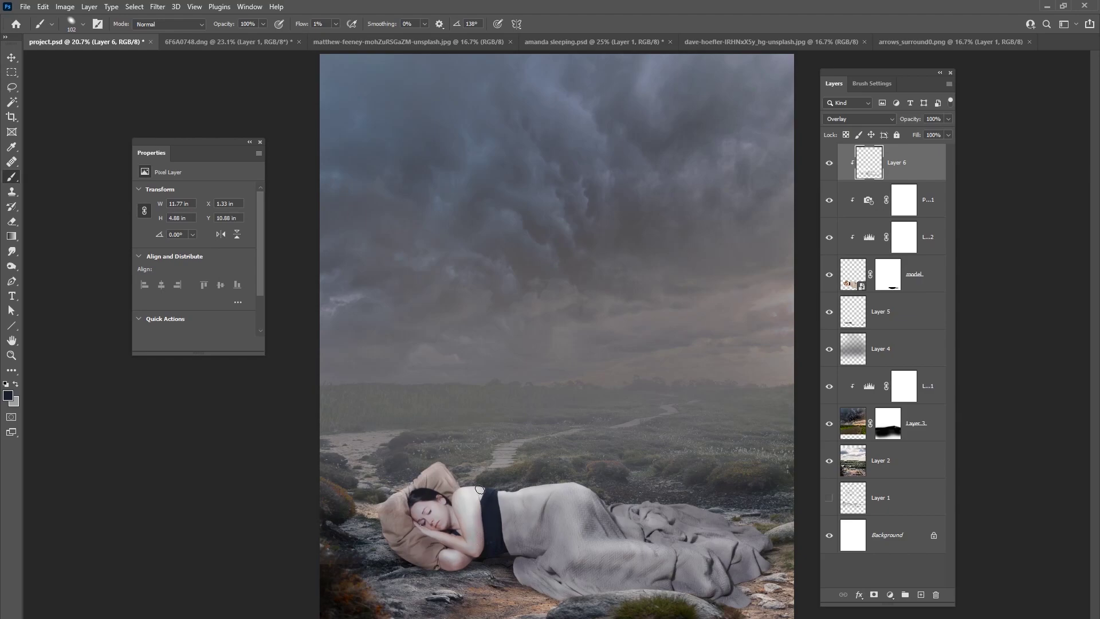
pyautogui.press('x')
pyautogui.click(828, 165)
pyautogui.click(828, 165)
pyautogui.click(829, 166)
pyautogui.click(829, 166)
# - Add a new layer above the woman's shading layer, clip it to her, and set its blend mode to Overlay
pyautogui.click(920, 595)
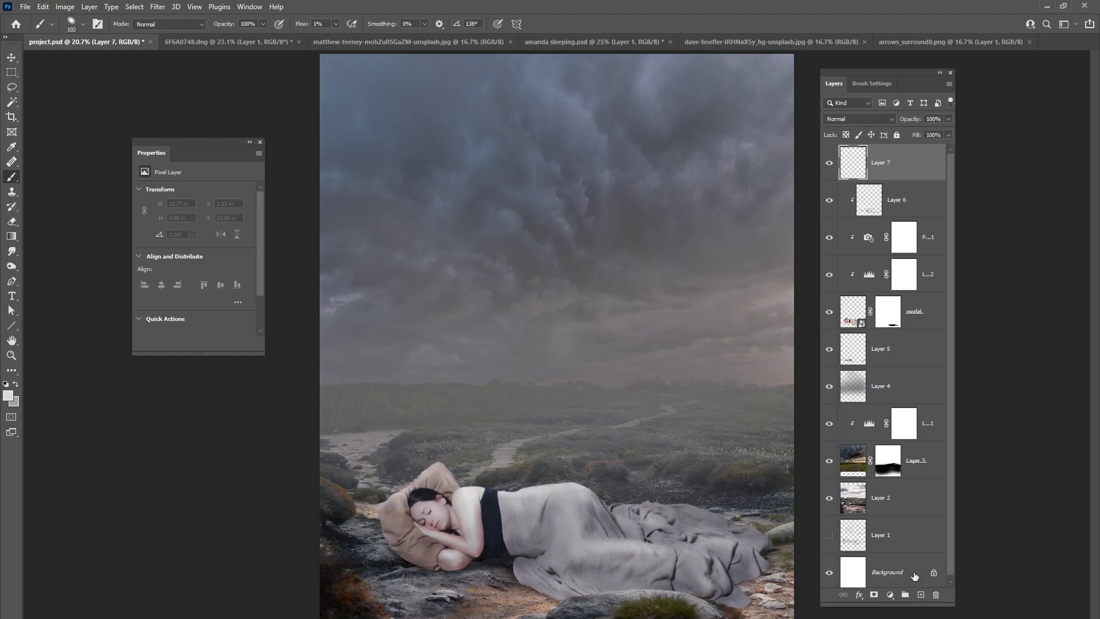
pyautogui.click(858, 119)
pyautogui.click(860, 255)
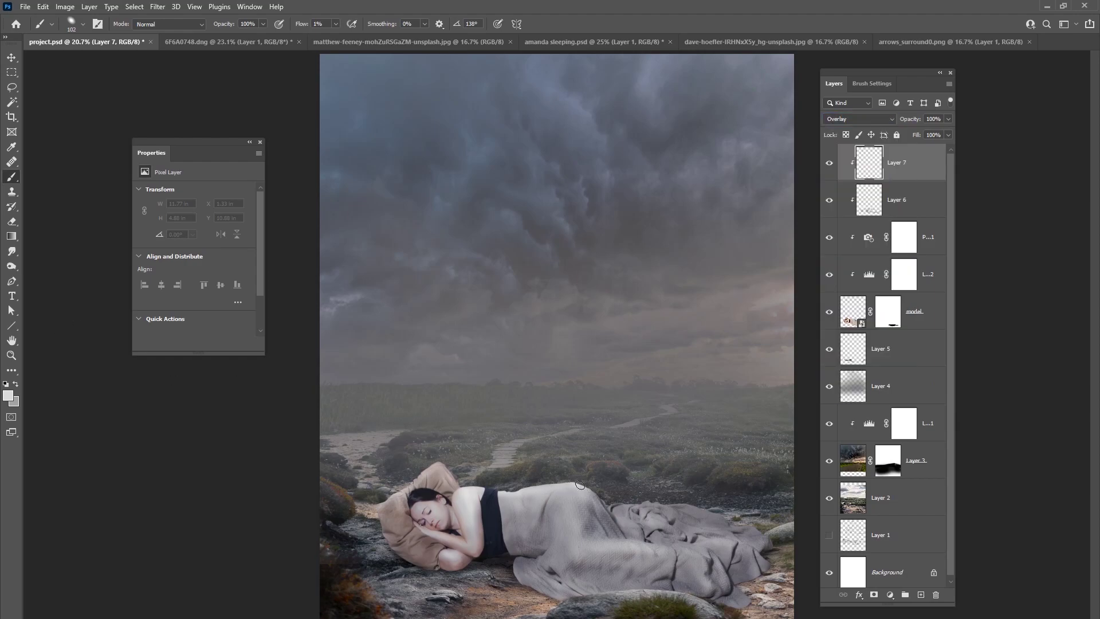
# - Brush light grey highlights along the upper edges of the woman and blanket on the new layer, and save the project
pyautogui.moveTo(566, 482); pyautogui.dragTo(446, 468)
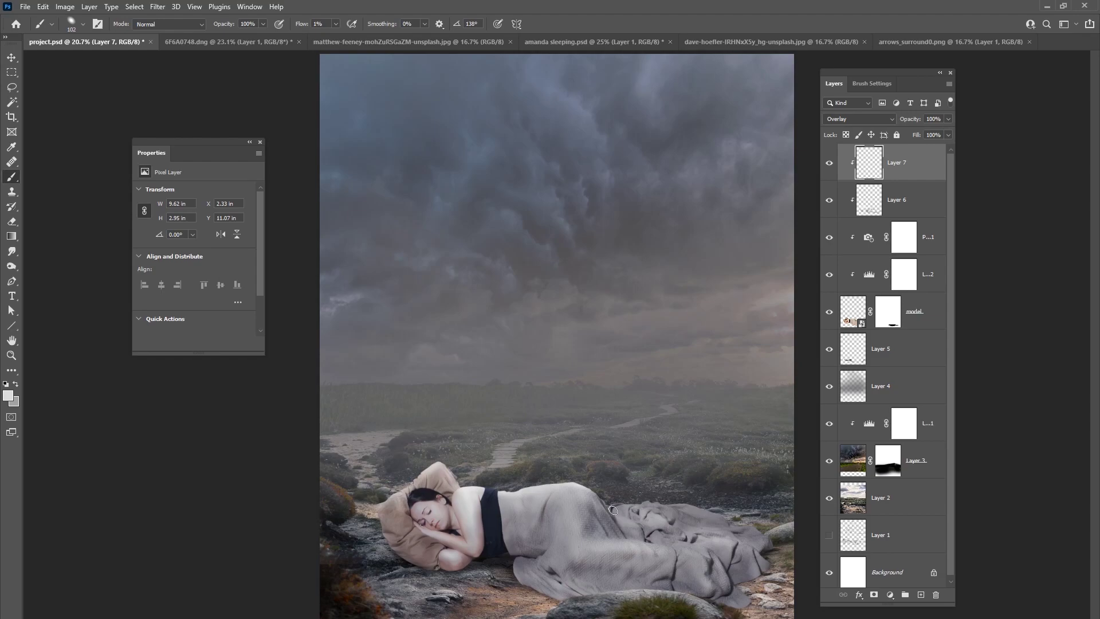
pyautogui.moveTo(733, 526); pyautogui.dragTo(740, 544)
pyautogui.click(827, 165)
pyautogui.click(828, 165)
pyautogui.click(831, 197)
pyautogui.click(831, 197)
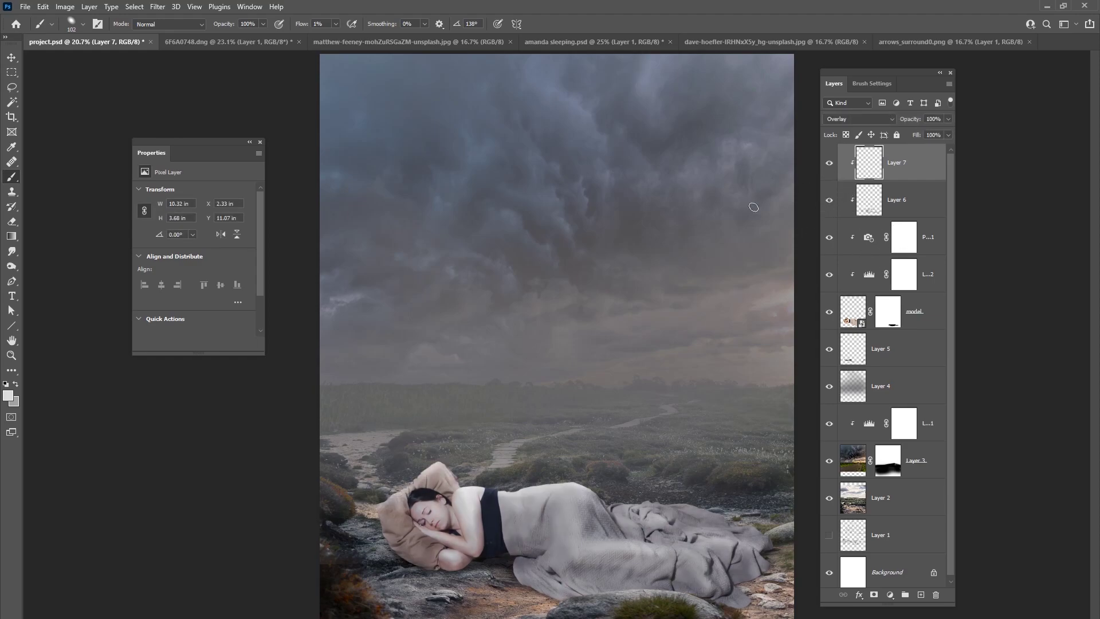
pyautogui.click(25, 7)
pyautogui.click(40, 134)
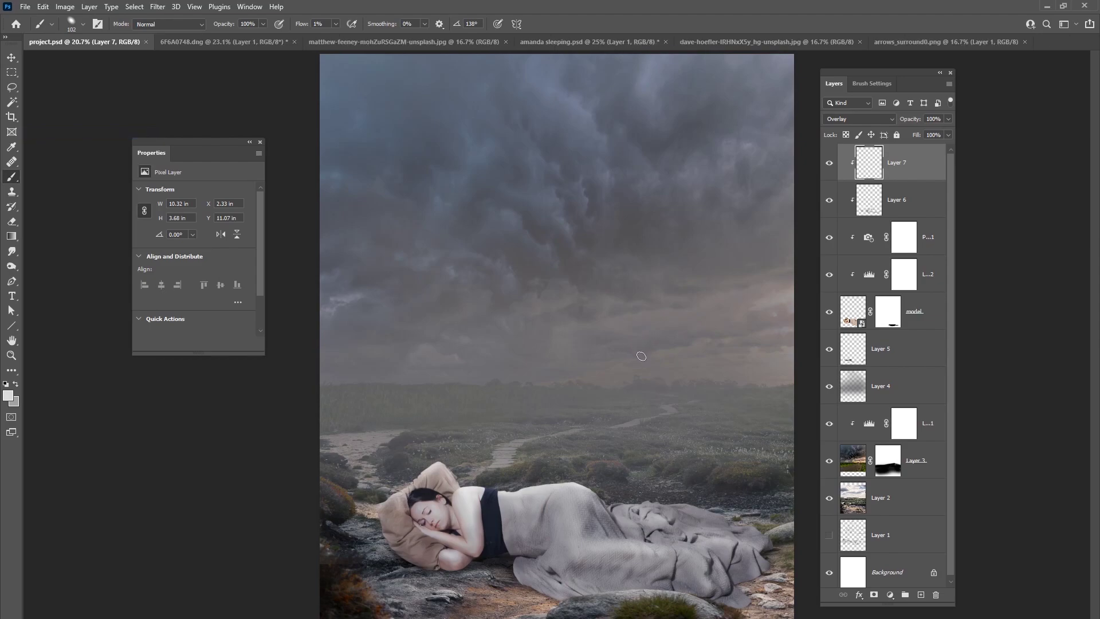
# - Hide the background in 6F6A0748.dng to isolate the cut-out arm, and paste the arm into project.psd as the top layer
pyautogui.click(276, 47)
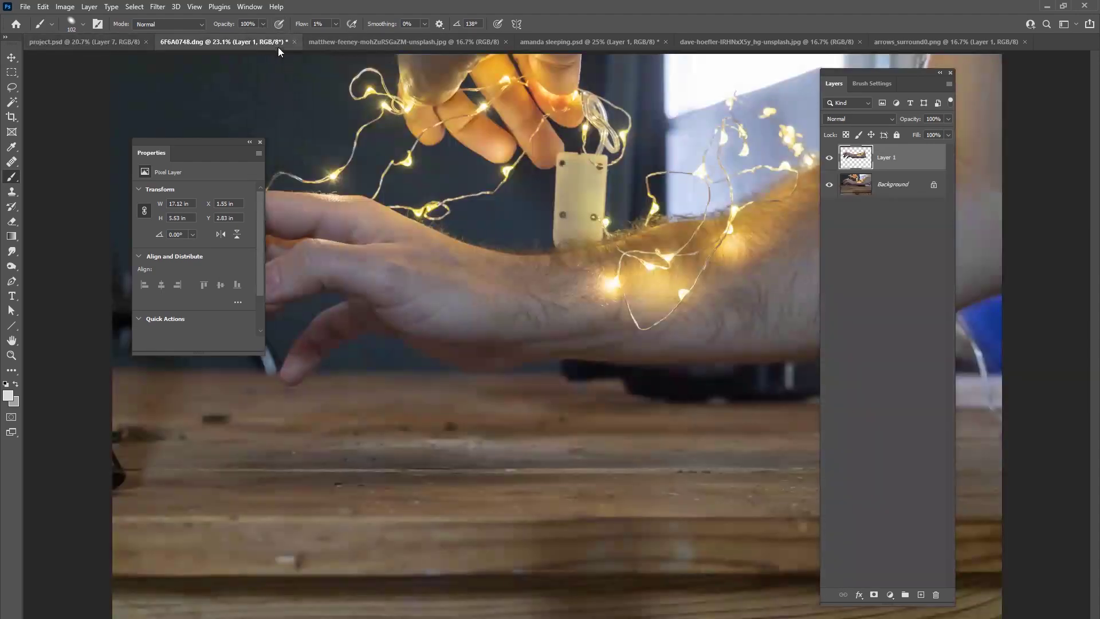
pyautogui.scroll(-3, 701, 171)
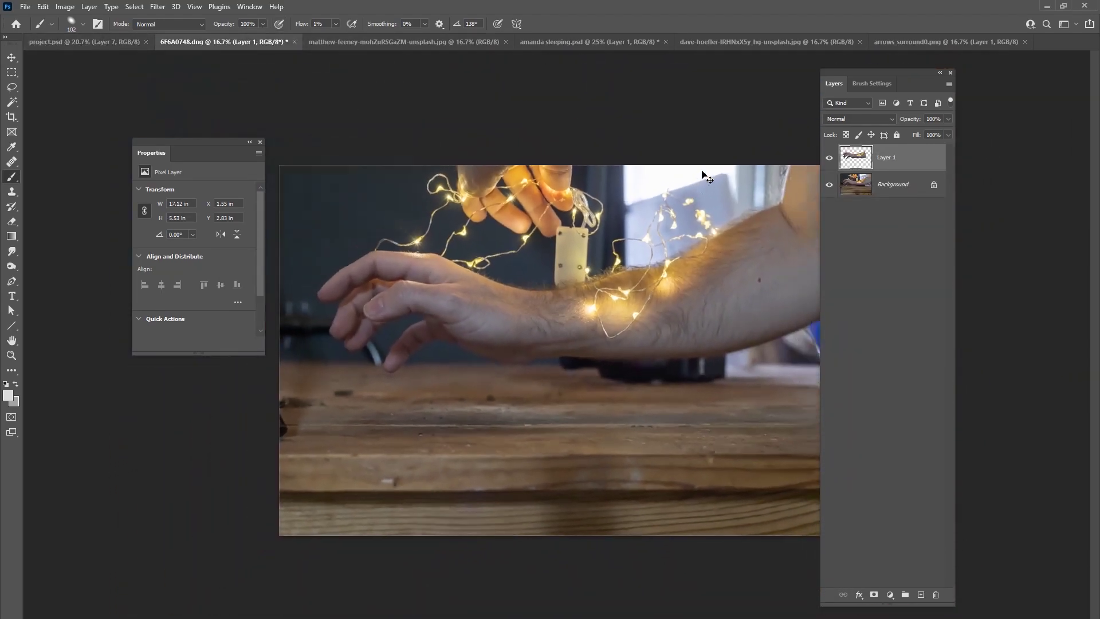
pyautogui.moveTo(864, 73); pyautogui.dragTo(897, 69)
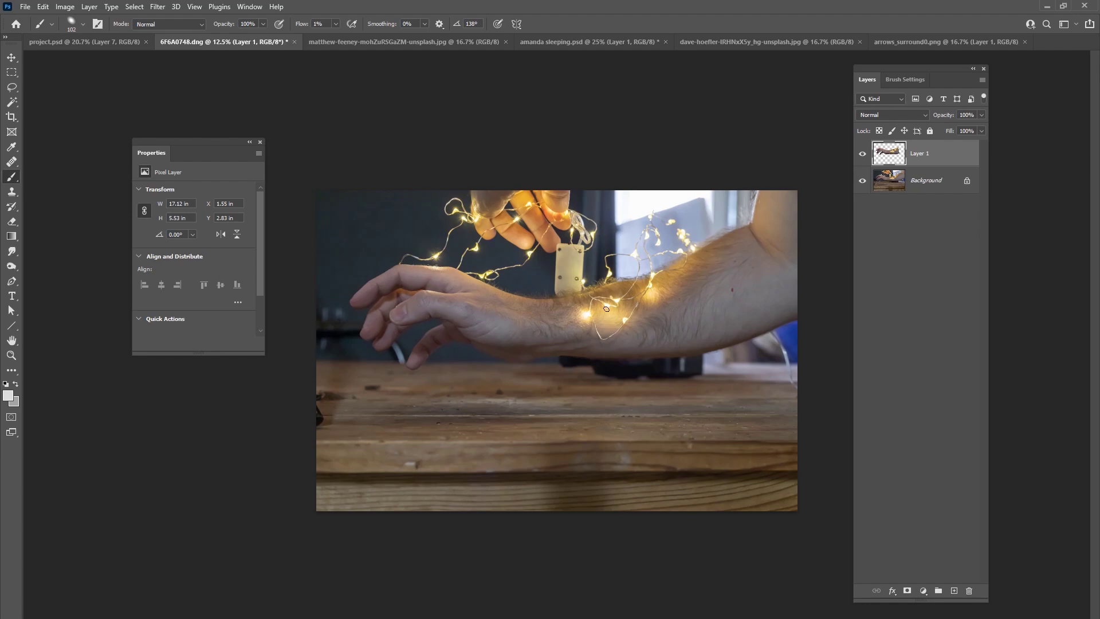
pyautogui.click(860, 181)
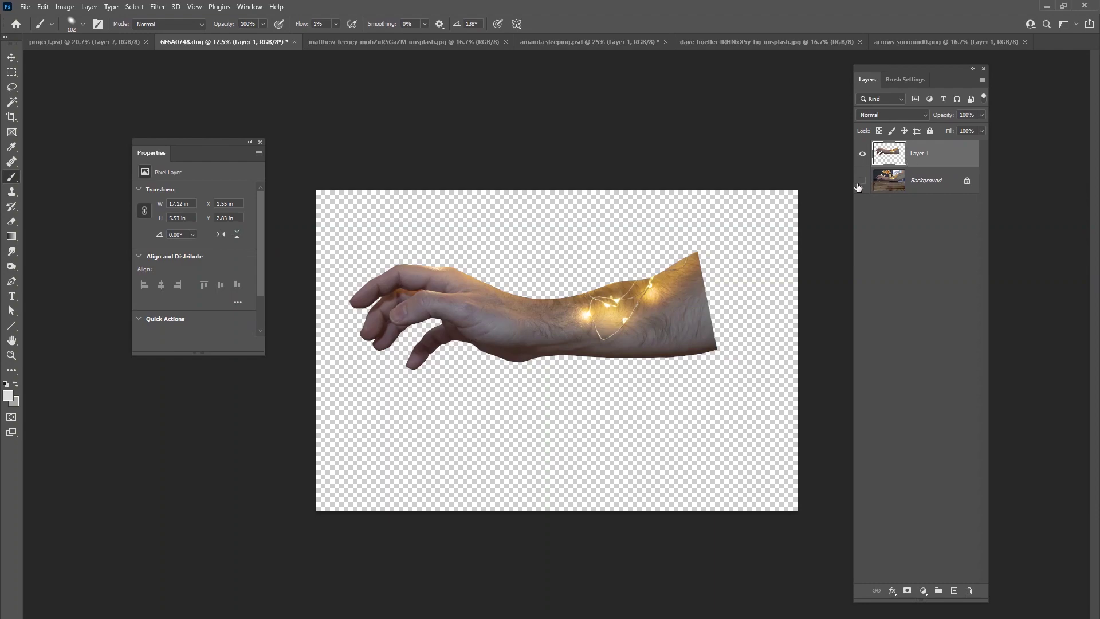
pyautogui.click(79, 44)
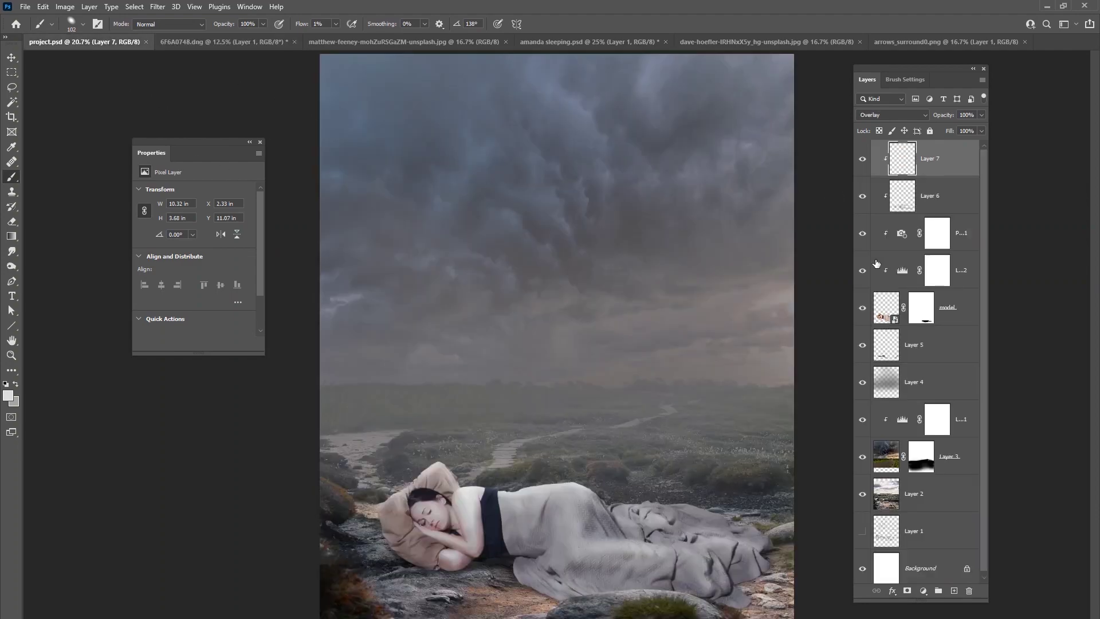
pyautogui.hotkey('ctrl', 'v')
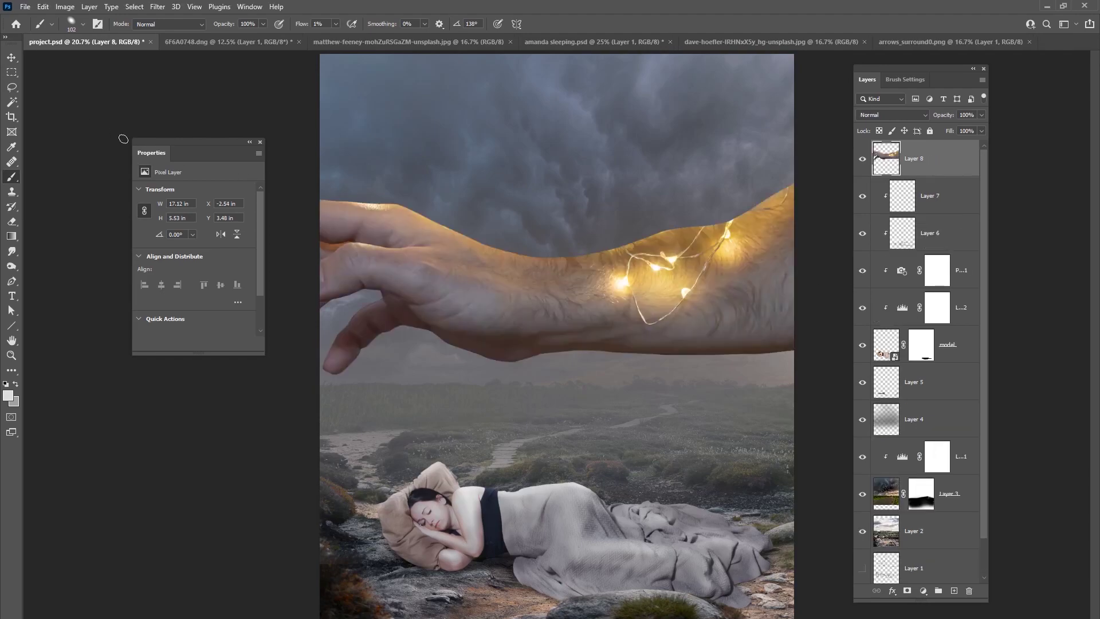
pyautogui.doubleClick(920, 164)
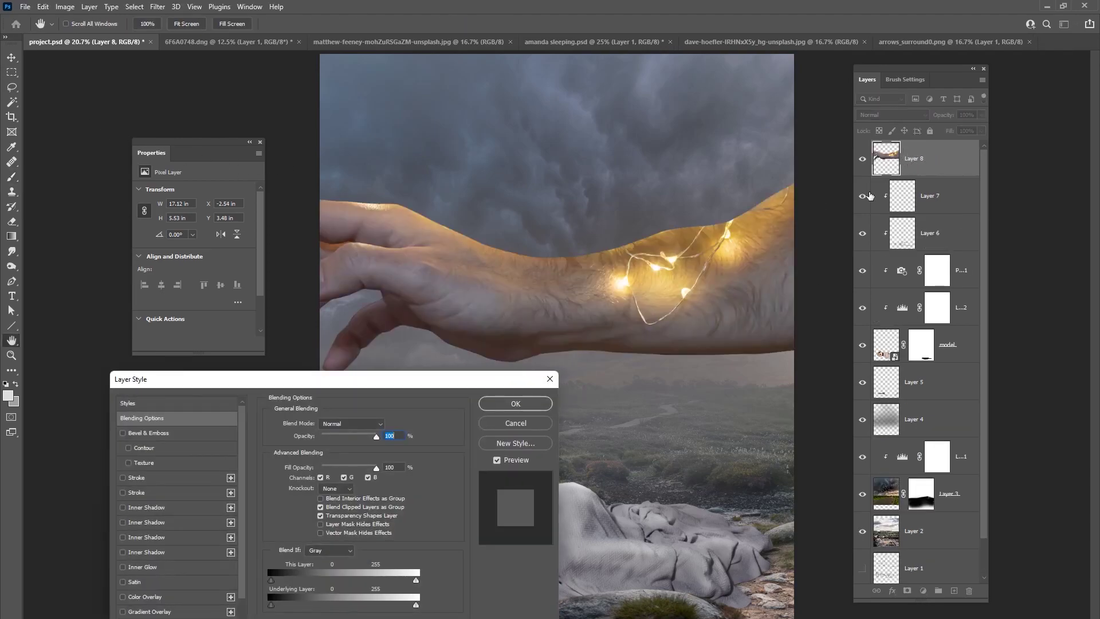
pyautogui.click(504, 426)
# - Scale the arm to about 96% and rotate it about -6.3°, placing it across the sky with all fingers inside the canvas
pyautogui.press('v')
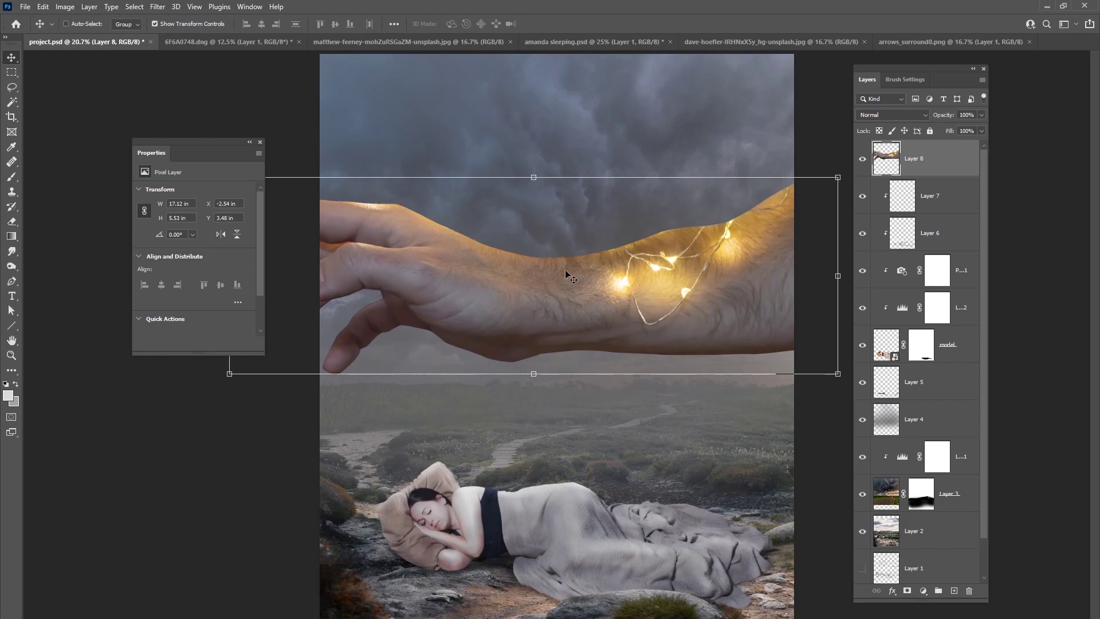
pyautogui.moveTo(555, 264); pyautogui.dragTo(604, 276)
pyautogui.moveTo(433, 237); pyautogui.dragTo(446, 237)
pyautogui.moveTo(315, 165); pyautogui.dragTo(332, 171)
pyautogui.moveTo(564, 315); pyautogui.dragTo(576, 344)
pyautogui.moveTo(666, 176); pyautogui.dragTo(652, 178)
pyautogui.moveTo(613, 252)
pyautogui.mouseDown()
pyautogui.moveTo(610, 236)
pyautogui.moveTo(595, 245)
pyautogui.mouseUp()
pyautogui.moveTo(336, 202); pyautogui.dragTo(339, 205)
pyautogui.moveTo(565, 319); pyautogui.dragTo(614, 290)
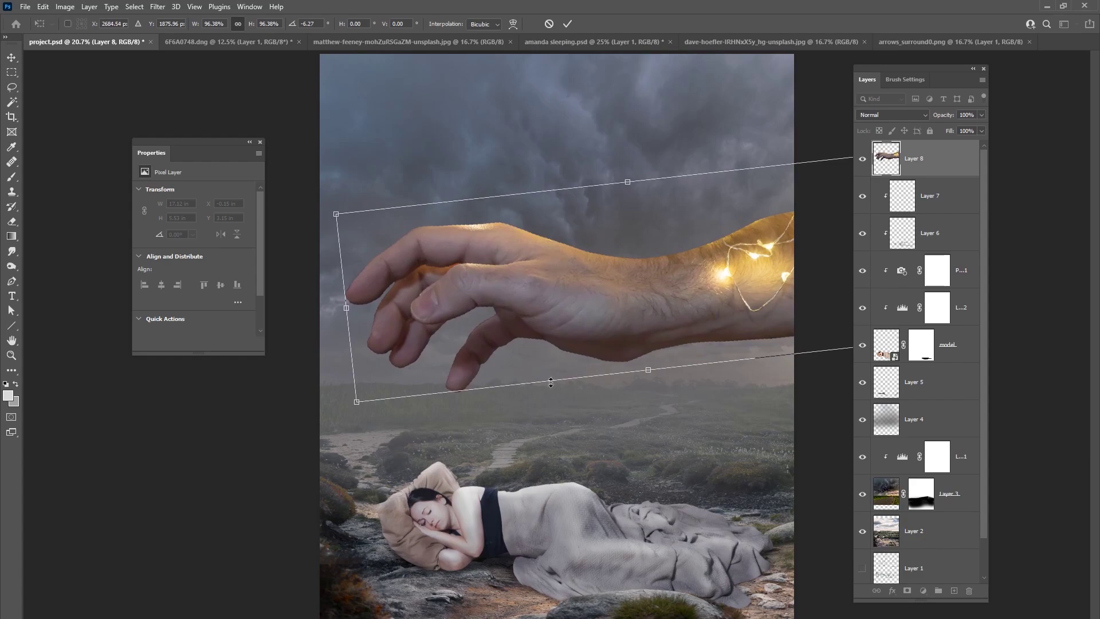
# - Refine the arm's transform to about 94.9% scale and -5° rotation, and position it in the sky above the woman
pyautogui.moveTo(555, 320); pyautogui.dragTo(579, 319)
pyautogui.moveTo(335, 226); pyautogui.dragTo(344, 228)
pyautogui.moveTo(538, 313); pyautogui.dragTo(533, 313)
pyautogui.moveTo(654, 174); pyautogui.dragTo(676, 164)
pyautogui.moveTo(610, 221); pyautogui.dragTo(577, 442)
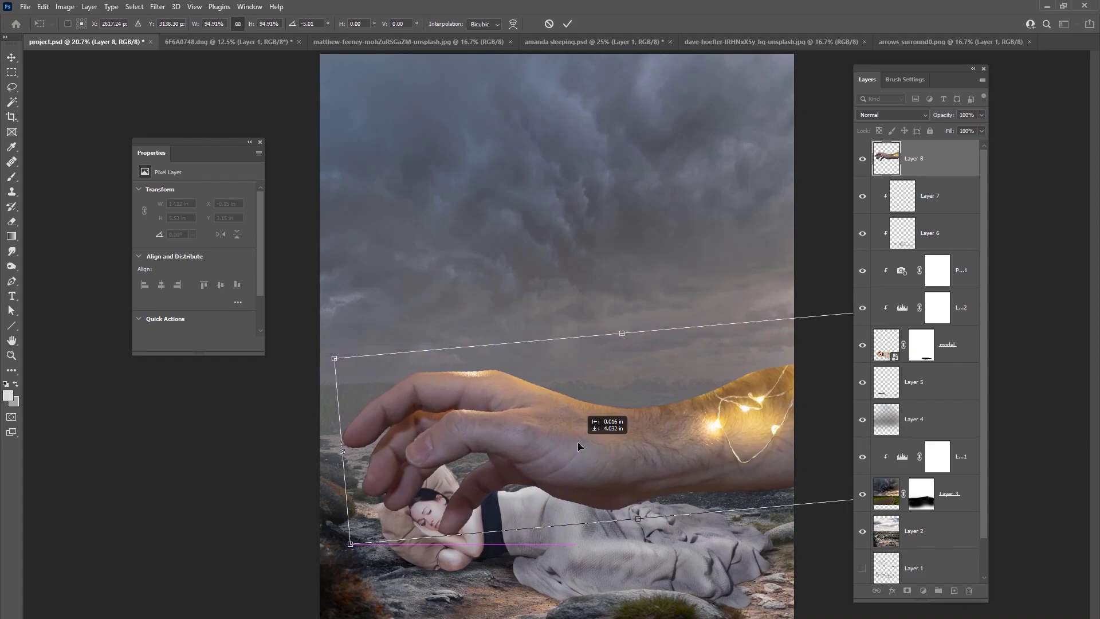
pyautogui.moveTo(577, 441); pyautogui.dragTo(570, 270)
pyautogui.click(568, 24)
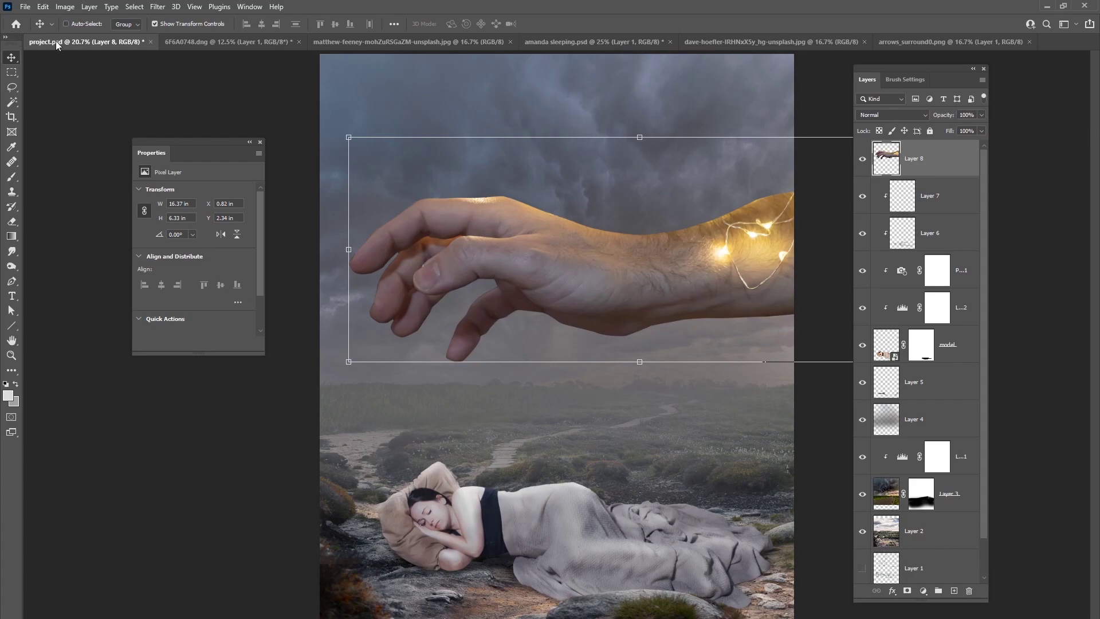
# - Puppet Warp the arm with pins on the fingers, hand and wrist, bending the forearm upward toward the canvas edge
pyautogui.click(43, 6)
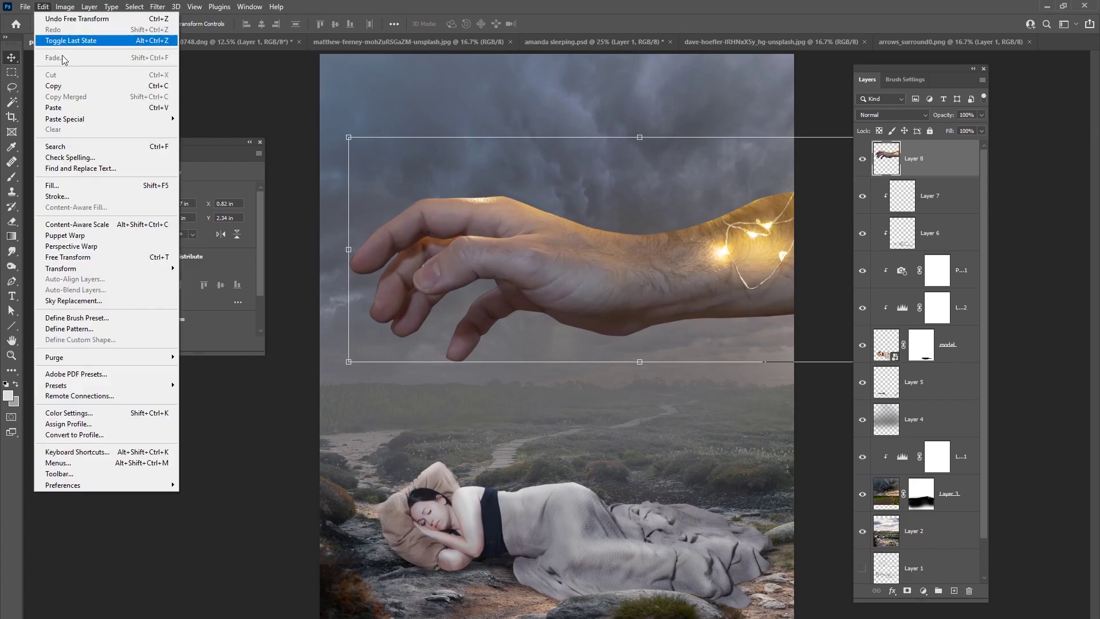
pyautogui.click(95, 238)
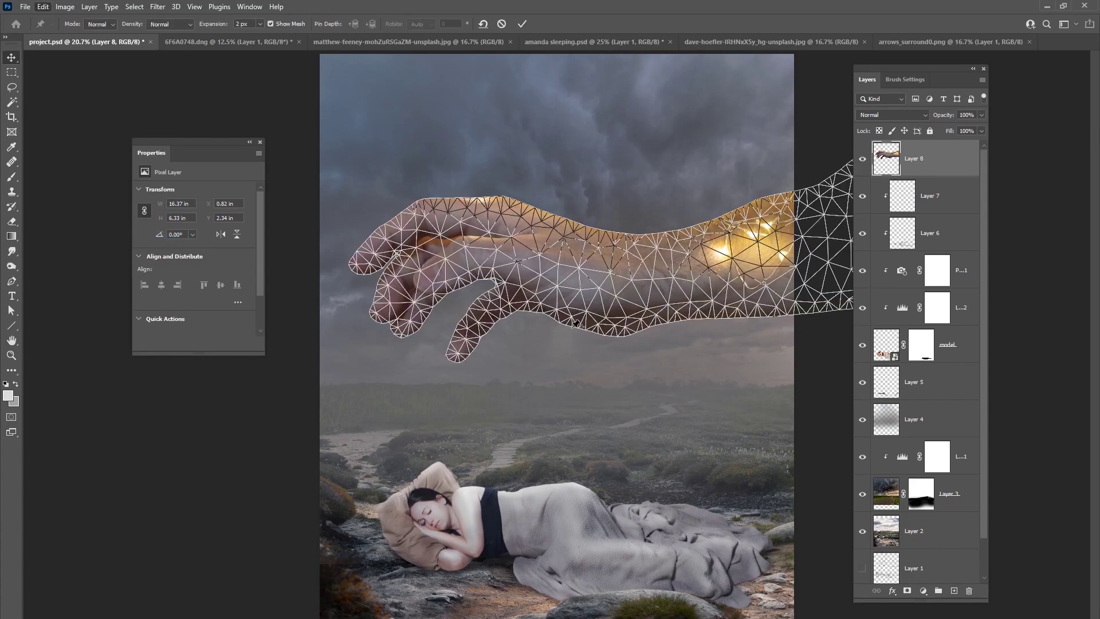
pyautogui.click(386, 299)
pyautogui.click(610, 272)
pyautogui.moveTo(825, 219); pyautogui.dragTo(818, 196)
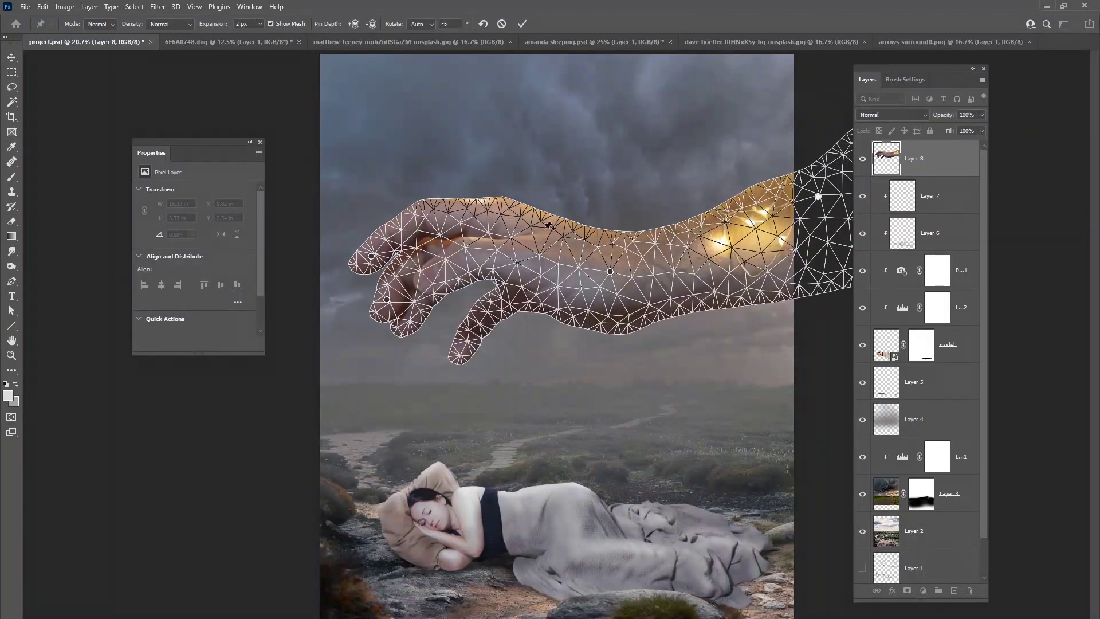
pyautogui.moveTo(553, 223); pyautogui.dragTo(552, 223)
pyautogui.moveTo(467, 203); pyautogui.dragTo(464, 198)
pyautogui.moveTo(628, 326); pyautogui.dragTo(625, 323)
pyautogui.moveTo(721, 301); pyautogui.dragTo(715, 302)
pyautogui.moveTo(624, 324); pyautogui.dragTo(625, 324)
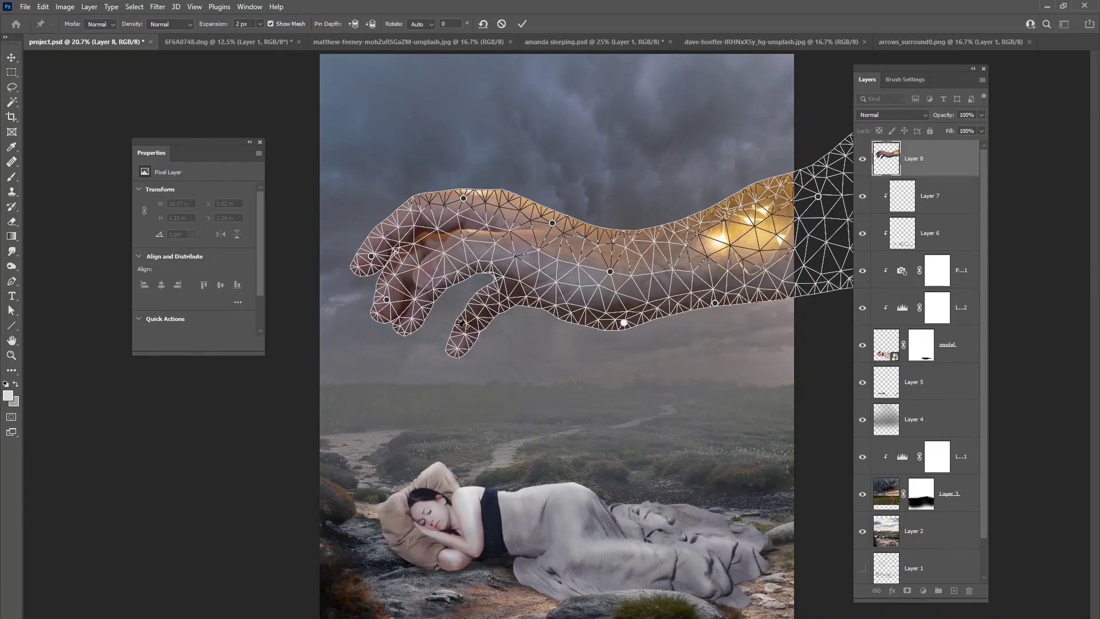
# - Pin the remaining fingertips, spread the fingers slightly outward, and commit the arm's Puppet Warp
pyautogui.moveTo(459, 351); pyautogui.dragTo(465, 351)
pyautogui.moveTo(410, 323); pyautogui.dragTo(389, 303)
pyautogui.moveTo(371, 256); pyautogui.dragTo(362, 253)
pyautogui.moveTo(463, 198); pyautogui.dragTo(468, 198)
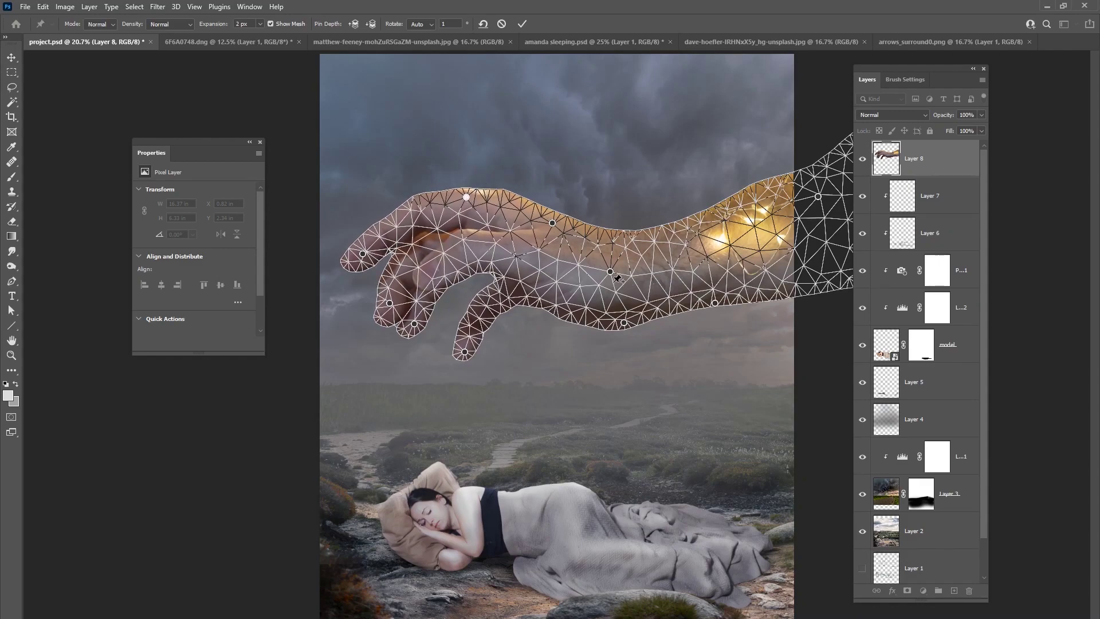
pyautogui.click(522, 24)
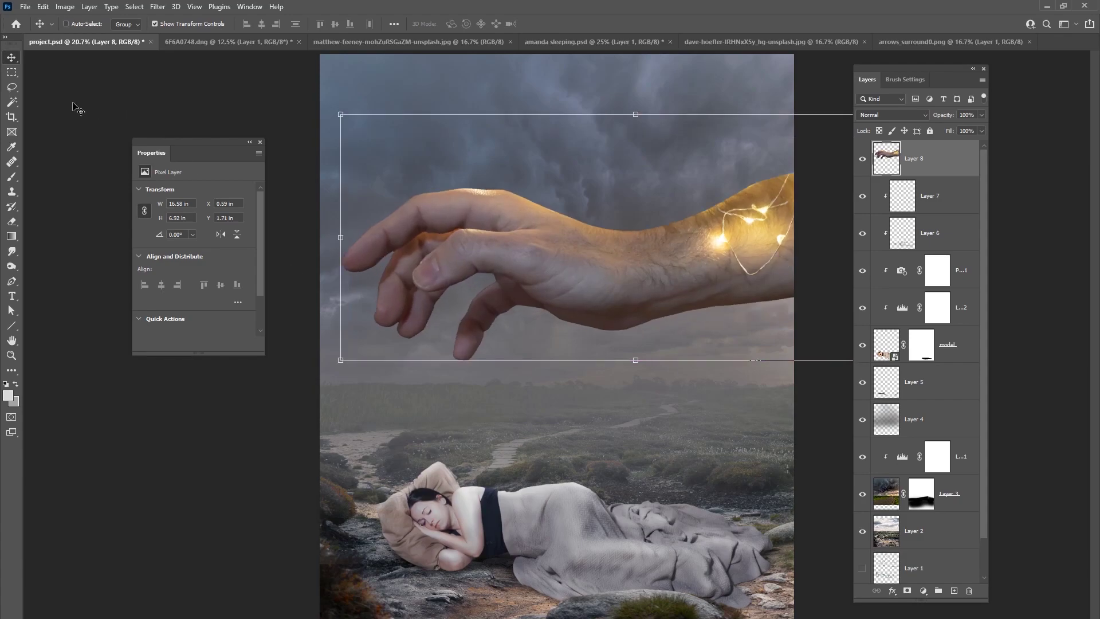
pyautogui.moveTo(587, 313); pyautogui.dragTo(588, 312)
# - Set the Healing Brush to 58 px and remove the lower and left stretches of light wire from the forearm
pyautogui.click(12, 162)
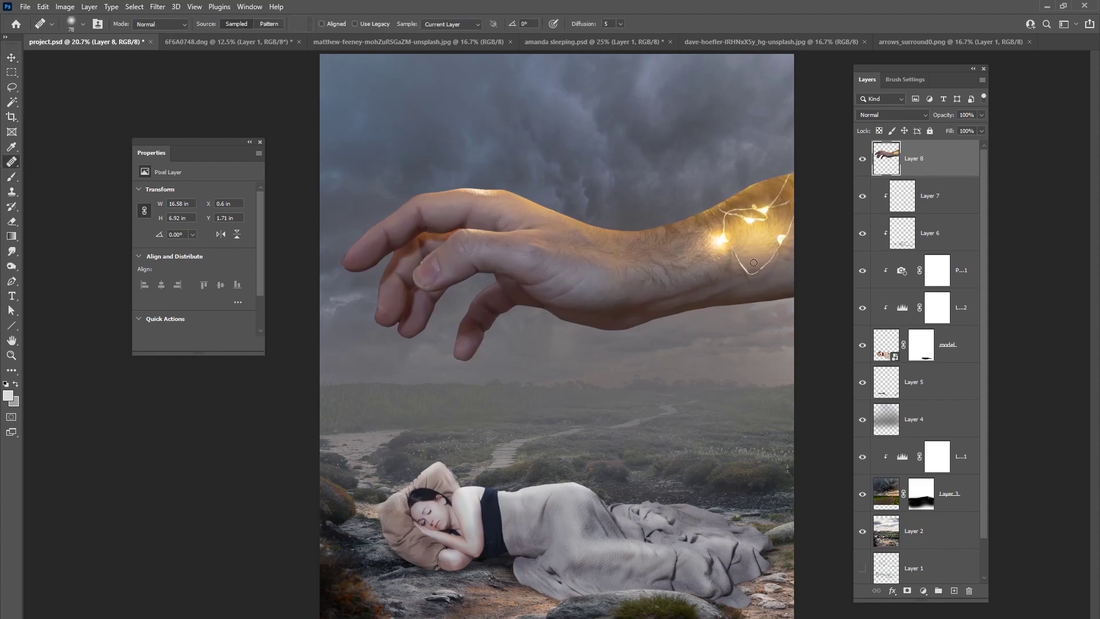
pyautogui.rightClick(761, 232)
pyautogui.moveTo(818, 260); pyautogui.dragTo(808, 259)
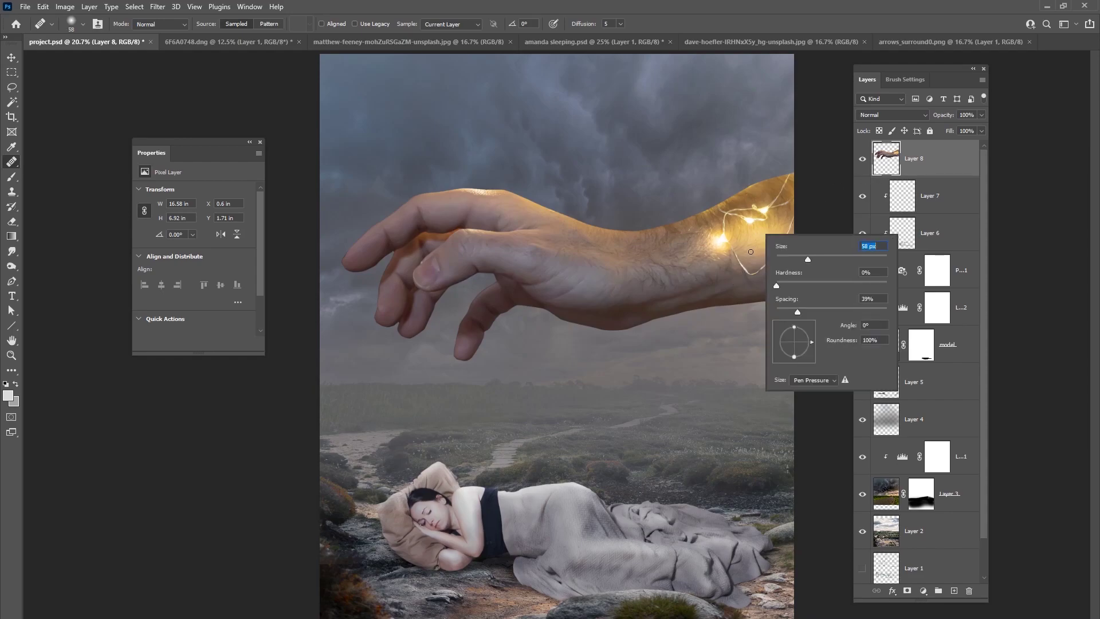
pyautogui.press('Return')
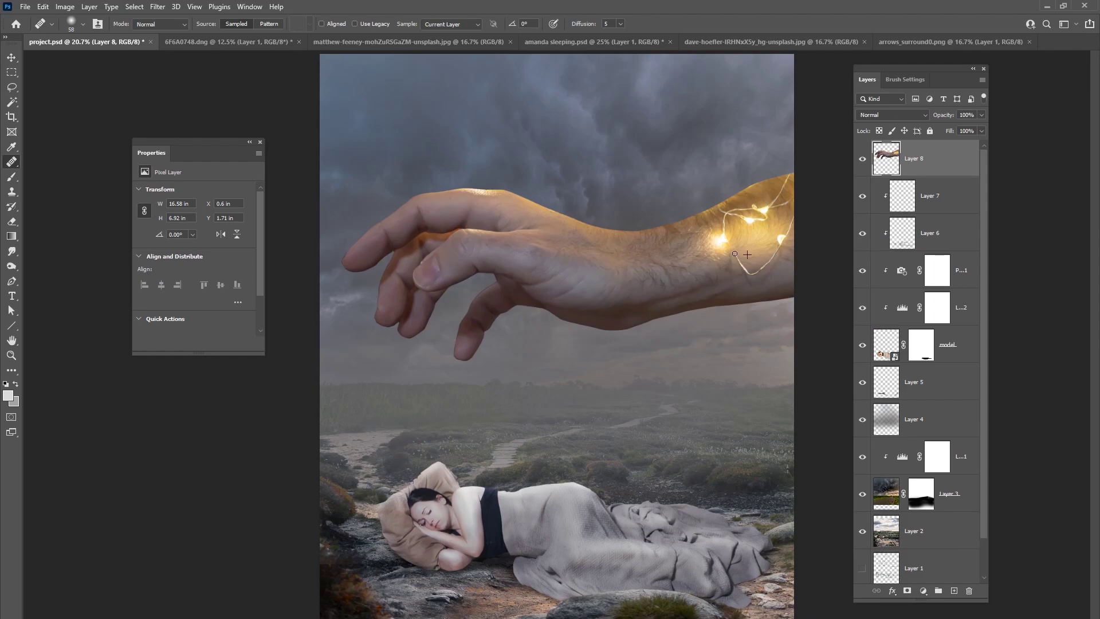
pyautogui.moveTo(747, 270)
pyautogui.mouseDown()
pyautogui.moveTo(769, 260)
pyautogui.moveTo(777, 249)
pyautogui.moveTo(722, 243)
pyautogui.moveTo(743, 269)
pyautogui.mouseUp()
pyautogui.keyDown('alt'); pyautogui.click(749, 256); pyautogui.keyUp('alt')
pyautogui.keyDown('alt'); pyautogui.click(749, 234); pyautogui.keyUp('alt')
pyautogui.click(725, 231)
pyautogui.moveTo(738, 201)
pyautogui.mouseDown()
pyautogui.moveTo(723, 208)
pyautogui.moveTo(735, 215)
pyautogui.moveTo(750, 195)
pyautogui.mouseUp()
# - Heal away the remaining wire between the lights near the canvas edge of the forearm, and save the project
pyautogui.moveTo(770, 205)
pyautogui.mouseDown()
pyautogui.moveTo(789, 180)
pyautogui.moveTo(775, 197)
pyautogui.moveTo(781, 218)
pyautogui.moveTo(788, 202)
pyautogui.moveTo(763, 221)
pyautogui.moveTo(769, 229)
pyautogui.moveTo(758, 219)
pyautogui.moveTo(766, 231)
pyautogui.moveTo(743, 213)
pyautogui.moveTo(744, 225)
pyautogui.moveTo(745, 204)
pyautogui.moveTo(795, 199)
pyautogui.moveTo(773, 208)
pyautogui.moveTo(788, 233)
pyautogui.moveTo(789, 175)
pyautogui.mouseUp()
pyautogui.keyDown('alt'); pyautogui.click(774, 197); pyautogui.keyUp('alt')
pyautogui.keyDown('alt'); pyautogui.click(769, 229); pyautogui.keyUp('alt')
pyautogui.keyDown('alt'); pyautogui.click(767, 233); pyautogui.keyUp('alt')
pyautogui.keyDown('alt'); pyautogui.click(749, 224); pyautogui.keyUp('alt')
pyautogui.keyDown('alt'); pyautogui.click(762, 199); pyautogui.keyUp('alt')
pyautogui.click(26, 6)
pyautogui.click(57, 135)
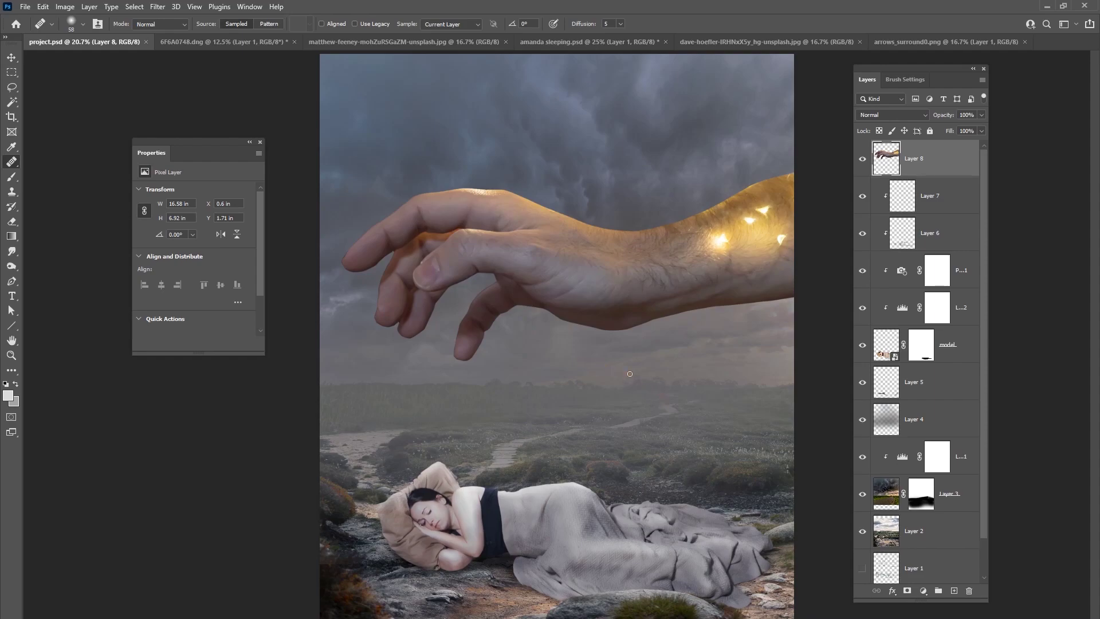
# - Move the arm slightly lower and crop away its overhanging pixels to the canvas bounds using a full-canvas selection
pyautogui.press('v')
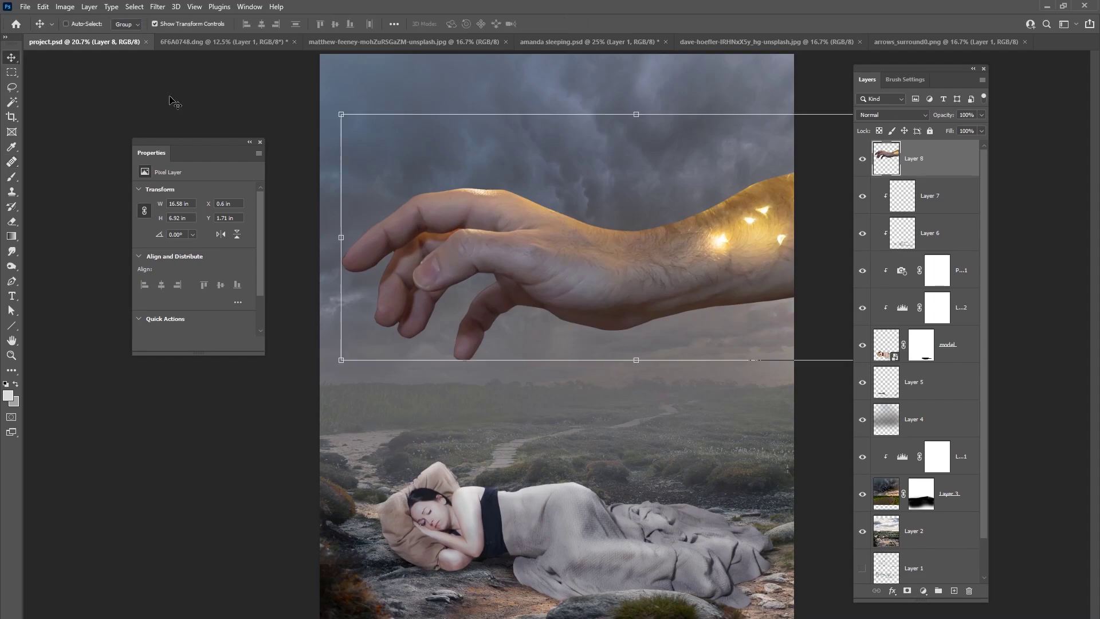
pyautogui.moveTo(624, 300); pyautogui.dragTo(623, 310)
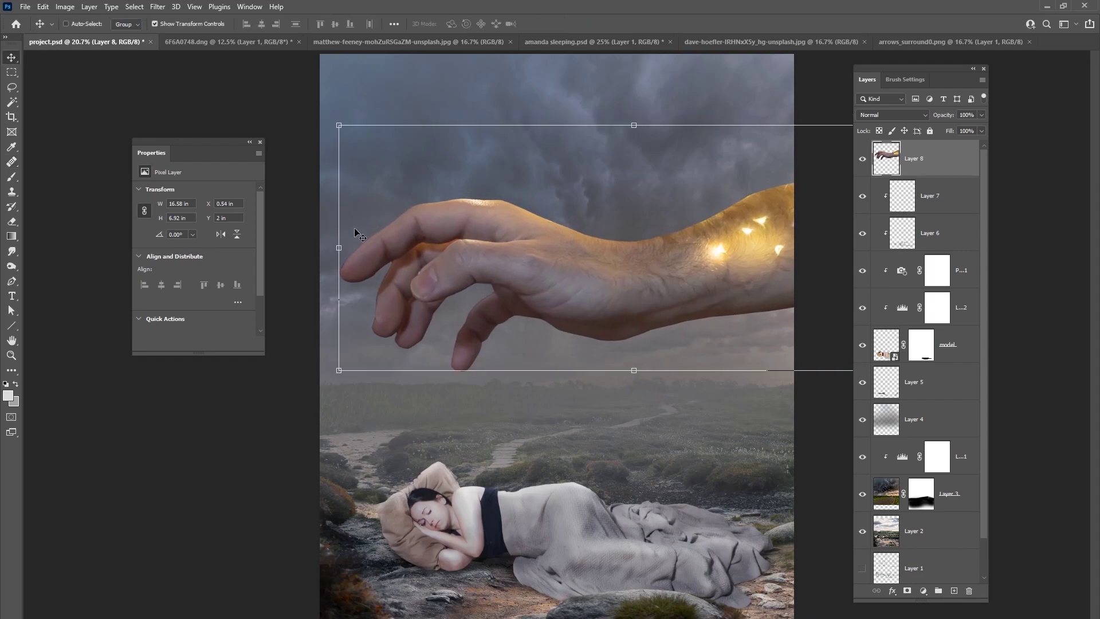
pyautogui.click(11, 72)
pyautogui.hotkey('ctrl', 'a')
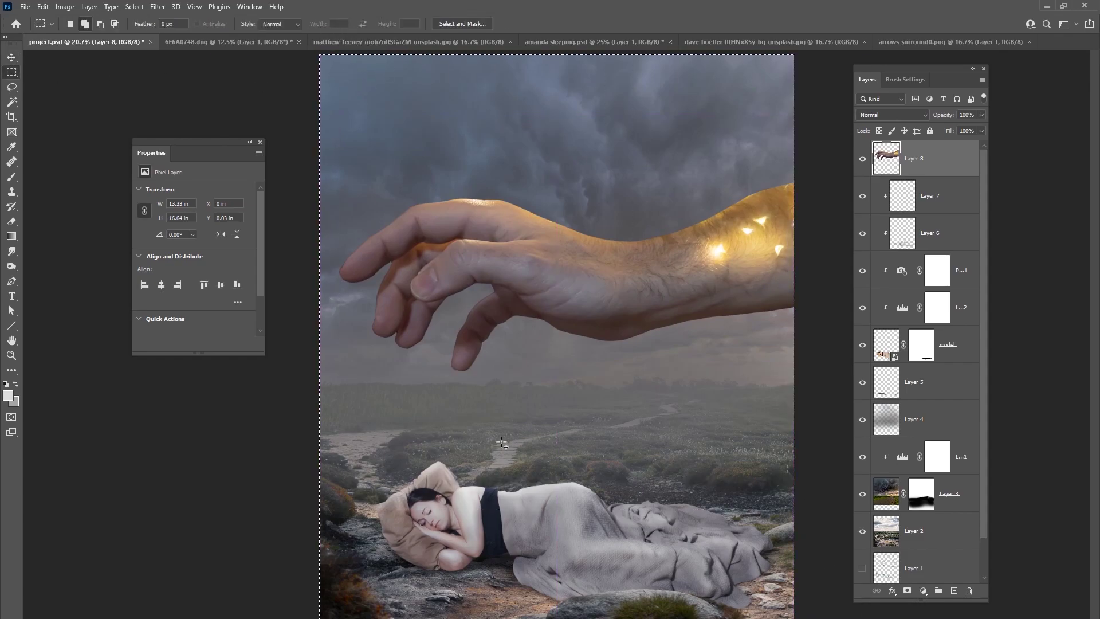
pyautogui.click(65, 6)
pyautogui.click(80, 125)
pyautogui.click(134, 7)
pyautogui.click(146, 29)
# - Add a Levels adjustment above the arm layer and clip it to the arm
pyautogui.click(923, 590)
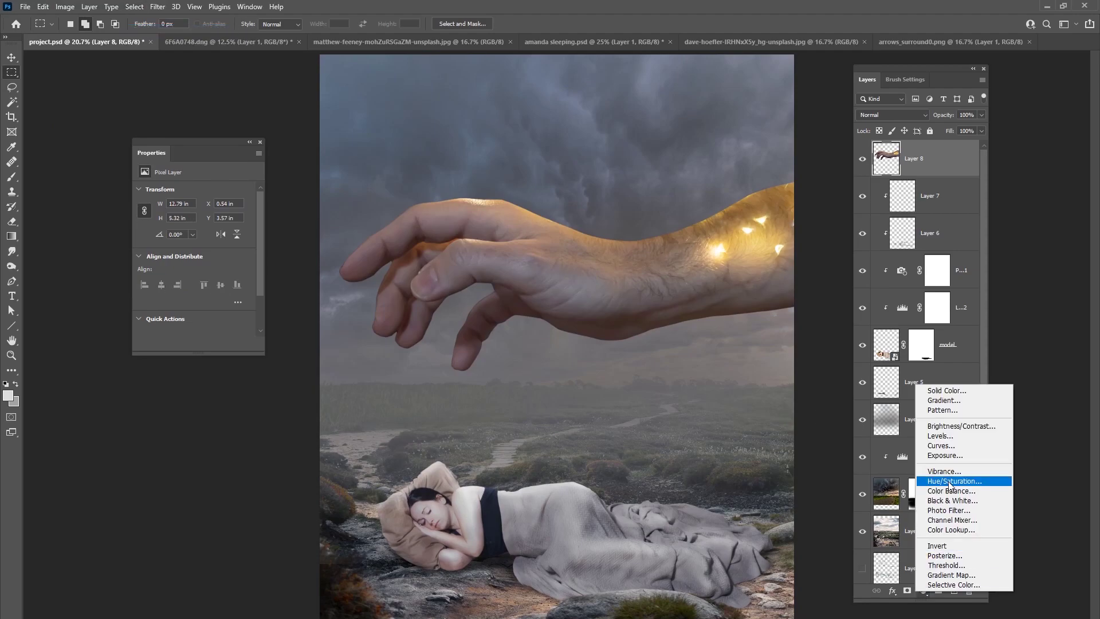
pyautogui.click(931, 440)
pyautogui.hotkey('ctrl', 'alt', 'g')
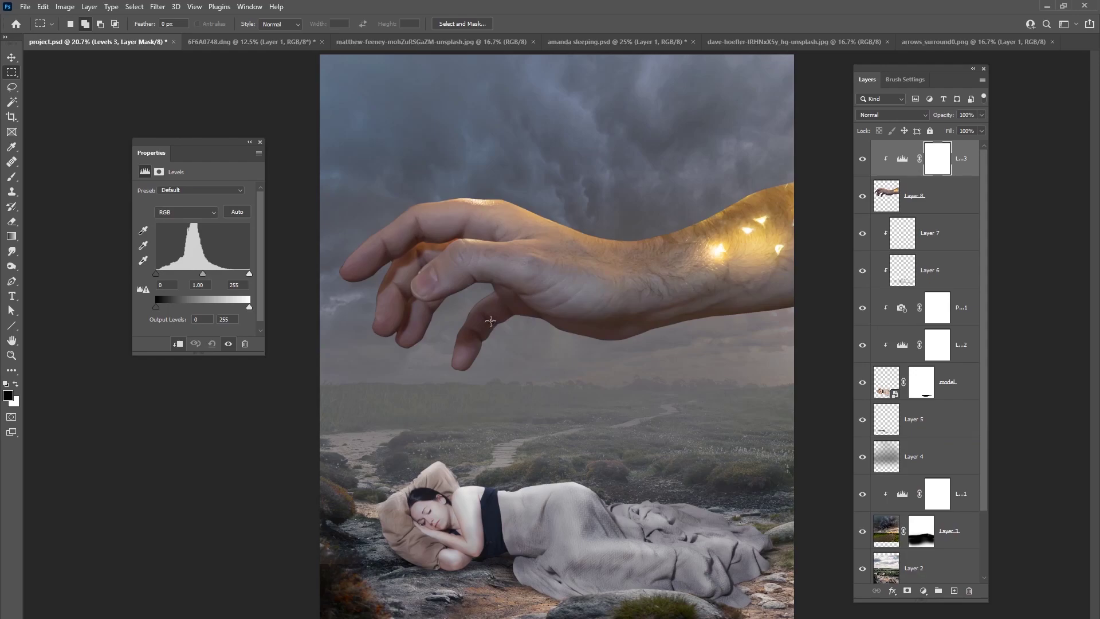
pyautogui.moveTo(233, 144); pyautogui.dragTo(234, 132)
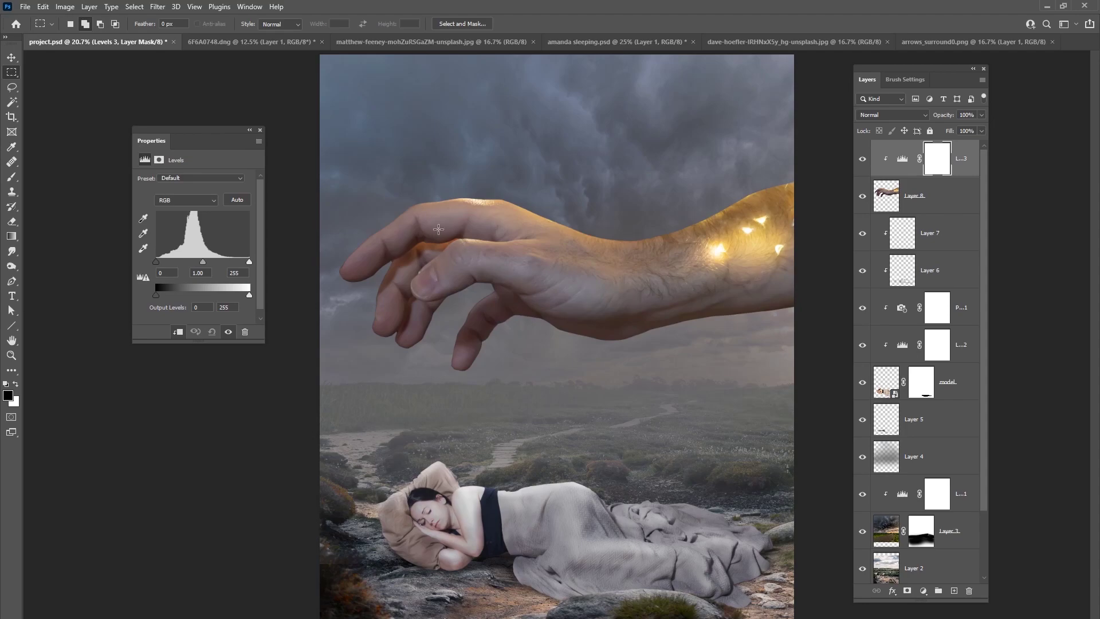
# - Set the Red channel's midtone to 0.92 in the arm's Levels adjustment
pyautogui.click(185, 201)
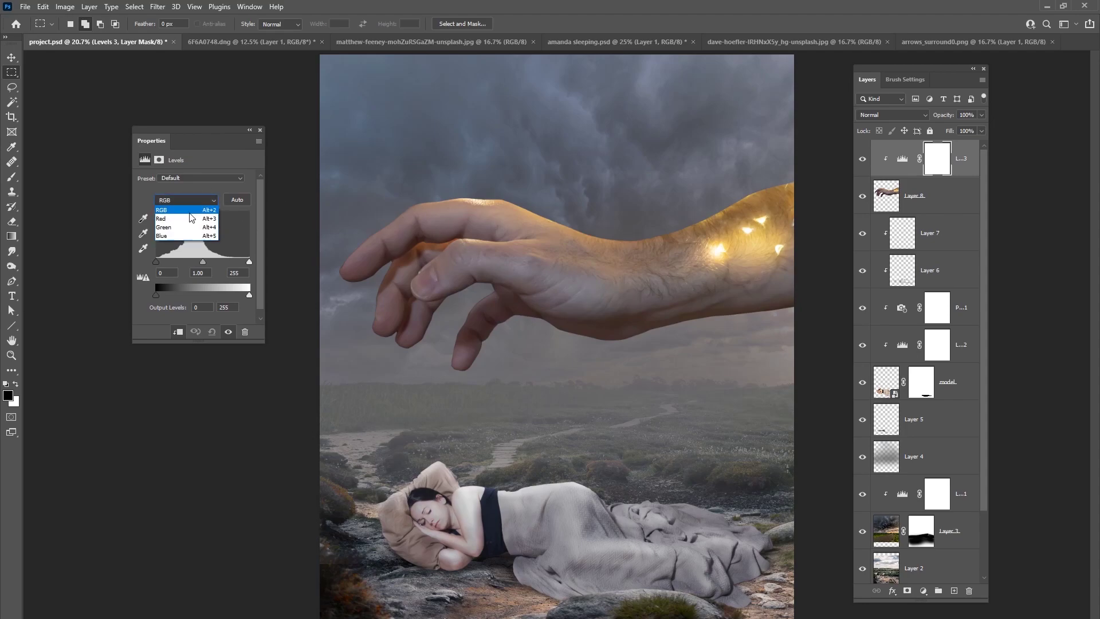
pyautogui.click(184, 210)
pyautogui.moveTo(204, 262); pyautogui.dragTo(201, 264)
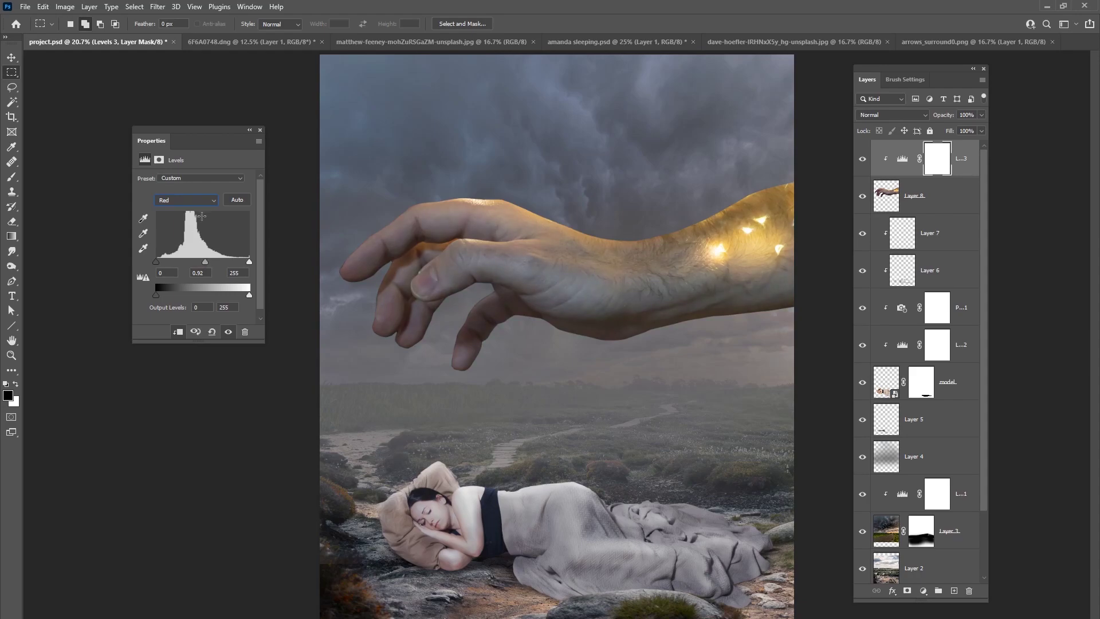
# - Limit the RGB output range of the arm's Levels adjustment to 9 and 233, and compare the arm without it
pyautogui.click(185, 200)
pyautogui.click(177, 236)
pyautogui.click(197, 202)
pyautogui.click(188, 209)
pyautogui.moveTo(249, 295); pyautogui.dragTo(234, 296)
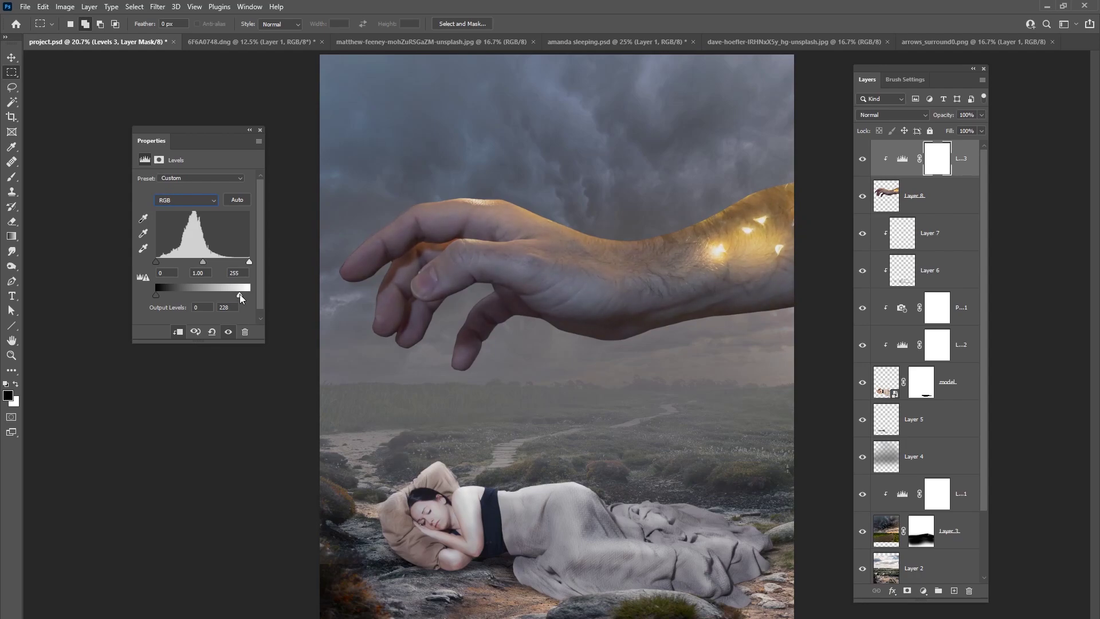
pyautogui.moveTo(242, 295); pyautogui.dragTo(241, 294)
pyautogui.moveTo(155, 295); pyautogui.dragTo(162, 298)
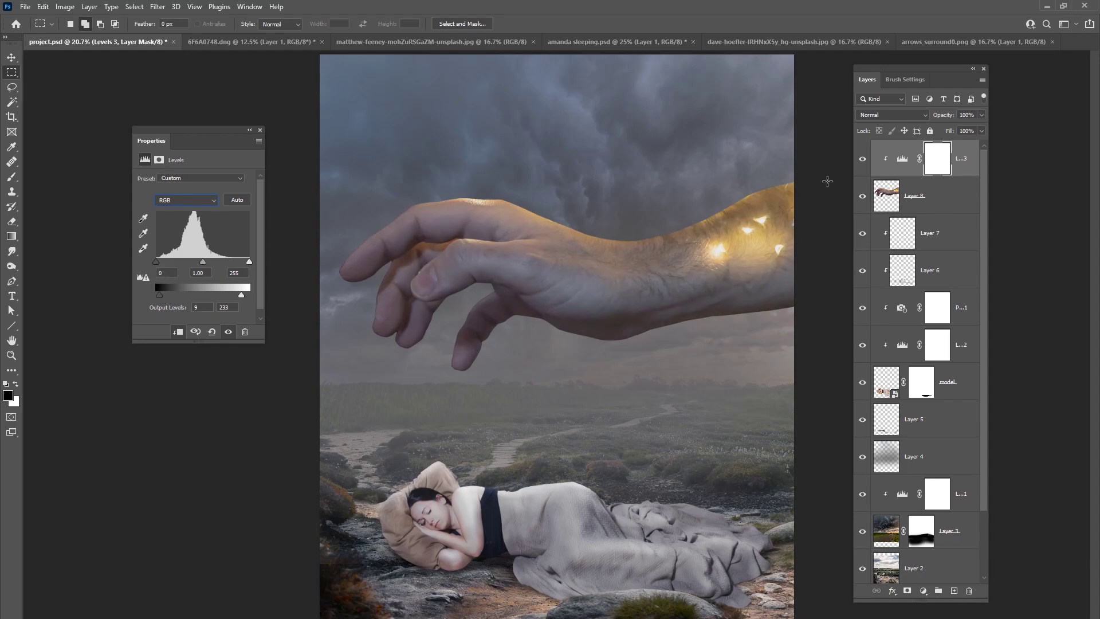
pyautogui.click(863, 161)
pyautogui.click(865, 163)
pyautogui.click(867, 164)
pyautogui.click(864, 161)
# - Add a new layer clipped to the arm above its Levels adjustment and pick a medium blue Brush colour
pyautogui.click(954, 590)
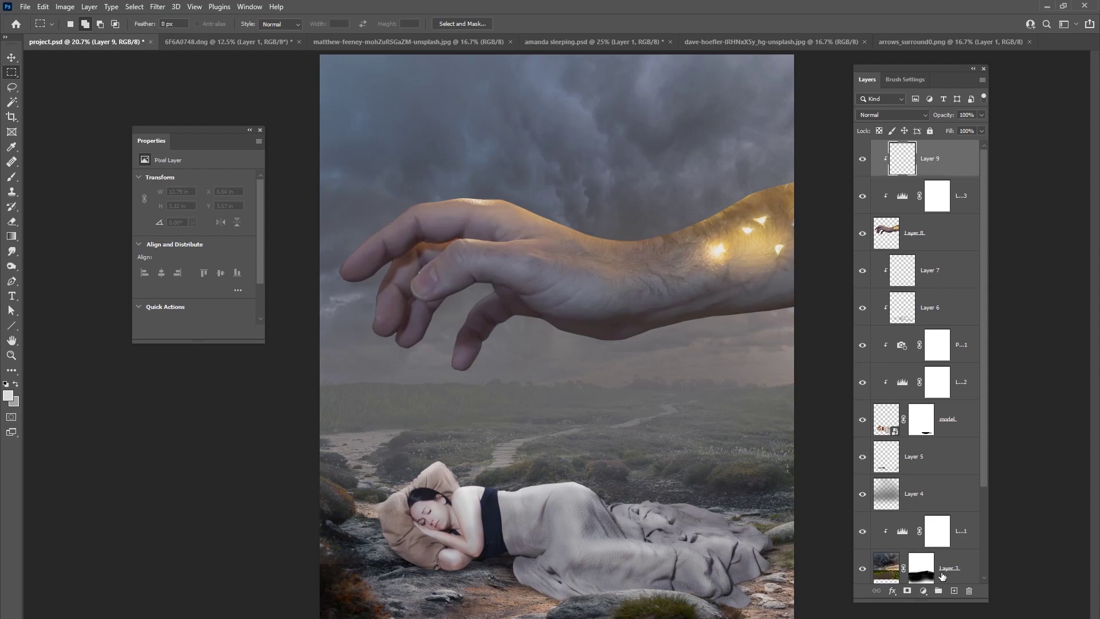
pyautogui.click(12, 177)
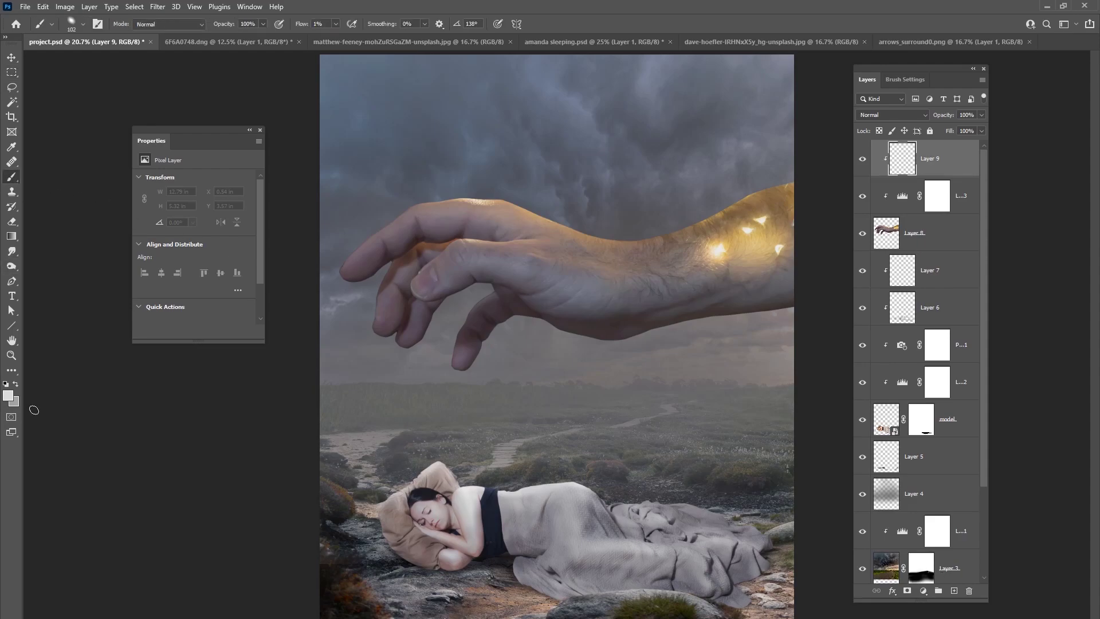
pyautogui.click(10, 396)
pyautogui.click(323, 465)
pyautogui.click(262, 435)
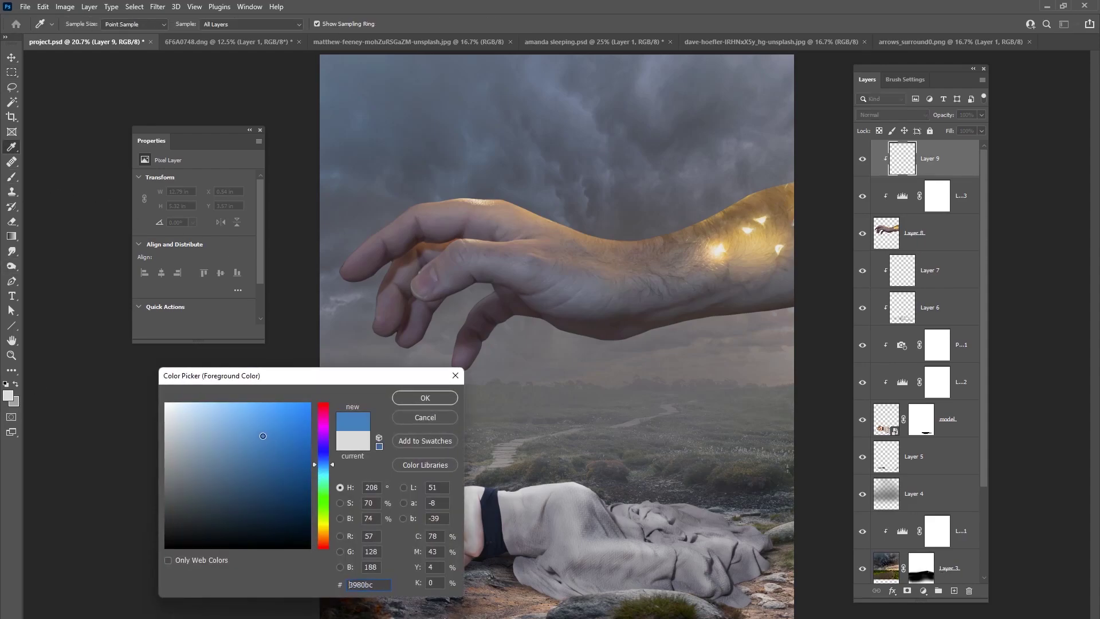
pyautogui.click(255, 437)
pyautogui.click(424, 397)
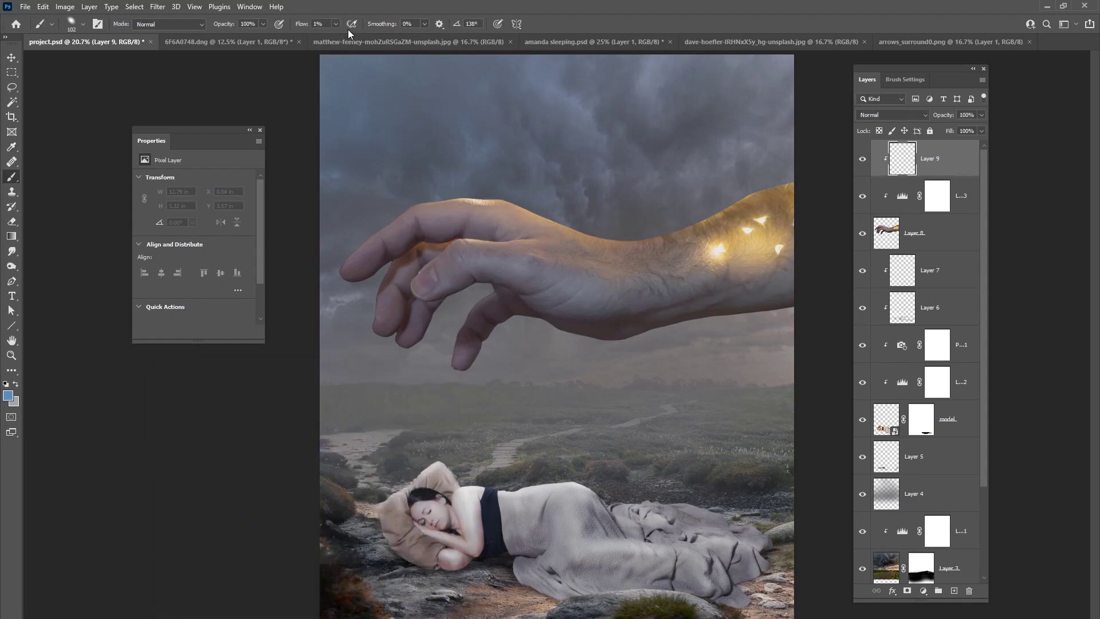
# - Change the Brush colour to white, lower its hardness slightly and set its flow to 2%
pyautogui.rightClick(576, 353)
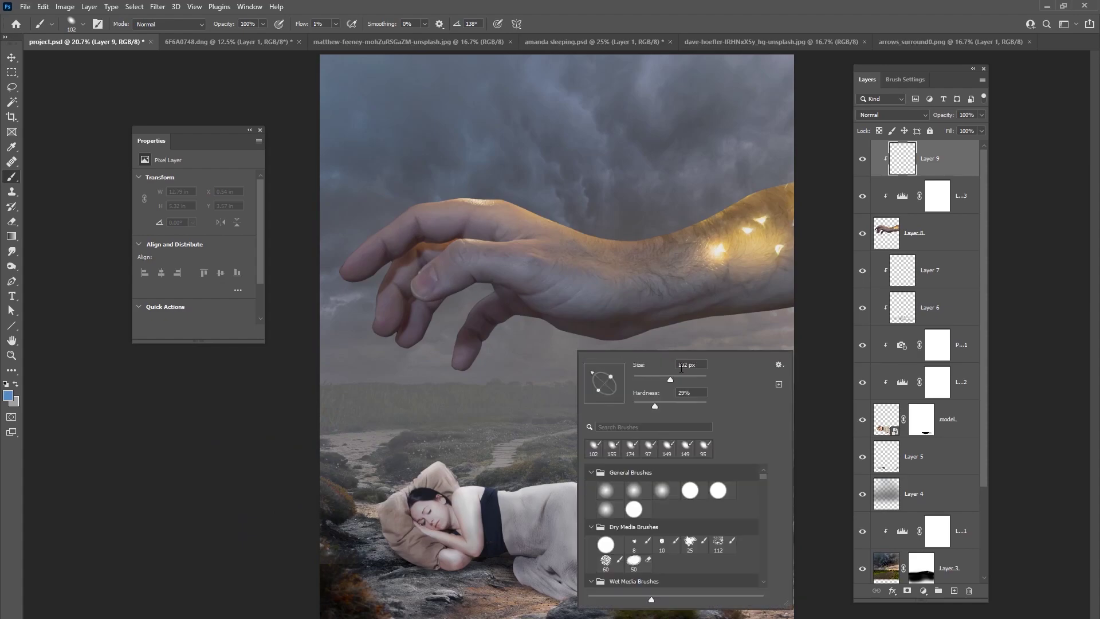
pyautogui.click(9, 399)
pyautogui.click(168, 381)
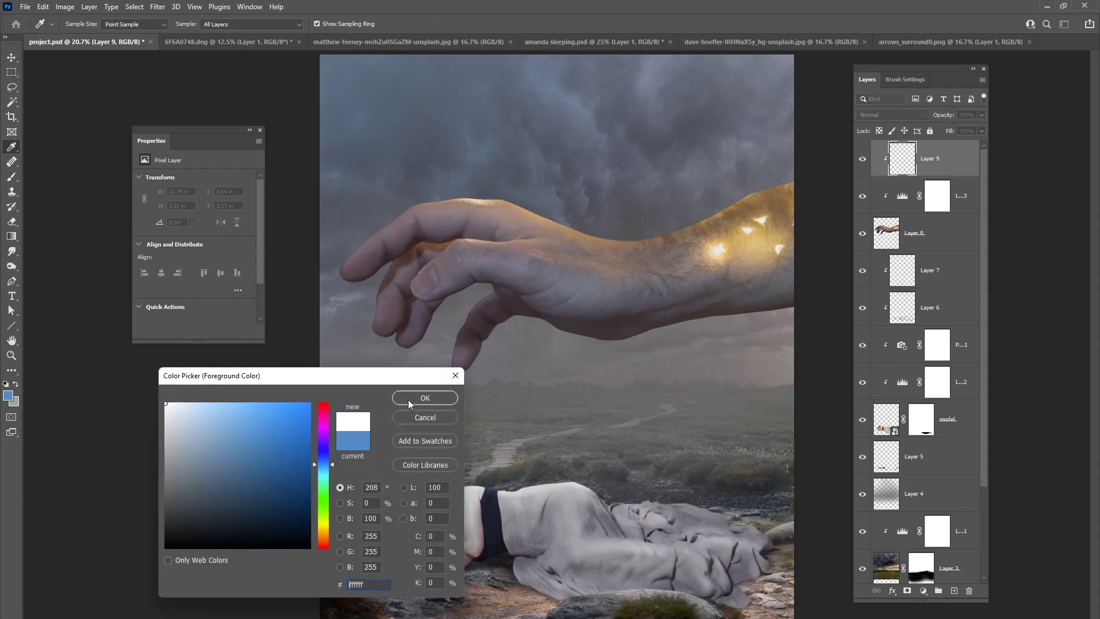
pyautogui.click(424, 398)
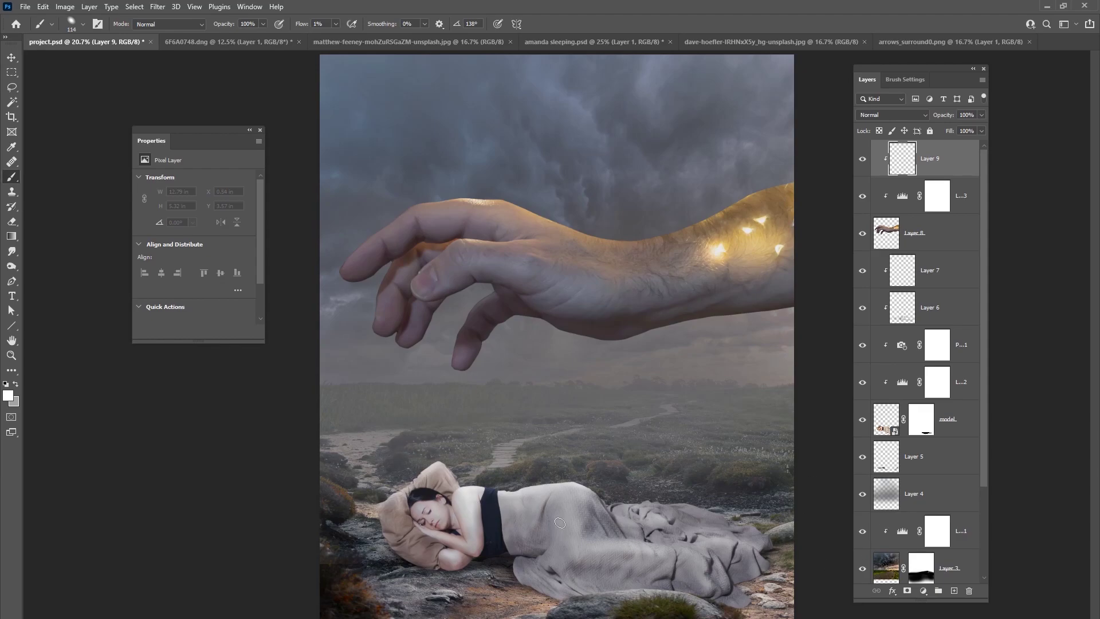
pyautogui.rightClick(592, 320)
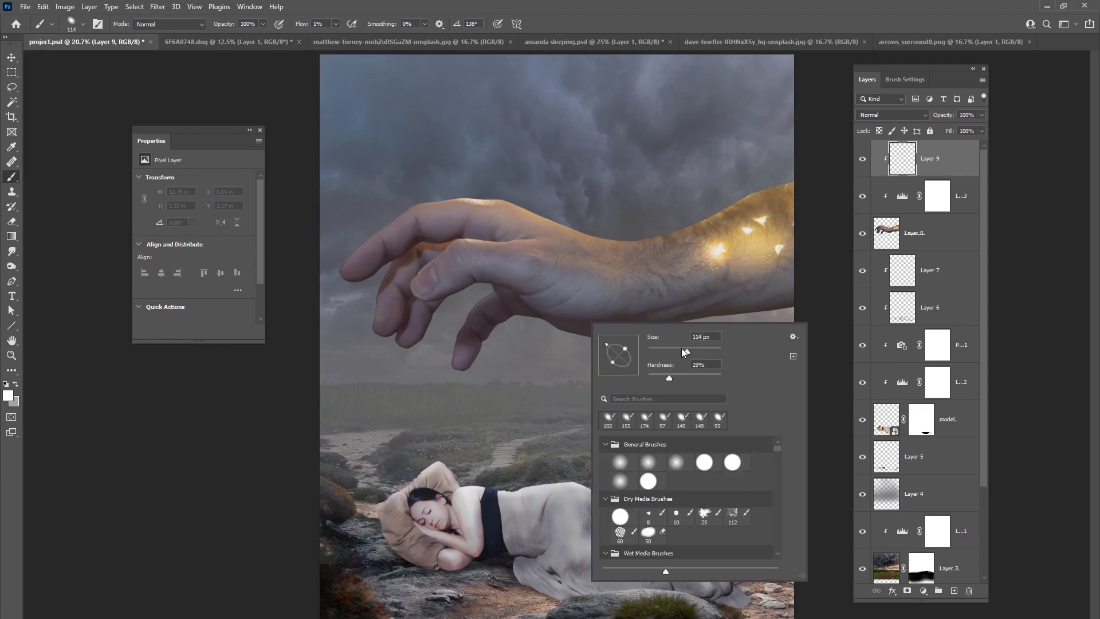
pyautogui.moveTo(668, 378); pyautogui.dragTo(666, 378)
pyautogui.click(330, 26)
pyautogui.moveTo(330, 26); pyautogui.dragTo(283, 16)
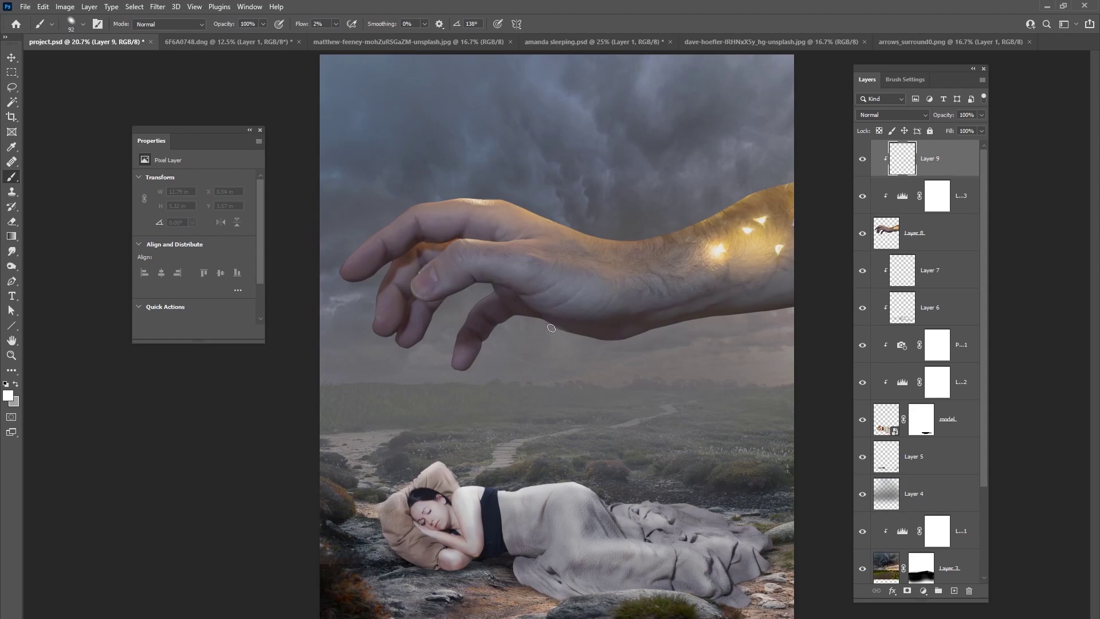
# - Paint a thin white rim light along the undersides of the forearm, palm and fingers
pyautogui.moveTo(625, 348)
pyautogui.mouseDown()
pyautogui.moveTo(764, 369)
pyautogui.moveTo(621, 344)
pyautogui.moveTo(763, 318)
pyautogui.moveTo(607, 348)
pyautogui.moveTo(655, 340)
pyautogui.moveTo(492, 340)
pyautogui.moveTo(502, 333)
pyautogui.moveTo(474, 375)
pyautogui.moveTo(316, 436)
pyautogui.moveTo(507, 363)
pyautogui.moveTo(460, 386)
pyautogui.moveTo(515, 324)
pyautogui.moveTo(626, 345)
pyautogui.moveTo(560, 340)
pyautogui.moveTo(629, 342)
pyautogui.moveTo(712, 324)
pyautogui.moveTo(635, 347)
pyautogui.moveTo(570, 348)
pyautogui.mouseUp()
pyautogui.rightClick(656, 338)
pyautogui.click(762, 371)
pyautogui.rightClick(478, 325)
pyautogui.moveTo(408, 347)
pyautogui.mouseDown()
pyautogui.moveTo(438, 320)
pyautogui.moveTo(407, 352)
pyautogui.moveTo(433, 336)
pyautogui.moveTo(444, 309)
pyautogui.moveTo(470, 311)
pyautogui.mouseUp()
pyautogui.rightClick(361, 294)
pyautogui.moveTo(355, 288)
pyautogui.mouseDown()
pyautogui.moveTo(357, 282)
pyautogui.moveTo(393, 260)
pyautogui.moveTo(346, 282)
pyautogui.moveTo(359, 287)
pyautogui.moveTo(336, 275)
pyautogui.moveTo(362, 280)
pyautogui.mouseUp()
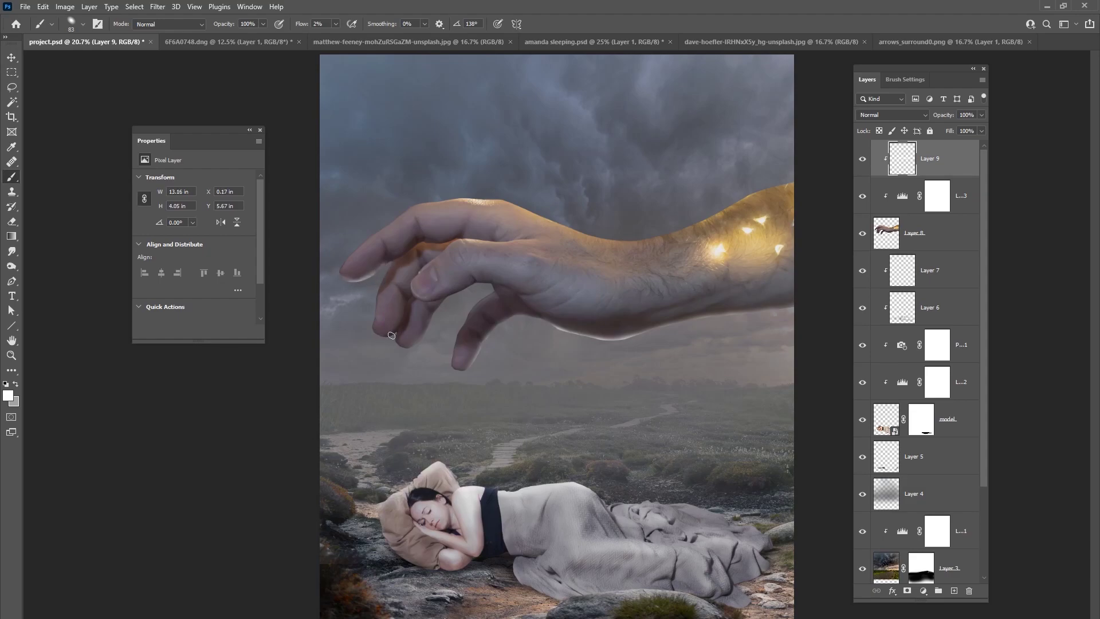
pyautogui.moveTo(407, 308); pyautogui.dragTo(388, 331)
pyautogui.moveTo(437, 302)
pyautogui.mouseDown()
pyautogui.moveTo(480, 281)
pyautogui.moveTo(521, 294)
pyautogui.moveTo(472, 285)
pyautogui.moveTo(428, 299)
pyautogui.moveTo(519, 293)
pyautogui.mouseUp()
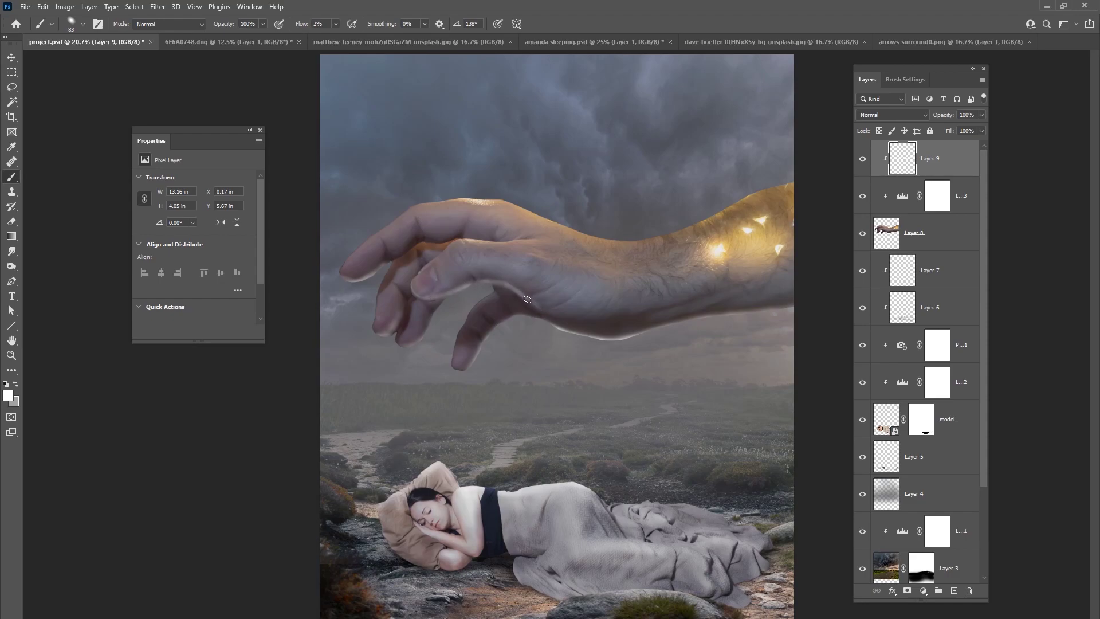
# - Widen the white rim light along the palm and underside of the forearm with a 165 px brush
pyautogui.rightClick(549, 297)
pyautogui.moveTo(596, 323); pyautogui.dragTo(645, 323)
pyautogui.click(542, 310)
pyautogui.moveTo(543, 309)
pyautogui.mouseDown()
pyautogui.moveTo(584, 327)
pyautogui.moveTo(571, 330)
pyautogui.moveTo(603, 323)
pyautogui.moveTo(510, 285)
pyautogui.moveTo(549, 316)
pyautogui.mouseUp()
pyautogui.moveTo(483, 345)
pyautogui.mouseDown()
pyautogui.moveTo(574, 343)
pyautogui.moveTo(550, 330)
pyautogui.moveTo(620, 337)
pyautogui.moveTo(578, 341)
pyautogui.moveTo(698, 328)
pyautogui.moveTo(611, 342)
pyautogui.moveTo(655, 339)
pyautogui.moveTo(770, 313)
pyautogui.mouseUp()
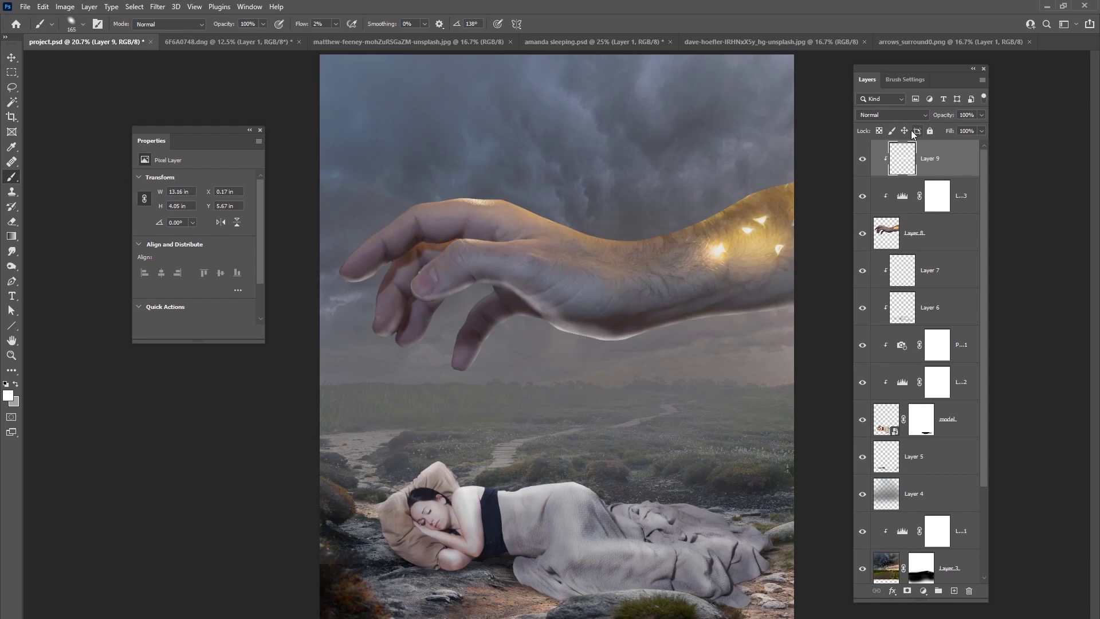
# - Set the rim light layer's blend mode to Overlay and compare the arm with and without it
pyautogui.click(892, 115)
pyautogui.click(876, 255)
pyautogui.click(864, 162)
pyautogui.click(865, 162)
pyautogui.click(863, 163)
pyautogui.click(863, 162)
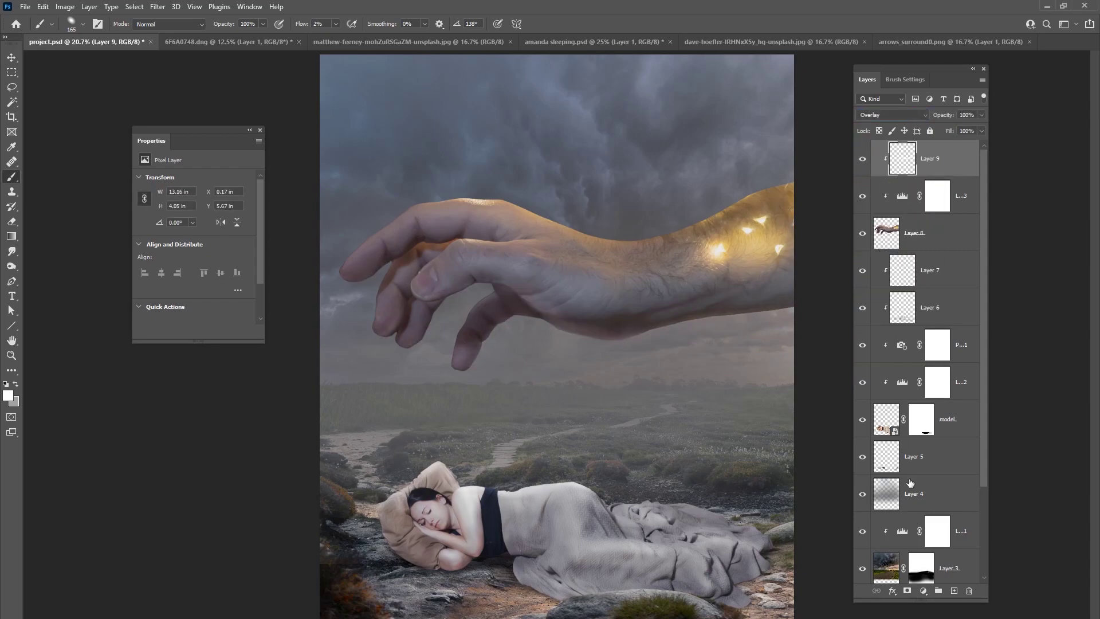
# - Add another clipped layer in Overlay mode and paint white highlights along the arm's underside towards the fingertips
pyautogui.click(954, 590)
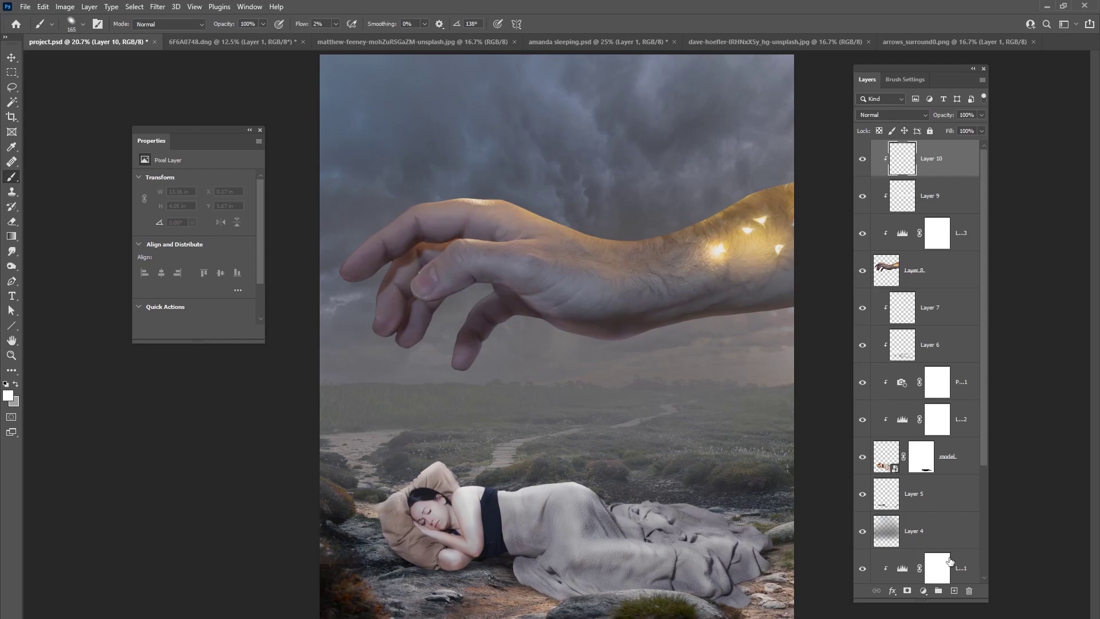
pyautogui.click(893, 114)
pyautogui.click(876, 254)
pyautogui.moveTo(593, 342)
pyautogui.mouseDown()
pyautogui.moveTo(647, 340)
pyautogui.moveTo(546, 333)
pyautogui.moveTo(627, 344)
pyautogui.moveTo(738, 319)
pyautogui.moveTo(500, 353)
pyautogui.moveTo(481, 374)
pyautogui.moveTo(488, 351)
pyautogui.moveTo(475, 375)
pyautogui.moveTo(501, 329)
pyautogui.moveTo(535, 322)
pyautogui.moveTo(419, 347)
pyautogui.moveTo(442, 318)
pyautogui.moveTo(389, 327)
pyautogui.moveTo(349, 311)
pyautogui.moveTo(346, 291)
pyautogui.moveTo(367, 283)
pyautogui.moveTo(344, 282)
pyautogui.mouseUp()
pyautogui.rightClick(413, 281)
pyautogui.moveTo(521, 307); pyautogui.dragTo(506, 308)
pyautogui.press('Return')
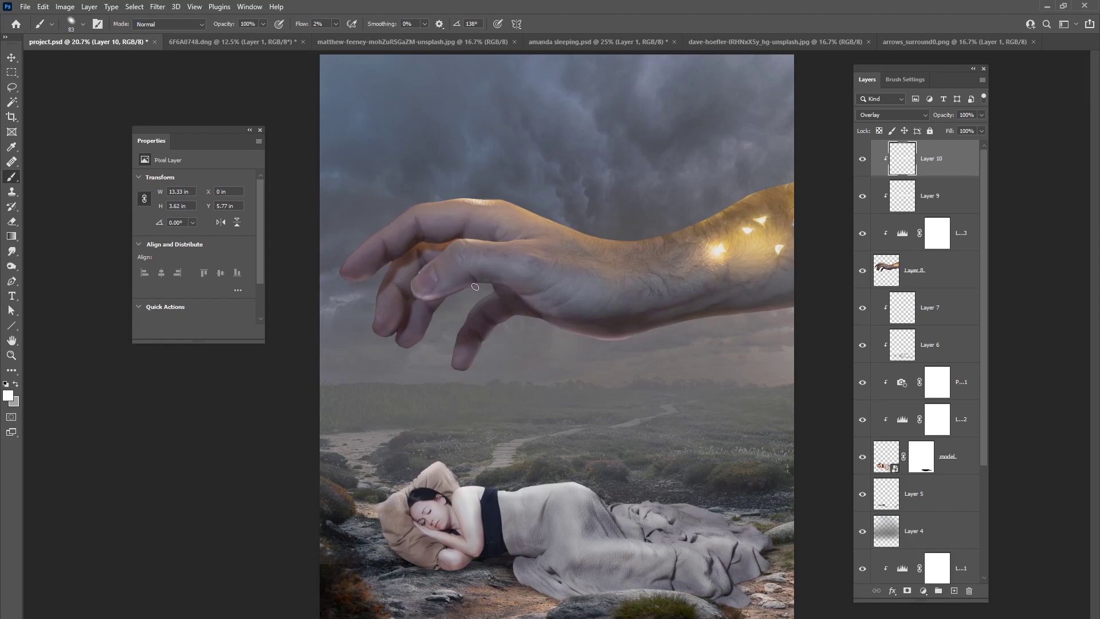
# - Strengthen the highlights under the palm with a 155 px brush and around the fingertips with a 78 px brush
pyautogui.rightClick(549, 302)
pyautogui.moveTo(639, 329); pyautogui.dragTo(653, 329)
pyautogui.moveTo(524, 297)
pyautogui.mouseDown()
pyautogui.moveTo(535, 301)
pyautogui.moveTo(509, 280)
pyautogui.moveTo(482, 281)
pyautogui.moveTo(446, 305)
pyautogui.moveTo(465, 282)
pyautogui.moveTo(496, 277)
pyautogui.moveTo(431, 294)
pyautogui.moveTo(507, 280)
pyautogui.moveTo(631, 339)
pyautogui.mouseUp()
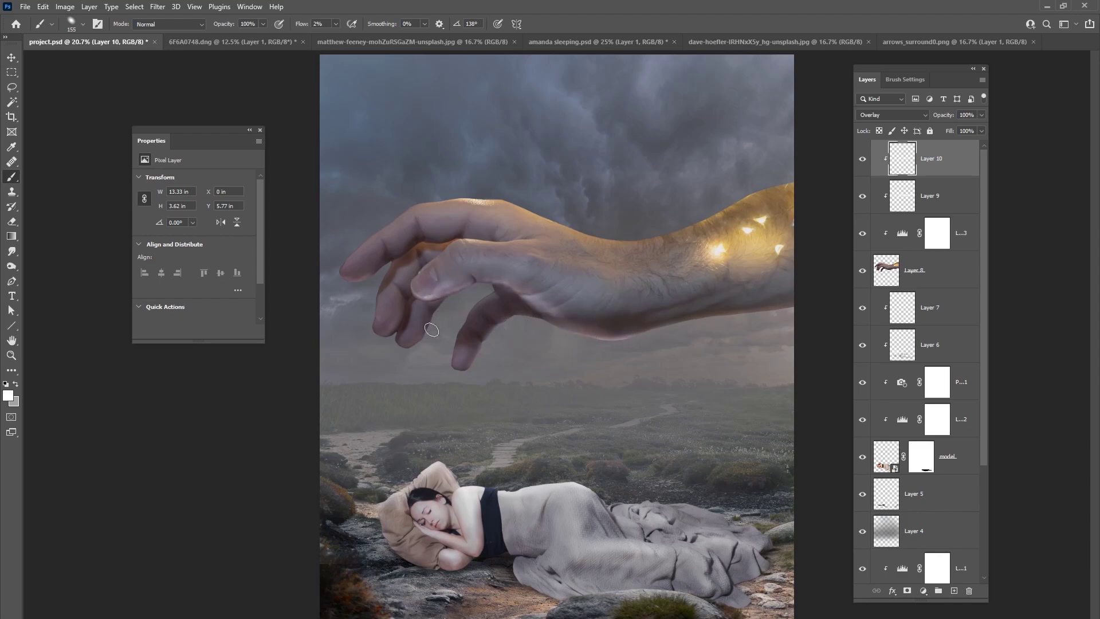
pyautogui.rightClick(384, 342)
pyautogui.click(390, 340)
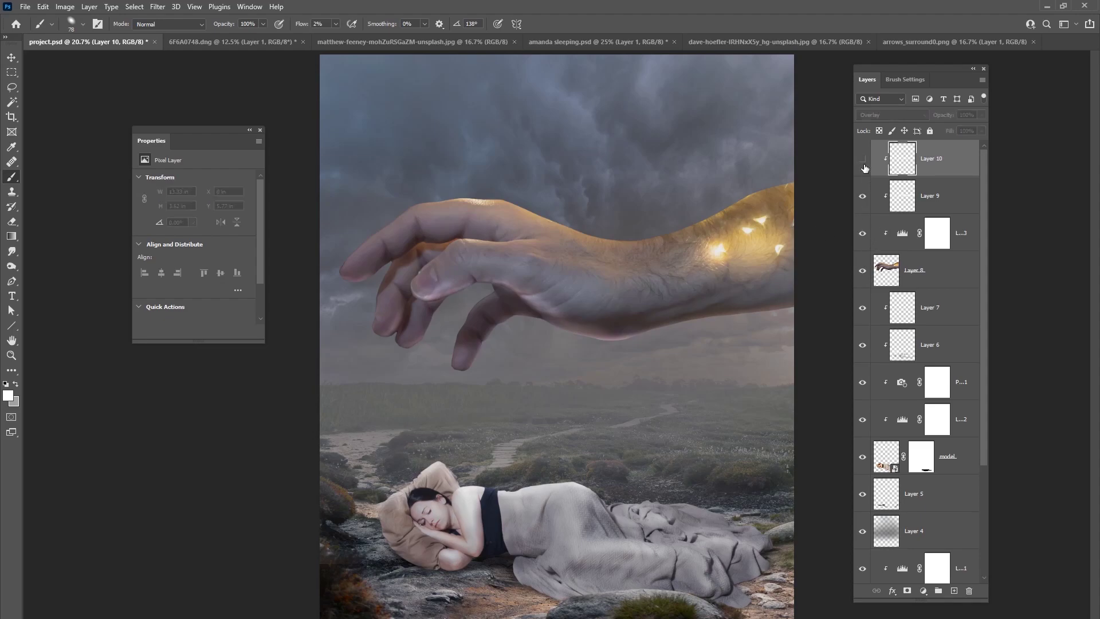
# - Add a third painting layer clipped to the arm and choose an orange foreground colour
pyautogui.click(954, 590)
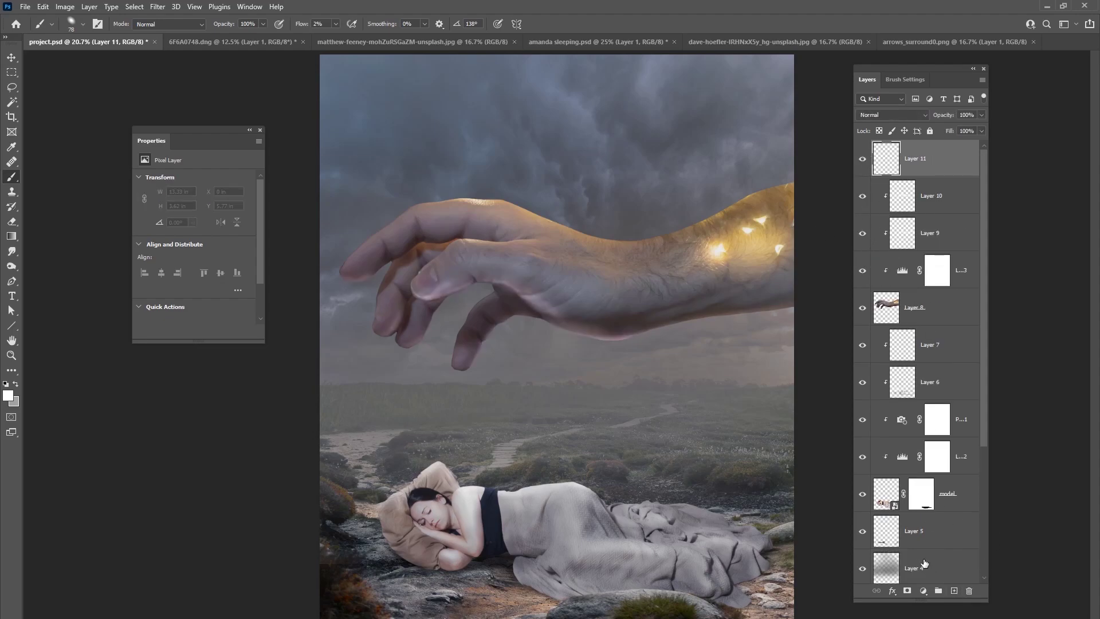
pyautogui.hotkey('ctrl', 'alt', 'g')
pyautogui.click(8, 399)
pyautogui.moveTo(320, 474); pyautogui.dragTo(324, 534)
pyautogui.moveTo(274, 483); pyautogui.dragTo(280, 427)
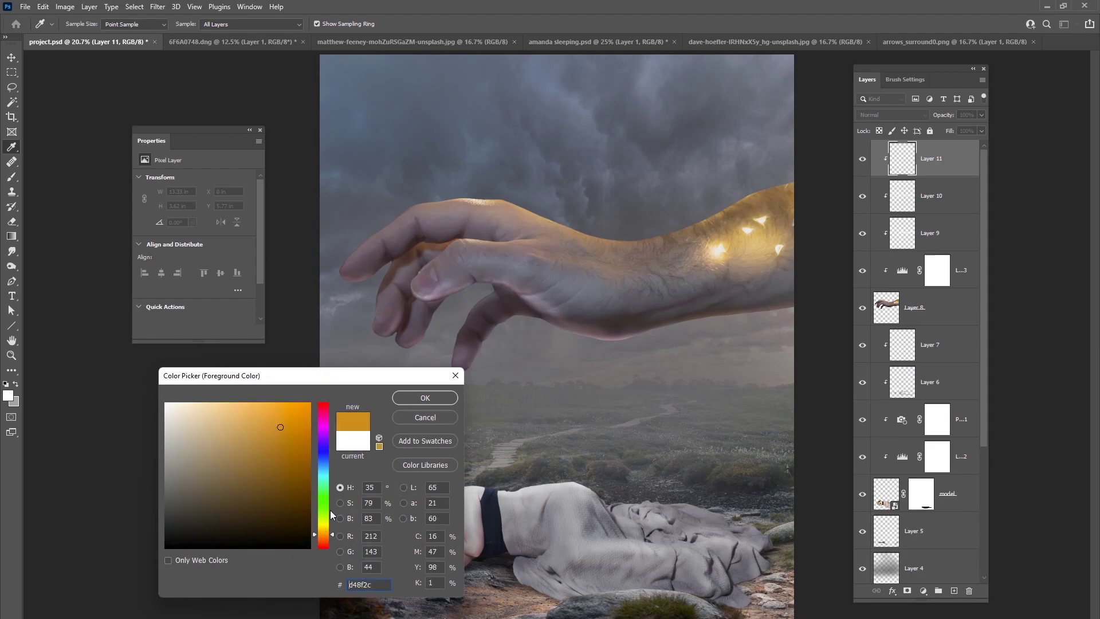
pyautogui.click(326, 538)
pyautogui.click(425, 397)
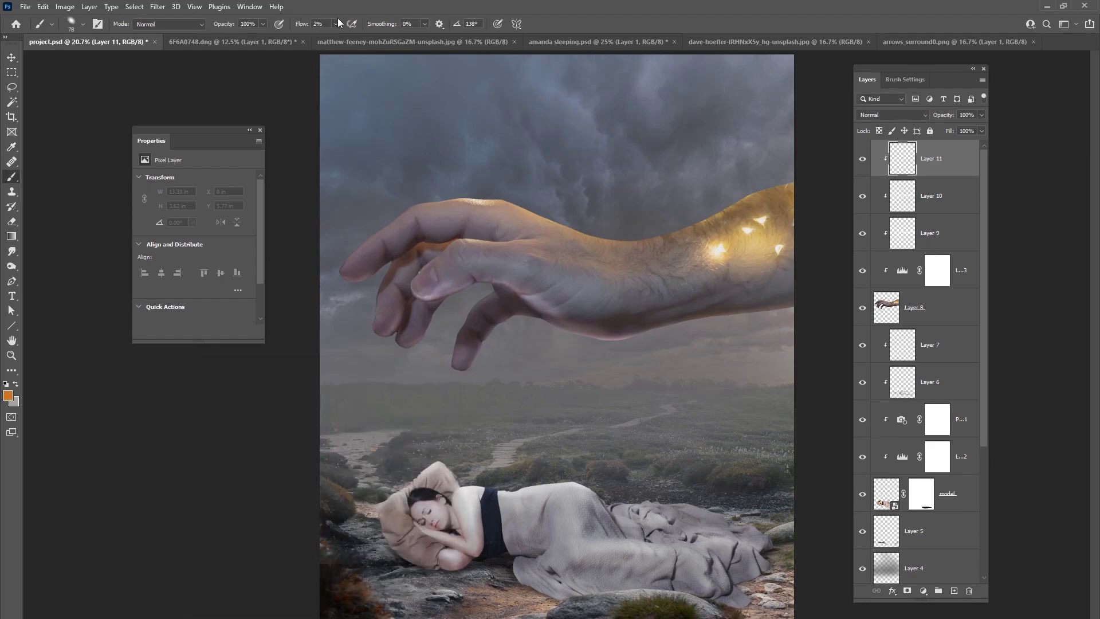
# - Paint orange under the wrist with a 196 px brush at 1% flow and set the layer's blend mode to Divide
pyautogui.rightClick(517, 324)
pyautogui.moveTo(603, 354); pyautogui.dragTo(625, 353)
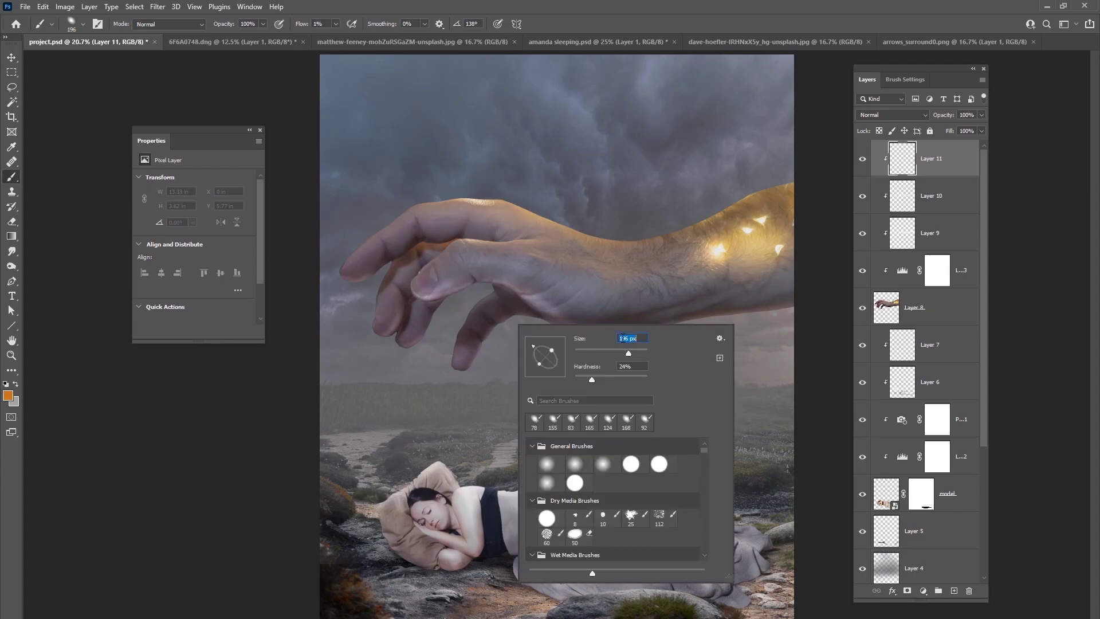
pyautogui.click(513, 319)
pyautogui.rightClick(582, 362)
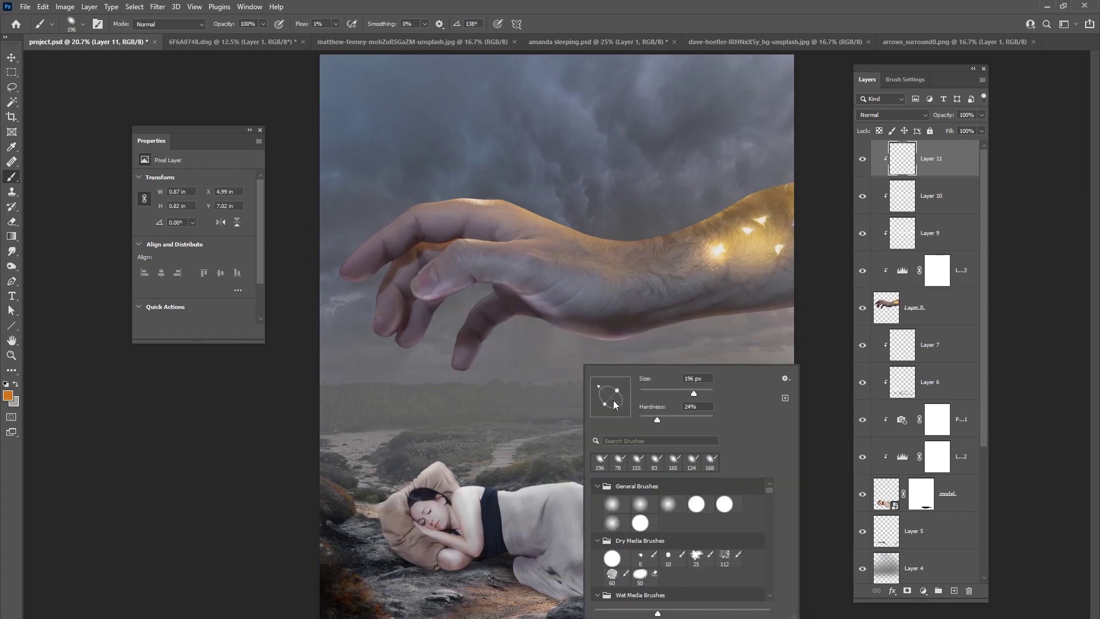
pyautogui.press('Escape')
pyautogui.moveTo(600, 344)
pyautogui.mouseDown()
pyautogui.moveTo(655, 345)
pyautogui.moveTo(596, 342)
pyautogui.mouseUp()
pyautogui.click(893, 115)
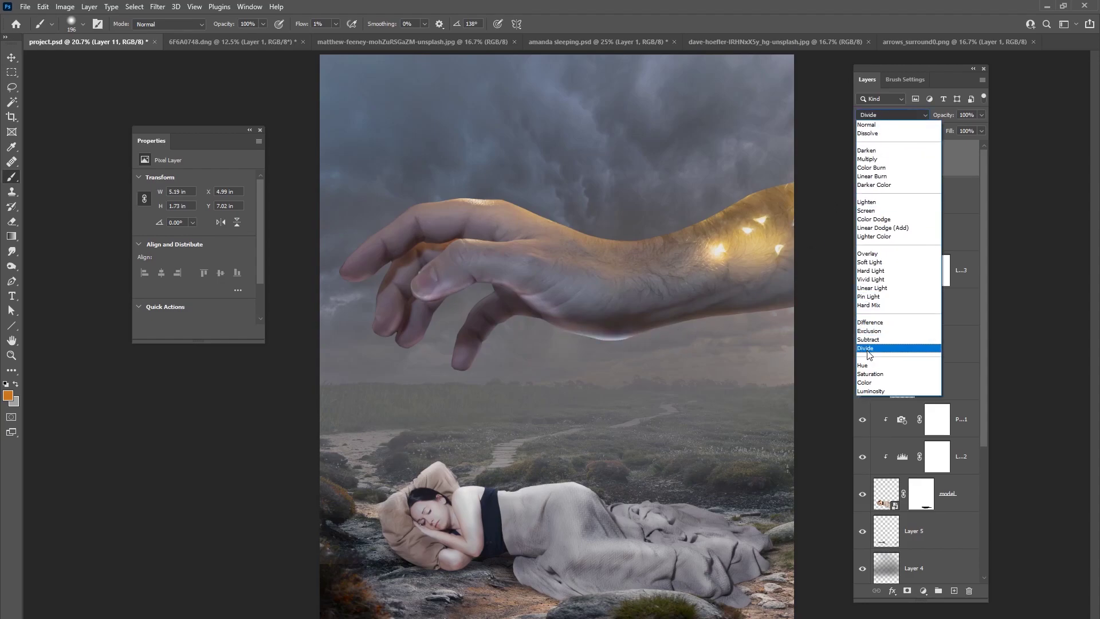
pyautogui.click(872, 351)
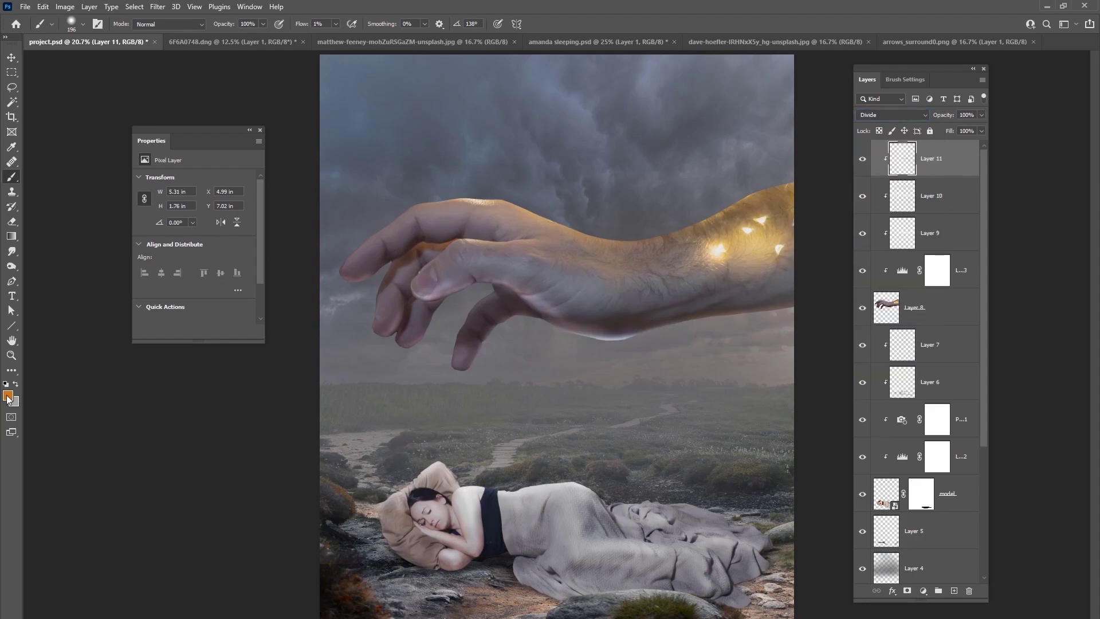
# - Choose a more saturated orange and paint along the forearm's underside from the canvas edge to the lowest finger
pyautogui.click(8, 395)
pyautogui.click(437, 395)
pyautogui.moveTo(673, 332); pyautogui.dragTo(815, 299)
pyautogui.moveTo(754, 299)
pyautogui.mouseDown()
pyautogui.moveTo(541, 334)
pyautogui.moveTo(557, 332)
pyautogui.moveTo(535, 311)
pyautogui.moveTo(573, 323)
pyautogui.moveTo(517, 296)
pyautogui.moveTo(600, 331)
pyautogui.moveTo(665, 328)
pyautogui.moveTo(490, 341)
pyautogui.moveTo(458, 386)
pyautogui.mouseUp()
# - Extend the coloured rim light along the lower finger edges with a 143 px brush, and reduce the brush to 80 px
pyautogui.rightClick(477, 332)
pyautogui.doubleClick(573, 340)
pyautogui.write('143')
pyautogui.press('Return')
pyautogui.click(410, 346)
pyautogui.rightClick(459, 295)
pyautogui.write('80')
pyautogui.press('Return')
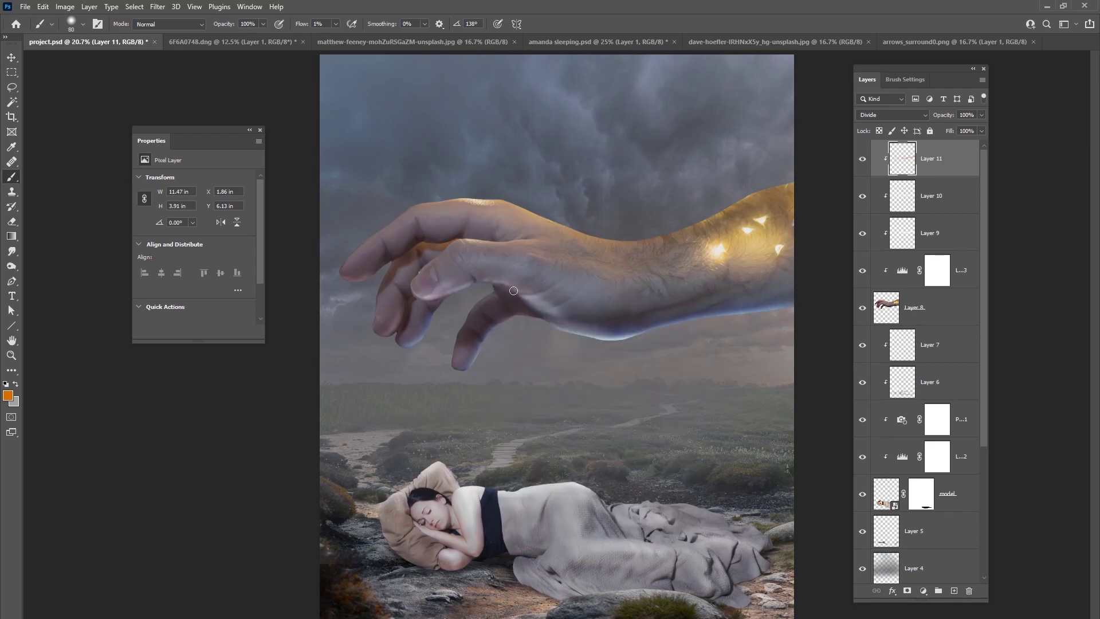
# - Paint the rim light on the outermost fingers with a 136 px brush, and reduce the brush to 73 px
pyautogui.click(331, 277)
pyautogui.rightClick(404, 260)
pyautogui.write('136')
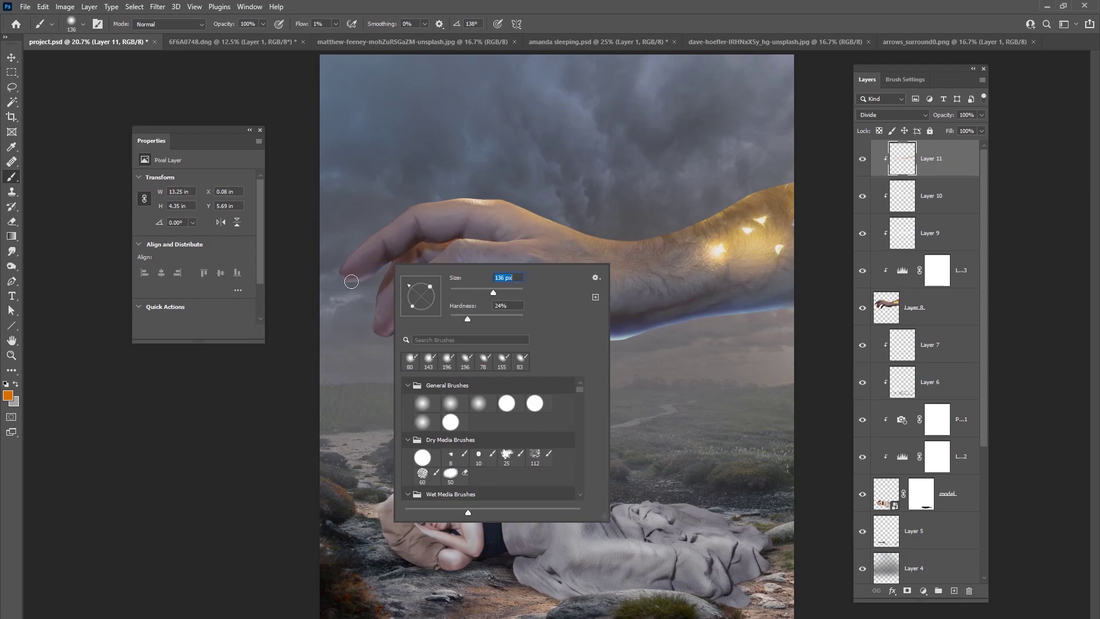
pyautogui.press('Return')
pyautogui.click(374, 263)
pyautogui.rightClick(424, 344)
pyautogui.moveTo(527, 369); pyautogui.dragTo(517, 370)
pyautogui.press('Return')
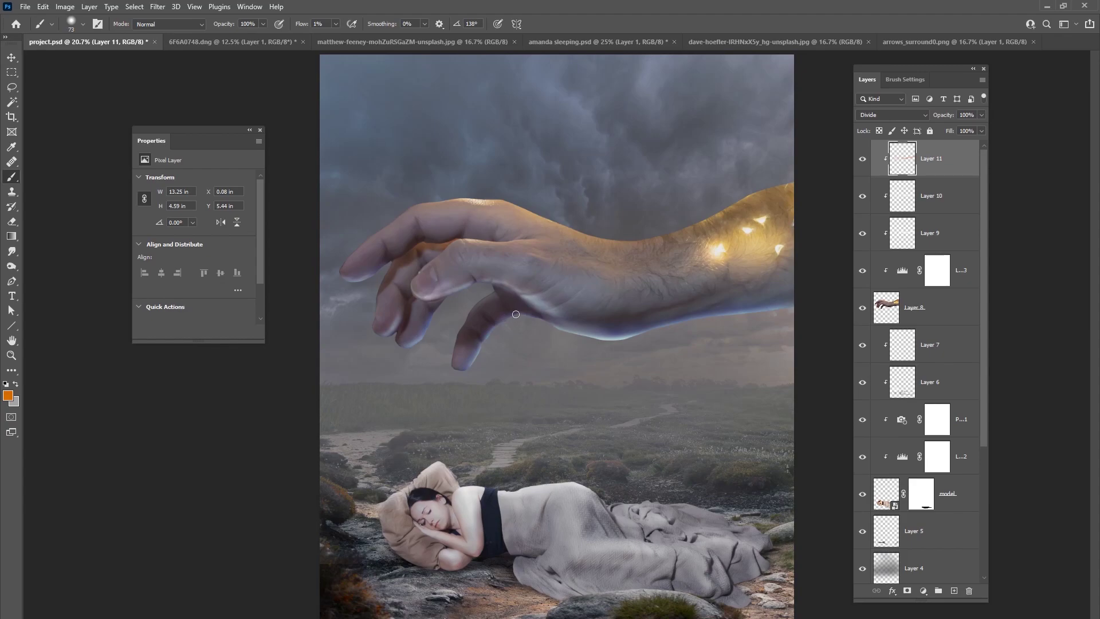
# - Refine the coloured rim light around the palm, thumb and inner finger edges, varying the brush size
pyautogui.rightClick(573, 335)
pyautogui.moveTo(658, 361); pyautogui.dragTo(664, 361)
pyautogui.press('Return')
pyautogui.rightClick(458, 295)
pyautogui.press('Return')
pyautogui.rightClick(508, 290)
pyautogui.click(594, 321)
pyautogui.press('Return')
# - Mask away parts of the upper Overlay highlight layer and reduce the Divide layer's opacity to 74%
pyautogui.click(876, 196)
pyautogui.click(907, 590)
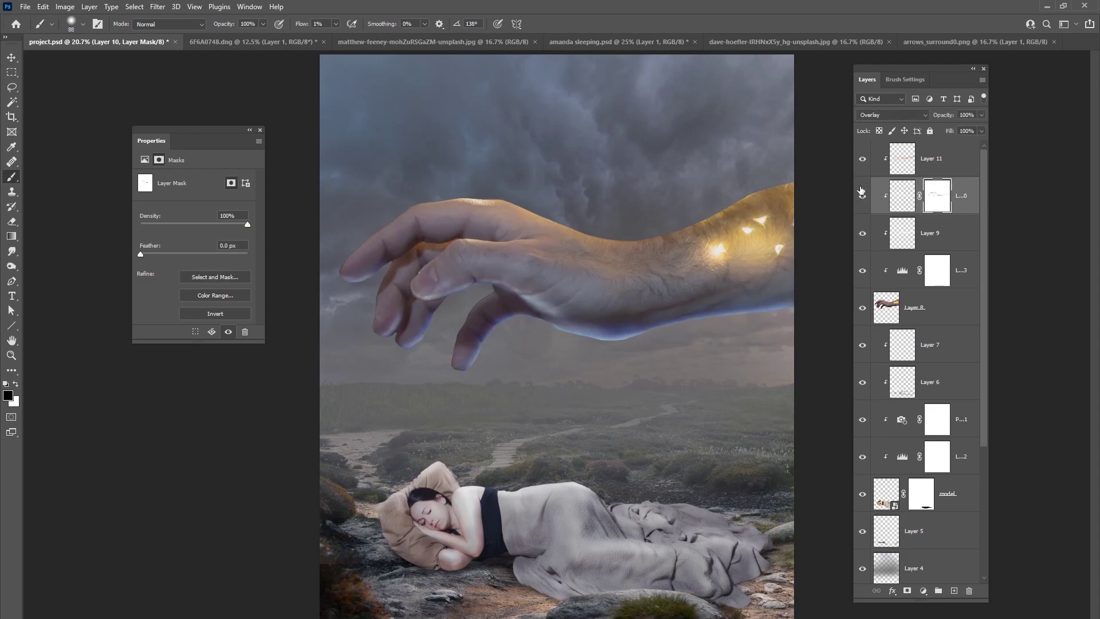
pyautogui.click(864, 159)
pyautogui.click(864, 159)
pyautogui.click(947, 153)
pyautogui.moveTo(972, 128); pyautogui.dragTo(967, 129)
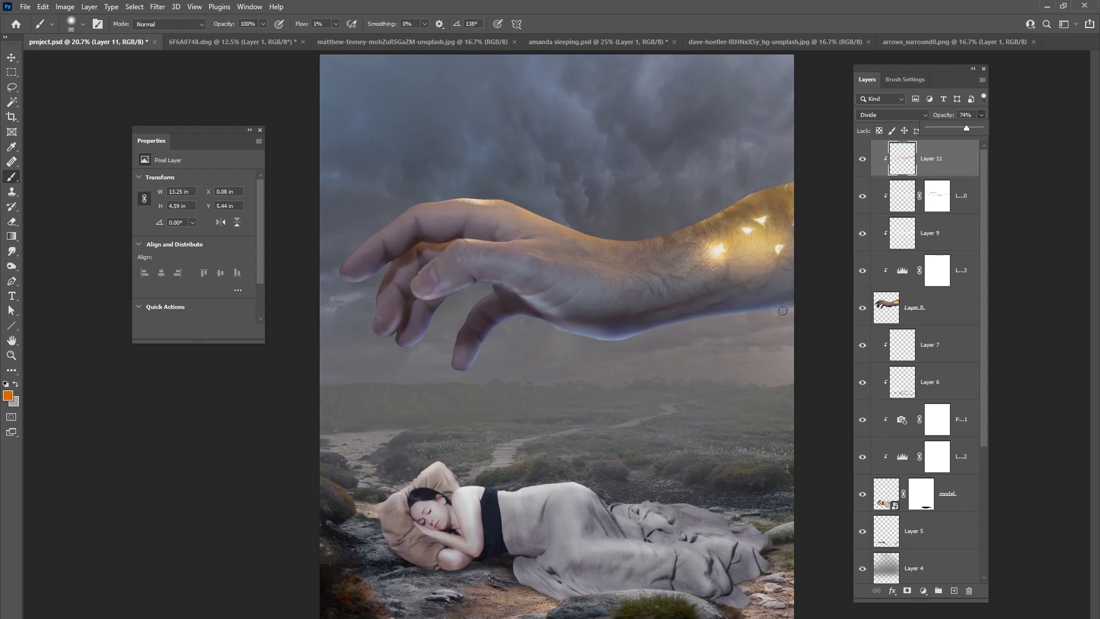
# - Select the lowest large arrow in arrows_surround0.png with a freehand Lasso outline
pyautogui.click(920, 41)
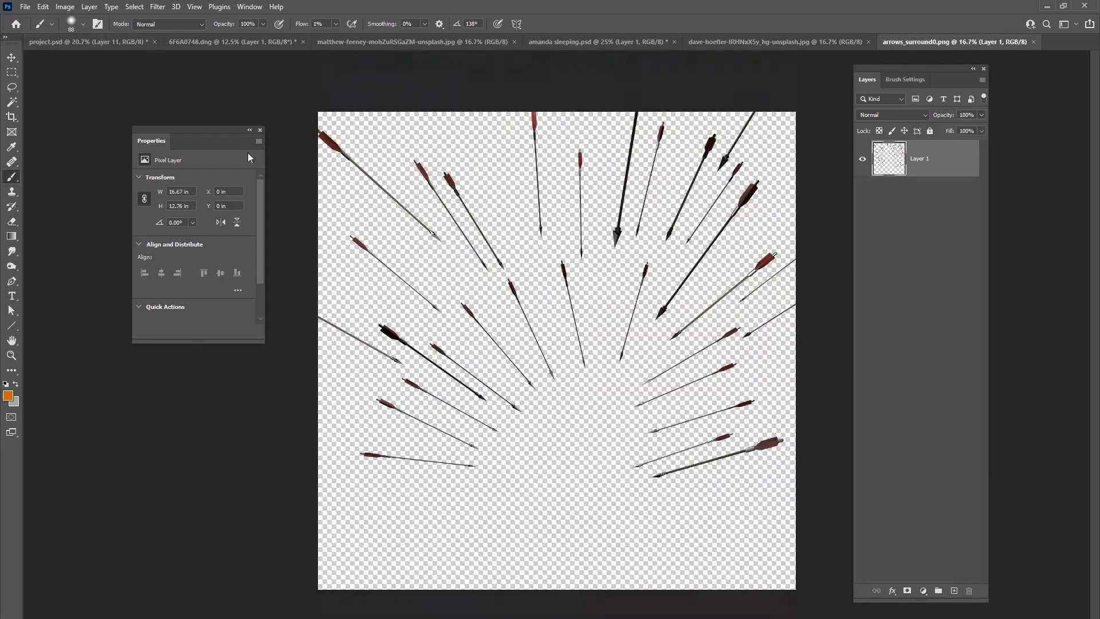
pyautogui.click(133, 7)
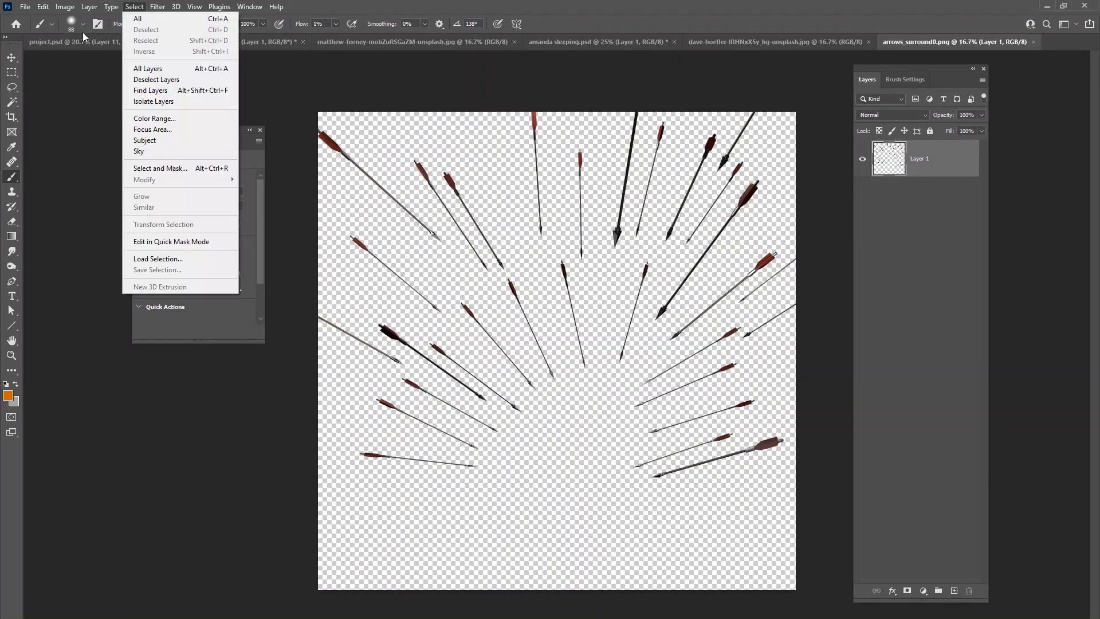
pyautogui.click(11, 87)
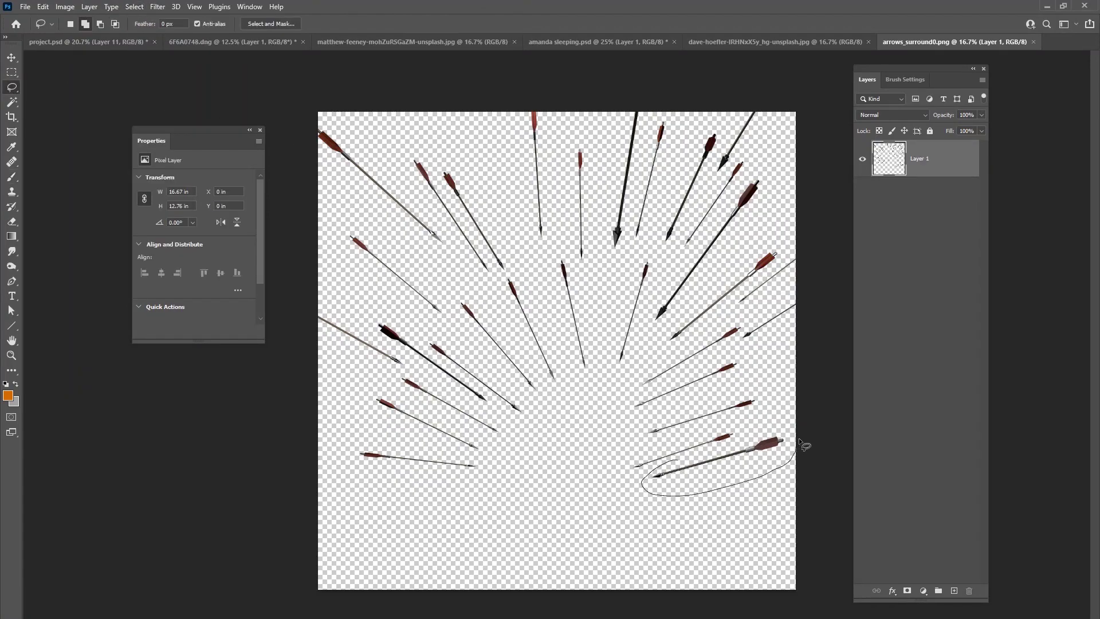
pyautogui.moveTo(760, 439); pyautogui.dragTo(693, 459)
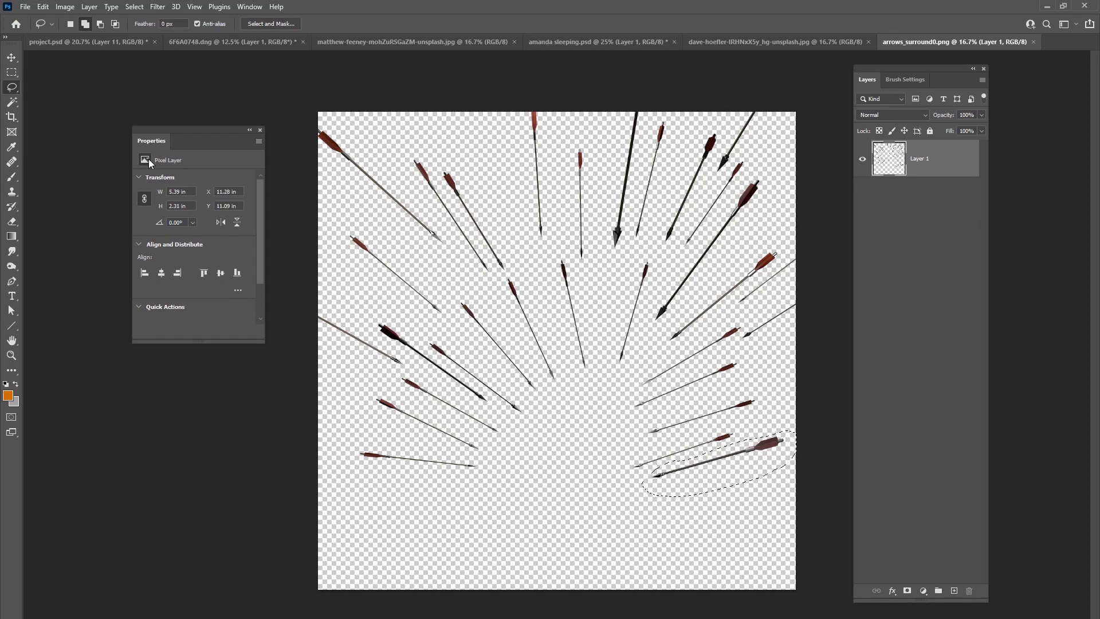
# - Paste the copied large arrow into project.psd as a new layer and move it over the giant wrist
pyautogui.click(86, 42)
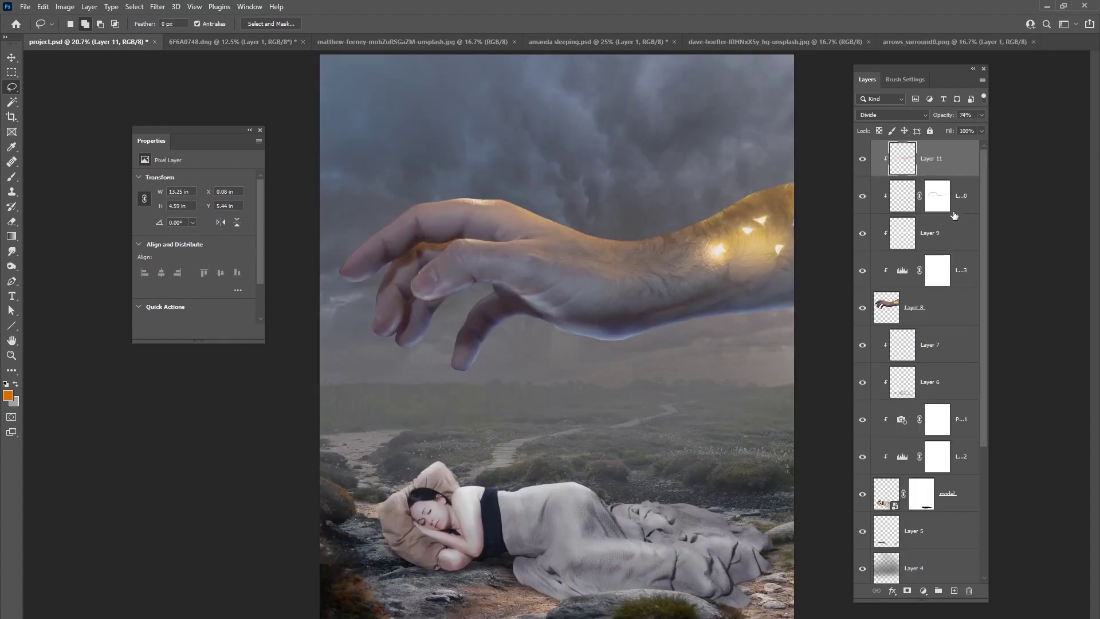
pyautogui.hotkey('ctrl', 'v')
pyautogui.click(12, 57)
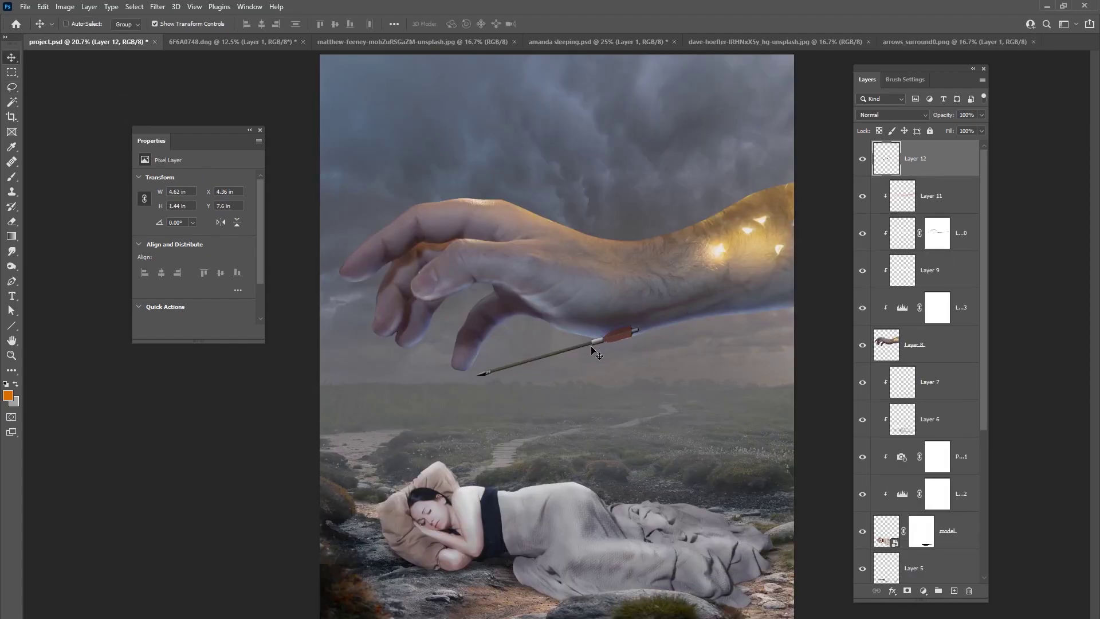
pyautogui.moveTo(596, 349); pyautogui.dragTo(625, 232)
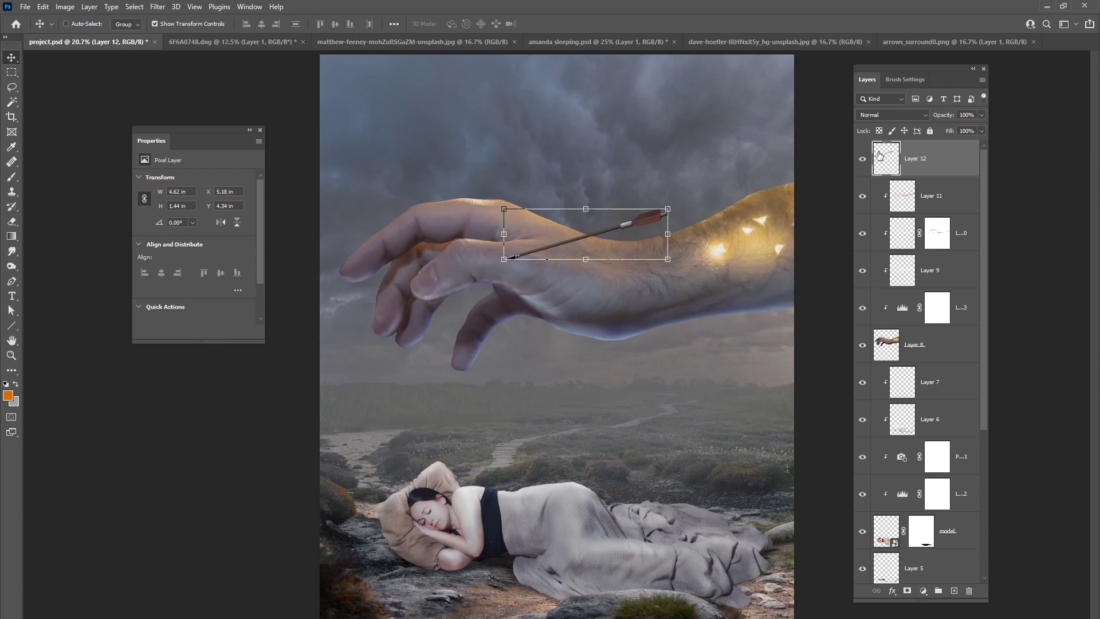
# - Rotate the arrow to about -65° at about 100% scale, placing its tip on the leftmost glowing wound in the forearm
pyautogui.moveTo(680, 270); pyautogui.dragTo(652, 166)
pyautogui.moveTo(591, 238); pyautogui.dragTo(684, 179)
pyautogui.moveTo(735, 110); pyautogui.dragTo(726, 119)
pyautogui.moveTo(687, 165); pyautogui.dragTo(736, 160)
pyautogui.moveTo(777, 201); pyautogui.dragTo(738, 187)
pyautogui.moveTo(774, 117); pyautogui.dragTo(780, 110)
pyautogui.moveTo(754, 149); pyautogui.dragTo(510, 439)
pyautogui.moveTo(538, 399); pyautogui.dragTo(536, 402)
pyautogui.moveTo(529, 412); pyautogui.dragTo(754, 135)
pyautogui.moveTo(752, 273); pyautogui.dragTo(718, 275)
pyautogui.moveTo(717, 257); pyautogui.dragTo(722, 238)
pyautogui.moveTo(749, 273); pyautogui.dragTo(754, 265)
pyautogui.moveTo(718, 229); pyautogui.dragTo(718, 239)
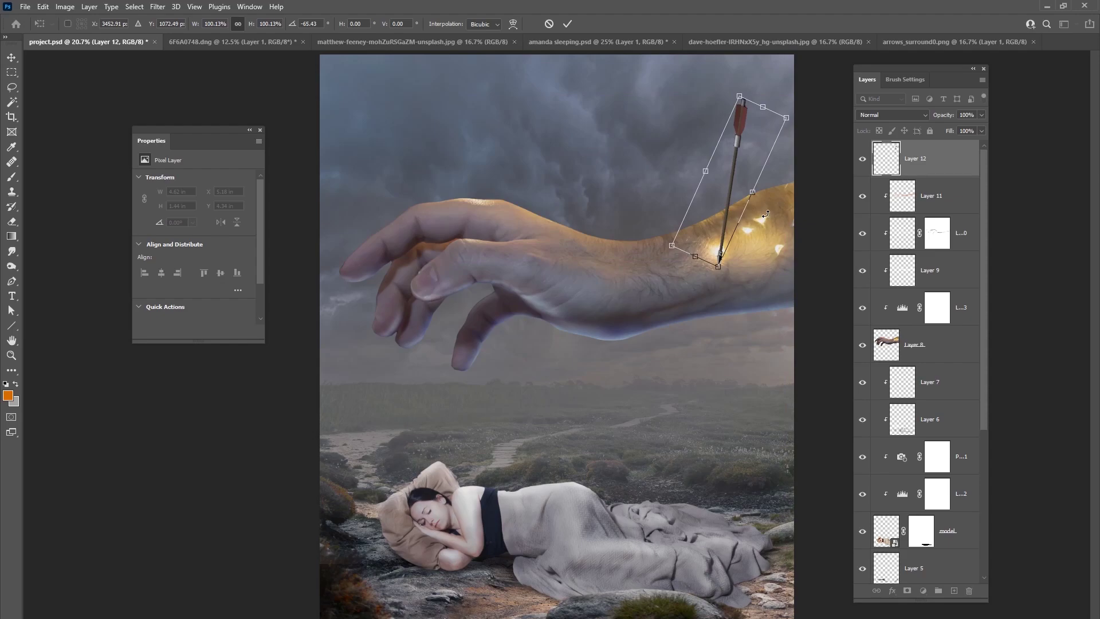
pyautogui.press('Up')
pyautogui.press('Left')
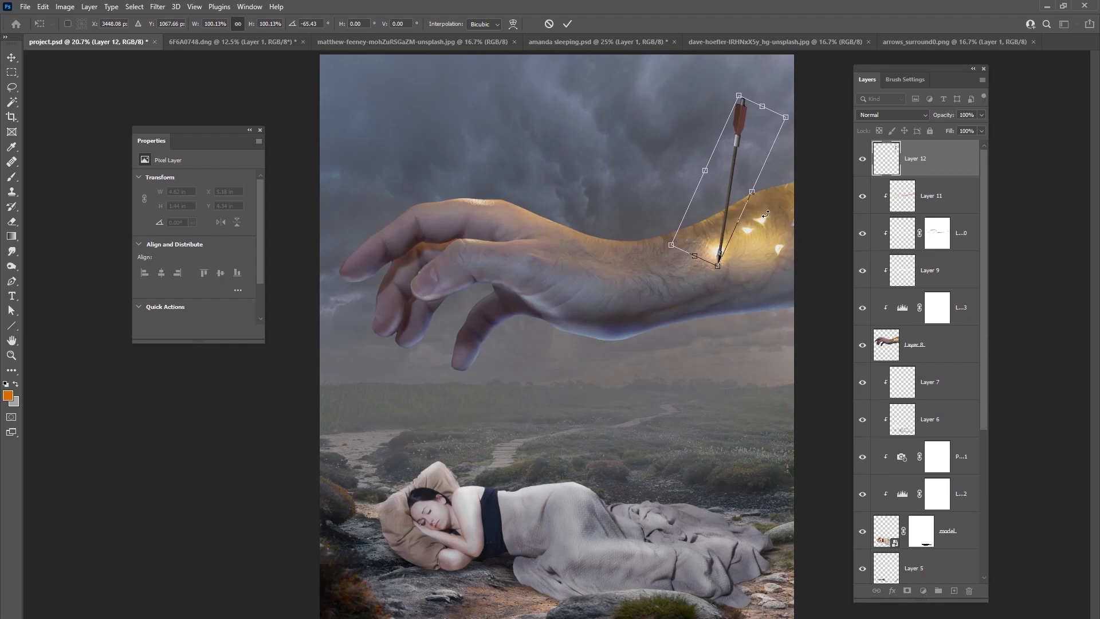
pyautogui.click(567, 24)
# - Mask out the arrow's tip with a 59 px brush at 31% hardness and 9% flow, and apply the layer mask
pyautogui.click(908, 590)
pyautogui.press('b')
pyautogui.rightClick(560, 214)
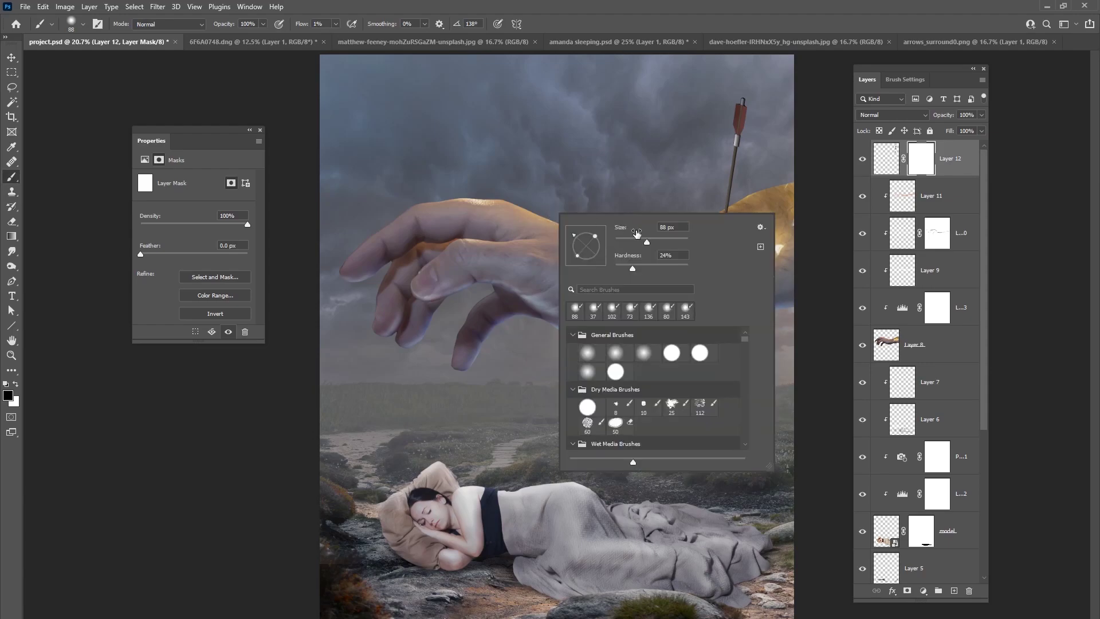
pyautogui.click(336, 24)
pyautogui.click(337, 35)
pyautogui.rightClick(761, 266)
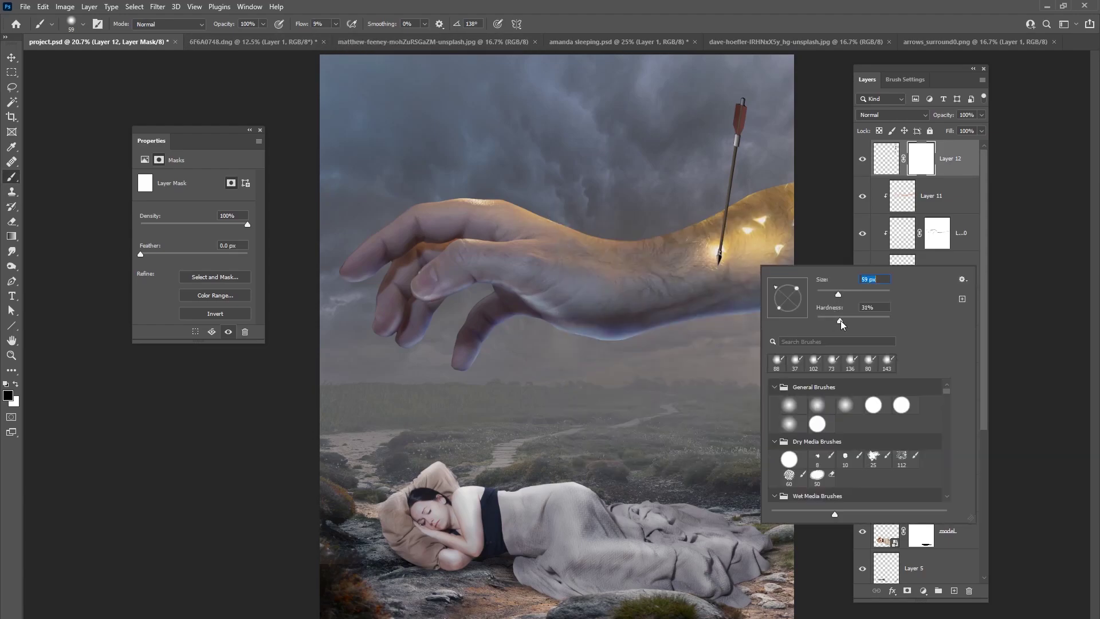
pyautogui.click(717, 264)
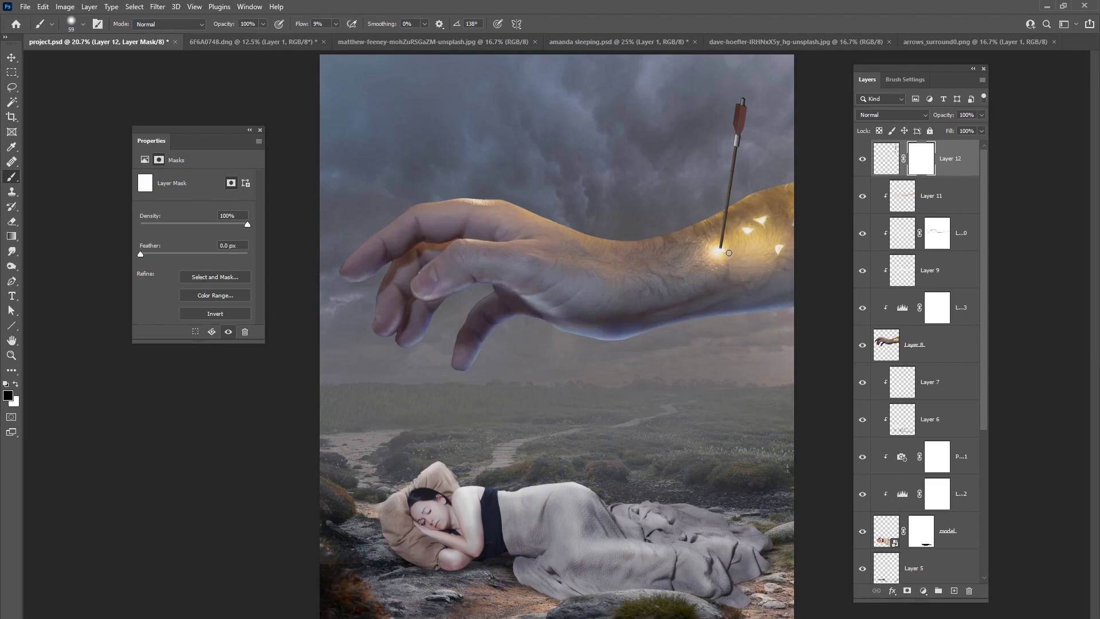
pyautogui.rightClick(921, 163)
pyautogui.click(946, 192)
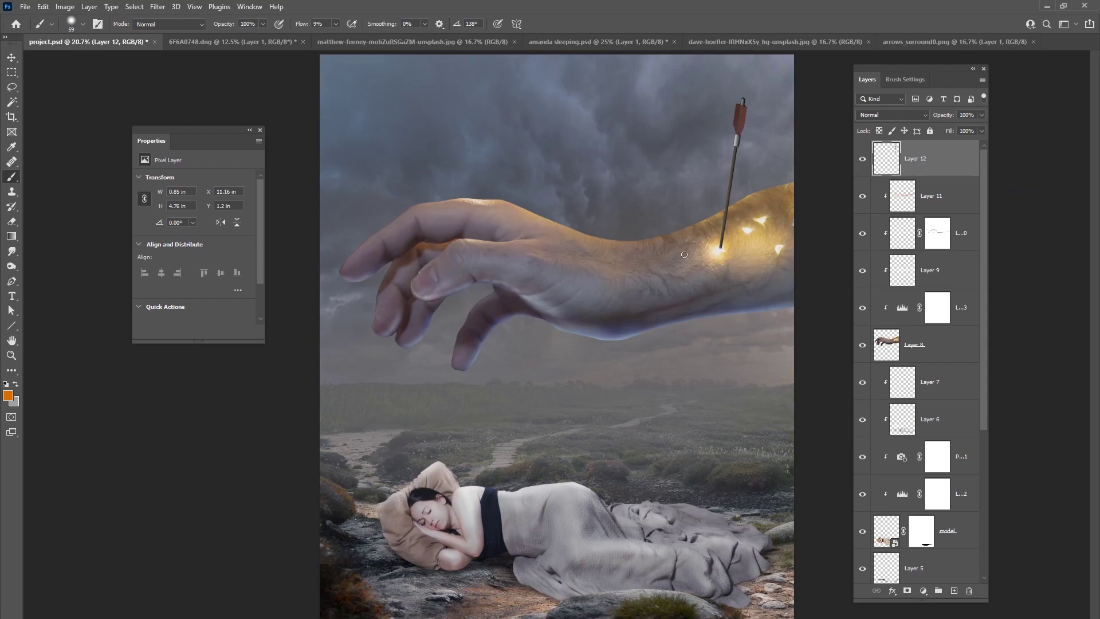
# - Add a new layer clipped to the arrow and paint an orange-brown glow on the lower shaft with a 73 px brush
pyautogui.click(954, 590)
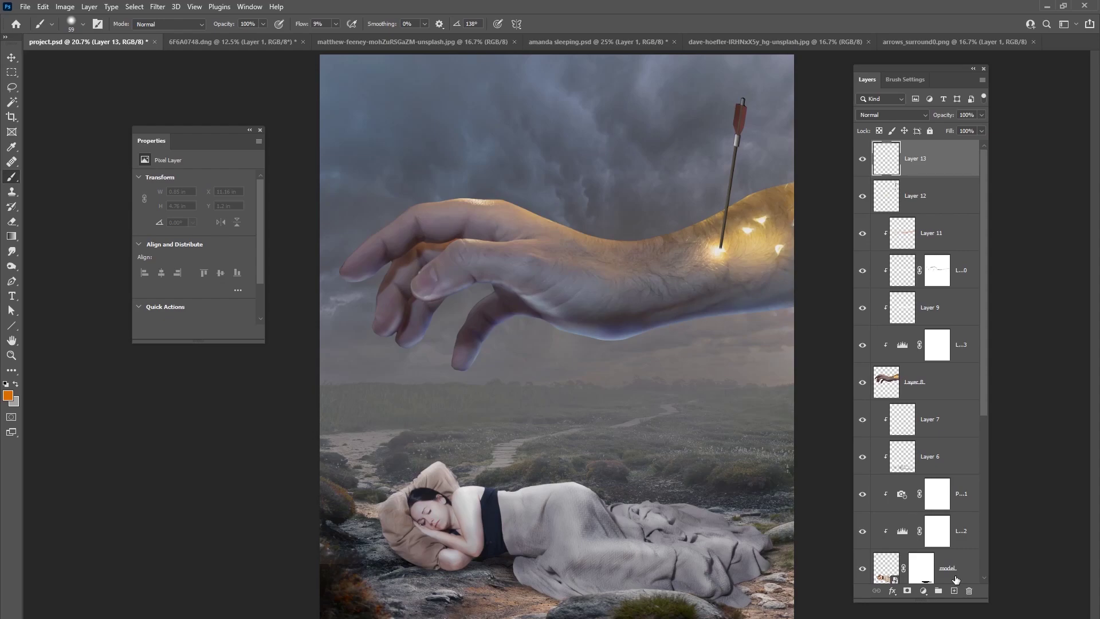
pyautogui.hotkey('ctrl', 'alt', 'g')
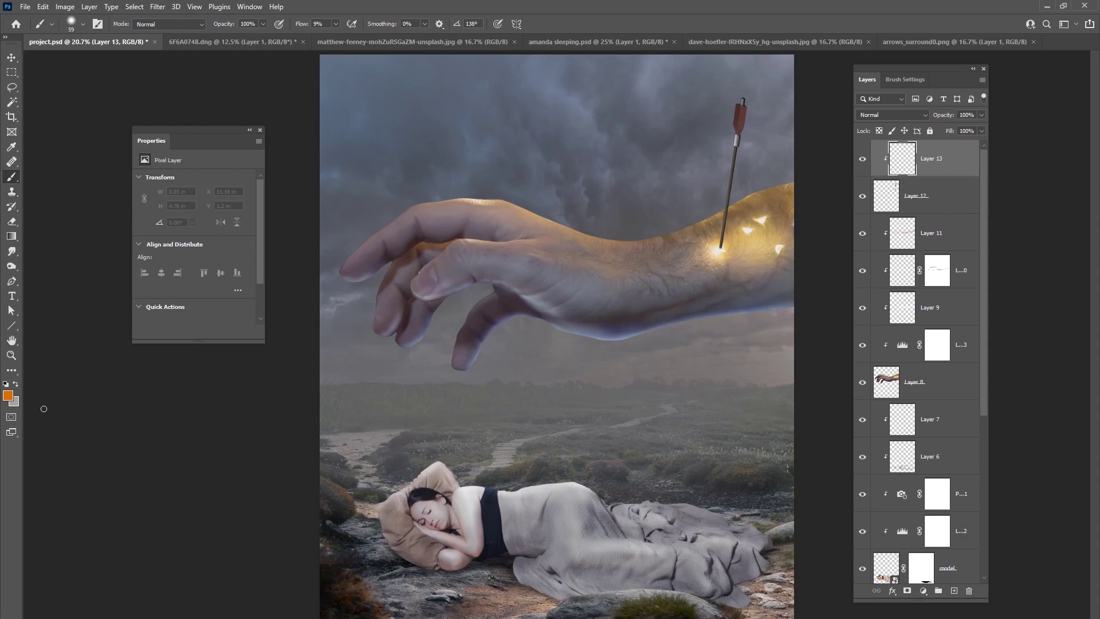
pyautogui.rightClick(707, 250)
pyautogui.click(788, 277)
pyautogui.click(710, 243)
pyautogui.moveTo(720, 246)
pyautogui.mouseDown()
pyautogui.moveTo(727, 229)
pyautogui.moveTo(721, 250)
pyautogui.mouseUp()
pyautogui.keyDown('alt'); pyautogui.click(721, 246); pyautogui.keyUp('alt')
pyautogui.keyDown('alt'); pyautogui.click(723, 243); pyautogui.keyUp('alt')
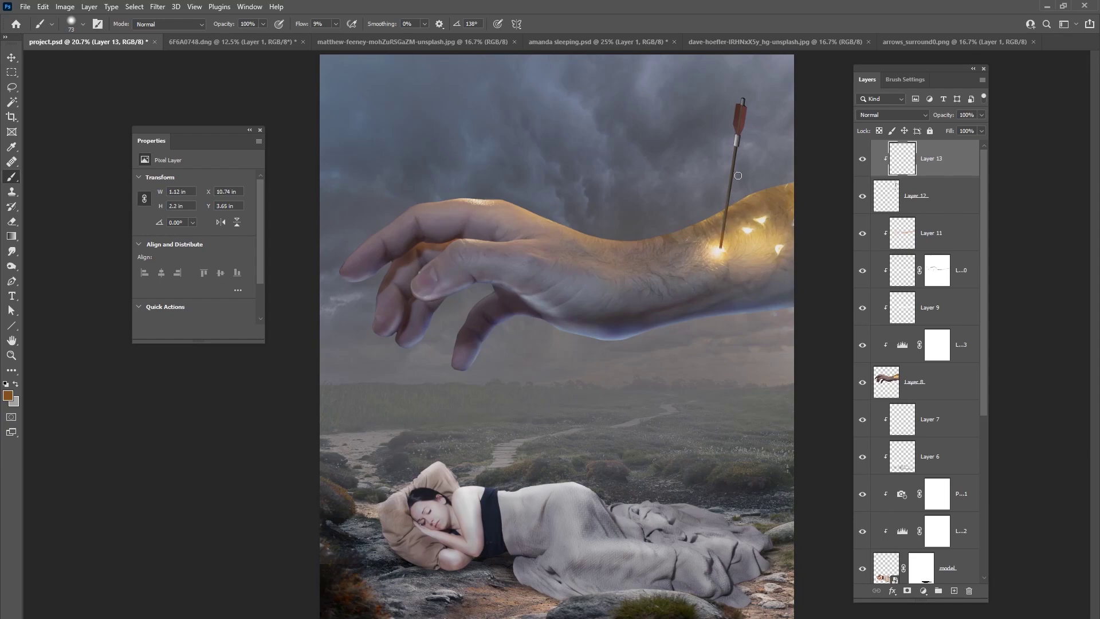
# - Brighten the shaft near the wound with a pale yellow sampled from the glow, comparing the arrow with and without the painted layer
pyautogui.keyDown('alt'); pyautogui.click(748, 231); pyautogui.keyUp('alt')
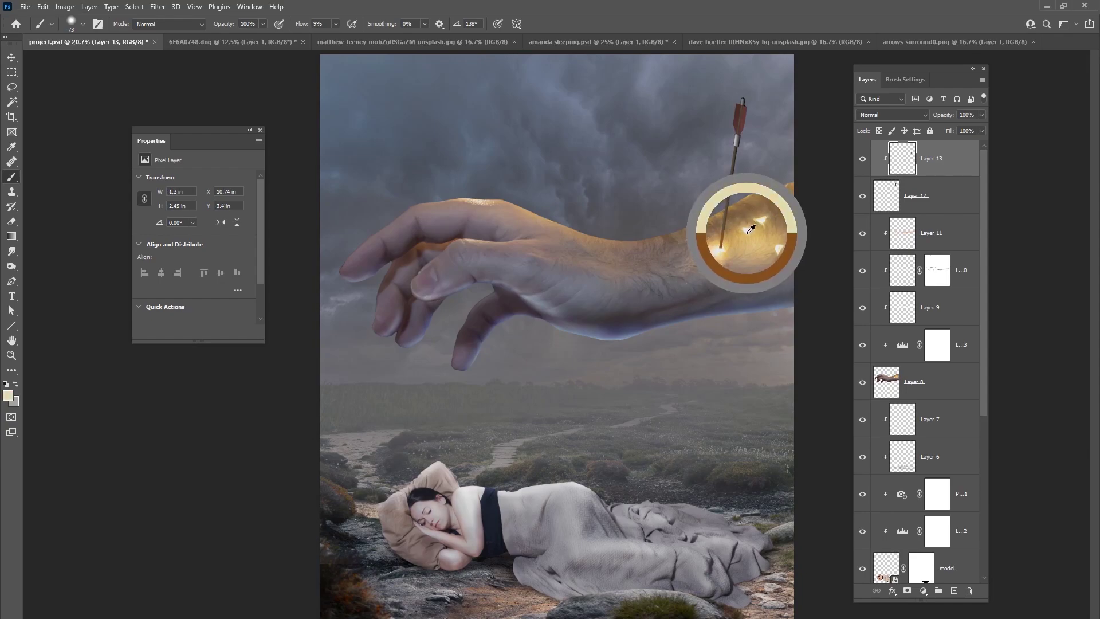
pyautogui.click(725, 241)
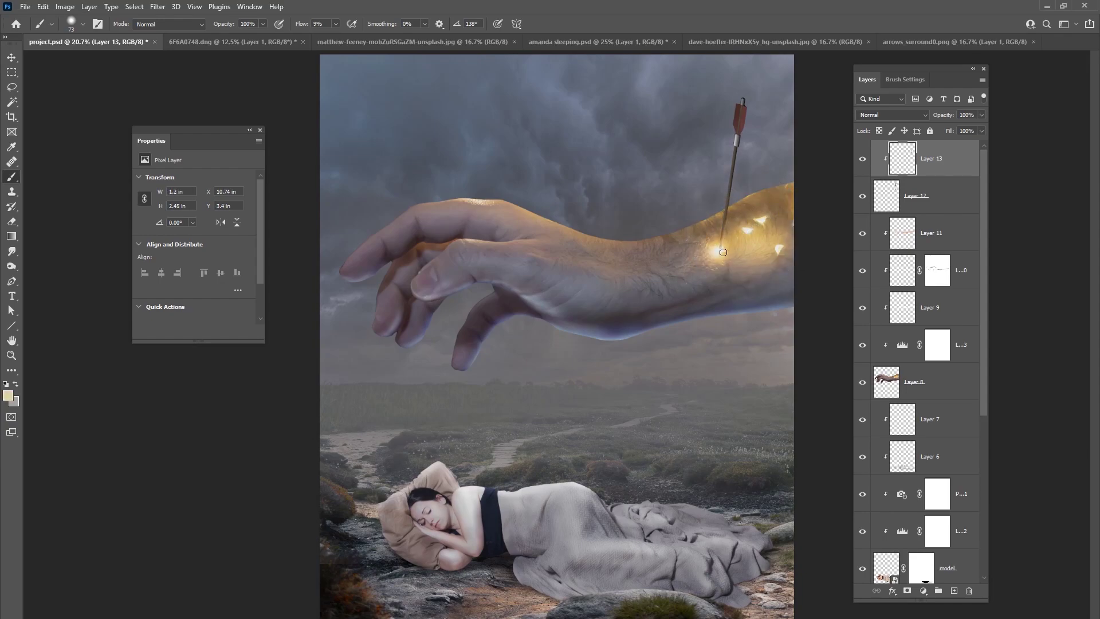
pyautogui.click(736, 169)
pyautogui.keyDown('alt'); pyautogui.click(741, 122); pyautogui.keyUp('alt')
pyautogui.keyDown('alt'); pyautogui.click(724, 244); pyautogui.keyUp('alt')
pyautogui.click(863, 160)
pyautogui.click(863, 160)
pyautogui.click(863, 160)
pyautogui.click(862, 159)
# - Copy the arrow from Layer 12 to a new layer and move the copy over the back of the hand
pyautogui.click(940, 196)
pyautogui.keyDown('ctrl'); pyautogui.click(895, 201); pyautogui.keyUp('ctrl')
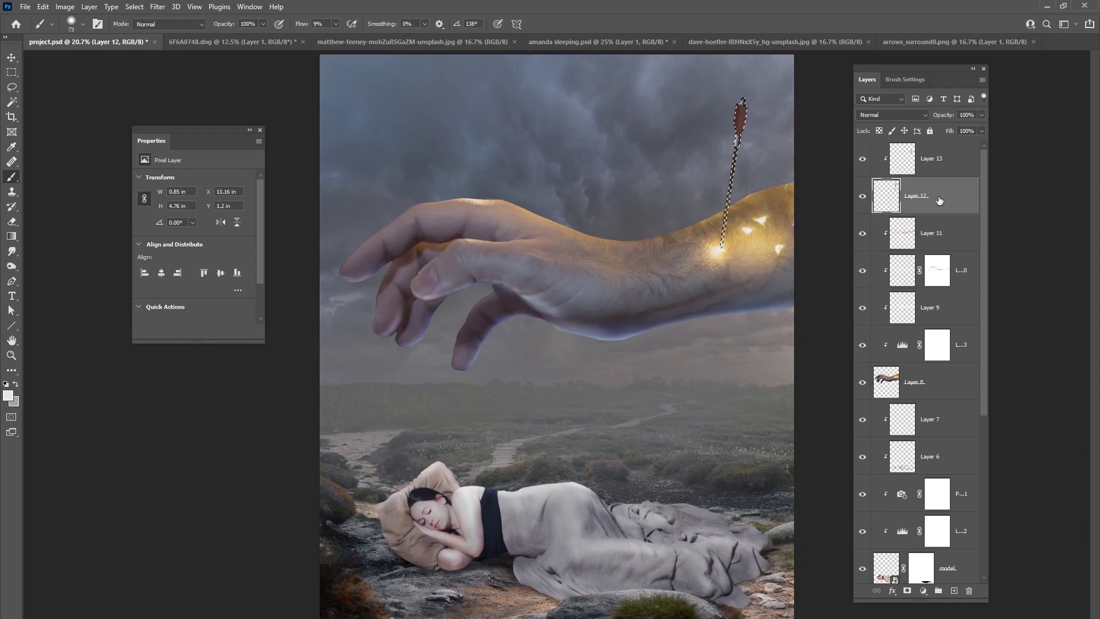
pyautogui.hotkey('ctrl', 'j')
pyautogui.click(12, 56)
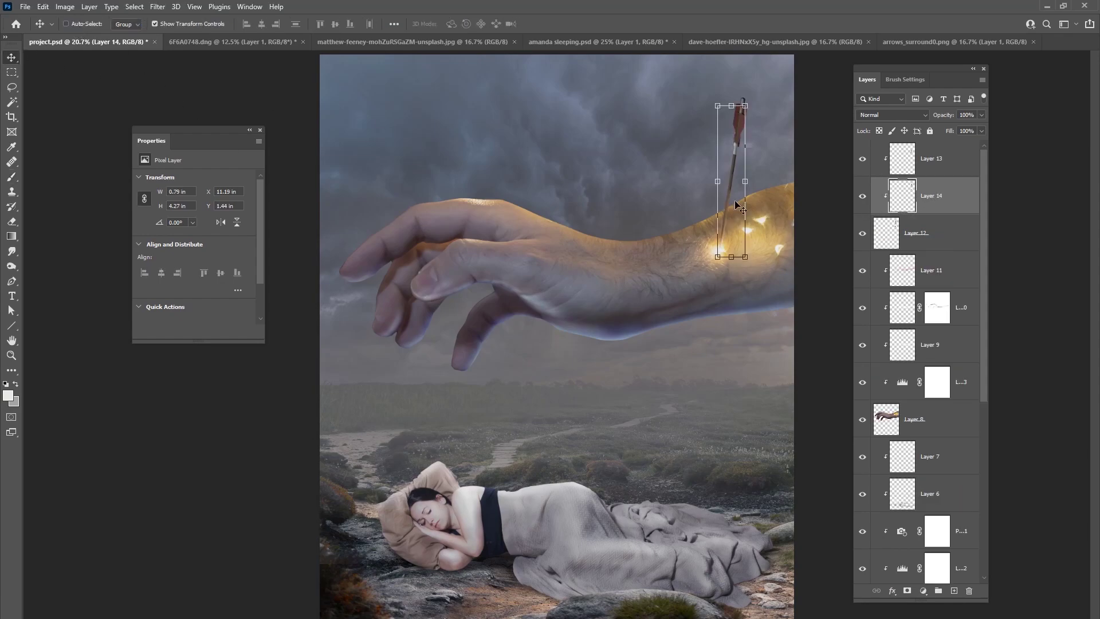
pyautogui.moveTo(725, 184); pyautogui.dragTo(465, 158)
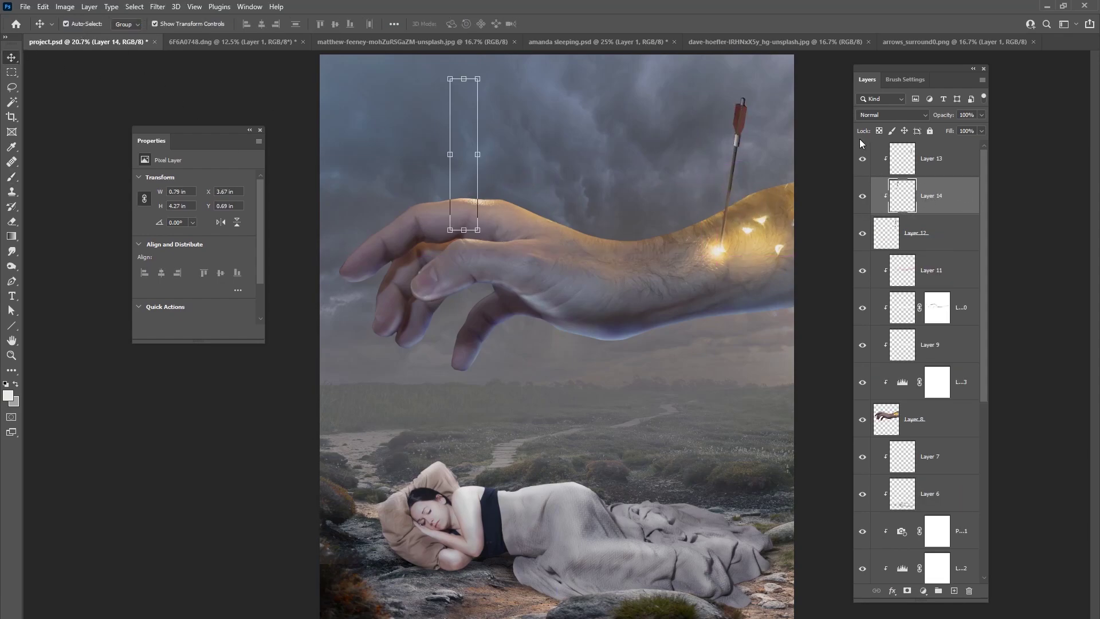
# - Release the copied arrow from its clipping mask, place it below Layer 12, and clip Layer 13 to Layer 12 again
pyautogui.hotkey('ctrl', 'alt', 'g')
pyautogui.moveTo(890, 207); pyautogui.dragTo(908, 248)
pyautogui.click(897, 160)
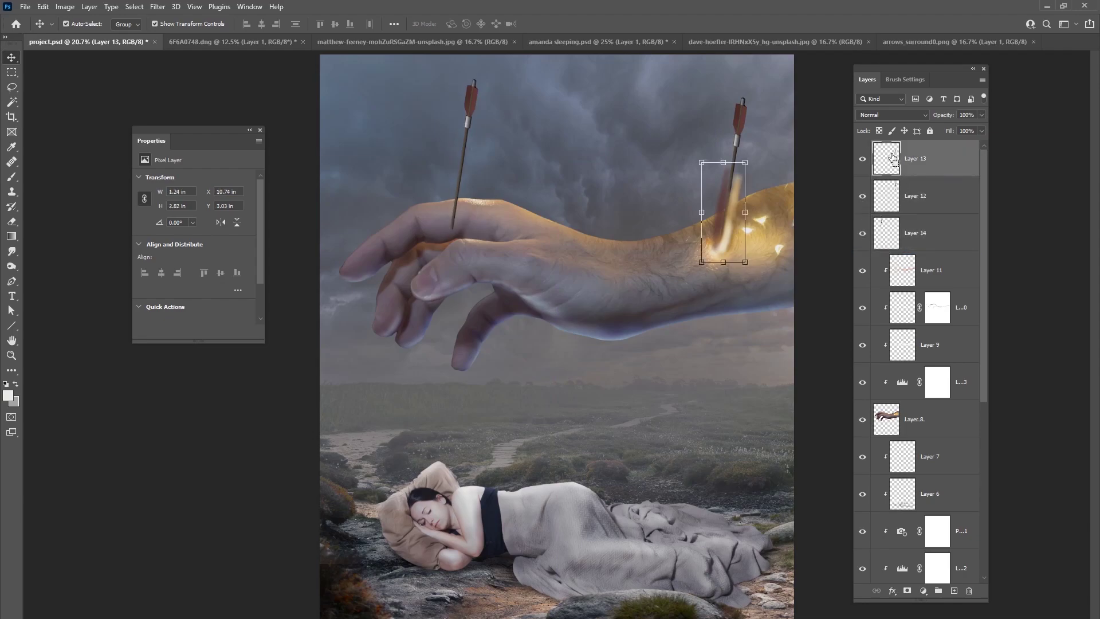
pyautogui.hotkey('ctrl', 'alt', 'g')
# - Shrink the copied arrow on Layer 14 and tilt it slightly left, with its tip on the hand's upper edge
pyautogui.click(922, 224)
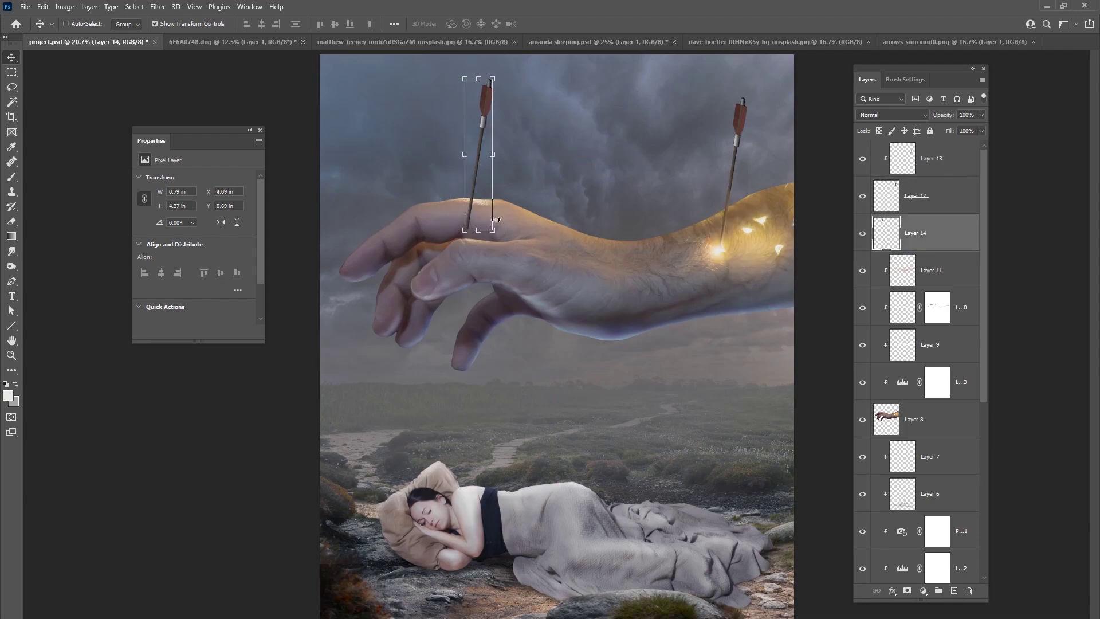
pyautogui.moveTo(491, 232); pyautogui.dragTo(491, 177)
pyautogui.click(567, 24)
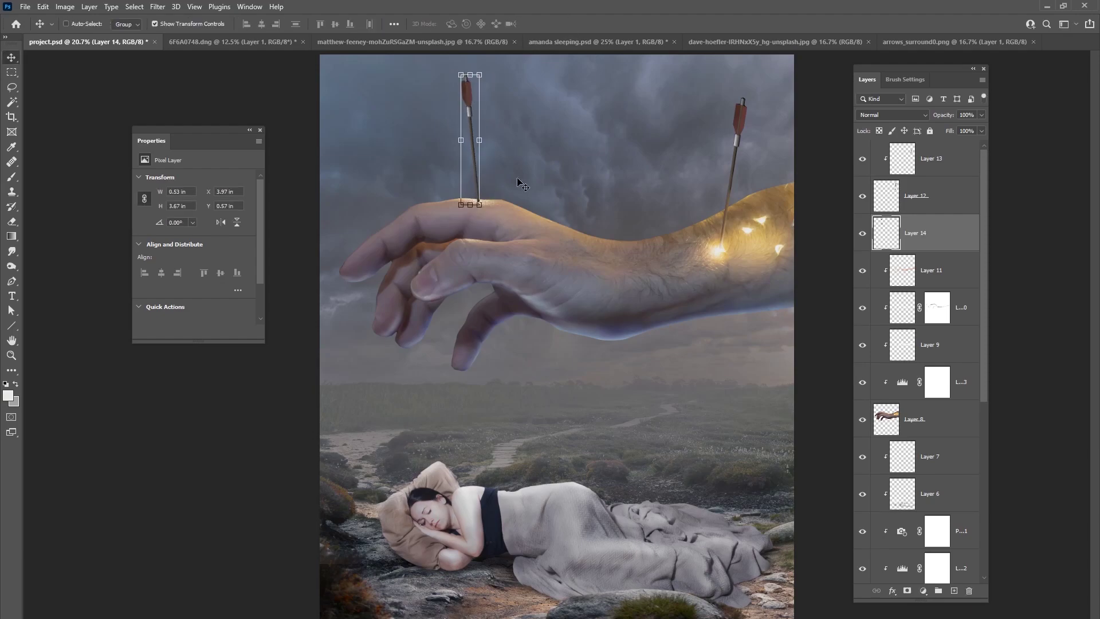
# - Clear the selection in arrows_surround0.png, lasso the bright red-fletched arrow at the middle right, and paste it into project.psd
pyautogui.click(942, 41)
pyautogui.click(135, 6)
pyautogui.click(146, 25)
pyautogui.click(11, 89)
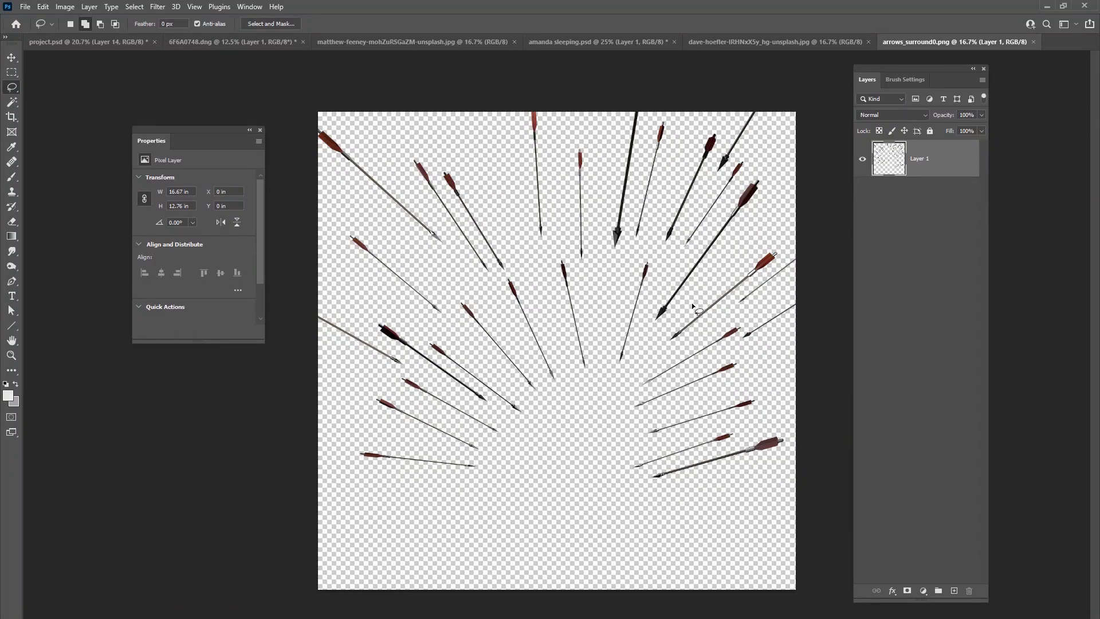
pyautogui.moveTo(750, 284)
pyautogui.mouseDown()
pyautogui.moveTo(774, 239)
pyautogui.moveTo(708, 278)
pyautogui.mouseUp()
pyautogui.click(131, 44)
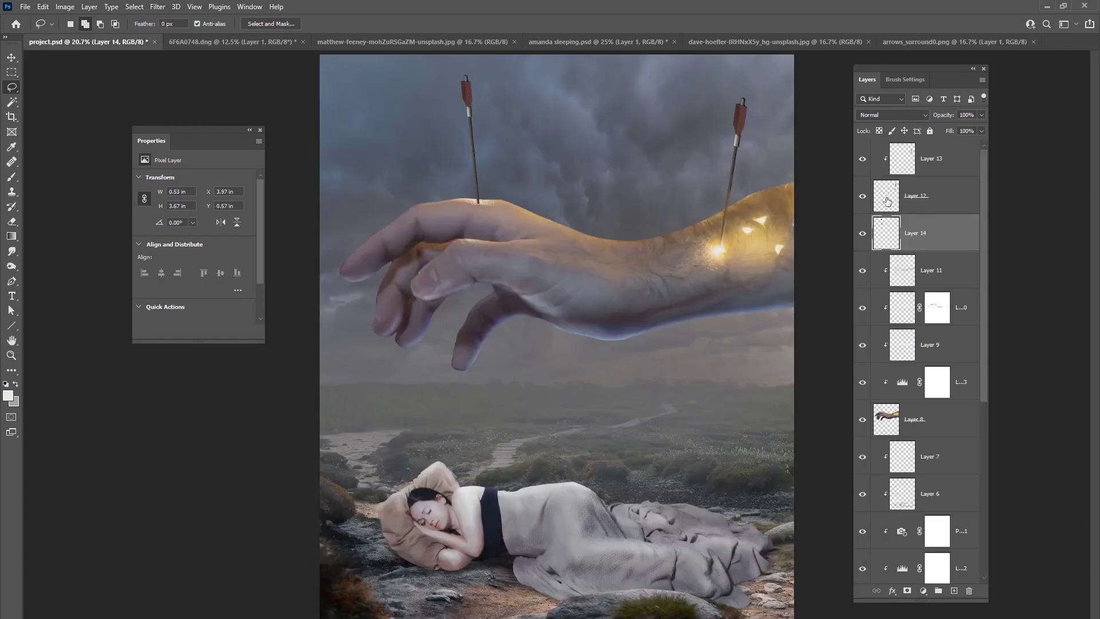
pyautogui.hotkey('ctrl', 'v')
# - Scale the pasted arrow to 70.52%, rotate it to -25.62°, and stand it on the back of the hand
pyautogui.press('v')
pyautogui.moveTo(592, 323); pyautogui.dragTo(604, 174)
pyautogui.moveTo(622, 144); pyautogui.dragTo(599, 121)
pyautogui.moveTo(583, 172); pyautogui.dragTo(564, 187)
pyautogui.moveTo(574, 129); pyautogui.dragTo(572, 134)
pyautogui.moveTo(565, 164); pyautogui.dragTo(590, 104)
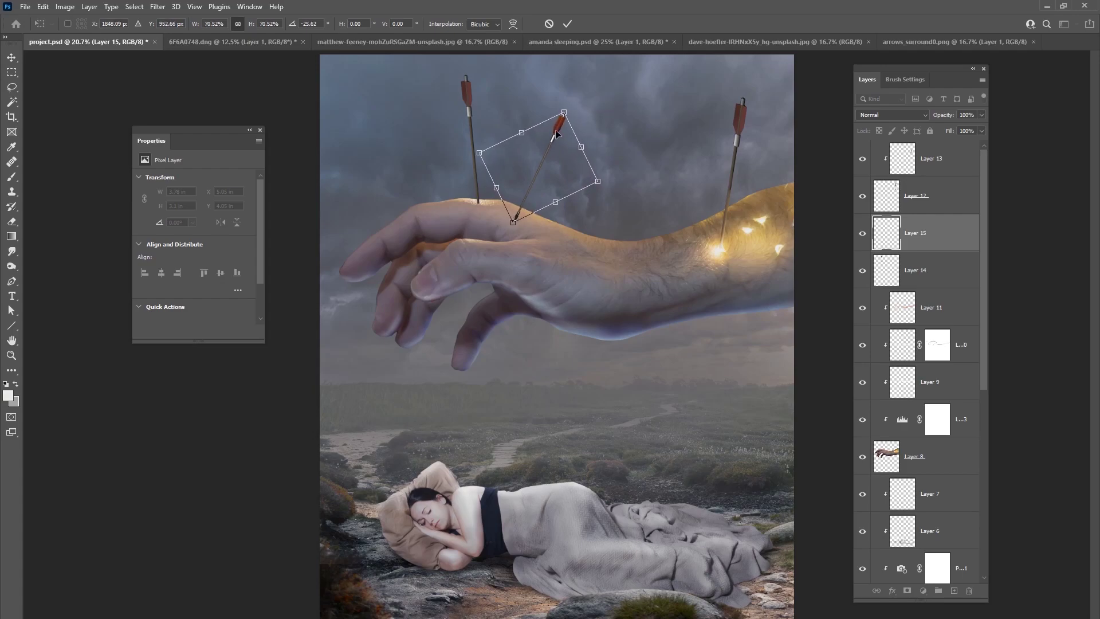
pyautogui.click(567, 24)
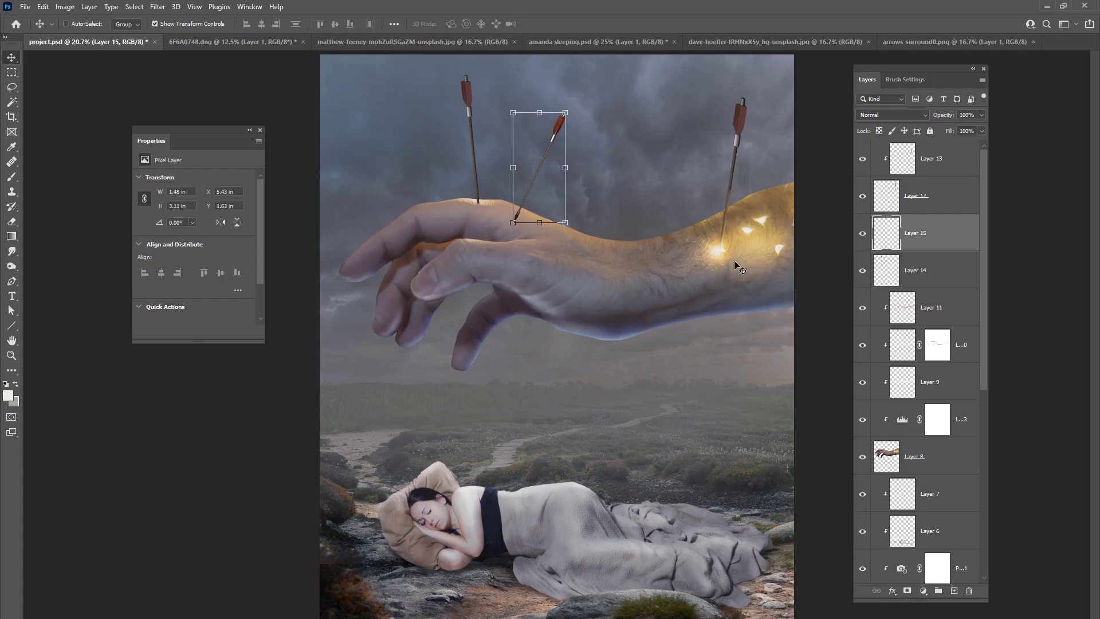
# - Mask out the tip of the Layer 15 arrow with a 51 px brush and apply the layer mask
pyautogui.click(908, 590)
pyautogui.press('b')
pyautogui.rightClick(677, 259)
pyautogui.moveTo(675, 281); pyautogui.dragTo(688, 281)
pyautogui.moveTo(678, 254); pyautogui.dragTo(668, 255)
pyautogui.click(519, 218)
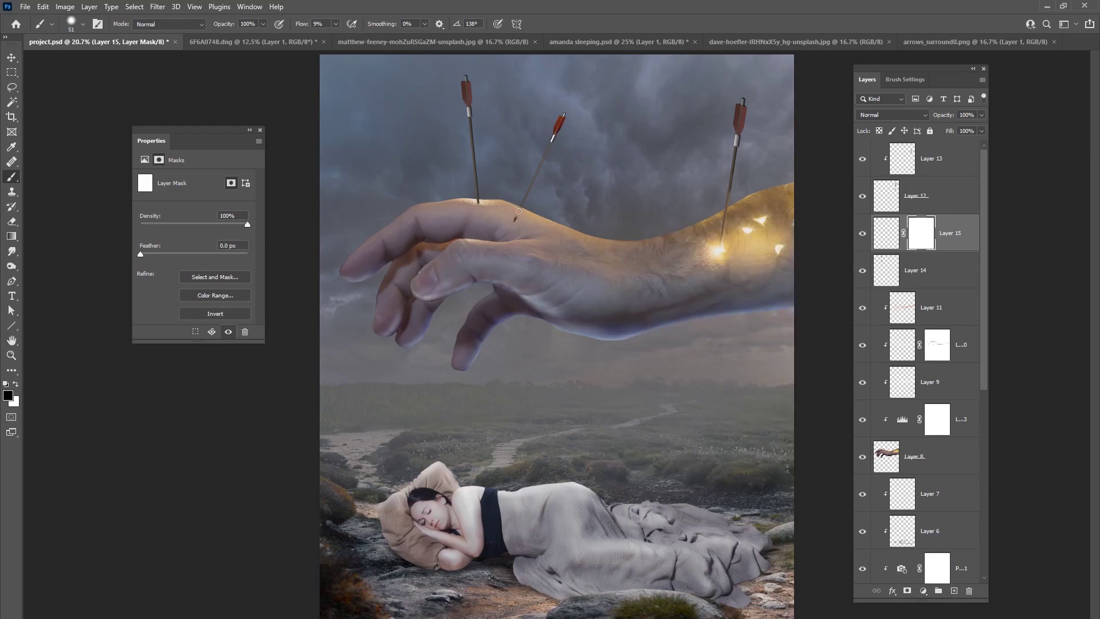
pyautogui.rightClick(920, 244)
pyautogui.click(946, 272)
# - Duplicate the Layer 15 arrow and set the copy upright in the second glowing wound on the forearm
pyautogui.click(11, 57)
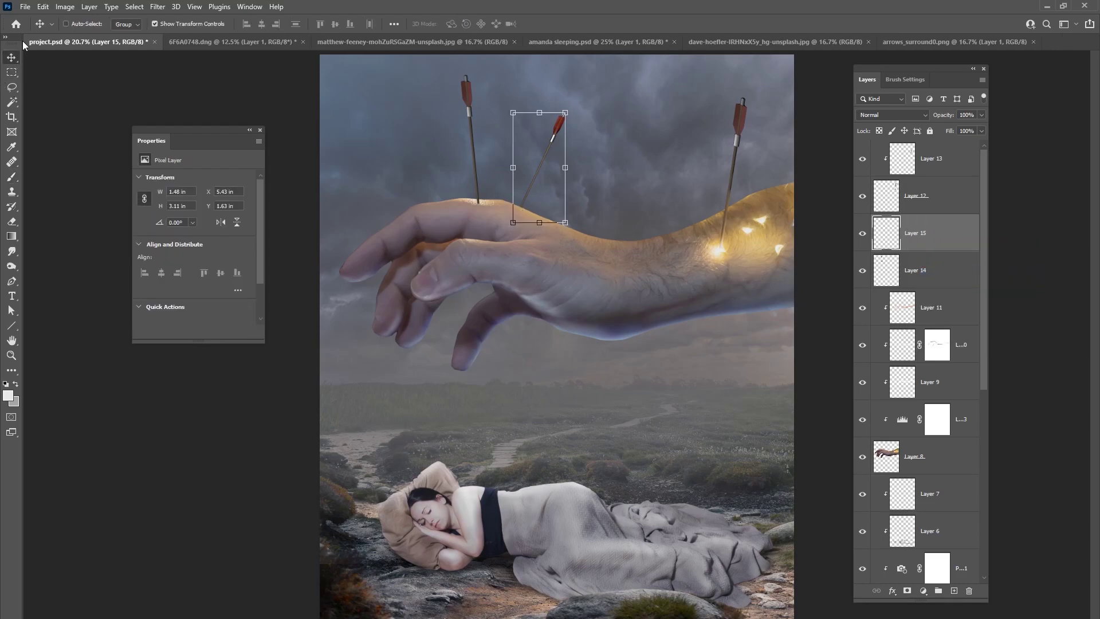
pyautogui.hotkey('ctrl', 'j')
pyautogui.moveTo(623, 204); pyautogui.dragTo(786, 150)
pyautogui.click(567, 23)
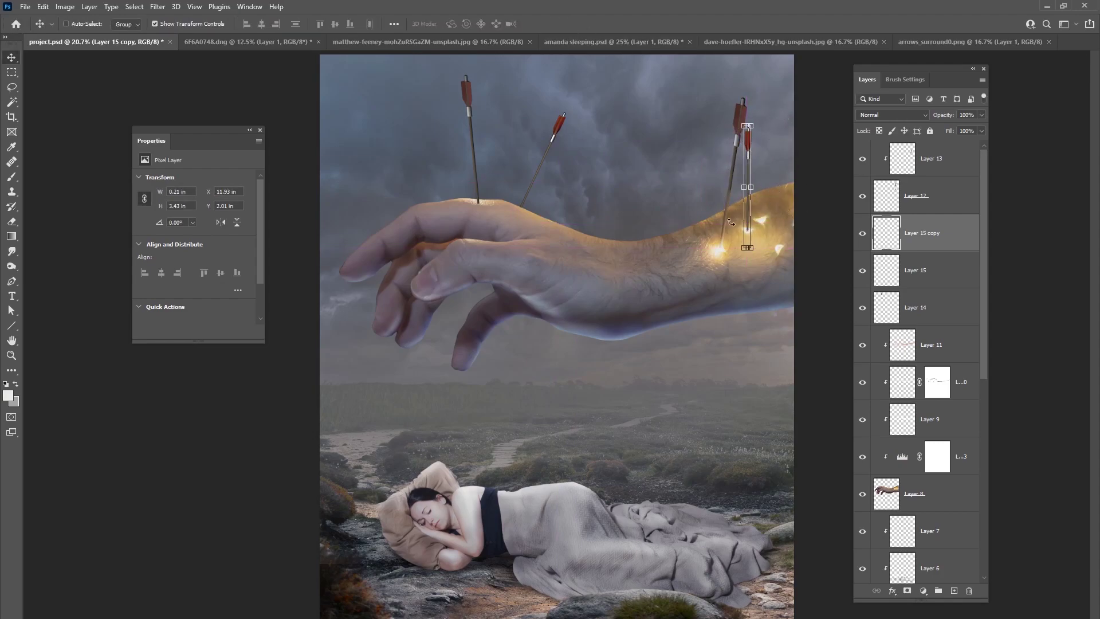
# - Move the arrow copy below Layer 14, rotate it to -17.83°, and align its tip with the second wound
pyautogui.moveTo(919, 250); pyautogui.dragTo(914, 324)
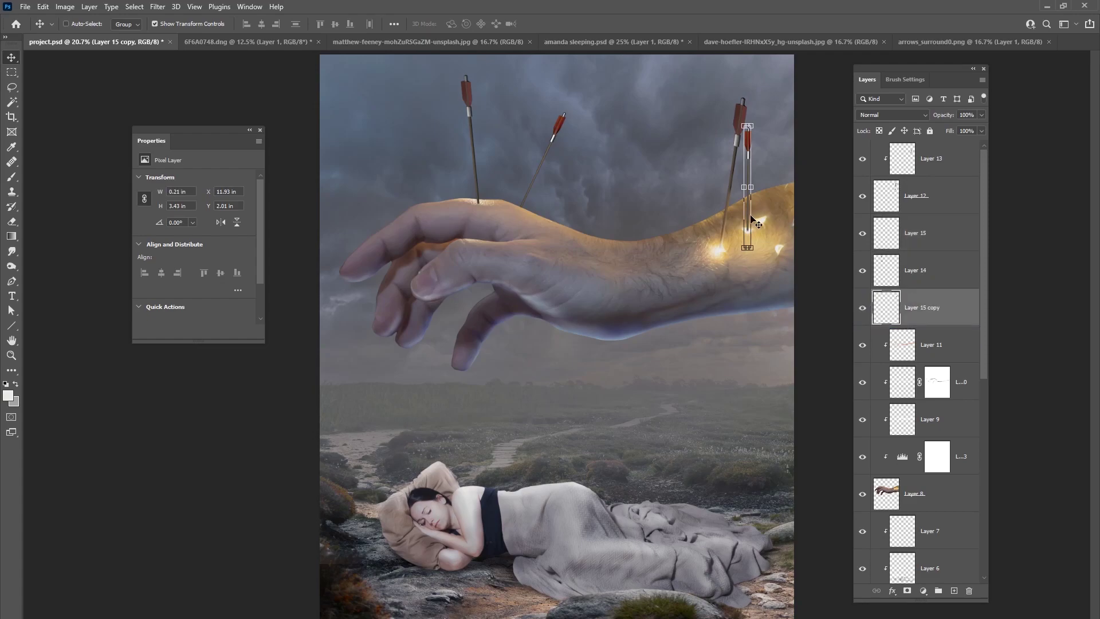
pyautogui.moveTo(771, 127); pyautogui.dragTo(719, 115)
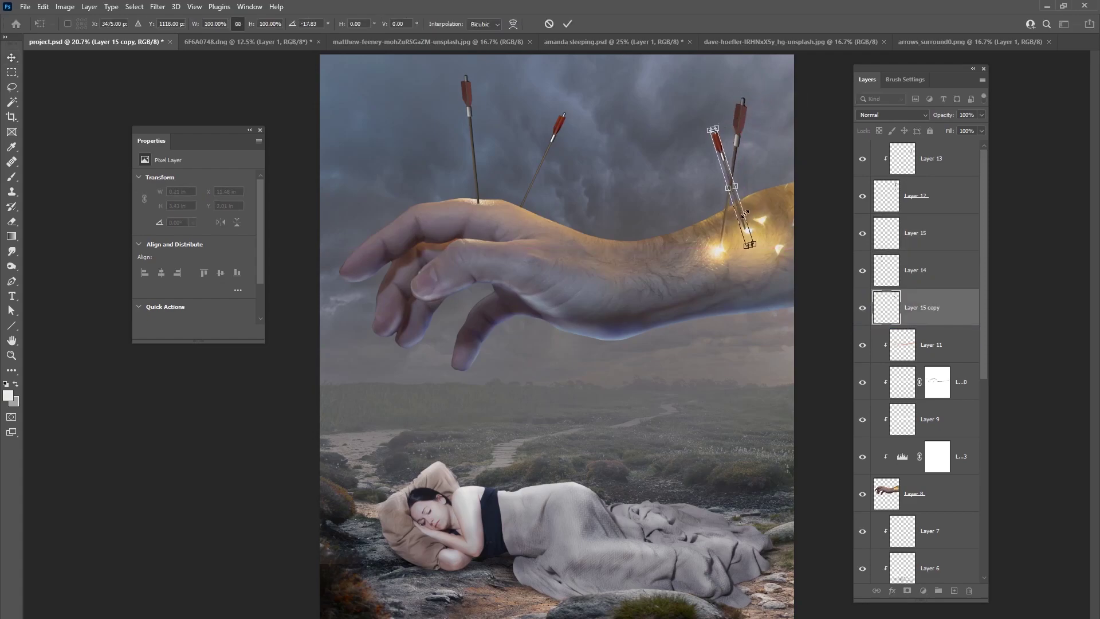
pyautogui.moveTo(737, 212); pyautogui.dragTo(738, 213)
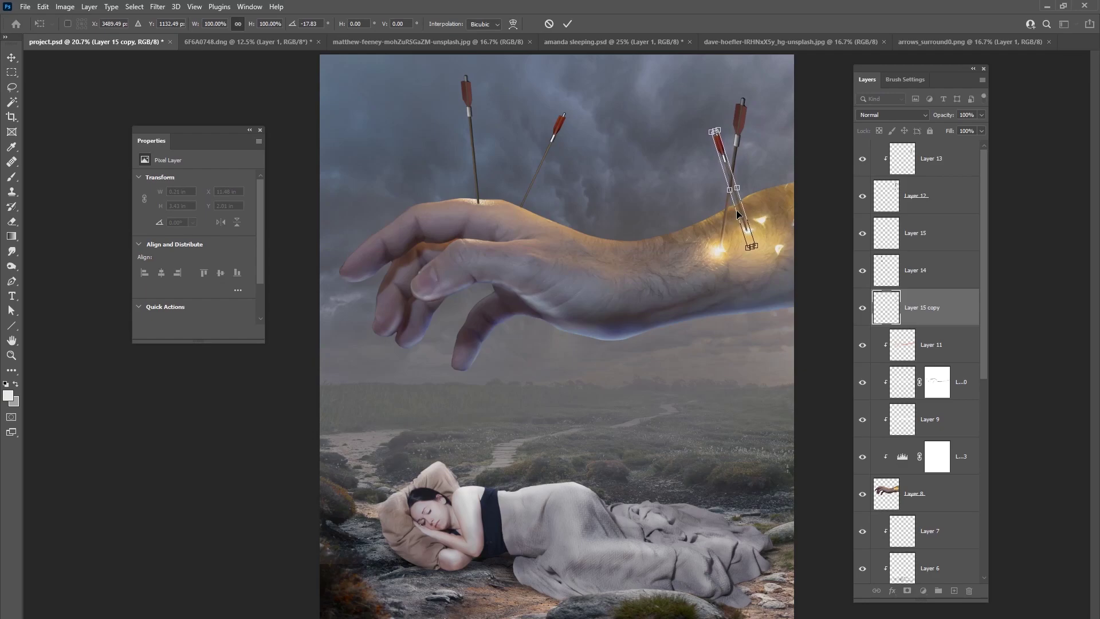
pyautogui.click(567, 24)
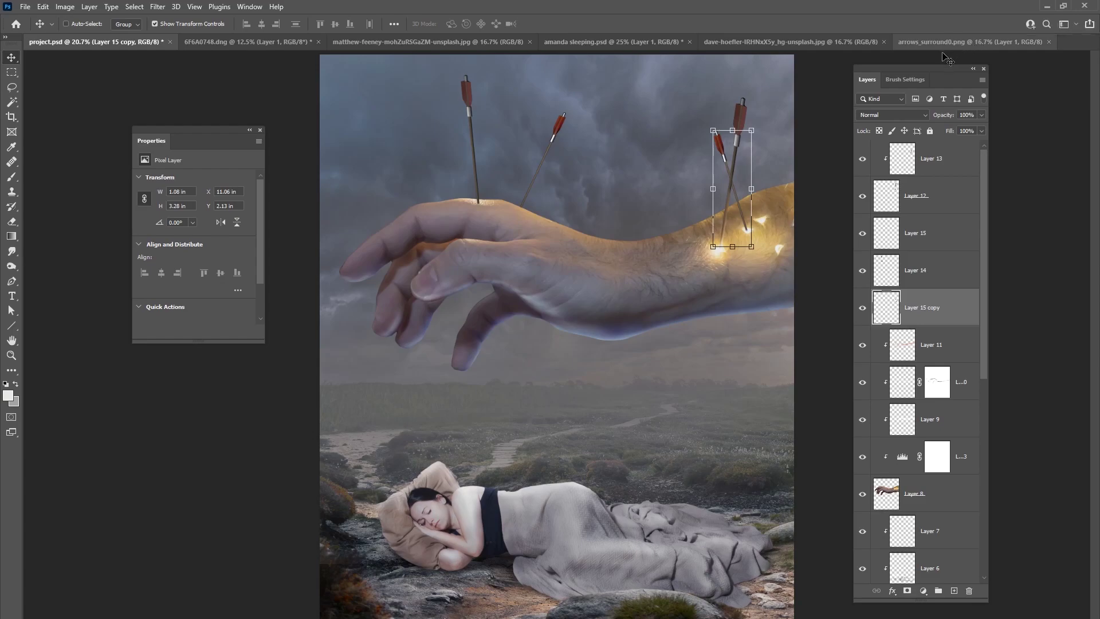
# - Clear the selection in arrows_surround0.png, lasso the right arrow of the upper-left pair, and paste it into project.psd
pyautogui.click(976, 40)
pyautogui.click(134, 6)
pyautogui.click(138, 29)
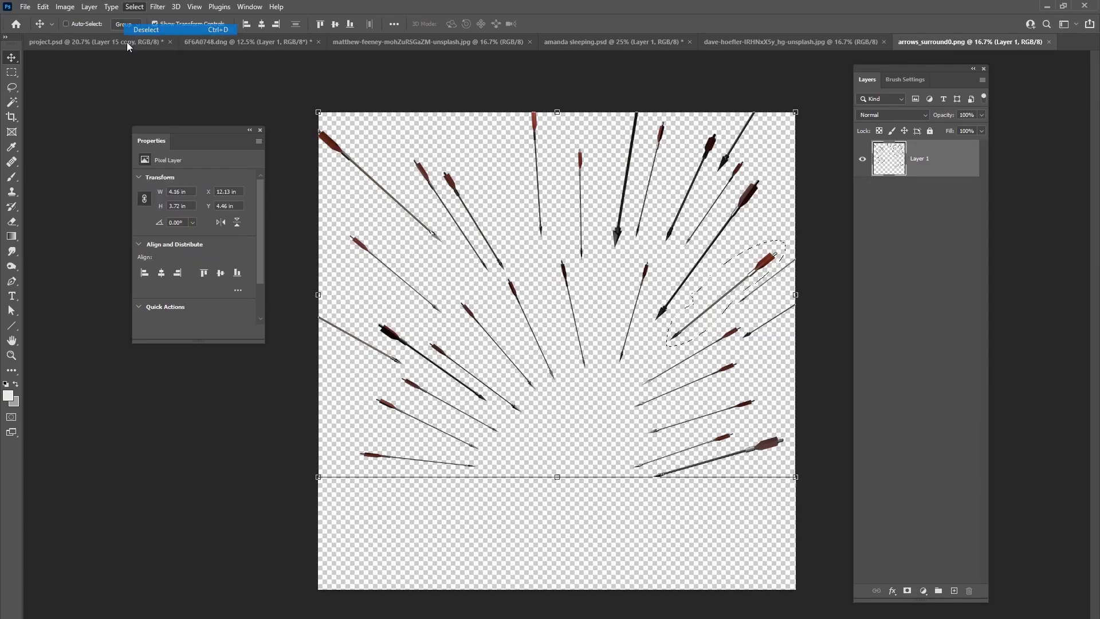
pyautogui.press('l')
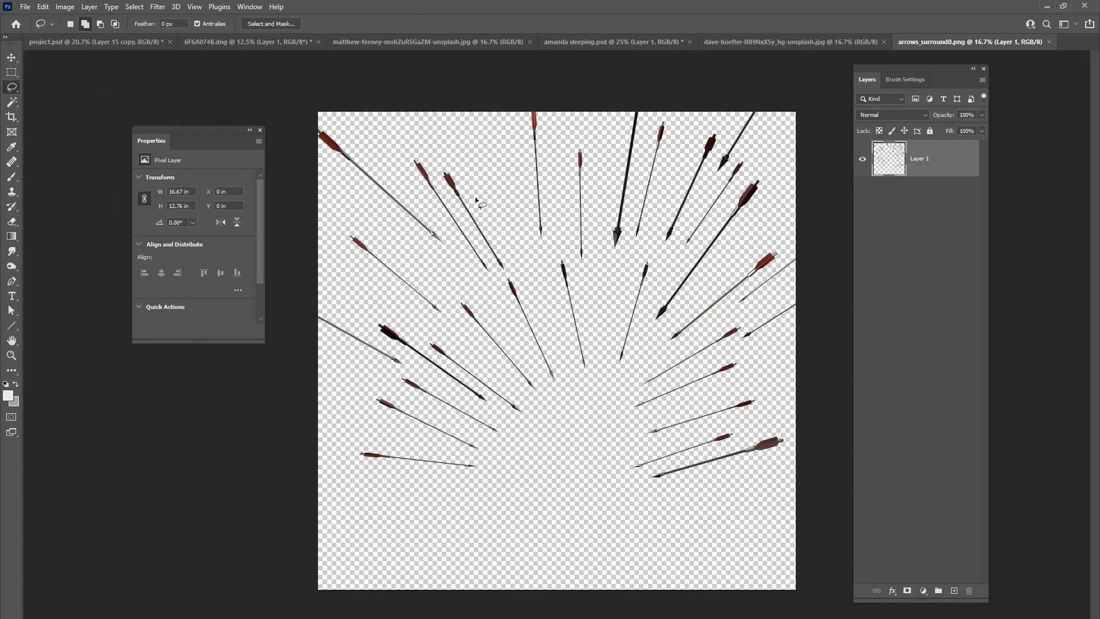
pyautogui.moveTo(462, 176)
pyautogui.mouseDown()
pyautogui.moveTo(446, 170)
pyautogui.moveTo(440, 189)
pyautogui.moveTo(505, 275)
pyautogui.moveTo(503, 232)
pyautogui.mouseUp()
pyautogui.click(95, 42)
pyautogui.hotkey('ctrl', 'v')
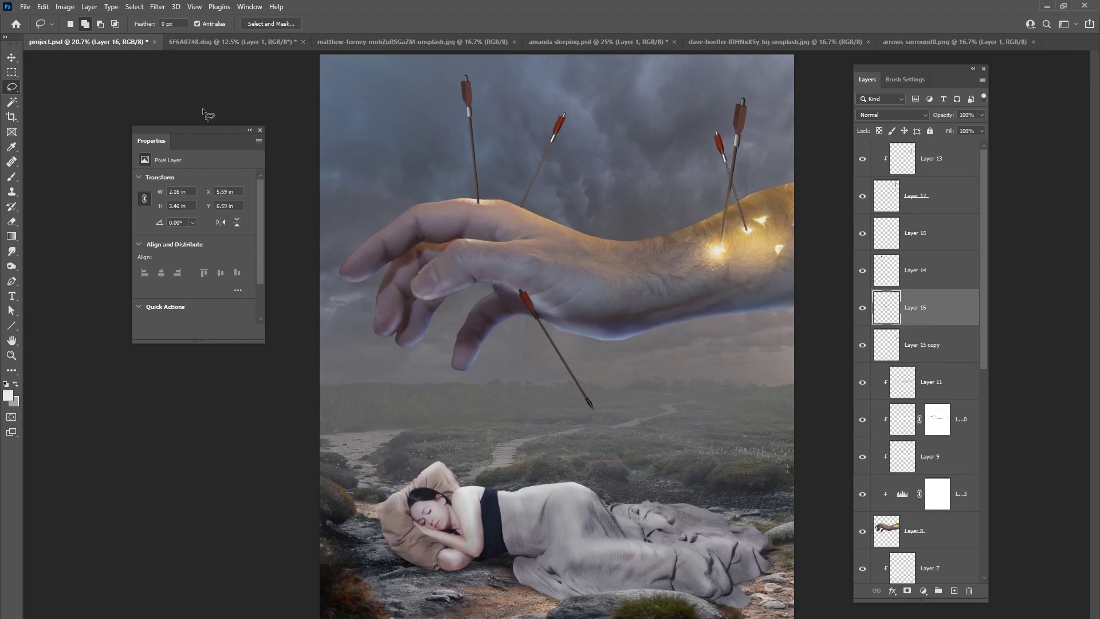
# - Place the Layer 16 arrow upright in the third glowing wound on the forearm, scaled to 80.32% and rotated 30.32°
pyautogui.press('v')
pyautogui.moveTo(554, 337); pyautogui.dragTo(735, 199)
pyautogui.moveTo(775, 152)
pyautogui.mouseDown()
pyautogui.moveTo(761, 175)
pyautogui.moveTo(784, 189)
pyautogui.moveTo(771, 155)
pyautogui.mouseUp()
pyautogui.moveTo(803, 129); pyautogui.dragTo(778, 150)
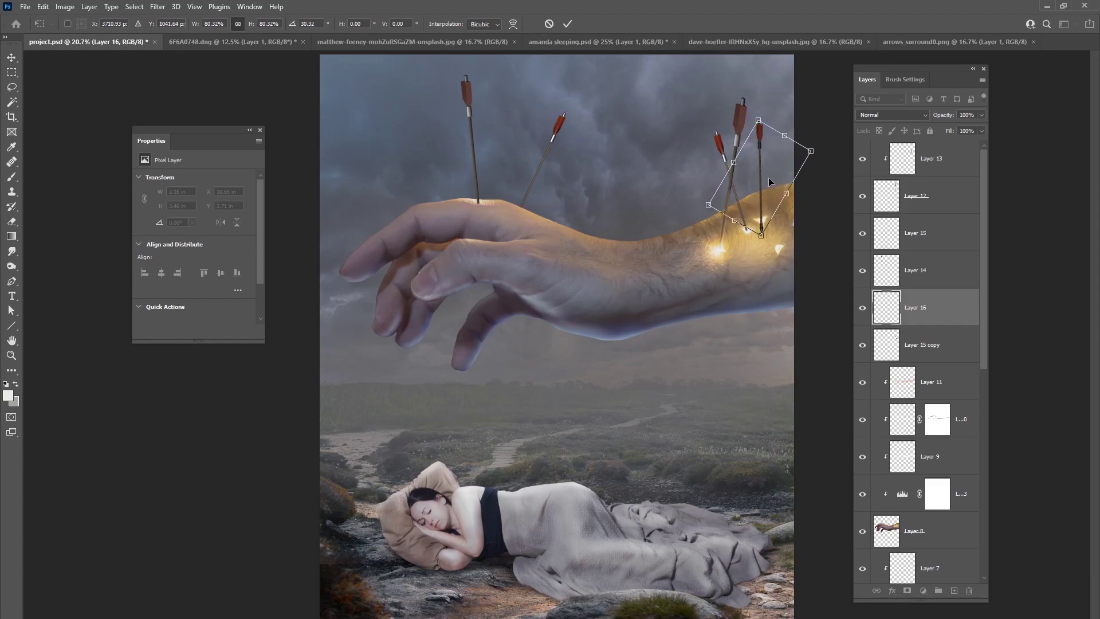
pyautogui.click(568, 23)
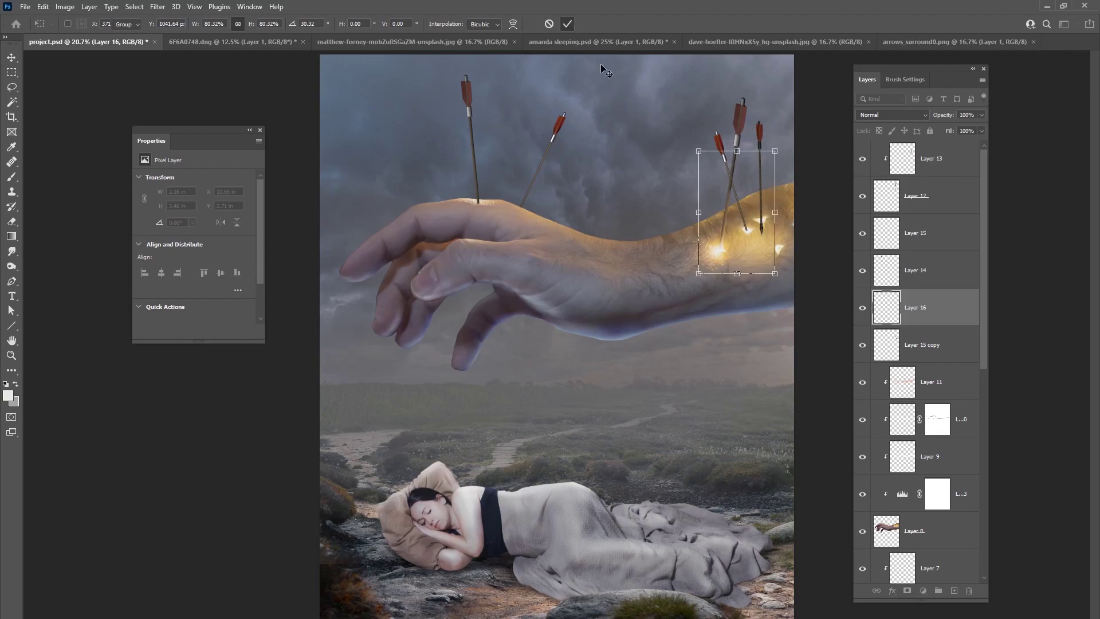
# - Mask out the tip of the Layer 16 arrow with a 51 px brush at 10% flow and apply the layer mask
pyautogui.click(907, 590)
pyautogui.press('b')
pyautogui.click(335, 23)
pyautogui.moveTo(336, 39); pyautogui.dragTo(337, 39)
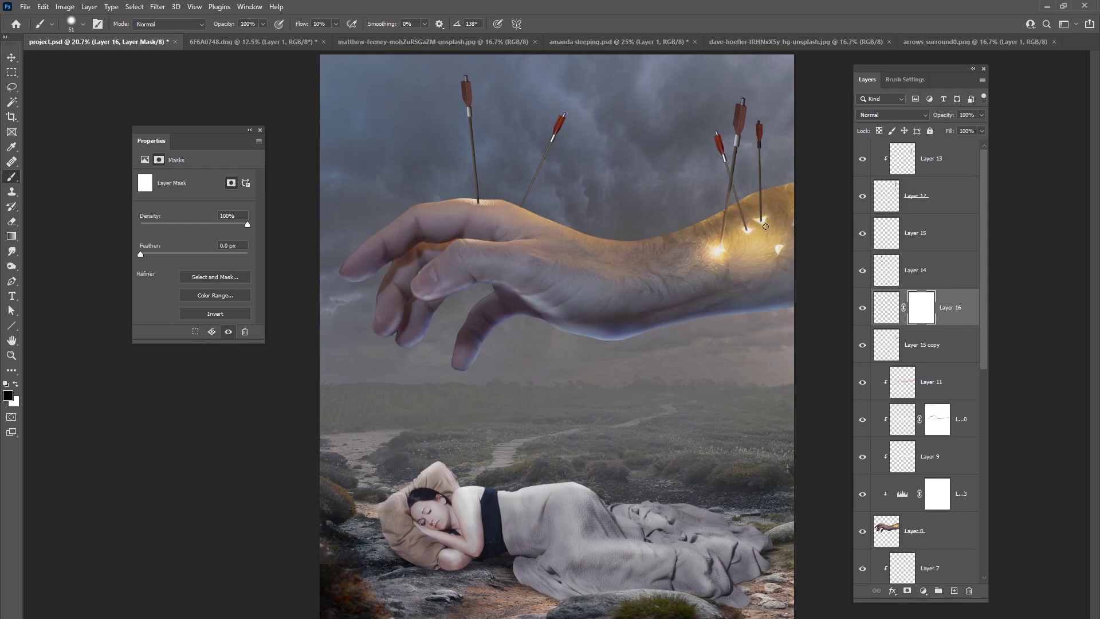
pyautogui.rightClick(925, 312)
pyautogui.click(951, 338)
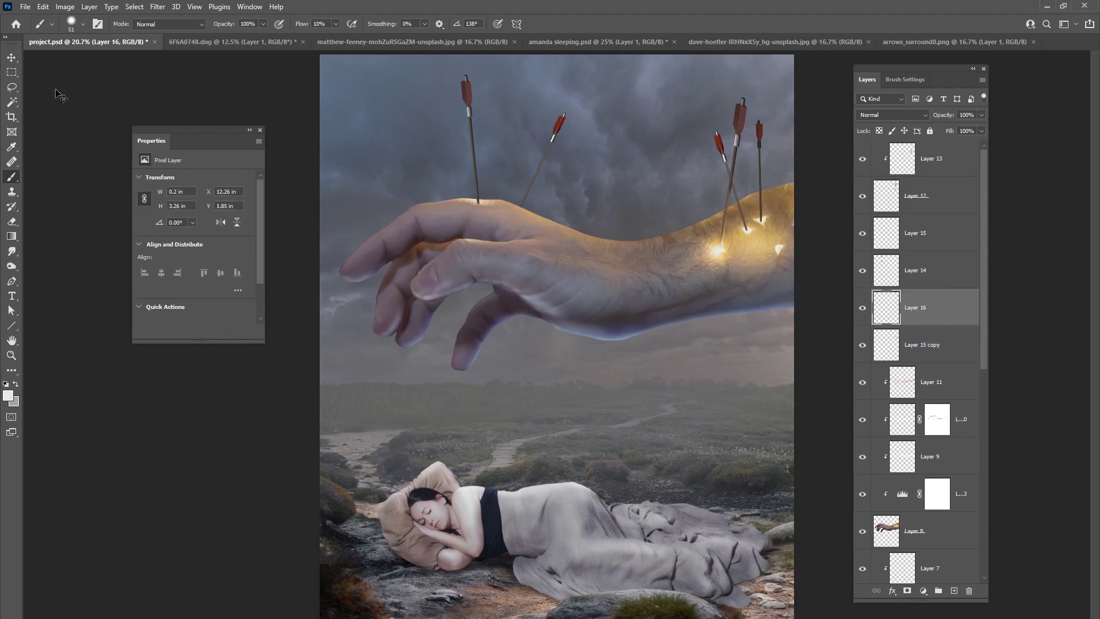
# - Duplicate the Layer 16 arrow and tilt the copy into the glowing wound nearest the canvas edge
pyautogui.hotkey('ctrl', 'j')
pyautogui.press('v')
pyautogui.moveTo(763, 169); pyautogui.dragTo(779, 192)
pyautogui.moveTo(792, 142); pyautogui.dragTo(800, 179)
pyautogui.click(567, 23)
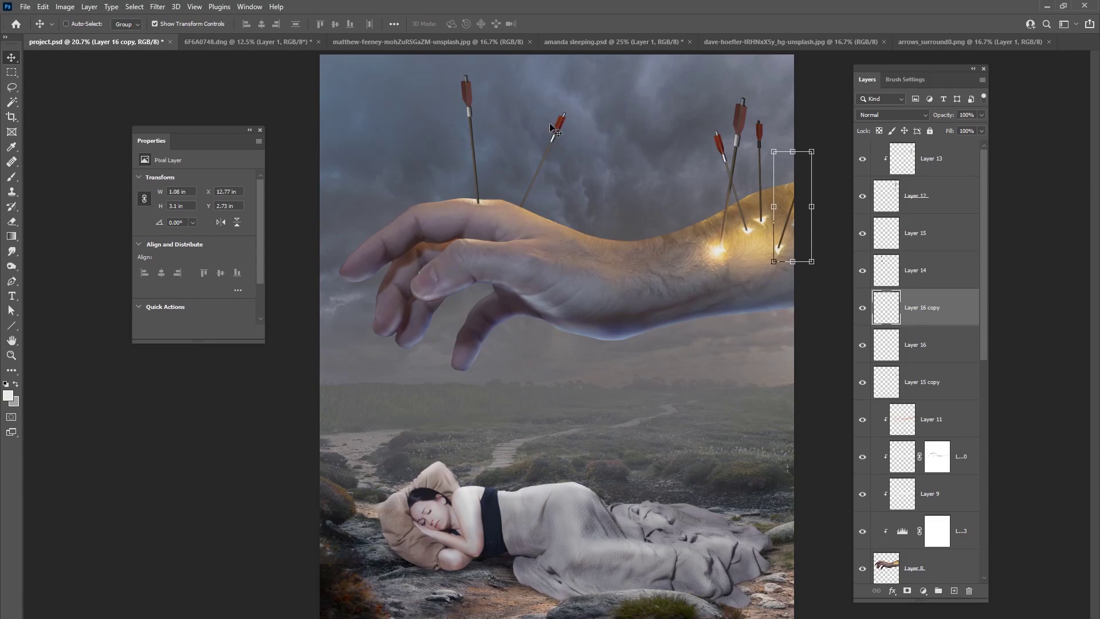
# - Clear the selection in arrows_surround0.png, lasso the small near-vertical arrow at the upper middle, and paste it into project.psd
pyautogui.click(951, 42)
pyautogui.click(134, 7)
pyautogui.click(136, 19)
pyautogui.click(12, 87)
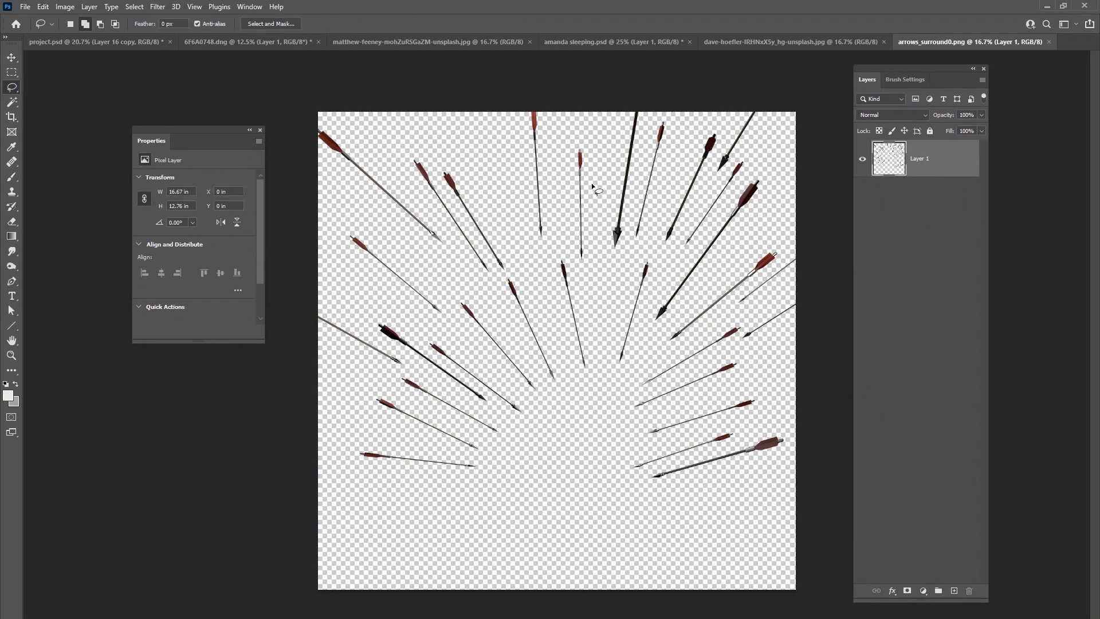
pyautogui.moveTo(576, 263)
pyautogui.mouseDown()
pyautogui.moveTo(596, 249)
pyautogui.moveTo(597, 182)
pyautogui.mouseUp()
pyautogui.click(96, 42)
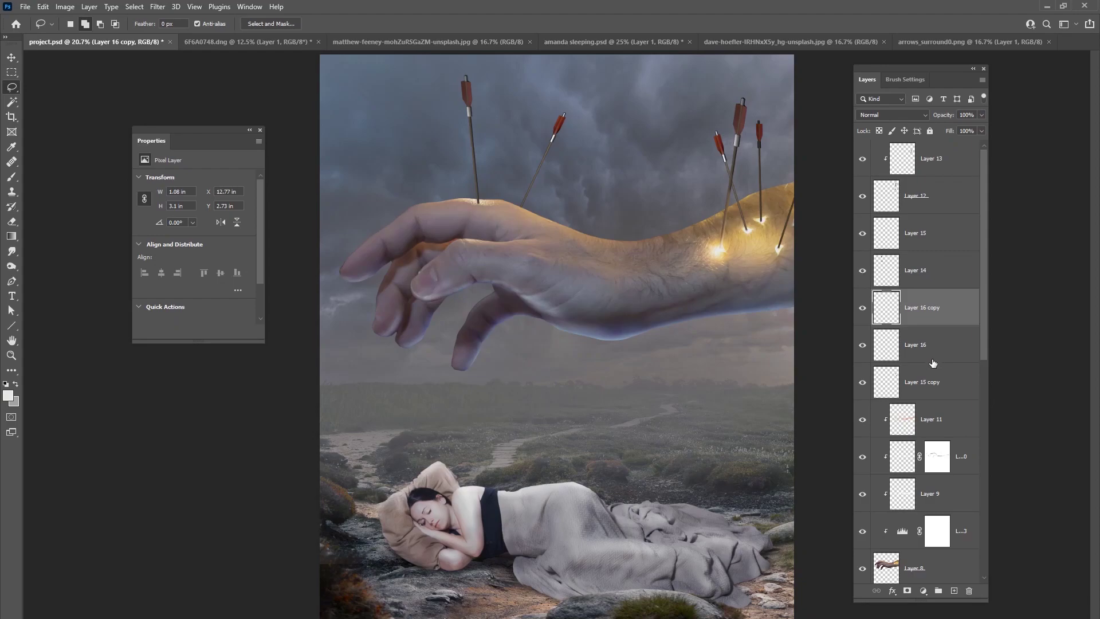
pyautogui.hotkey('ctrl', 'v')
# - Move the Layer 17 arrow over the fingers, rotate it about -15°, and mask out the part overlapping the hand
pyautogui.click(13, 57)
pyautogui.moveTo(567, 285)
pyautogui.mouseDown()
pyautogui.moveTo(413, 121)
pyautogui.moveTo(394, 124)
pyautogui.mouseUp()
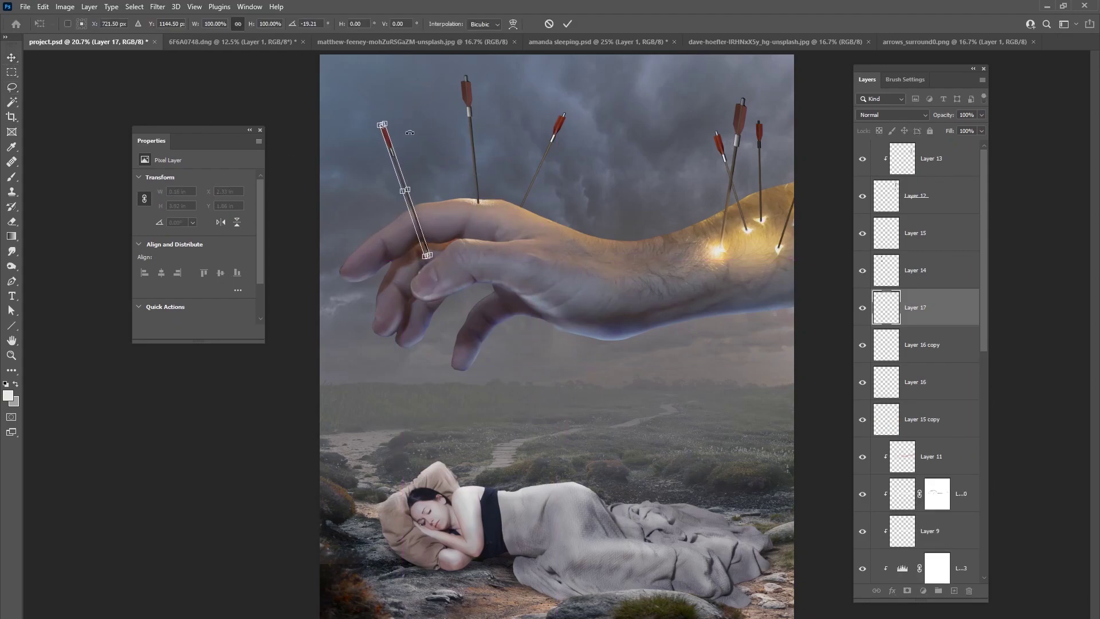
pyautogui.moveTo(415, 220); pyautogui.dragTo(442, 213)
pyautogui.click(567, 24)
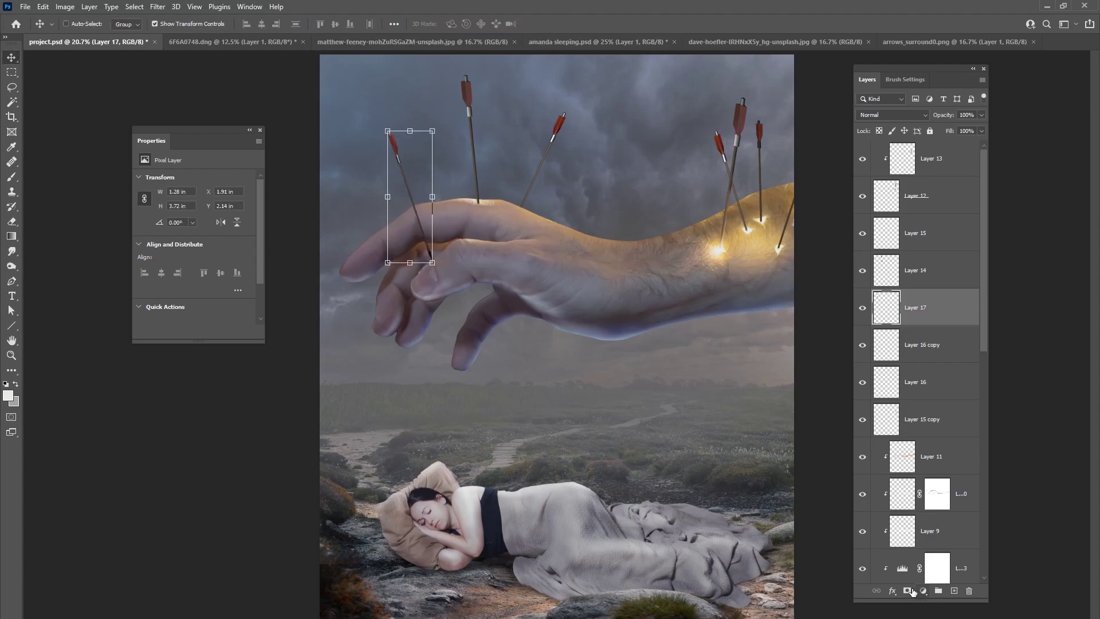
pyautogui.click(908, 591)
pyautogui.click(12, 177)
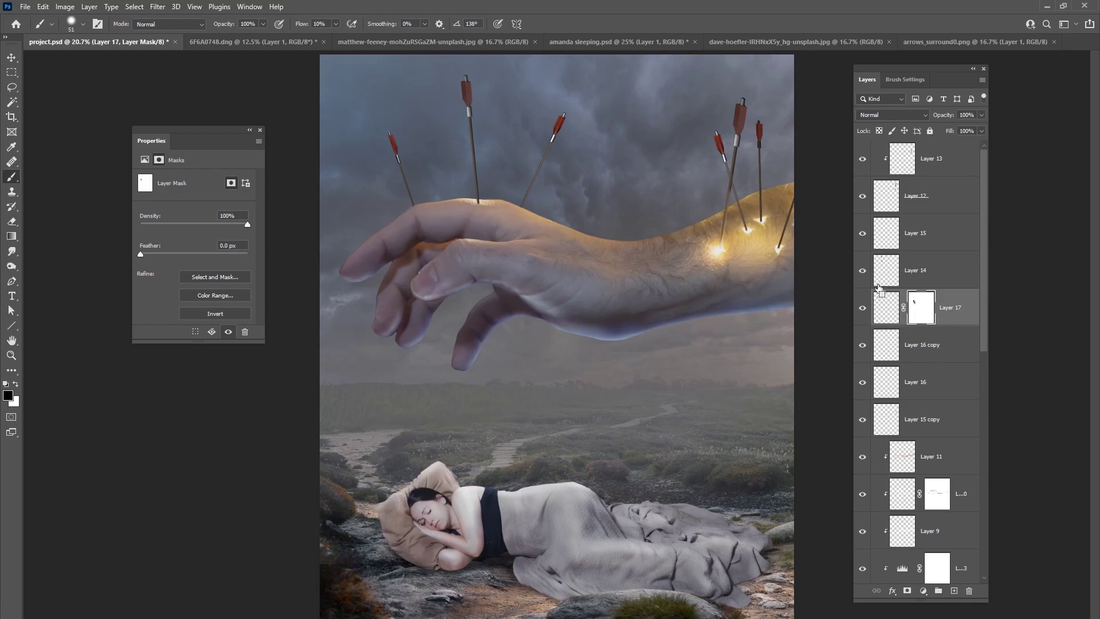
# - Paste the arrow again and stand it between the two arrows on the back of the hand, its tip leaning slightly towards the fingers
pyautogui.hotkey('ctrl', 'v')
pyautogui.press('v')
pyautogui.moveTo(560, 312); pyautogui.dragTo(545, 127)
pyautogui.hotkey('ctrl', 't')
pyautogui.moveTo(496, 184); pyautogui.dragTo(507, 185)
pyautogui.click(567, 24)
# - Add a mask to Layer 18 and paint out the arrow's lower shaft where it overlaps the hand
pyautogui.click(12, 176)
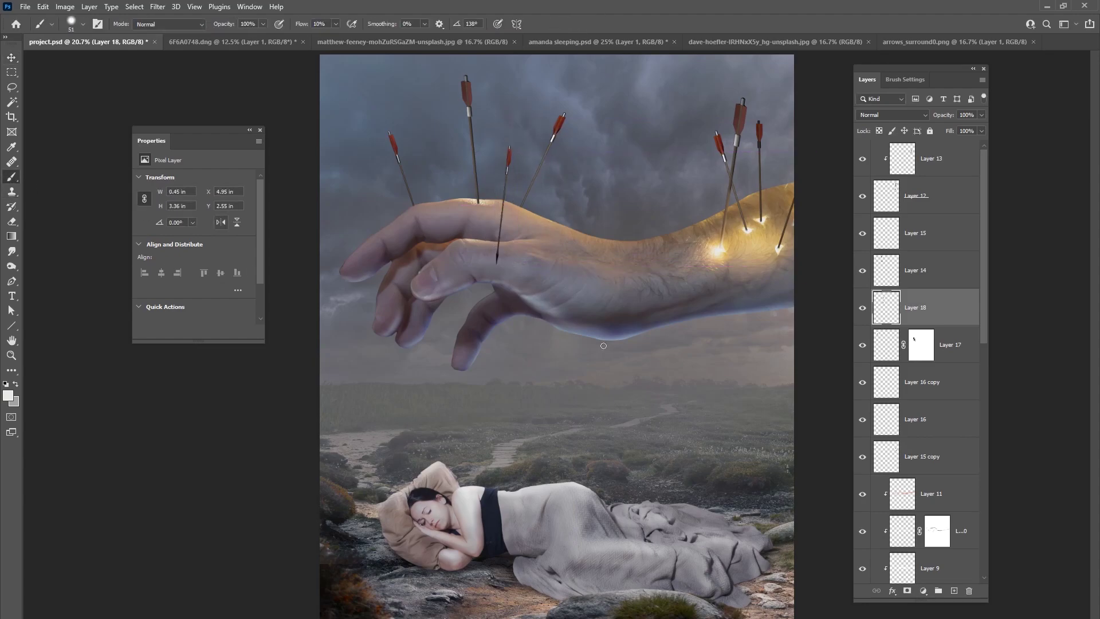
pyautogui.click(907, 590)
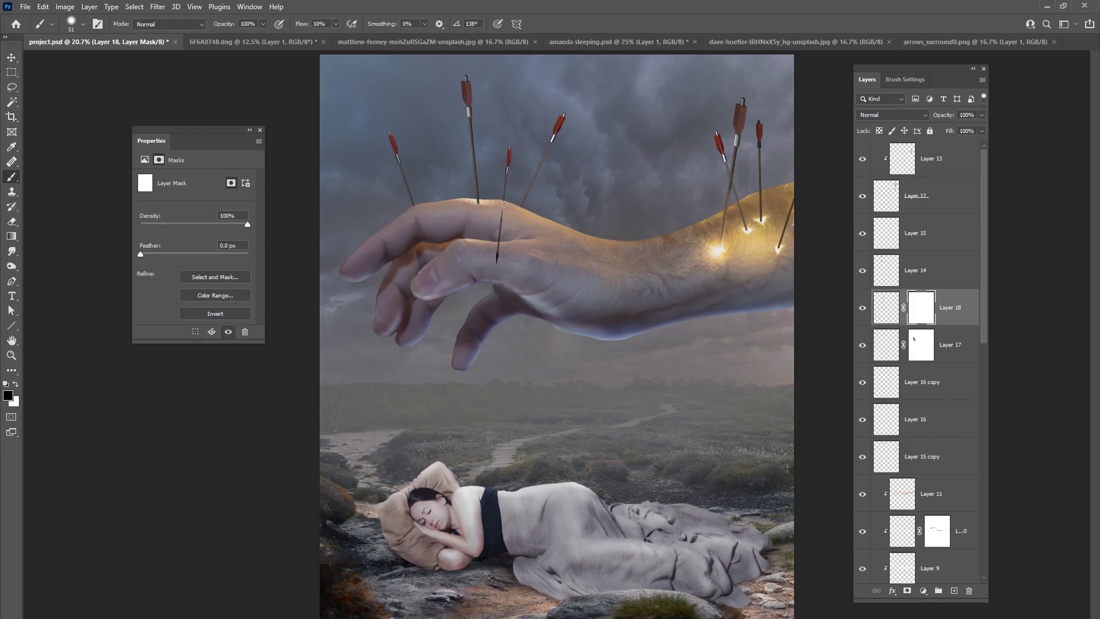
pyautogui.moveTo(504, 214); pyautogui.dragTo(503, 220)
# - Paste a third copy of the arrow and tilt it into the top of the wrist with its tip towards the forearm
pyautogui.hotkey('ctrl', 'v')
pyautogui.press('v')
pyautogui.moveTo(560, 323); pyautogui.dragTo(605, 106)
pyautogui.moveTo(610, 167); pyautogui.dragTo(608, 174)
pyautogui.click(567, 24)
pyautogui.moveTo(622, 229); pyautogui.dragTo(622, 230)
# - Try masking out the tip of the Layer 19 arrow with a 55 px brush, and delete the mask
pyautogui.click(907, 590)
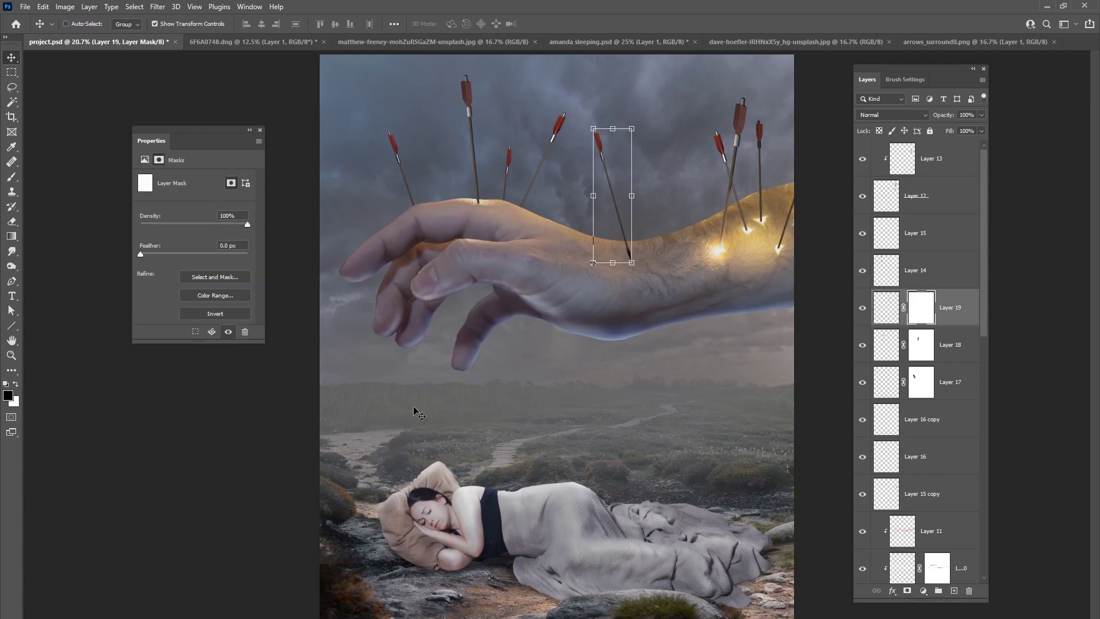
pyautogui.click(12, 177)
pyautogui.rightClick(668, 258)
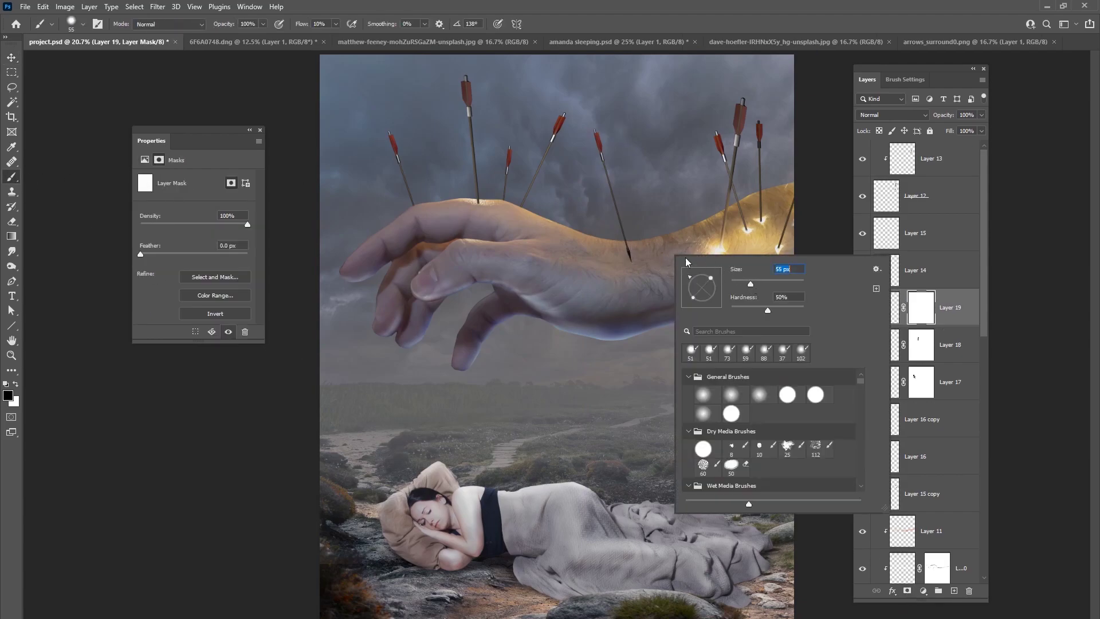
pyautogui.moveTo(635, 253); pyautogui.dragTo(638, 251)
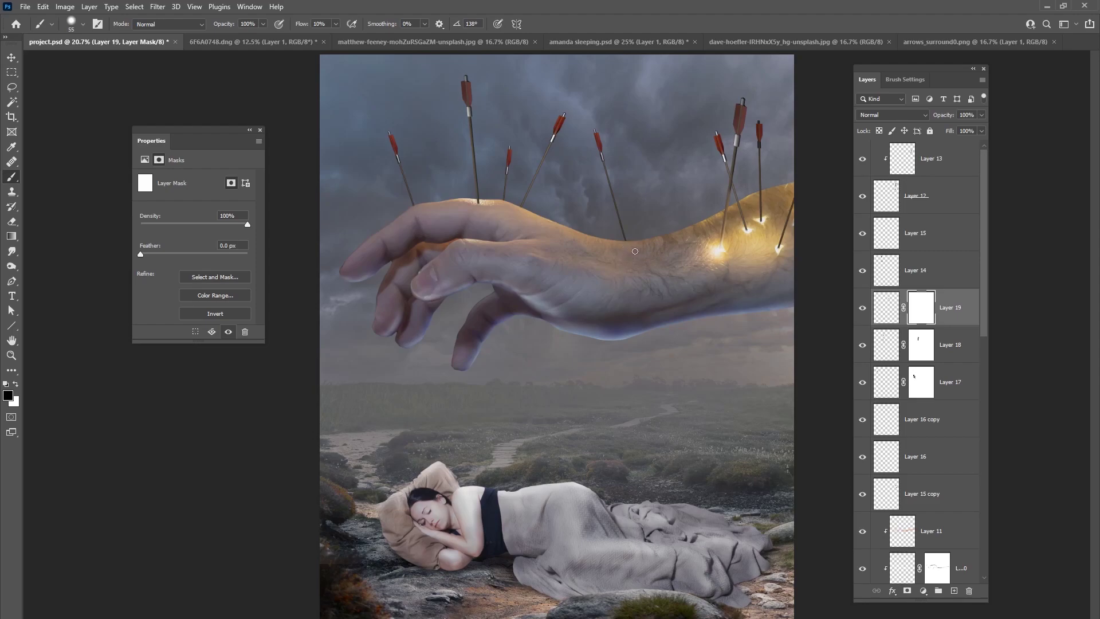
pyautogui.rightClick(920, 307)
pyautogui.click(945, 326)
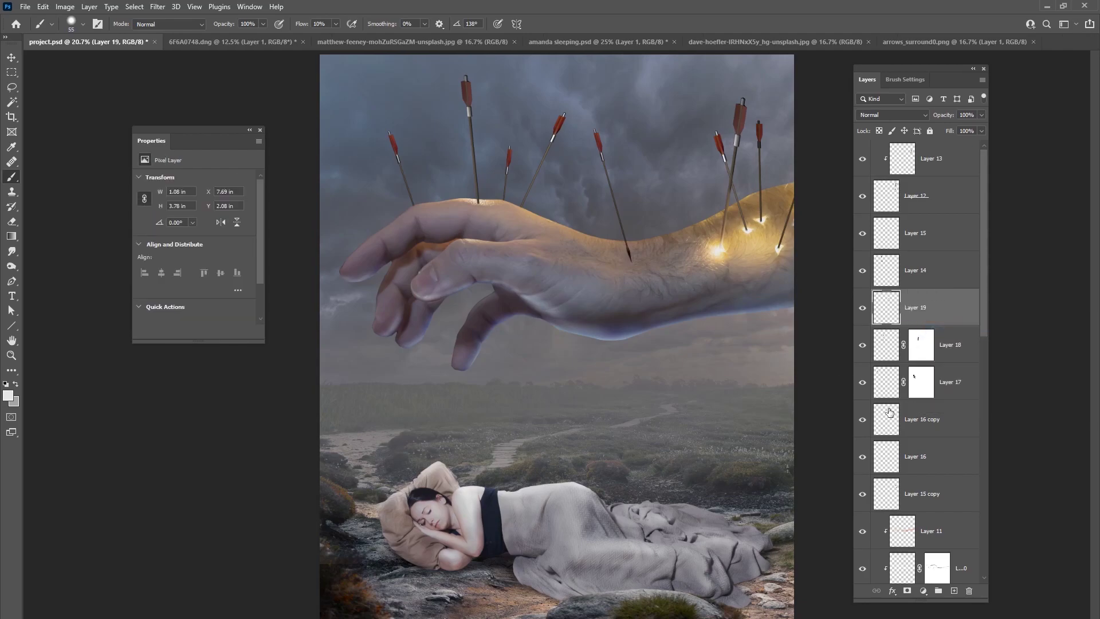
# - Mask out only the tip of the Layer 19 arrow, then move it slightly deeper into the wrist and rotate it 1.64°
pyautogui.click(907, 590)
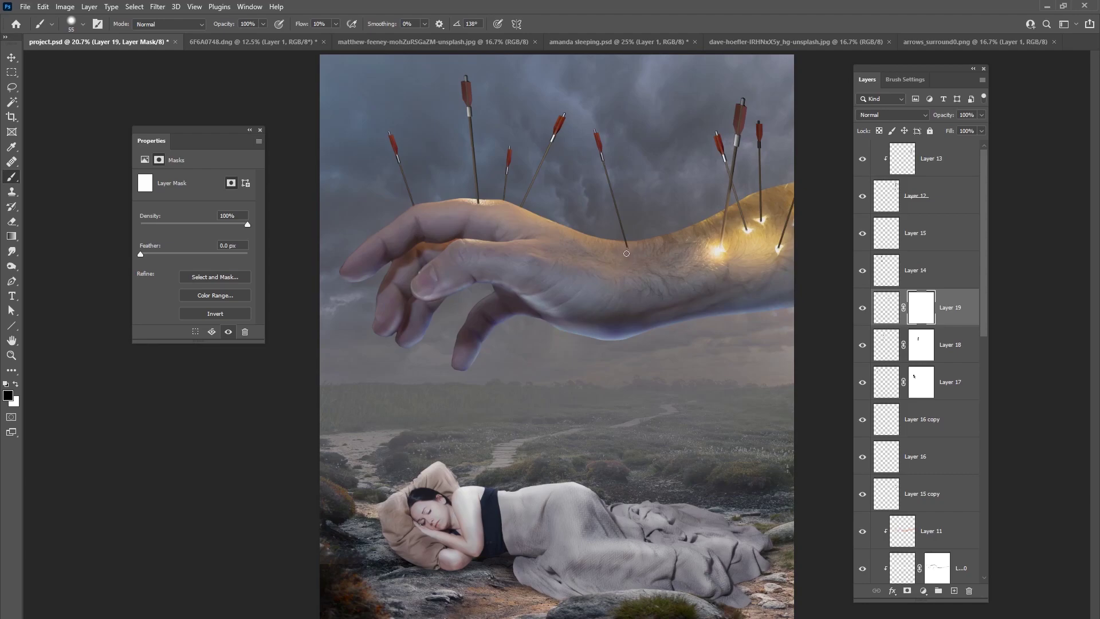
pyautogui.click(620, 264)
pyautogui.press('v')
pyautogui.moveTo(618, 201); pyautogui.dragTo(617, 212)
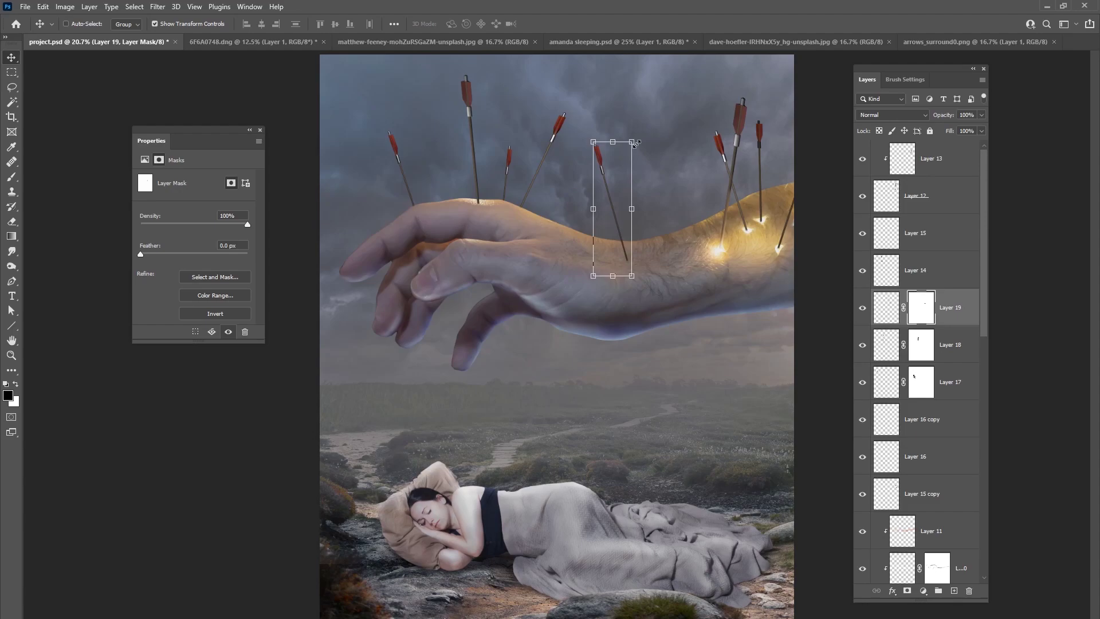
pyautogui.moveTo(645, 135); pyautogui.dragTo(659, 118)
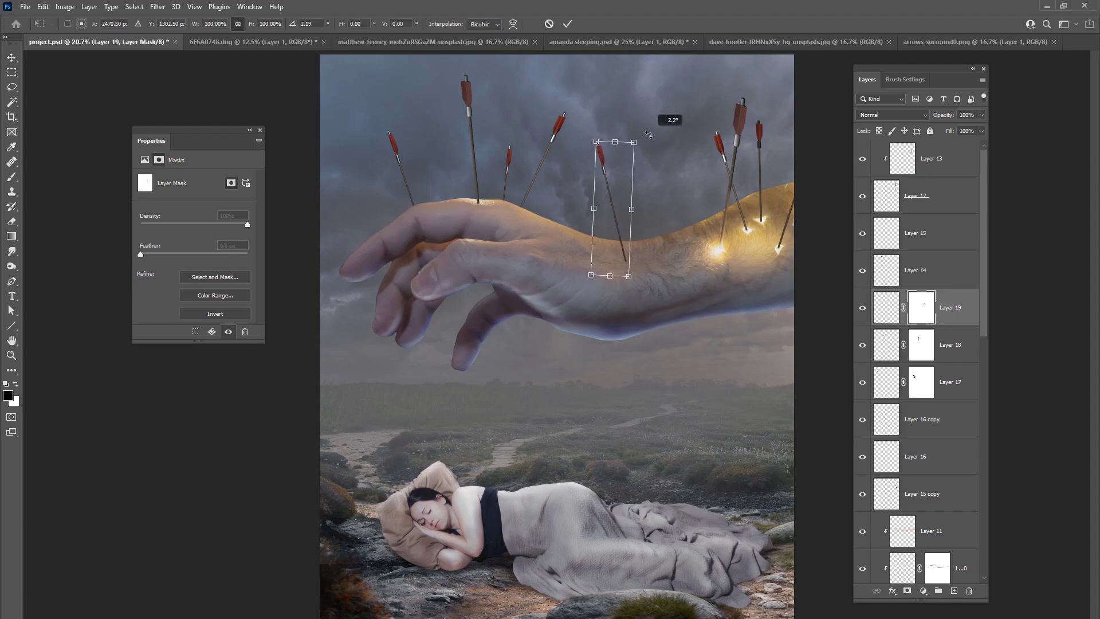
pyautogui.click(568, 24)
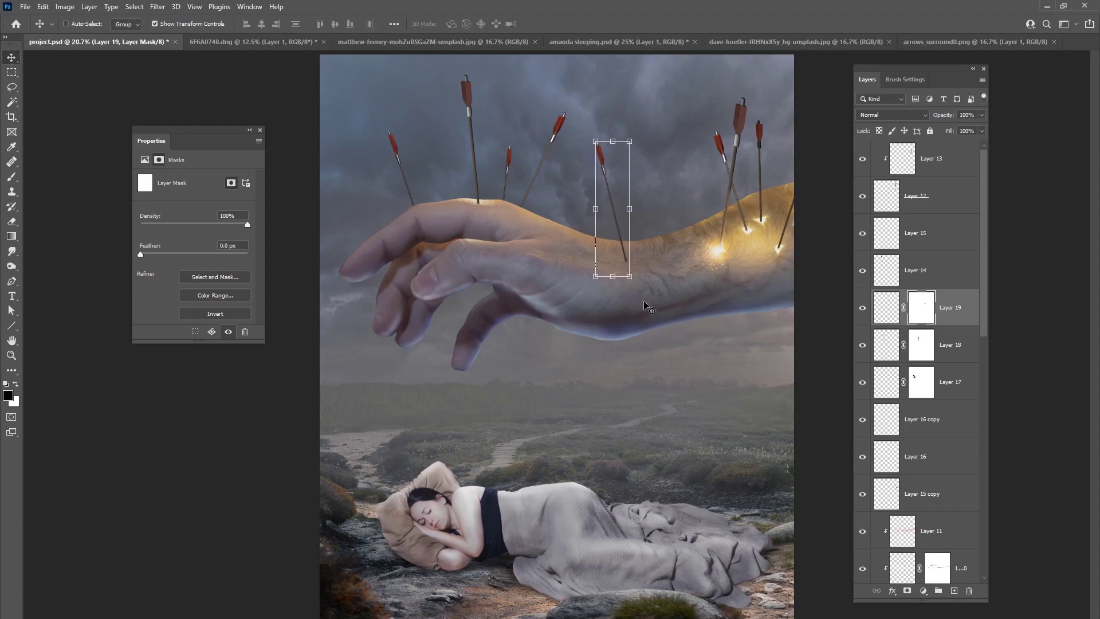
# - Group the arrow layers from Layer 15 down to Layer 15 copy, and toggle the group's visibility to check its contents
pyautogui.click(864, 198)
pyautogui.click(865, 197)
pyautogui.click(969, 234)
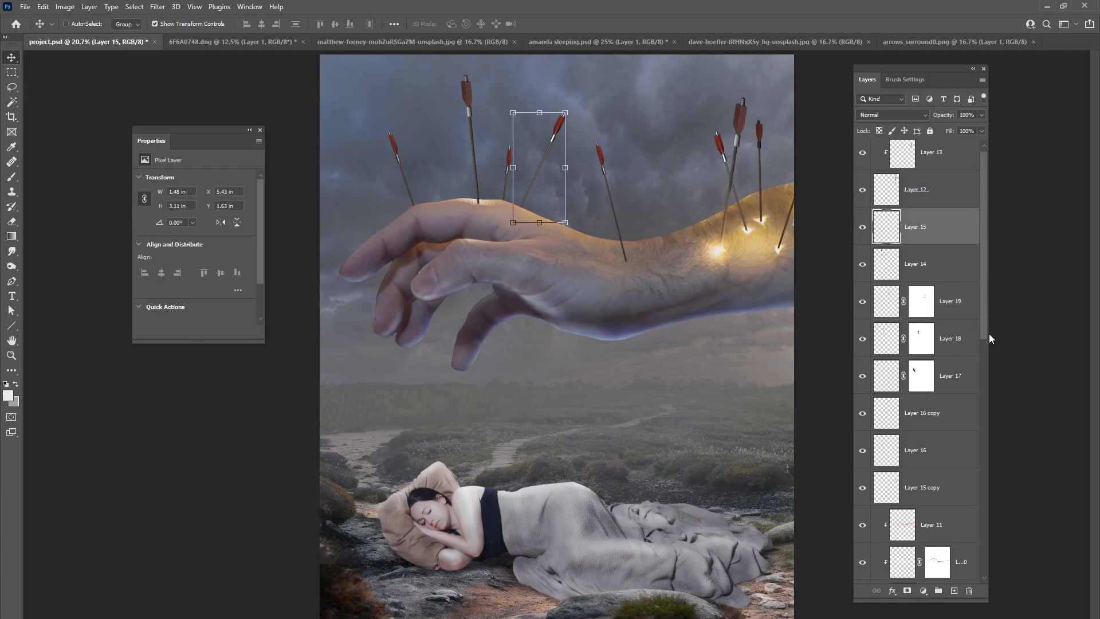
pyautogui.scroll(-2, 988, 329)
pyautogui.keyDown('shift'); pyautogui.click(910, 414); pyautogui.keyUp('shift')
pyautogui.hotkey('ctrl', 'g')
pyautogui.click(862, 166)
pyautogui.click(863, 165)
pyautogui.click(862, 166)
pyautogui.click(862, 166)
# - Create a new layer above Group 1, clip it to the group, and activate the Brush tool
pyautogui.click(954, 590)
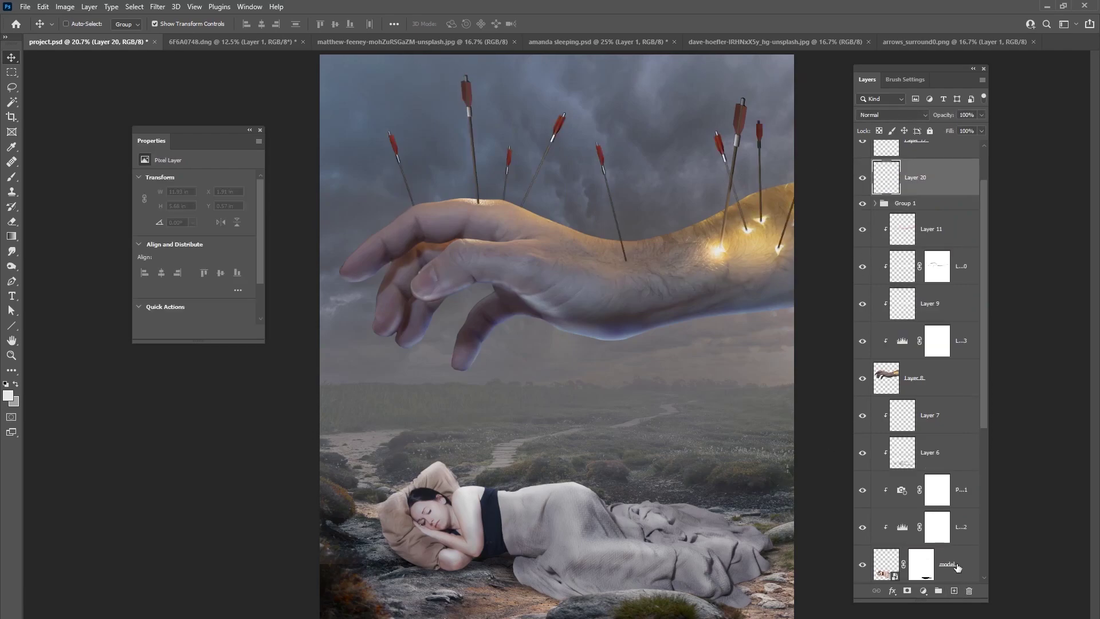
pyautogui.hotkey('ctrl', 'alt', 'g')
pyautogui.click(11, 177)
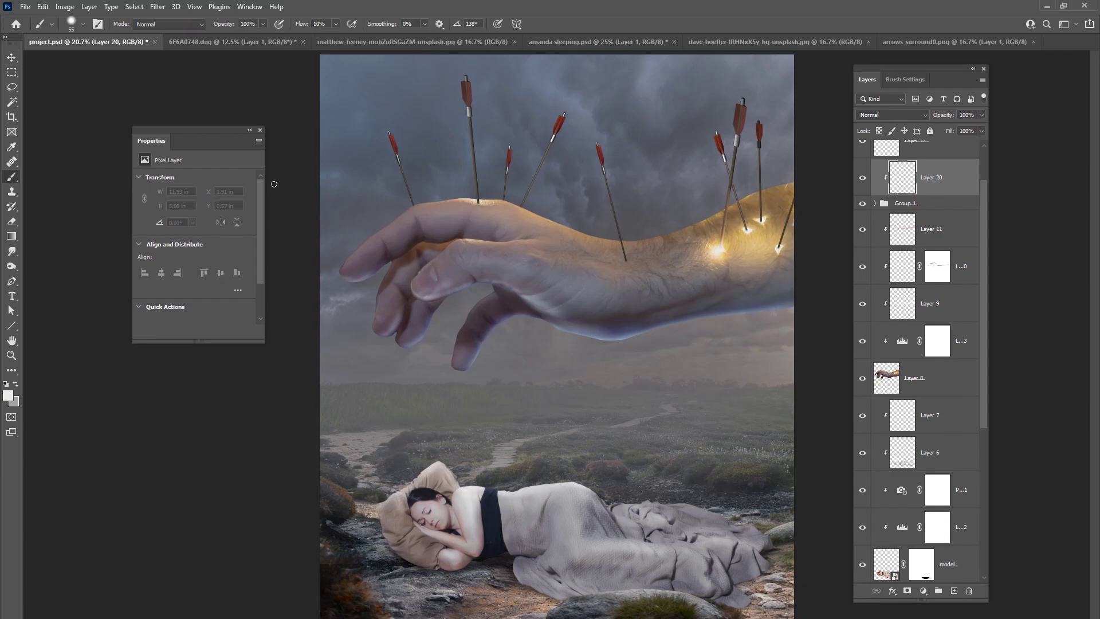
# - Try painting a pale yellow sampled from the wound glow over an arrow's end, and undo the stroke
pyautogui.keyDown('alt'); pyautogui.click(751, 222); pyautogui.keyUp('alt')
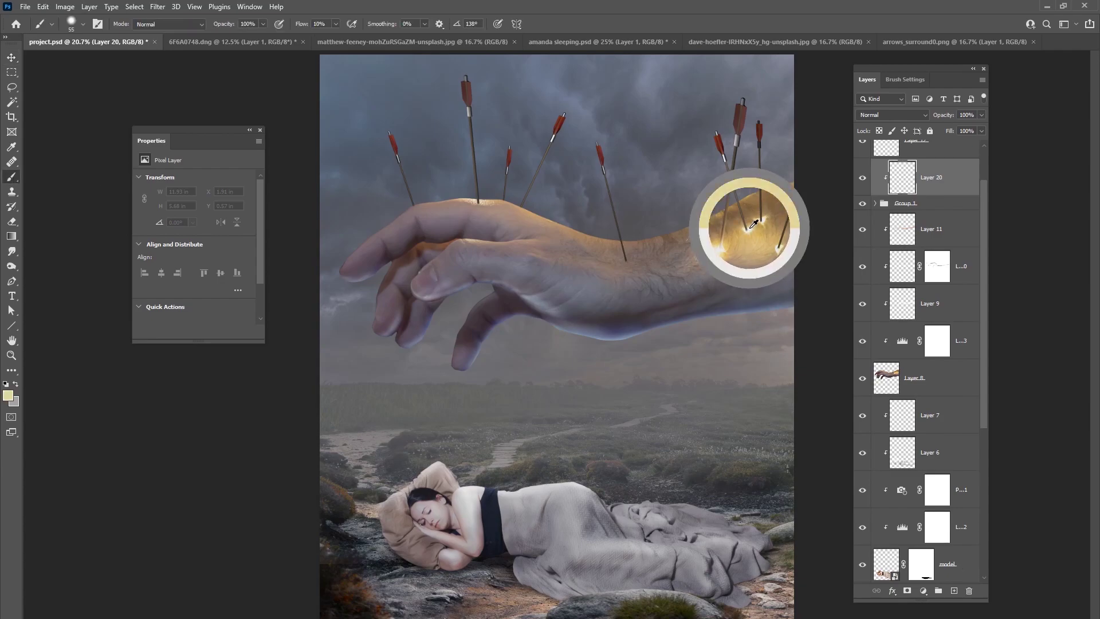
pyautogui.moveTo(748, 233); pyautogui.dragTo(746, 229)
pyautogui.hotkey('ctrl', 'z')
# - Lower the brush flow to 4%, sample the bright wound colour, and paint light onto the arrow ends in the glowing wounds
pyautogui.click(336, 23)
pyautogui.moveTo(336, 36); pyautogui.dragTo(333, 37)
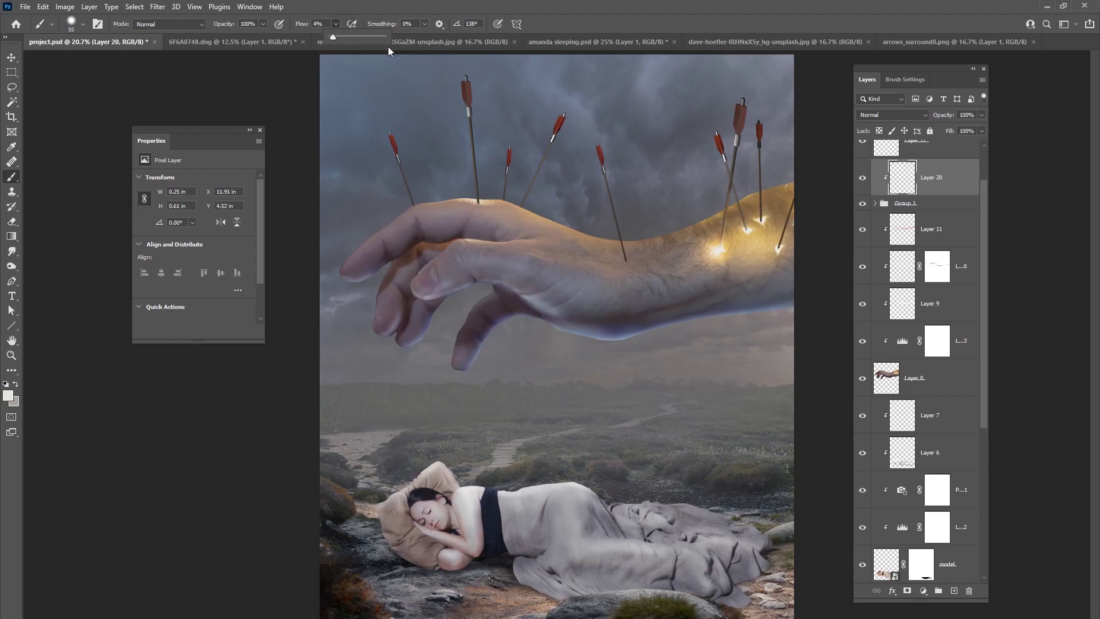
pyautogui.keyDown('alt'); pyautogui.click(764, 220); pyautogui.keyUp('alt')
pyautogui.moveTo(762, 220); pyautogui.dragTo(762, 210)
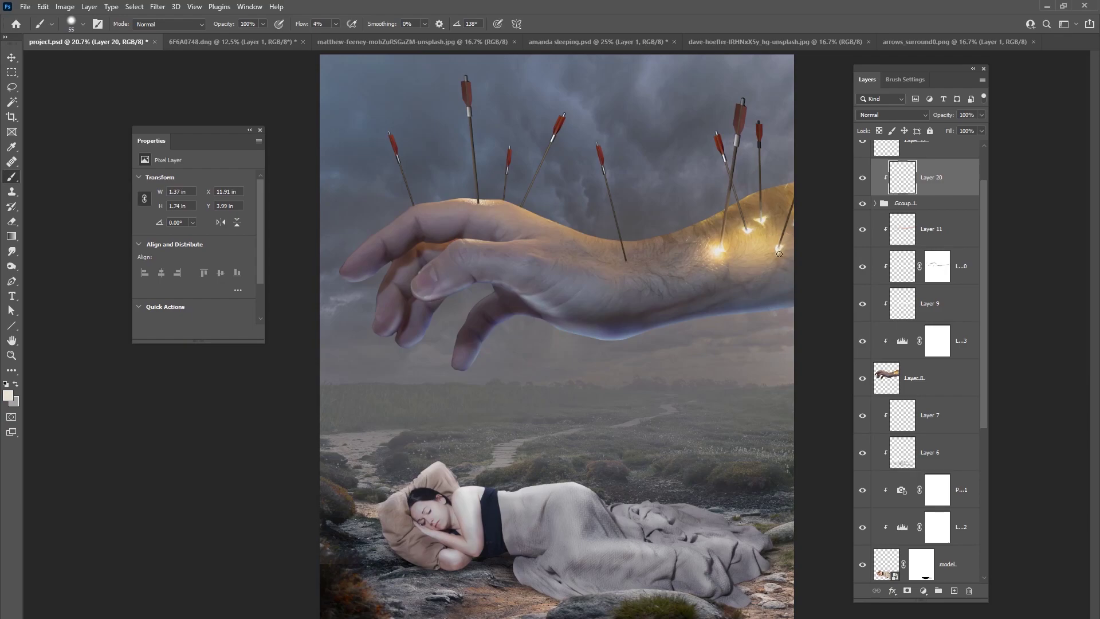
# - Paint faint sampled light onto the lower shafts of the wrist arrow and the arrows on the back of the hand
pyautogui.moveTo(629, 263); pyautogui.dragTo(623, 245)
pyautogui.keyDown('alt'); pyautogui.click(744, 217); pyautogui.keyUp('alt')
pyautogui.moveTo(526, 212); pyautogui.dragTo(524, 200)
pyautogui.moveTo(479, 204); pyautogui.dragTo(475, 195)
# - Set the foreground colour to a warm light orange and brush it along the shafts of the hand and wrist arrows
pyautogui.click(8, 395)
pyautogui.click(235, 403)
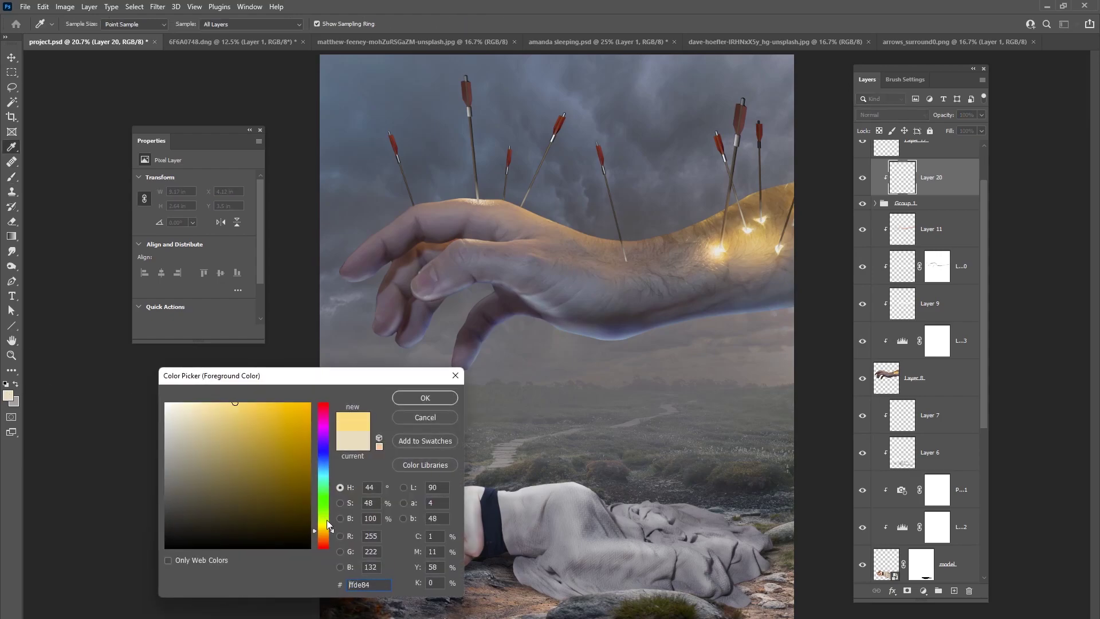
pyautogui.click(326, 536)
pyautogui.click(426, 397)
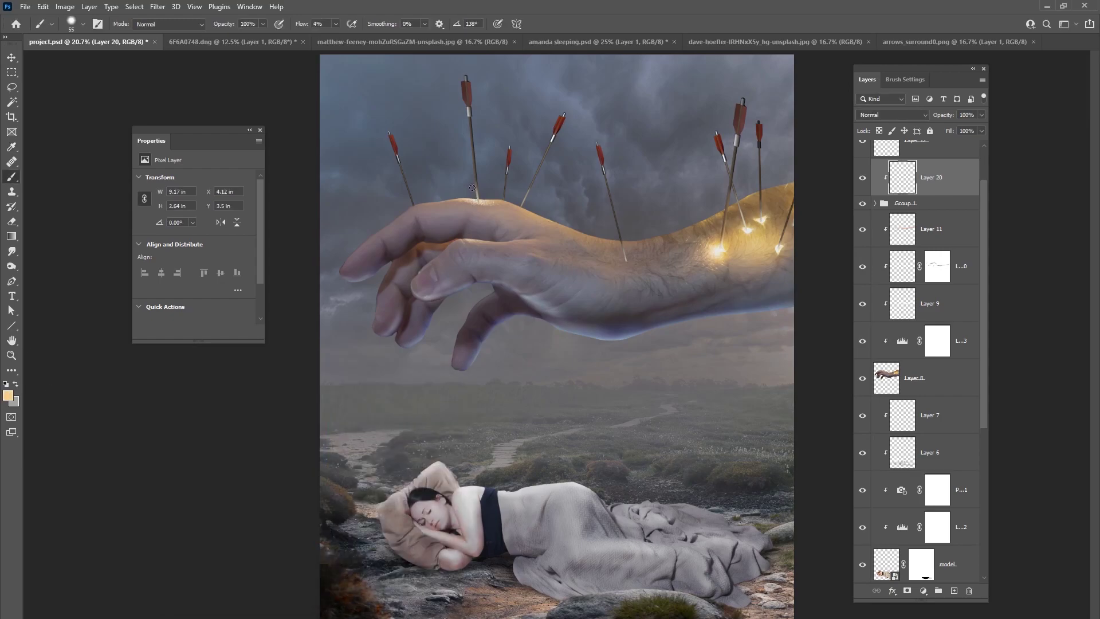
pyautogui.moveTo(474, 166); pyautogui.dragTo(467, 147)
pyautogui.moveTo(623, 270); pyautogui.dragTo(619, 243)
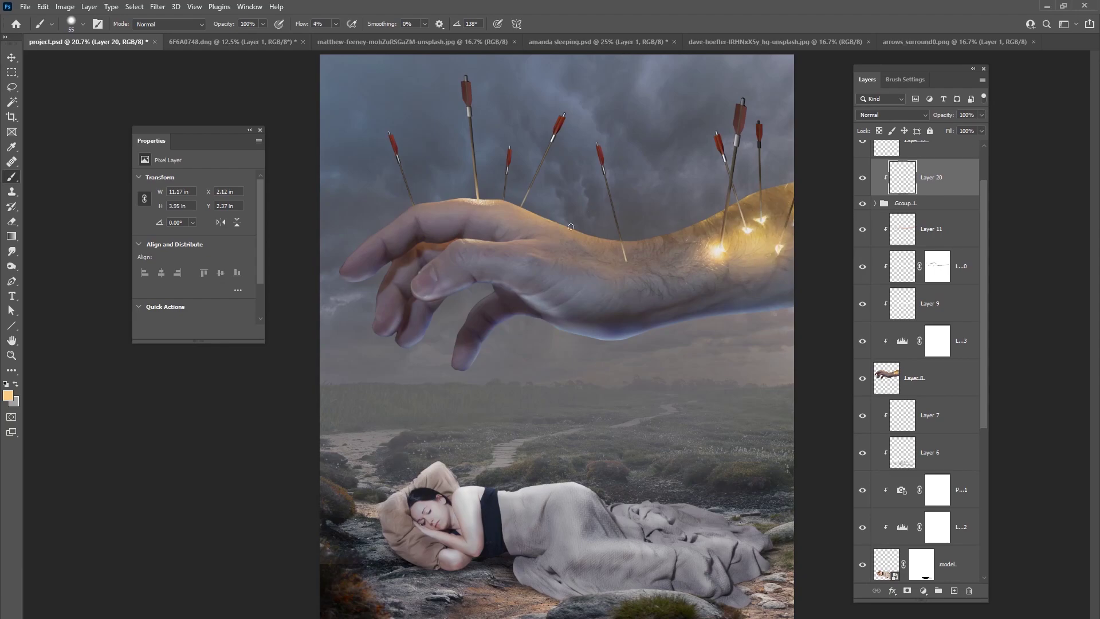
# - Compare the hand and arrows with and without the light painted on Layer 20 and Layer 11
pyautogui.click(862, 178)
pyautogui.click(863, 178)
pyautogui.click(862, 179)
pyautogui.click(862, 179)
pyautogui.click(864, 230)
pyautogui.click(863, 230)
# - Make the Divide-mode Layer 11 active and set the foreground colour to blue 3ba5ef
pyautogui.click(900, 235)
pyautogui.click(862, 230)
pyautogui.click(863, 229)
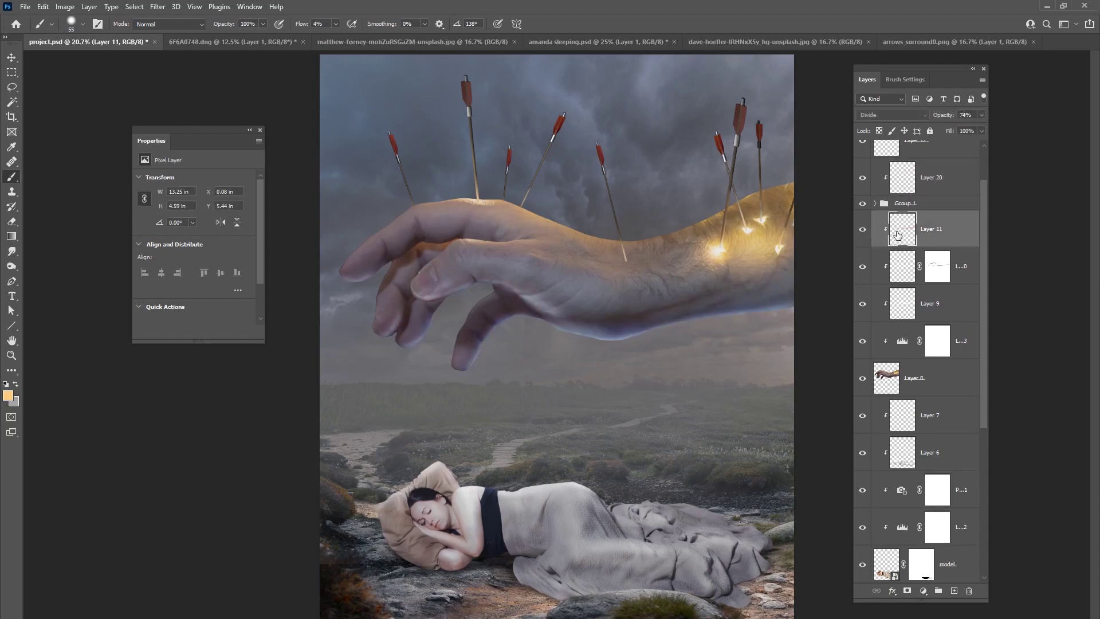
pyautogui.click(8, 395)
pyautogui.moveTo(324, 530); pyautogui.dragTo(325, 471)
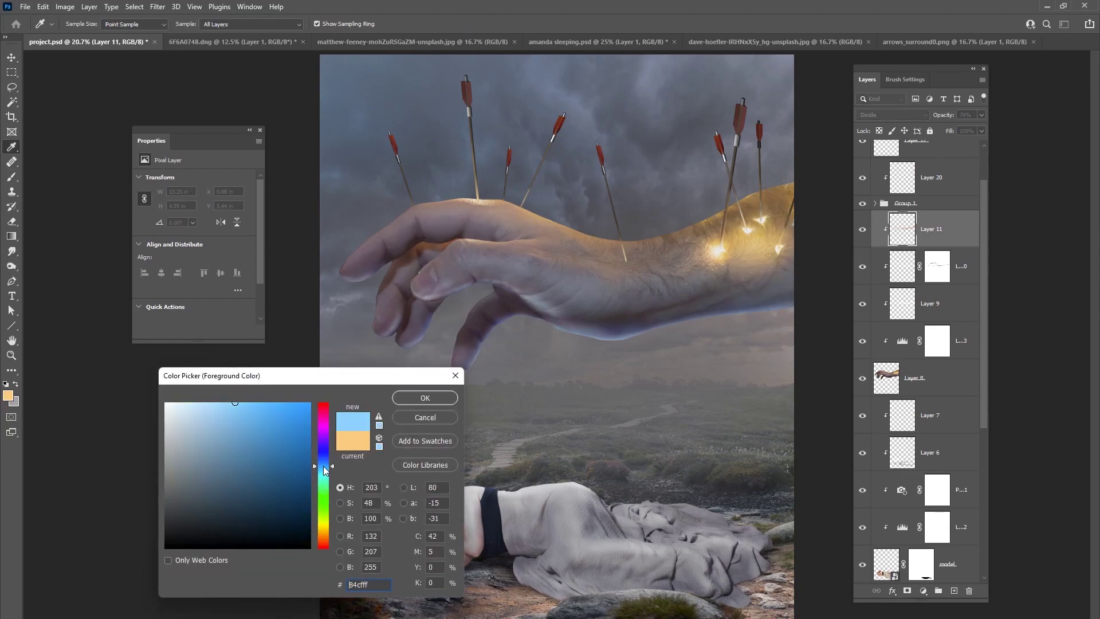
pyautogui.click(426, 398)
pyautogui.press('b')
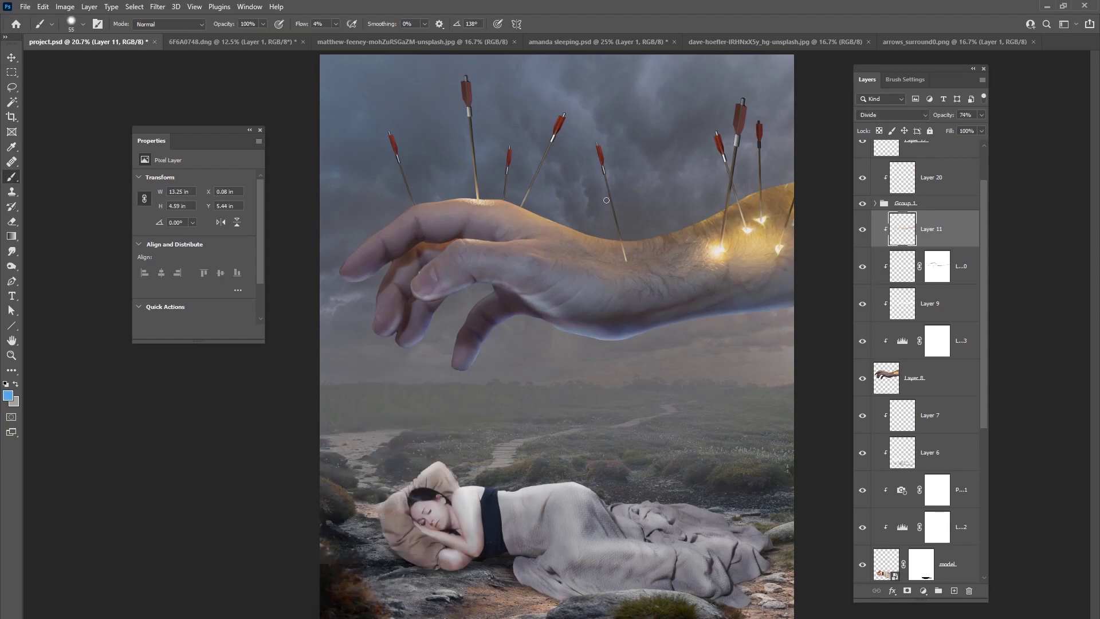
# - Brush an orange glow onto the skin where the wrist arrow enters, using 42 px and 66 px brush sizes
pyautogui.rightClick(626, 262)
pyautogui.moveTo(741, 286); pyautogui.dragTo(729, 290)
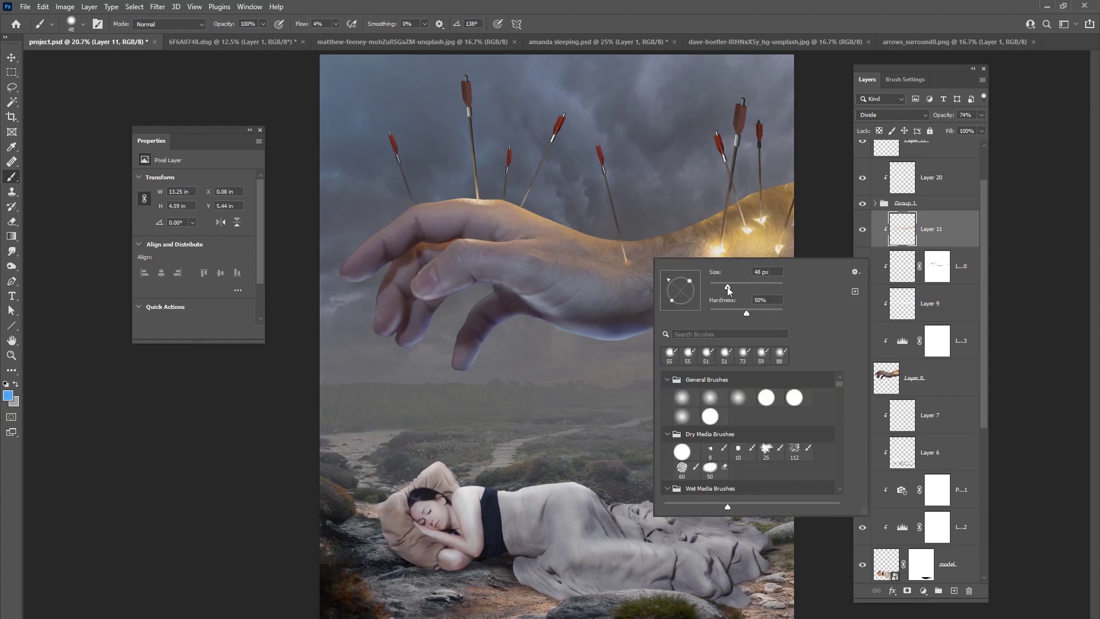
pyautogui.press('Return')
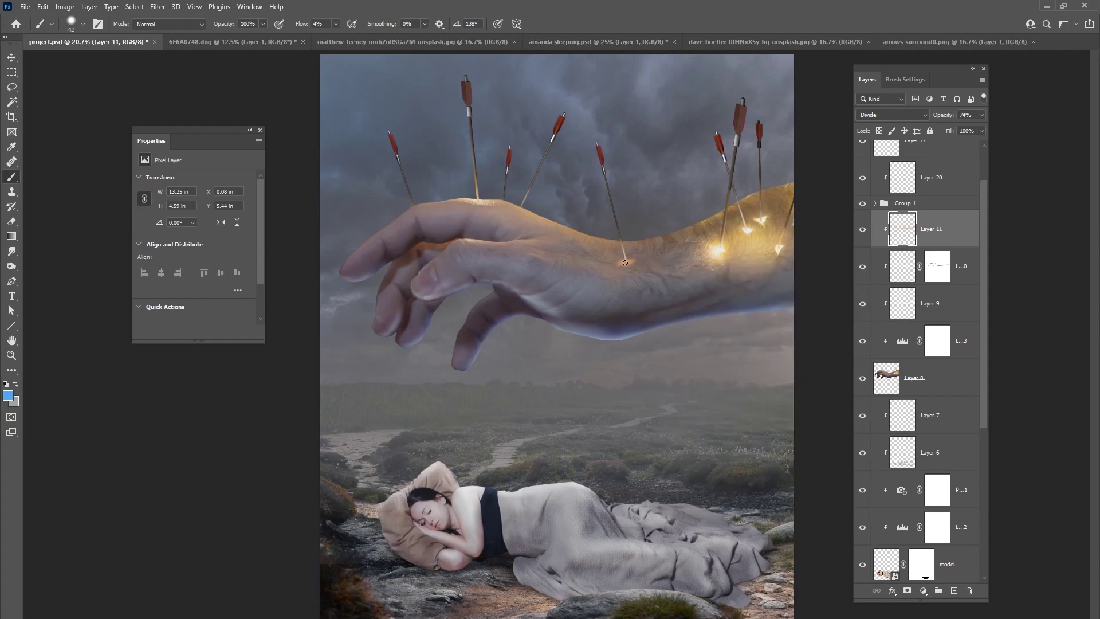
pyautogui.rightClick(630, 261)
pyautogui.moveTo(707, 292); pyautogui.dragTo(714, 292)
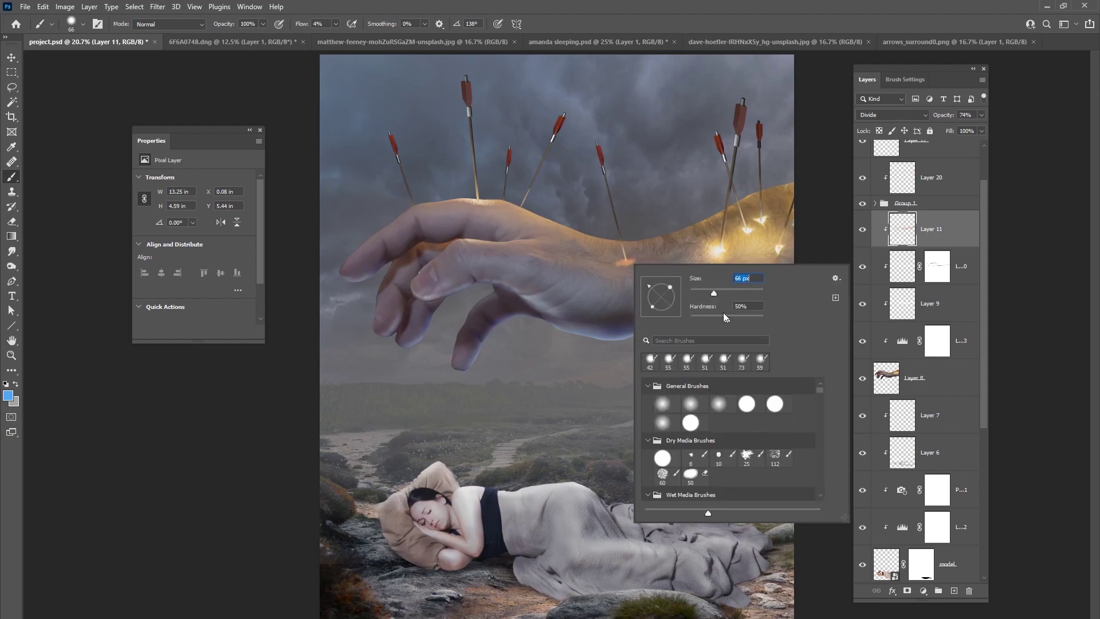
pyautogui.click(622, 265)
pyautogui.moveTo(633, 263); pyautogui.dragTo(610, 263)
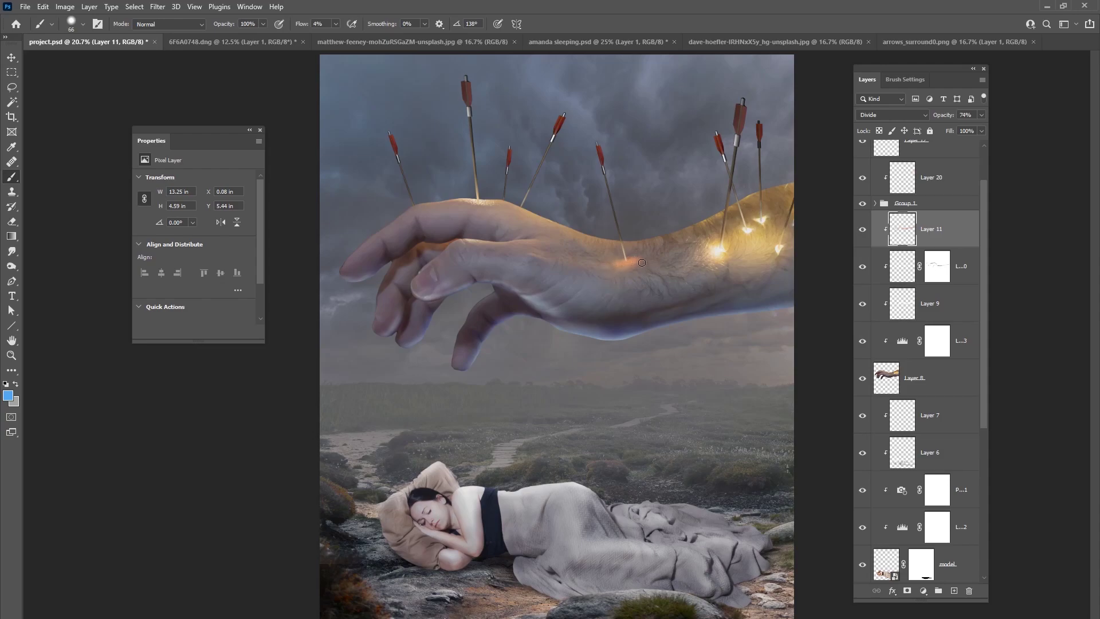
# - Add a new clipped layer above Layer 11 in Divide blend mode and choose a deeper blue foreground colour
pyautogui.click(954, 590)
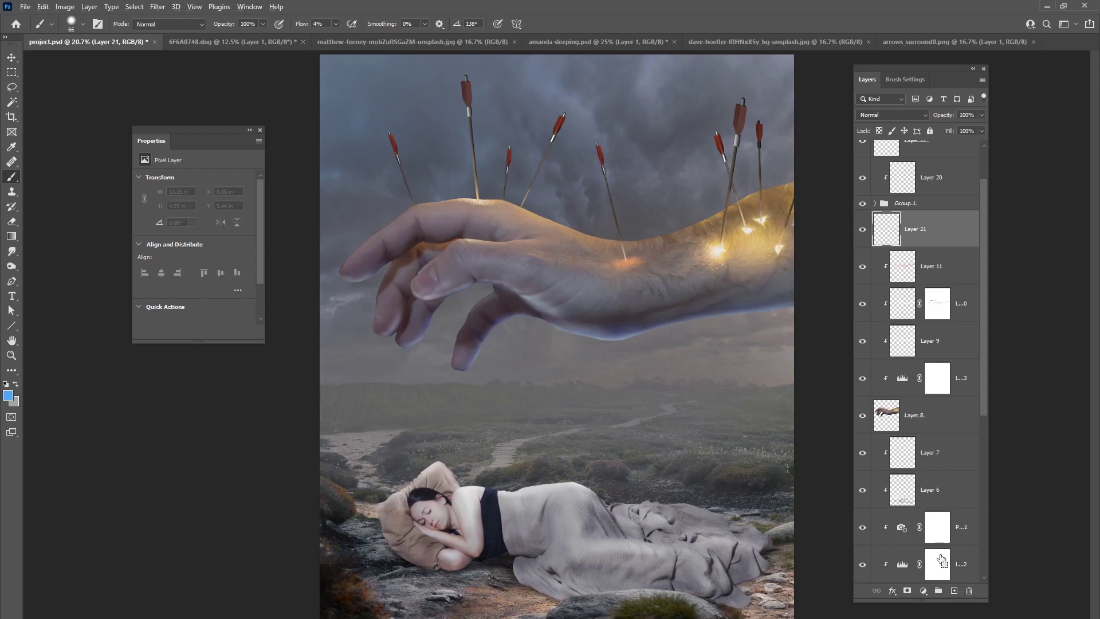
pyautogui.click(892, 115)
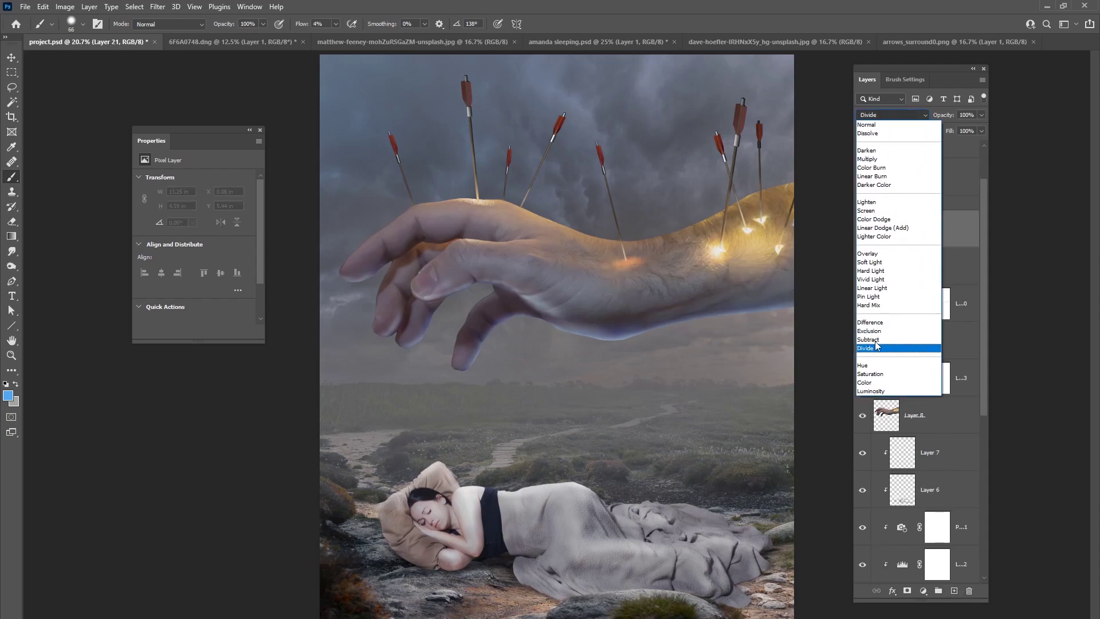
pyautogui.click(877, 348)
pyautogui.click(8, 395)
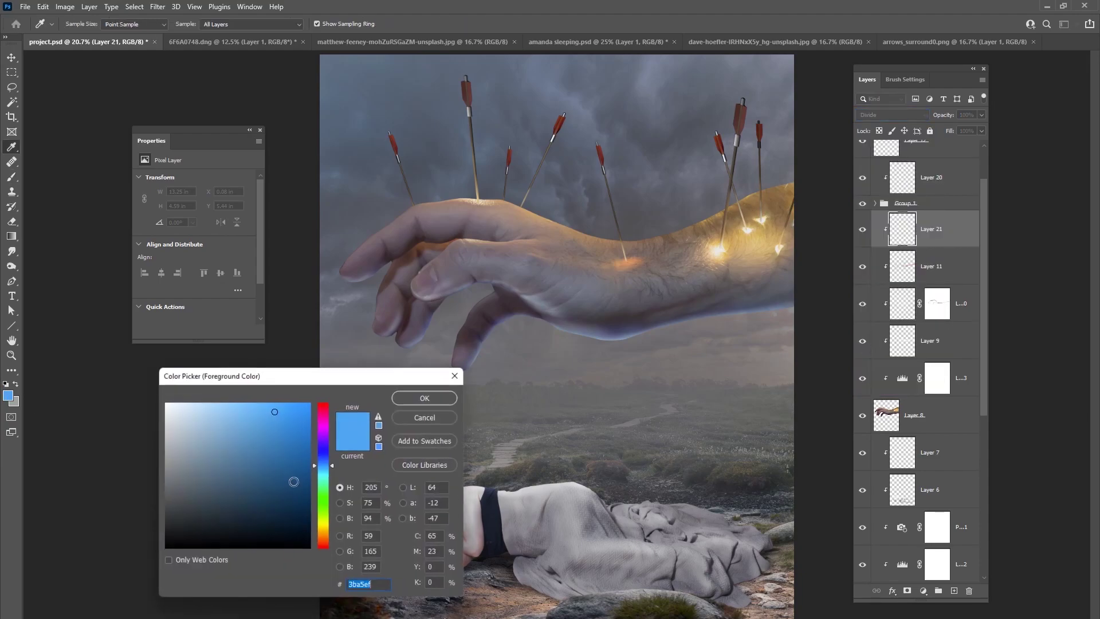
pyautogui.click(424, 398)
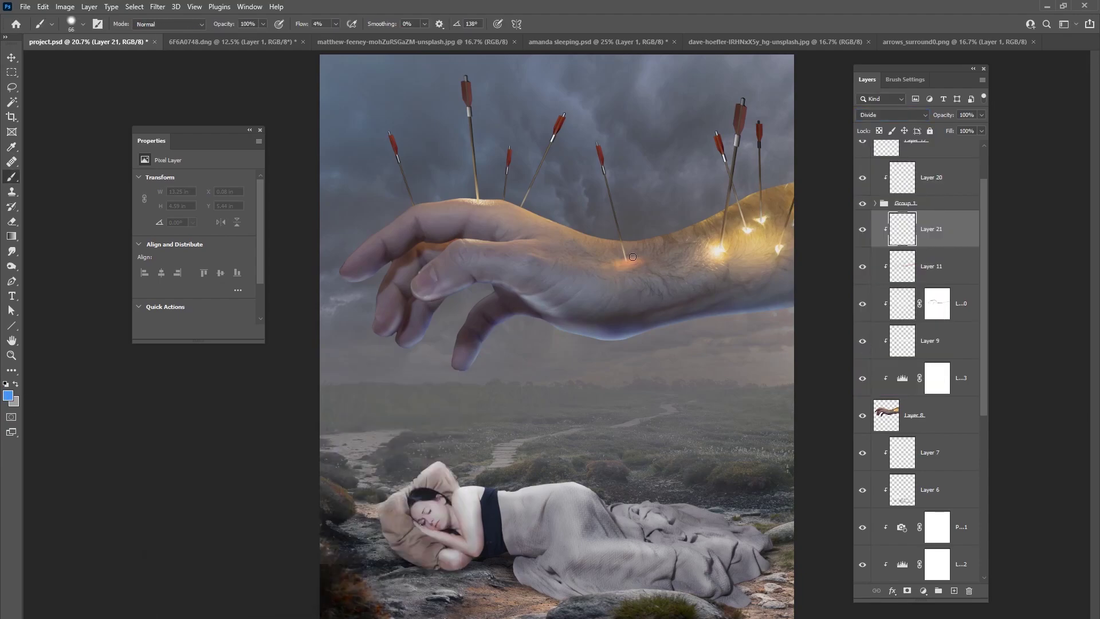
# - Build up a bright glow at the wrist arrow's entry point, varying the brush size from 42 px to 75 px
pyautogui.click(625, 263)
pyautogui.rightClick(651, 255)
pyautogui.moveTo(732, 286); pyautogui.dragTo(725, 286)
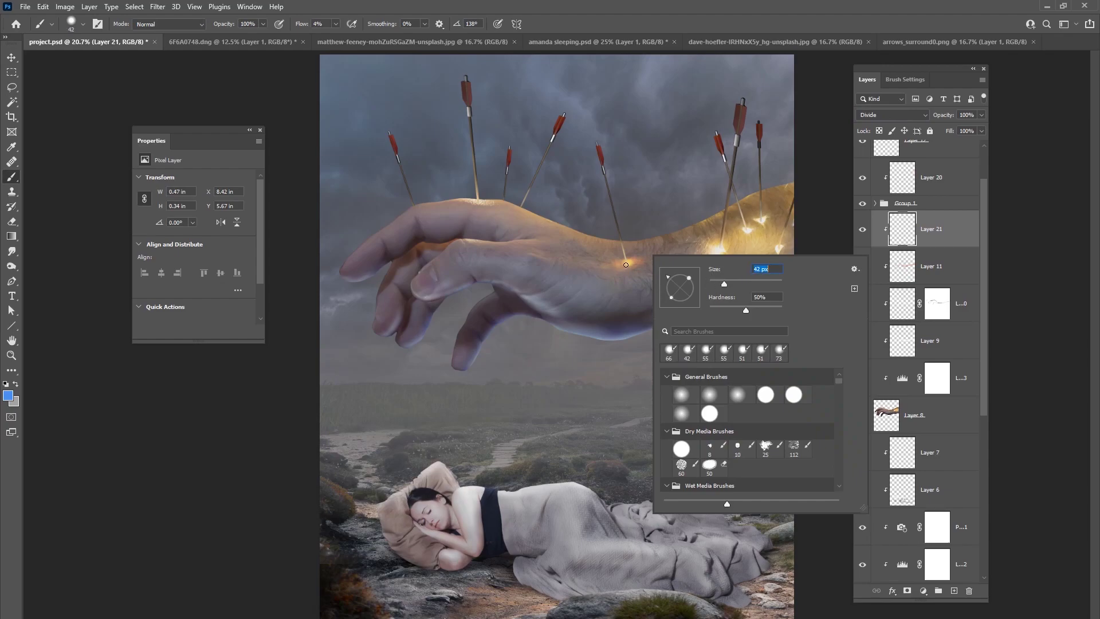
pyautogui.click(625, 264)
pyautogui.moveTo(625, 261); pyautogui.dragTo(636, 261)
pyautogui.rightClick(639, 260)
pyautogui.moveTo(711, 288); pyautogui.dragTo(722, 288)
pyautogui.moveTo(626, 264)
pyautogui.mouseDown()
pyautogui.moveTo(635, 261)
pyautogui.moveTo(616, 263)
pyautogui.moveTo(640, 261)
pyautogui.mouseUp()
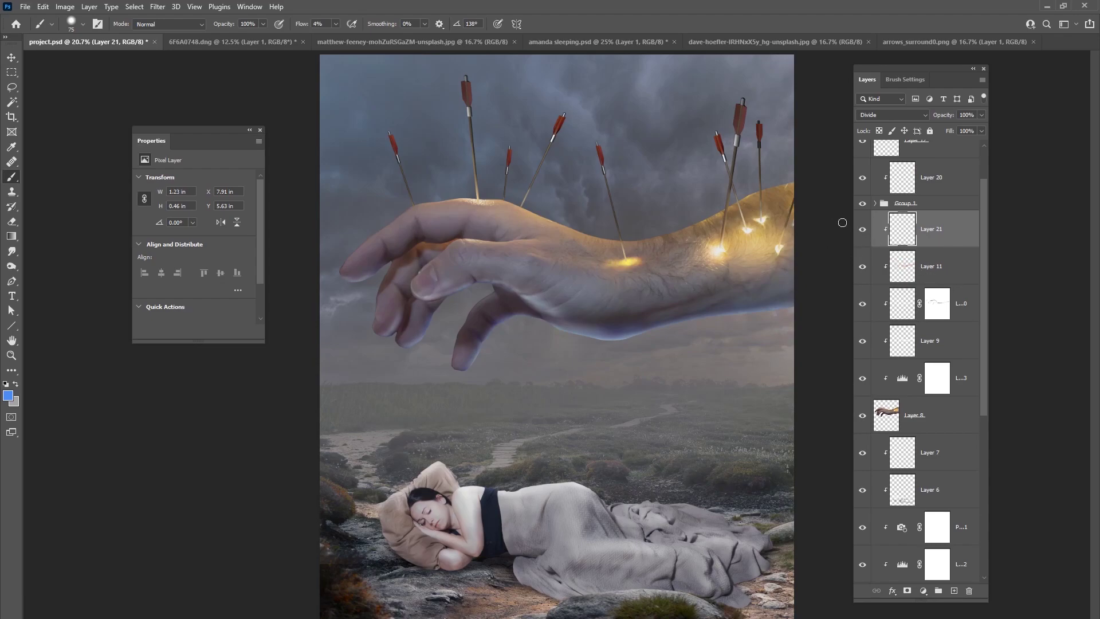
# - Compare the wrist glow on and off, add a mask to Layer 21, and paint black to soften the glow
pyautogui.click(863, 229)
pyautogui.click(862, 229)
pyautogui.click(907, 590)
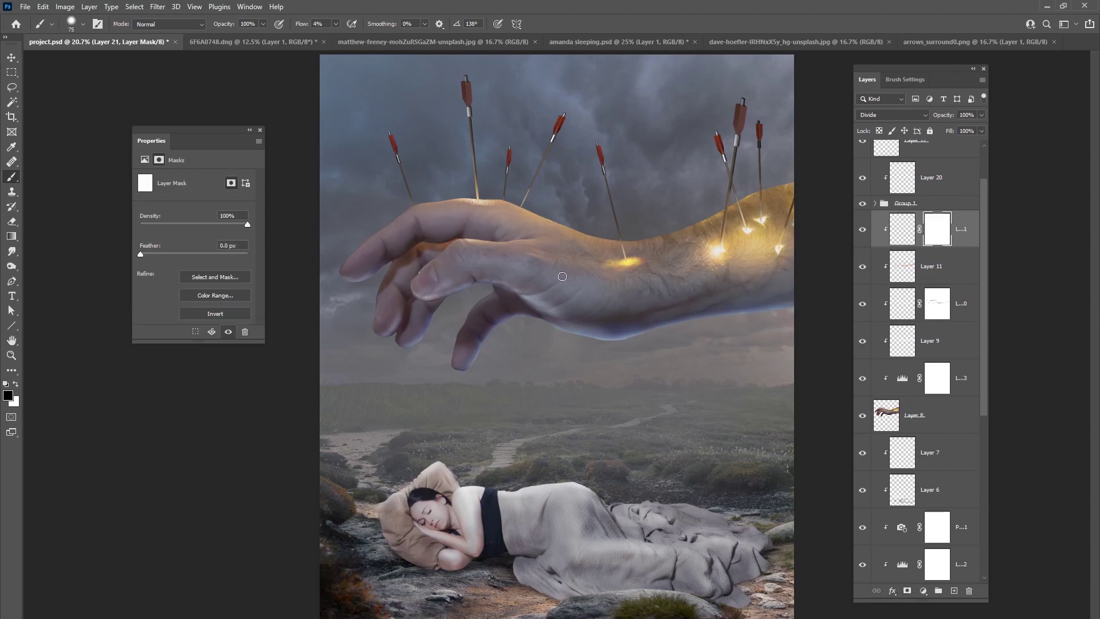
pyautogui.moveTo(611, 261)
pyautogui.mouseDown()
pyautogui.moveTo(602, 271)
pyautogui.moveTo(627, 271)
pyautogui.moveTo(640, 257)
pyautogui.moveTo(623, 267)
pyautogui.mouseUp()
# - On Layer 11, brush a glow around the base of the tall hand arrow with a 58 px brush
pyautogui.click(946, 270)
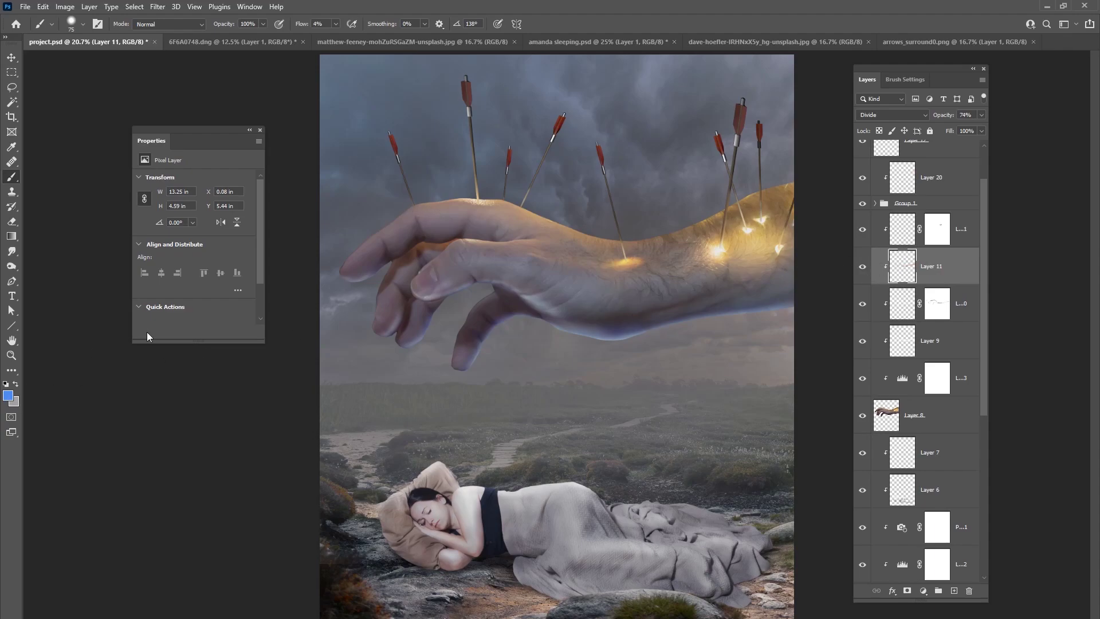
pyautogui.rightClick(490, 208)
pyautogui.moveTo(572, 236); pyautogui.dragTo(566, 237)
pyautogui.moveTo(484, 205); pyautogui.dragTo(471, 203)
# - Shift the foreground colour to cyan and brush light along the hand's upper edge at the arrow bases
pyautogui.click(8, 396)
pyautogui.moveTo(321, 463); pyautogui.dragTo(320, 472)
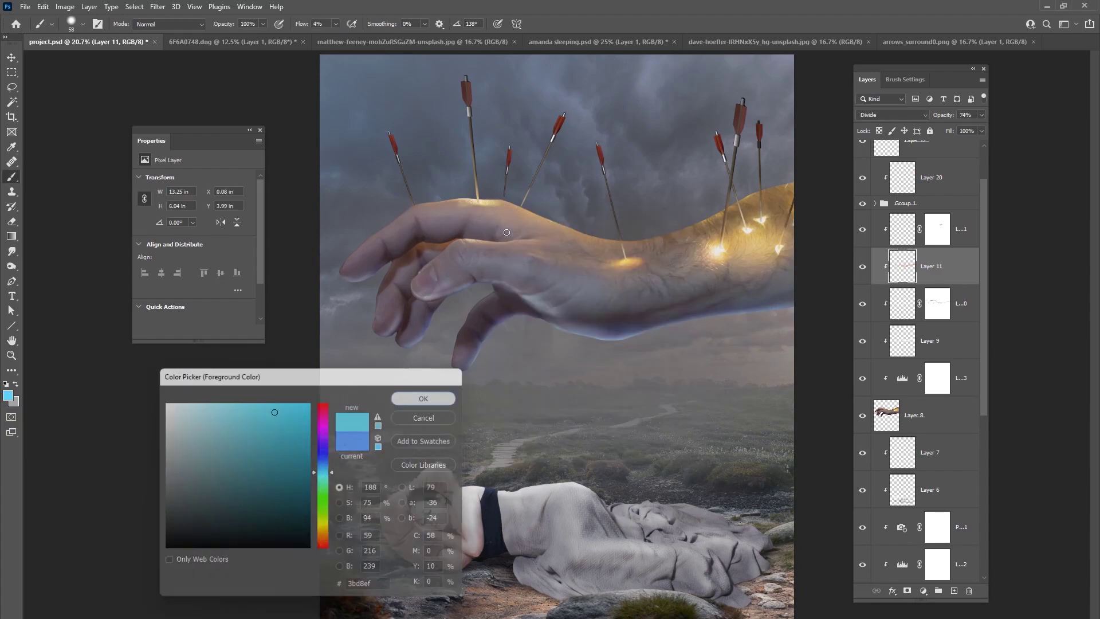
pyautogui.press('Return')
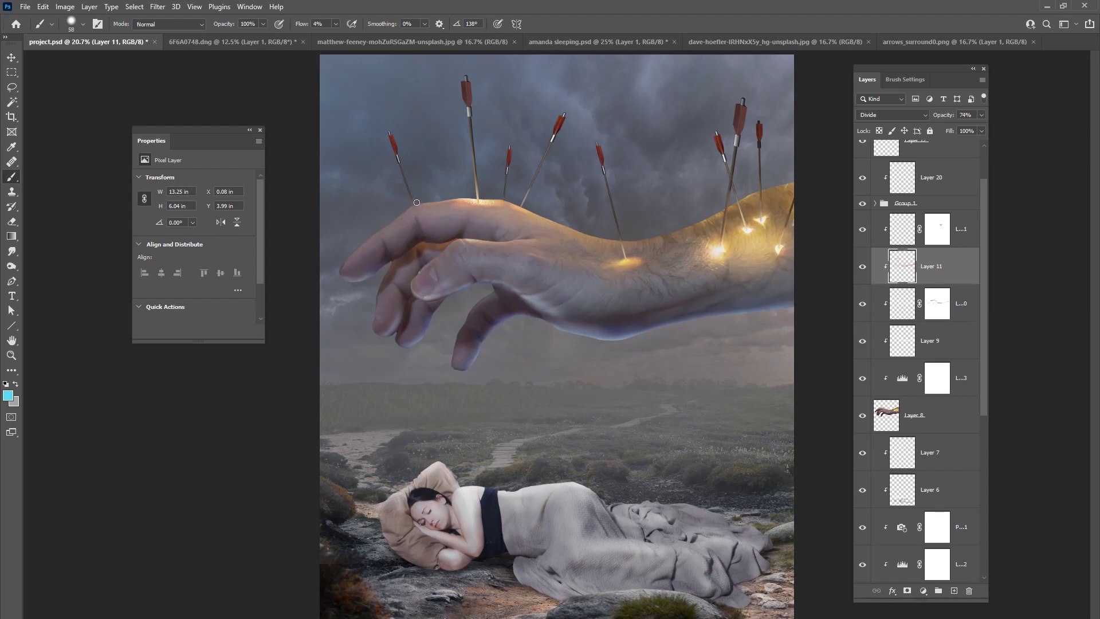
pyautogui.moveTo(431, 201)
pyautogui.mouseDown()
pyautogui.moveTo(391, 219)
pyautogui.moveTo(440, 198)
pyautogui.moveTo(418, 204)
pyautogui.moveTo(498, 196)
pyautogui.mouseUp()
# - Lasso the dark arrow in arrows_surround0.png, copy it, and paste it into Group 1 of project.psd
pyautogui.click(928, 40)
pyautogui.click(134, 7)
pyautogui.click(146, 29)
pyautogui.click(10, 90)
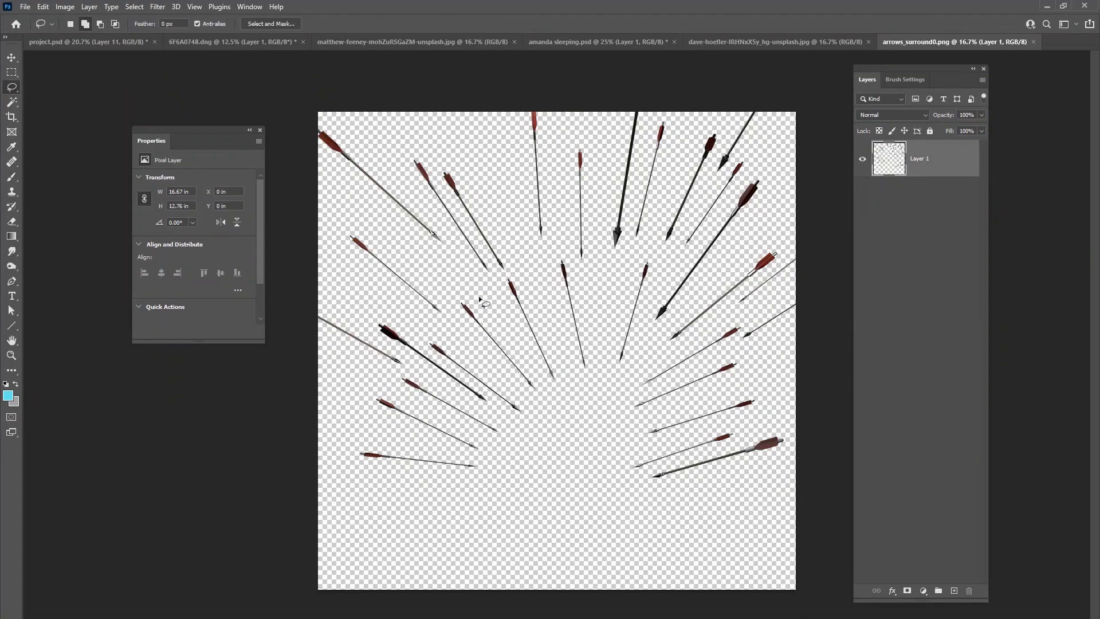
pyautogui.moveTo(408, 356); pyautogui.dragTo(387, 317)
pyautogui.moveTo(491, 402); pyautogui.dragTo(408, 338)
pyautogui.click(86, 42)
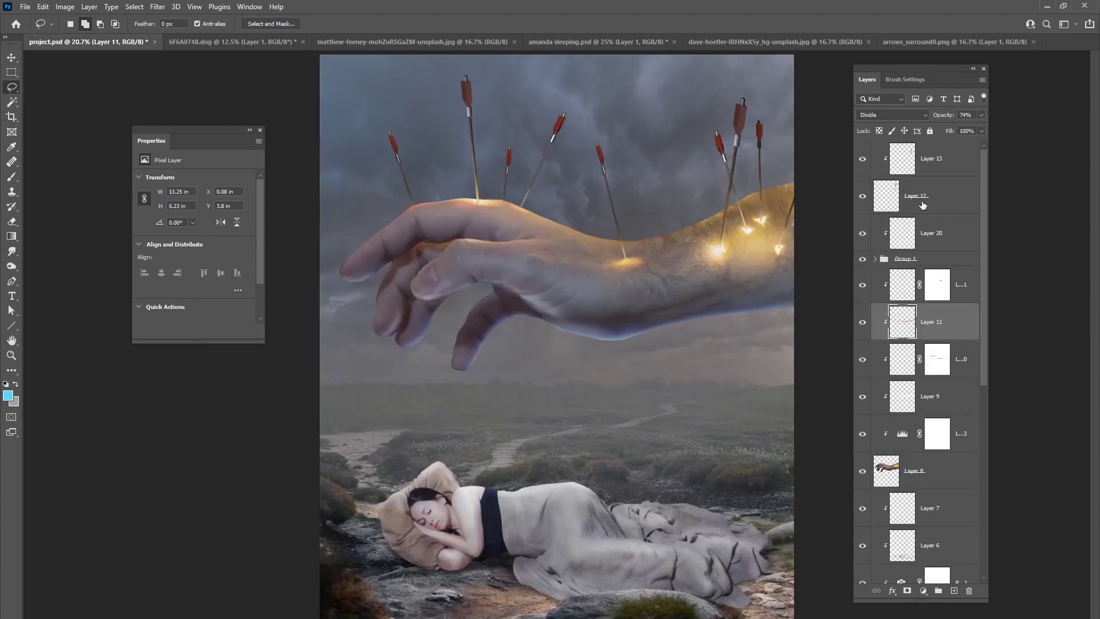
pyautogui.click(878, 259)
pyautogui.hotkey('ctrl', 'v')
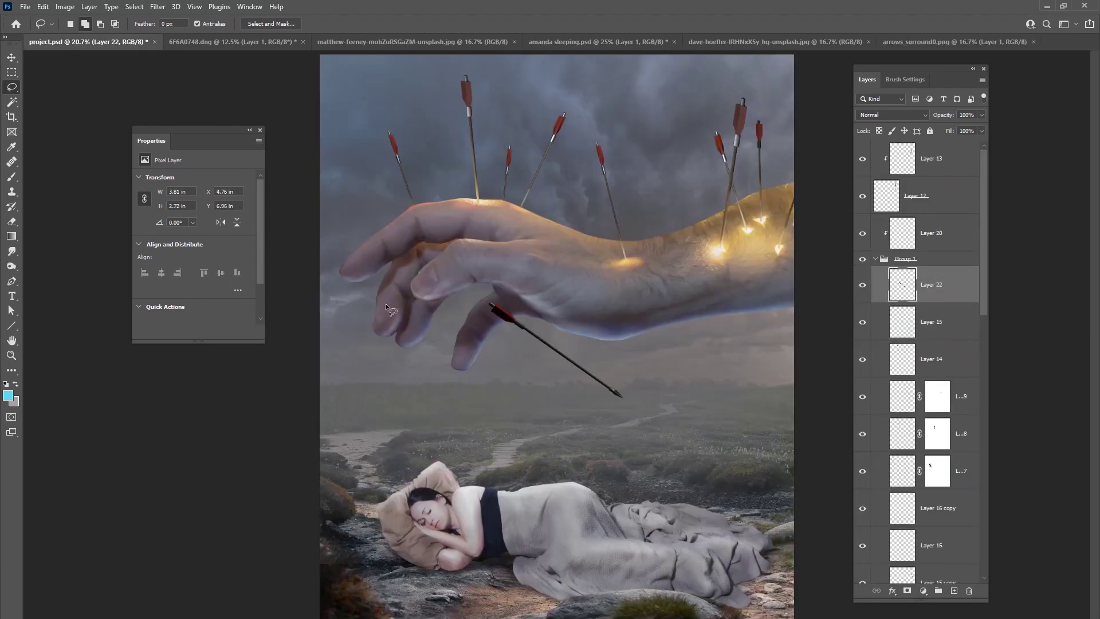
# - Move, rotate and scale the pasted arrow to about 1.82 by 3.62 in so it points steeply into the back of the hand
pyautogui.click(11, 57)
pyautogui.moveTo(578, 340); pyautogui.dragTo(500, 190)
pyautogui.moveTo(547, 152); pyautogui.dragTo(532, 170)
pyautogui.moveTo(554, 169); pyautogui.dragTo(562, 209)
pyautogui.moveTo(506, 210); pyautogui.dragTo(478, 213)
pyautogui.moveTo(528, 178); pyautogui.dragTo(529, 196)
pyautogui.moveTo(478, 218); pyautogui.dragTo(501, 198)
pyautogui.moveTo(553, 179)
pyautogui.mouseDown()
pyautogui.moveTo(553, 189)
pyautogui.moveTo(556, 180)
pyautogui.moveTo(512, 192)
pyautogui.moveTo(541, 177)
pyautogui.moveTo(487, 205)
pyautogui.moveTo(540, 177)
pyautogui.mouseUp()
pyautogui.click(567, 23)
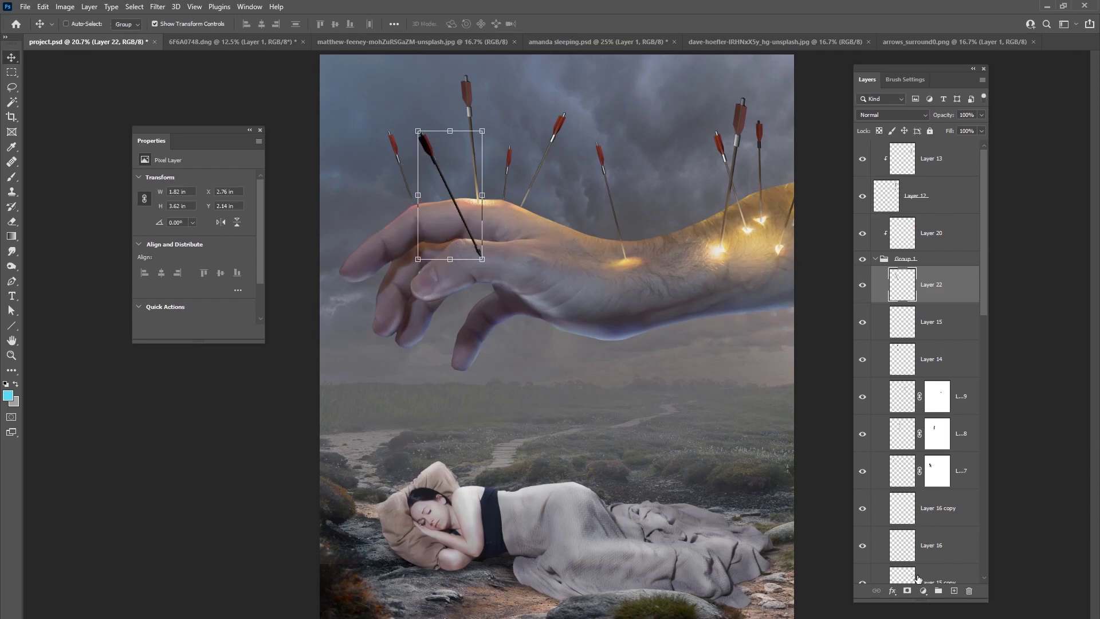
# - Add a mask to the new arrow's layer and brush black over its tip so it sinks into the hand
pyautogui.click(907, 590)
pyautogui.click(12, 177)
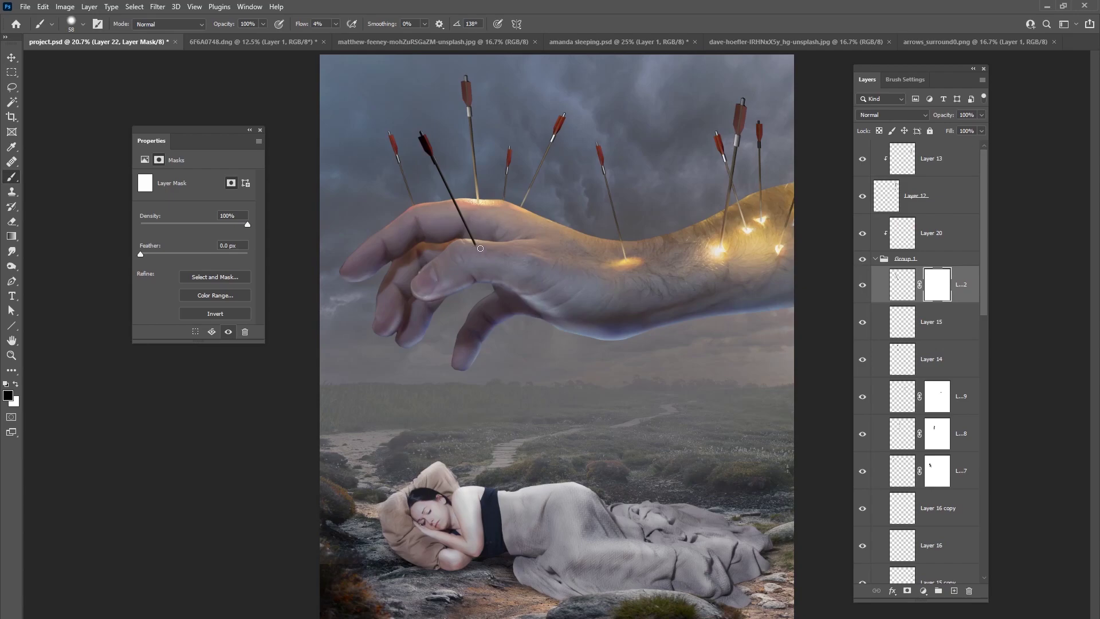
pyautogui.click(481, 255)
# - On Layer 20, sample the yellow wrist glow and paint it onto the new arrow's lower end
pyautogui.click(902, 241)
pyautogui.keyDown('alt'); pyautogui.click(626, 262); pyautogui.keyUp('alt')
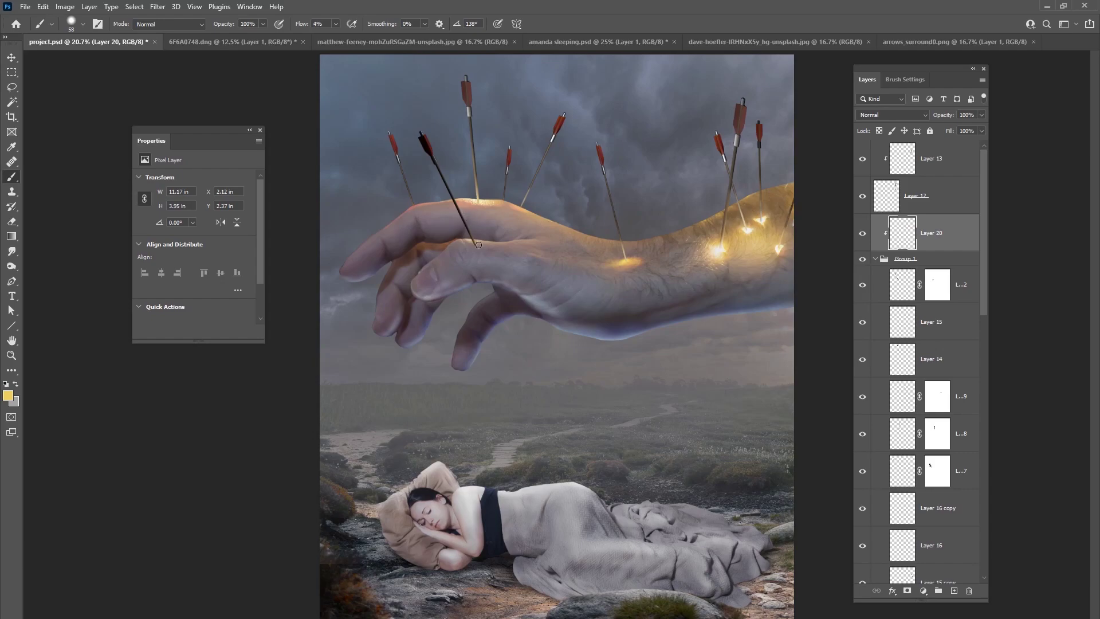
pyautogui.keyDown('alt'); pyautogui.click(499, 253); pyautogui.keyUp('alt')
# - Collapse Group 1, make Layer 11 active, and set the foreground colour to a muted medium blue
pyautogui.click(875, 259)
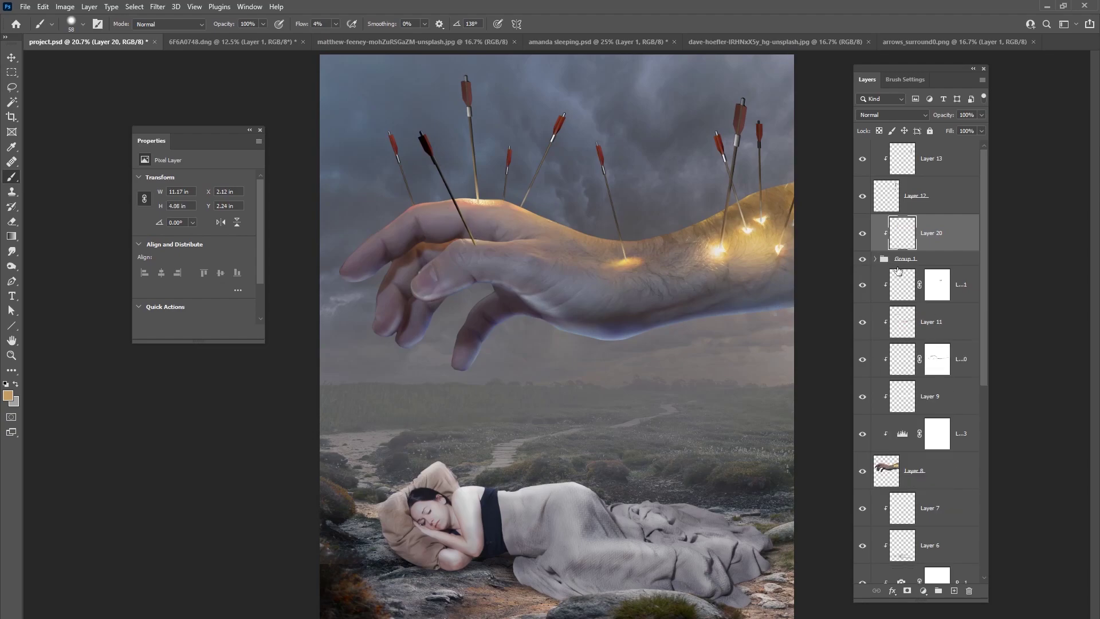
pyautogui.click(904, 329)
pyautogui.press('i')
pyautogui.click(8, 396)
pyautogui.click(324, 469)
pyautogui.moveTo(323, 464); pyautogui.dragTo(323, 462)
pyautogui.moveTo(295, 436); pyautogui.dragTo(267, 436)
pyautogui.moveTo(329, 462); pyautogui.dragTo(326, 467)
pyautogui.click(428, 398)
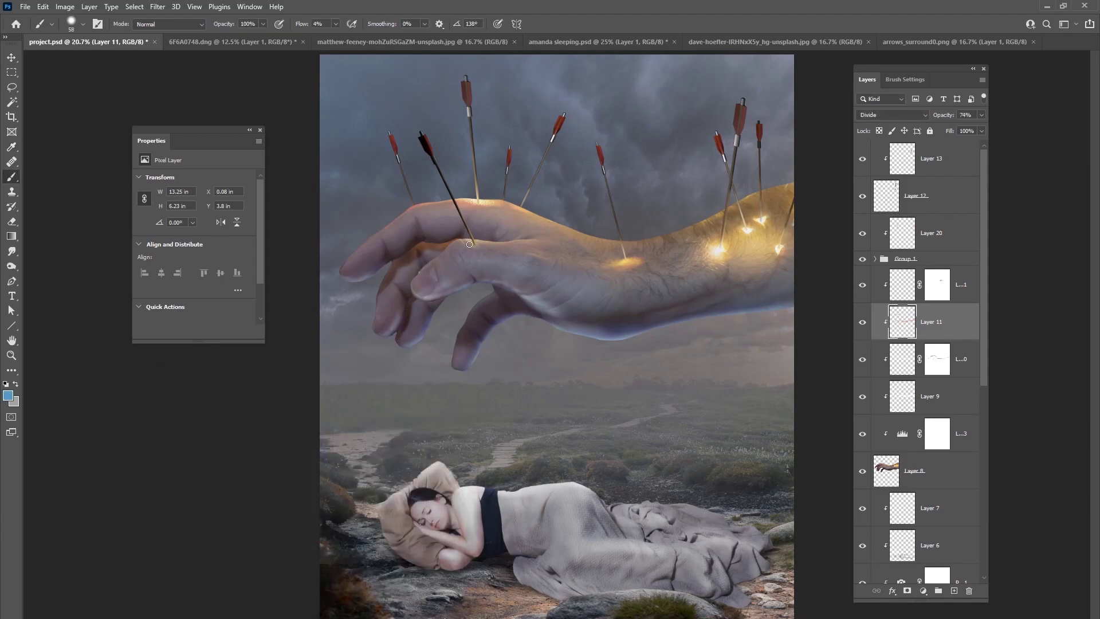
# - Paint a small glow on the skin at the new arrow's entry point with a 39 px brush
pyautogui.rightClick(503, 246)
pyautogui.moveTo(583, 276); pyautogui.dragTo(575, 276)
pyautogui.click(472, 245)
# - Choose a more saturated blue foreground colour and apply the existing mask on Layer 21
pyautogui.click(9, 396)
pyautogui.click(425, 397)
pyautogui.click(938, 285)
pyautogui.rightClick(937, 285)
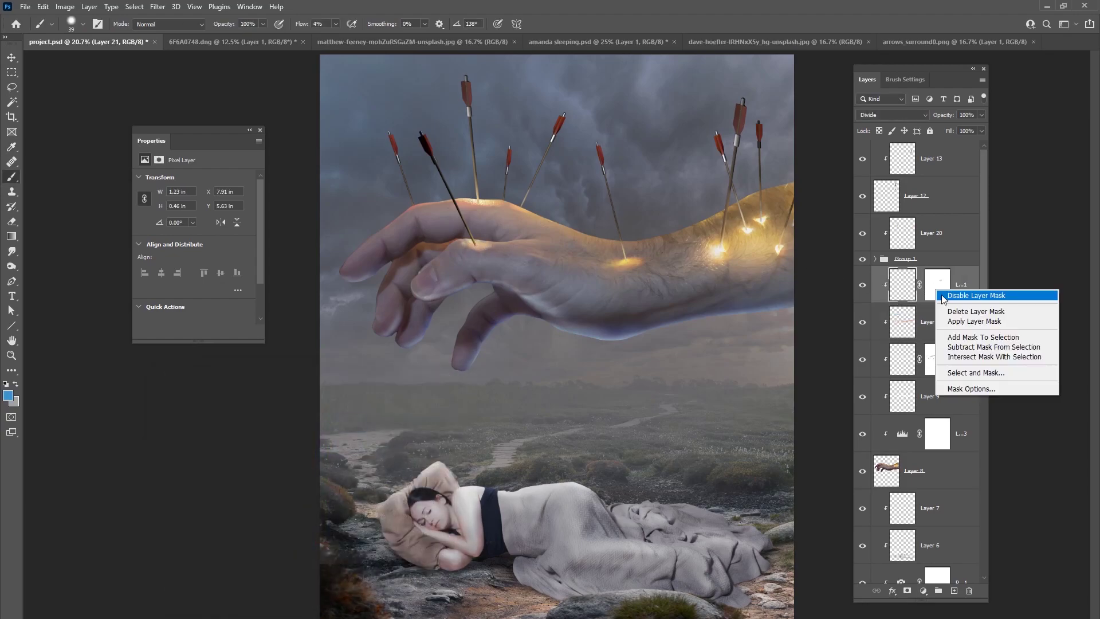
pyautogui.click(974, 319)
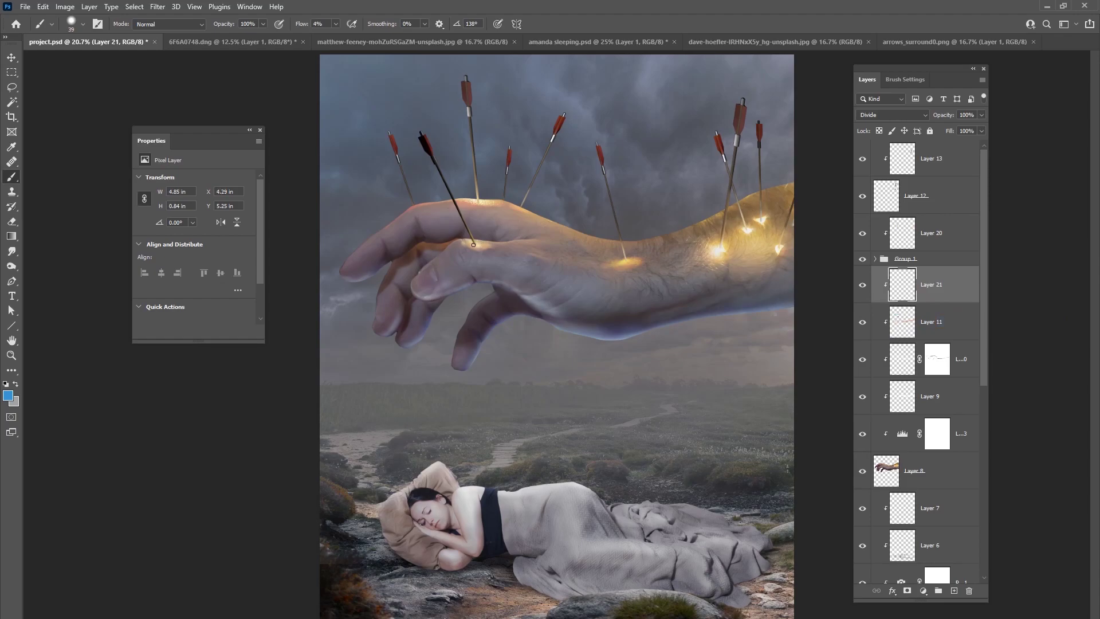
# - On Layer 21, enlarge the brush to 91 px and spread a wide glow around the new arrow's entry point
pyautogui.rightClick(500, 242)
pyautogui.moveTo(574, 271); pyautogui.dragTo(590, 272)
pyautogui.moveTo(478, 245)
pyautogui.mouseDown()
pyautogui.moveTo(461, 240)
pyautogui.moveTo(530, 245)
pyautogui.mouseUp()
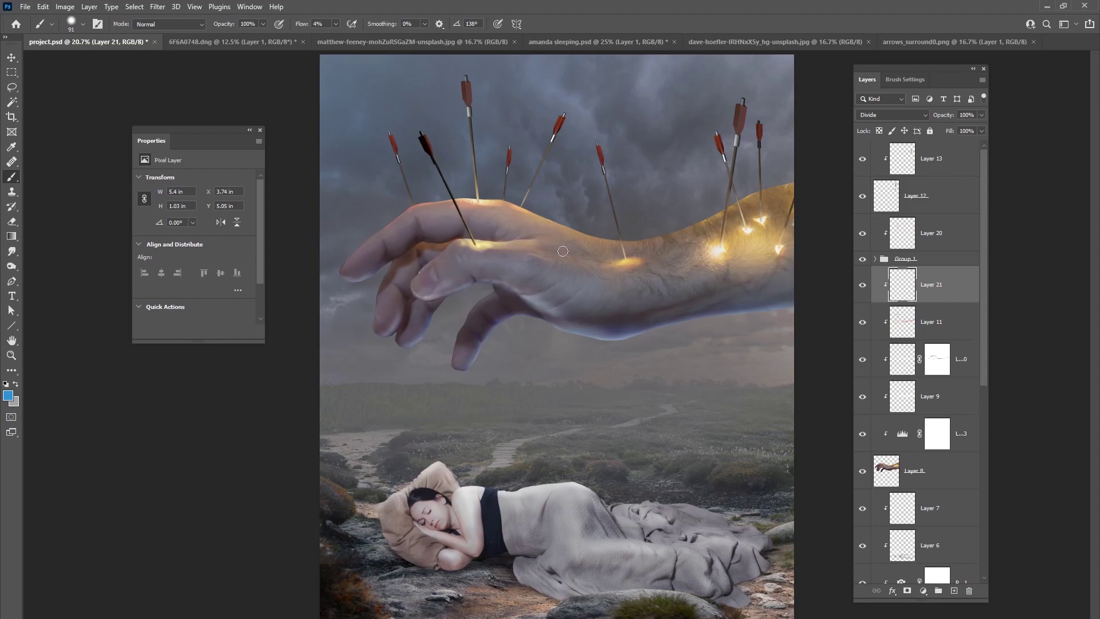
# - Add a fresh mask to Layer 21 and paint black to soften the glow above the new arrow's entry point
pyautogui.click(864, 286)
pyautogui.click(864, 285)
pyautogui.click(907, 591)
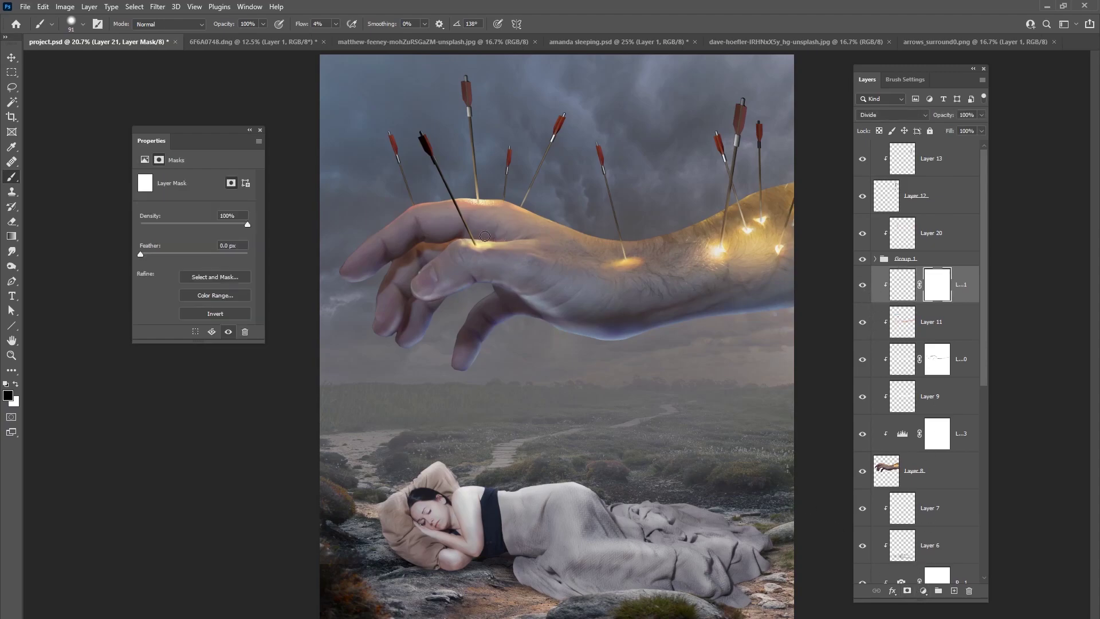
pyautogui.moveTo(498, 239)
pyautogui.mouseDown()
pyautogui.moveTo(486, 243)
pyautogui.moveTo(484, 233)
pyautogui.mouseUp()
# - Save the project and open the flame photo 6F6A9231.dng with its exposure raised slightly
pyautogui.click(25, 7)
pyautogui.click(43, 133)
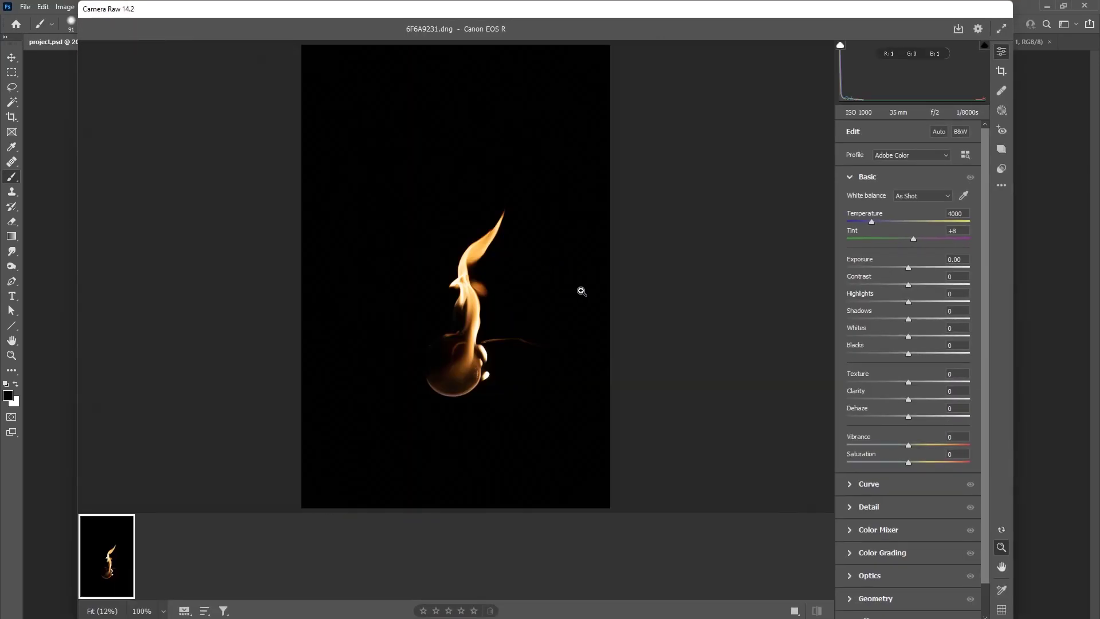
pyautogui.moveTo(909, 268); pyautogui.dragTo(912, 268)
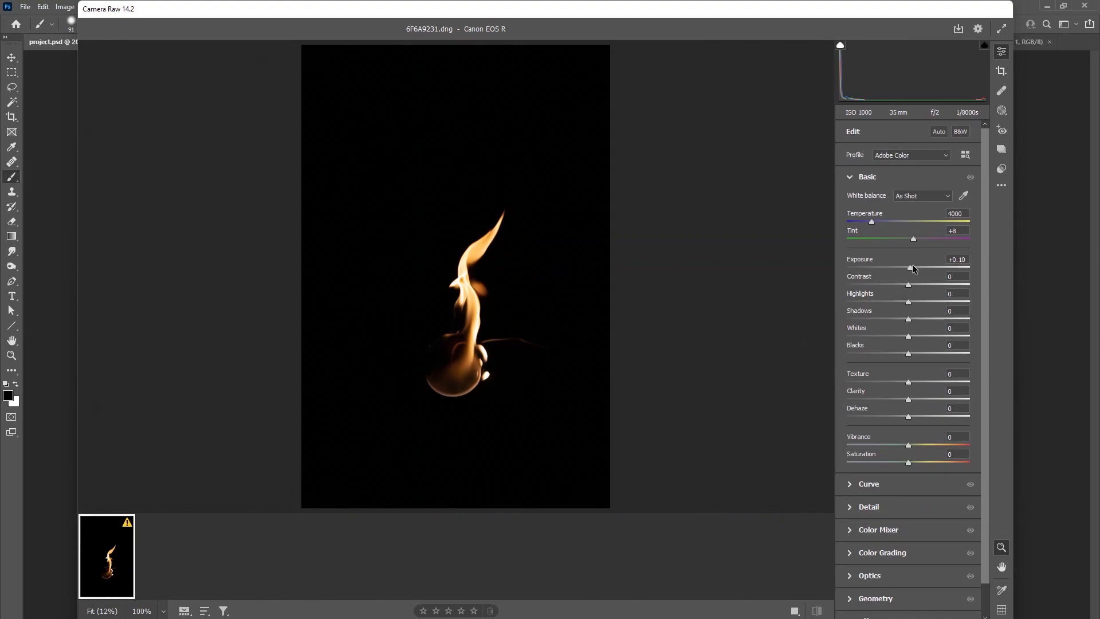
pyautogui.press('Return')
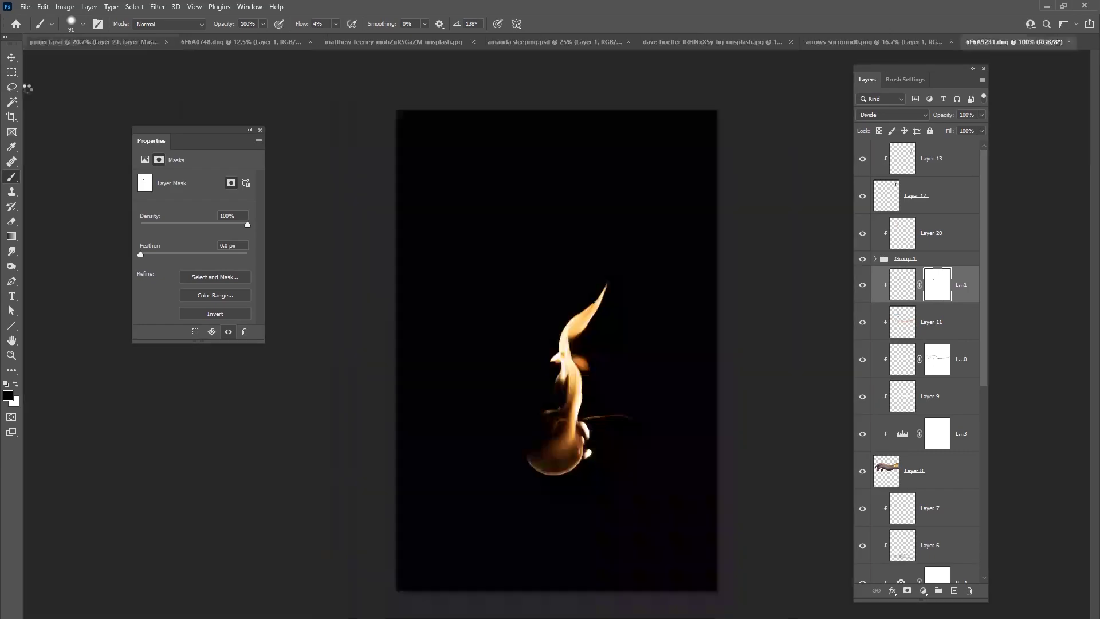
# - Lasso loosely around the whole flame in 6F6A9231.dng and switch back to project.psd
pyautogui.click(11, 88)
pyautogui.click(56, 88)
pyautogui.moveTo(563, 271)
pyautogui.mouseDown()
pyautogui.moveTo(454, 496)
pyautogui.moveTo(555, 312)
pyautogui.mouseUp()
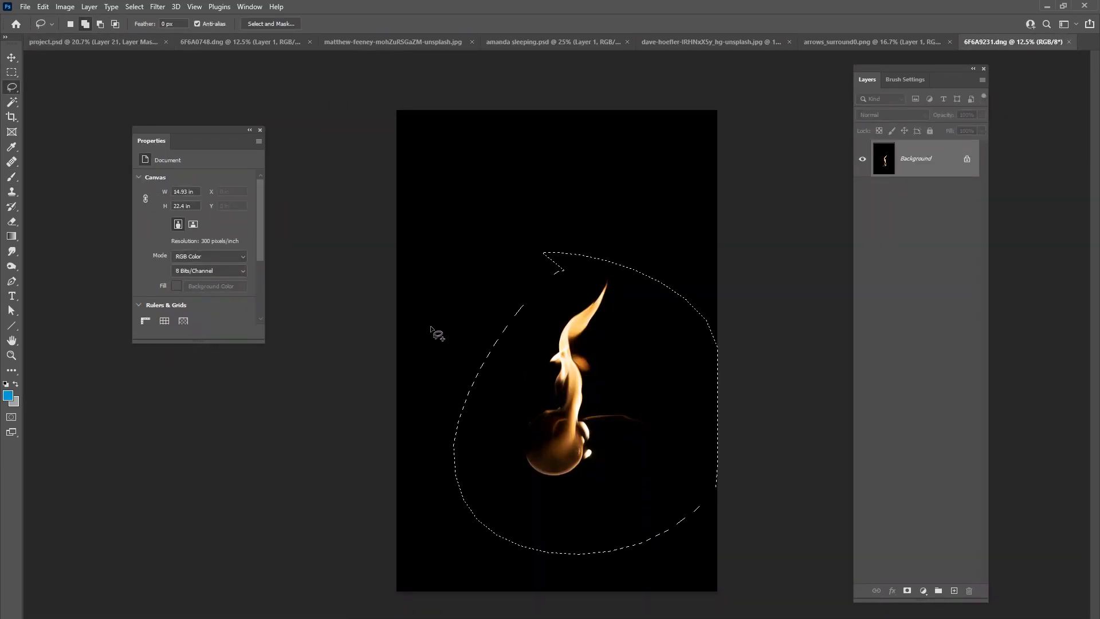
pyautogui.click(43, 42)
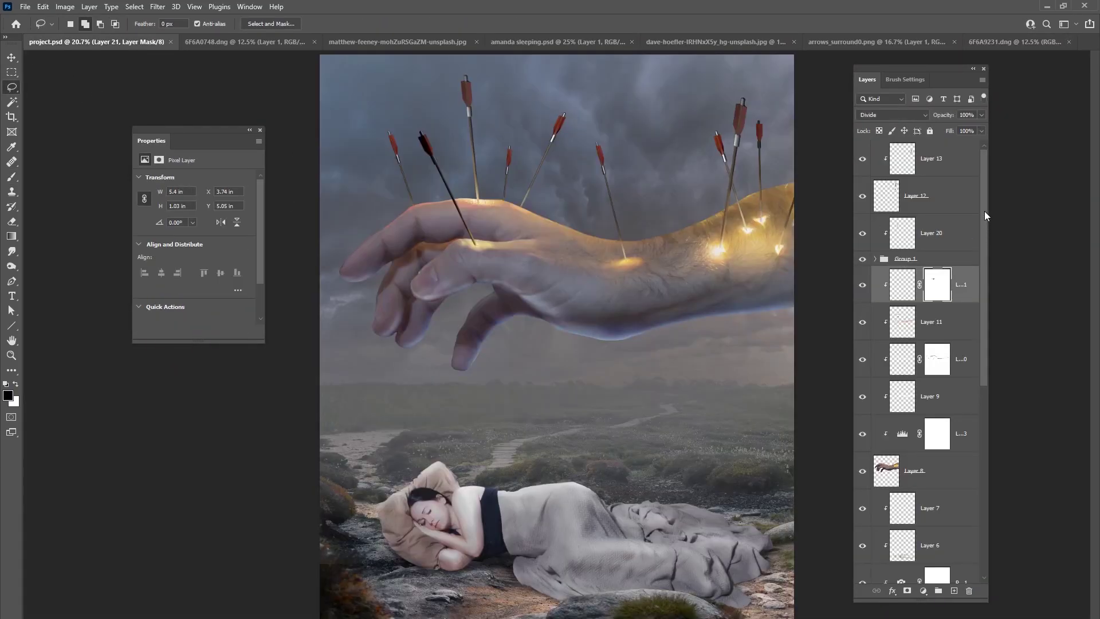
# - Try moving Layer 20 lower in the layer stack around Group 1, and undo the move
pyautogui.click(877, 259)
pyautogui.click(877, 259)
pyautogui.click(938, 204)
pyautogui.keyDown('shift'); pyautogui.click(946, 175); pyautogui.keyUp('shift')
pyautogui.moveTo(936, 245); pyautogui.dragTo(934, 269)
pyautogui.hotkey('ctrl', 'z')
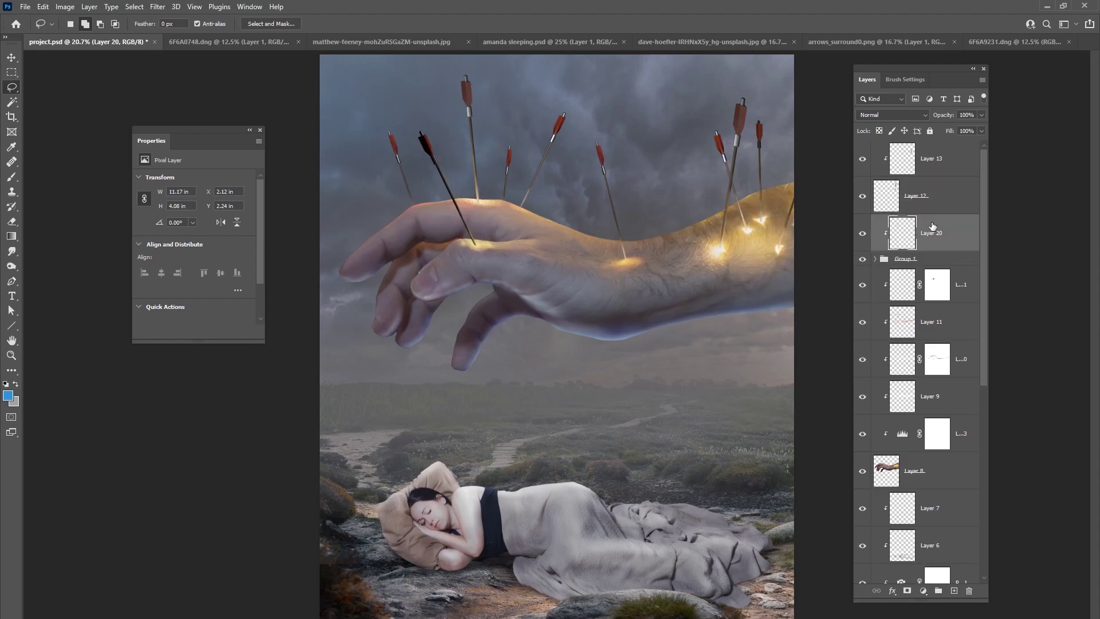
# - Move Layer 12 and Layer 13 together below Group 1, comparing the image with the group shown and hidden
pyautogui.click(921, 199)
pyautogui.keyDown('shift'); pyautogui.click(947, 167); pyautogui.keyUp('shift')
pyautogui.moveTo(941, 206); pyautogui.dragTo(934, 269)
pyautogui.click(875, 184)
pyautogui.click(875, 185)
pyautogui.click(862, 184)
pyautogui.click(863, 185)
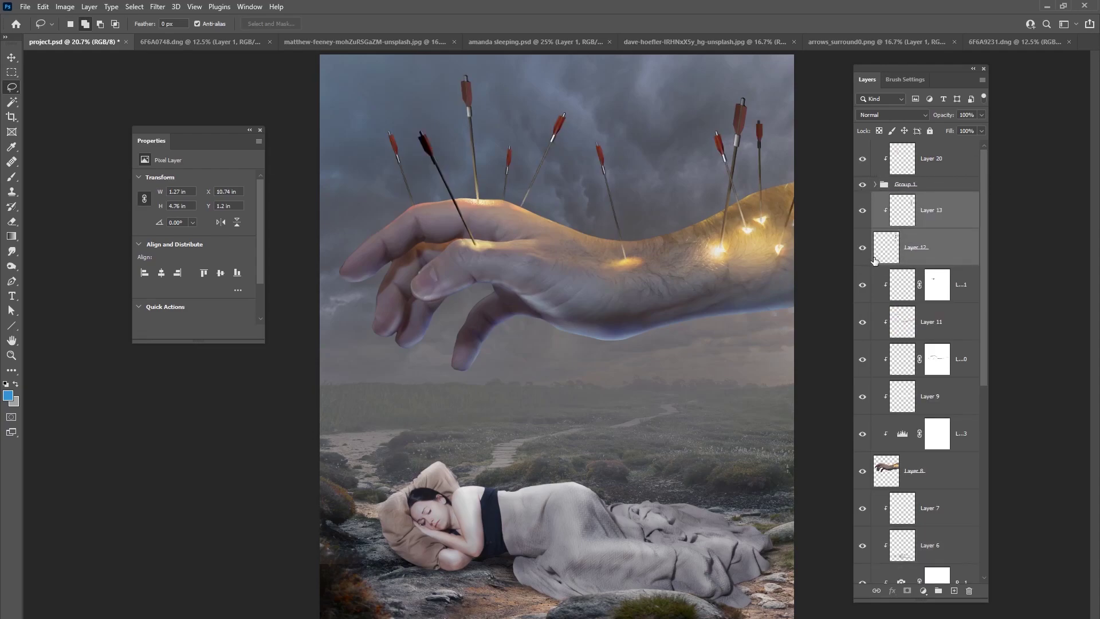
# - Put Layer 13 and Layer 12 inside Group 1 as its lowest layers, beneath Layer 15 copy
pyautogui.click(875, 185)
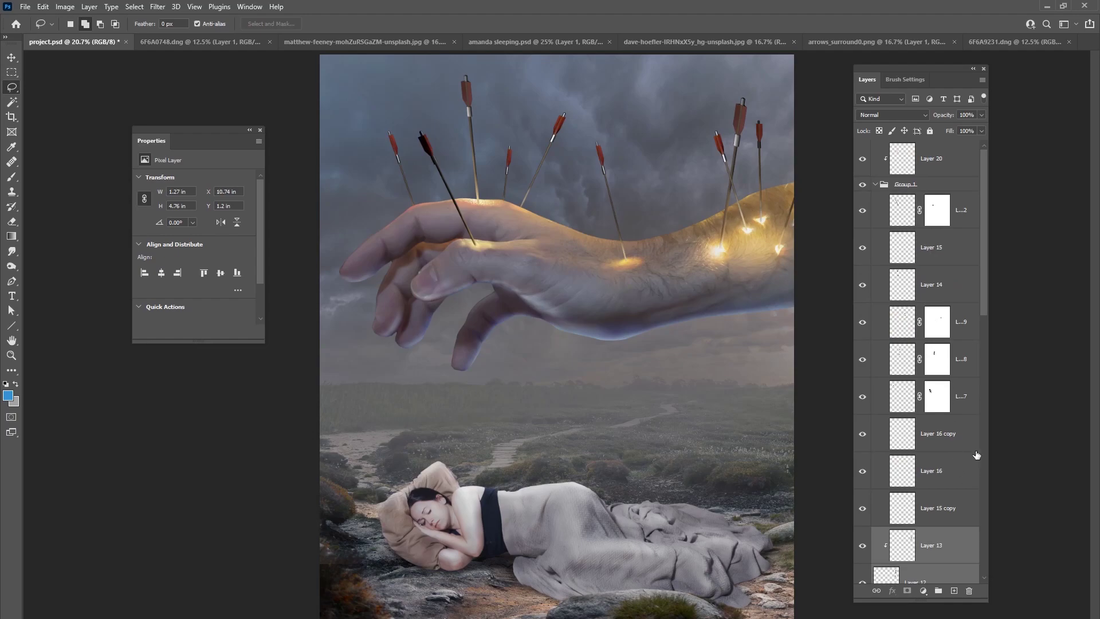
pyautogui.moveTo(985, 297); pyautogui.dragTo(985, 329)
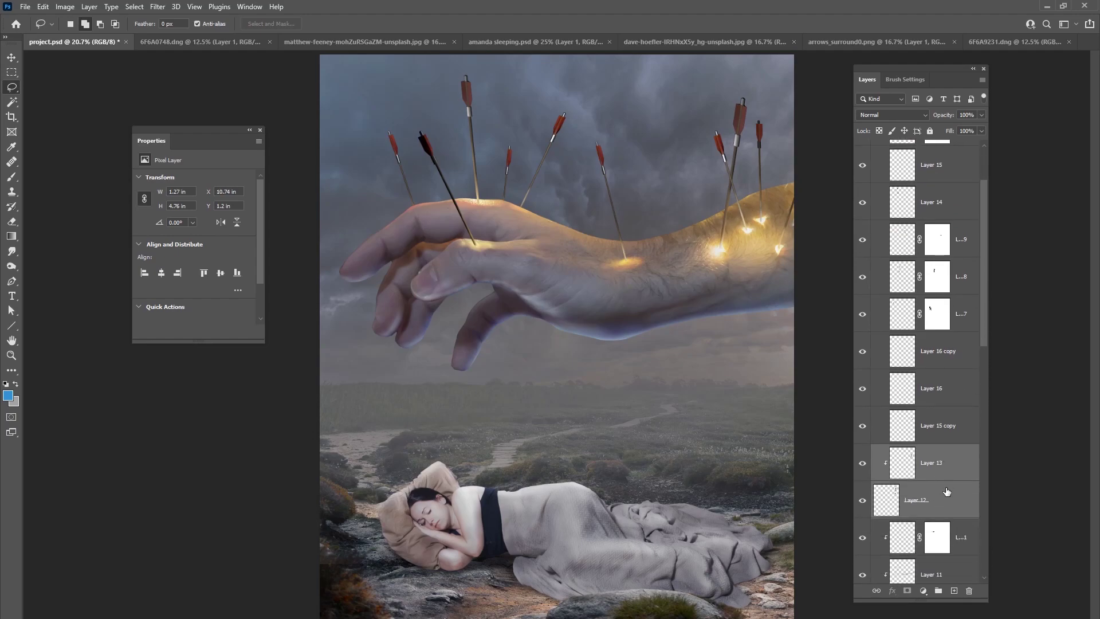
pyautogui.moveTo(939, 461); pyautogui.dragTo(941, 438)
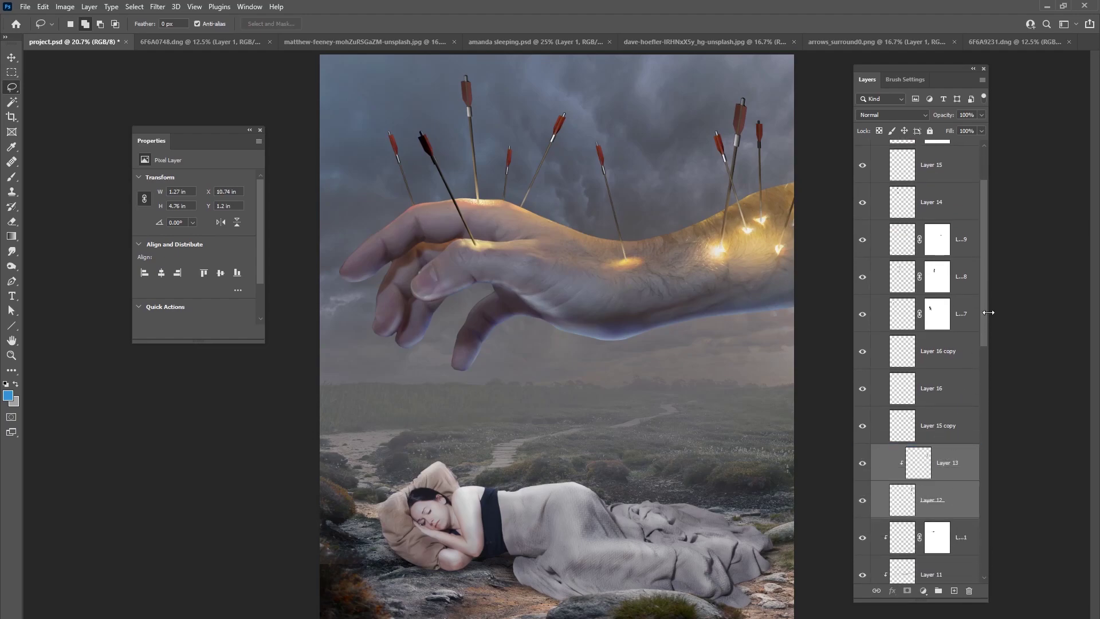
pyautogui.scroll(3, 951, 275)
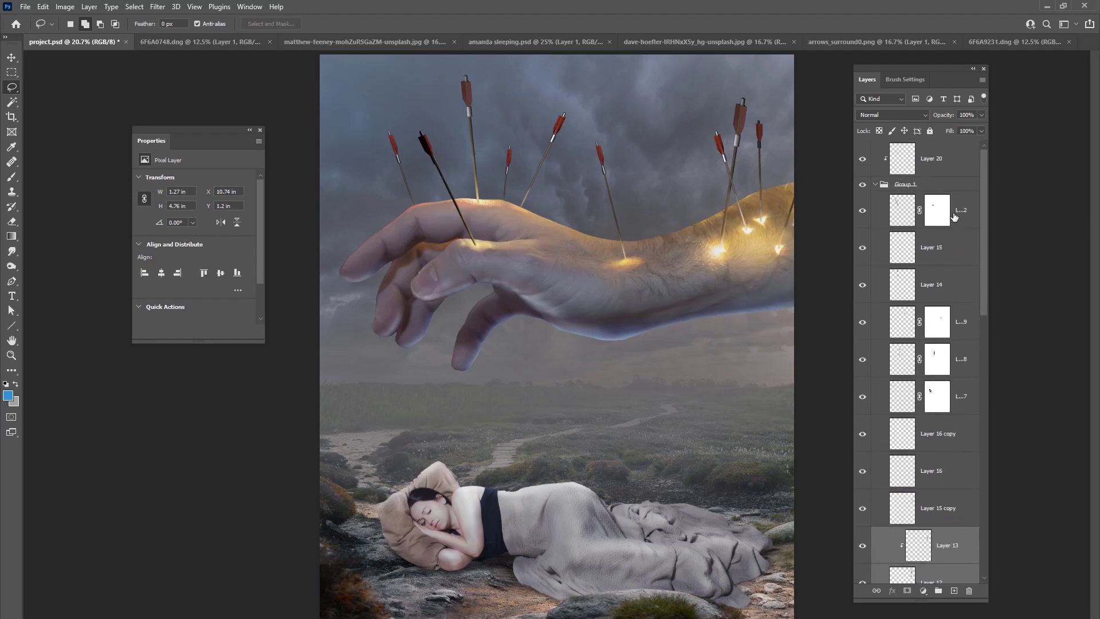
# - Collapse Group 1 and rename it "all arrows"
pyautogui.click(877, 185)
pyautogui.doubleClick(905, 184)
pyautogui.write('all arrows')
pyautogui.press('Return')
# - Paste the copied flame above Layer 20 and set its blend mode to Screen
pyautogui.click(947, 169)
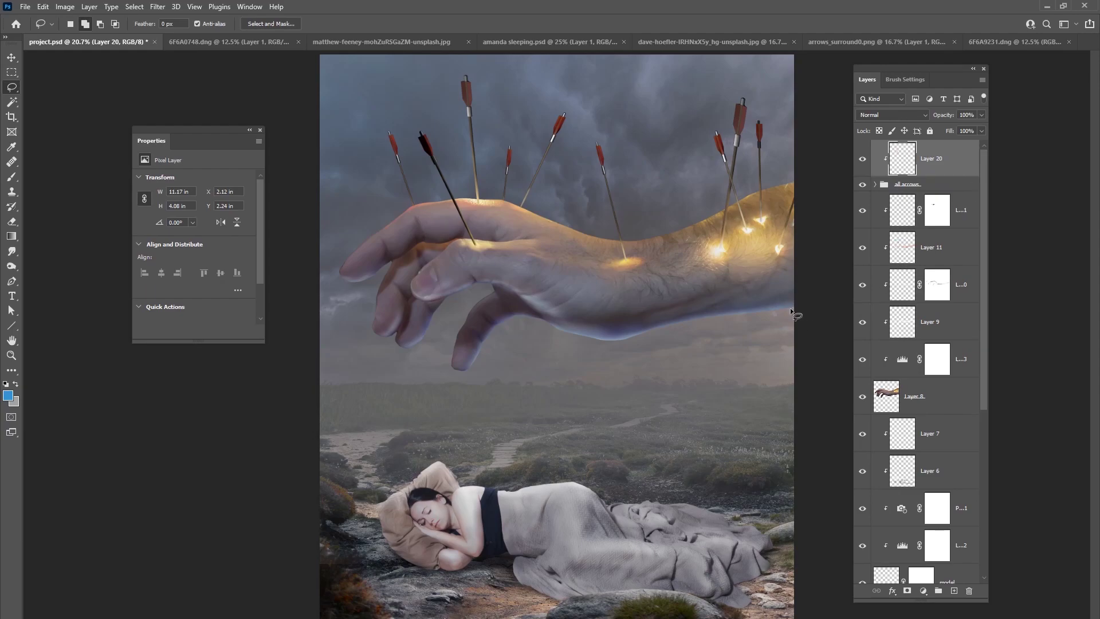
pyautogui.hotkey('ctrl', 'v')
pyautogui.click(891, 116)
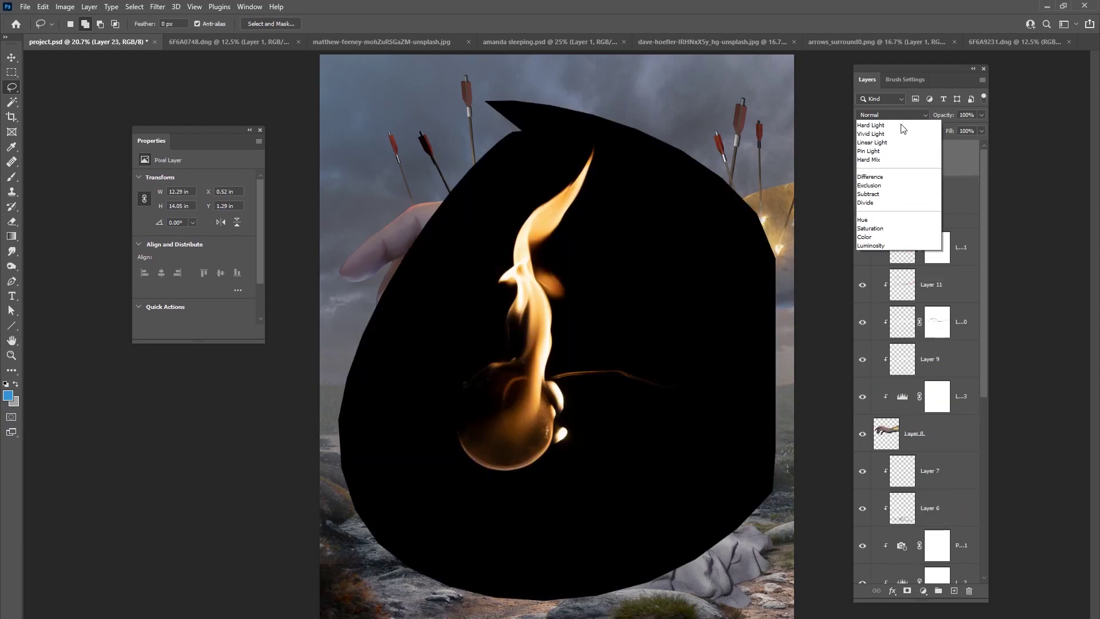
pyautogui.click(871, 196)
# - Scale the flame to 31.09%, rotate it to -33.41° and place it on the hand at the front arrow's wound
pyautogui.press('v')
pyautogui.moveTo(775, 101); pyautogui.dragTo(504, 365)
pyautogui.moveTo(421, 482); pyautogui.dragTo(501, 233)
pyautogui.moveTo(619, 351); pyautogui.dragTo(623, 236)
pyautogui.moveTo(555, 243)
pyautogui.mouseDown()
pyautogui.moveTo(532, 255)
pyautogui.moveTo(583, 259)
pyautogui.moveTo(542, 250)
pyautogui.mouseUp()
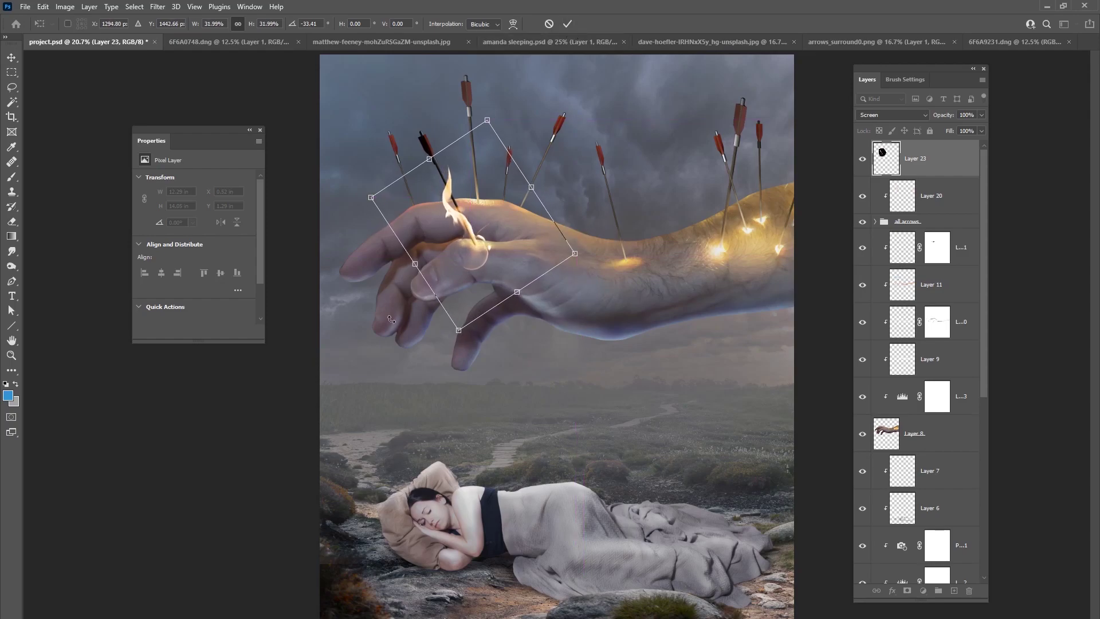
pyautogui.moveTo(576, 254); pyautogui.dragTo(559, 257)
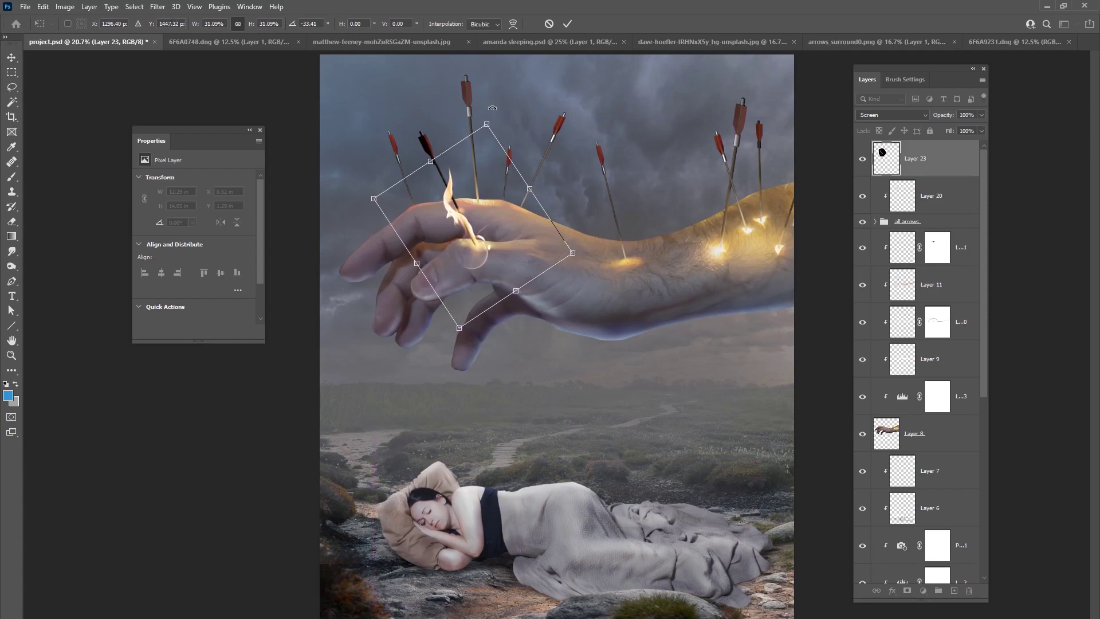
pyautogui.click(567, 23)
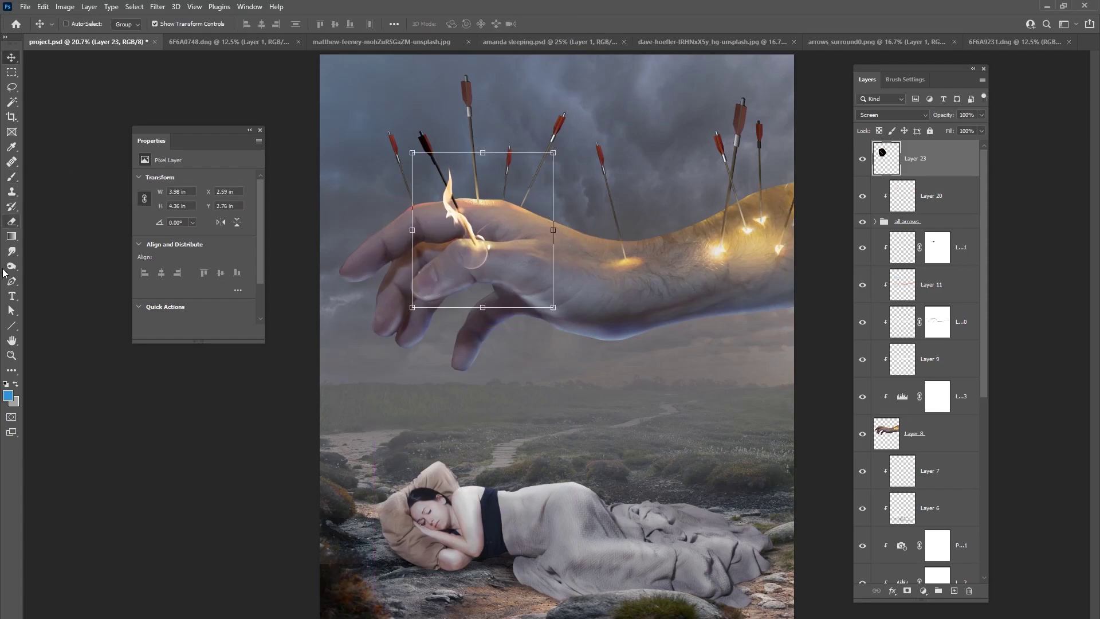
# - Smudge the flame's round base and its tip at 28% strength to blend it into the wound, checking the layer on and off
pyautogui.click(12, 251)
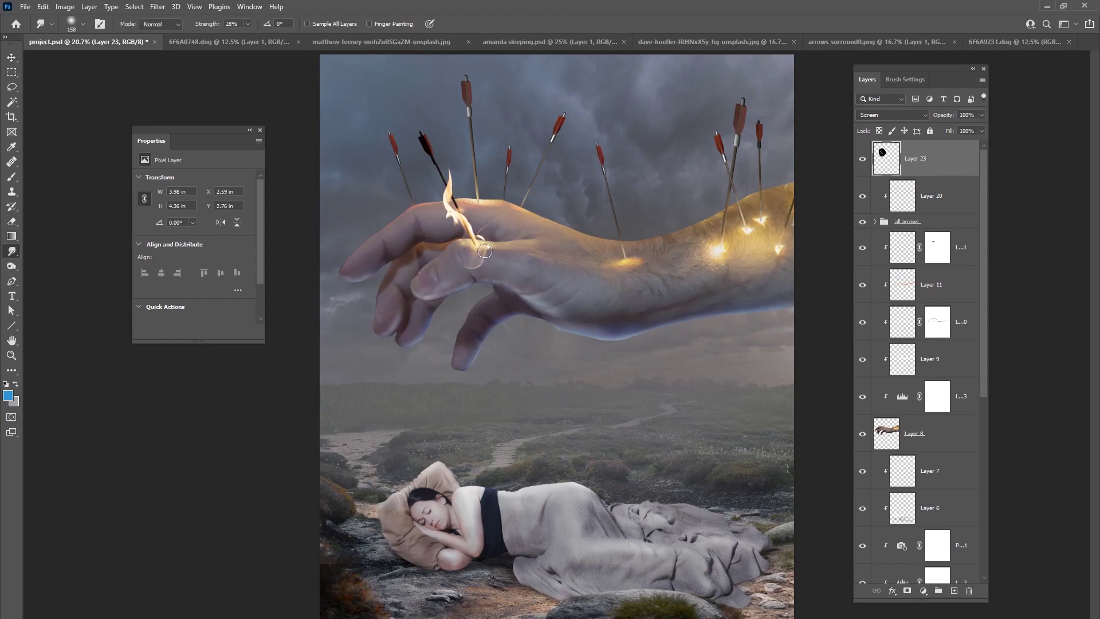
pyautogui.rightClick(468, 205)
pyautogui.moveTo(563, 235); pyautogui.dragTo(558, 234)
pyautogui.press('Return')
pyautogui.moveTo(451, 168); pyautogui.dragTo(446, 158)
pyautogui.click(864, 161)
pyautogui.click(865, 162)
pyautogui.click(865, 160)
pyautogui.click(864, 161)
# - Duplicate Layer 23, then shrink, flip and rotate the copy onto the forearm wound beneath the far arrow
pyautogui.hotkey('ctrl', 'j')
pyautogui.press('v')
pyautogui.moveTo(458, 217); pyautogui.dragTo(716, 198)
pyautogui.moveTo(812, 125); pyautogui.dragTo(809, 186)
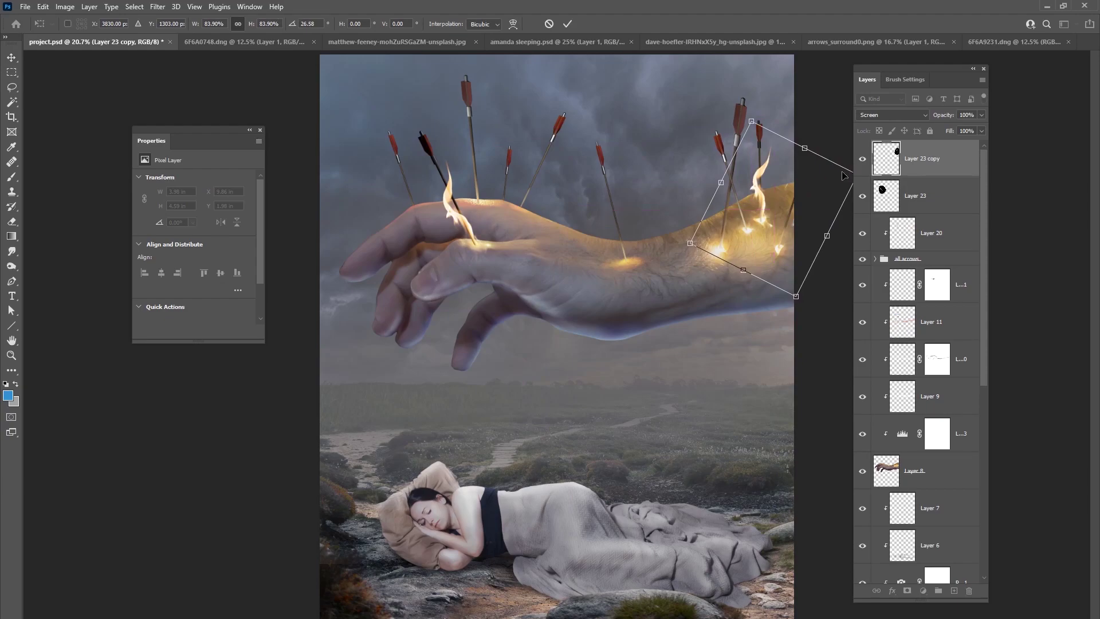
pyautogui.moveTo(753, 122); pyautogui.dragTo(757, 128)
pyautogui.moveTo(780, 185); pyautogui.dragTo(776, 180)
pyautogui.moveTo(819, 236); pyautogui.dragTo(774, 219)
pyautogui.moveTo(813, 183); pyautogui.dragTo(788, 207)
pyautogui.moveTo(781, 130); pyautogui.dragTo(802, 162)
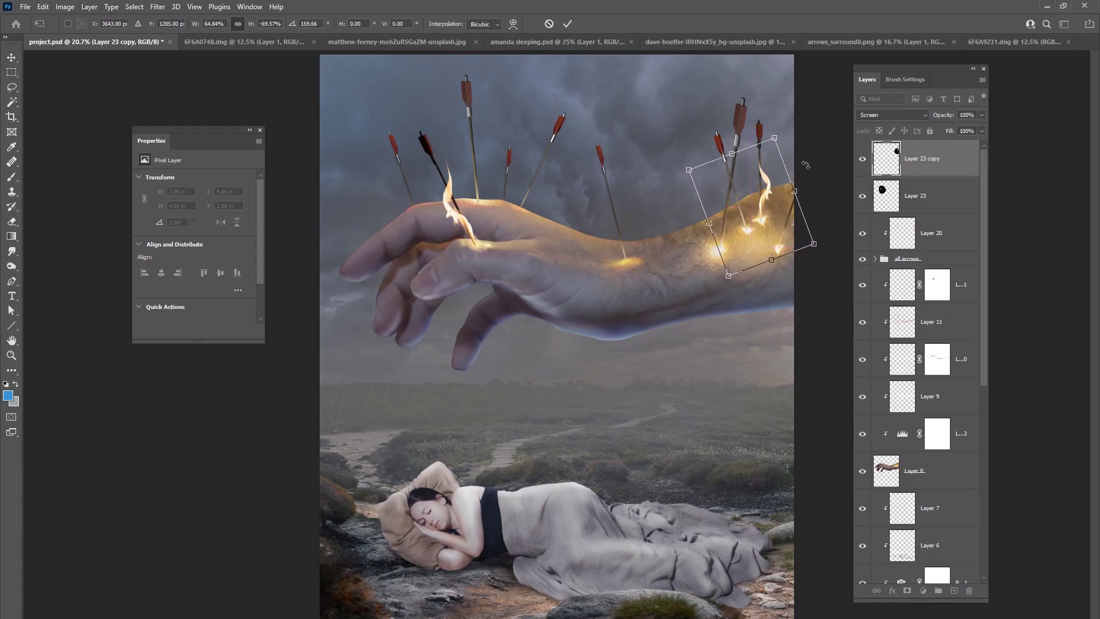
pyautogui.press('Return')
pyautogui.press('r')
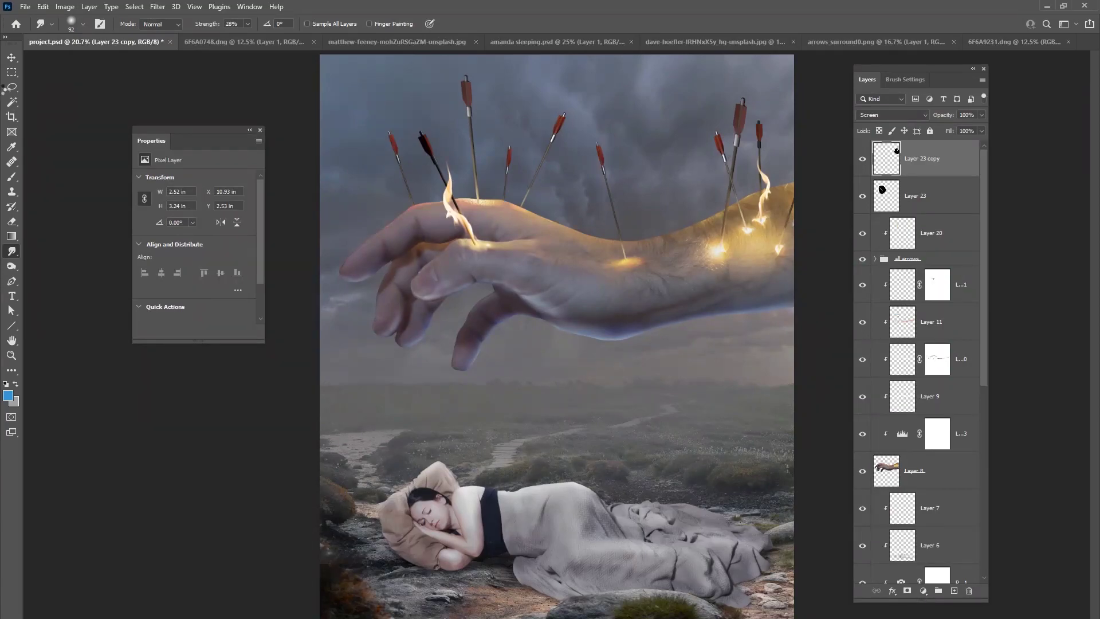
# - Lasso around the flames and sparks in 6F6A9266.dng and switch back to project.psd
pyautogui.press('l')
pyautogui.moveTo(522, 342)
pyautogui.mouseDown()
pyautogui.moveTo(1008, 343)
pyautogui.moveTo(621, 222)
pyautogui.mouseUp()
pyautogui.click(105, 43)
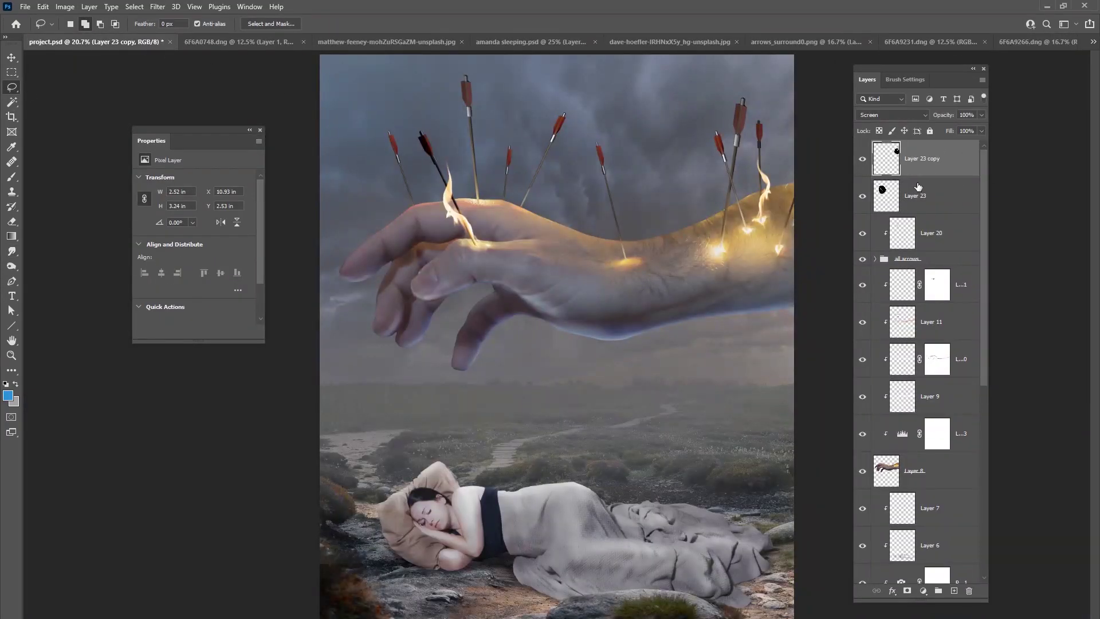
# - Paste the copied flames and sparks above Layer 23 copy and set their blend mode to Screen
pyautogui.hotkey('ctrl', 'v')
pyautogui.click(892, 115)
pyautogui.click(897, 216)
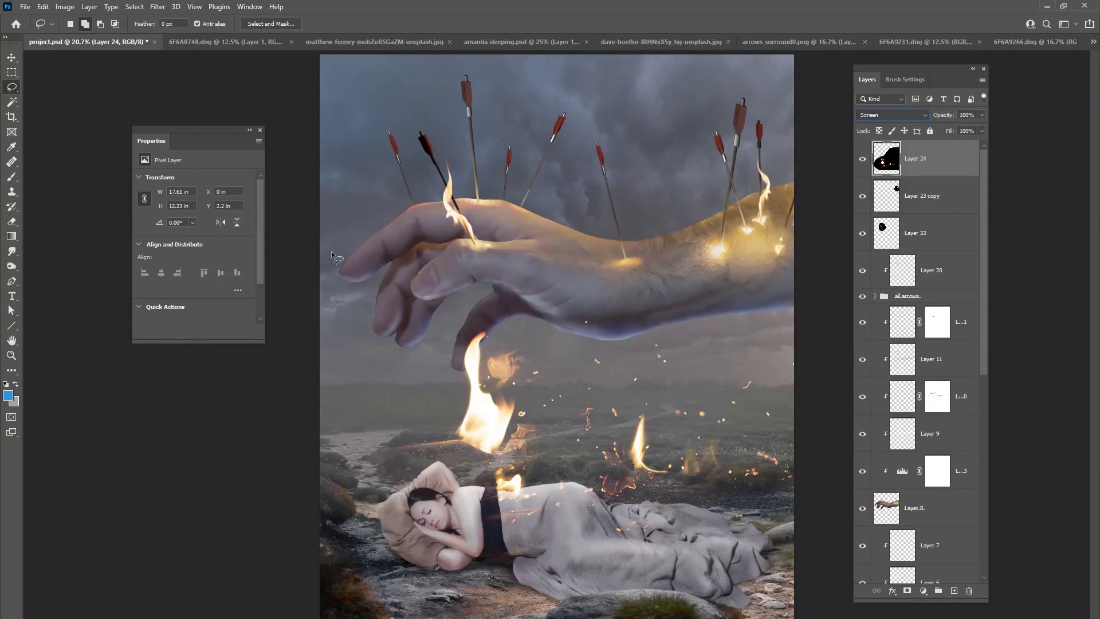
# - Move the Layer 24 flames up onto the arm, scaling them to 66.08% and rotating them to -5°
pyautogui.click(12, 58)
pyautogui.moveTo(574, 414); pyautogui.dragTo(551, 199)
pyautogui.moveTo(303, 344); pyautogui.dragTo(510, 201)
pyautogui.moveTo(701, 157); pyautogui.dragTo(611, 272)
pyautogui.moveTo(829, 319); pyautogui.dragTo(756, 261)
pyautogui.moveTo(641, 270); pyautogui.dragTo(643, 264)
pyautogui.moveTo(418, 339); pyautogui.dragTo(425, 332)
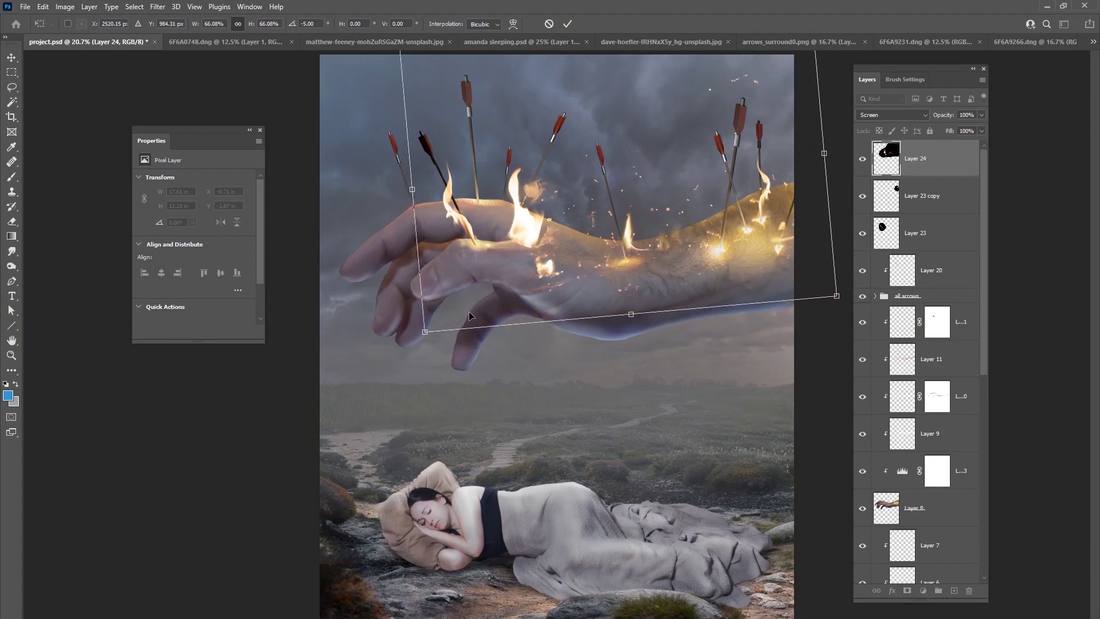
# - Shift the Layer 24 flames slightly down and left so the small flame sits on the central arrow's wound, and apply the transform
pyautogui.moveTo(499, 295); pyautogui.dragTo(496, 302)
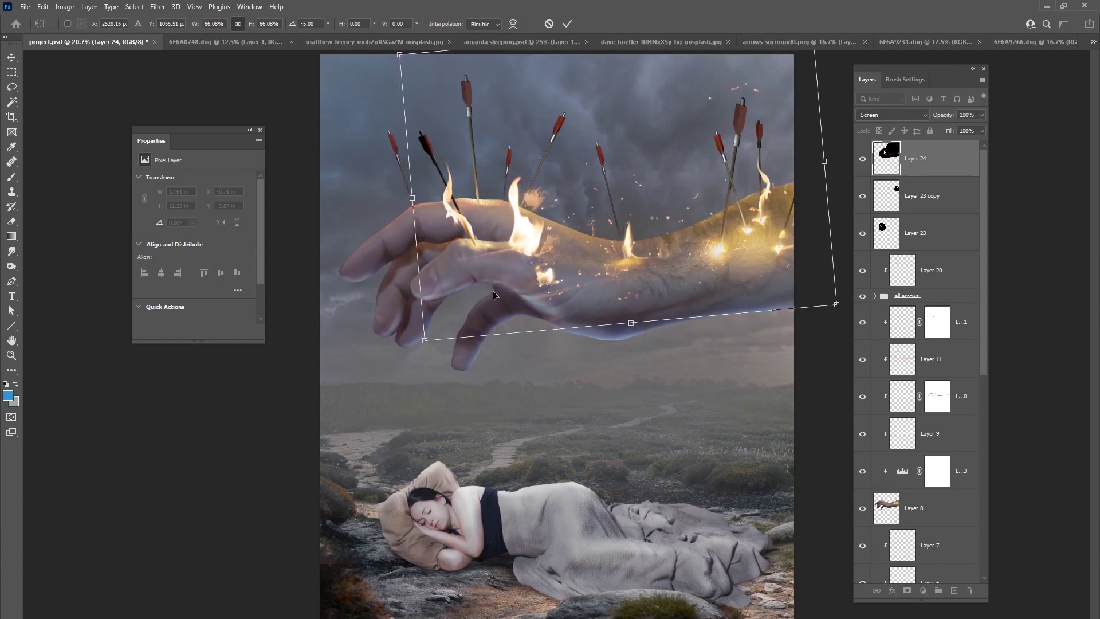
pyautogui.press('Left')
pyautogui.press('Left')
pyautogui.press('Down')
pyautogui.press('Down')
pyautogui.press('Left')
pyautogui.press('Left')
pyautogui.press('Left')
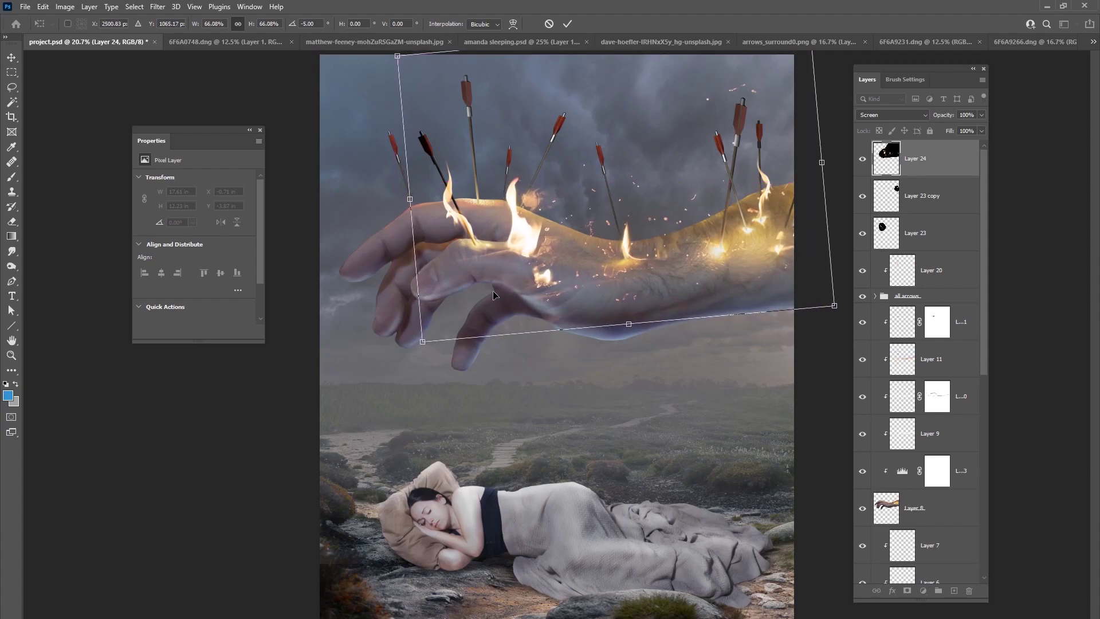
pyautogui.click(567, 24)
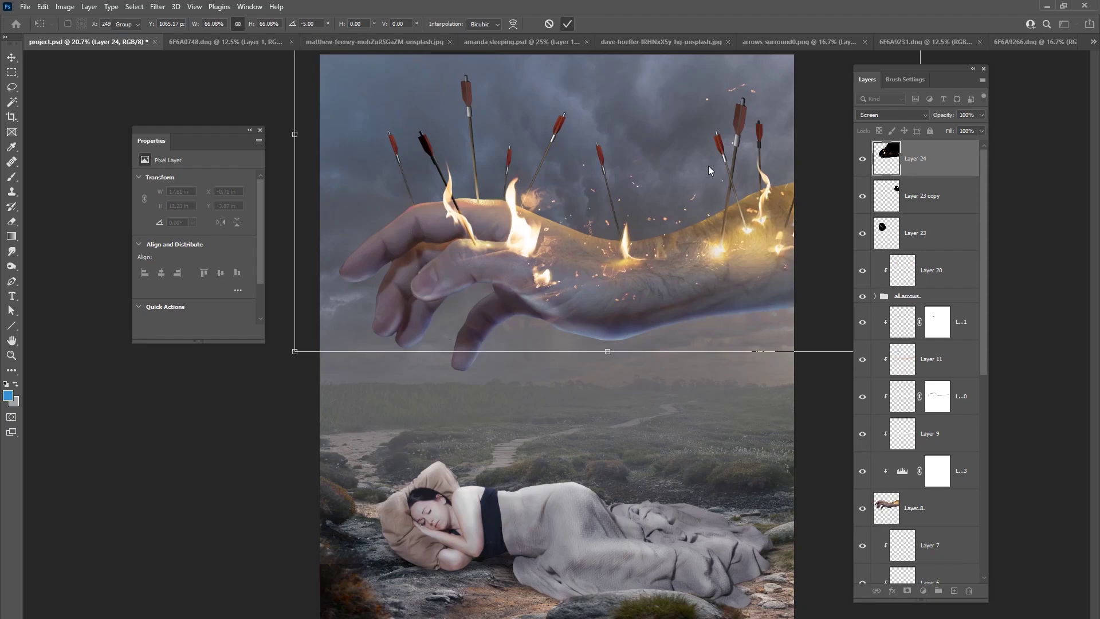
# - Add a mask to Layer 24 and paint black at 24% flow over the large flame and the flames near the wrist
pyautogui.click(907, 590)
pyautogui.press('b')
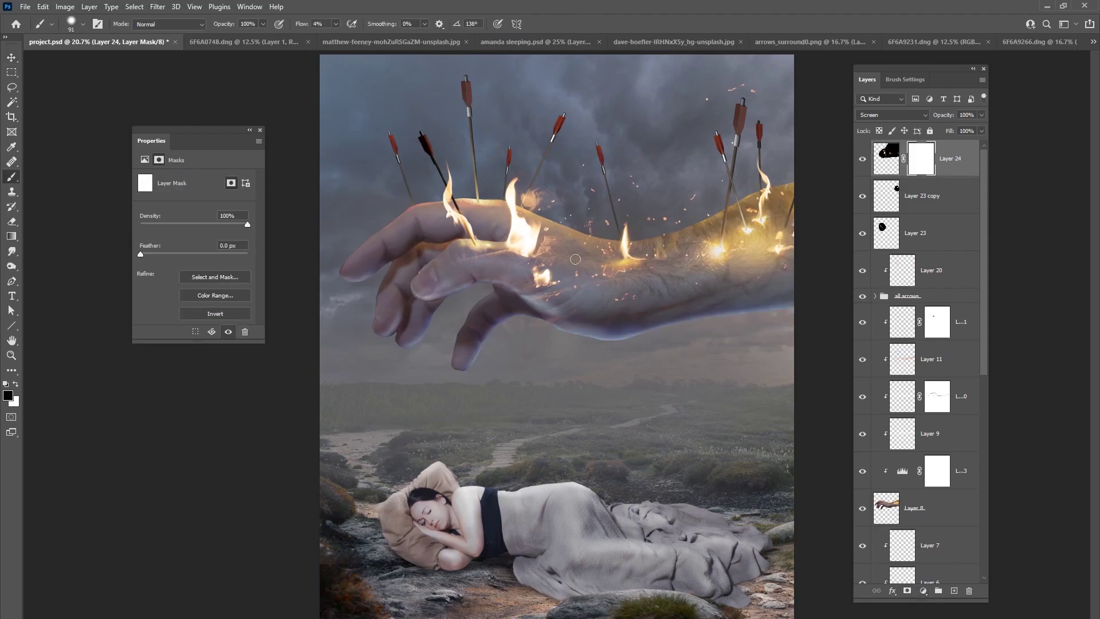
pyautogui.rightClick(574, 263)
pyautogui.moveTo(523, 221)
pyautogui.mouseDown()
pyautogui.moveTo(514, 259)
pyautogui.moveTo(537, 184)
pyautogui.moveTo(537, 276)
pyautogui.moveTo(556, 274)
pyautogui.moveTo(567, 291)
pyautogui.moveTo(623, 295)
pyautogui.moveTo(552, 285)
pyautogui.moveTo(770, 251)
pyautogui.moveTo(763, 286)
pyautogui.moveTo(797, 221)
pyautogui.moveTo(785, 268)
pyautogui.moveTo(710, 132)
pyautogui.moveTo(773, 78)
pyautogui.moveTo(707, 104)
pyautogui.moveTo(722, 140)
pyautogui.mouseUp()
pyautogui.click(336, 24)
pyautogui.click(343, 38)
pyautogui.click(523, 203)
pyautogui.hotkey('ctrl', 'z')
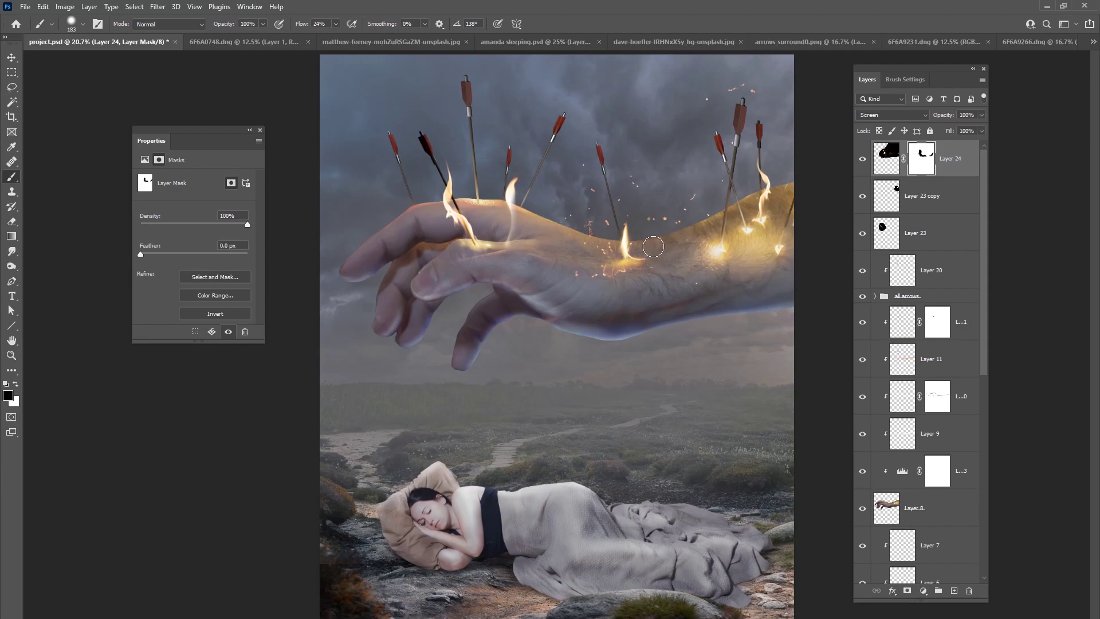
# - Mask out the remaining traces of the large flame and stray sparks along the hand and underside of the arm on Layer 24
pyautogui.moveTo(523, 238)
pyautogui.mouseDown()
pyautogui.moveTo(550, 204)
pyautogui.moveTo(556, 245)
pyautogui.moveTo(597, 315)
pyautogui.mouseUp()
pyautogui.click(863, 160)
pyautogui.click(863, 159)
pyautogui.click(863, 160)
pyautogui.click(863, 161)
pyautogui.moveTo(504, 229); pyautogui.dragTo(513, 162)
pyautogui.moveTo(575, 327)
pyautogui.mouseDown()
pyautogui.moveTo(723, 304)
pyautogui.moveTo(436, 281)
pyautogui.moveTo(486, 235)
pyautogui.moveTo(457, 356)
pyautogui.moveTo(488, 307)
pyautogui.moveTo(617, 350)
pyautogui.moveTo(634, 330)
pyautogui.mouseUp()
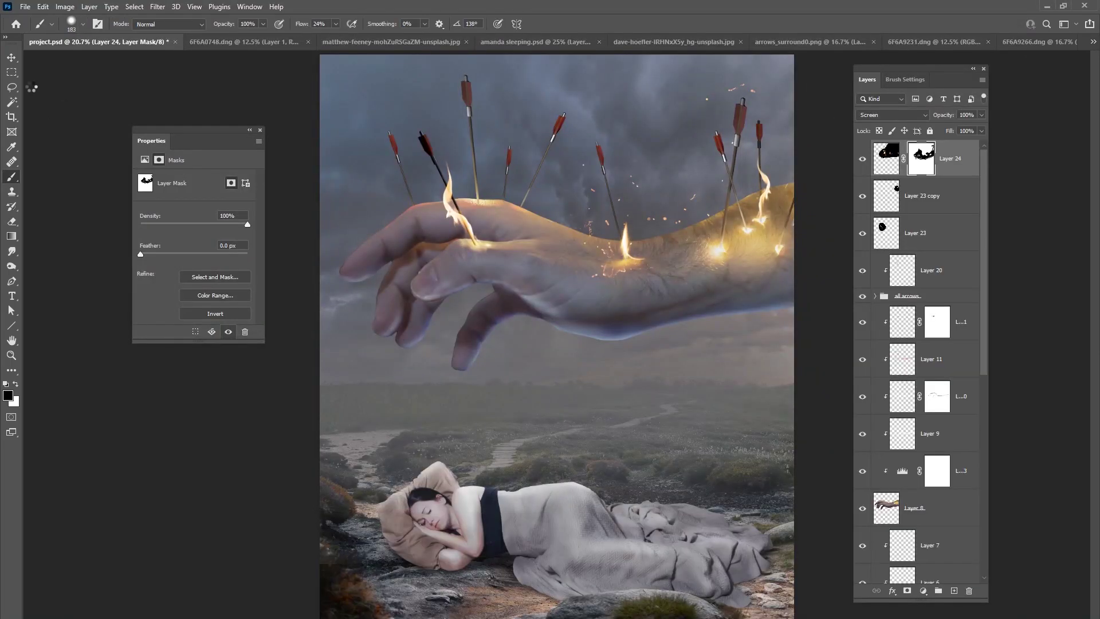
# - Lasso around the flames and rising sparks in 6F6A9354.dng and switch back to project.psd
pyautogui.click(12, 87)
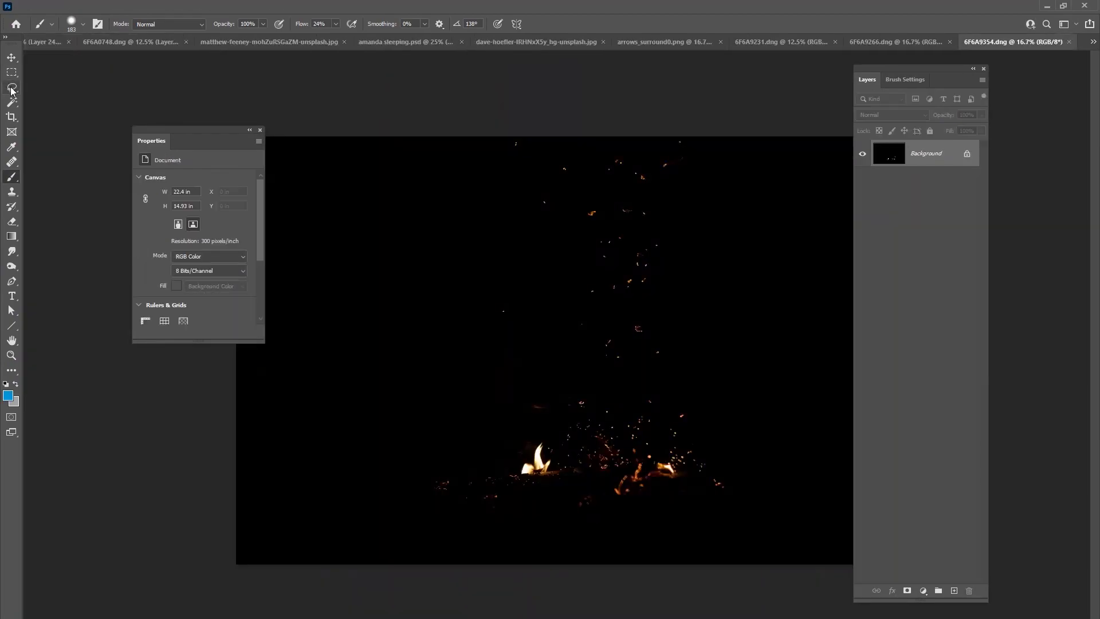
pyautogui.moveTo(532, 142)
pyautogui.mouseDown()
pyautogui.moveTo(410, 258)
pyautogui.moveTo(768, 177)
pyautogui.moveTo(693, 137)
pyautogui.mouseUp()
pyautogui.click(49, 46)
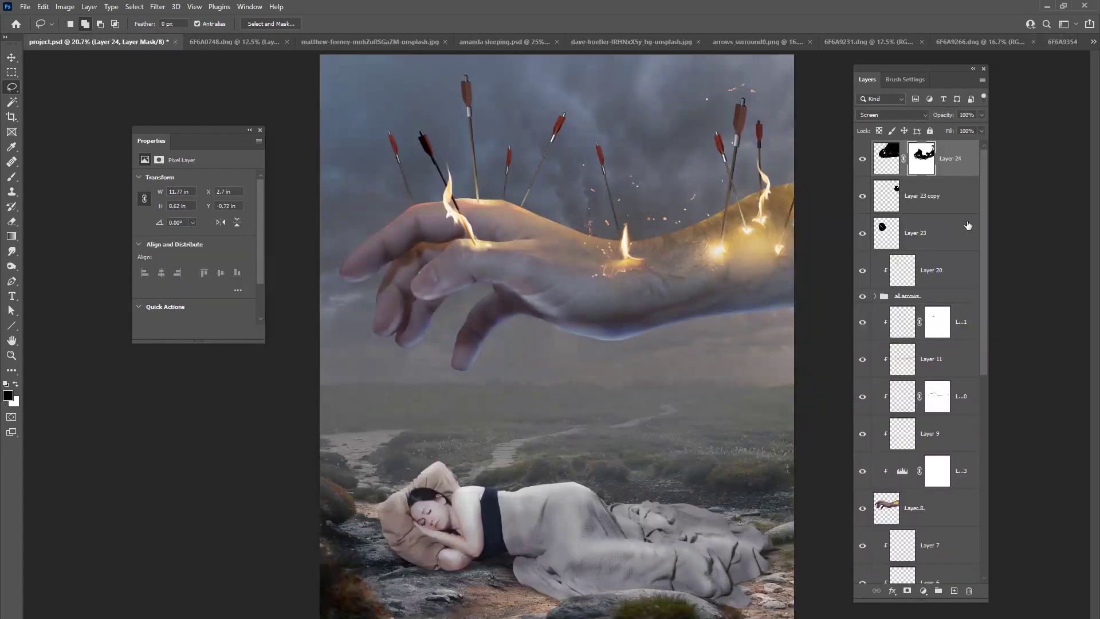
# - Paste the copied flames and rising sparks above Layer 24 and set their blend mode to Screen
pyautogui.hotkey('ctrl', 'v')
pyautogui.click(892, 114)
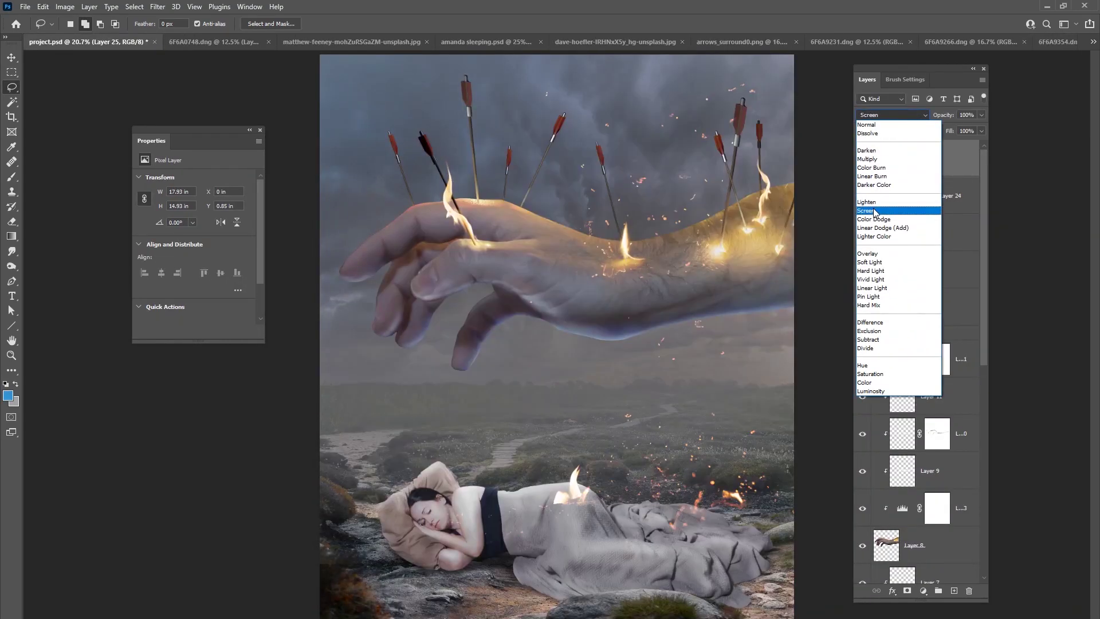
pyautogui.click(866, 210)
# - Scale Layer 25 to 71.15%, rotate it to 2.24° and position its flame on the knuckles at the base of the tall arrow
pyautogui.press('v')
pyautogui.moveTo(521, 268); pyautogui.dragTo(463, 107)
pyautogui.moveTo(470, 202); pyautogui.dragTo(527, 208)
pyautogui.moveTo(512, 252); pyautogui.dragTo(618, 262)
pyautogui.moveTo(326, 323); pyautogui.dragTo(433, 255)
pyautogui.moveTo(676, 166); pyautogui.dragTo(512, 232)
pyautogui.moveTo(281, 295); pyautogui.dragTo(358, 229)
pyautogui.moveTo(599, 173); pyautogui.dragTo(564, 235)
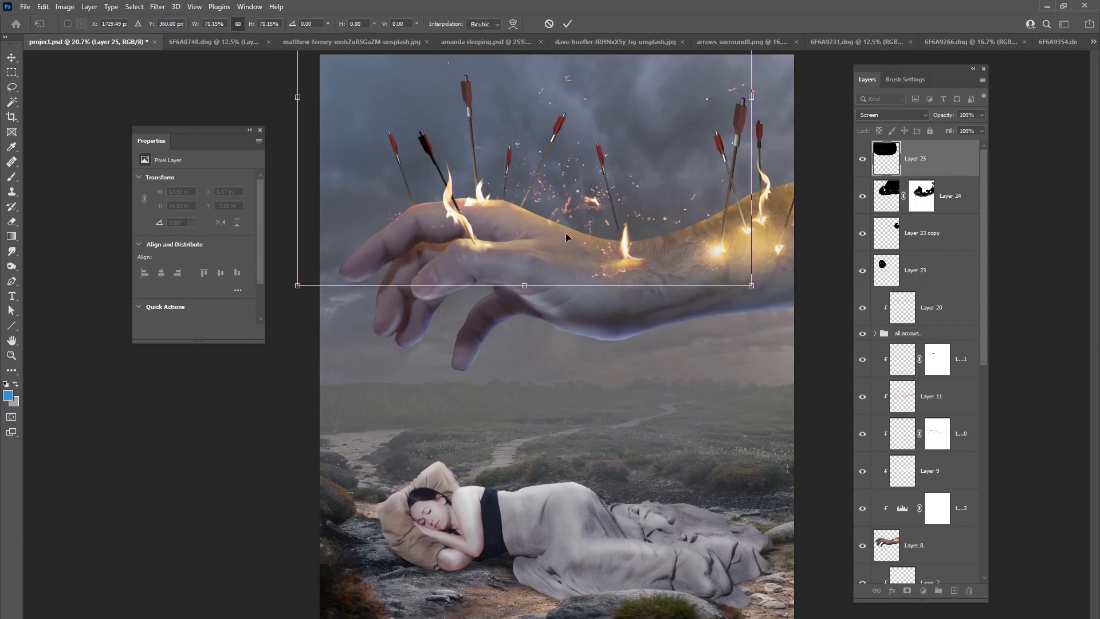
pyautogui.moveTo(694, 348); pyautogui.dragTo(681, 349)
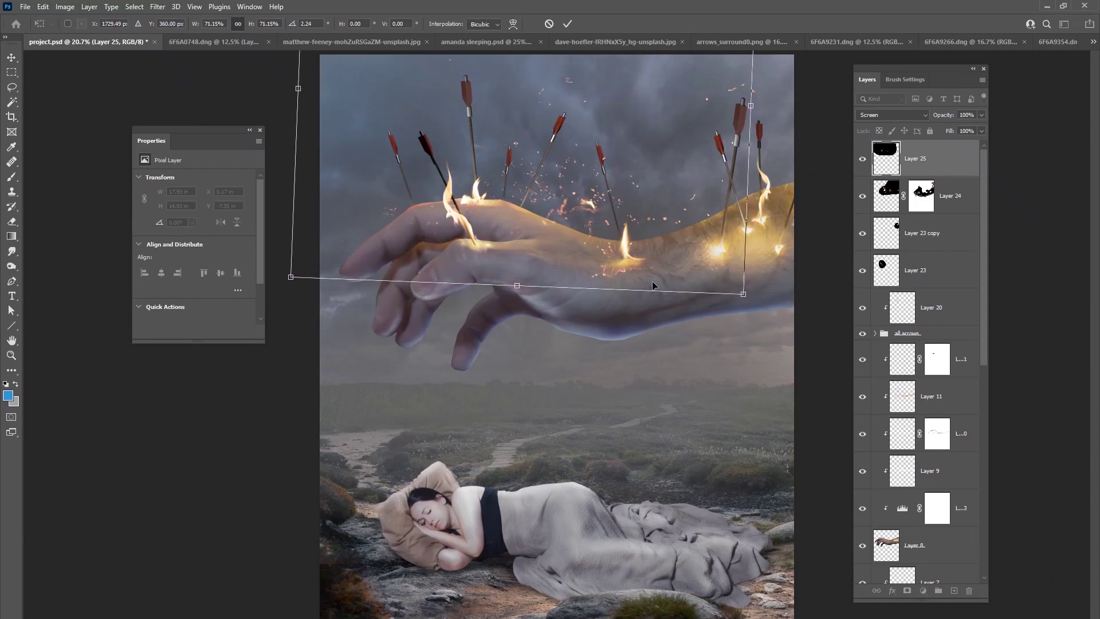
pyautogui.moveTo(654, 287); pyautogui.dragTo(655, 288)
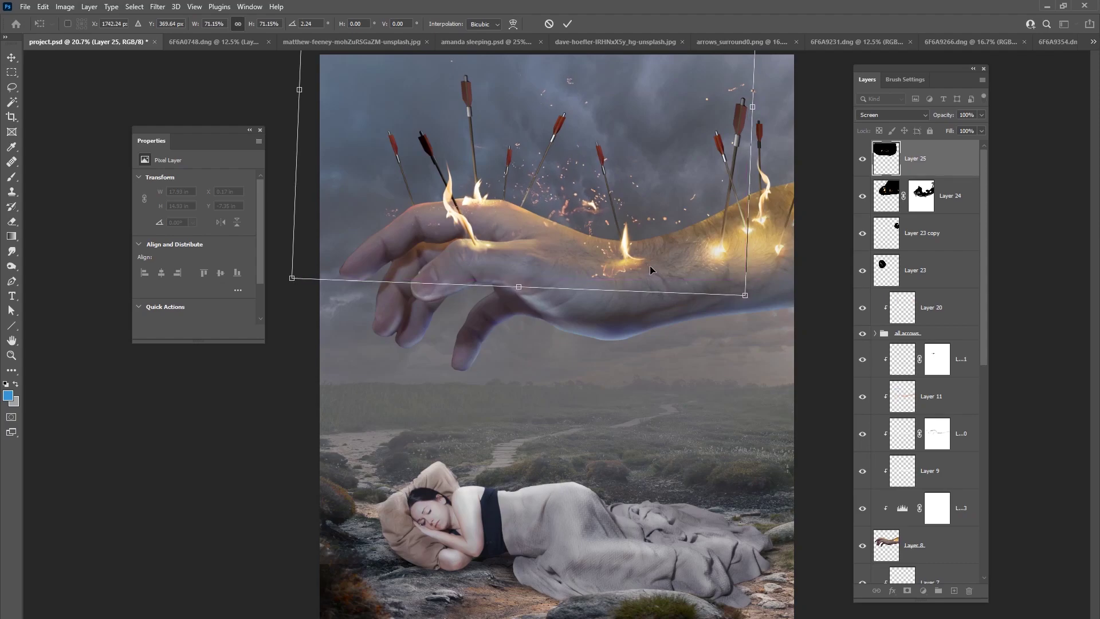
pyautogui.click(567, 23)
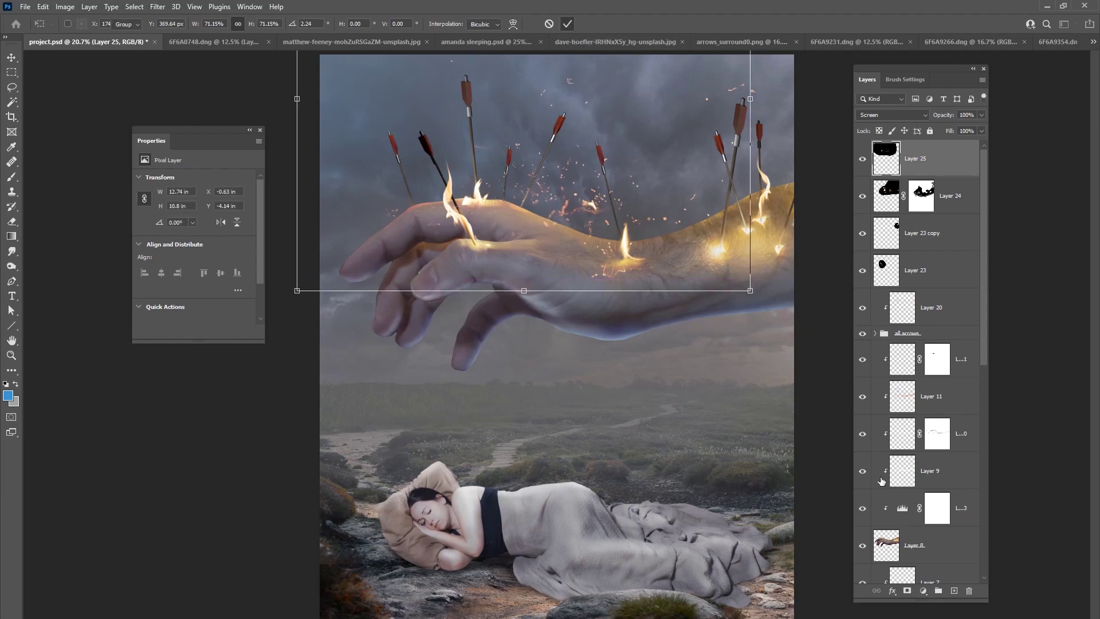
# - Add a mask to Layer 25 and paint black over the floating ember above the wrist and the stray sparks on the hand
pyautogui.click(907, 591)
pyautogui.press('d')
pyautogui.press('b')
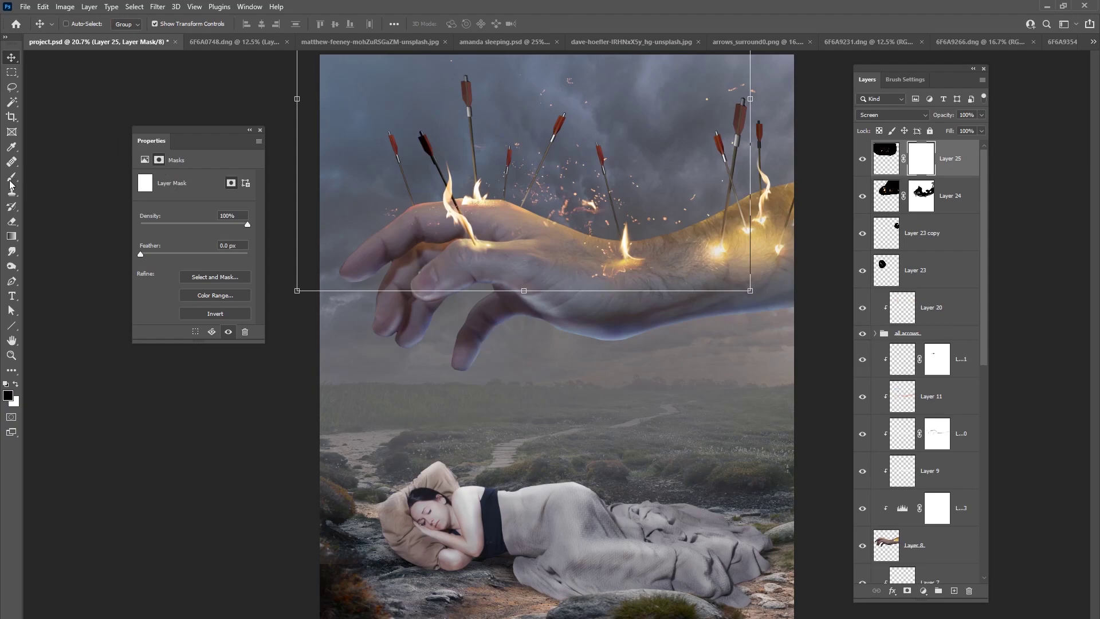
pyautogui.click(862, 158)
pyautogui.click(862, 158)
pyautogui.moveTo(582, 186)
pyautogui.mouseDown()
pyautogui.moveTo(596, 157)
pyautogui.moveTo(623, 193)
pyautogui.moveTo(587, 198)
pyautogui.moveTo(619, 166)
pyautogui.mouseUp()
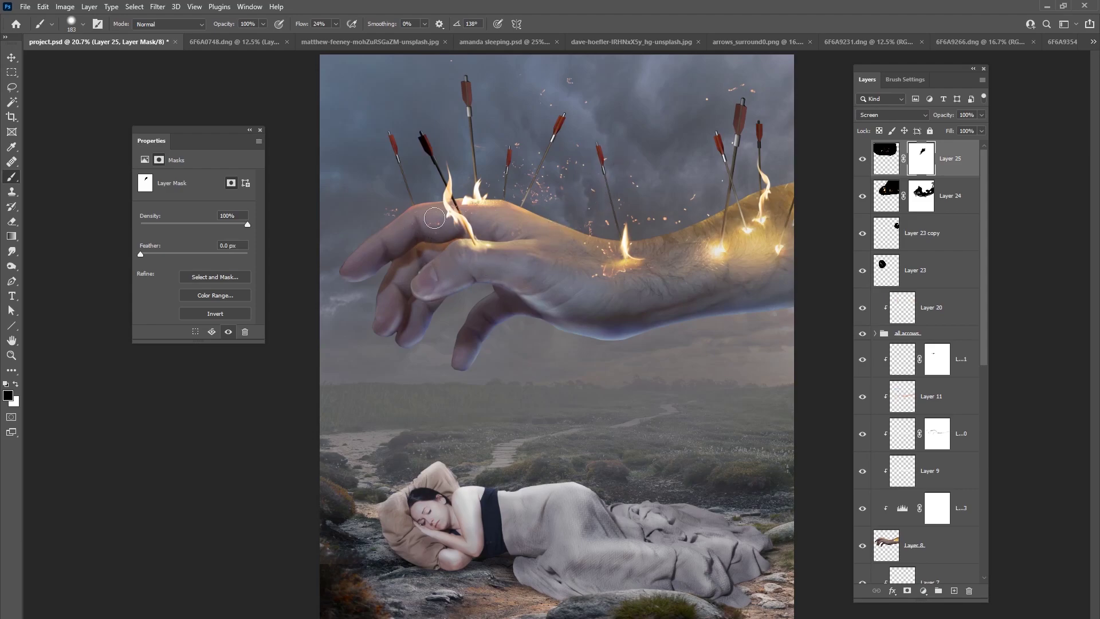
pyautogui.moveTo(431, 233)
pyautogui.mouseDown()
pyautogui.moveTo(467, 220)
pyautogui.moveTo(450, 207)
pyautogui.moveTo(469, 217)
pyautogui.mouseUp()
pyautogui.click(862, 160)
pyautogui.click(862, 160)
pyautogui.click(863, 163)
pyautogui.click(863, 163)
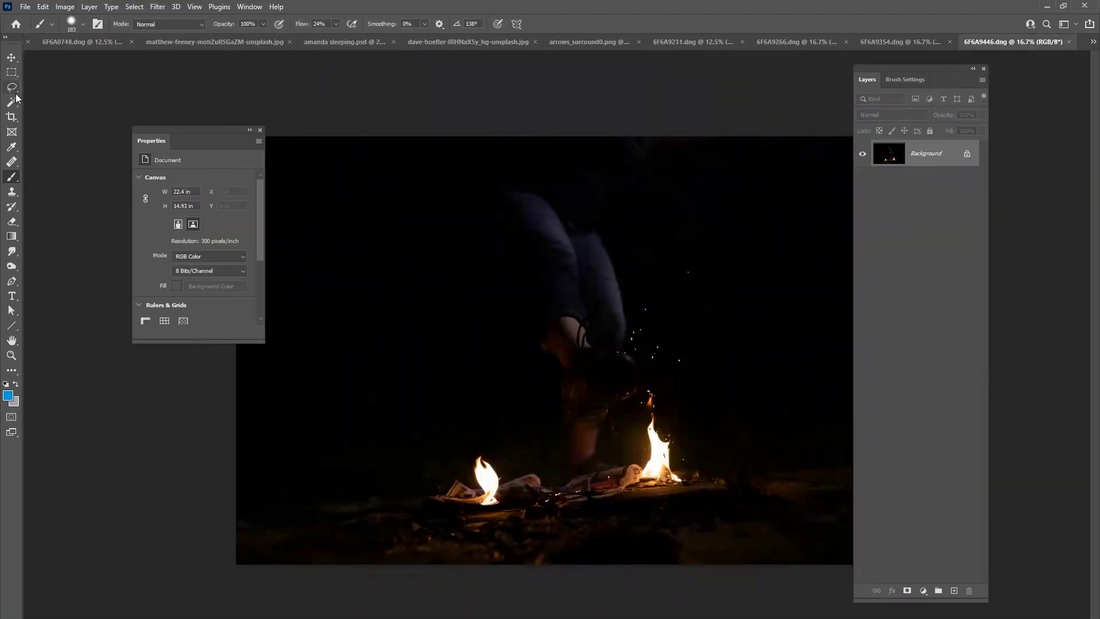
# - Lasso around the taller flame and its sparks in 6F6A9446.dng and switch back to project.psd
pyautogui.click(12, 88)
pyautogui.moveTo(646, 399)
pyautogui.mouseDown()
pyautogui.moveTo(660, 547)
pyautogui.moveTo(751, 294)
pyautogui.moveTo(641, 260)
pyautogui.moveTo(625, 339)
pyautogui.moveTo(651, 388)
pyautogui.mouseUp()
pyautogui.click(114, 42)
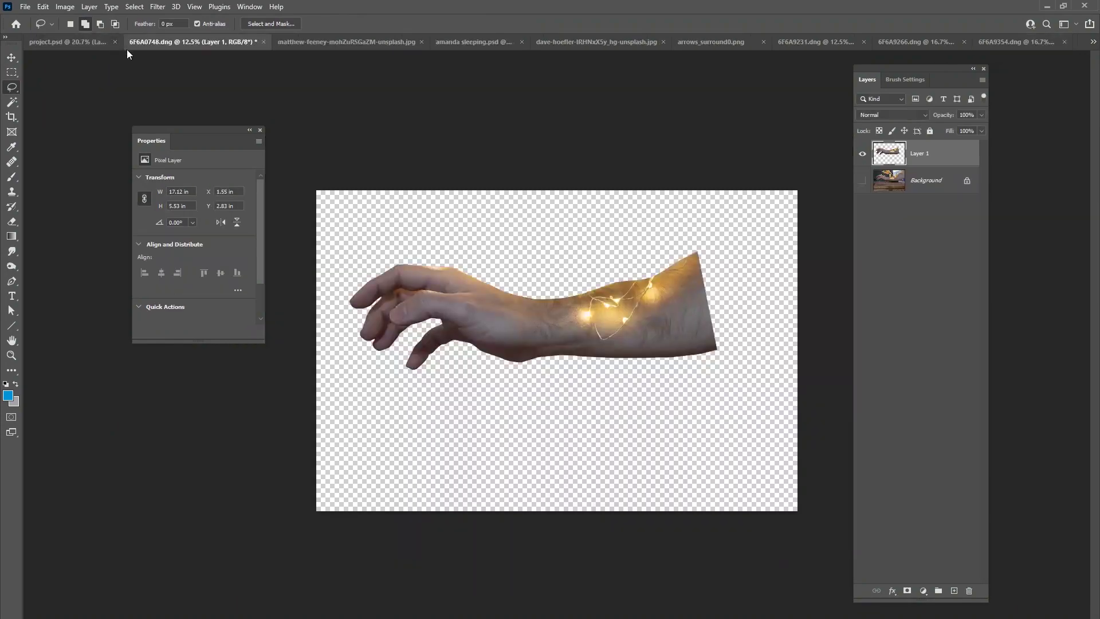
pyautogui.click(105, 41)
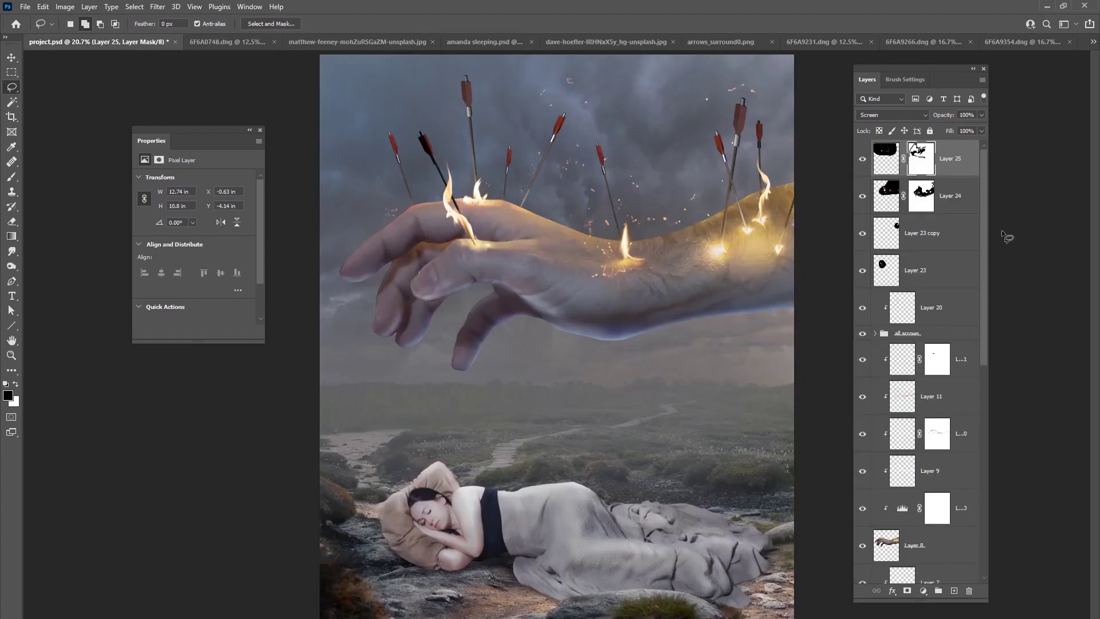
# - Paste the copied tall flame and sparks above Layer 25 and set their blend mode to Screen
pyautogui.hotkey('ctrl', 'v')
pyautogui.click(892, 115)
pyautogui.click(882, 214)
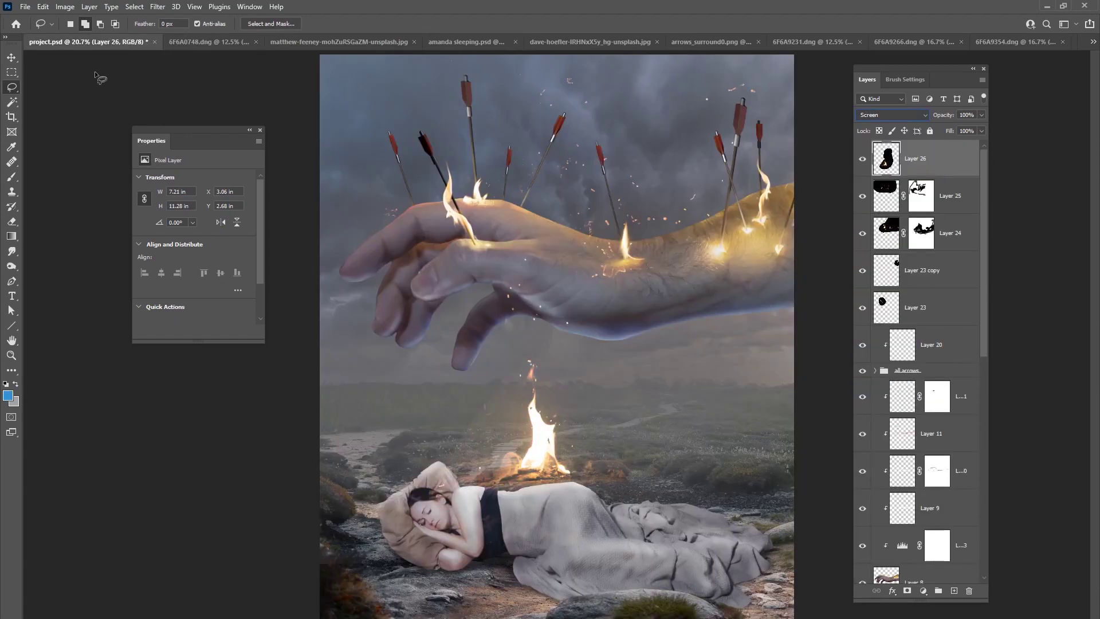
# - Scale Layer 26 to 50.17%, rotate it to -16.81° and position its flame at the base of the tall arrow on the forearm
pyautogui.press('v')
pyautogui.moveTo(510, 450); pyautogui.dragTo(745, 194)
pyautogui.hotkey('ctrl', 't')
pyautogui.moveTo(665, 295); pyautogui.dragTo(706, 284)
pyautogui.moveTo(807, 286); pyautogui.dragTo(798, 208)
pyautogui.moveTo(776, 250)
pyautogui.mouseDown()
pyautogui.moveTo(769, 234)
pyautogui.moveTo(777, 251)
pyautogui.mouseUp()
pyautogui.moveTo(844, 250); pyautogui.dragTo(810, 220)
pyautogui.moveTo(782, 223); pyautogui.dragTo(805, 252)
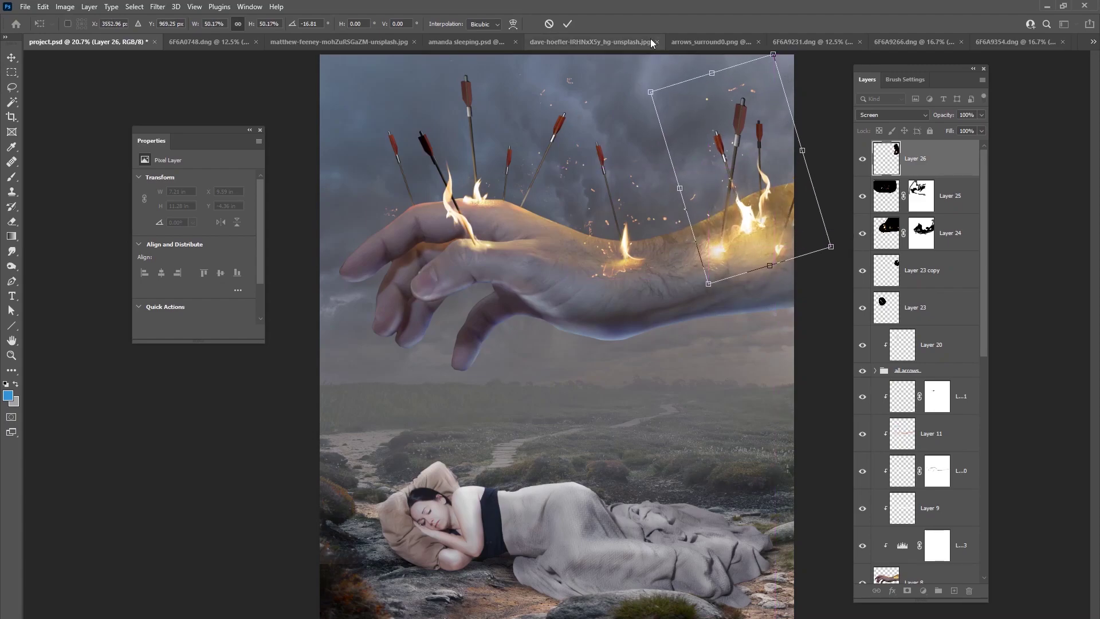
pyautogui.click(569, 23)
# - Add a mask to Layer 26 and paint black over the stray sparks around the forearm arrows
pyautogui.click(907, 590)
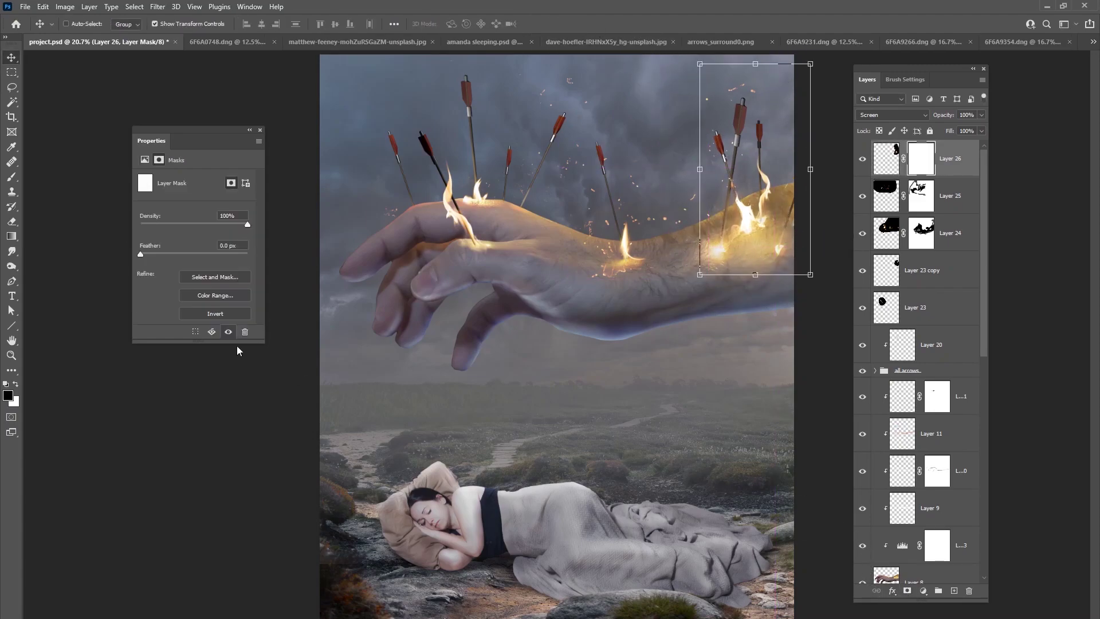
pyautogui.click(11, 177)
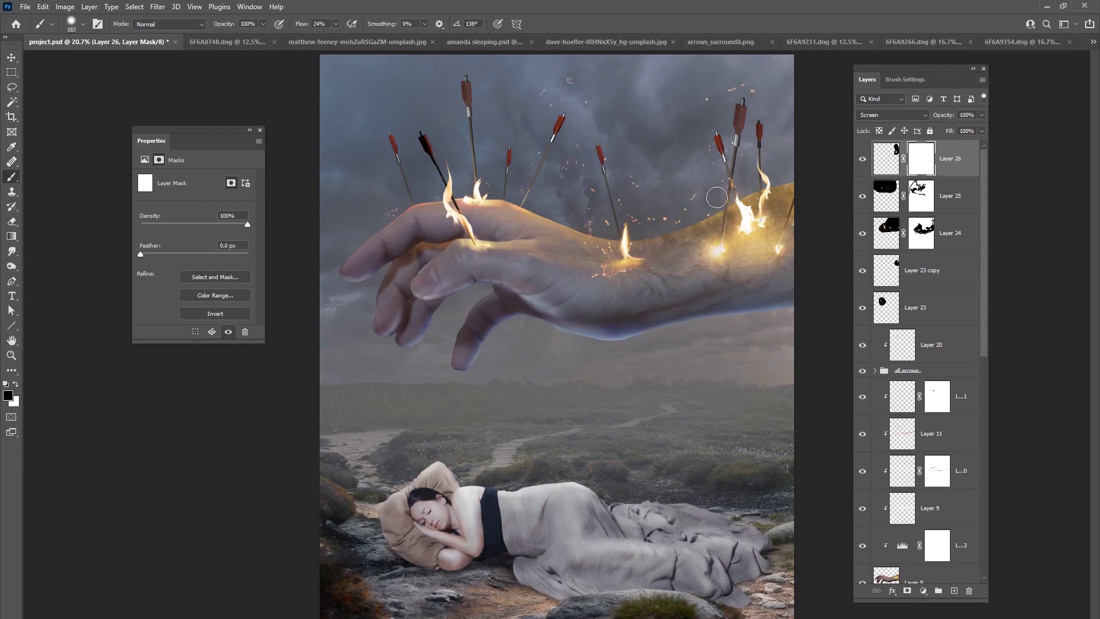
pyautogui.moveTo(705, 191); pyautogui.dragTo(713, 263)
pyautogui.moveTo(787, 180)
pyautogui.mouseDown()
pyautogui.moveTo(777, 113)
pyautogui.moveTo(700, 152)
pyautogui.moveTo(653, 205)
pyautogui.moveTo(669, 236)
pyautogui.moveTo(643, 262)
pyautogui.moveTo(686, 350)
pyautogui.mouseUp()
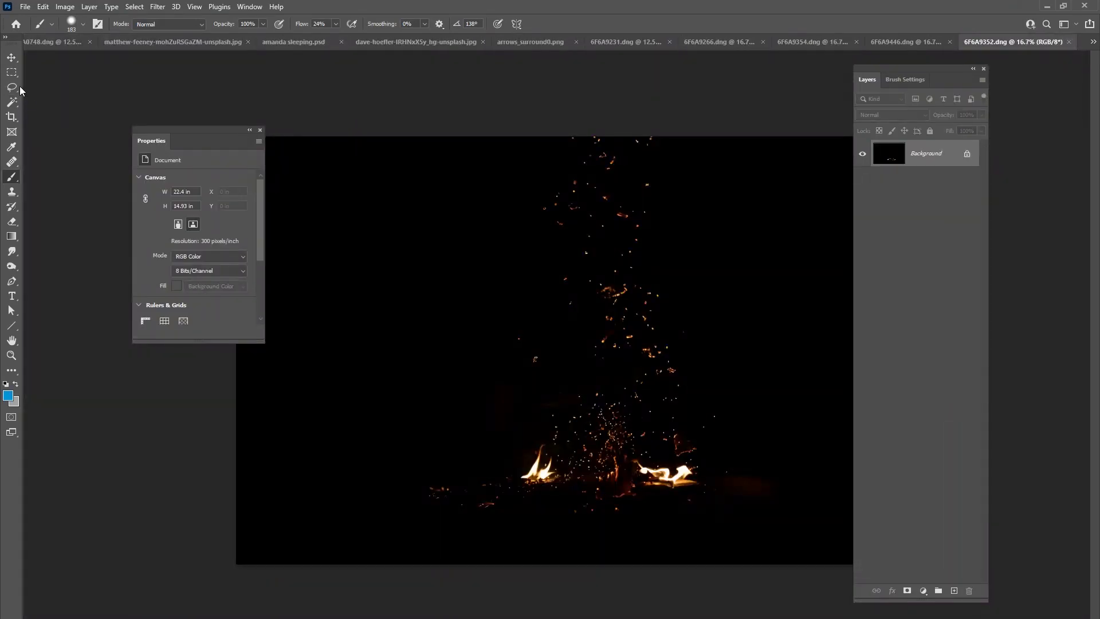
# - Lasso around the low flames and embers at the base of the fire in 6F6A9352.dng
pyautogui.click(11, 87)
pyautogui.moveTo(514, 431)
pyautogui.mouseDown()
pyautogui.moveTo(567, 547)
pyautogui.moveTo(673, 395)
pyautogui.moveTo(465, 408)
pyautogui.mouseUp()
# - Close 6F6A0748.dng without saving and switch back to project.psd
pyautogui.click(66, 43)
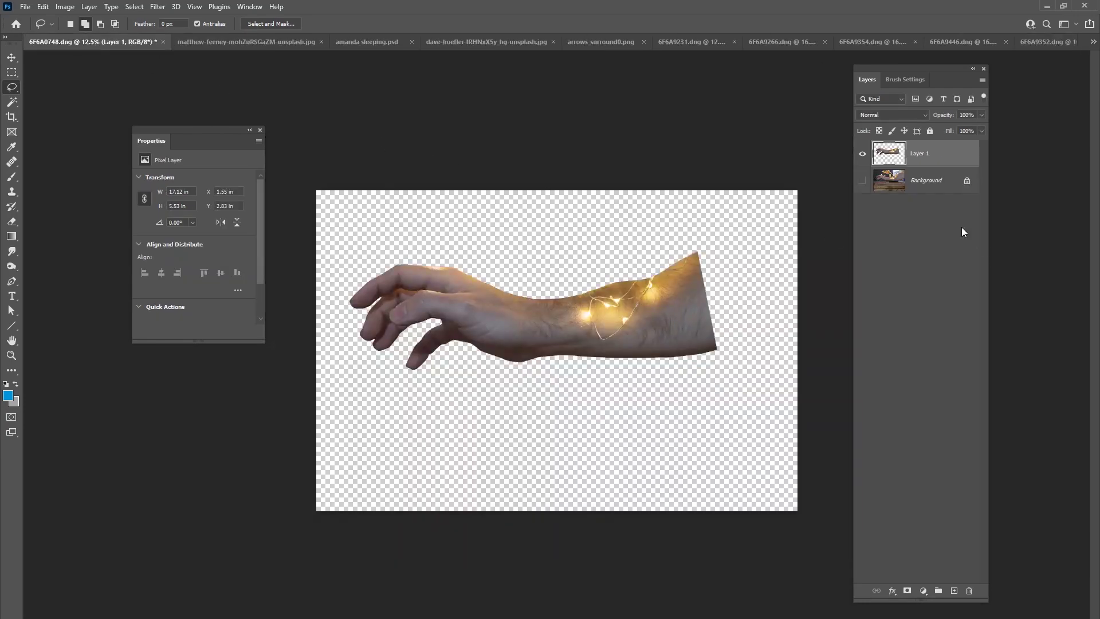
pyautogui.click(163, 41)
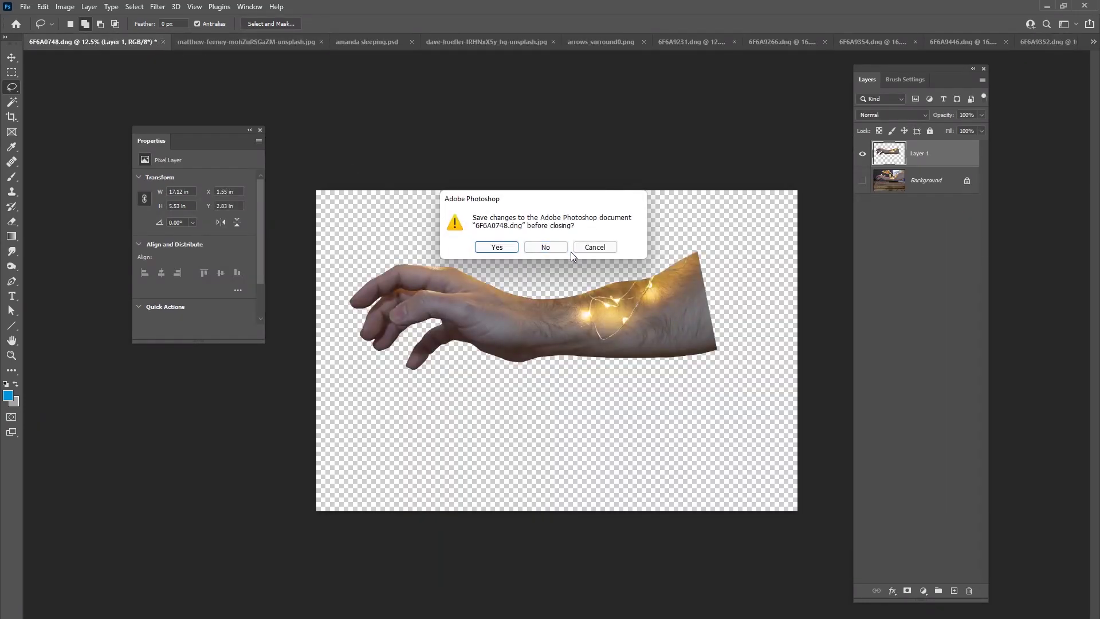
pyautogui.click(546, 247)
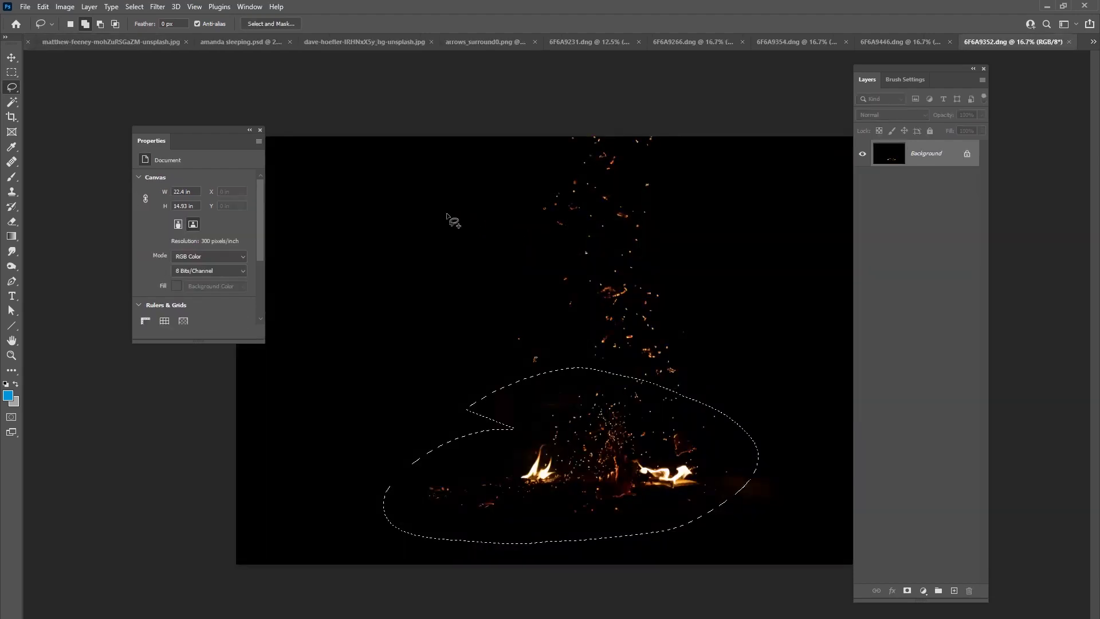
pyautogui.click(148, 42)
pyautogui.click(101, 39)
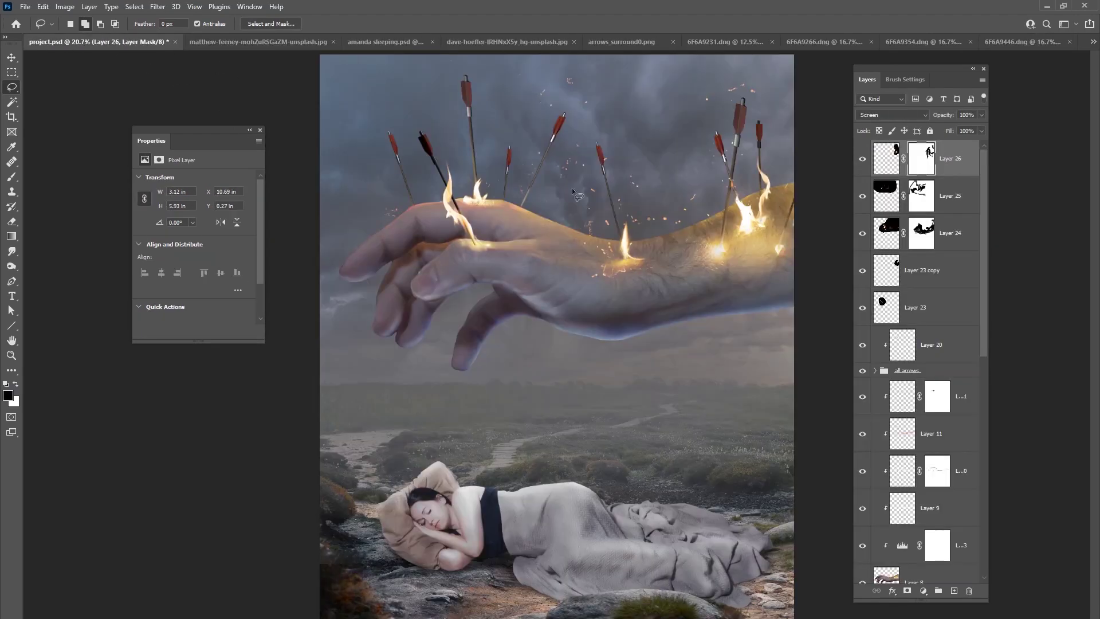
# - Paste the copied low flames above Layer 26 and set their blend mode to Screen
pyautogui.hotkey('ctrl', 'v')
pyautogui.click(873, 116)
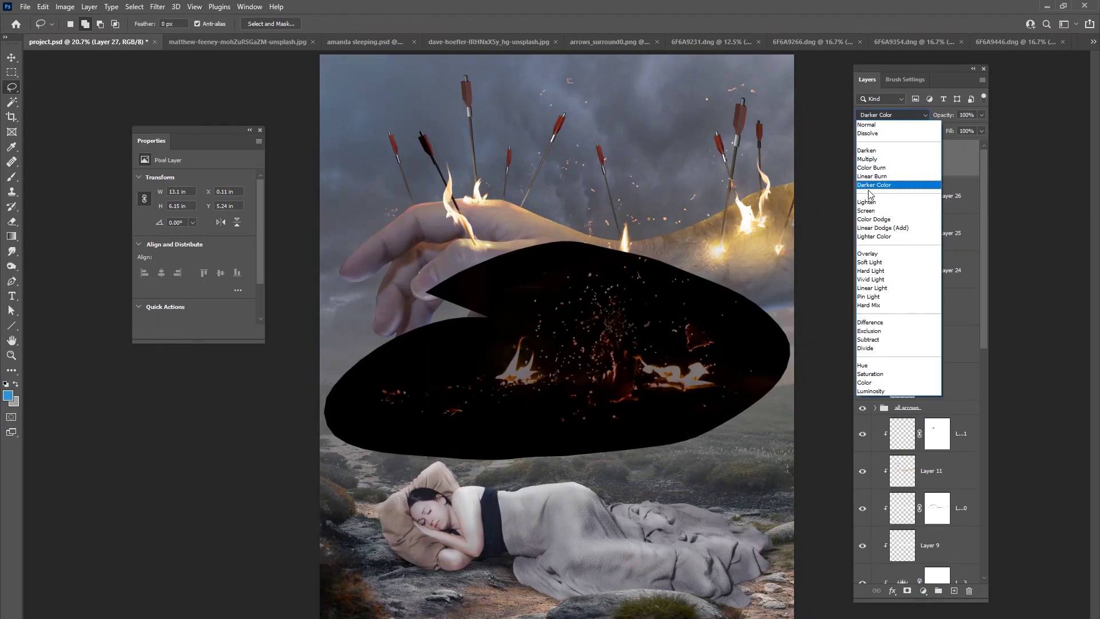
pyautogui.click(872, 184)
# - Scale Layer 27 to 76.23% and position its flame on the forearm wound at the image's right edge
pyautogui.press('v')
pyautogui.moveTo(484, 298); pyautogui.dragTo(752, 170)
pyautogui.moveTo(638, 327); pyautogui.dragTo(659, 278)
pyautogui.moveTo(625, 222); pyautogui.dragTo(716, 243)
pyautogui.press('Right')
pyautogui.press('Right')
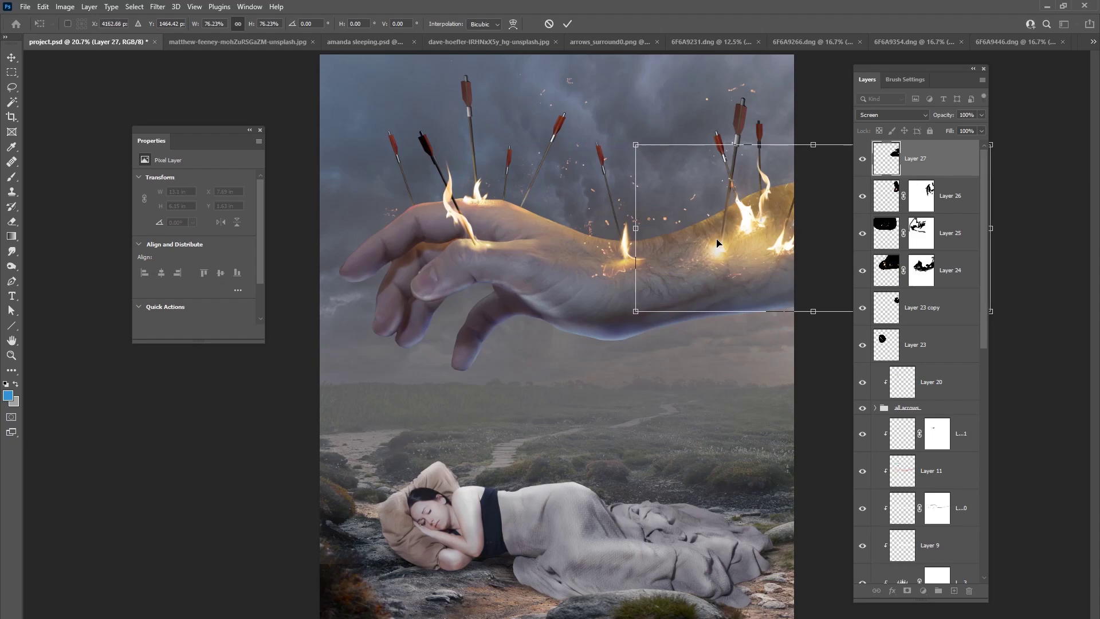
pyautogui.click(567, 23)
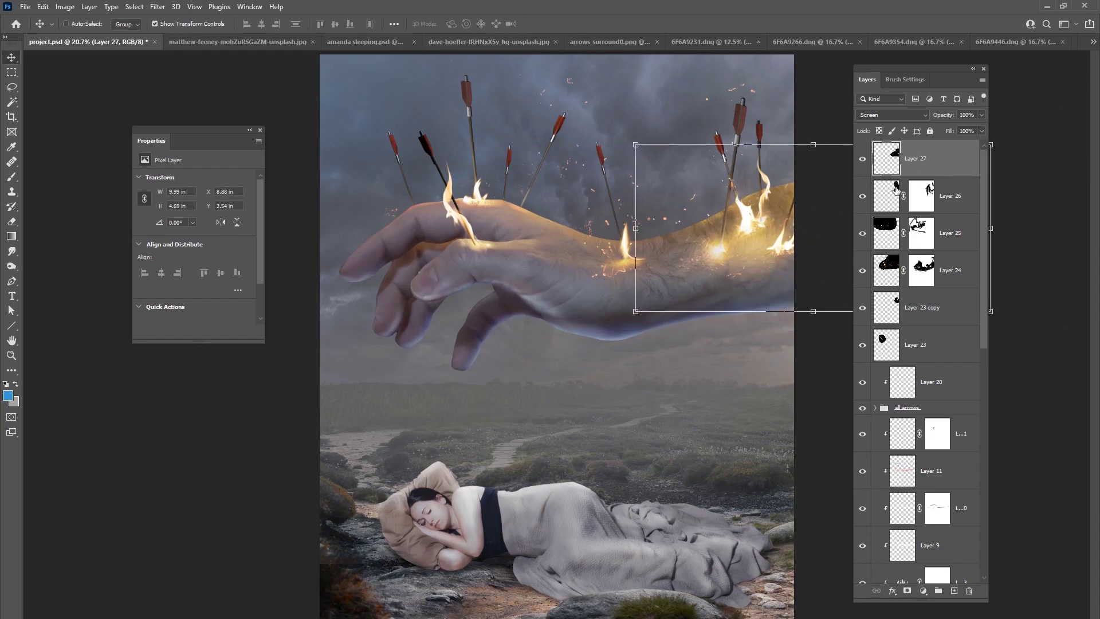
# - Group Layers 23 through 27 and name the group "flames"
pyautogui.keyDown('shift'); pyautogui.click(923, 344); pyautogui.keyUp('shift')
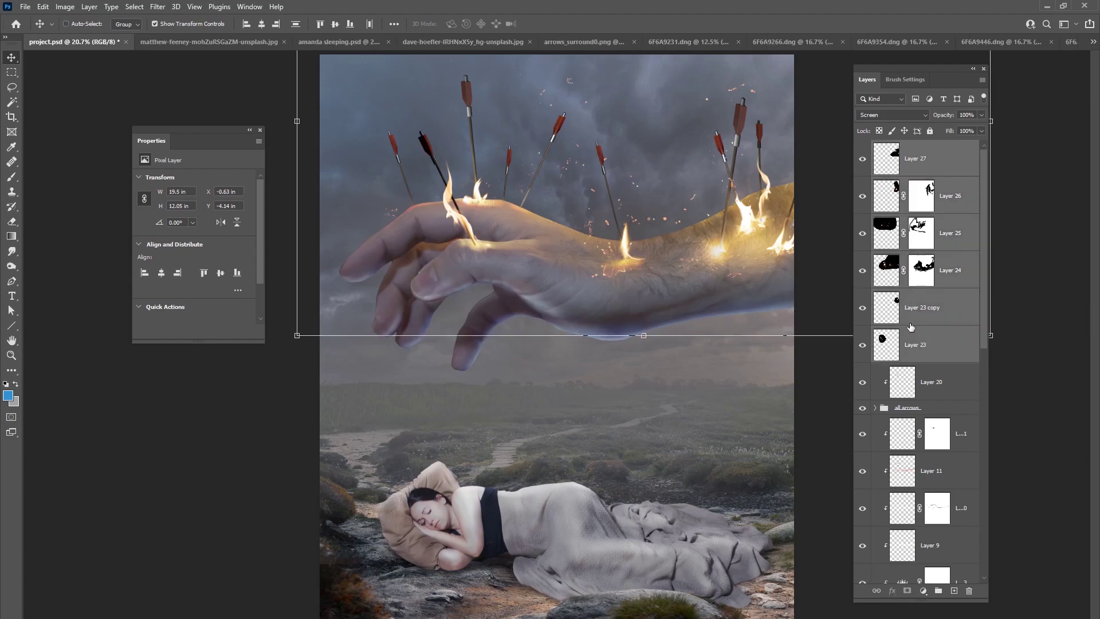
pyautogui.hotkey('ctrl', 'g')
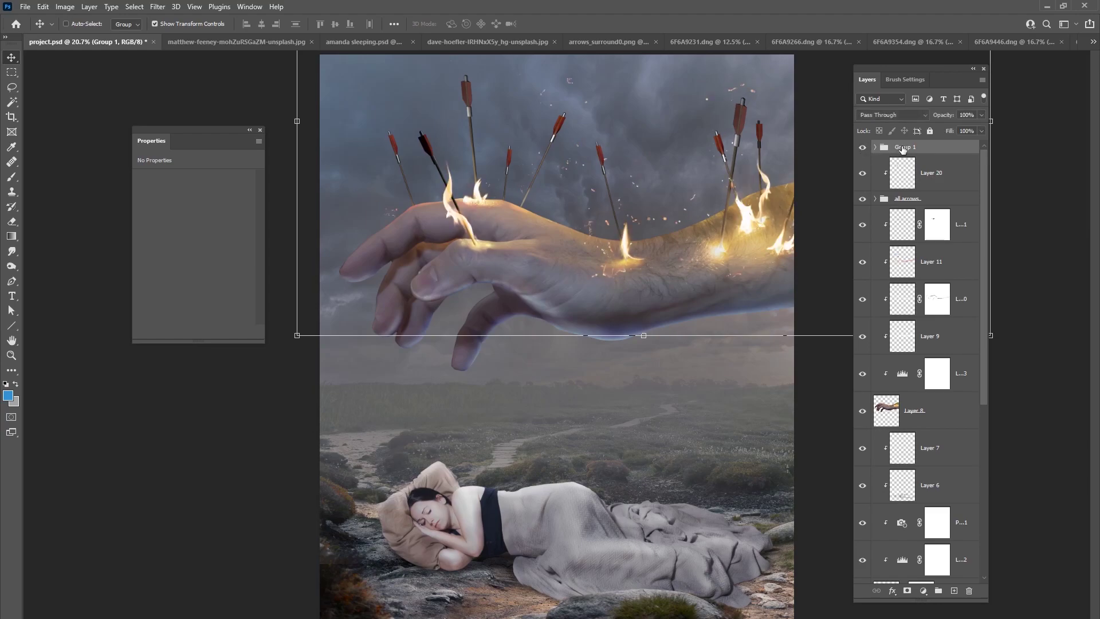
pyautogui.write('flames')
pyautogui.press('Return')
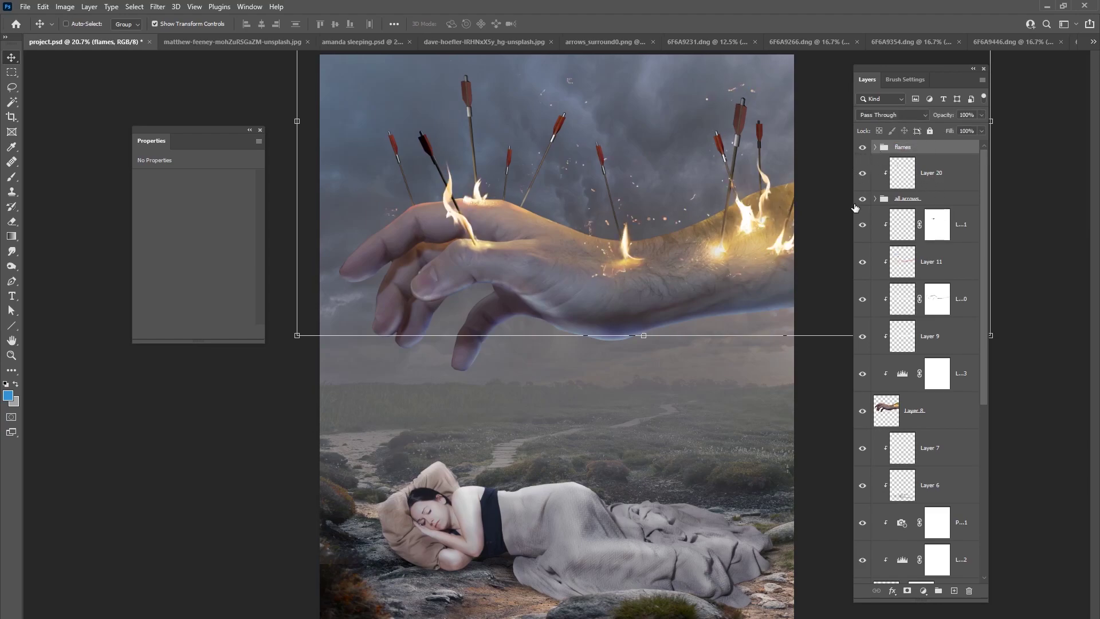
# - Compare the image with the flames group hidden and shown, and save project.psd
pyautogui.click(863, 148)
pyautogui.click(862, 147)
pyautogui.click(26, 7)
pyautogui.click(56, 135)
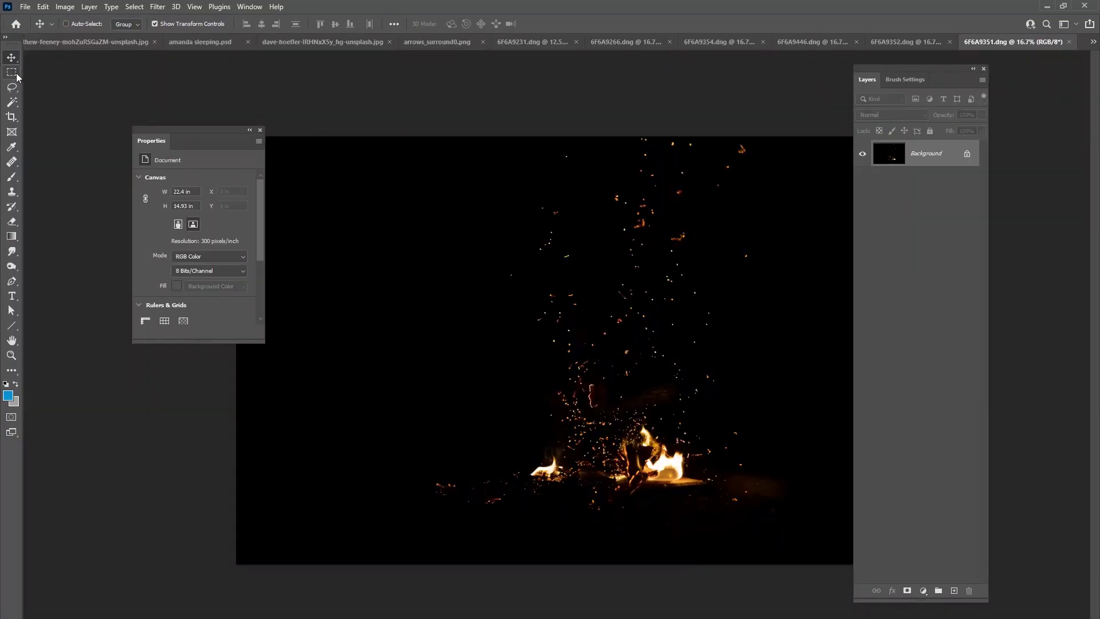
# - Lasso around the whole fire and its rising sparks in 6F6A9351.dng
pyautogui.click(12, 86)
pyautogui.moveTo(548, 140)
pyautogui.mouseDown()
pyautogui.moveTo(413, 517)
pyautogui.moveTo(802, 121)
pyautogui.moveTo(809, 126)
pyautogui.mouseUp()
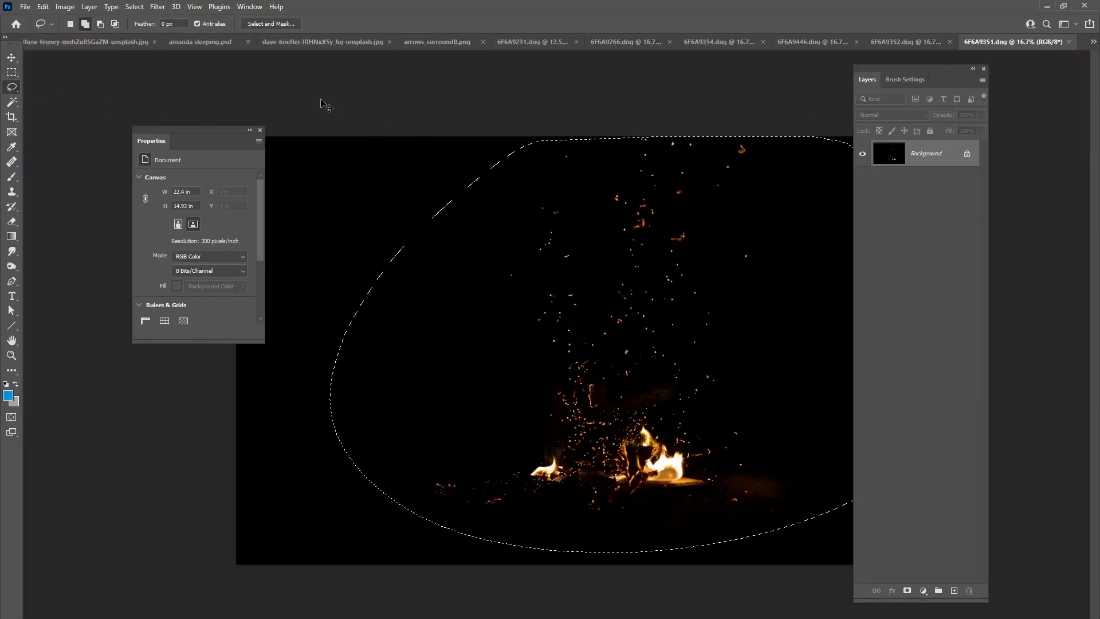
# - Close the matthew-feeney background photo and the sleeping woman's PSD without saving, and return to project.psd
pyautogui.click(132, 42)
pyautogui.click(310, 42)
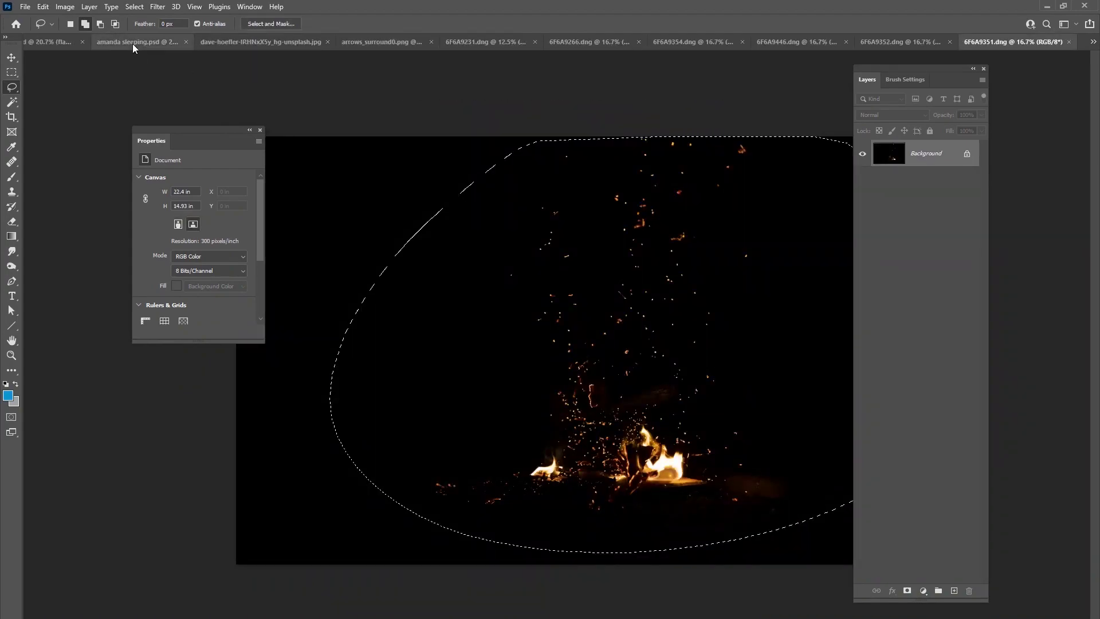
pyautogui.click(177, 39)
pyautogui.hotkey('ctrl', 'w')
pyautogui.click(544, 247)
pyautogui.click(69, 42)
# - Paste the copied fire and sparks directly beneath the arm's Layer 8 and set their blend mode to Screen
pyautogui.moveTo(984, 324); pyautogui.dragTo(979, 390)
pyautogui.click(946, 329)
pyautogui.hotkey('ctrl', 'v')
pyautogui.press('v')
pyautogui.moveTo(577, 327); pyautogui.dragTo(503, 91)
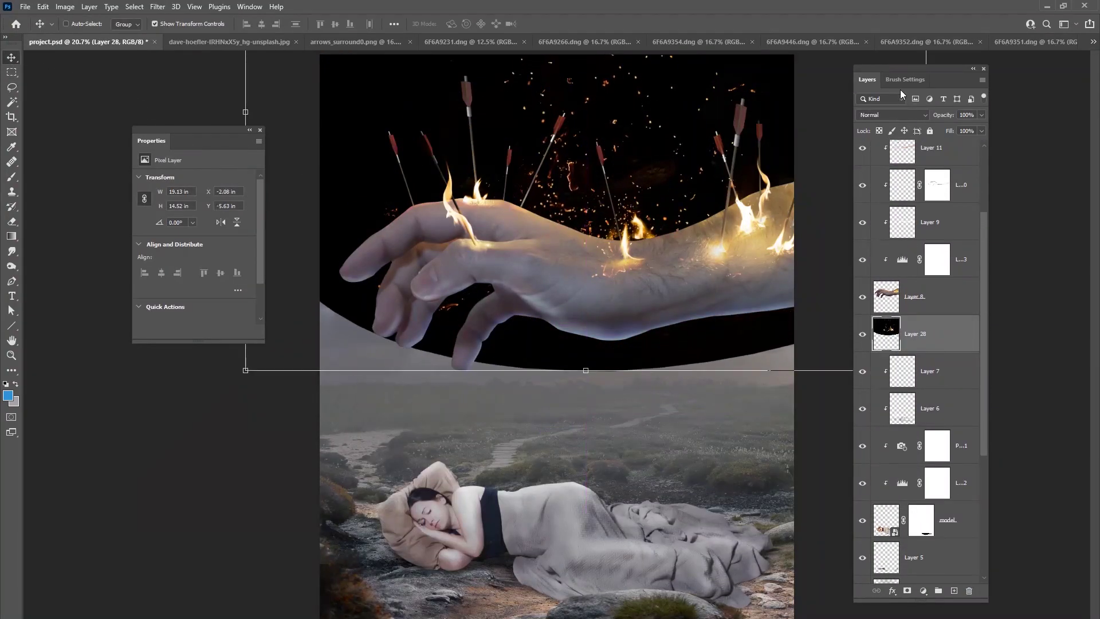
pyautogui.click(892, 115)
pyautogui.click(874, 211)
# - Scale Layer 28 to 79.37% and position its flames behind the back of the hand
pyautogui.moveTo(246, 371); pyautogui.dragTo(319, 313)
pyautogui.moveTo(562, 262); pyautogui.dragTo(406, 240)
pyautogui.moveTo(775, 294); pyautogui.dragTo(681, 258)
pyautogui.moveTo(654, 229); pyautogui.dragTo(700, 269)
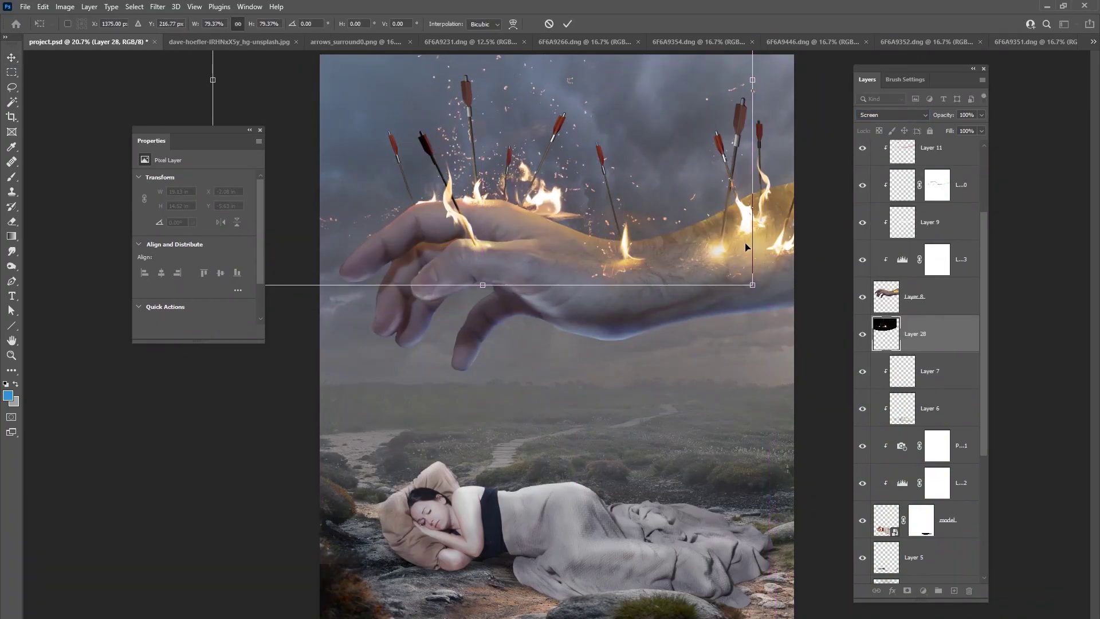
pyautogui.click(567, 23)
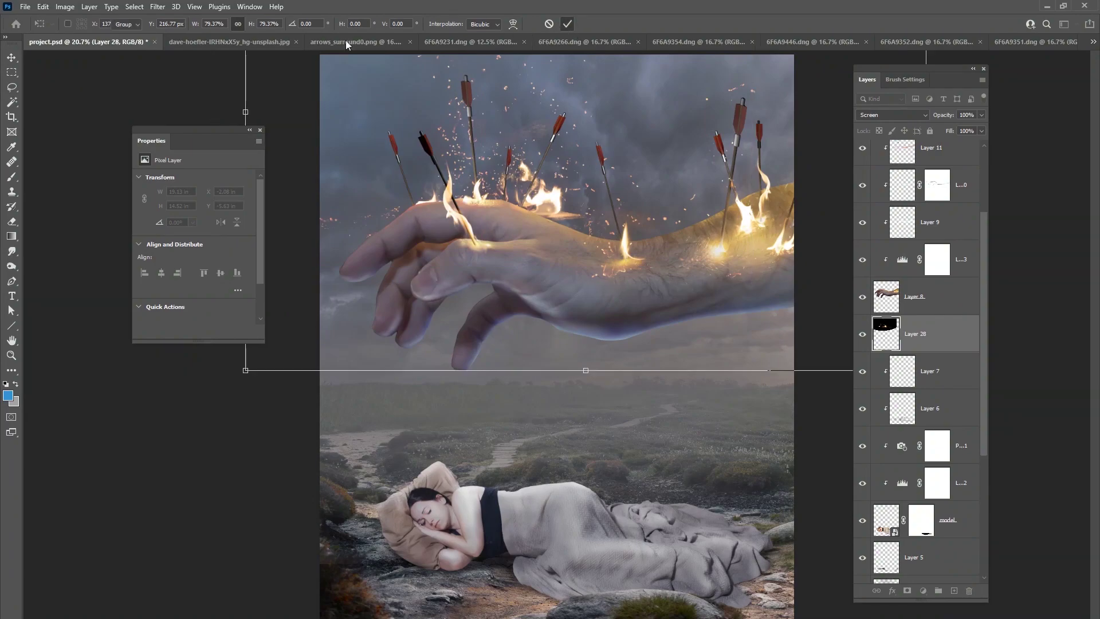
# - Warp Layer 28 so its flames and sparks follow the contour of the hand between the arrows
pyautogui.click(65, 6)
pyautogui.moveTo(43, 6)
pyautogui.moveTo(68, 268)
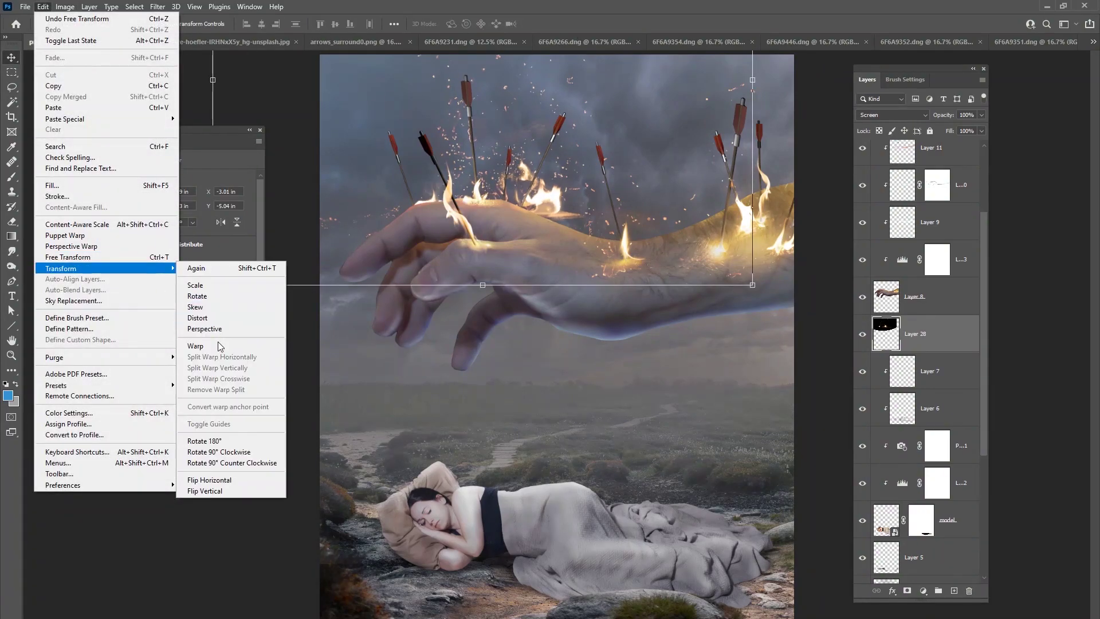
pyautogui.click(195, 346)
pyautogui.moveTo(711, 246); pyautogui.dragTo(688, 293)
pyautogui.moveTo(393, 290); pyautogui.dragTo(474, 290)
pyautogui.moveTo(504, 246); pyautogui.dragTo(490, 212)
pyautogui.moveTo(471, 272); pyautogui.dragTo(504, 304)
pyautogui.moveTo(550, 248); pyautogui.dragTo(536, 228)
pyautogui.moveTo(716, 319); pyautogui.dragTo(644, 346)
pyautogui.moveTo(596, 292); pyautogui.dragTo(577, 279)
pyautogui.moveTo(325, 294); pyautogui.dragTo(334, 298)
pyautogui.moveTo(538, 251); pyautogui.dragTo(531, 258)
pyautogui.moveTo(311, 286); pyautogui.dragTo(322, 295)
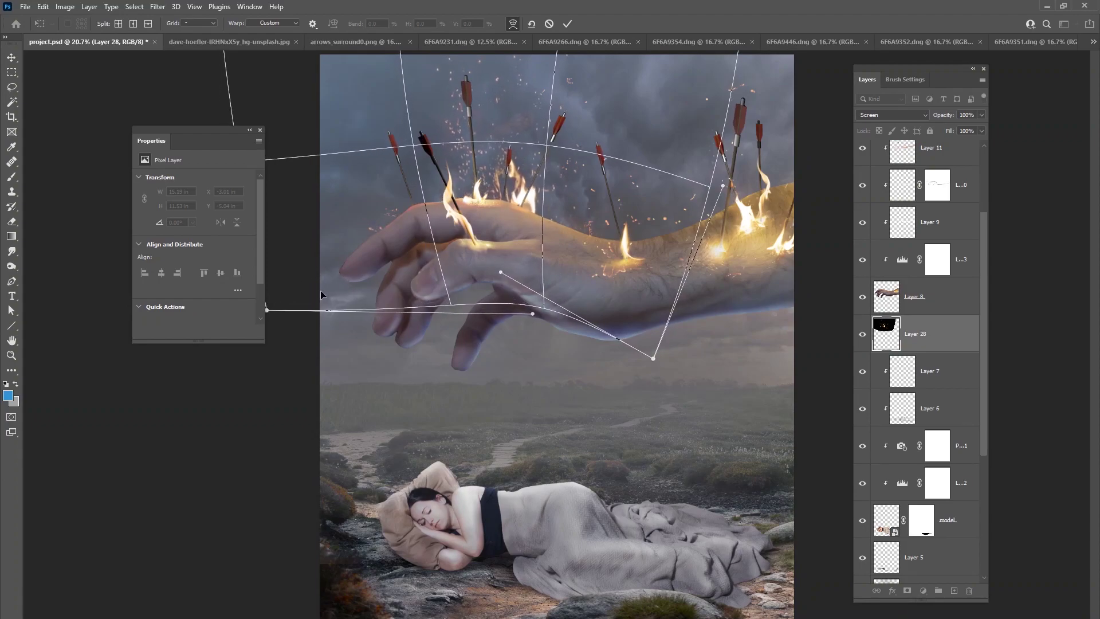
pyautogui.click(567, 24)
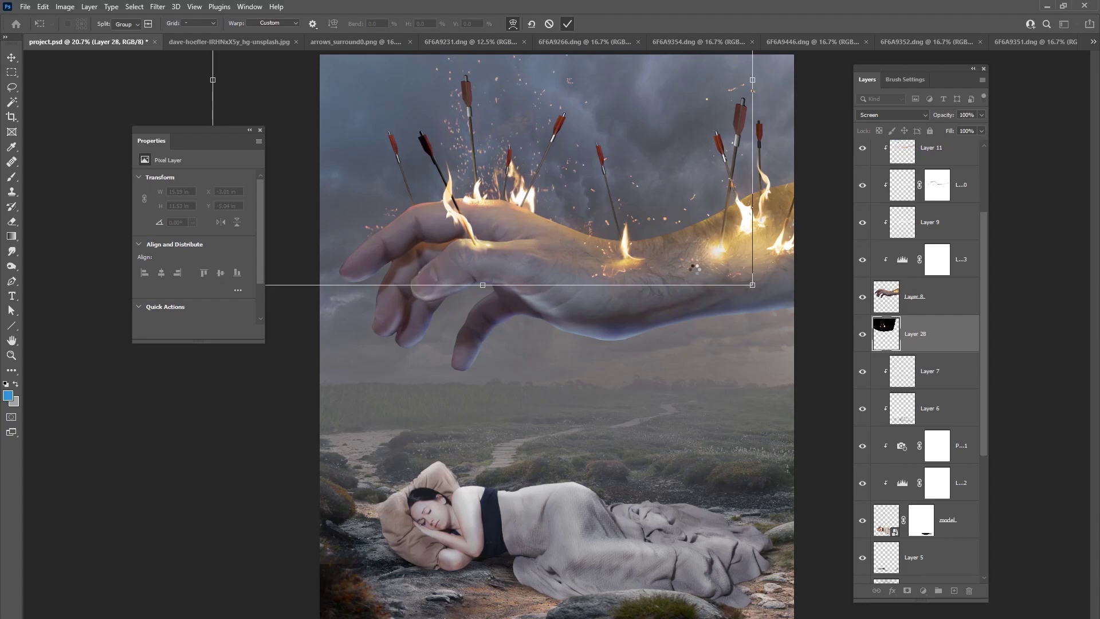
# - Paste another copy of the fire and sparks above Layer 28 and set its blend mode to Screen
pyautogui.hotkey('ctrl', 'v')
pyautogui.click(894, 115)
pyautogui.click(876, 196)
# - Resize Layer 29 to about 11.27 × 10.15 in, place its flames behind the upper forearm, and save project.psd
pyautogui.moveTo(318, 93); pyautogui.dragTo(500, 191)
pyautogui.moveTo(346, 61); pyautogui.dragTo(762, 244)
pyautogui.click(567, 24)
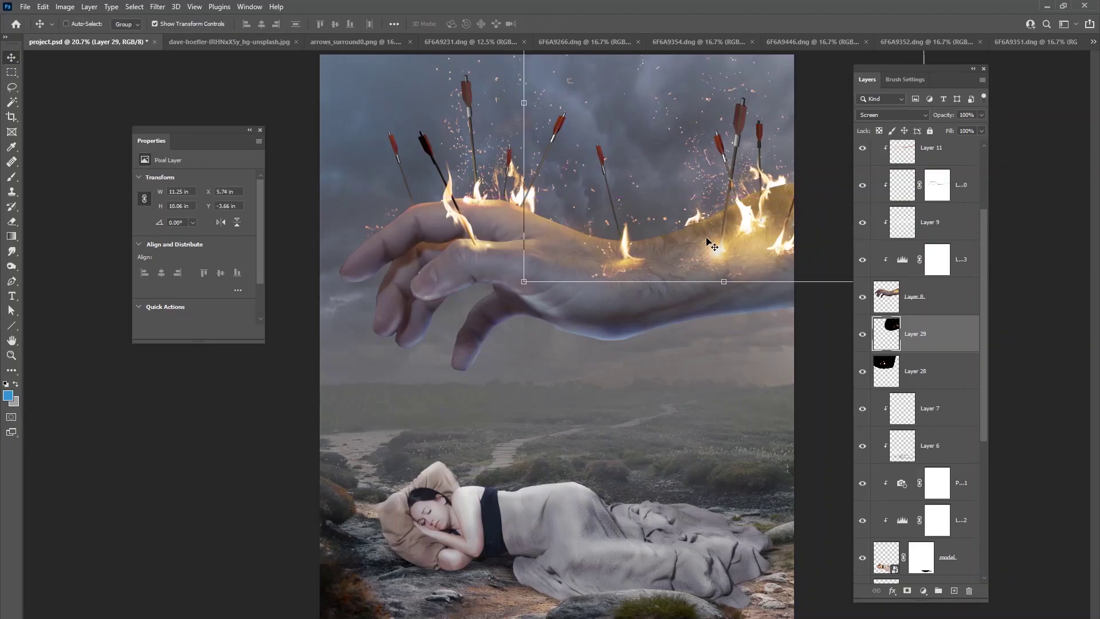
pyautogui.moveTo(524, 281); pyautogui.dragTo(522, 286)
pyautogui.click(567, 24)
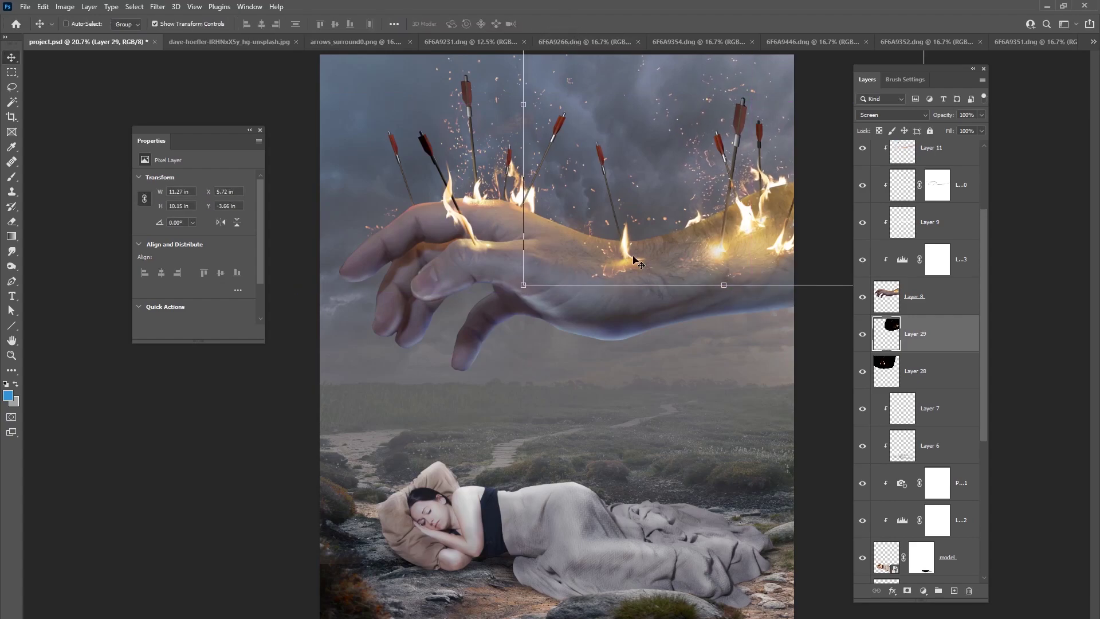
pyautogui.click(25, 6)
pyautogui.click(34, 133)
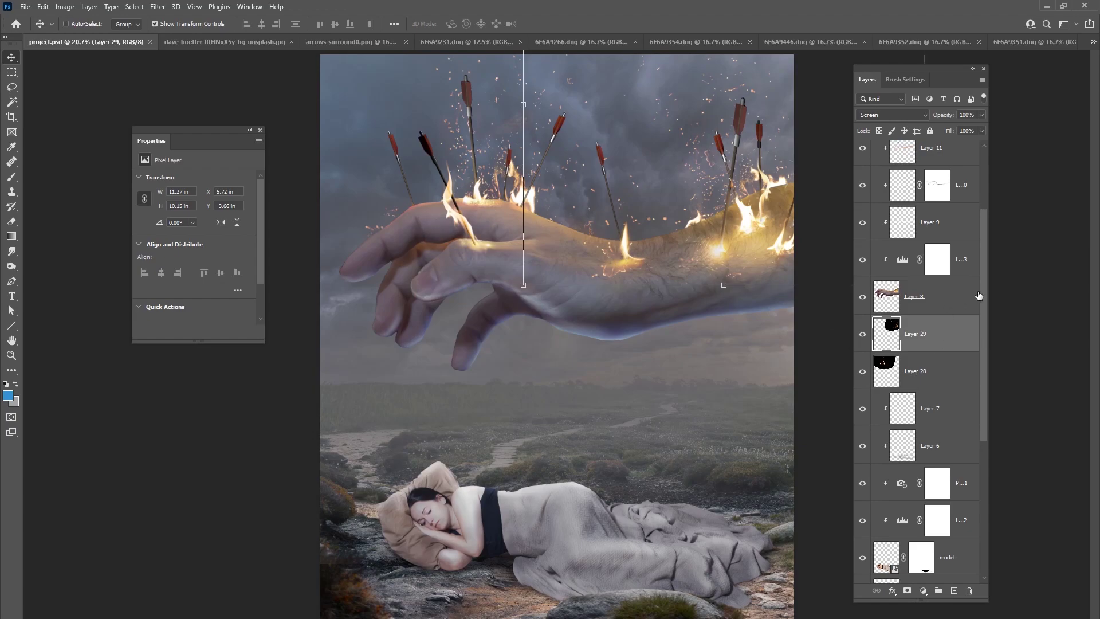
# - Add a new layer just below the all arrows group and clip it to the arm
pyautogui.scroll(5, 978, 296)
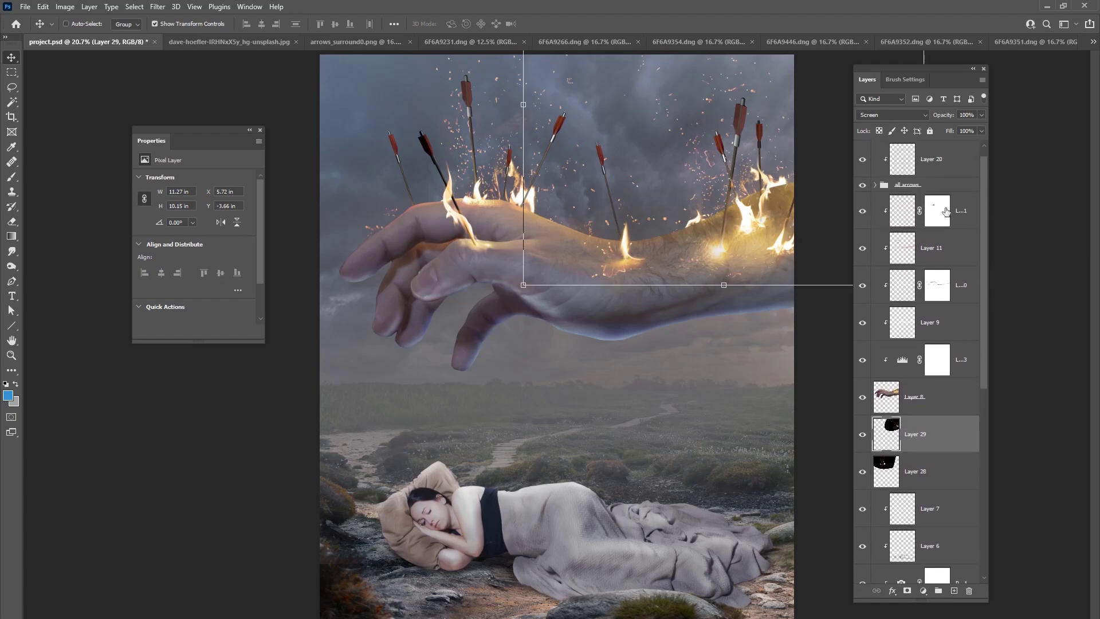
pyautogui.click(938, 212)
pyautogui.click(953, 591)
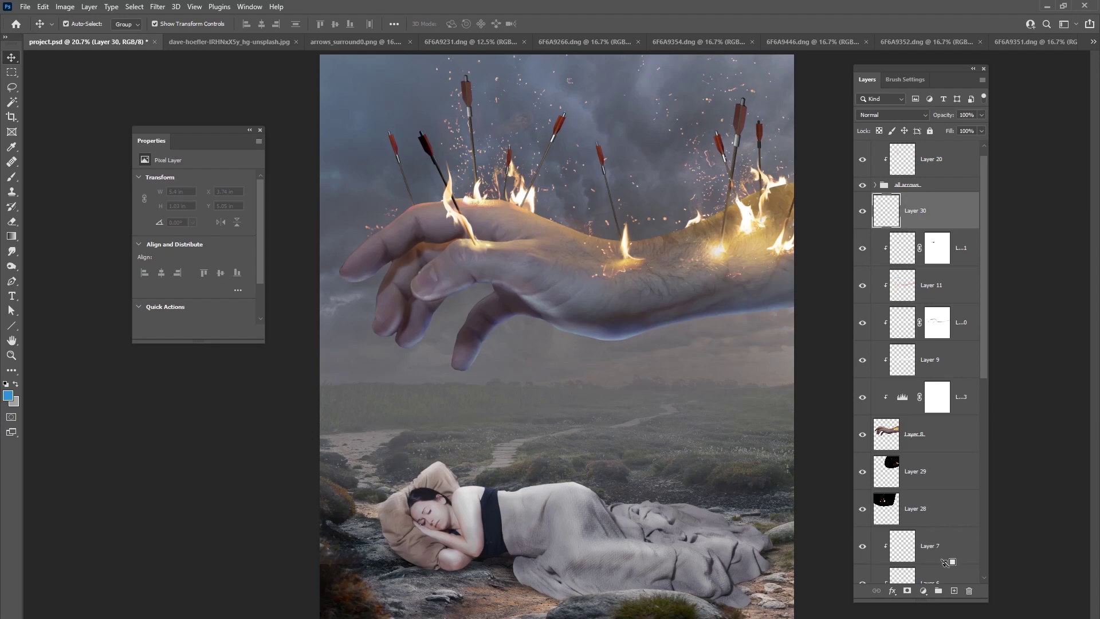
pyautogui.hotkey('ctrl', 'alt', 'g')
# - Choose orange fc9938 as the brush's foreground color and set Layer 30's blend mode to Overlay
pyautogui.click(11, 176)
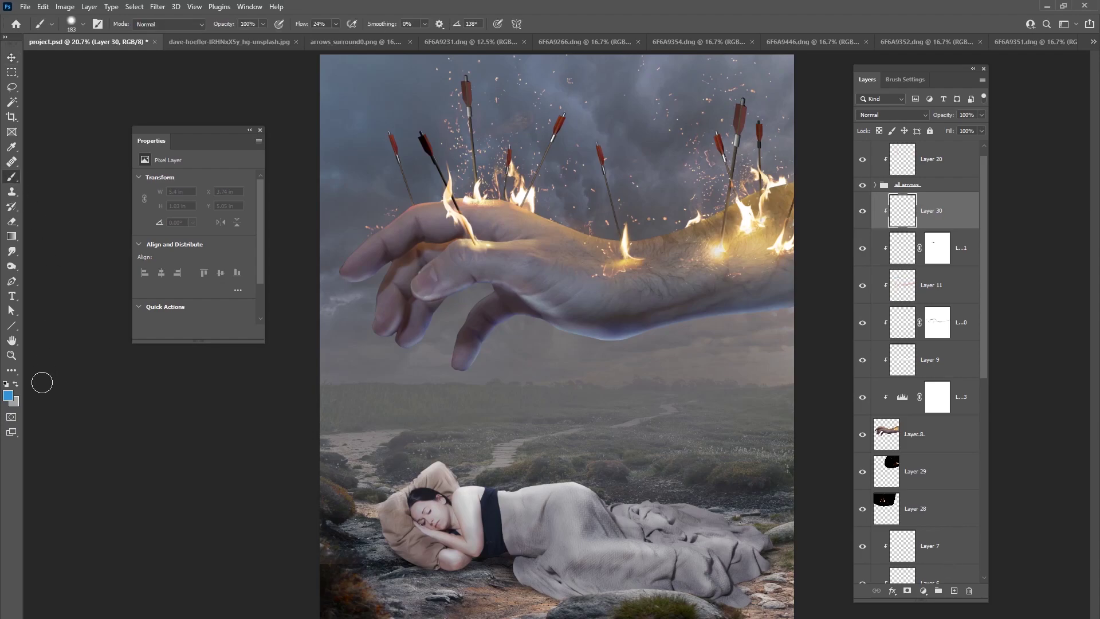
pyautogui.click(7, 396)
pyautogui.moveTo(324, 479); pyautogui.dragTo(323, 532)
pyautogui.moveTo(281, 431); pyautogui.dragTo(260, 402)
pyautogui.click(278, 404)
pyautogui.click(324, 537)
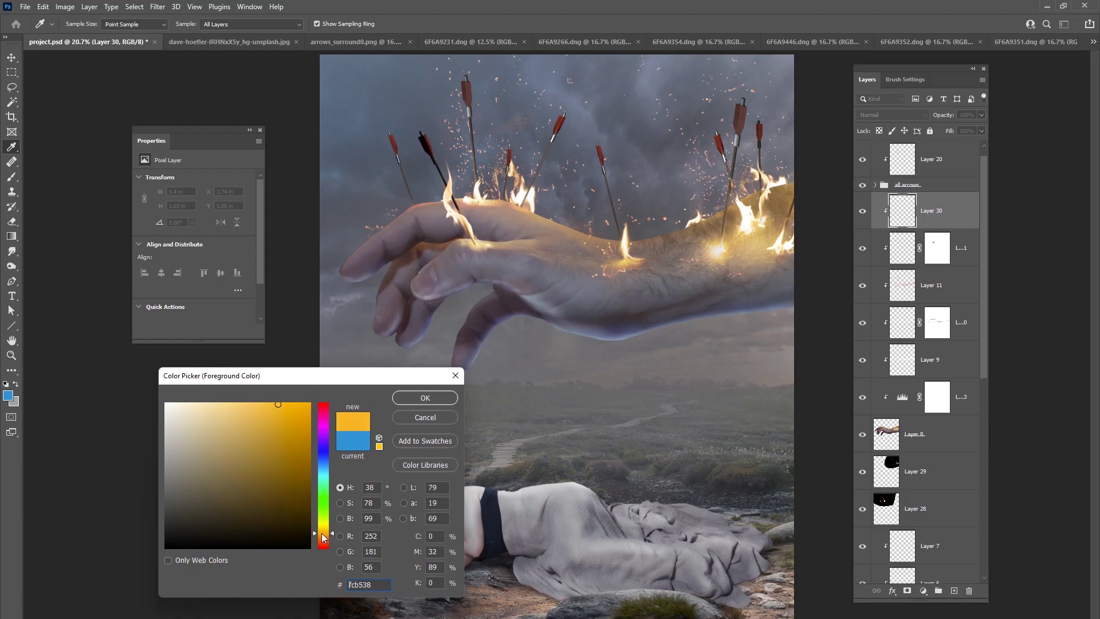
pyautogui.click(426, 397)
pyautogui.click(892, 115)
pyautogui.click(894, 235)
# - Set the brush to 202 px with 35% hardness and try painting orange light along the index finger's upper edge
pyautogui.rightClick(559, 255)
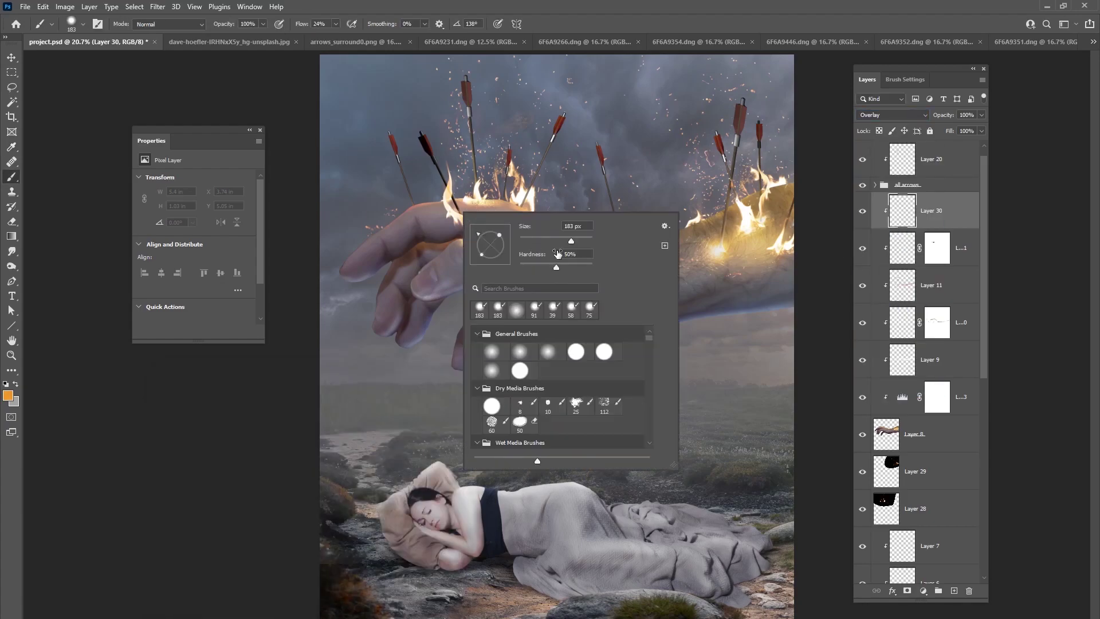
pyautogui.click(574, 242)
pyautogui.moveTo(556, 266); pyautogui.dragTo(546, 266)
pyautogui.moveTo(406, 199); pyautogui.dragTo(383, 222)
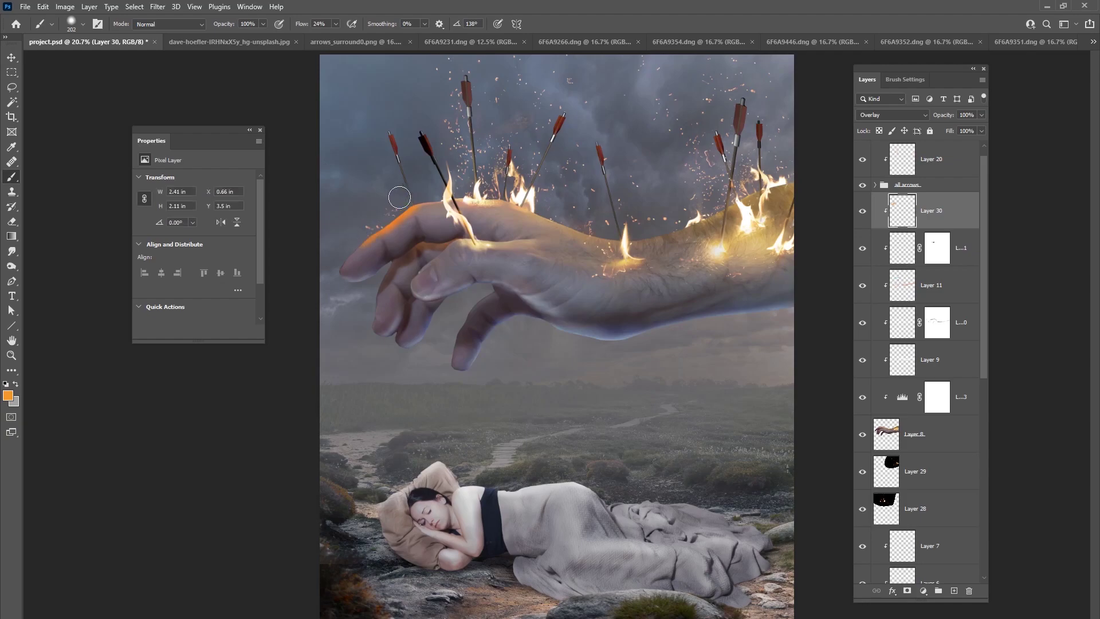
# - Lower the brush flow to 1% and paint a soft orange glow along the top of the hand
pyautogui.moveTo(335, 24); pyautogui.dragTo(322, 38)
pyautogui.click(398, 207)
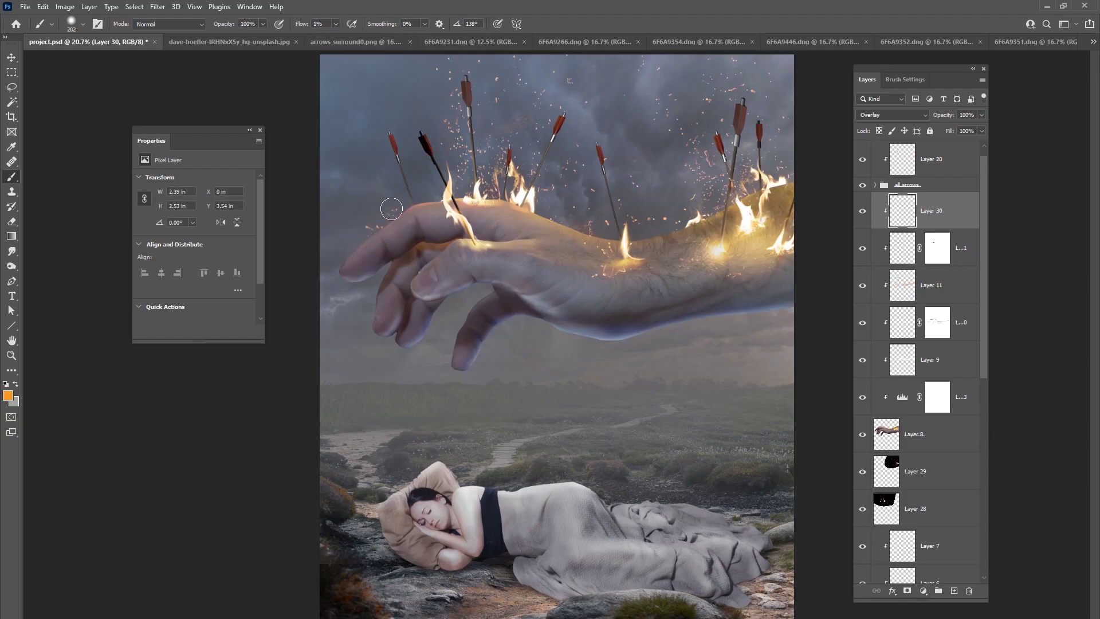
pyautogui.moveTo(398, 212)
pyautogui.mouseDown()
pyautogui.moveTo(433, 198)
pyautogui.moveTo(534, 215)
pyautogui.mouseUp()
# - Resize the brush, finishing at 136 px, while extending the soft orange glow across the knuckles and back of the hand
pyautogui.rightClick(537, 247)
pyautogui.moveTo(638, 275)
pyautogui.mouseDown()
pyautogui.moveTo(612, 280)
pyautogui.moveTo(697, 270)
pyautogui.mouseUp()
pyautogui.press('Return')
pyautogui.rightClick(560, 246)
pyautogui.press('Return')
pyautogui.rightClick(597, 238)
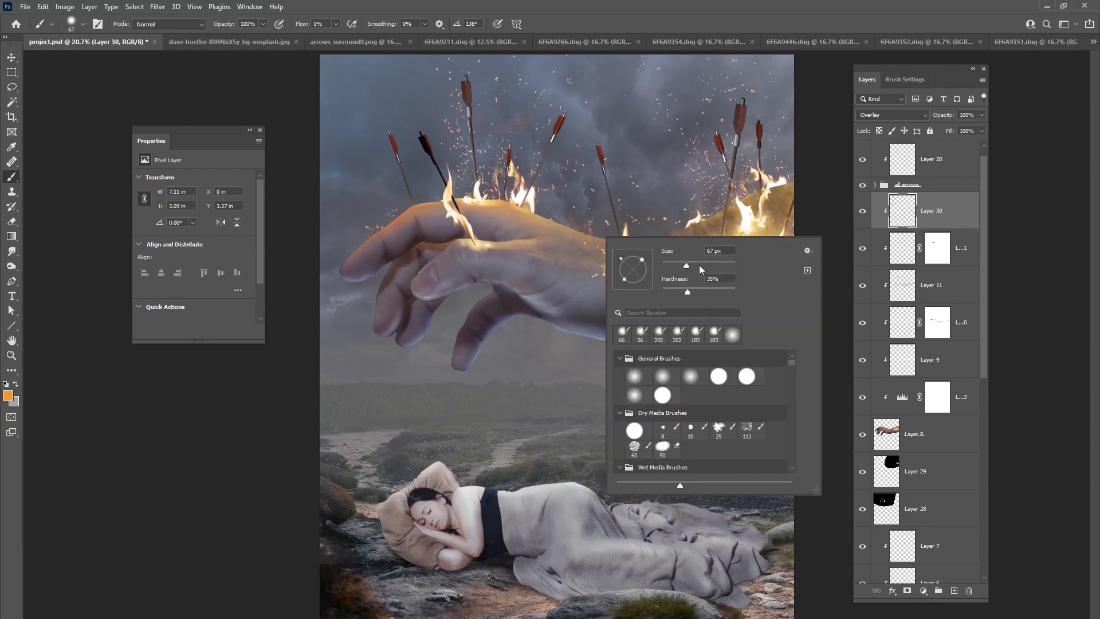
pyautogui.press('Return')
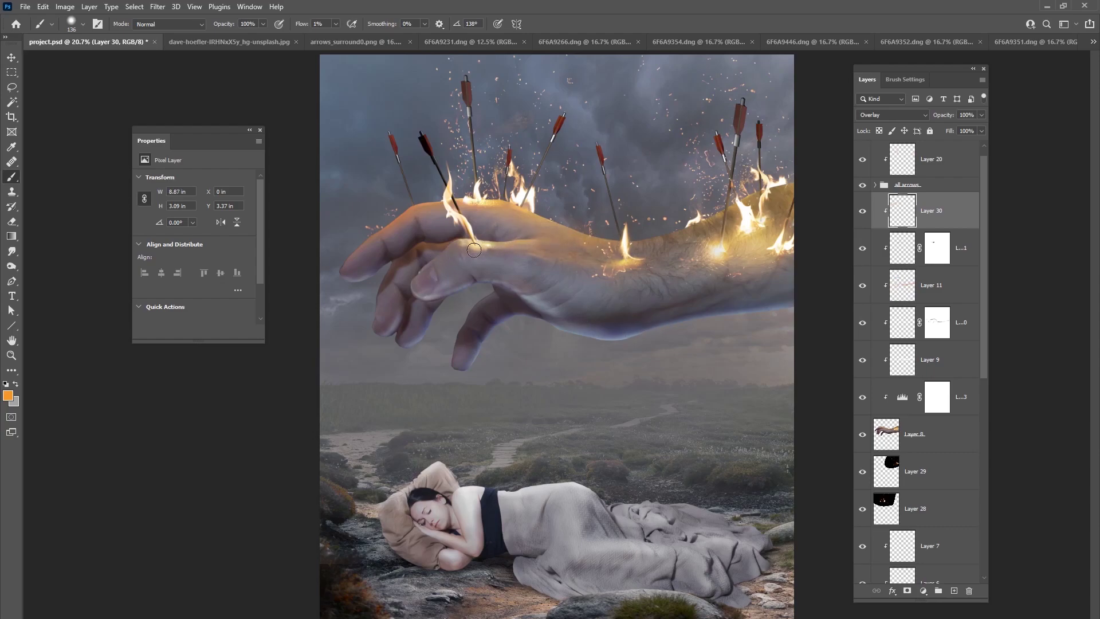
# - Set the brush to 291 px and paint broad orange light along the forearm's upper edge
pyautogui.rightClick(644, 229)
pyautogui.moveTo(734, 258); pyautogui.dragTo(747, 258)
pyautogui.press('Return')
pyautogui.moveTo(699, 219); pyautogui.dragTo(660, 239)
pyautogui.moveTo(810, 175)
pyautogui.mouseDown()
pyautogui.moveTo(764, 225)
pyautogui.moveTo(615, 260)
pyautogui.moveTo(702, 252)
pyautogui.moveTo(688, 253)
pyautogui.moveTo(699, 214)
pyautogui.mouseUp()
# - Reduce the brush to 99 px and then 84 px to paint finer orange light on the arm and fingers
pyautogui.rightClick(633, 224)
pyautogui.write('99')
pyautogui.press('Return')
pyautogui.rightClick(405, 317)
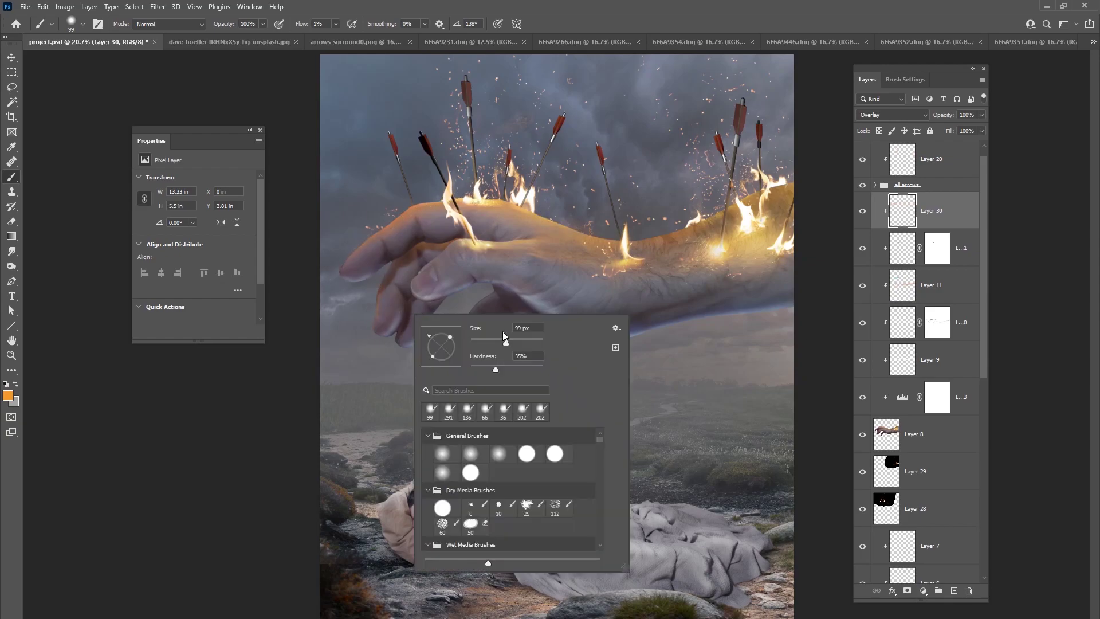
pyautogui.write('84')
pyautogui.press('Return')
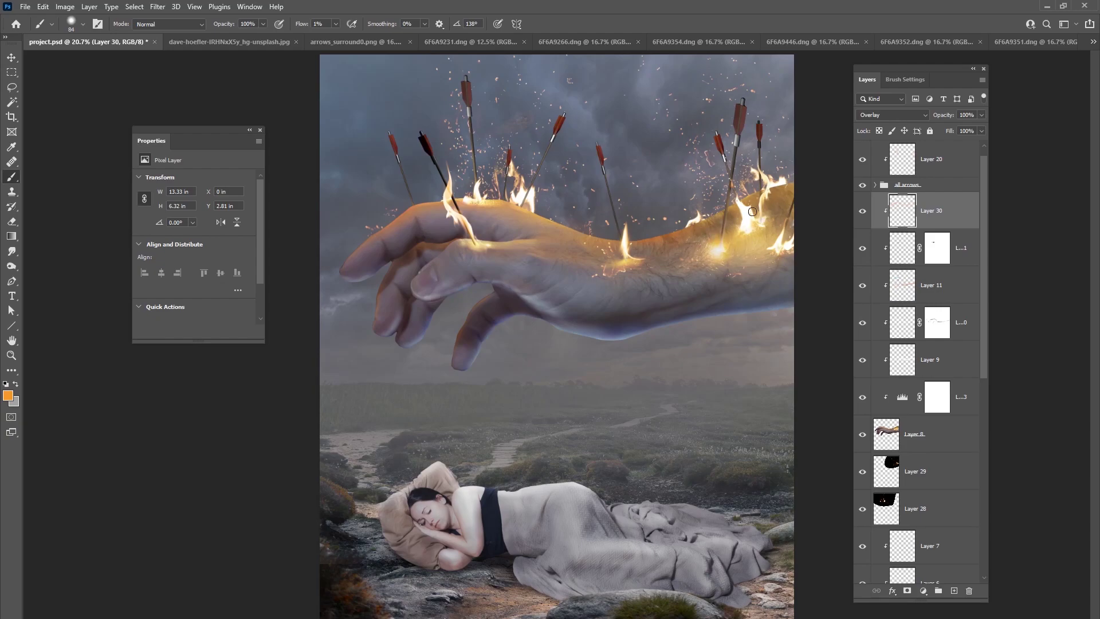
# - Set the brush to 165 px and paint more orange light over the top of the hand
pyautogui.rightClick(682, 232)
pyautogui.click(789, 262)
pyautogui.moveTo(527, 219)
pyautogui.mouseDown()
pyautogui.moveTo(550, 226)
pyautogui.moveTo(476, 213)
pyautogui.mouseUp()
# - Add a new layer above Layer 30 in Divide blend mode and choose teal 00afc4 as the foreground color
pyautogui.click(954, 591)
pyautogui.click(892, 115)
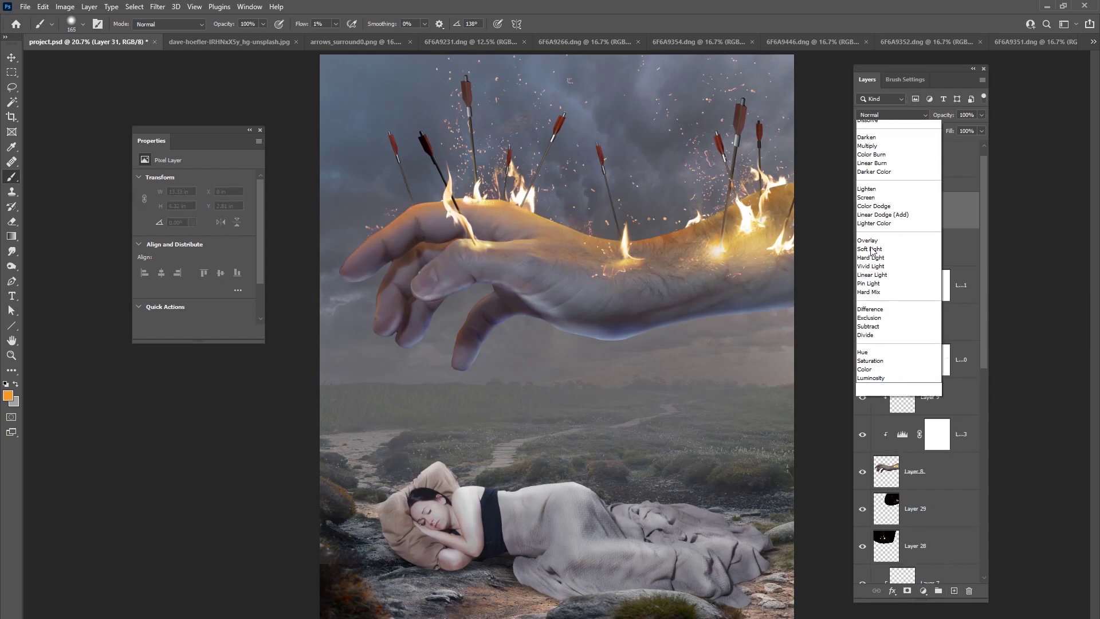
pyautogui.click(885, 349)
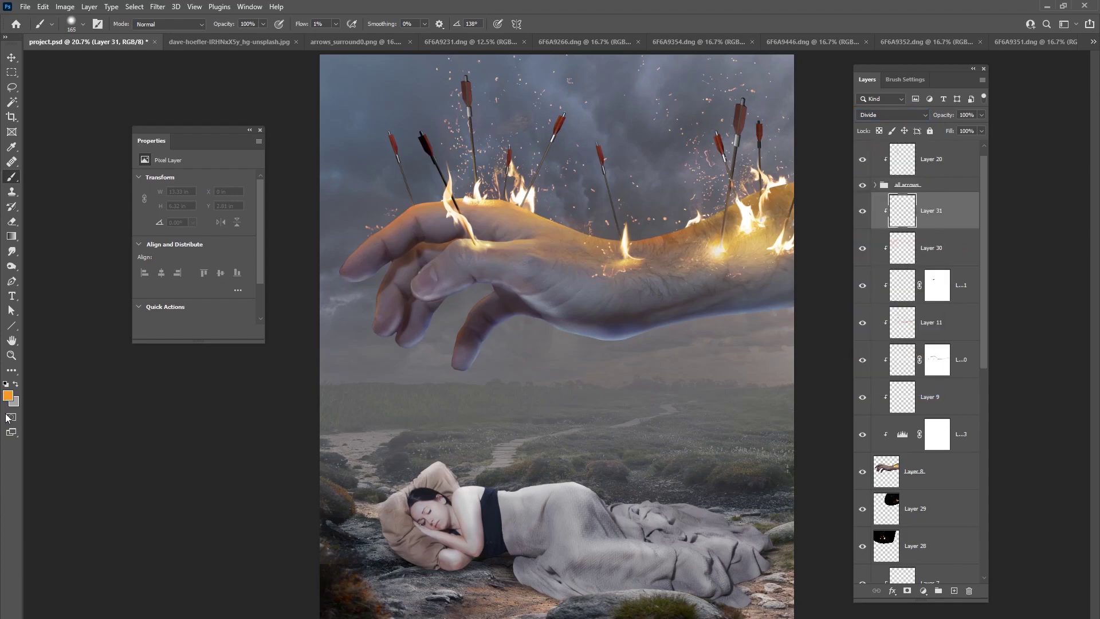
pyautogui.click(7, 399)
pyautogui.click(319, 472)
pyautogui.moveTo(307, 452); pyautogui.dragTo(309, 437)
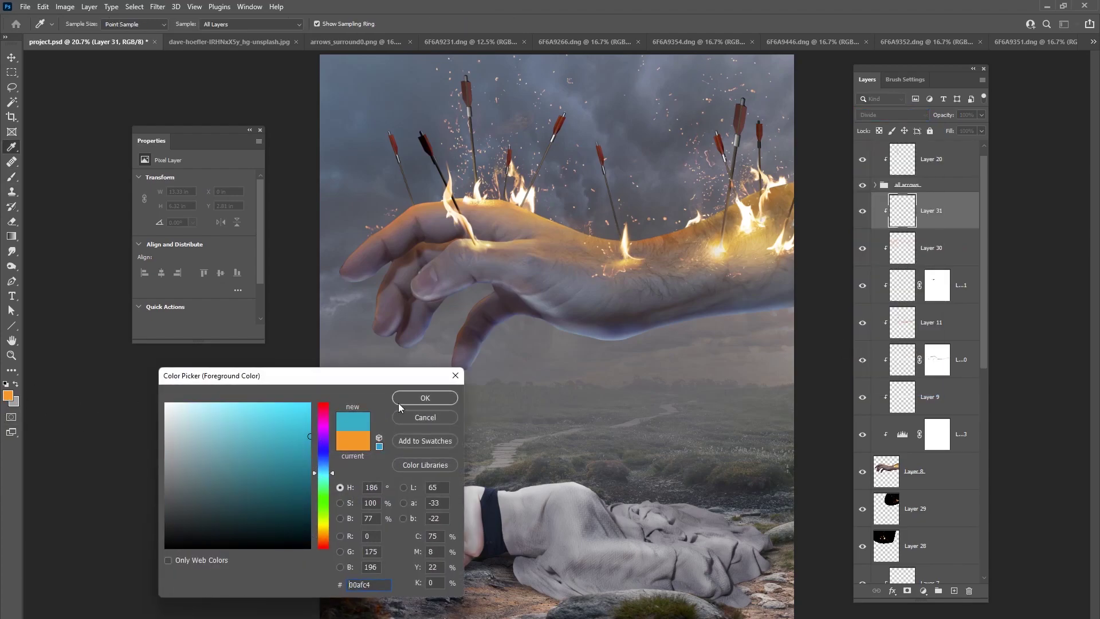
pyautogui.click(404, 401)
# - Set the brush to 385 px with 0% hardness and paint teal on Layer 31 from the wrist along the forearm's top
pyautogui.rightClick(585, 224)
pyautogui.moveTo(705, 251); pyautogui.dragTo(648, 277)
pyautogui.click(554, 201)
pyautogui.moveTo(577, 223)
pyautogui.mouseDown()
pyautogui.moveTo(684, 216)
pyautogui.moveTo(628, 238)
pyautogui.moveTo(744, 195)
pyautogui.mouseUp()
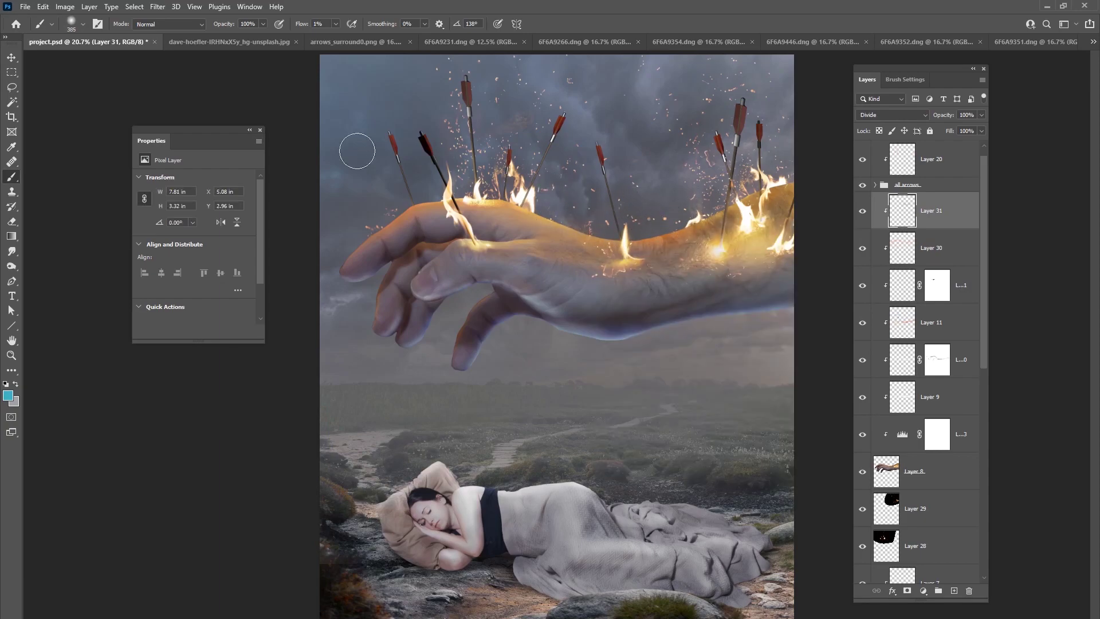
# - Raise the brush flow to 2% and paint the Divide glow over the index finger toward its tip
pyautogui.click(318, 23)
pyautogui.write('2')
pyautogui.press('Return')
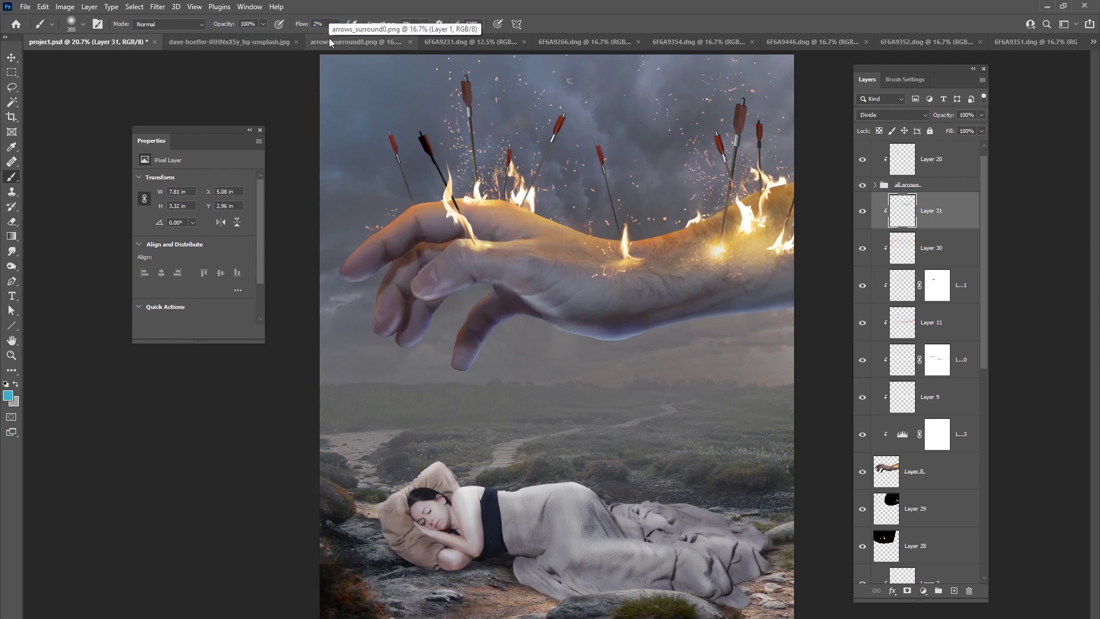
pyautogui.moveTo(383, 204); pyautogui.dragTo(342, 231)
# - Set the brush to 130 px, choose a brighter light blue, and paint warm red tints over the fingers and arm
pyautogui.rightClick(437, 217)
pyautogui.click(534, 245)
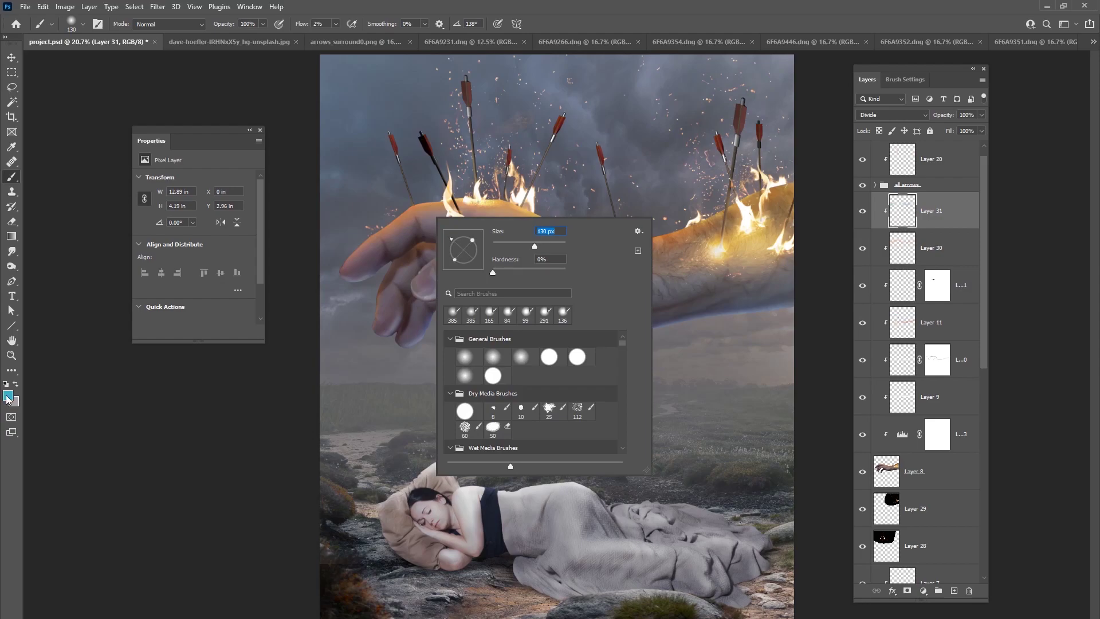
pyautogui.click(9, 396)
pyautogui.click(427, 399)
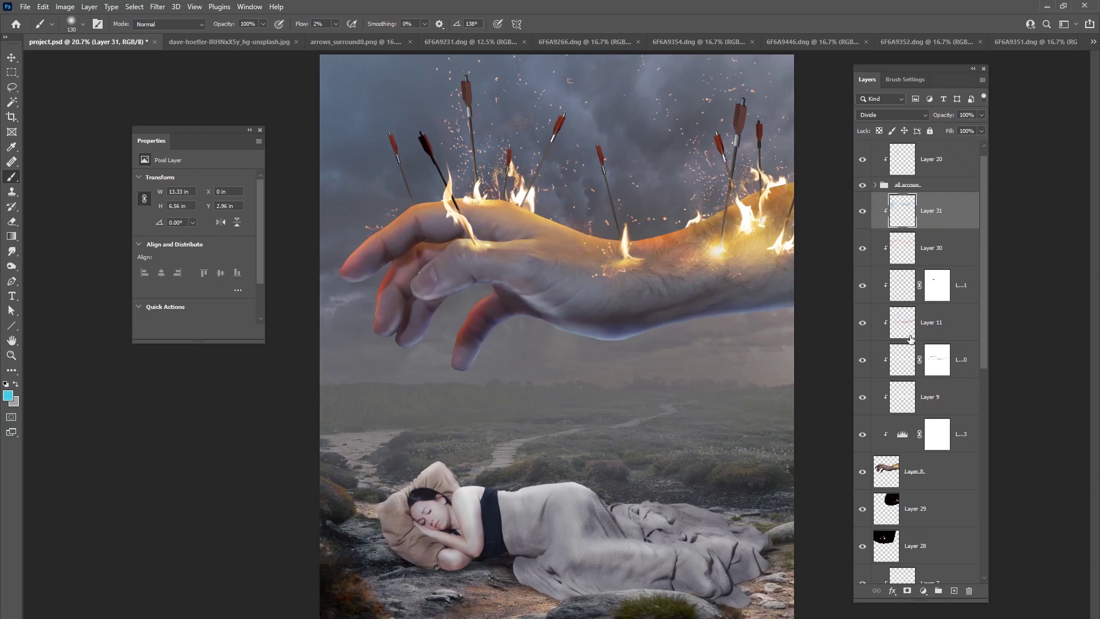
# - Add a new clipped layer directly below Layer 30 in Overlay mode and choose white as the foreground color
pyautogui.click(952, 292)
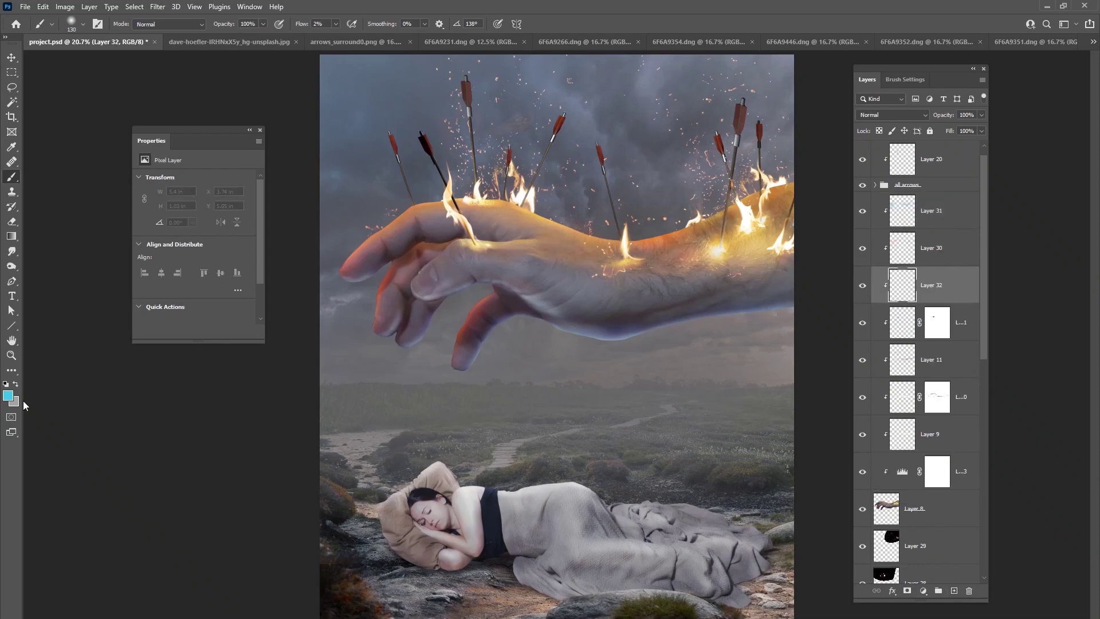
pyautogui.click(8, 395)
pyautogui.click(172, 406)
pyautogui.click(418, 401)
pyautogui.click(882, 115)
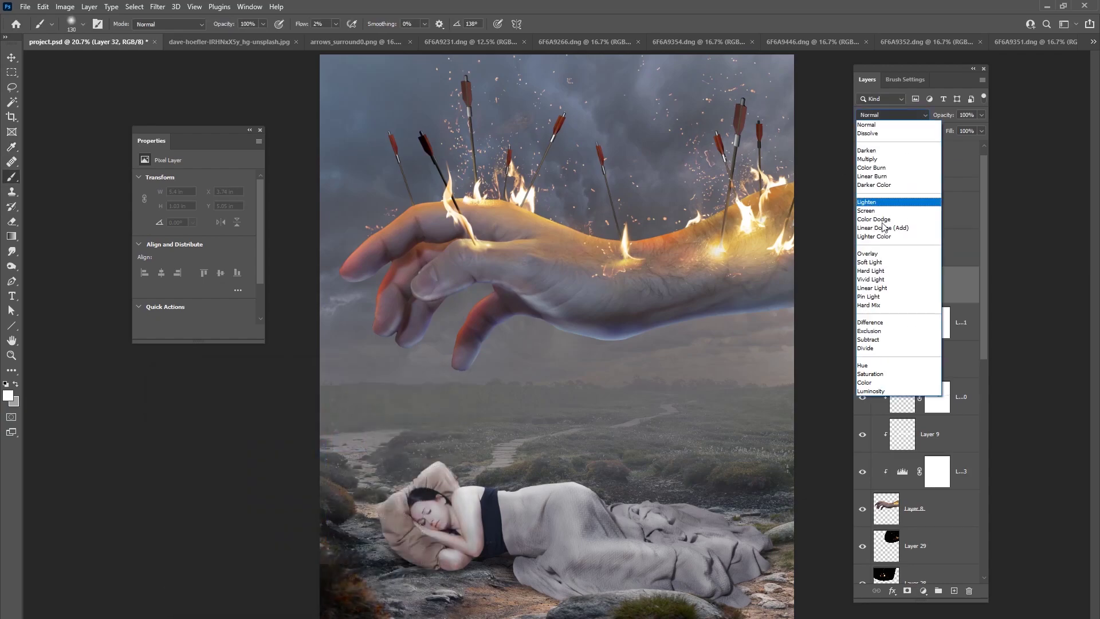
pyautogui.click(885, 252)
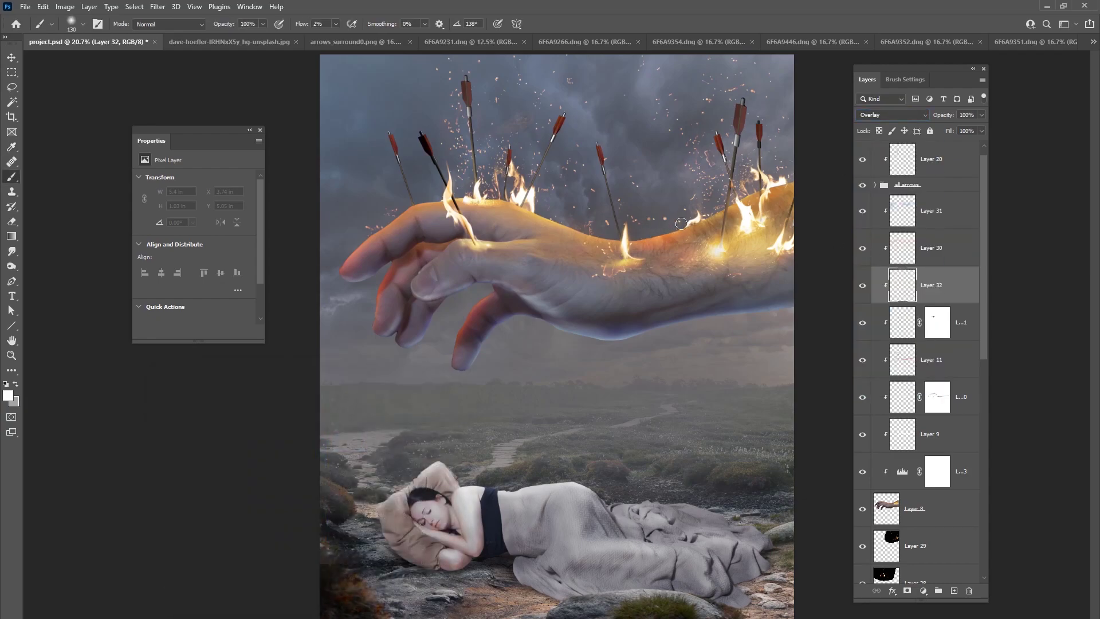
# - Paint white highlights on Layer 32 along the wrist, the fingers' edges and the top of the index finger
pyautogui.moveTo(635, 238)
pyautogui.mouseDown()
pyautogui.moveTo(687, 227)
pyautogui.moveTo(606, 234)
pyautogui.mouseUp()
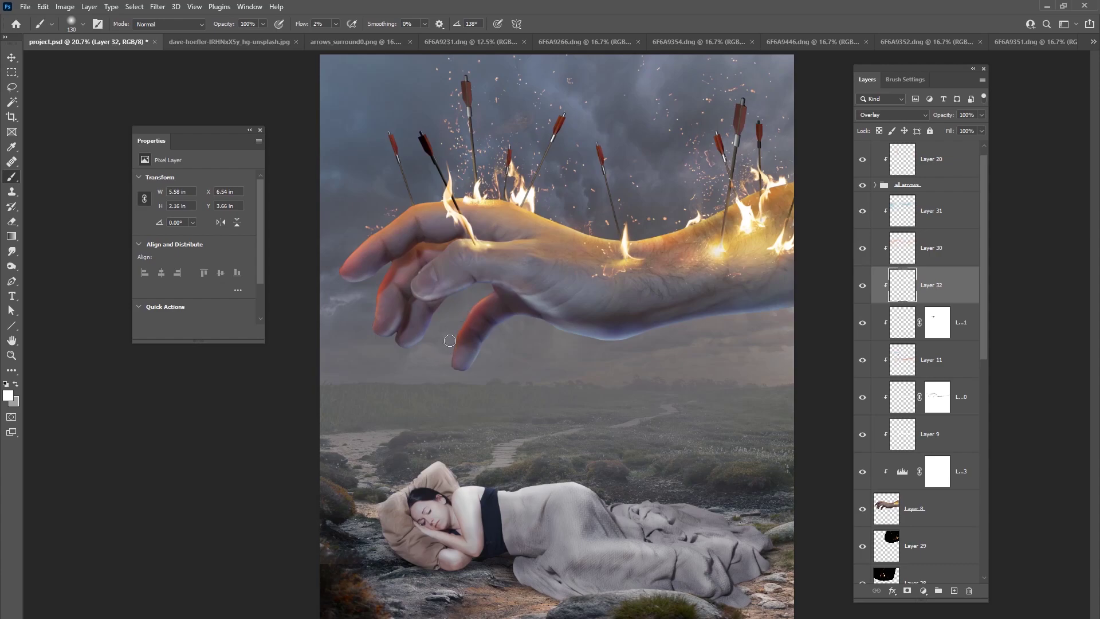
pyautogui.moveTo(368, 325); pyautogui.dragTo(349, 238)
pyautogui.moveTo(409, 208); pyautogui.dragTo(442, 200)
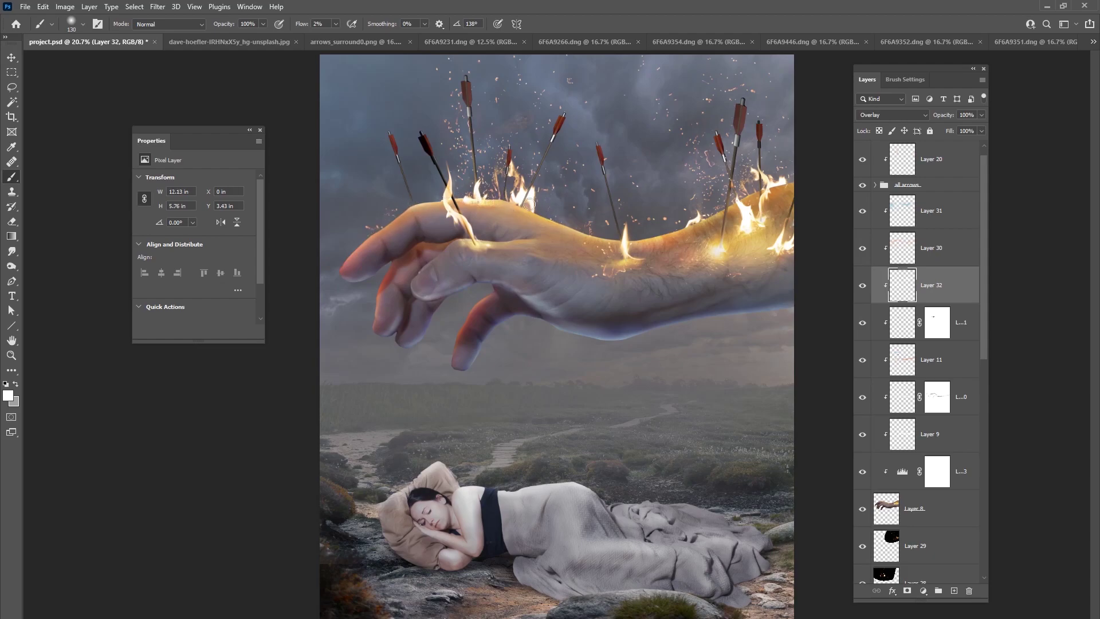
# - Set the brush to 275 px, paint broad white highlights along the arm's upper surface, and compare with Layer 32 hidden and shown
pyautogui.rightClick(584, 223)
pyautogui.moveTo(684, 253); pyautogui.dragTo(703, 254)
pyautogui.moveTo(574, 223)
pyautogui.mouseDown()
pyautogui.moveTo(528, 212)
pyautogui.moveTo(595, 249)
pyautogui.moveTo(734, 243)
pyautogui.moveTo(690, 220)
pyautogui.moveTo(800, 175)
pyautogui.mouseUp()
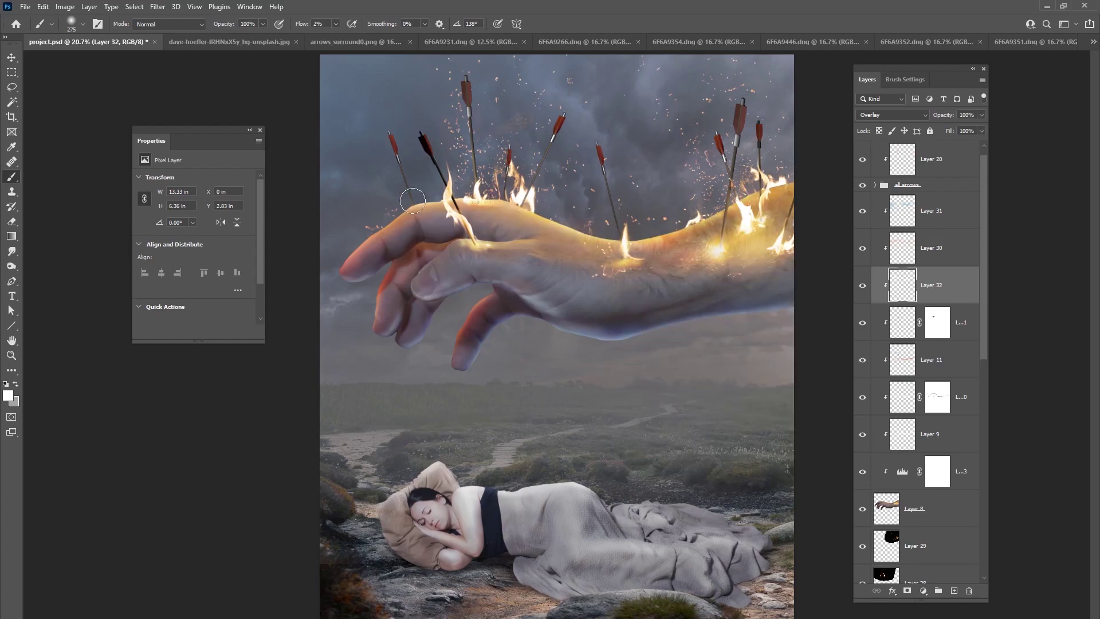
pyautogui.click(862, 285)
pyautogui.click(862, 285)
pyautogui.click(861, 285)
pyautogui.click(862, 285)
# - Add a mask to Layer 31 and paint black to soften its tint along the underside of the hand and forearm
pyautogui.click(862, 210)
pyautogui.click(929, 210)
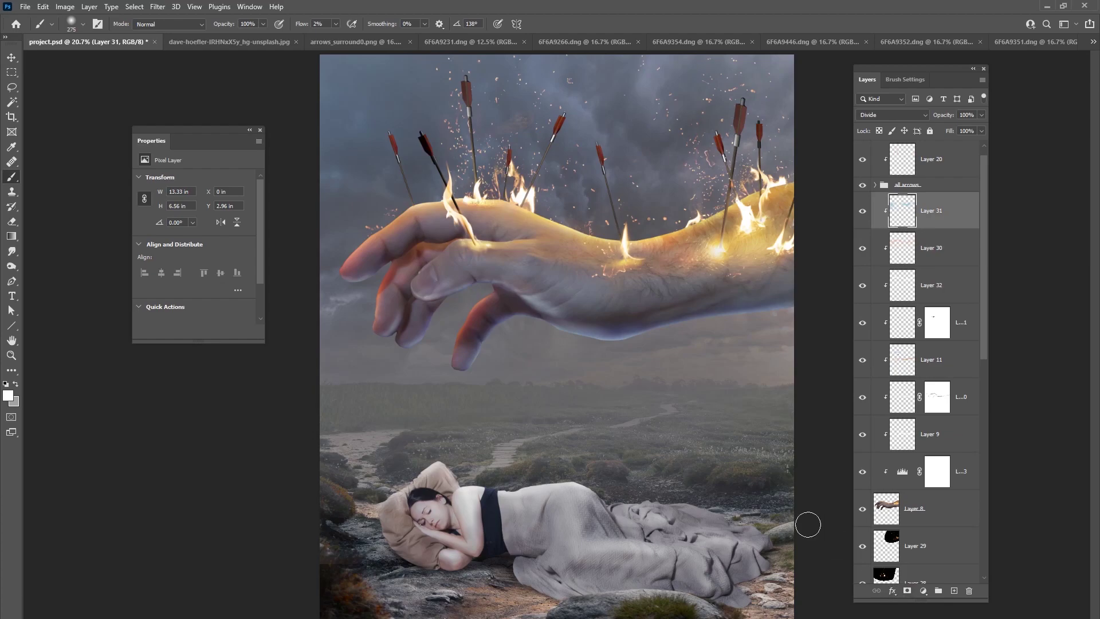
pyautogui.rightClick(478, 336)
pyautogui.press('Escape')
pyautogui.click(907, 591)
pyautogui.moveTo(480, 335)
pyautogui.mouseDown()
pyautogui.moveTo(456, 351)
pyautogui.moveTo(464, 361)
pyautogui.moveTo(532, 338)
pyautogui.moveTo(664, 352)
pyautogui.moveTo(624, 332)
pyautogui.moveTo(693, 325)
pyautogui.mouseUp()
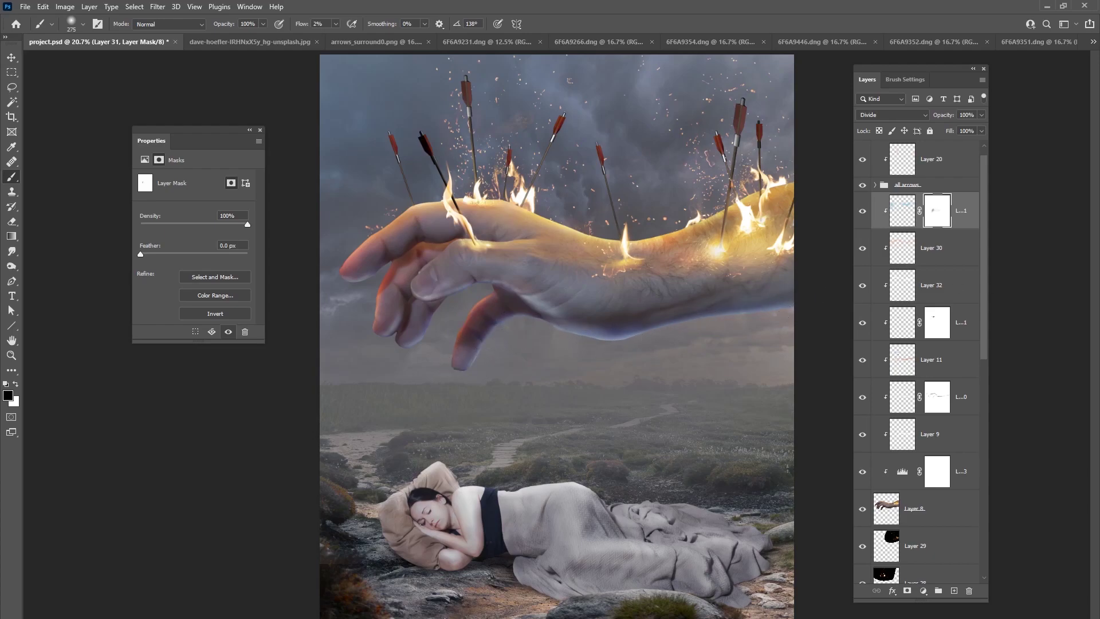
pyautogui.click(903, 211)
pyautogui.click(862, 211)
pyautogui.click(862, 210)
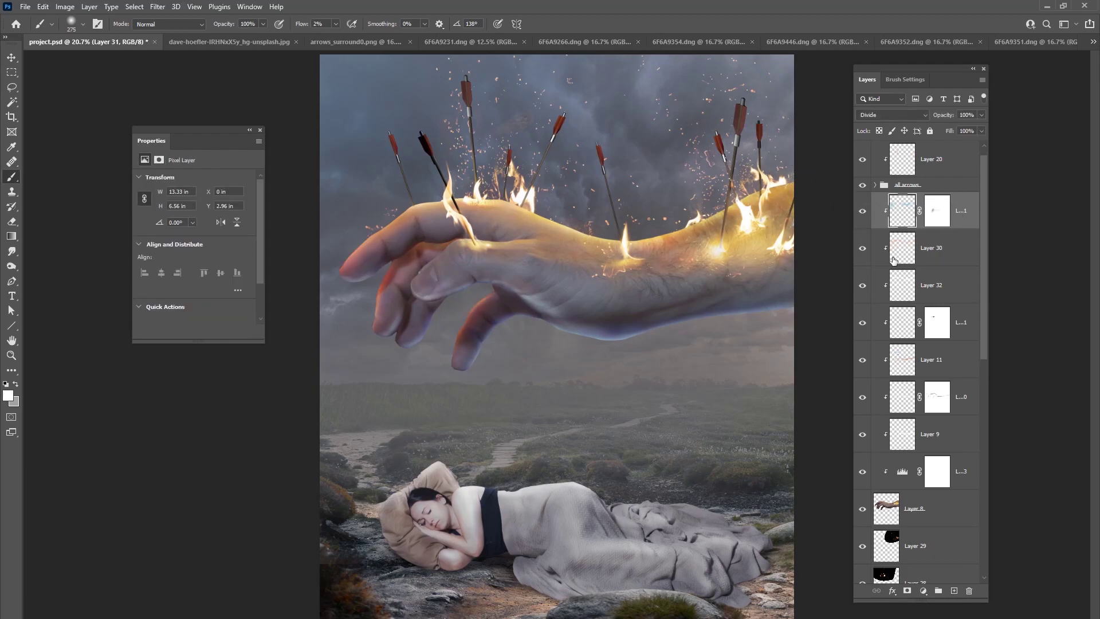
# - Add a Levels adjustment clipped to the arm, with the input white at 232 and the output white at 192
pyautogui.click(923, 590)
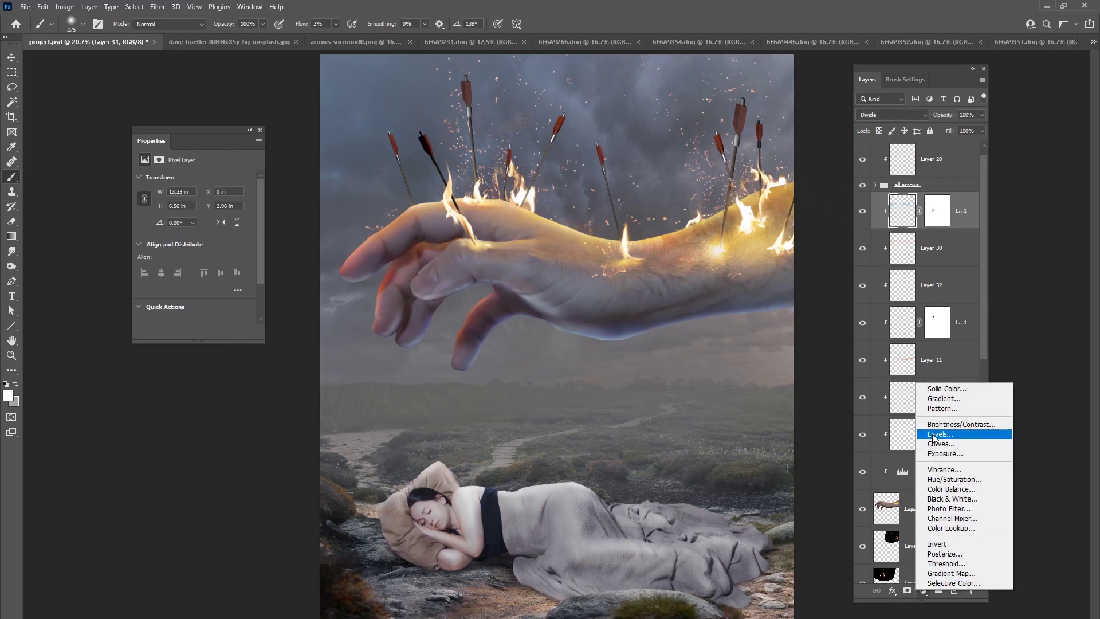
pyautogui.click(939, 437)
pyautogui.hotkey('ctrl', 'alt', 'g')
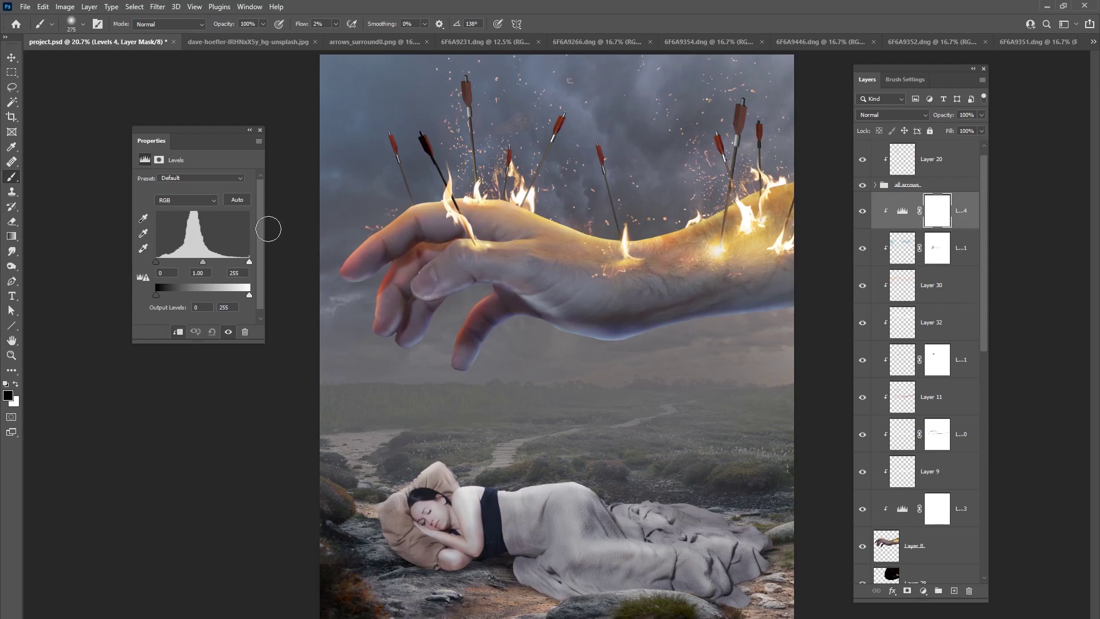
pyautogui.moveTo(249, 295)
pyautogui.mouseDown()
pyautogui.moveTo(211, 295)
pyautogui.moveTo(198, 263)
pyautogui.moveTo(226, 295)
pyautogui.moveTo(240, 263)
pyautogui.mouseUp()
# - Set the brush flow to 12% and paint black on the Levels mask along the hand and forearm's upper surface
pyautogui.hotkey('shift', '1')
pyautogui.hotkey('shift', '2')
pyautogui.moveTo(353, 238)
pyautogui.mouseDown()
pyautogui.moveTo(397, 201)
pyautogui.moveTo(317, 277)
pyautogui.mouseUp()
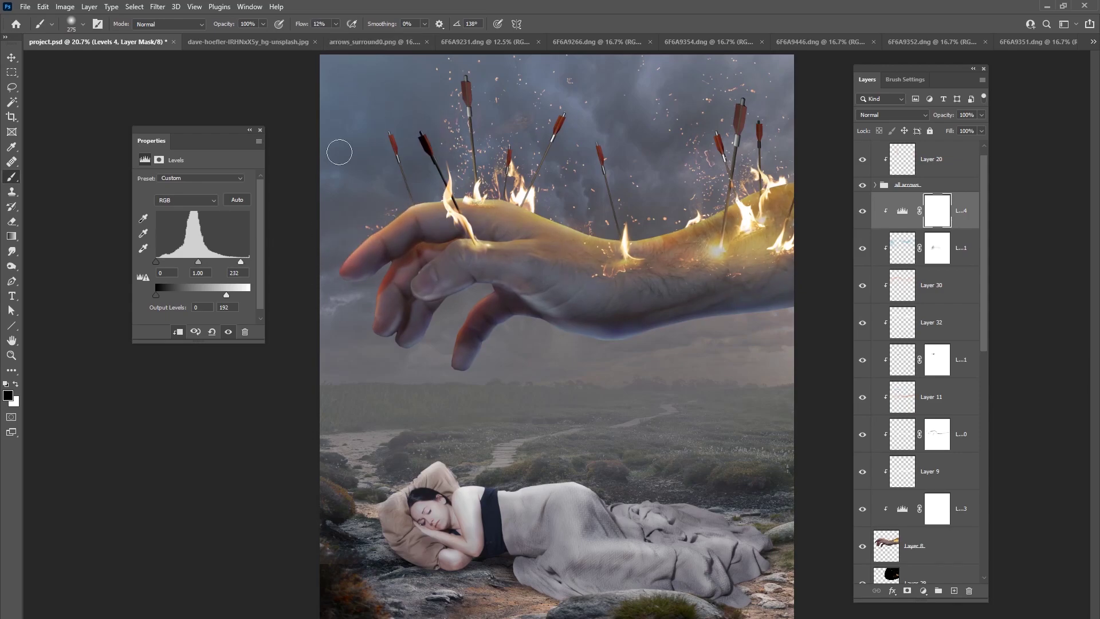
pyautogui.moveTo(484, 195)
pyautogui.mouseDown()
pyautogui.moveTo(650, 246)
pyautogui.moveTo(708, 243)
pyautogui.moveTo(623, 262)
pyautogui.mouseUp()
pyautogui.moveTo(710, 220)
pyautogui.mouseDown()
pyautogui.moveTo(803, 224)
pyautogui.moveTo(774, 248)
pyautogui.mouseUp()
# - Set the brush to 61 px and then 139 px to mask the Levels darkening around the thumb knuckle's firelight
pyautogui.rightClick(567, 224)
pyautogui.moveTo(482, 245); pyautogui.dragTo(480, 244)
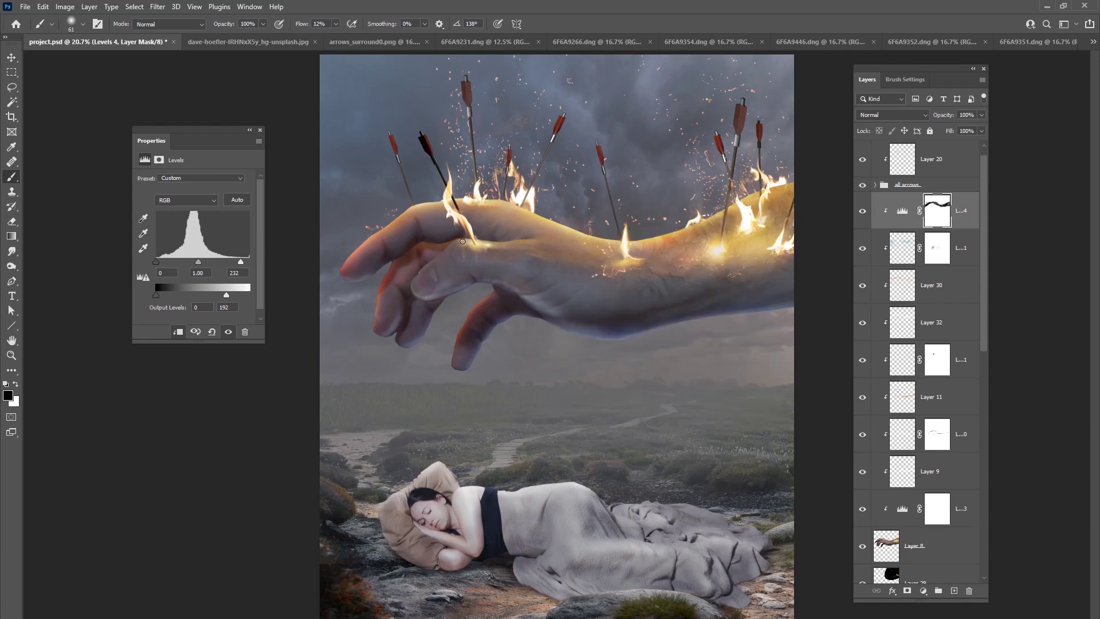
pyautogui.rightClick(546, 241)
pyautogui.moveTo(631, 270); pyautogui.dragTo(644, 269)
pyautogui.moveTo(483, 246); pyautogui.dragTo(519, 243)
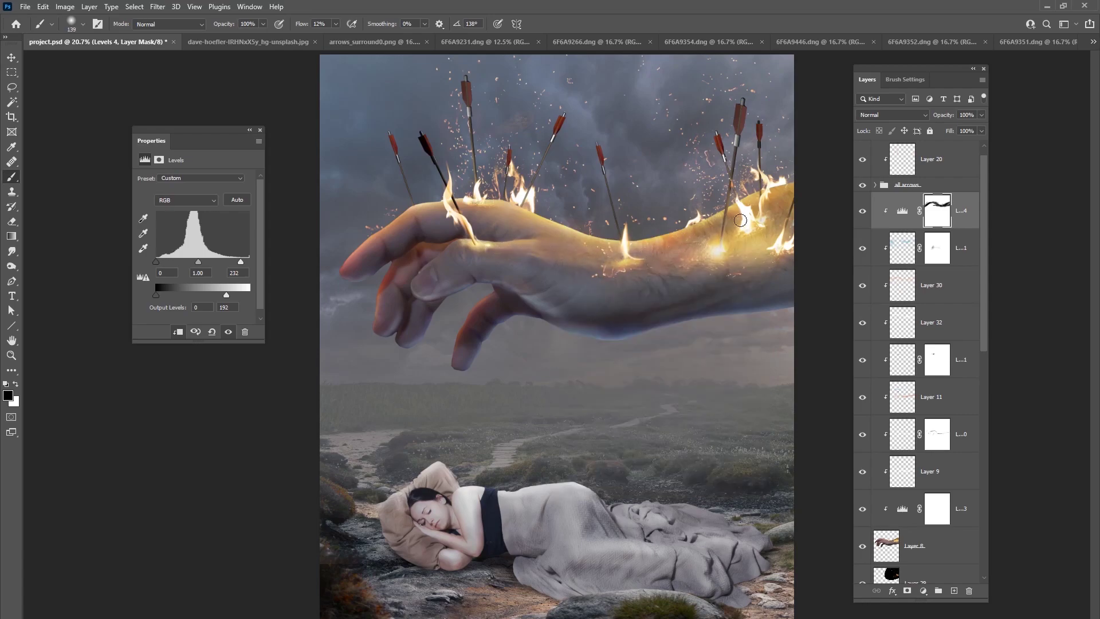
# - Set the brush to 88 px and mask the Levels darkening along the edges of the fingers
pyautogui.rightClick(442, 245)
pyautogui.write('88')
pyautogui.press('Return')
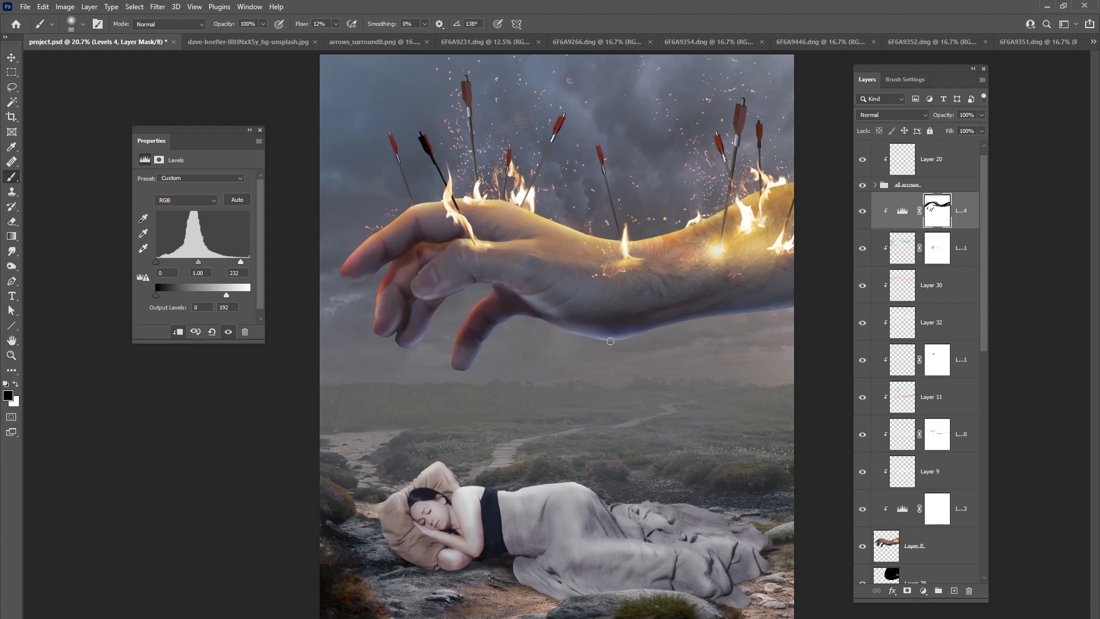
# - Set the brush to 165 px, mask the Levels darkening along the arm's lower edge, and compare with the adjustment hidden and shown
pyautogui.rightClick(666, 331)
pyautogui.click(762, 359)
pyautogui.press('Return')
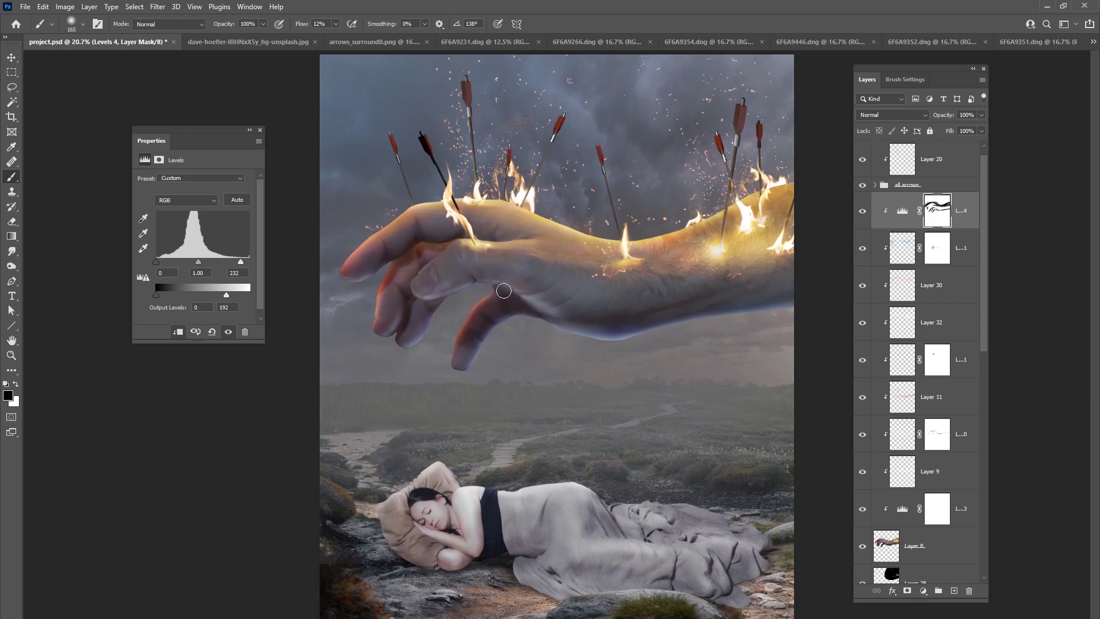
pyautogui.click(862, 210)
pyautogui.click(862, 210)
pyautogui.click(861, 211)
pyautogui.click(861, 211)
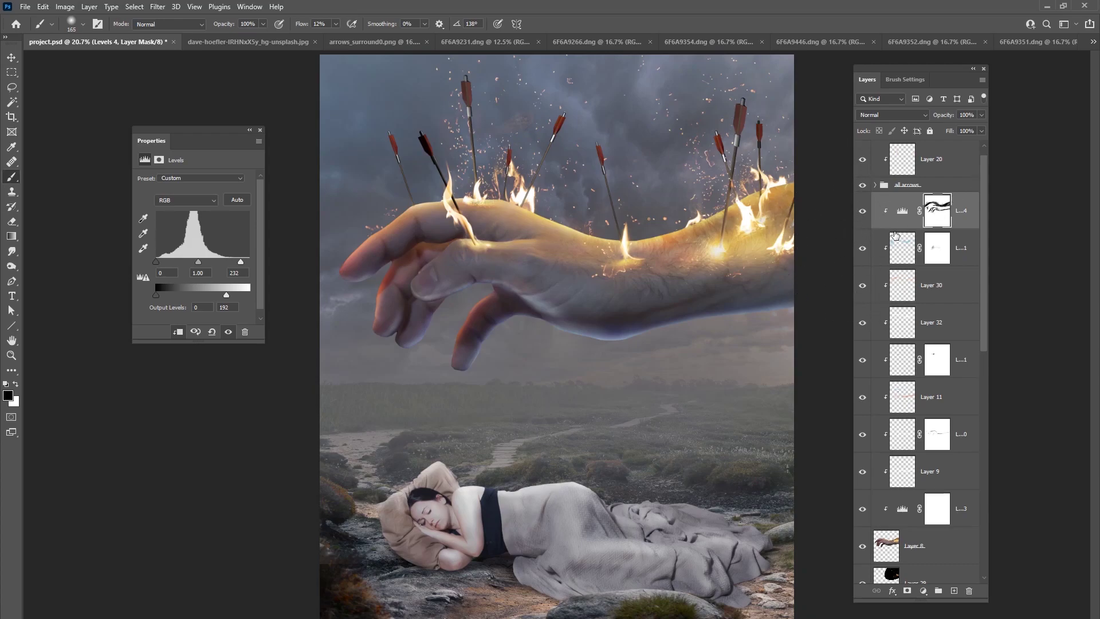
# - Add a mask to Layer 11 and paint black along the forearm's underside to reduce its blue rim light
pyautogui.click(863, 397)
pyautogui.click(864, 397)
pyautogui.click(879, 404)
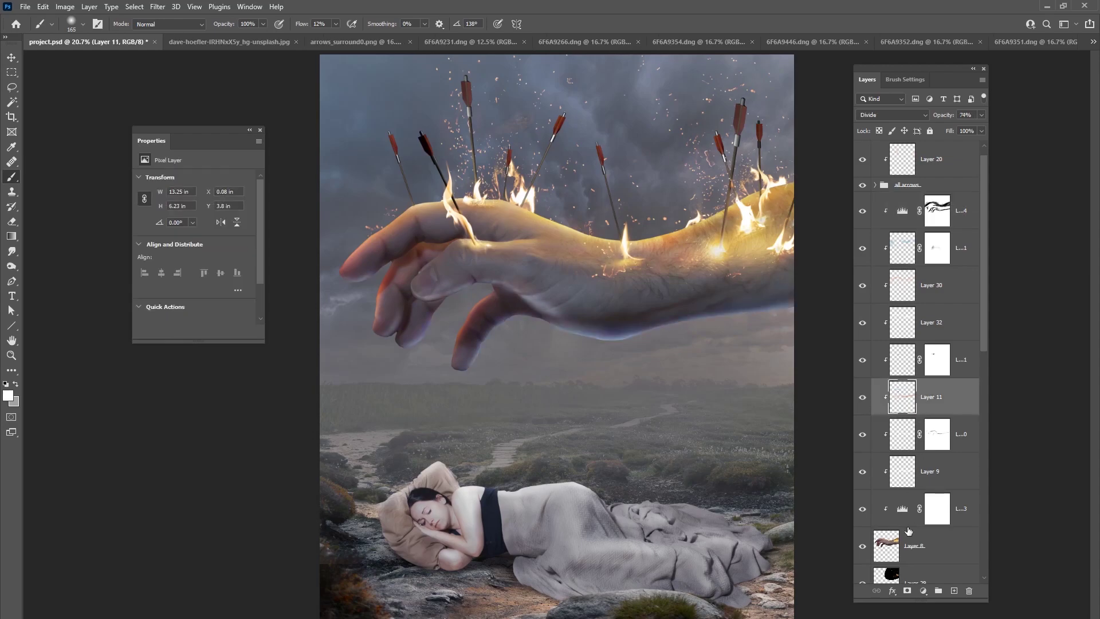
pyautogui.click(908, 590)
pyautogui.moveTo(600, 342)
pyautogui.mouseDown()
pyautogui.moveTo(633, 327)
pyautogui.moveTo(574, 323)
pyautogui.moveTo(621, 329)
pyautogui.moveTo(752, 303)
pyautogui.mouseUp()
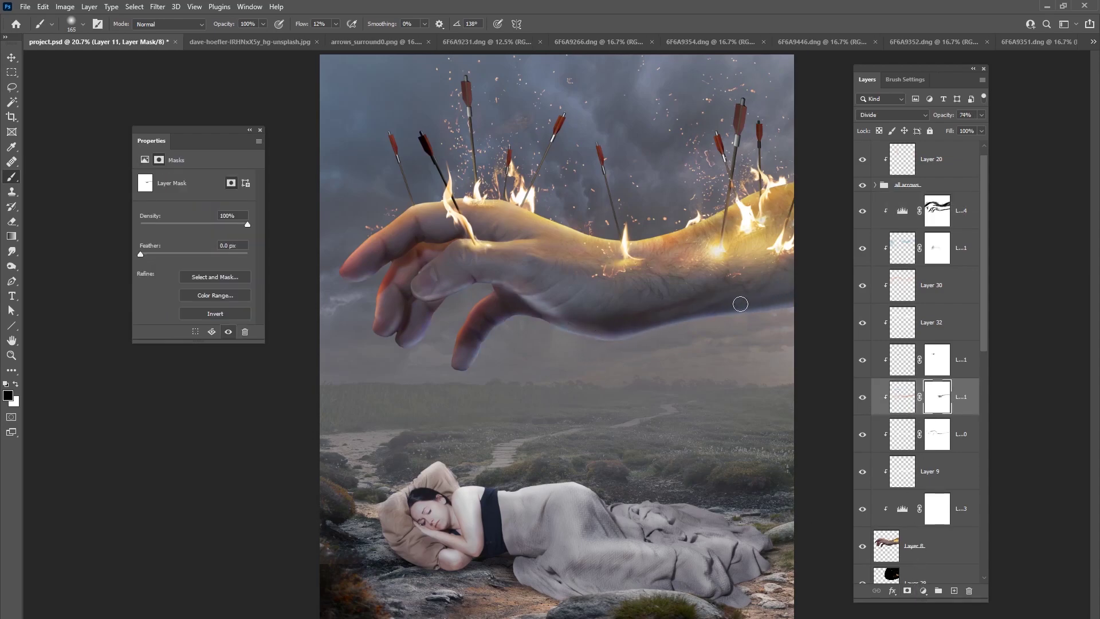
pyautogui.press('x')
# - Add a new layer above Layer 20 and set its blend mode to Divide
pyautogui.click(928, 165)
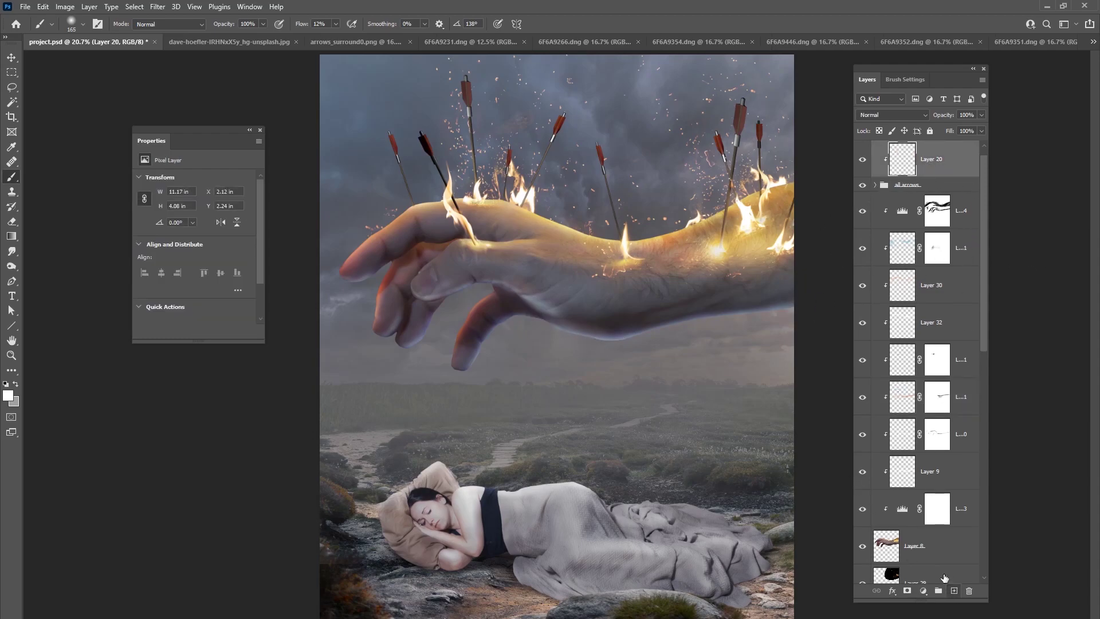
pyautogui.click(954, 590)
pyautogui.click(891, 114)
pyautogui.click(871, 348)
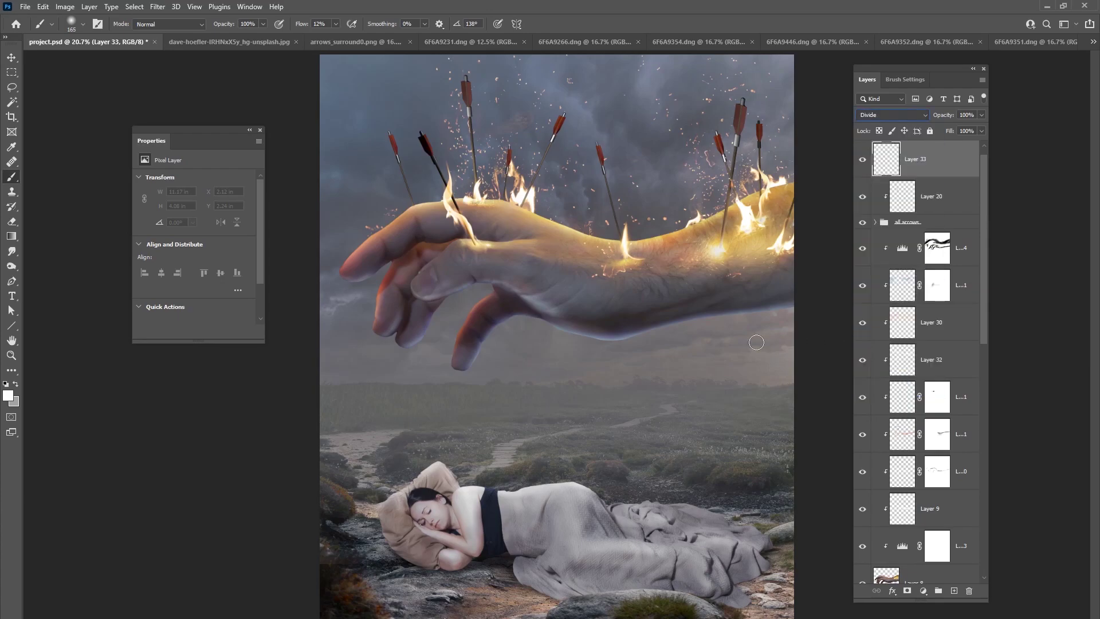
# - Choose blue 13a1ea as the foreground color and set the brush to 306 px
pyautogui.click(10, 395)
pyautogui.moveTo(322, 471); pyautogui.dragTo(323, 464)
pyautogui.moveTo(298, 422); pyautogui.dragTo(311, 423)
pyautogui.click(299, 414)
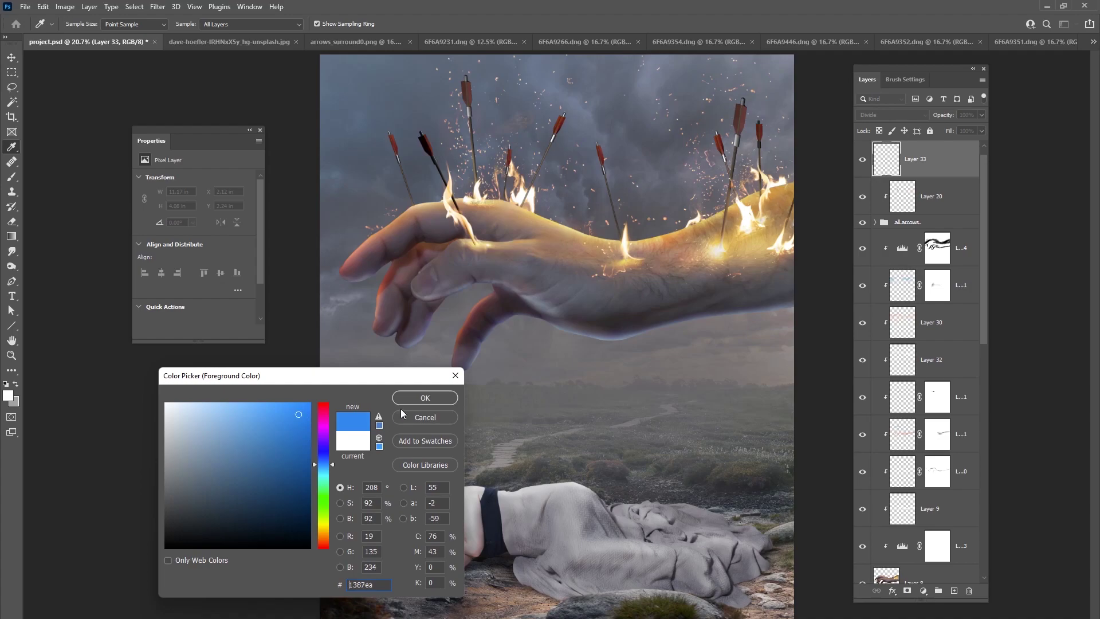
pyautogui.click(321, 468)
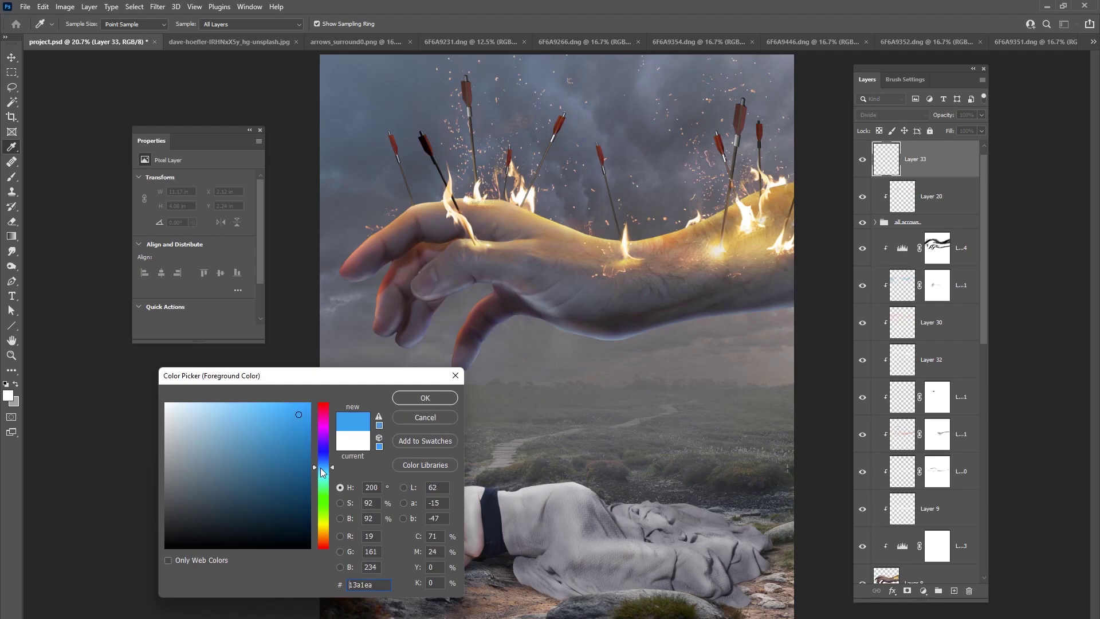
pyautogui.click(451, 398)
pyautogui.rightClick(466, 236)
pyautogui.moveTo(585, 278); pyautogui.dragTo(594, 279)
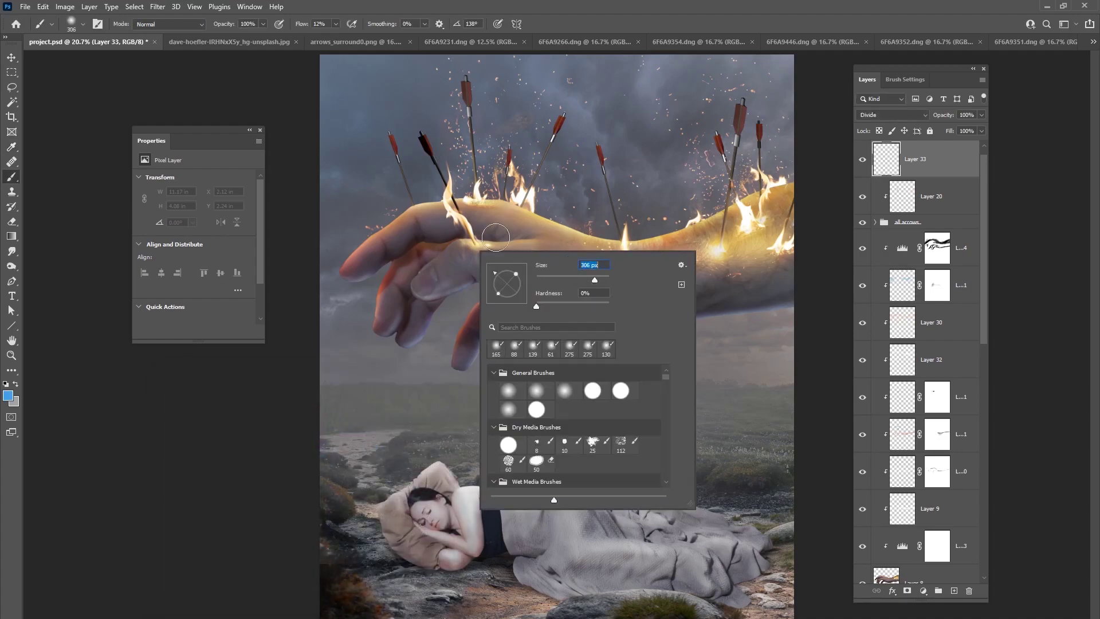
# - Lower the brush flow to 1% and paint warm glow on Layer 33 around the hand and arm flames, using a 174 px brush
pyautogui.press('Return')
pyautogui.moveTo(412, 213)
pyautogui.mouseDown()
pyautogui.moveTo(498, 258)
pyautogui.moveTo(470, 245)
pyautogui.moveTo(464, 227)
pyautogui.moveTo(473, 238)
pyautogui.mouseUp()
pyautogui.click(336, 24)
pyautogui.moveTo(334, 38); pyautogui.dragTo(327, 38)
pyautogui.rightClick(479, 244)
pyautogui.moveTo(591, 275); pyautogui.dragTo(582, 274)
pyautogui.press('Return')
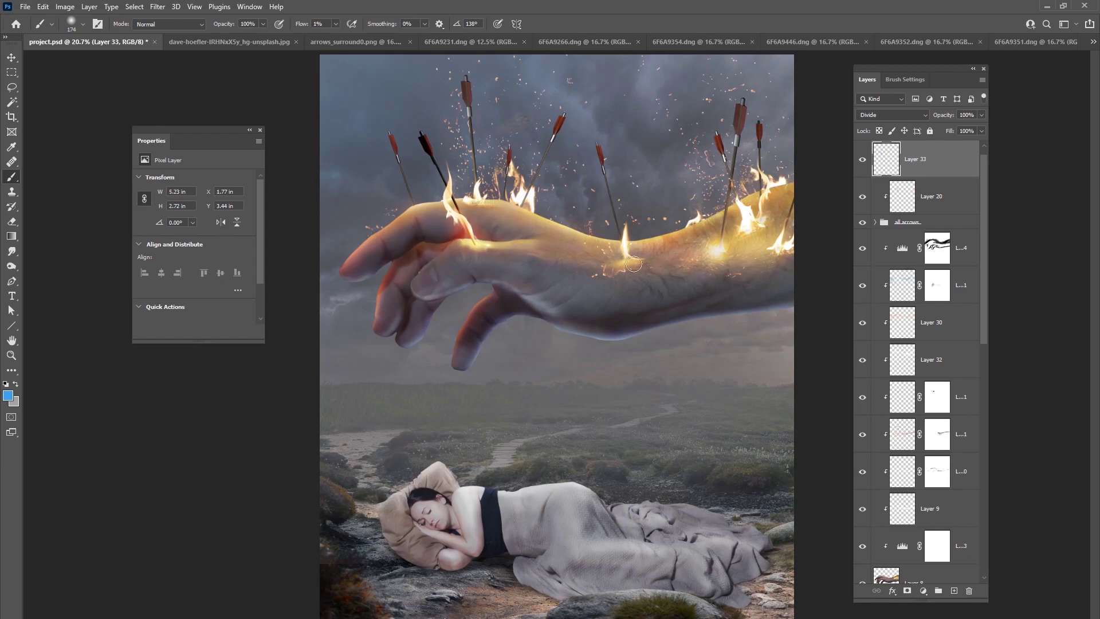
pyautogui.moveTo(611, 258)
pyautogui.mouseDown()
pyautogui.moveTo(591, 258)
pyautogui.moveTo(722, 244)
pyautogui.mouseUp()
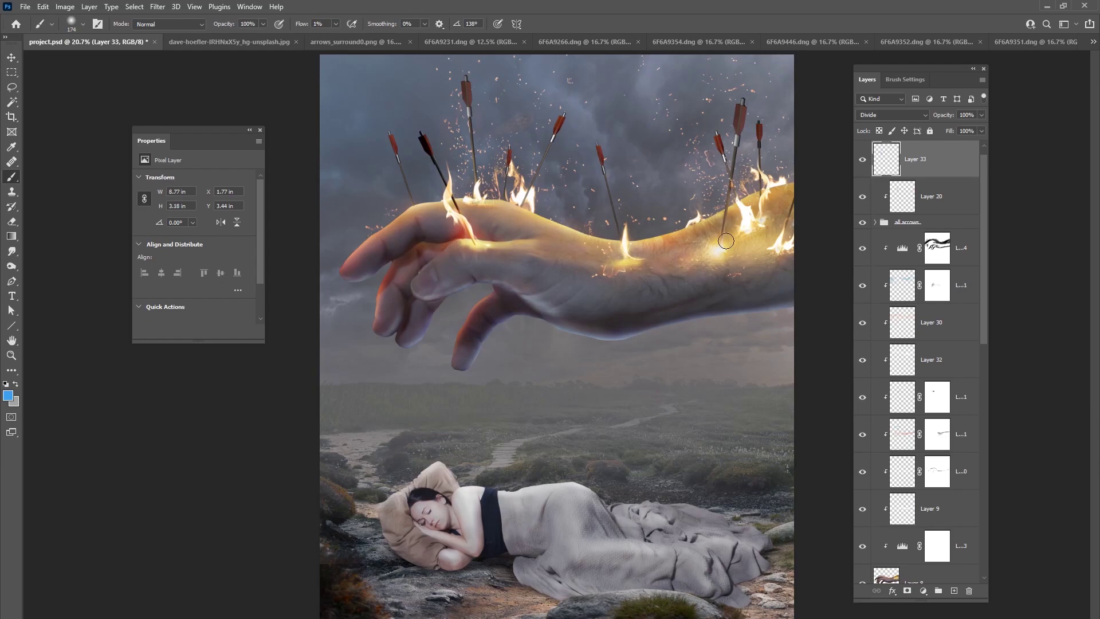
# - Extend the glow on Layer 33 around the forearm and wrist flames with a 338 px brush, then refine it at 180 px
pyautogui.rightClick(724, 218)
pyautogui.moveTo(834, 246); pyautogui.dragTo(845, 246)
pyautogui.press('Return')
pyautogui.moveTo(698, 245)
pyautogui.mouseDown()
pyautogui.moveTo(735, 212)
pyautogui.moveTo(749, 236)
pyautogui.moveTo(783, 242)
pyautogui.moveTo(766, 200)
pyautogui.mouseUp()
pyautogui.moveTo(498, 234)
pyautogui.mouseDown()
pyautogui.moveTo(518, 218)
pyautogui.moveTo(518, 201)
pyautogui.moveTo(511, 211)
pyautogui.moveTo(474, 176)
pyautogui.mouseUp()
pyautogui.rightClick(533, 200)
pyautogui.rightClick(530, 197)
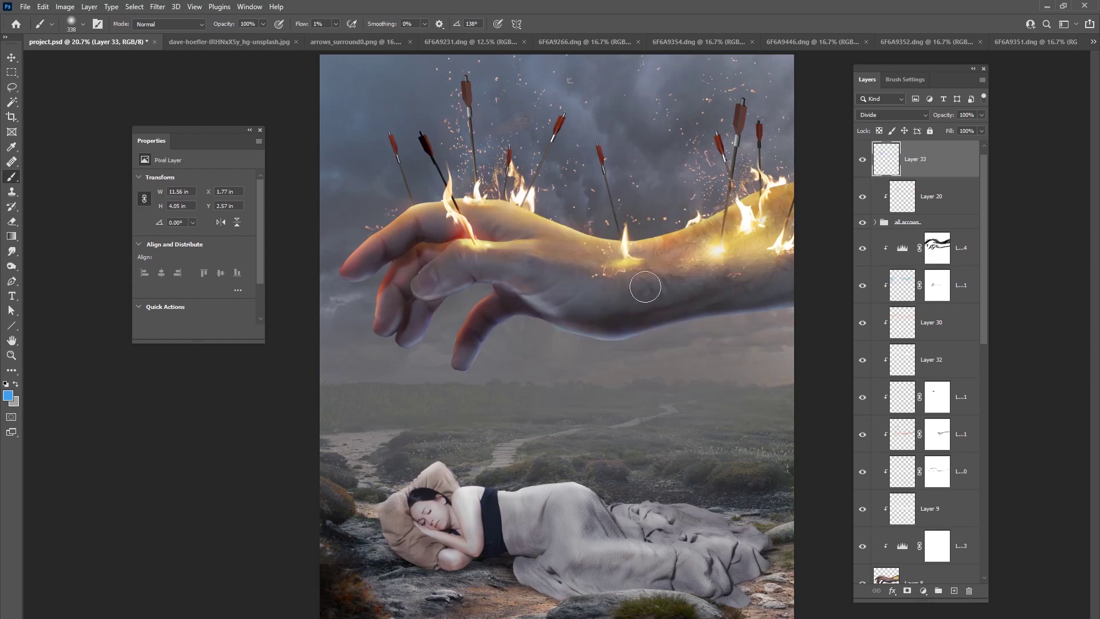
pyautogui.rightClick(689, 260)
pyautogui.click(641, 264)
pyautogui.moveTo(721, 223); pyautogui.dragTo(723, 238)
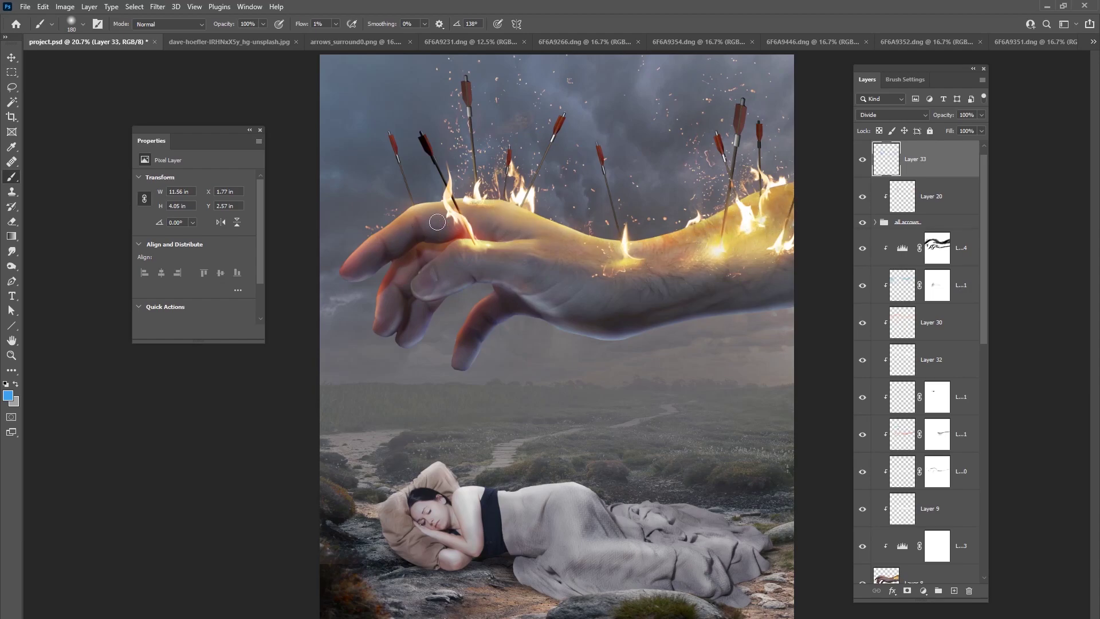
# - Build up the firelight on Layer 33 across the hand and forearm with brush sizes of 78, 171, 291 and 401 px
pyautogui.rightClick(409, 223)
pyautogui.write('78')
pyautogui.press('Return')
pyautogui.rightClick(451, 202)
pyautogui.write('171')
pyautogui.press('Return')
pyautogui.rightClick(506, 224)
pyautogui.press('Return')
pyautogui.moveTo(609, 254); pyautogui.dragTo(688, 257)
pyautogui.rightClick(566, 225)
pyautogui.press('Return')
pyautogui.moveTo(608, 246)
pyautogui.mouseDown()
pyautogui.moveTo(712, 214)
pyautogui.moveTo(739, 224)
pyautogui.moveTo(785, 187)
pyautogui.moveTo(763, 232)
pyautogui.moveTo(548, 273)
pyautogui.moveTo(546, 260)
pyautogui.moveTo(480, 254)
pyautogui.moveTo(463, 268)
pyautogui.moveTo(458, 254)
pyautogui.moveTo(404, 261)
pyautogui.moveTo(428, 247)
pyautogui.moveTo(474, 266)
pyautogui.mouseUp()
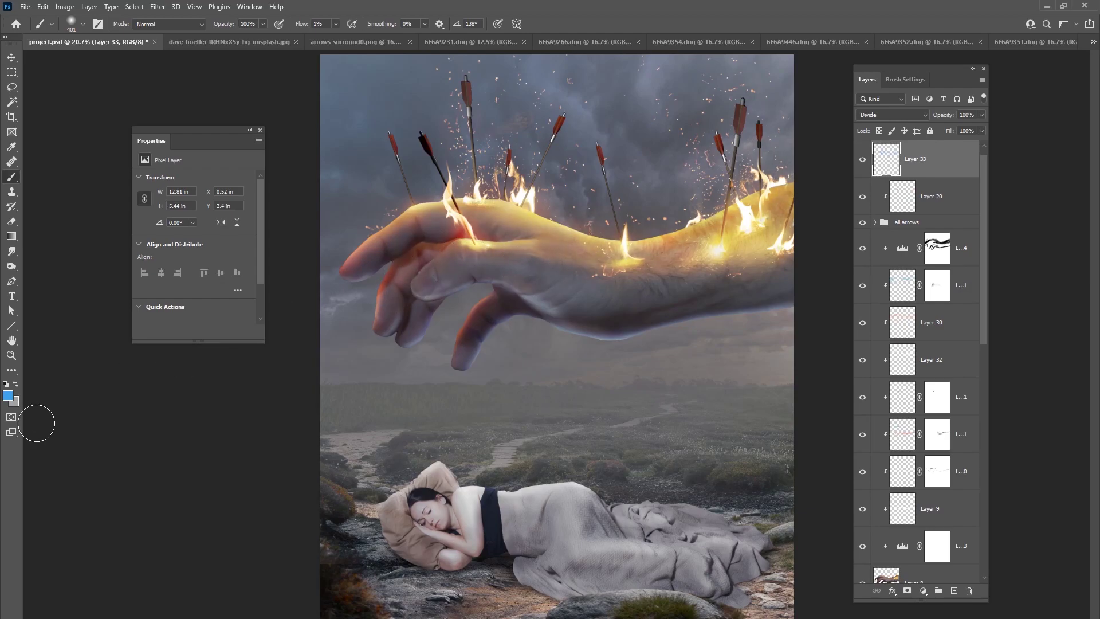
# - With orange ea9713 and a 158 px brush, paint blue light on Layer 33 along the arm's underside and fingers, then compare the layer's visibility
pyautogui.click(8, 396)
pyautogui.moveTo(323, 514); pyautogui.dragTo(324, 533)
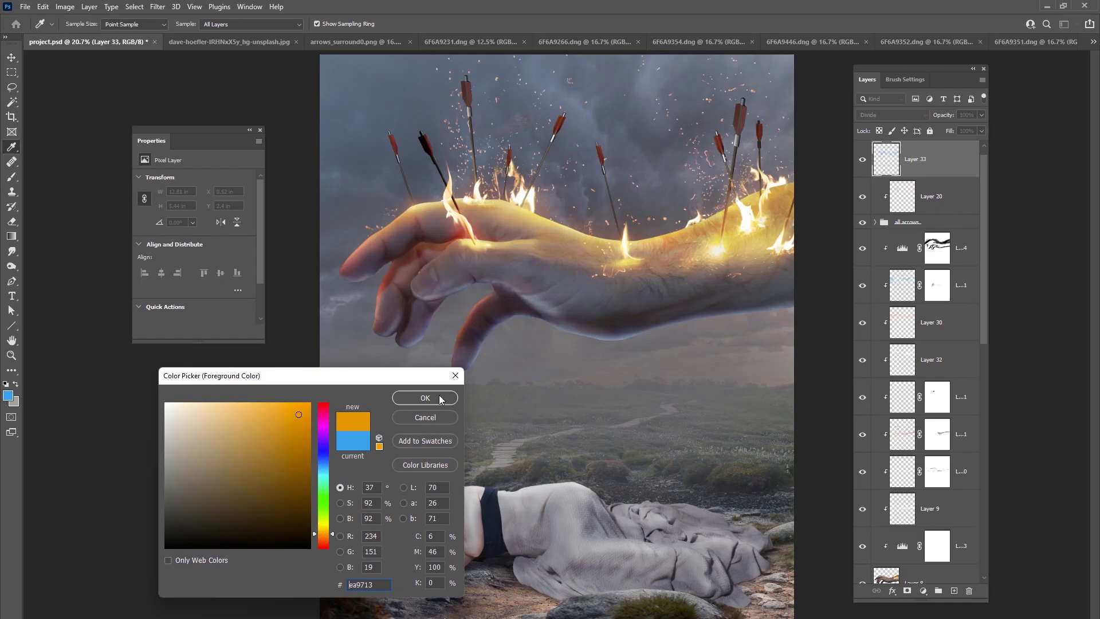
pyautogui.click(439, 400)
pyautogui.rightClick(638, 314)
pyautogui.click(744, 341)
pyautogui.moveTo(580, 331)
pyautogui.mouseDown()
pyautogui.moveTo(796, 300)
pyautogui.moveTo(581, 323)
pyautogui.moveTo(599, 322)
pyautogui.moveTo(515, 314)
pyautogui.moveTo(477, 331)
pyautogui.moveTo(468, 366)
pyautogui.moveTo(486, 303)
pyautogui.moveTo(415, 336)
pyautogui.moveTo(445, 301)
pyautogui.moveTo(408, 342)
pyautogui.moveTo(456, 288)
pyautogui.moveTo(511, 284)
pyautogui.moveTo(558, 317)
pyautogui.moveTo(517, 299)
pyautogui.moveTo(617, 323)
pyautogui.moveTo(588, 302)
pyautogui.moveTo(563, 303)
pyautogui.moveTo(590, 295)
pyautogui.moveTo(629, 329)
pyautogui.moveTo(761, 291)
pyautogui.moveTo(602, 314)
pyautogui.moveTo(811, 243)
pyautogui.moveTo(410, 341)
pyautogui.mouseUp()
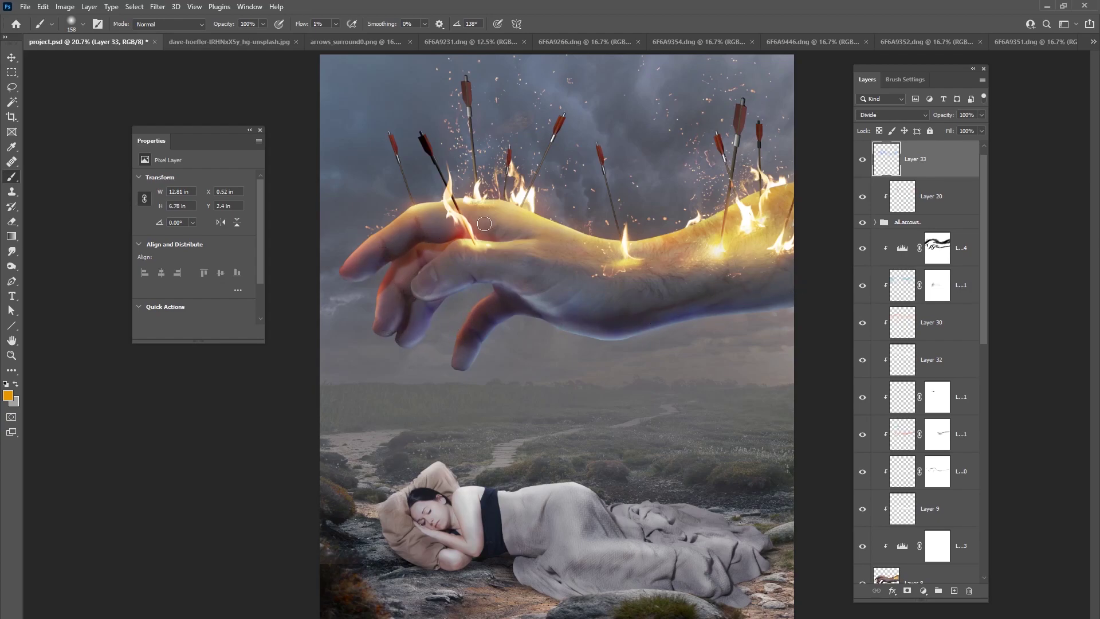
pyautogui.click(863, 167)
pyautogui.click(863, 167)
pyautogui.click(862, 172)
pyautogui.click(862, 172)
pyautogui.click(862, 160)
pyautogui.click(862, 161)
pyautogui.click(876, 223)
pyautogui.click(863, 197)
# - Add a Levels adjustment above Layer 20, clipped to the arrows group, and set its output white level to 130
pyautogui.click(944, 214)
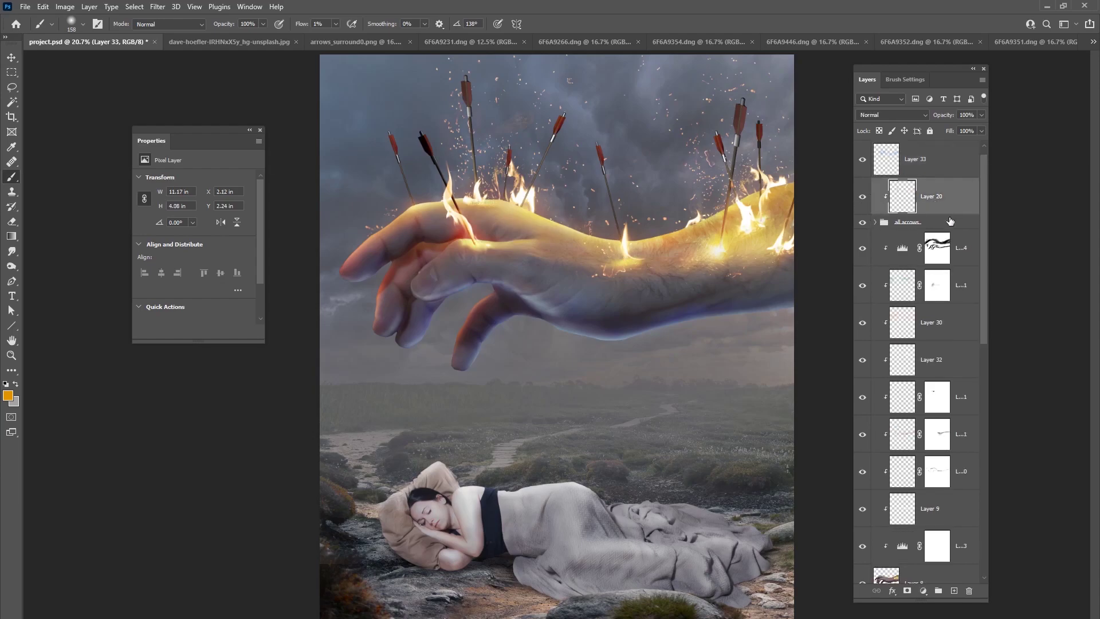
pyautogui.click(923, 590)
pyautogui.click(930, 435)
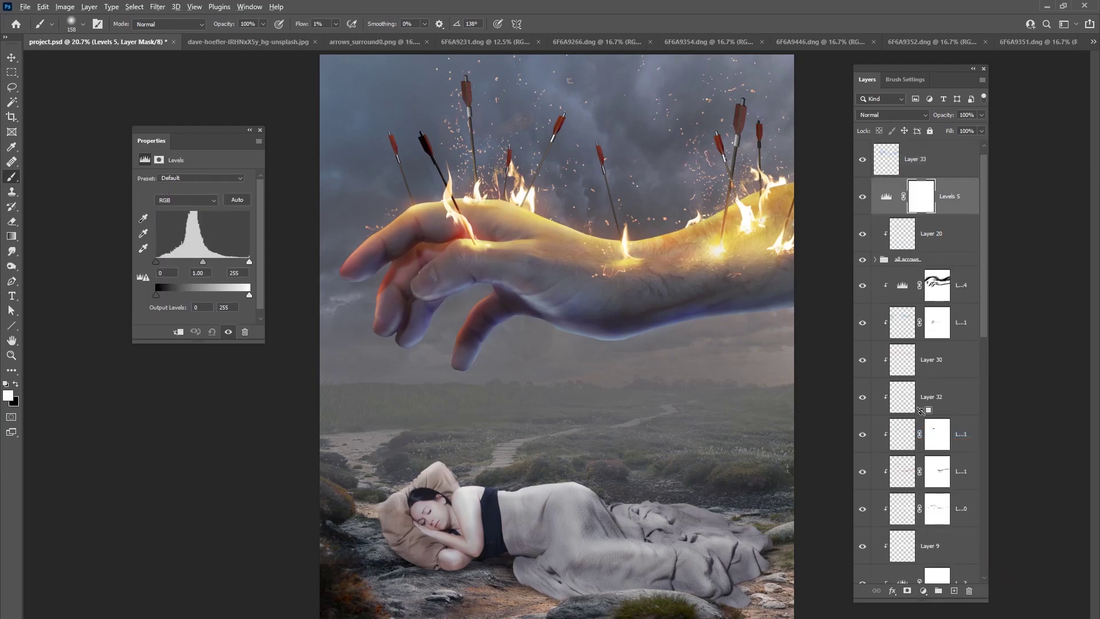
pyautogui.moveTo(249, 295); pyautogui.dragTo(208, 295)
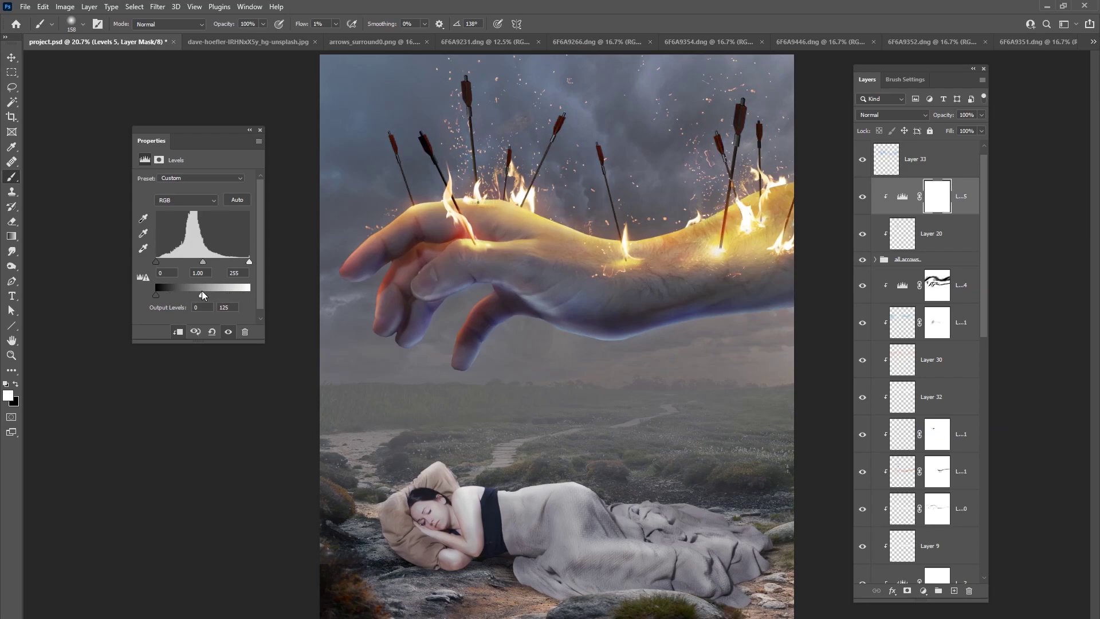
pyautogui.moveTo(205, 295); pyautogui.dragTo(203, 295)
# - Set the brush to 199 px and 10% flow, and paint black on the arrows' Levels mask where the shafts meet the flames
pyautogui.click(336, 23)
pyautogui.rightClick(486, 180)
pyautogui.moveTo(593, 208); pyautogui.dragTo(601, 209)
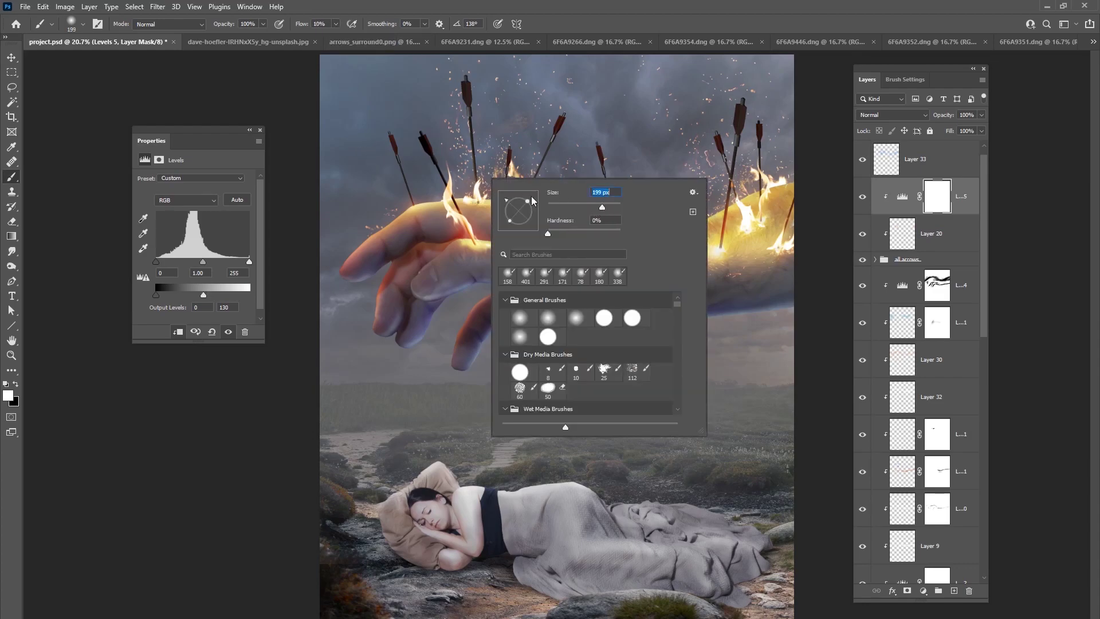
pyautogui.press('Return')
pyautogui.press('x')
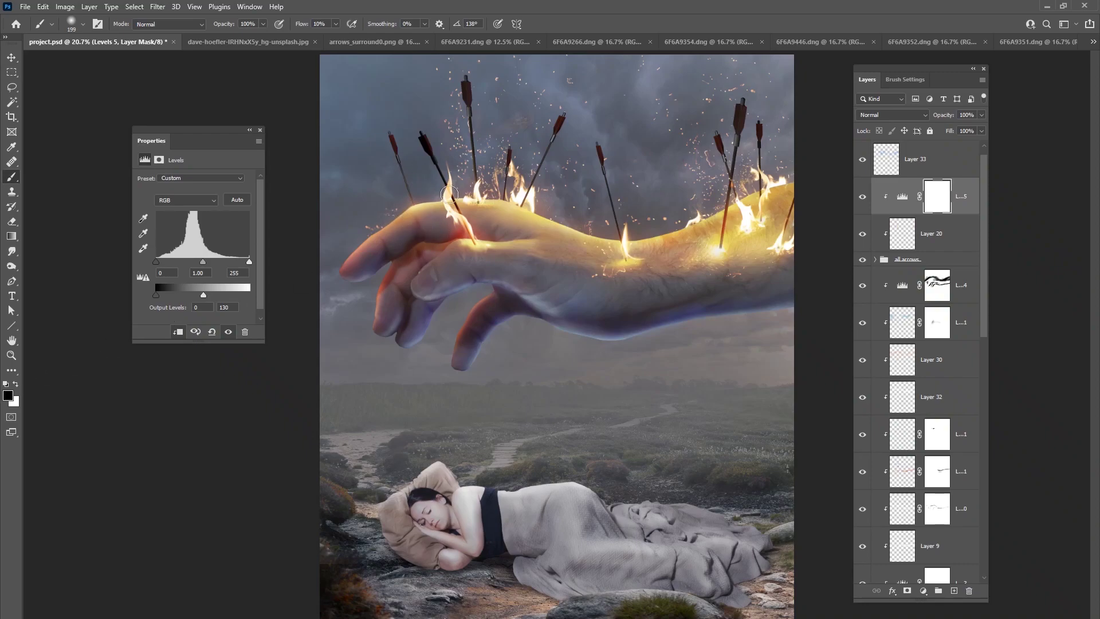
pyautogui.moveTo(498, 216)
pyautogui.mouseDown()
pyautogui.moveTo(544, 183)
pyautogui.moveTo(512, 226)
pyautogui.moveTo(541, 169)
pyautogui.moveTo(532, 198)
pyautogui.moveTo(577, 256)
pyautogui.moveTo(608, 212)
pyautogui.mouseUp()
pyautogui.moveTo(719, 252); pyautogui.dragTo(724, 264)
pyautogui.moveTo(759, 225); pyautogui.dragTo(796, 219)
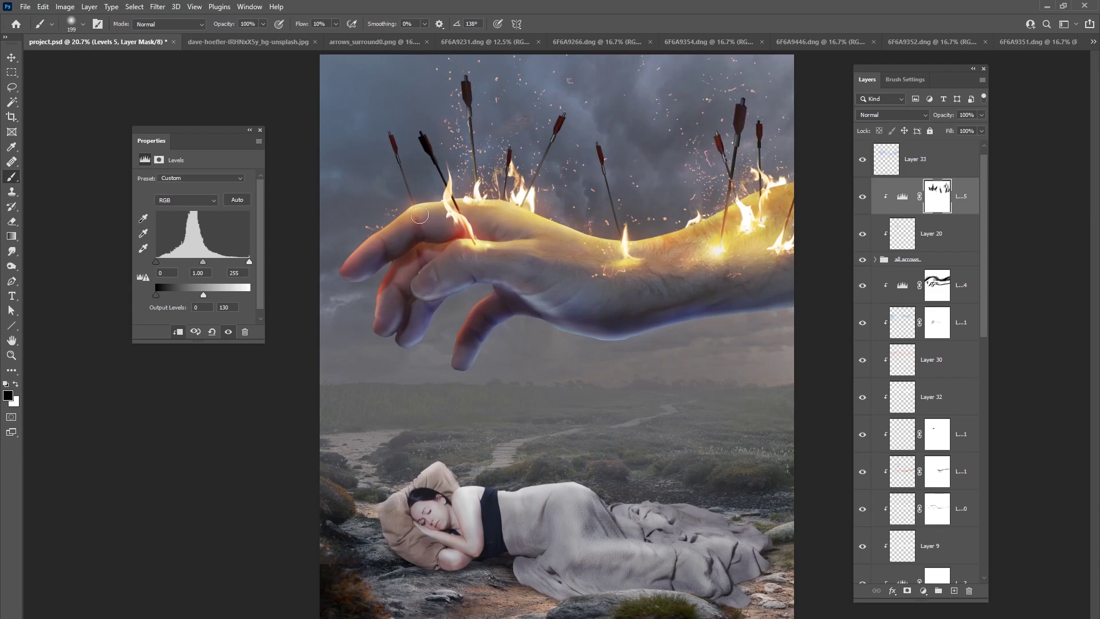
# - Add a clipped layer above the arrows' Levels adjustment, set its blend mode to Divide, and choose a medium blue foreground color
pyautogui.click(953, 591)
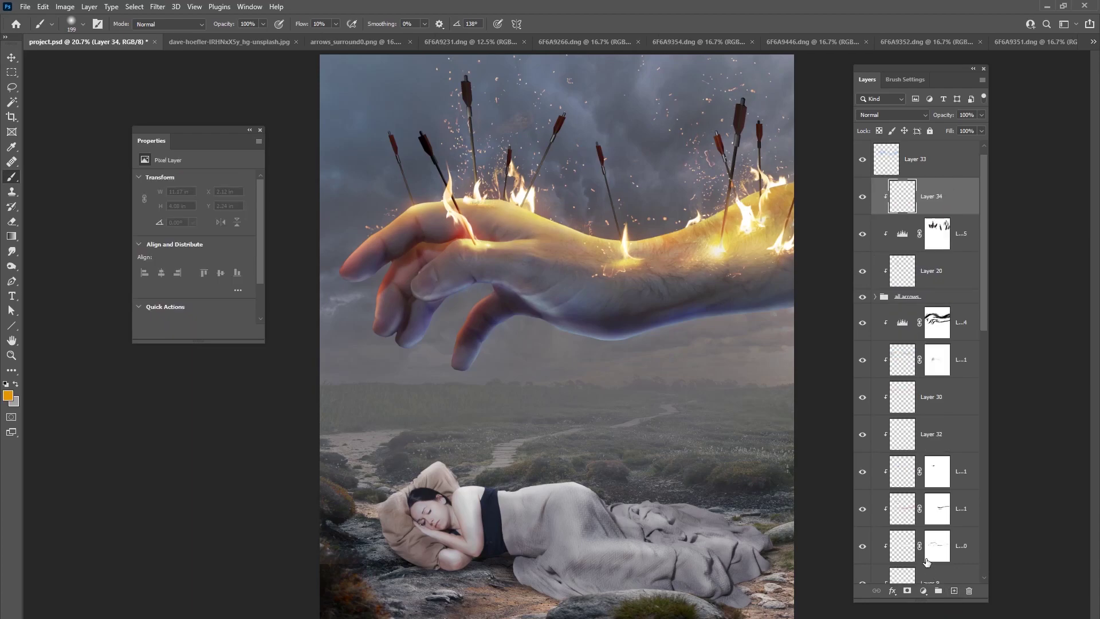
pyautogui.press('d')
pyautogui.press('x')
pyautogui.click(881, 121)
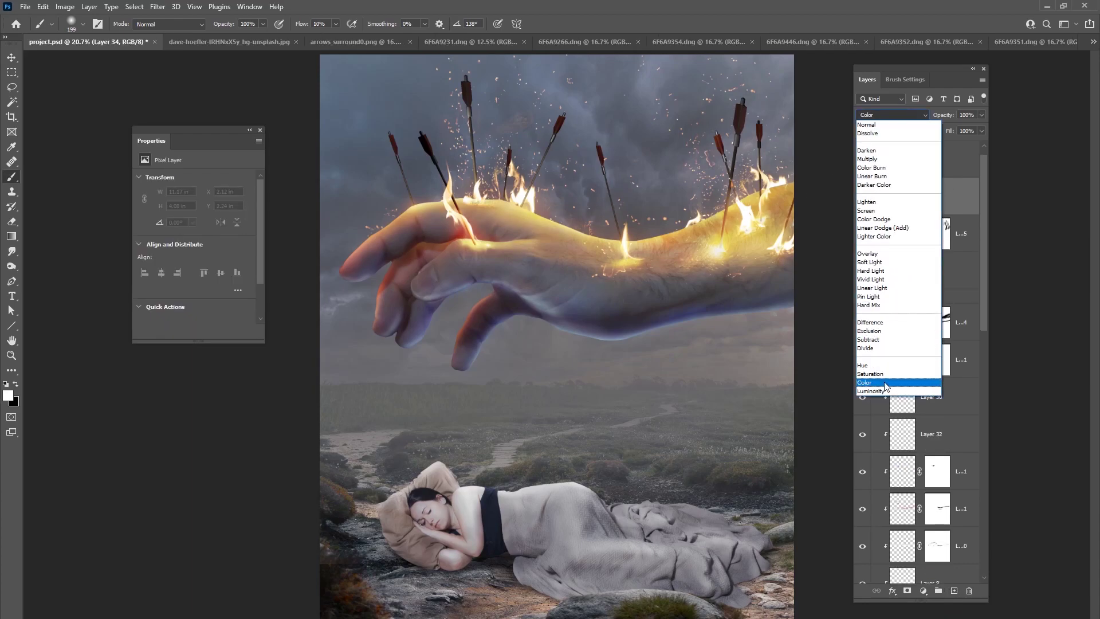
pyautogui.click(888, 361)
pyautogui.click(7, 396)
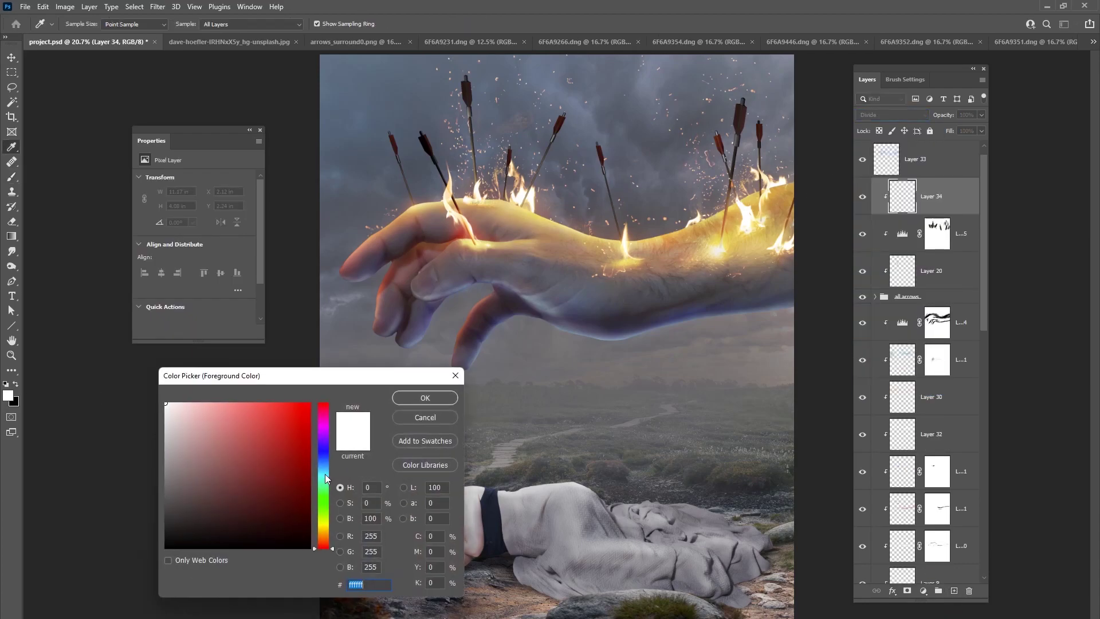
pyautogui.click(321, 476)
pyautogui.click(291, 446)
pyautogui.click(425, 398)
# - Paint warm firelight across the arrows on Layer 34 with a soft 1457 px brush
pyautogui.rightClick(547, 279)
pyautogui.moveTo(632, 300); pyautogui.dragTo(640, 299)
pyautogui.click(428, 248)
pyautogui.moveTo(428, 250)
pyautogui.mouseDown()
pyautogui.moveTo(463, 259)
pyautogui.moveTo(462, 249)
pyautogui.moveTo(483, 266)
pyautogui.moveTo(488, 208)
pyautogui.moveTo(531, 244)
pyautogui.moveTo(494, 193)
pyautogui.moveTo(503, 219)
pyautogui.moveTo(576, 288)
pyautogui.moveTo(599, 249)
pyautogui.moveTo(600, 276)
pyautogui.moveTo(594, 262)
pyautogui.moveTo(640, 284)
pyautogui.moveTo(762, 274)
pyautogui.mouseUp()
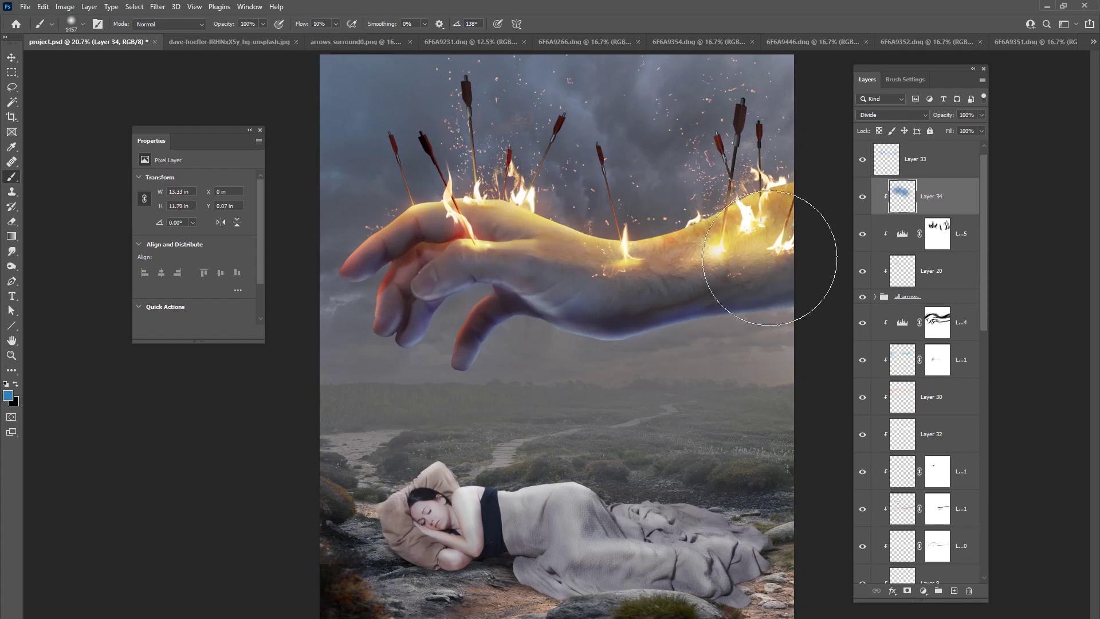
# - Add a mask to Layer 34 and paint black with a 291 px brush over the upper parts of the arrows above the hand
pyautogui.rightClick(587, 251)
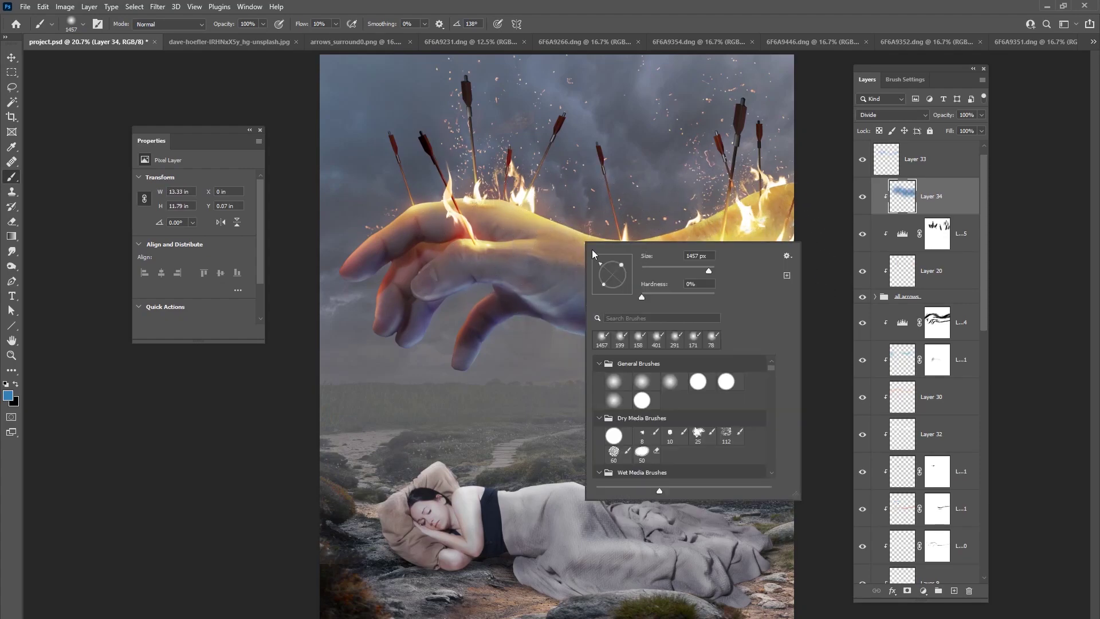
pyautogui.moveTo(710, 271); pyautogui.dragTo(700, 273)
pyautogui.press('Return')
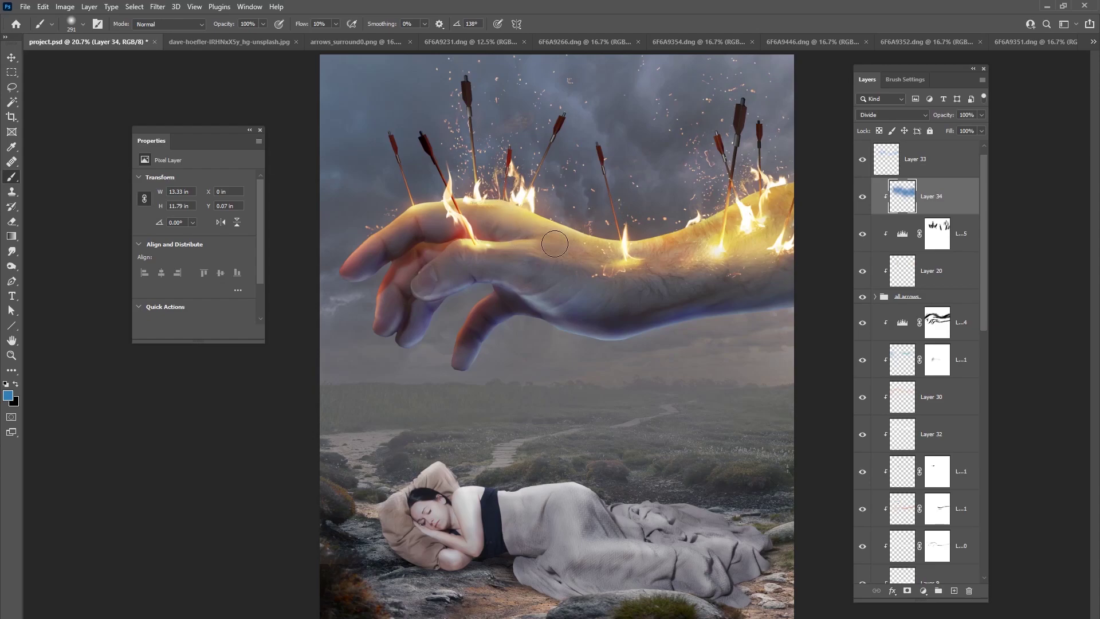
pyautogui.click(907, 590)
pyautogui.moveTo(508, 162)
pyautogui.mouseDown()
pyautogui.moveTo(511, 118)
pyautogui.moveTo(510, 181)
pyautogui.mouseUp()
pyautogui.moveTo(570, 119)
pyautogui.mouseDown()
pyautogui.moveTo(552, 137)
pyautogui.moveTo(549, 179)
pyautogui.mouseUp()
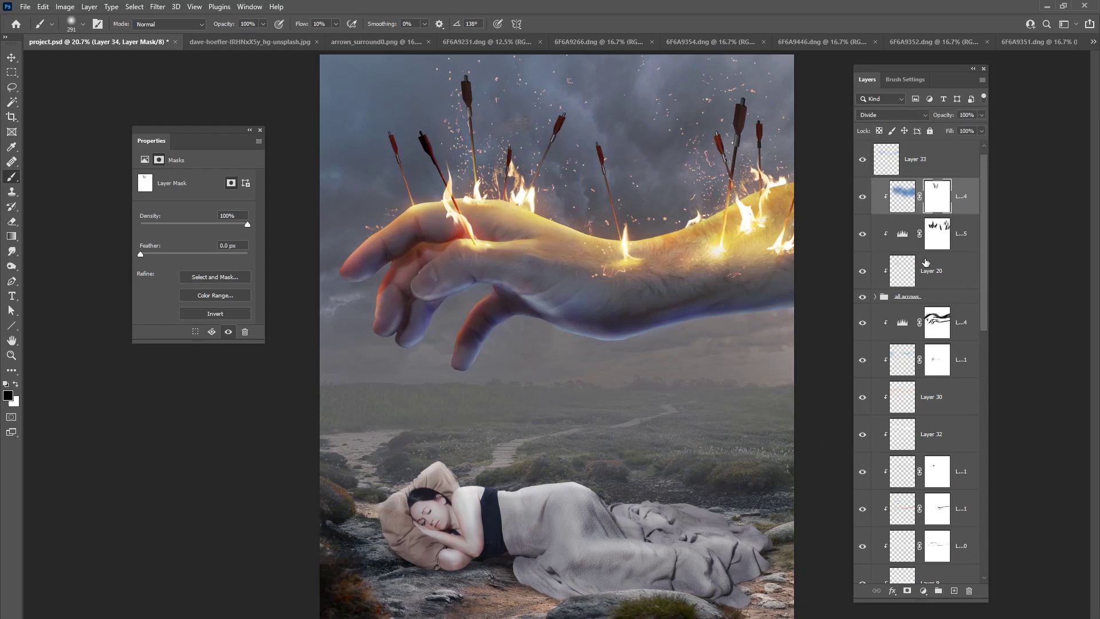
# - Paint black on Layer 11's mask with a 64 px brush where the thumb meets the palm
pyautogui.scroll(-5, 980, 298)
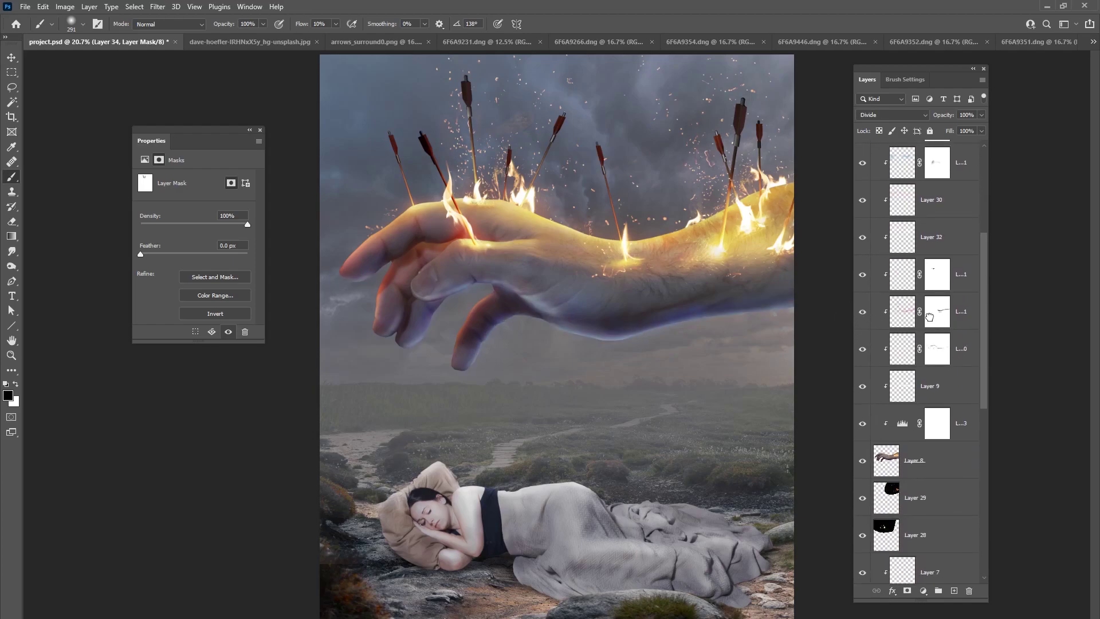
pyautogui.click(938, 315)
pyautogui.rightClick(572, 332)
pyautogui.moveTo(496, 289); pyautogui.dragTo(504, 290)
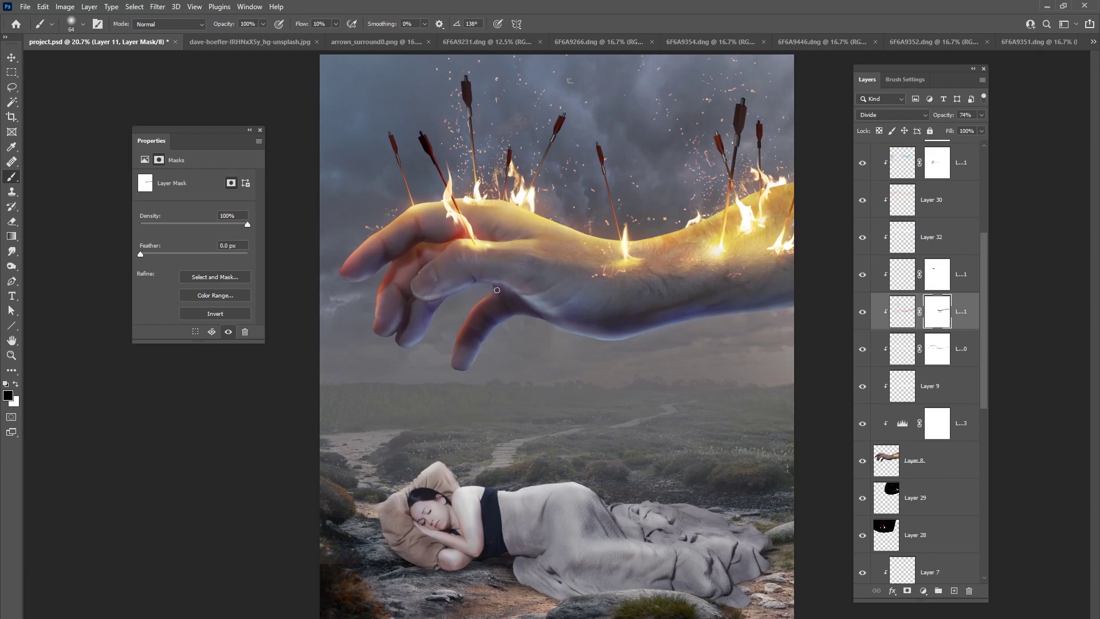
# - Toggle the arm's light and Levels layers one by one to examine what each contributes
pyautogui.click(863, 275)
pyautogui.click(862, 202)
pyautogui.click(862, 201)
pyautogui.scroll(2, 946, 222)
pyautogui.click(863, 220)
pyautogui.click(863, 220)
pyautogui.click(862, 184)
pyautogui.click(863, 183)
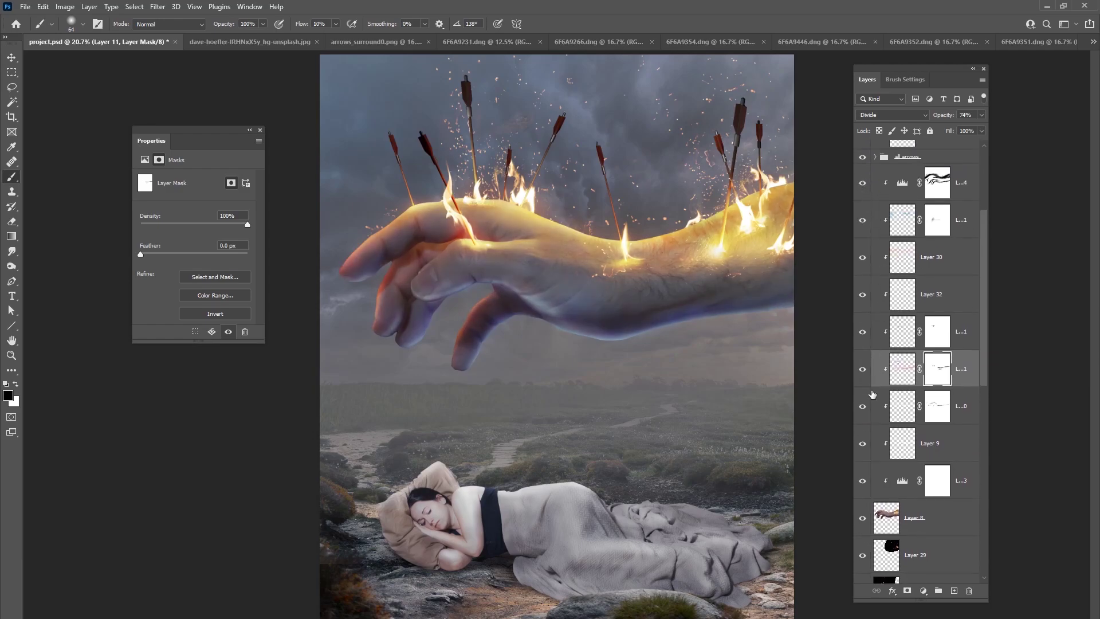
pyautogui.click(863, 407)
pyautogui.click(863, 407)
# - Paint black on Layer 10's mask along the arm's lower edge and save the project
pyautogui.click(937, 406)
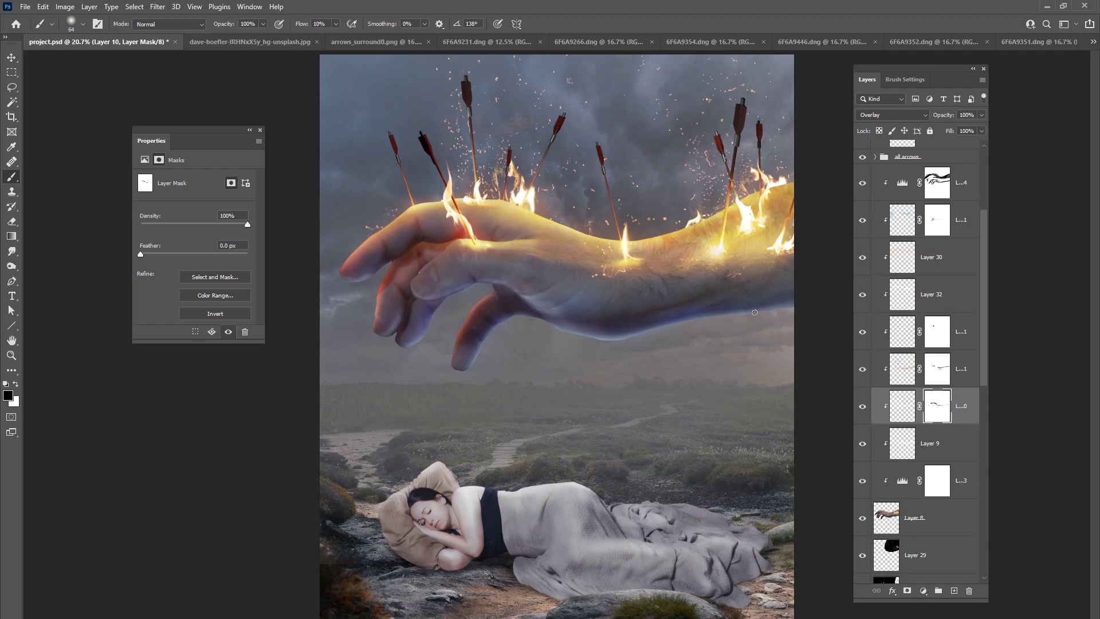
pyautogui.click(24, 7)
pyautogui.click(46, 143)
# - Add a Levels adjustment above the flames group and lower its output white level to 135
pyautogui.moveTo(982, 261); pyautogui.dragTo(982, 200)
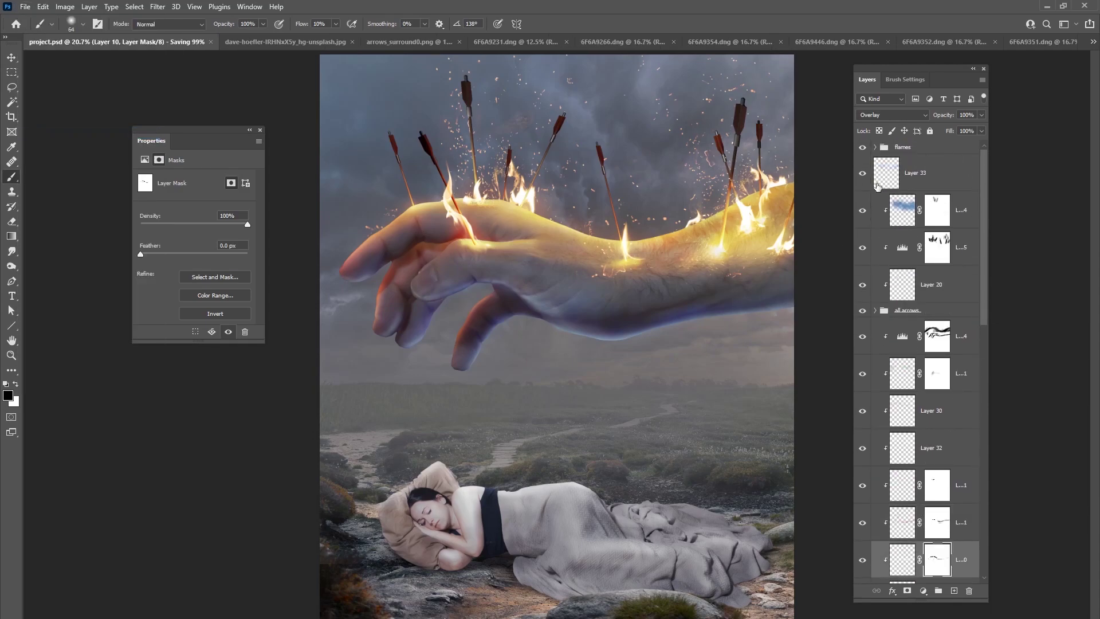
pyautogui.click(866, 149)
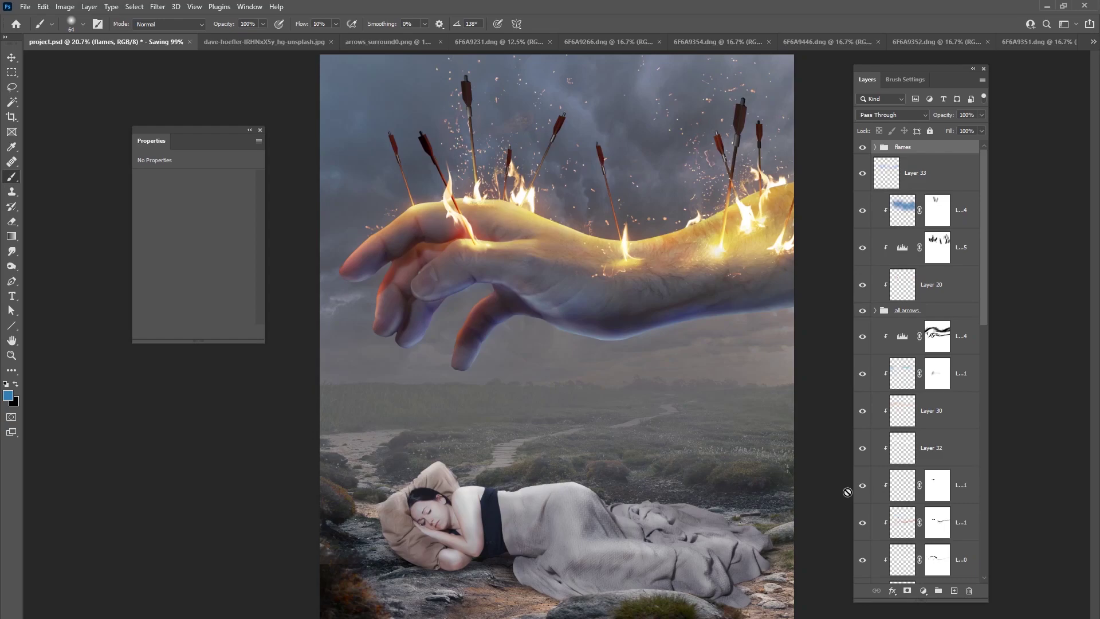
pyautogui.click(923, 591)
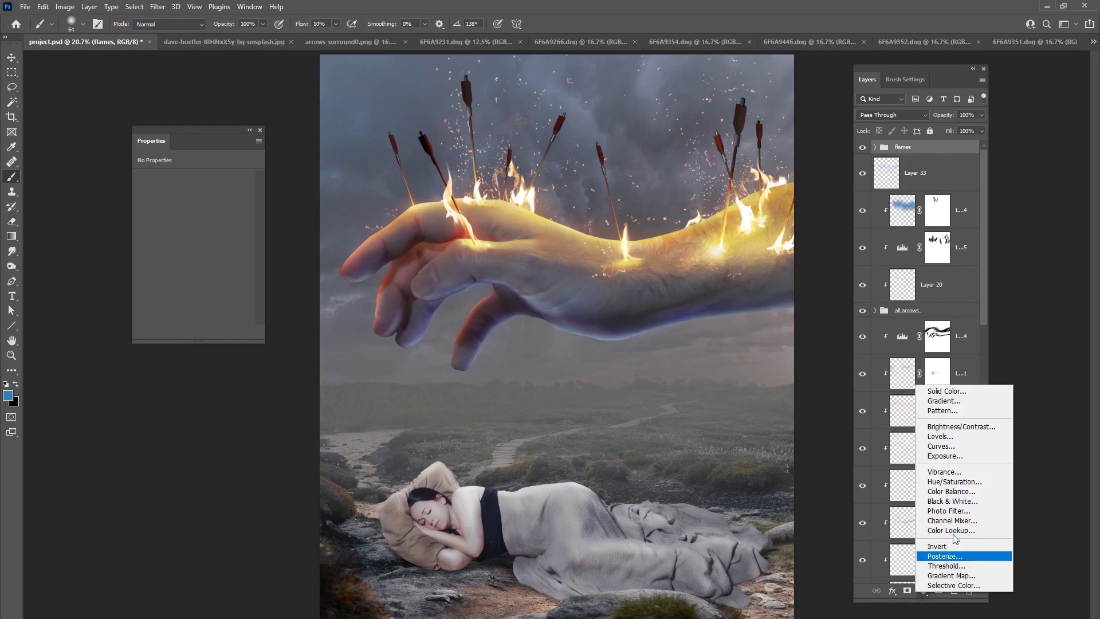
pyautogui.click(940, 437)
pyautogui.moveTo(245, 297); pyautogui.dragTo(210, 297)
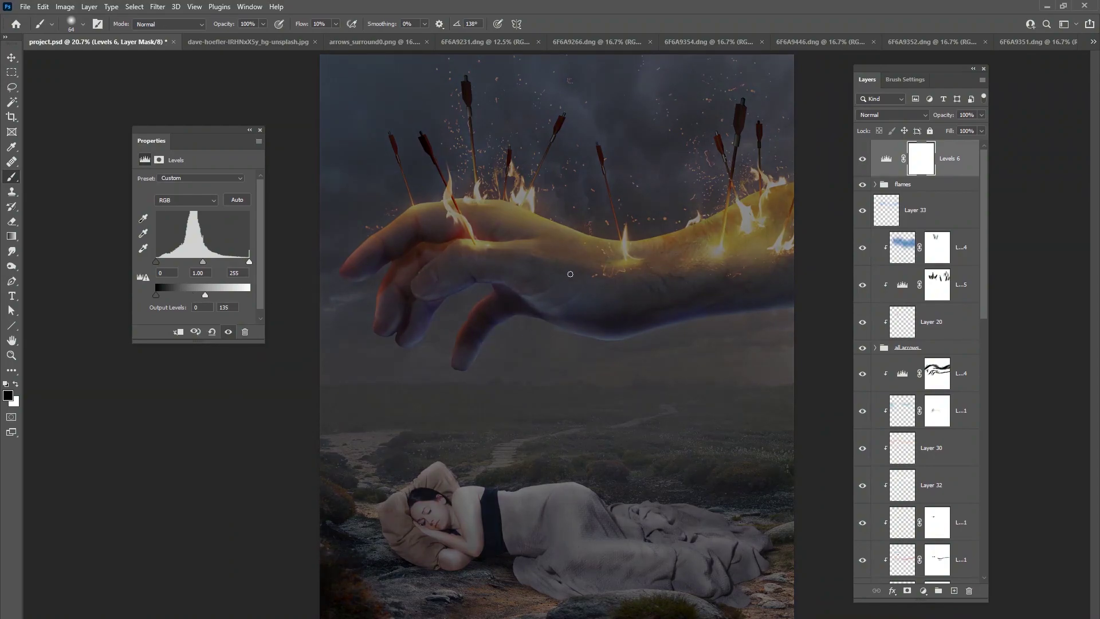
# - Paint black on the Levels 6 mask over the flames, arm, sky and sleeping woman, using a 1102 px brush at 5% flow
pyautogui.rightClick(566, 276)
pyautogui.moveTo(674, 303); pyautogui.dragTo(695, 304)
pyautogui.moveTo(751, 201)
pyautogui.mouseDown()
pyautogui.moveTo(729, 230)
pyautogui.moveTo(729, 194)
pyautogui.mouseUp()
pyautogui.rightClick(630, 205)
pyautogui.moveTo(756, 234); pyautogui.dragTo(757, 234)
pyautogui.moveTo(336, 24); pyautogui.dragTo(331, 40)
pyautogui.moveTo(455, 221)
pyautogui.mouseDown()
pyautogui.moveTo(501, 179)
pyautogui.moveTo(549, 295)
pyautogui.moveTo(494, 197)
pyautogui.moveTo(511, 236)
pyautogui.moveTo(612, 237)
pyautogui.moveTo(583, 256)
pyautogui.moveTo(648, 199)
pyautogui.moveTo(747, 196)
pyautogui.moveTo(750, 241)
pyautogui.moveTo(643, 172)
pyautogui.moveTo(758, 160)
pyautogui.moveTo(709, 210)
pyautogui.moveTo(768, 93)
pyautogui.moveTo(548, 156)
pyautogui.moveTo(676, 215)
pyautogui.moveTo(428, 215)
pyautogui.moveTo(376, 266)
pyautogui.moveTo(386, 177)
pyautogui.moveTo(344, 219)
pyautogui.moveTo(346, 161)
pyautogui.moveTo(444, 75)
pyautogui.moveTo(398, 103)
pyautogui.moveTo(502, 157)
pyautogui.moveTo(474, 185)
pyautogui.moveTo(593, 152)
pyautogui.moveTo(621, 254)
pyautogui.moveTo(791, 213)
pyautogui.moveTo(760, 112)
pyautogui.moveTo(707, 113)
pyautogui.moveTo(661, 88)
pyautogui.mouseUp()
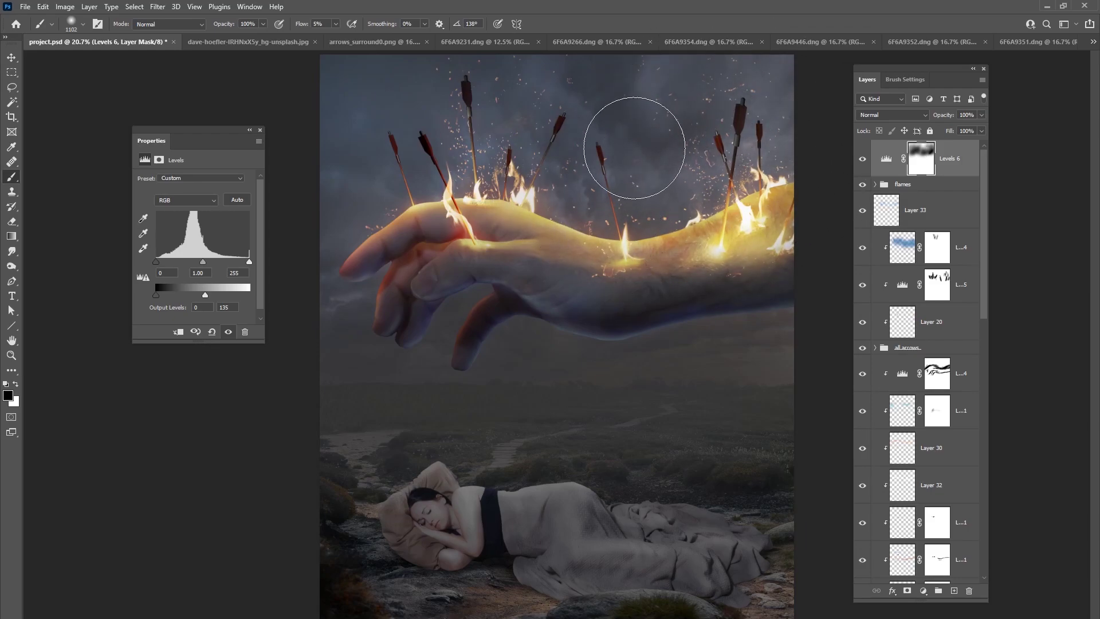
pyautogui.moveTo(423, 514)
pyautogui.mouseDown()
pyautogui.moveTo(555, 550)
pyautogui.moveTo(517, 524)
pyautogui.moveTo(674, 570)
pyautogui.moveTo(689, 560)
pyautogui.moveTo(790, 596)
pyautogui.moveTo(483, 549)
pyautogui.moveTo(371, 492)
pyautogui.moveTo(383, 552)
pyautogui.moveTo(492, 516)
pyautogui.moveTo(651, 545)
pyautogui.moveTo(612, 541)
pyautogui.moveTo(730, 534)
pyautogui.moveTo(456, 450)
pyautogui.moveTo(488, 425)
pyautogui.moveTo(603, 390)
pyautogui.moveTo(745, 383)
pyautogui.moveTo(755, 427)
pyautogui.moveTo(631, 386)
pyautogui.moveTo(525, 382)
pyautogui.moveTo(532, 311)
pyautogui.moveTo(435, 299)
pyautogui.moveTo(565, 267)
pyautogui.moveTo(804, 254)
pyautogui.moveTo(474, 301)
pyautogui.moveTo(451, 255)
pyautogui.moveTo(421, 248)
pyautogui.moveTo(468, 213)
pyautogui.moveTo(473, 159)
pyautogui.moveTo(416, 150)
pyautogui.moveTo(478, 119)
pyautogui.moveTo(389, 236)
pyautogui.moveTo(706, 242)
pyautogui.moveTo(644, 255)
pyautogui.moveTo(785, 217)
pyautogui.moveTo(657, 267)
pyautogui.moveTo(394, 237)
pyautogui.moveTo(321, 291)
pyautogui.moveTo(444, 230)
pyautogui.moveTo(483, 224)
pyautogui.mouseUp()
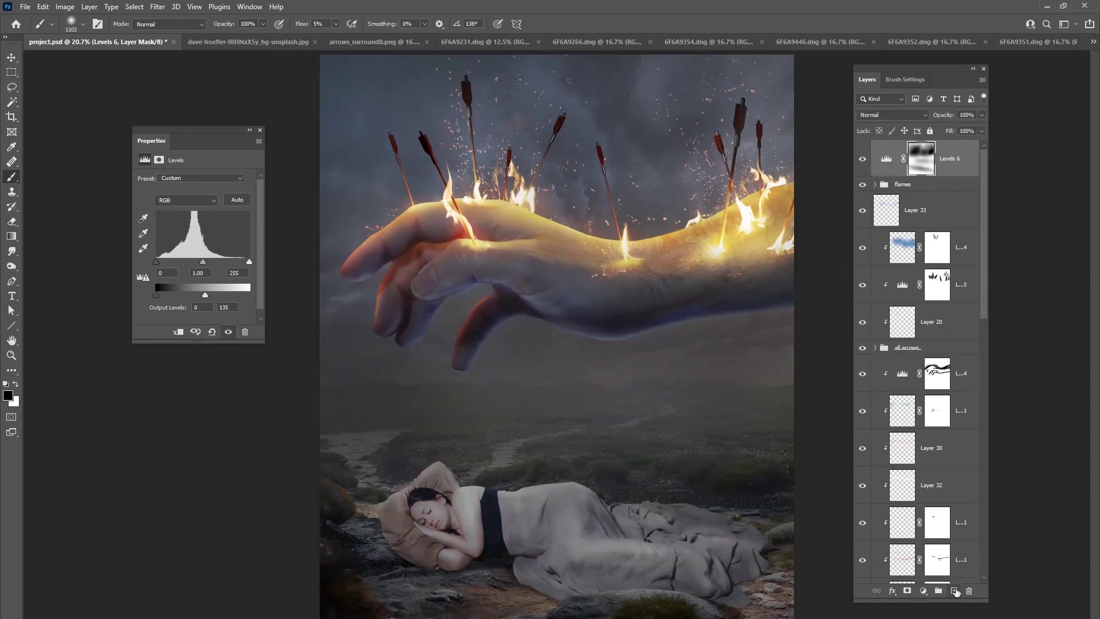
# - Add a new layer on top, set its blend mode to Multiply, and choose a dark gray foreground color
pyautogui.click(954, 590)
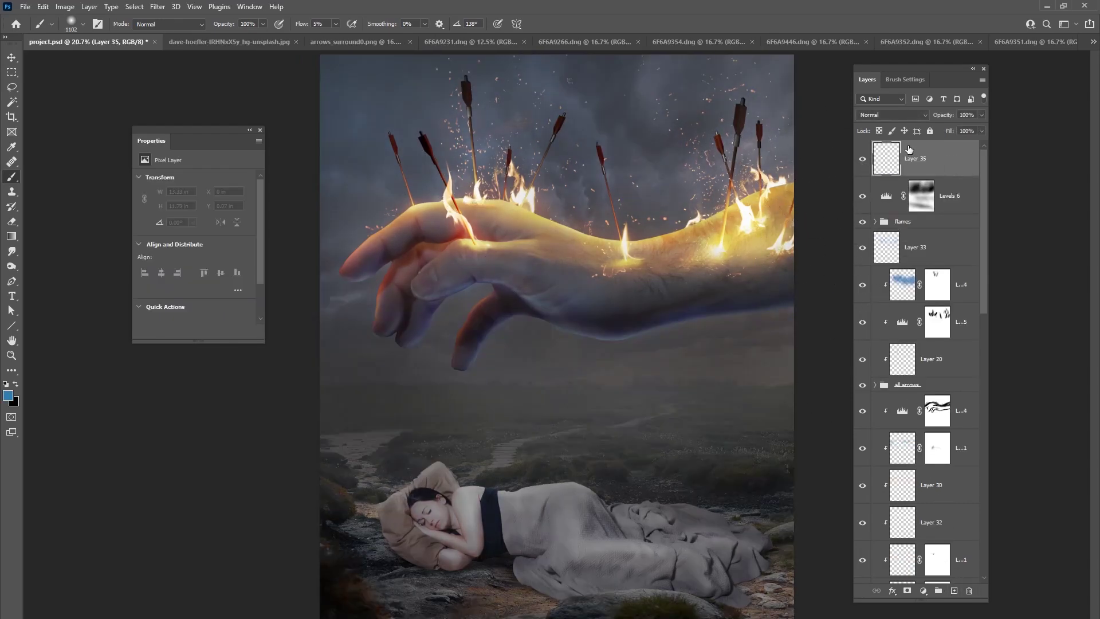
pyautogui.click(894, 115)
pyautogui.click(877, 161)
pyautogui.click(8, 395)
pyautogui.click(210, 476)
pyautogui.click(427, 397)
# - Paint dark shading on Layer 35 along the foreground's lower edge and corners with a 385 px brush, then check the layer's visibility
pyautogui.rightClick(586, 340)
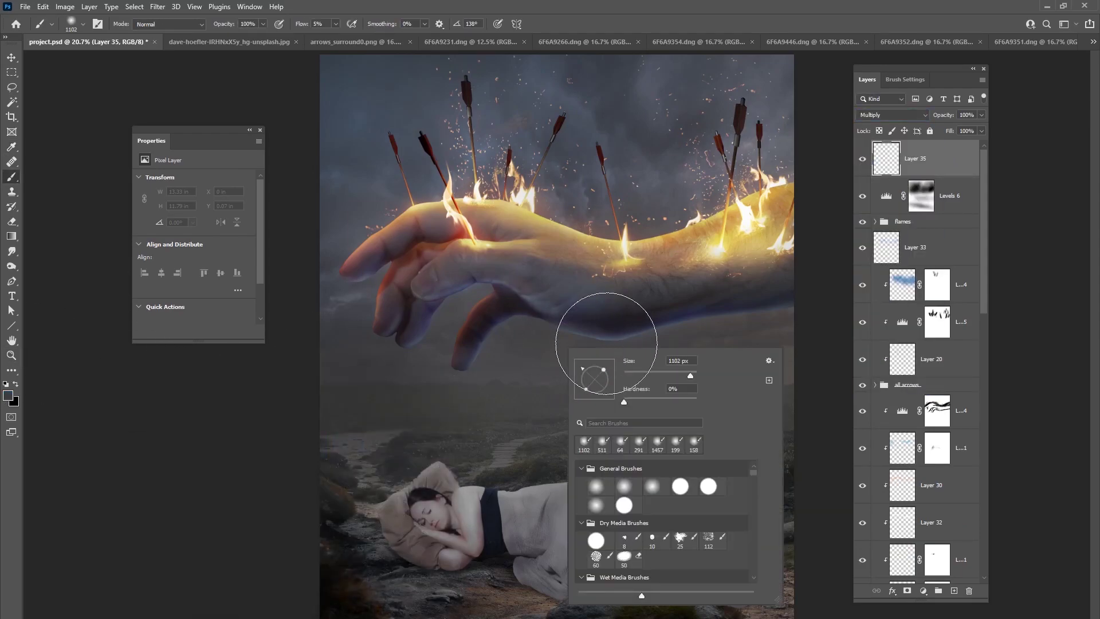
pyautogui.moveTo(691, 376); pyautogui.dragTo(685, 376)
pyautogui.moveTo(455, 592)
pyautogui.mouseDown()
pyautogui.moveTo(441, 618)
pyautogui.moveTo(469, 602)
pyautogui.moveTo(380, 604)
pyautogui.moveTo(409, 569)
pyautogui.moveTo(310, 560)
pyautogui.moveTo(342, 520)
pyautogui.moveTo(357, 524)
pyautogui.moveTo(387, 497)
pyautogui.moveTo(329, 543)
pyautogui.mouseUp()
pyautogui.moveTo(577, 618)
pyautogui.mouseDown()
pyautogui.moveTo(718, 604)
pyautogui.moveTo(800, 575)
pyautogui.mouseUp()
pyautogui.moveTo(690, 582)
pyautogui.mouseDown()
pyautogui.moveTo(568, 579)
pyautogui.moveTo(598, 588)
pyautogui.moveTo(549, 597)
pyautogui.moveTo(522, 579)
pyautogui.moveTo(692, 574)
pyautogui.moveTo(817, 523)
pyautogui.mouseUp()
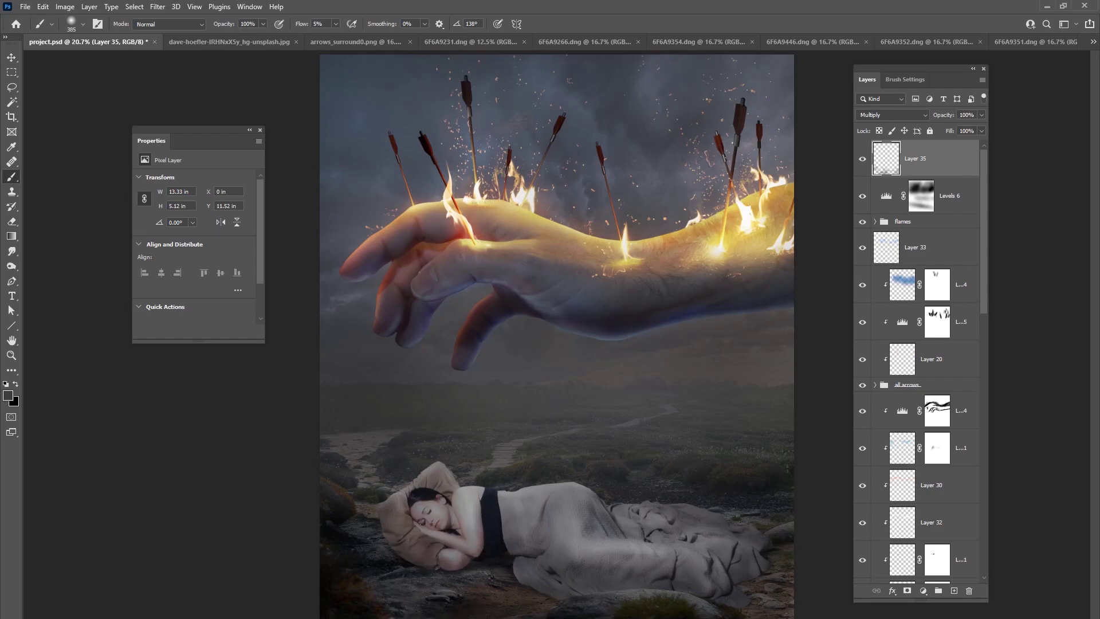
pyautogui.moveTo(652, 540)
pyautogui.mouseDown()
pyautogui.moveTo(393, 466)
pyautogui.moveTo(355, 488)
pyautogui.moveTo(365, 442)
pyautogui.moveTo(445, 439)
pyautogui.moveTo(495, 474)
pyautogui.moveTo(484, 455)
pyautogui.moveTo(732, 420)
pyautogui.moveTo(781, 495)
pyautogui.moveTo(671, 490)
pyautogui.moveTo(787, 508)
pyautogui.moveTo(793, 559)
pyautogui.mouseUp()
pyautogui.click(862, 158)
pyautogui.click(862, 158)
# - Darken the ground around the sleeping woman with a 120 px brush, then add a mask to Layer 35 and paint away excess shading
pyautogui.rightClick(487, 528)
pyautogui.moveTo(444, 547)
pyautogui.mouseDown()
pyautogui.moveTo(433, 543)
pyautogui.moveTo(448, 546)
pyautogui.mouseUp()
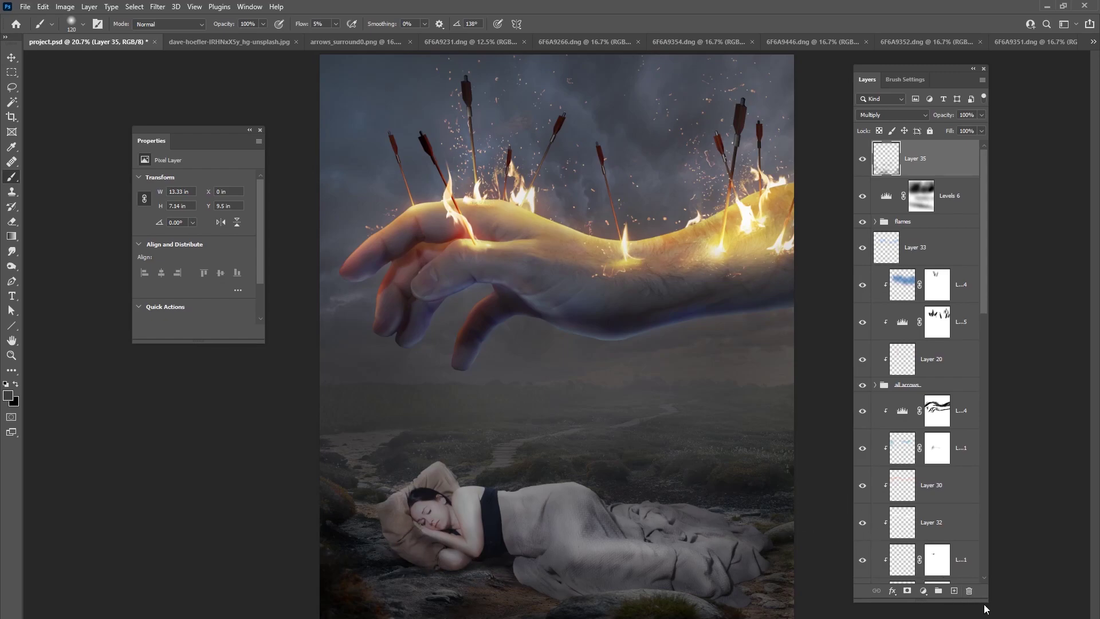
pyautogui.click(907, 590)
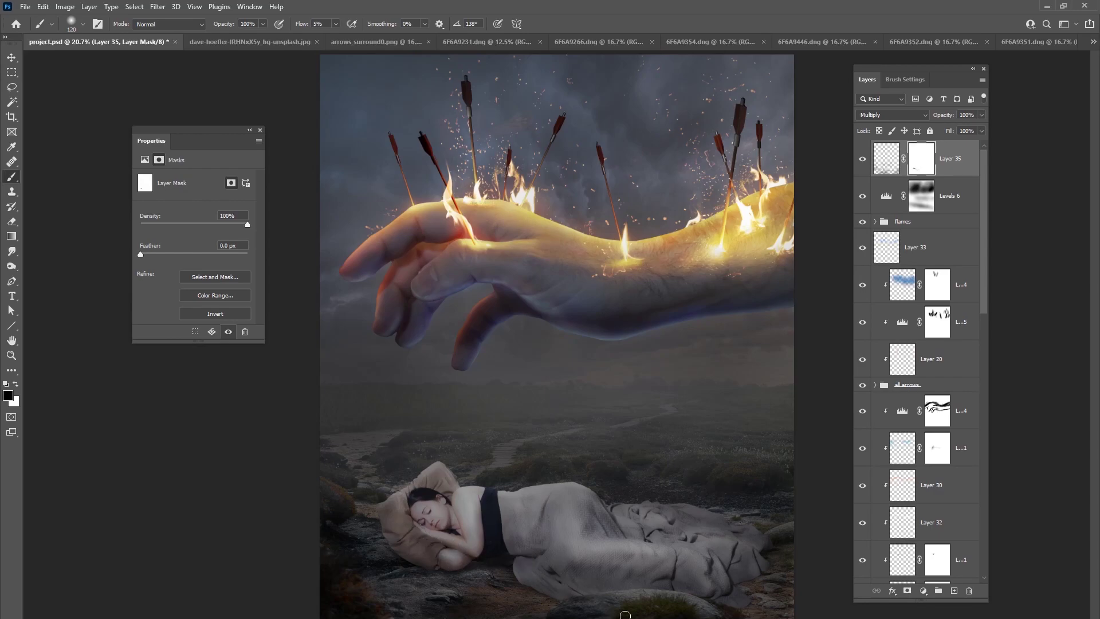
# - Compare the image with and without Layer 35, then lower that layer's opacity to 77%
pyautogui.click(863, 165)
pyautogui.moveTo(981, 113); pyautogui.dragTo(973, 140)
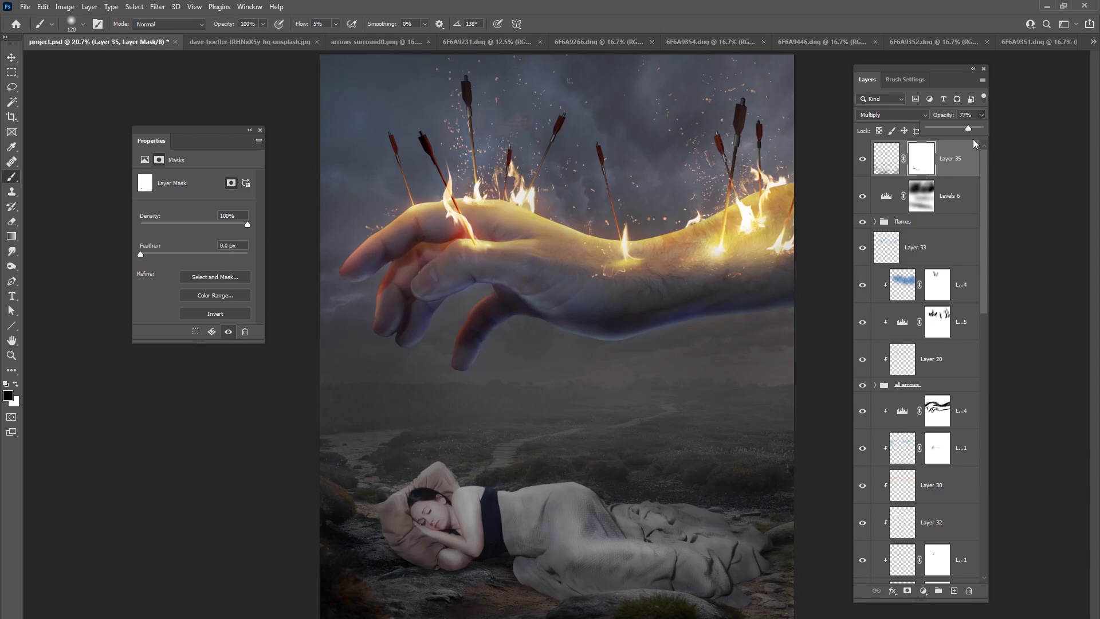
# - Add a Gradient Map adjustment layer above Layer 35 using the violet-to-orange preset gradient
pyautogui.click(929, 593)
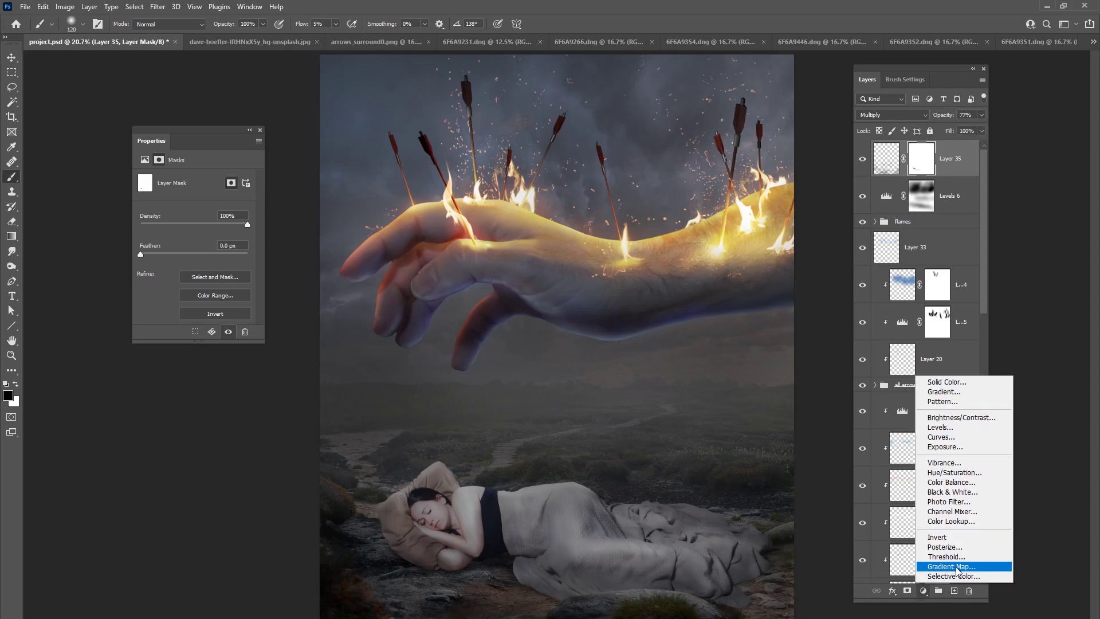
pyautogui.click(956, 567)
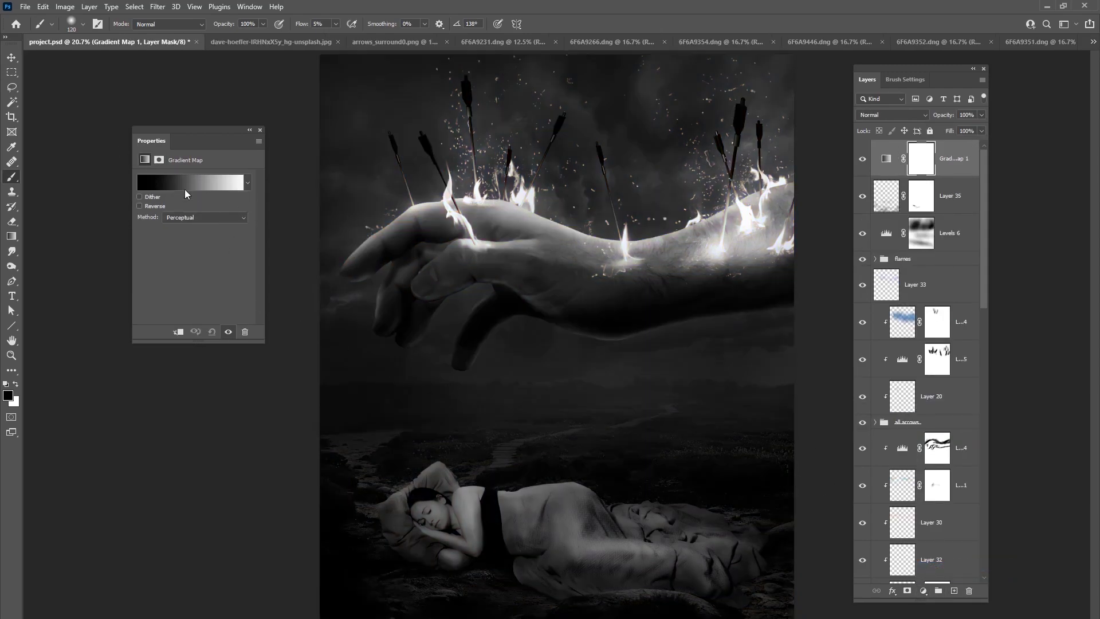
pyautogui.click(246, 182)
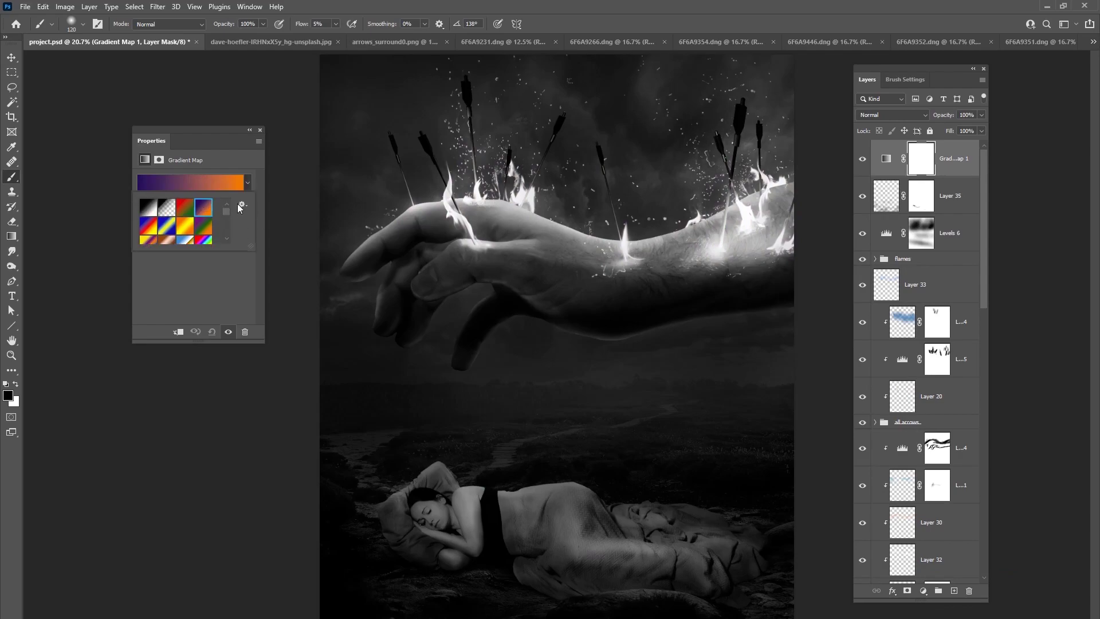
pyautogui.click(203, 207)
# - Set the Gradient Map layer to Overlay blend mode at 35% opacity and check its effect on the image
pyautogui.click(892, 114)
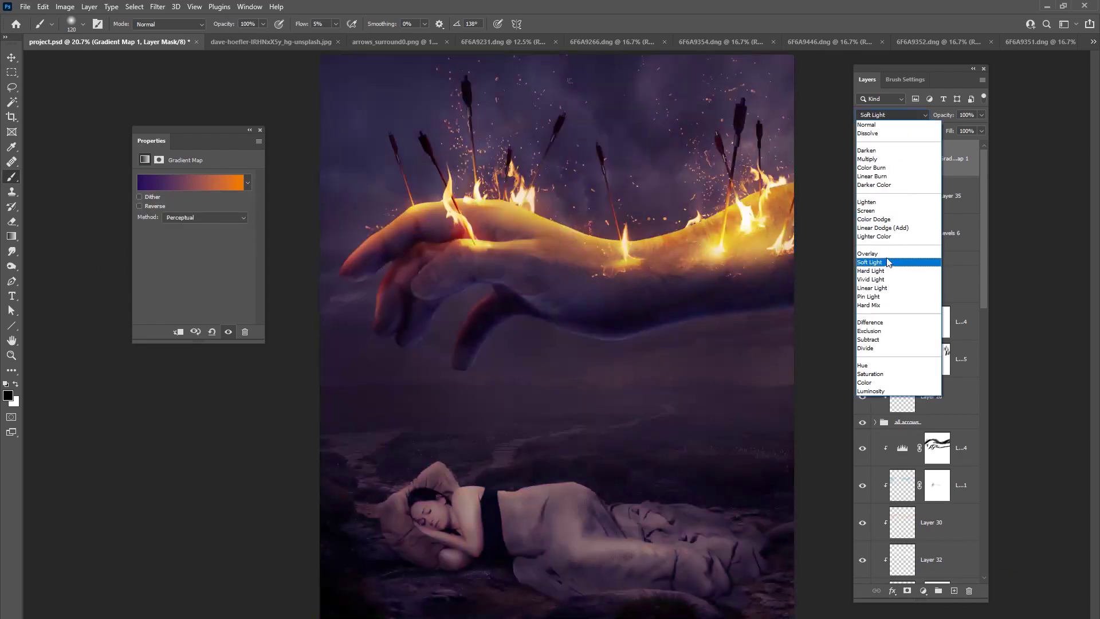
pyautogui.click(900, 232)
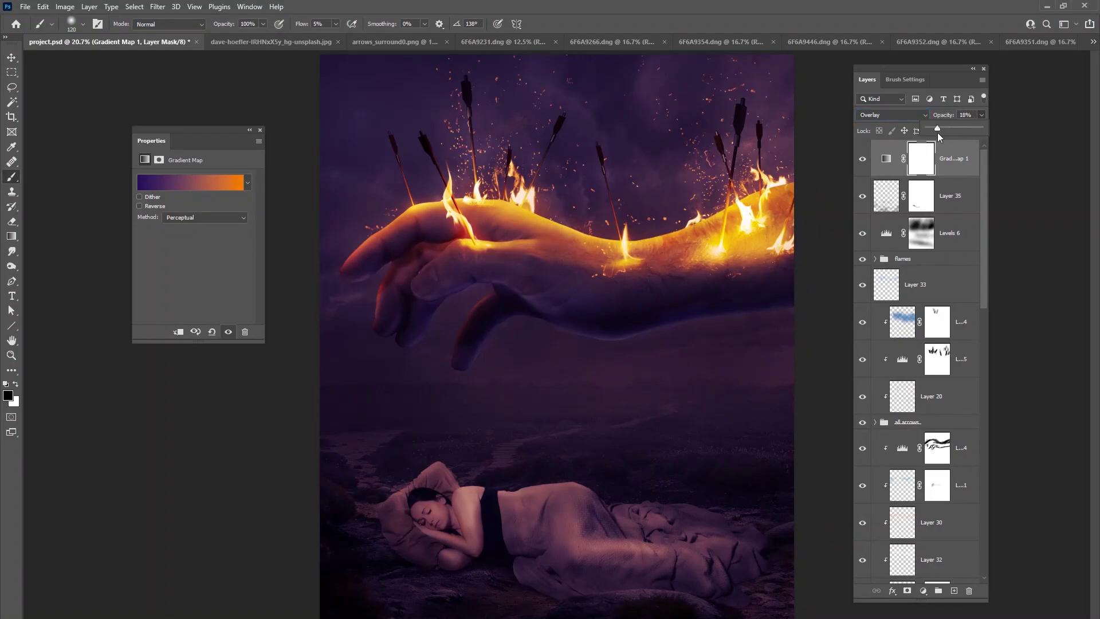
pyautogui.moveTo(939, 133); pyautogui.dragTo(938, 133)
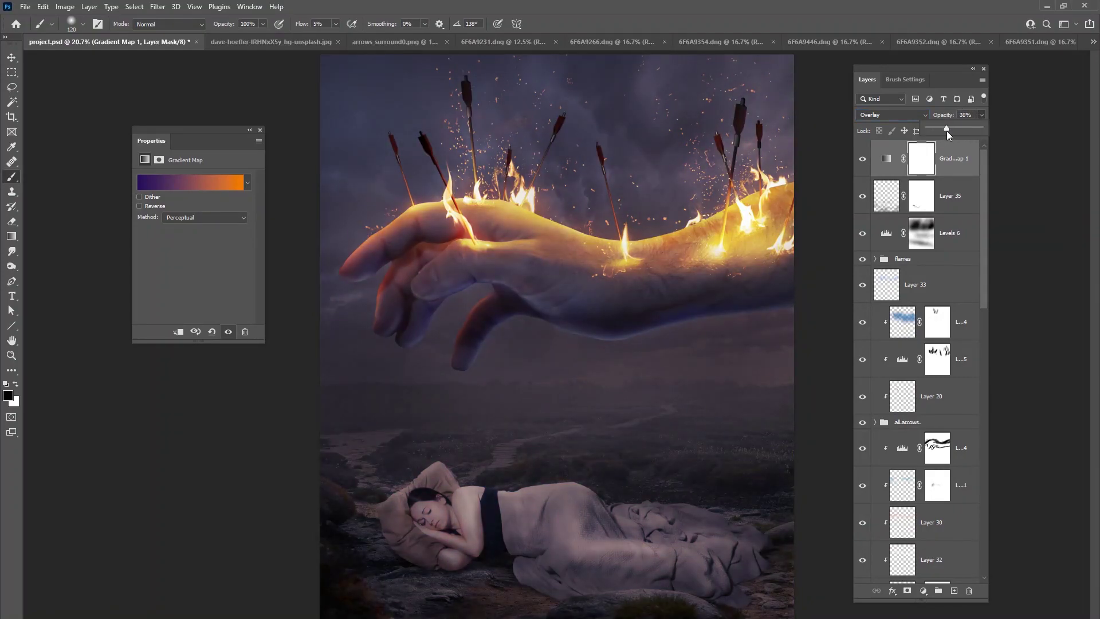
pyautogui.click(863, 159)
# - Add a Brightness/Contrast adjustment layer on top with brightness 84 and contrast 67, and check its effect
pyautogui.click(925, 593)
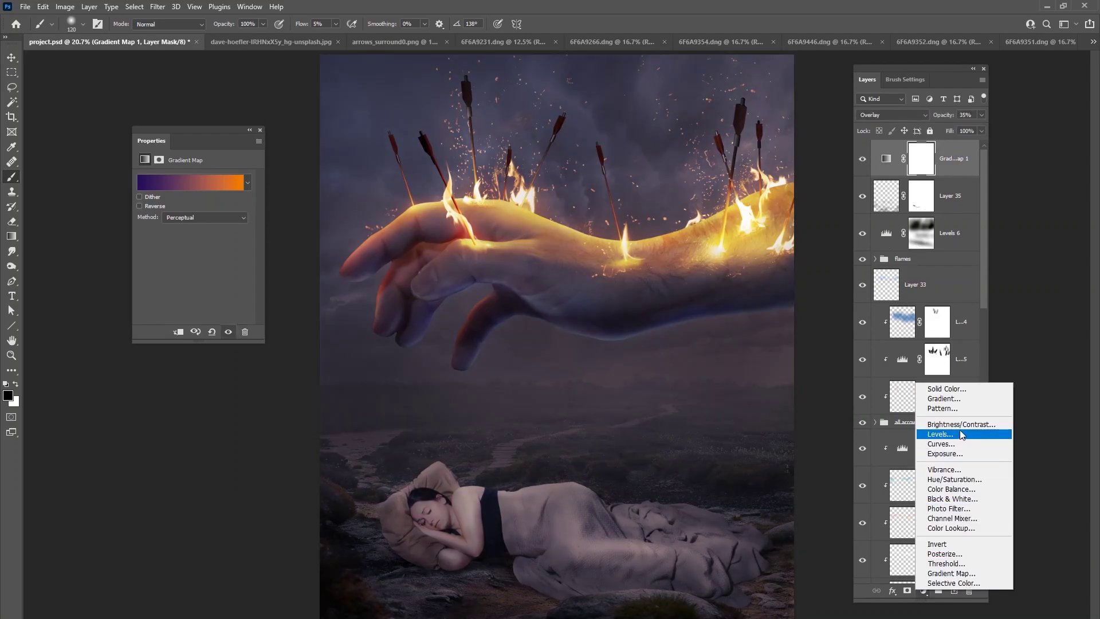
pyautogui.click(945, 425)
pyautogui.moveTo(194, 210); pyautogui.dragTo(222, 209)
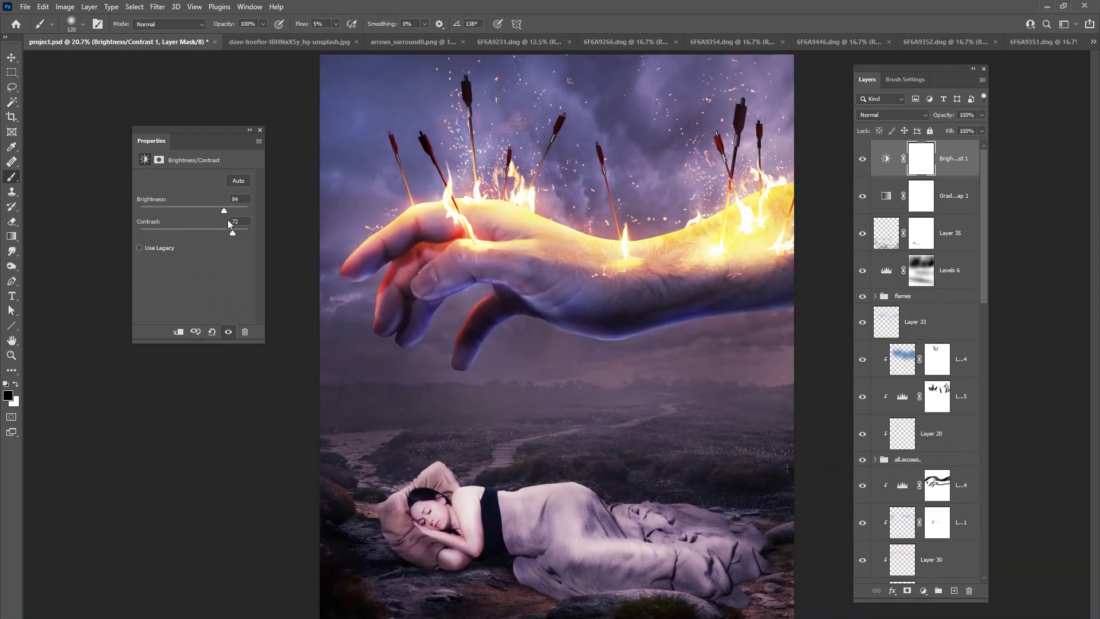
pyautogui.click(862, 159)
pyautogui.click(862, 159)
# - Mask the Brightness/Contrast adjustment along the burning upper arm with a 448 px soft brush, then lower the layer's opacity to 73%
pyautogui.rightClick(692, 257)
pyautogui.moveTo(790, 290); pyautogui.dragTo(796, 290)
pyautogui.moveTo(759, 233)
pyautogui.mouseDown()
pyautogui.moveTo(765, 219)
pyautogui.moveTo(665, 251)
pyautogui.moveTo(787, 246)
pyautogui.moveTo(393, 243)
pyautogui.mouseUp()
pyautogui.rightClick(794, 249)
pyautogui.press('Return')
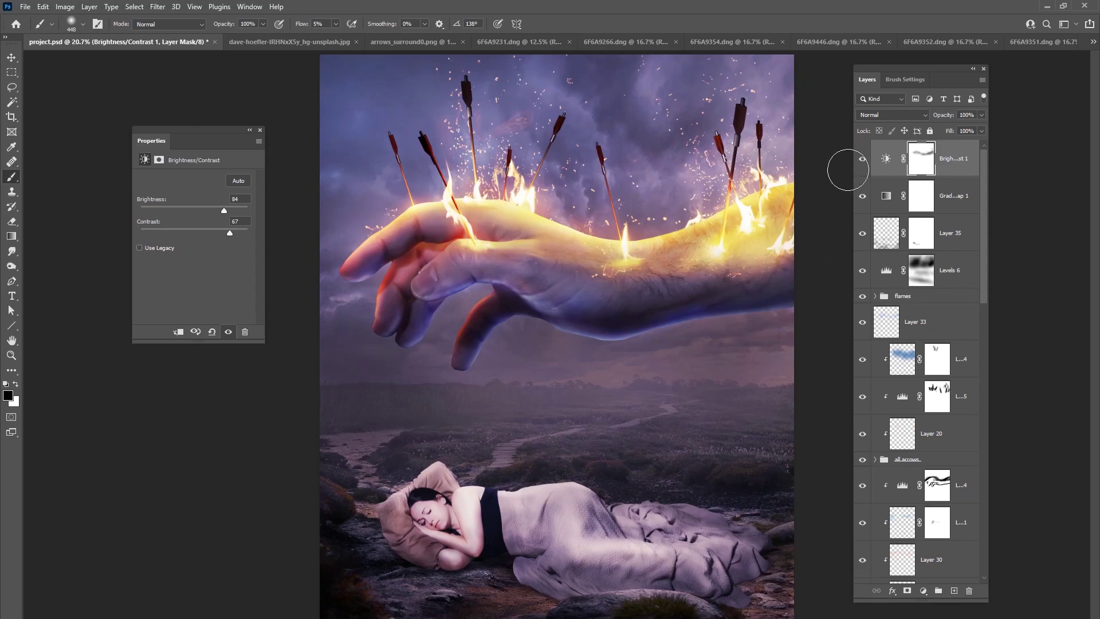
pyautogui.click(862, 159)
pyautogui.click(863, 158)
pyautogui.moveTo(970, 129); pyautogui.dragTo(966, 127)
# - Compare the image with and without the Gradient Map, then fine-tune that layer's opacity
pyautogui.click(862, 196)
pyautogui.click(862, 196)
pyautogui.click(879, 192)
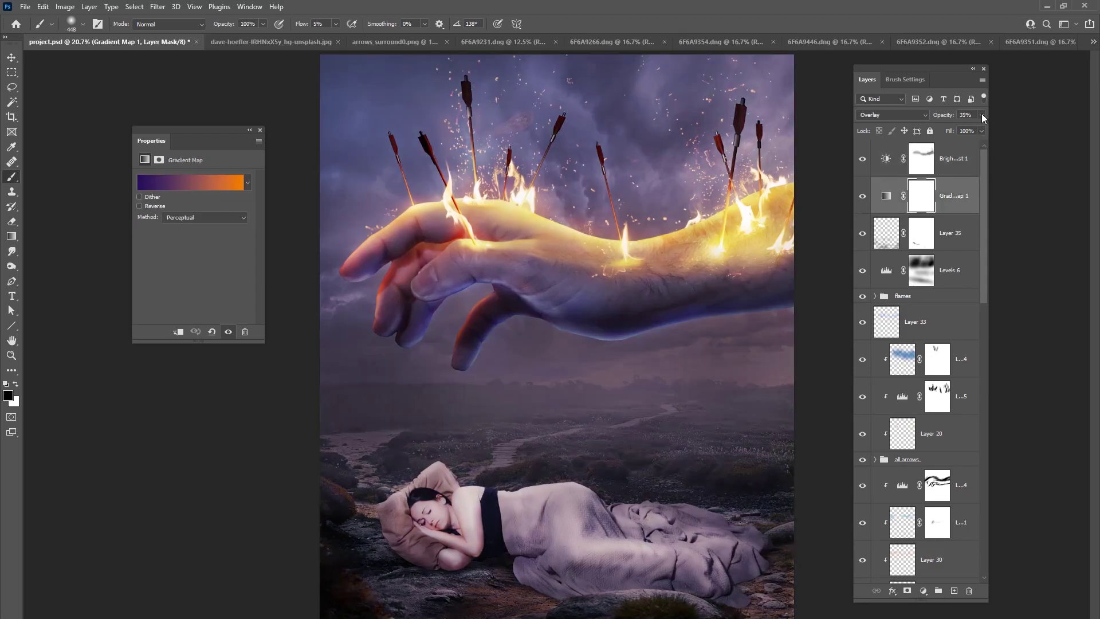
pyautogui.moveTo(946, 129); pyautogui.dragTo(943, 130)
# - Review Layer 35 and Levels 6, then paint white on the Levels 6 mask over the sleeping woman with the 448 px brush at 5% flow
pyautogui.click(862, 234)
pyautogui.click(863, 233)
pyautogui.click(863, 270)
pyautogui.click(863, 270)
pyautogui.click(919, 272)
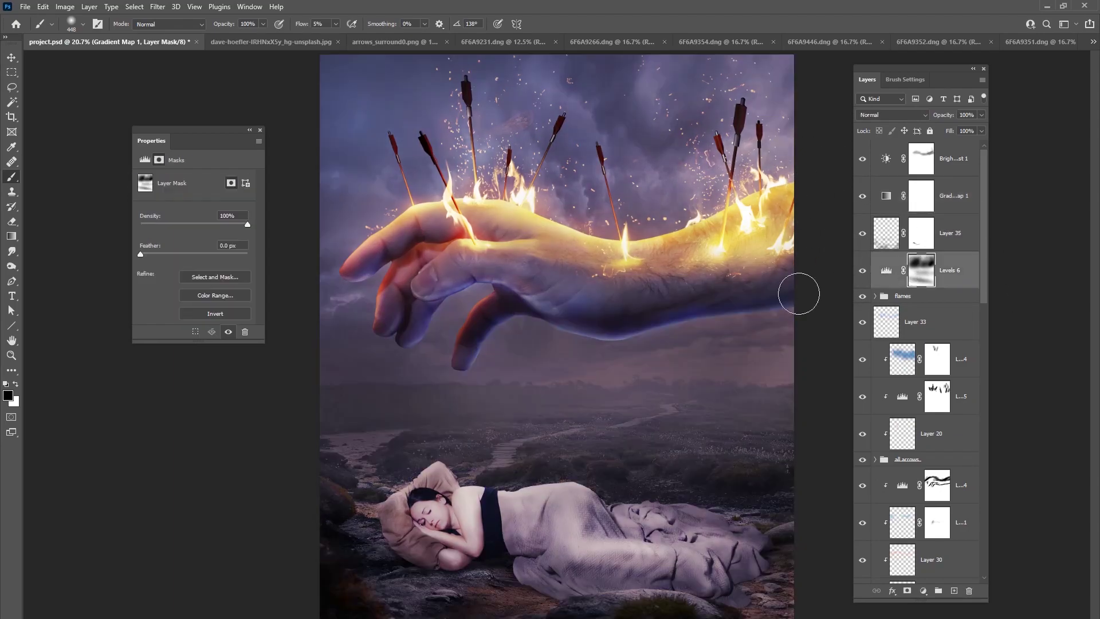
pyautogui.press('x')
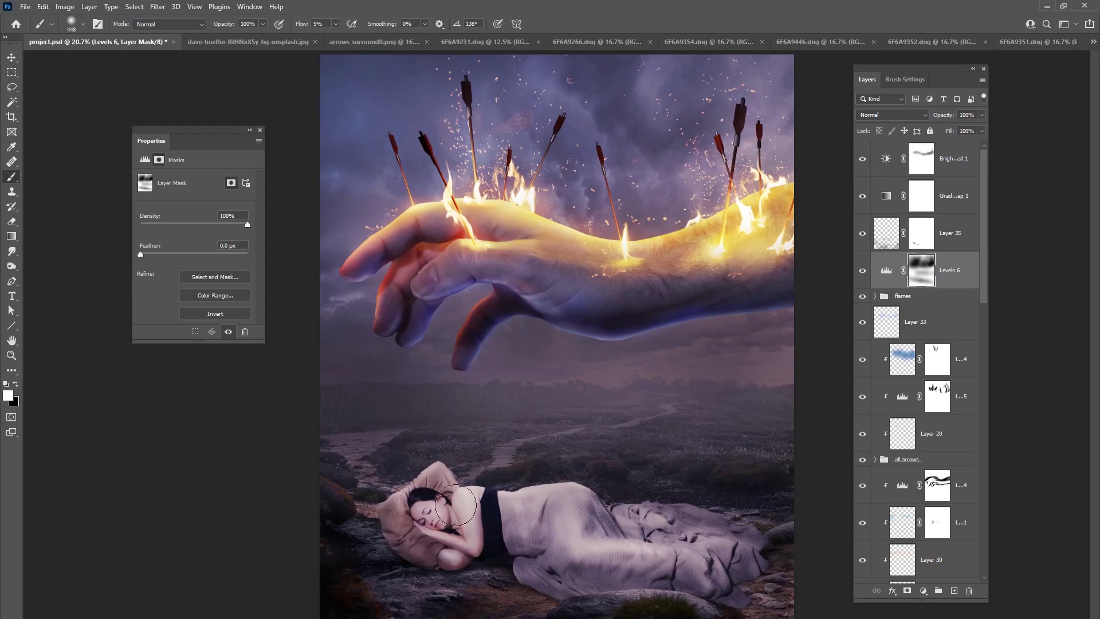
pyautogui.moveTo(481, 504)
pyautogui.mouseDown()
pyautogui.moveTo(580, 505)
pyautogui.moveTo(569, 547)
pyautogui.moveTo(627, 530)
pyautogui.moveTo(702, 538)
pyautogui.mouseUp()
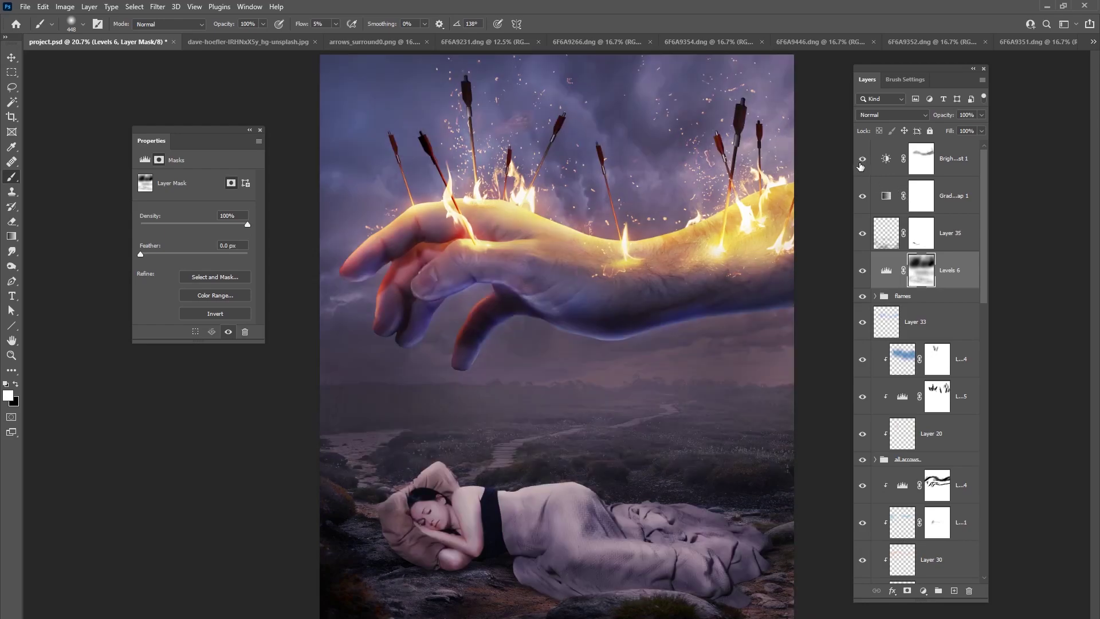
# - Add a new layer above Layer 35 and choose a light blue foreground color for the brush
pyautogui.click(934, 249)
pyautogui.click(954, 590)
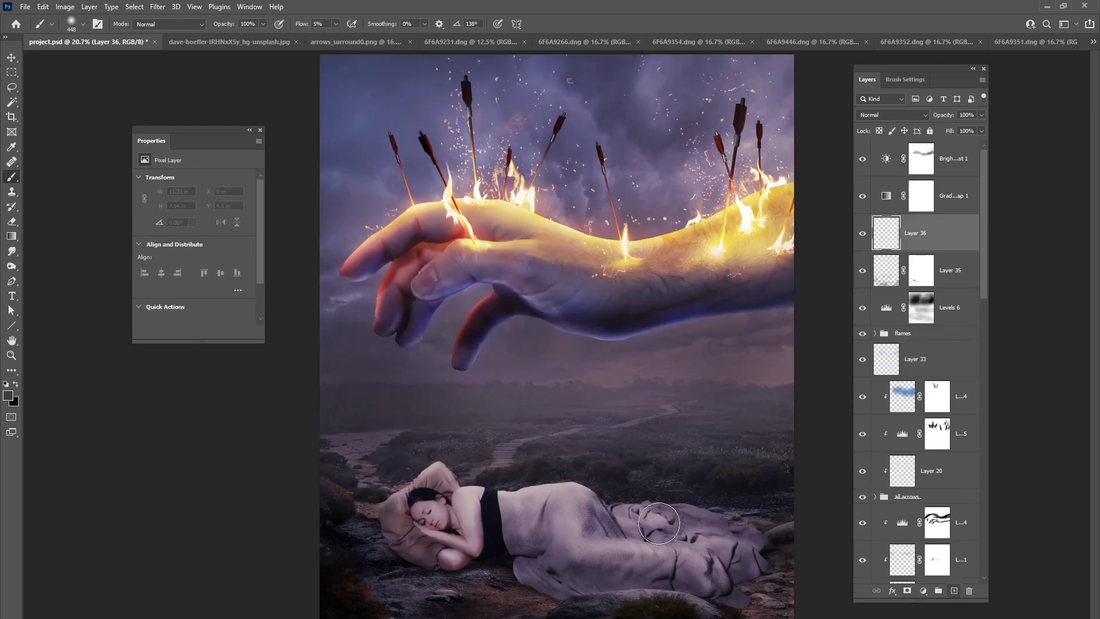
pyautogui.click(9, 396)
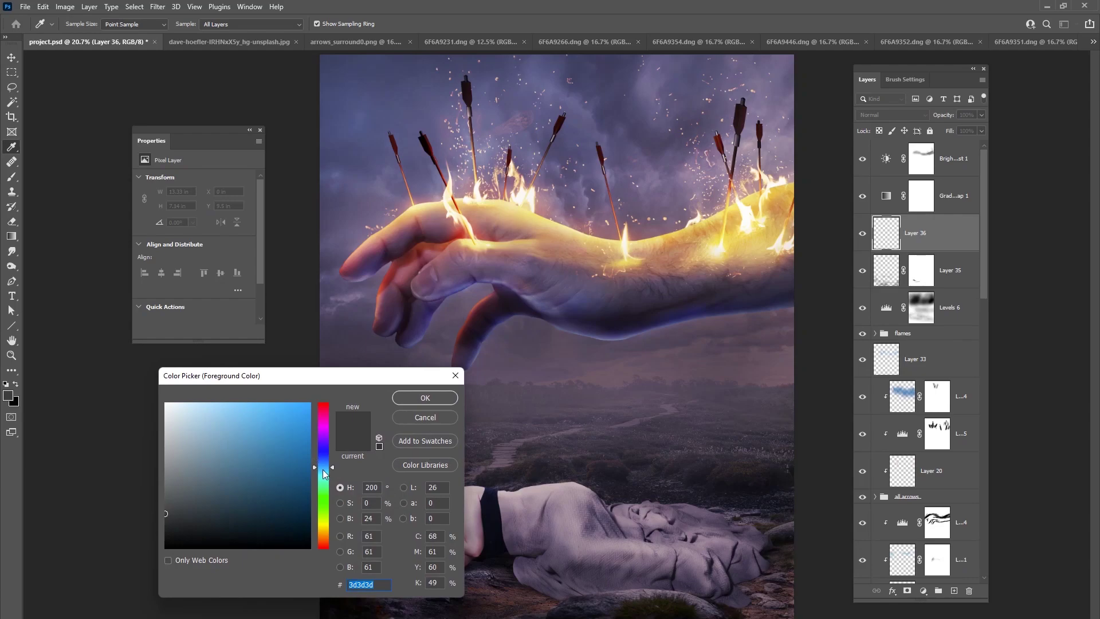
pyautogui.click(287, 424)
pyautogui.click(426, 398)
pyautogui.press('b')
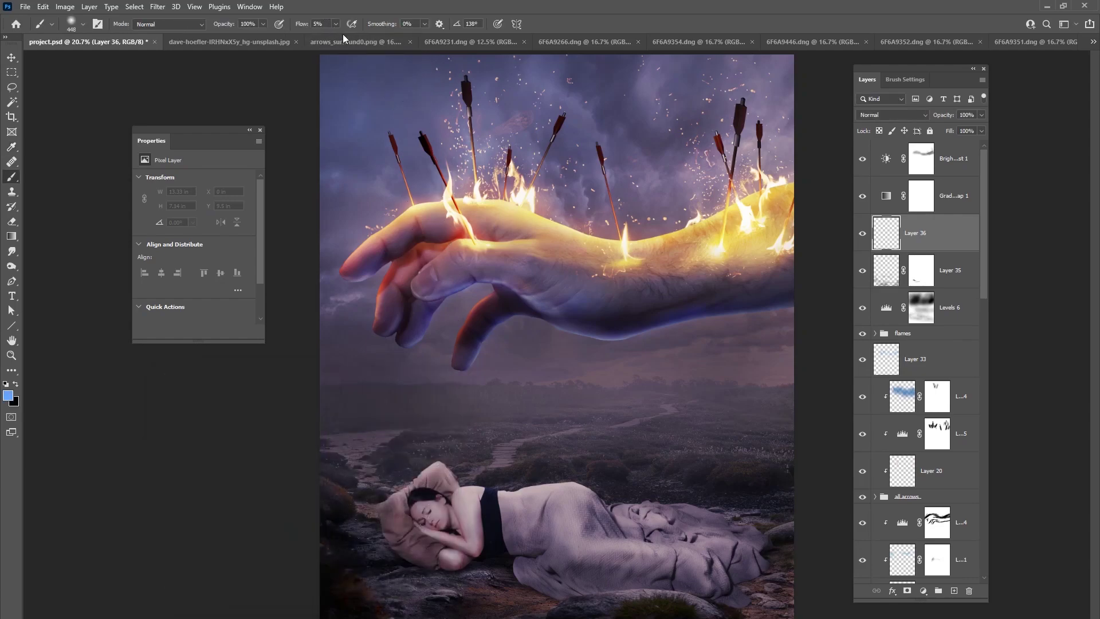
# - Dab light blue on the woman's upper body with a 190 px brush and set Layer 36's blend mode to Overlay
pyautogui.rightClick(573, 354)
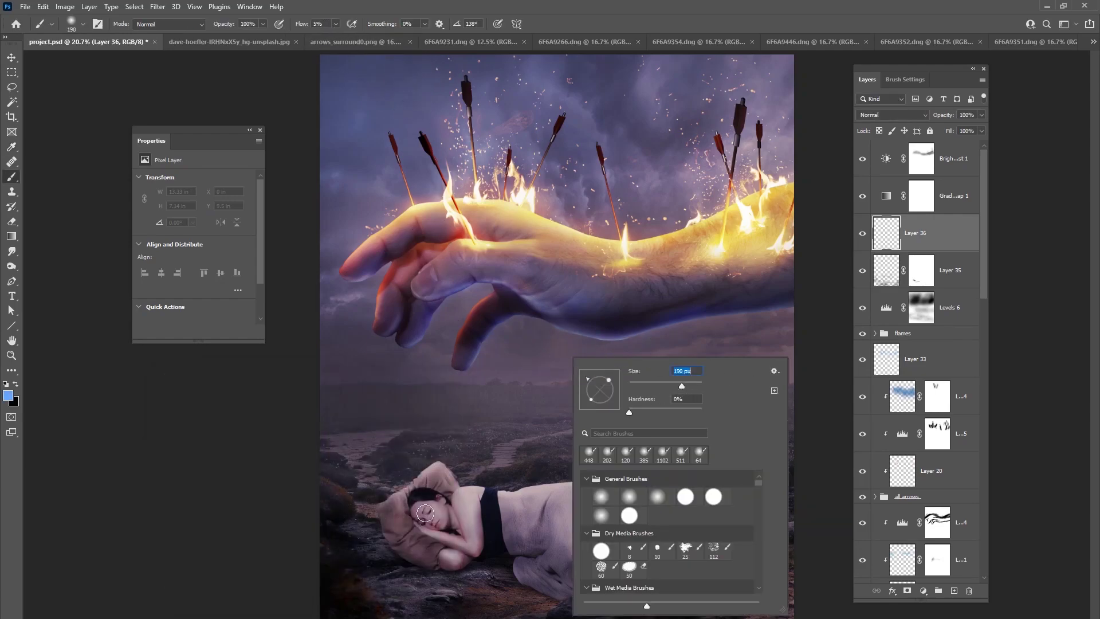
pyautogui.press('Return')
pyautogui.click(892, 114)
pyautogui.click(883, 261)
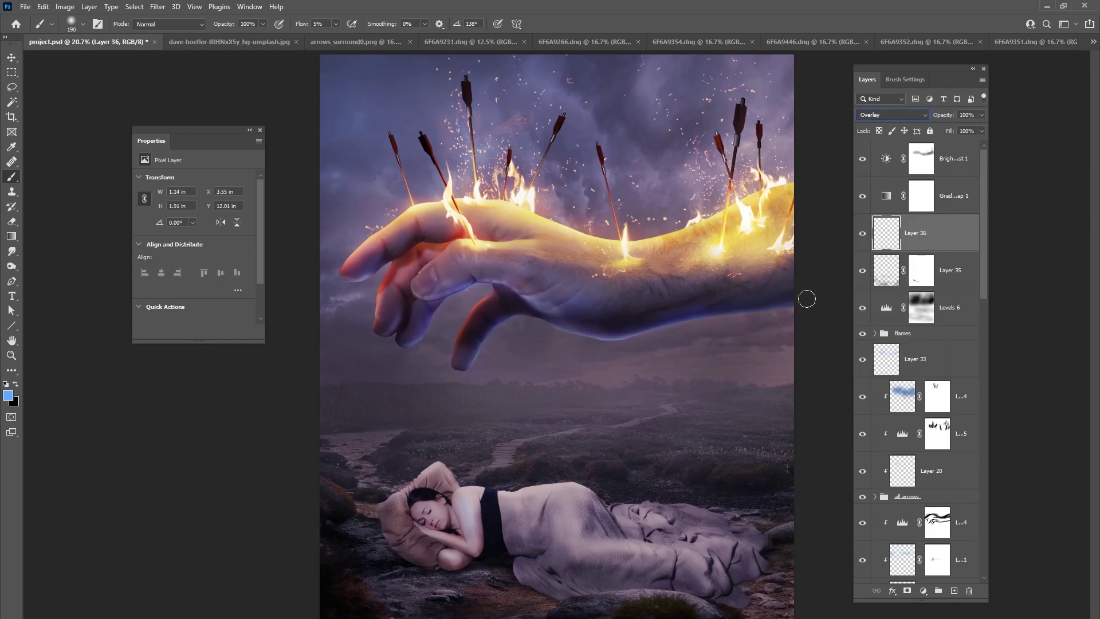
# - Paint light blue over the woman, moorland and sky on Layer 36 with an 1811 px soft brush at 5% flow
pyautogui.rightClick(534, 468)
pyautogui.moveTo(652, 435); pyautogui.dragTo(661, 433)
pyautogui.moveTo(431, 493)
pyautogui.mouseDown()
pyautogui.moveTo(488, 482)
pyautogui.moveTo(643, 527)
pyautogui.mouseUp()
pyautogui.rightClick(590, 418)
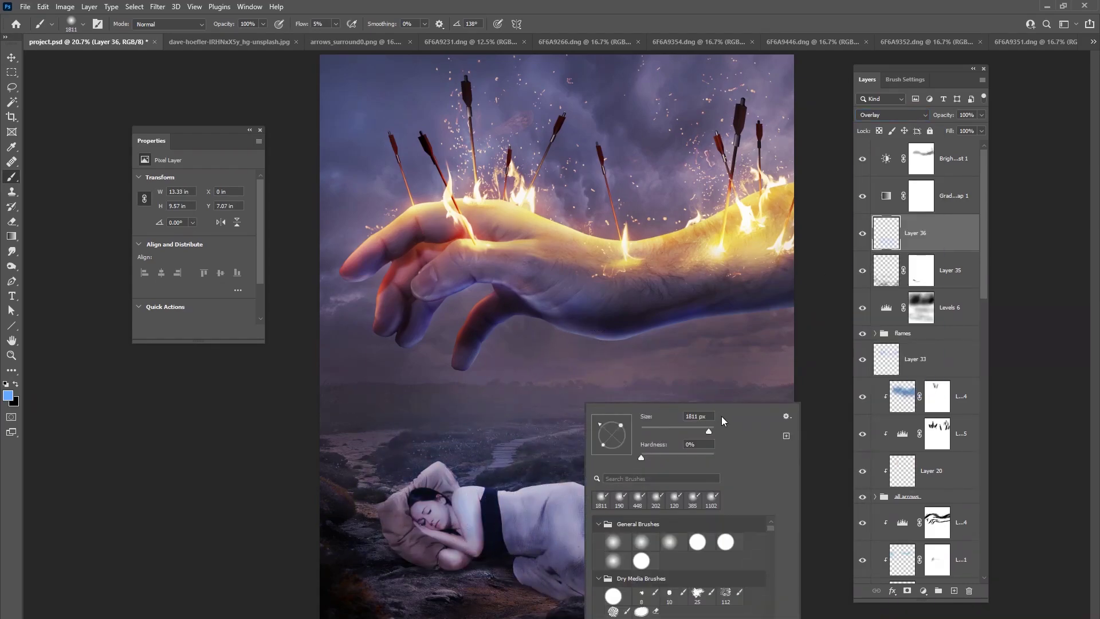
pyautogui.press('Return')
pyautogui.moveTo(699, 437); pyautogui.dragTo(642, 431)
pyautogui.rightClick(516, 421)
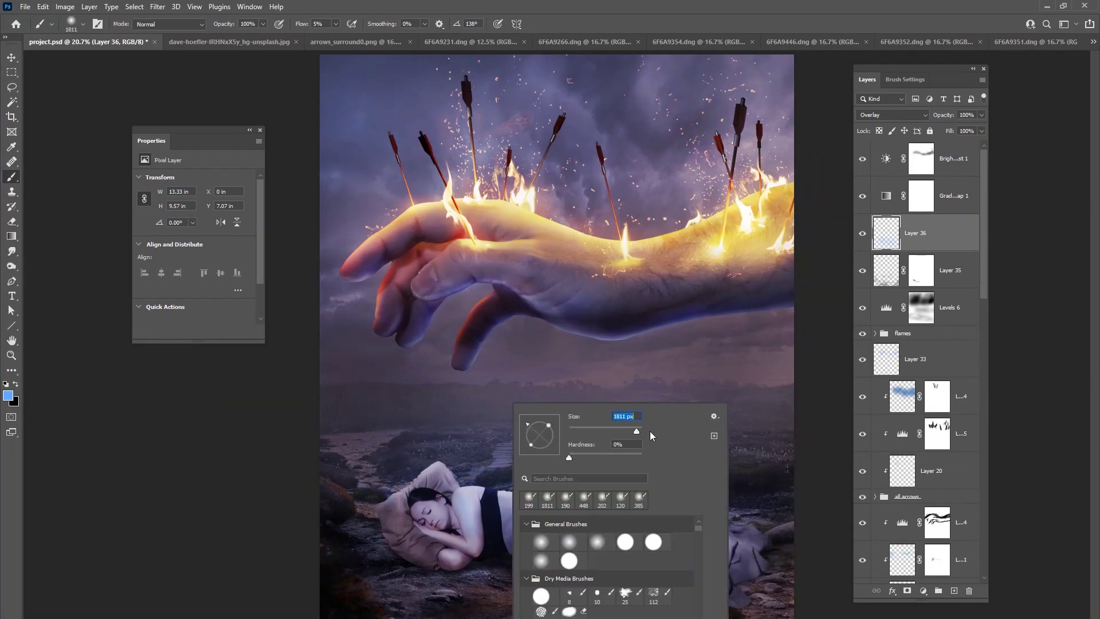
pyautogui.press('Return')
pyautogui.moveTo(332, 352)
pyautogui.mouseDown()
pyautogui.moveTo(441, 528)
pyautogui.moveTo(712, 528)
pyautogui.moveTo(699, 540)
pyautogui.moveTo(732, 407)
pyautogui.moveTo(730, 356)
pyautogui.moveTo(550, 381)
pyautogui.moveTo(302, 487)
pyautogui.moveTo(385, 513)
pyautogui.moveTo(675, 525)
pyautogui.moveTo(648, 596)
pyautogui.moveTo(452, 594)
pyautogui.moveTo(397, 501)
pyautogui.moveTo(734, 493)
pyautogui.moveTo(727, 410)
pyautogui.moveTo(483, 317)
pyautogui.moveTo(678, 159)
pyautogui.moveTo(577, 98)
pyautogui.moveTo(319, 110)
pyautogui.moveTo(339, 349)
pyautogui.moveTo(389, 280)
pyautogui.moveTo(321, 315)
pyautogui.moveTo(445, 327)
pyautogui.moveTo(544, 406)
pyautogui.moveTo(700, 422)
pyautogui.moveTo(776, 560)
pyautogui.moveTo(786, 601)
pyautogui.moveTo(736, 344)
pyautogui.moveTo(518, 351)
pyautogui.moveTo(690, 359)
pyautogui.moveTo(762, 332)
pyautogui.mouseUp()
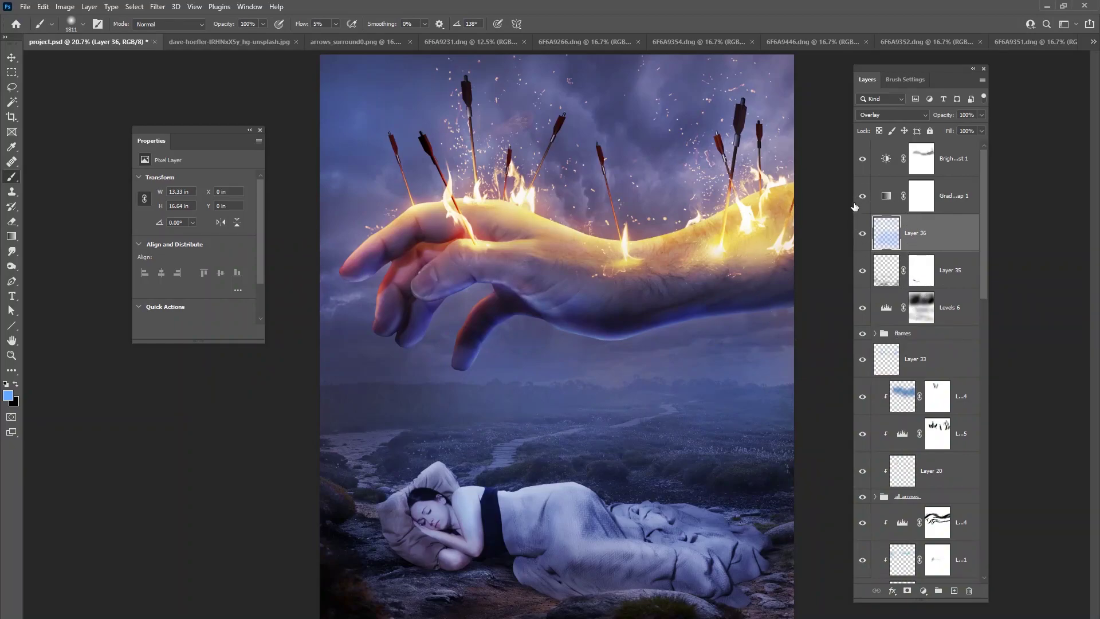
# - Check Layer 36's blue tint by toggling its visibility, then lower the layer's opacity to 18%
pyautogui.click(863, 233)
pyautogui.click(862, 233)
pyautogui.moveTo(933, 133); pyautogui.dragTo(942, 132)
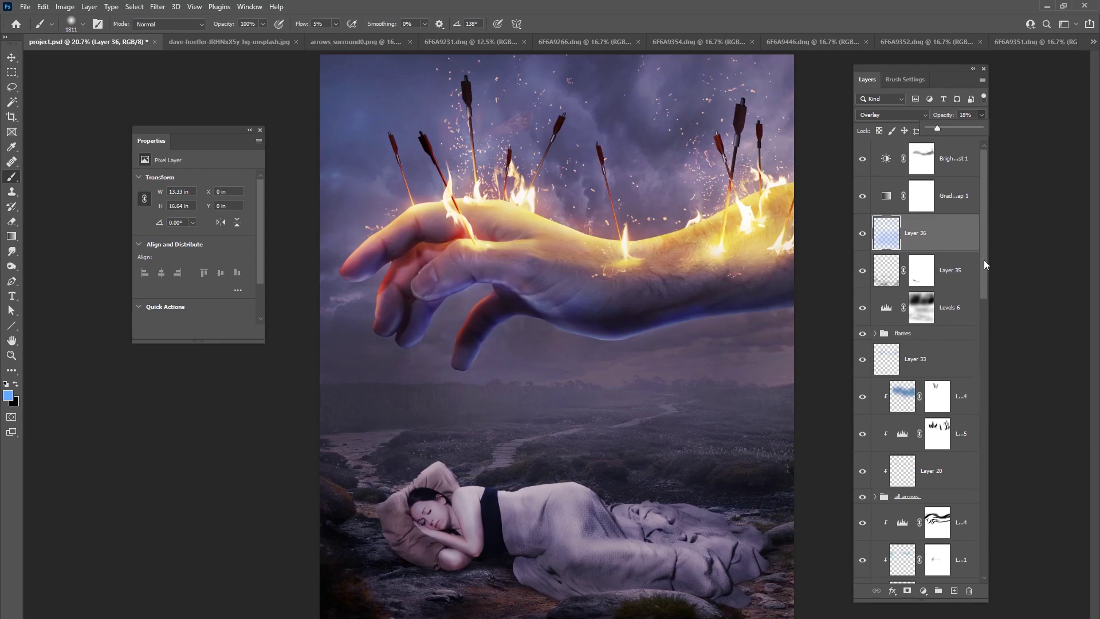
# - Check Layer 4's haze by toggling it, then add a new layer above it and set the foreground color to white
pyautogui.moveTo(984, 264); pyautogui.dragTo(948, 571)
pyautogui.click(862, 381)
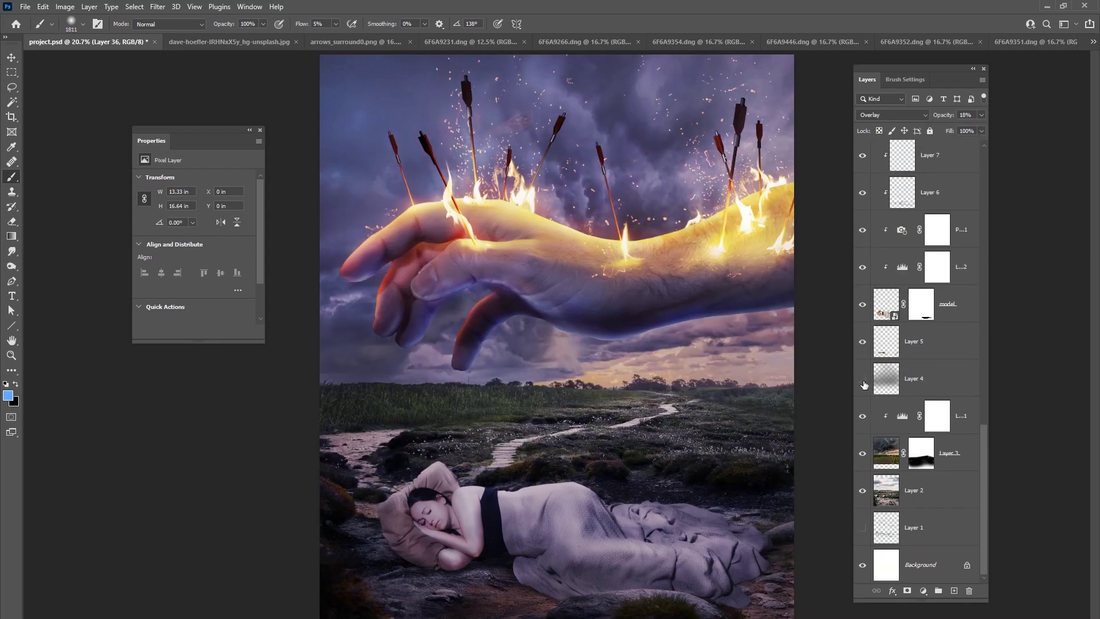
pyautogui.click(862, 381)
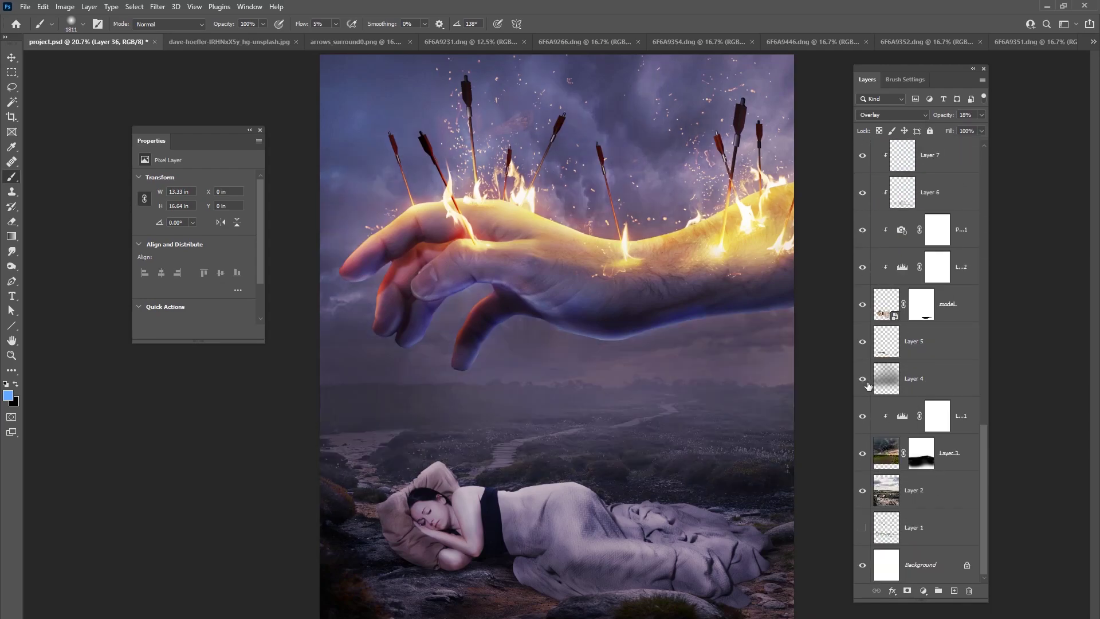
pyautogui.click(914, 381)
pyautogui.click(954, 590)
pyautogui.click(8, 395)
pyautogui.click(167, 395)
pyautogui.click(432, 395)
# - Reduce the brush flow to 1% and paint faint white haze over the moorland, then switch to a 448 px brush for the horizon
pyautogui.click(336, 24)
pyautogui.click(333, 37)
pyautogui.moveTo(410, 336)
pyautogui.mouseDown()
pyautogui.moveTo(390, 311)
pyautogui.moveTo(397, 415)
pyautogui.moveTo(585, 400)
pyautogui.moveTo(798, 356)
pyautogui.moveTo(504, 454)
pyautogui.moveTo(516, 479)
pyautogui.moveTo(661, 482)
pyautogui.moveTo(550, 466)
pyautogui.mouseUp()
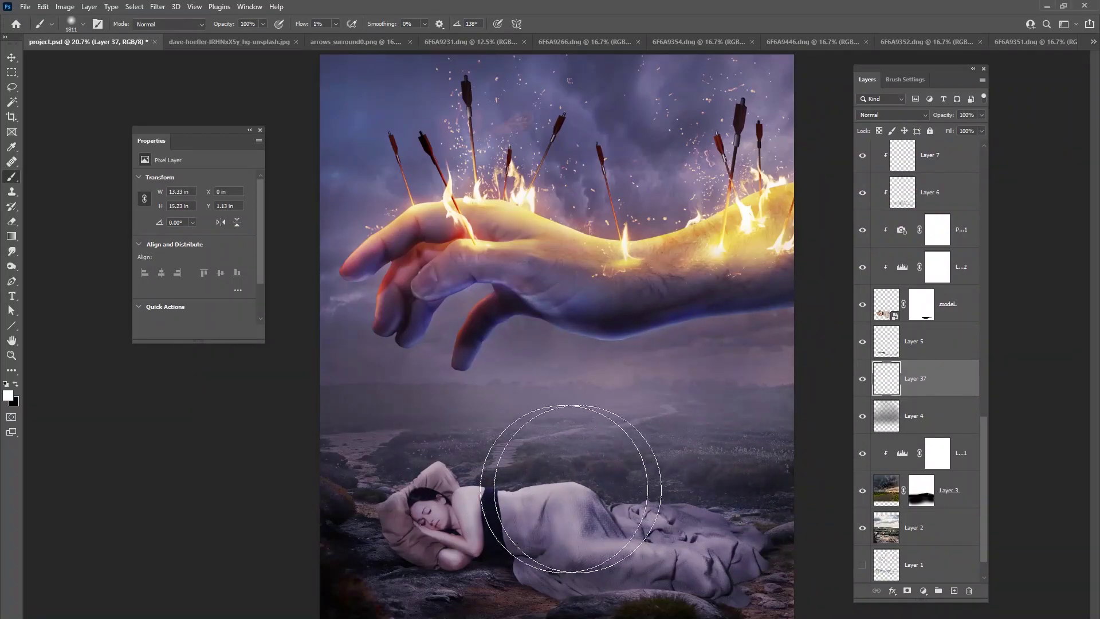
pyautogui.rightClick(731, 463)
pyautogui.doubleClick(728, 497)
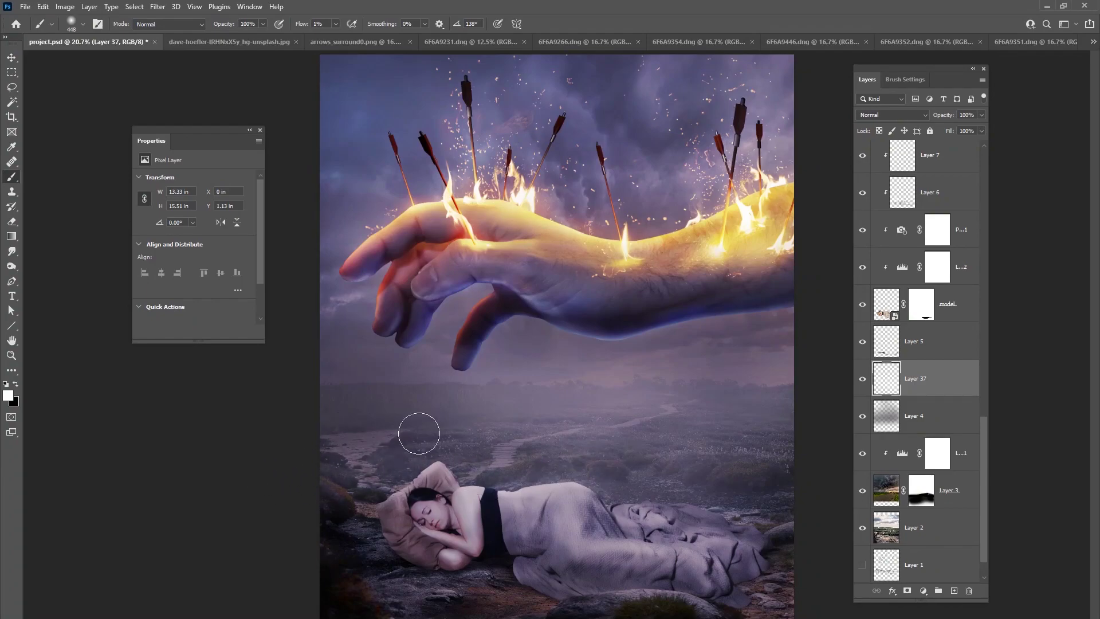
# - Extend the white haze beneath the arm and across the upper sky on Layer 37 with a 1457 px brush at 1% flow
pyautogui.rightClick(616, 347)
pyautogui.moveTo(740, 376); pyautogui.dragTo(756, 375)
pyautogui.click(785, 324)
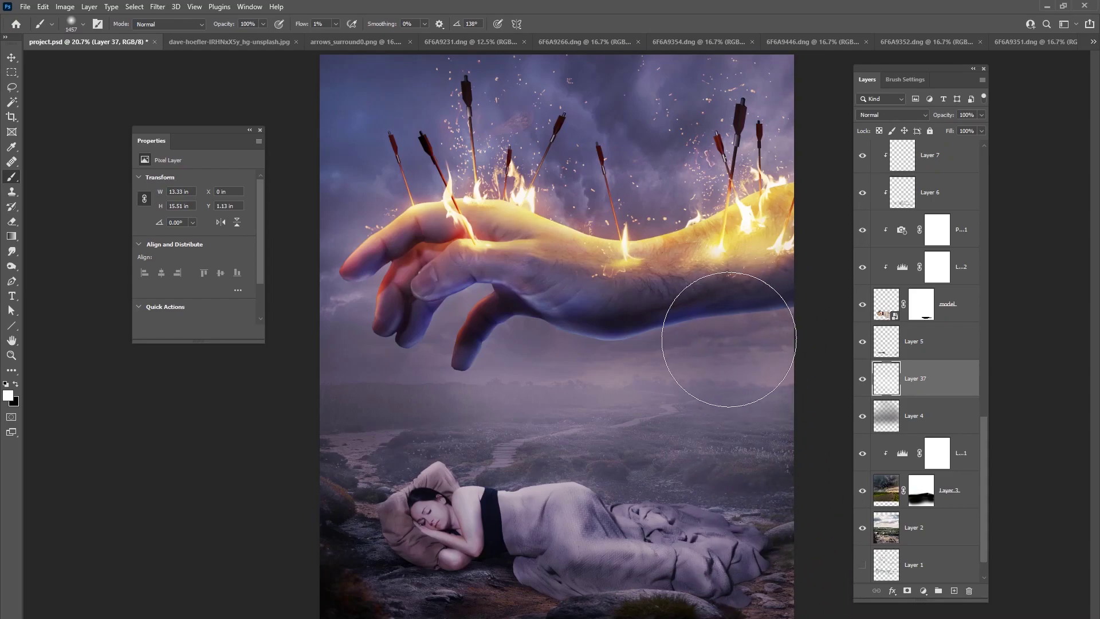
pyautogui.moveTo(777, 114)
pyautogui.mouseDown()
pyautogui.moveTo(618, 113)
pyautogui.moveTo(606, 85)
pyautogui.moveTo(377, 99)
pyautogui.mouseUp()
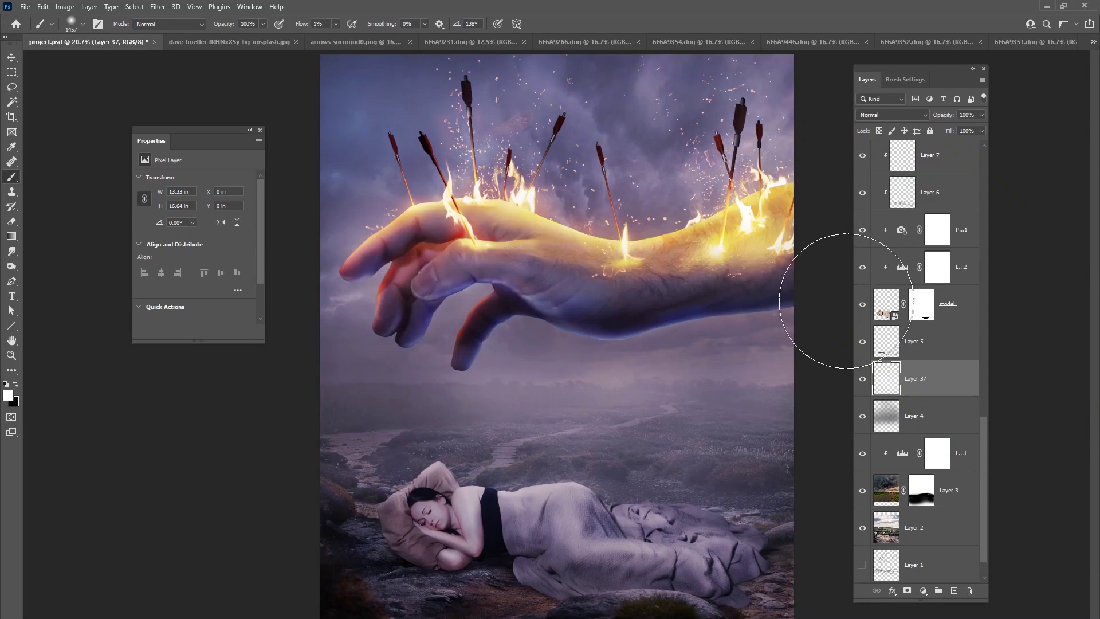
# - Compare the image with and without Layer 37's haze, then lower the layer's opacity to 64%
pyautogui.click(862, 379)
pyautogui.click(864, 379)
pyautogui.moveTo(978, 129); pyautogui.dragTo(968, 128)
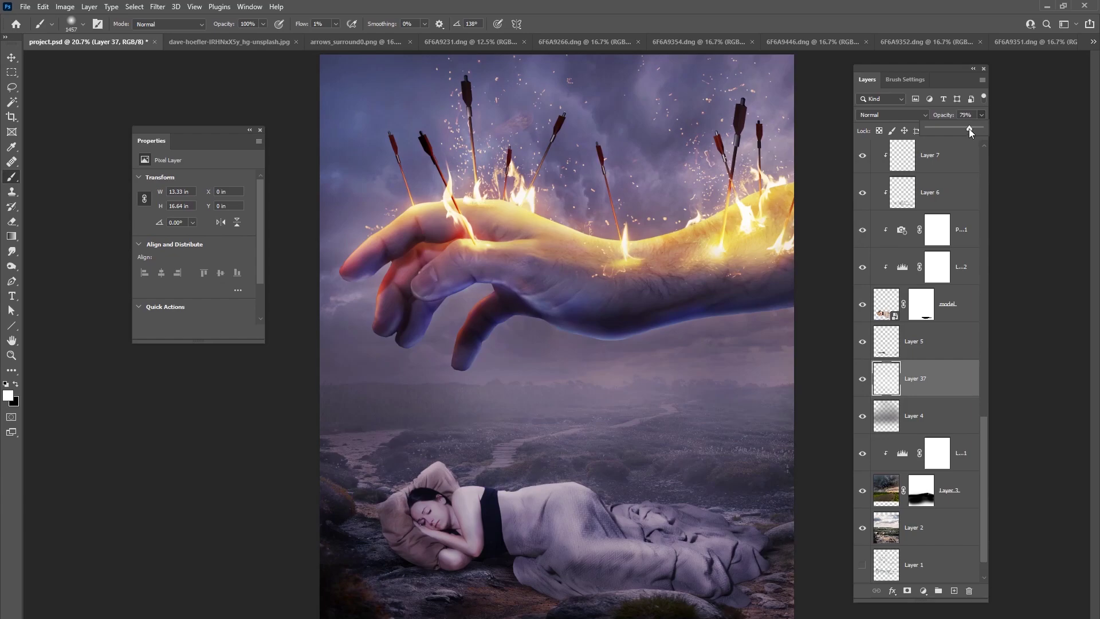
pyautogui.click(158, 7)
pyautogui.click(163, 18)
# - Add a Selective Color adjustment above Brightness/Contrast and set its Neutrals to Cyan +8% and Yellow +10%
pyautogui.scroll(10, 985, 166)
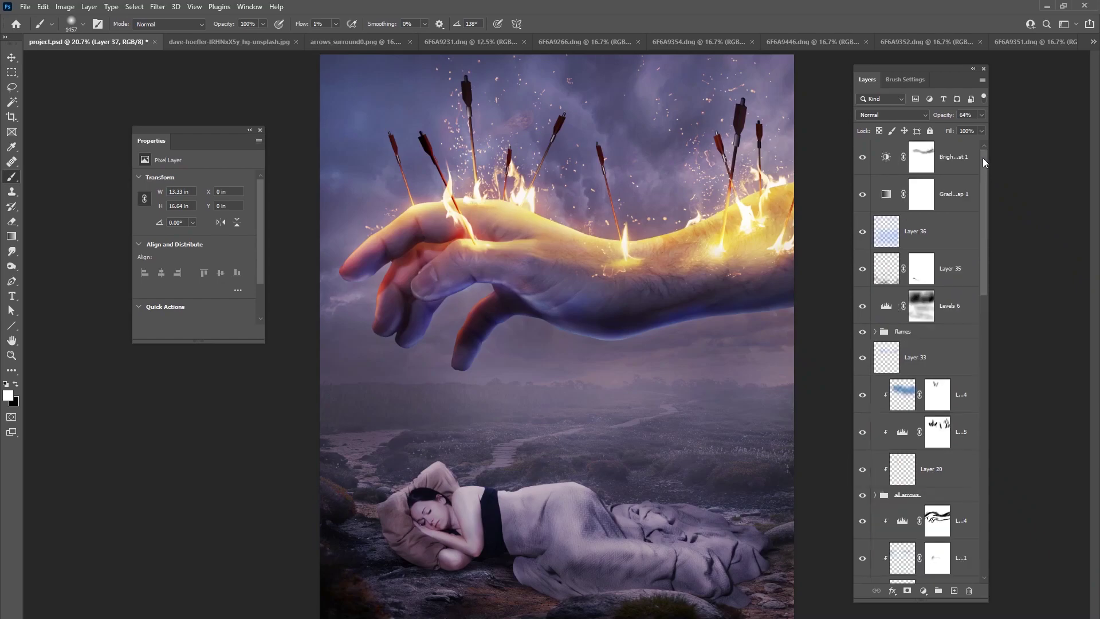
pyautogui.click(933, 165)
pyautogui.click(923, 590)
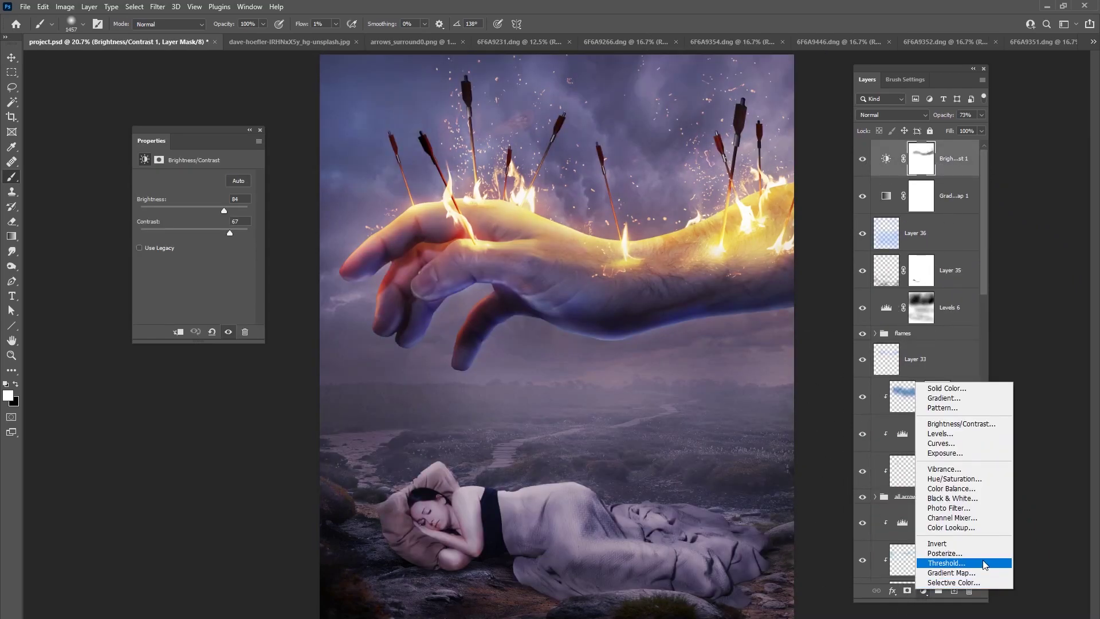
pyautogui.click(961, 576)
pyautogui.click(193, 191)
pyautogui.click(193, 267)
pyautogui.moveTo(191, 215); pyautogui.dragTo(197, 216)
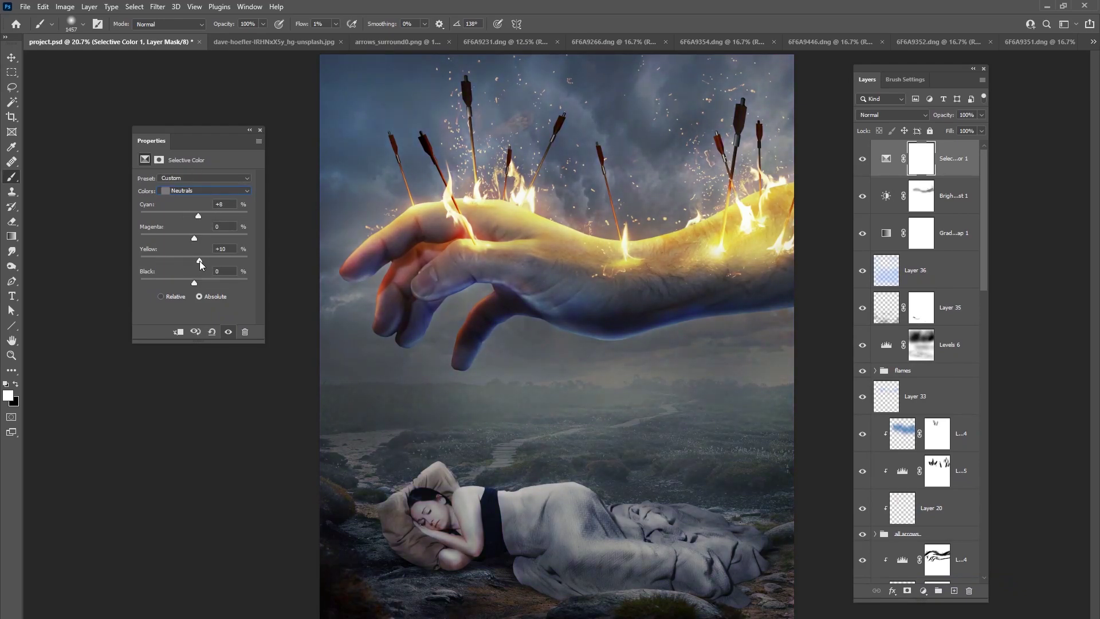
# - Set the Selective Color Yellows to Cyan -8% and Yellow +35%, then hide the adjustment and delete its layer mask
pyautogui.click(204, 190)
pyautogui.click(189, 208)
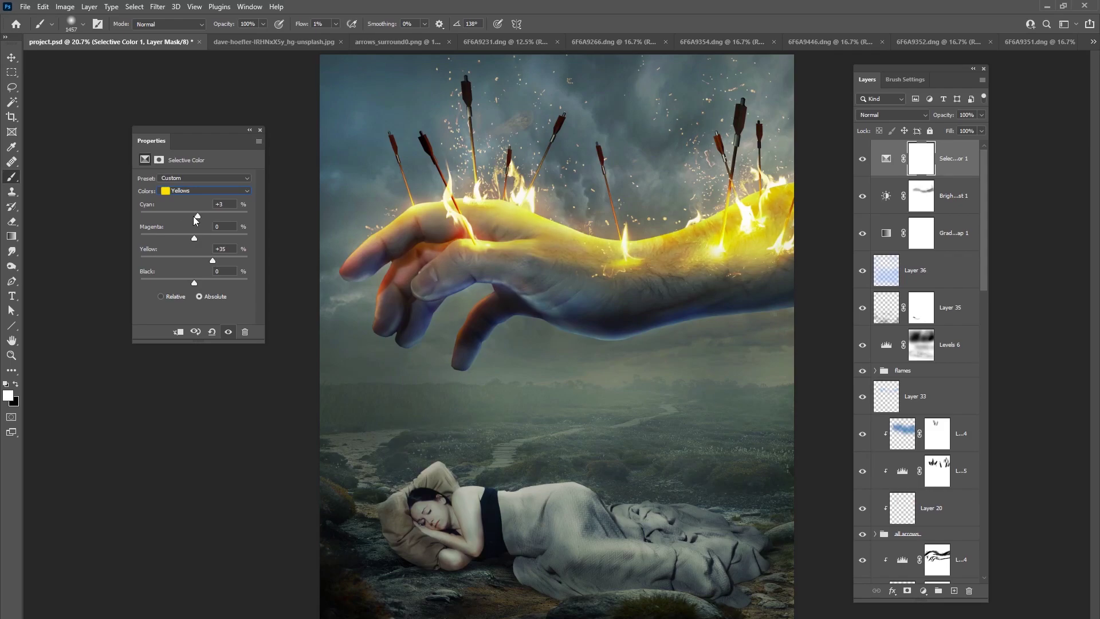
pyautogui.click(862, 159)
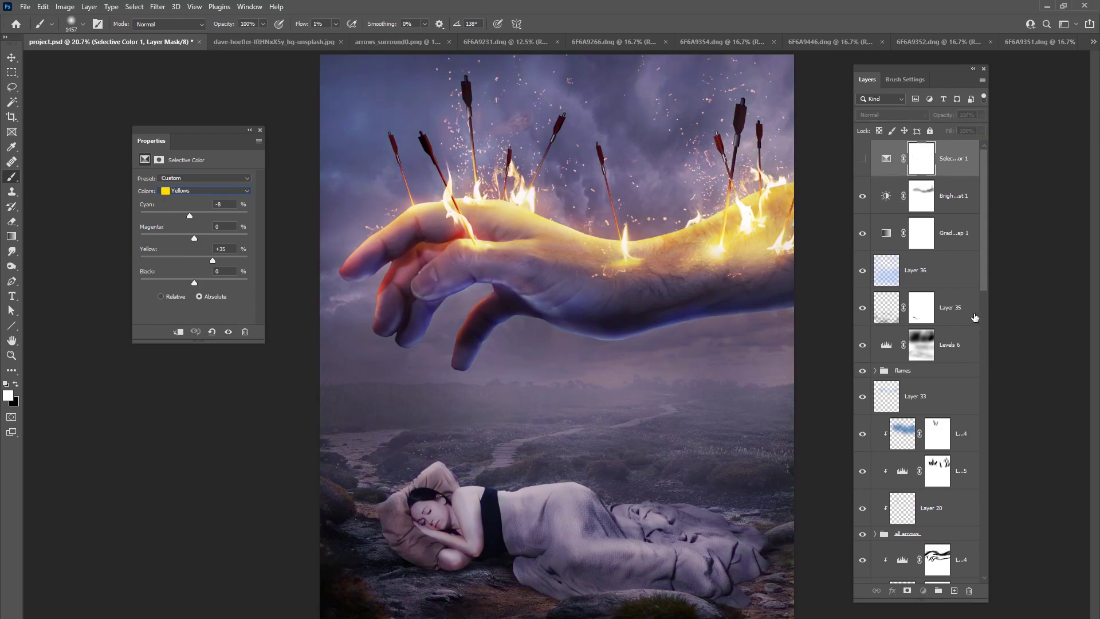
pyautogui.press('Delete')
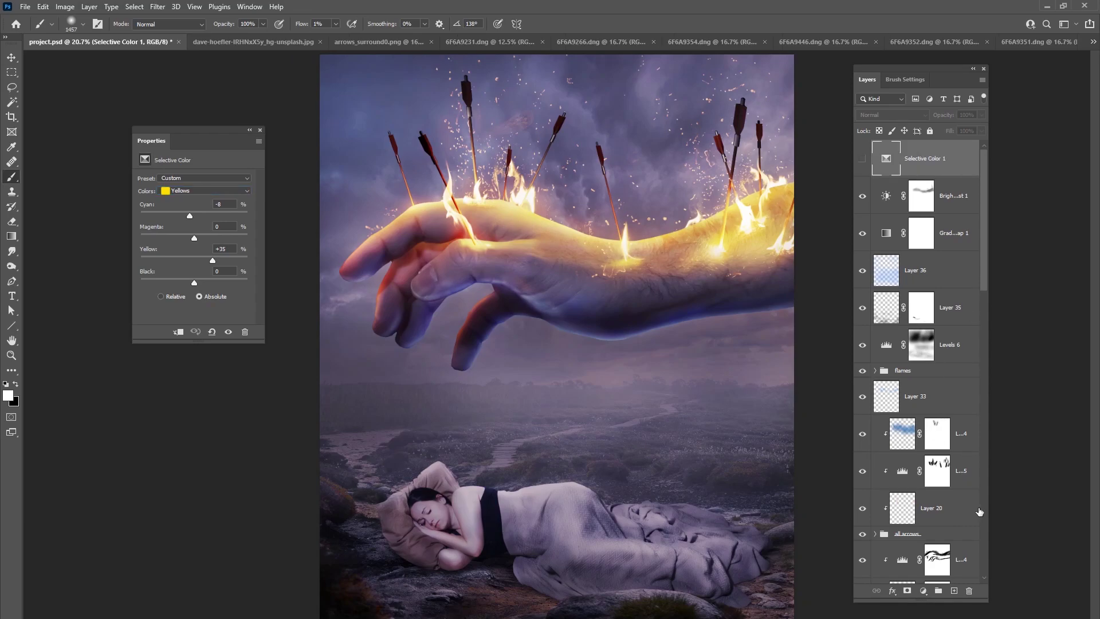
# - Add a Gradient Map adjustment above Selective Color 1 with the black-to-white gradient and set its blending to Multiply
pyautogui.click(923, 591)
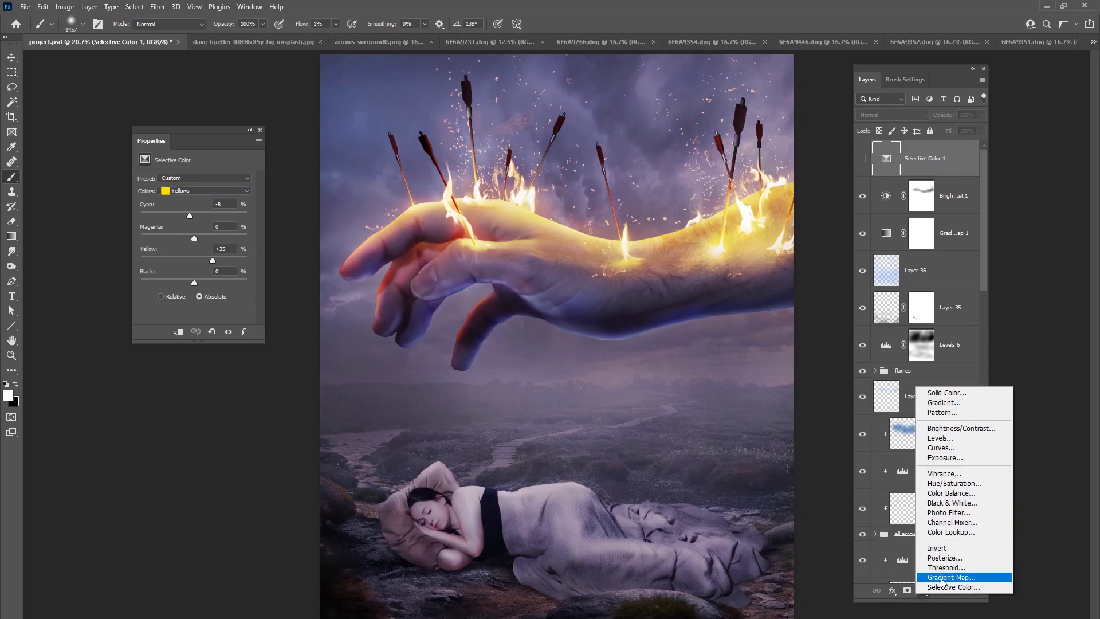
pyautogui.click(957, 577)
pyautogui.click(248, 183)
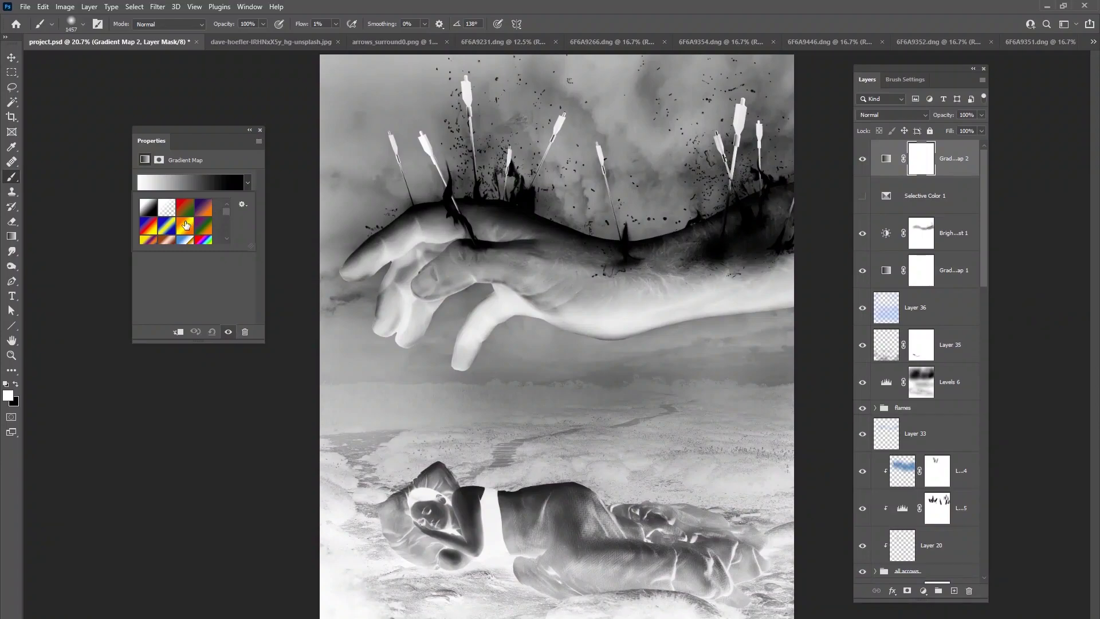
pyautogui.click(231, 158)
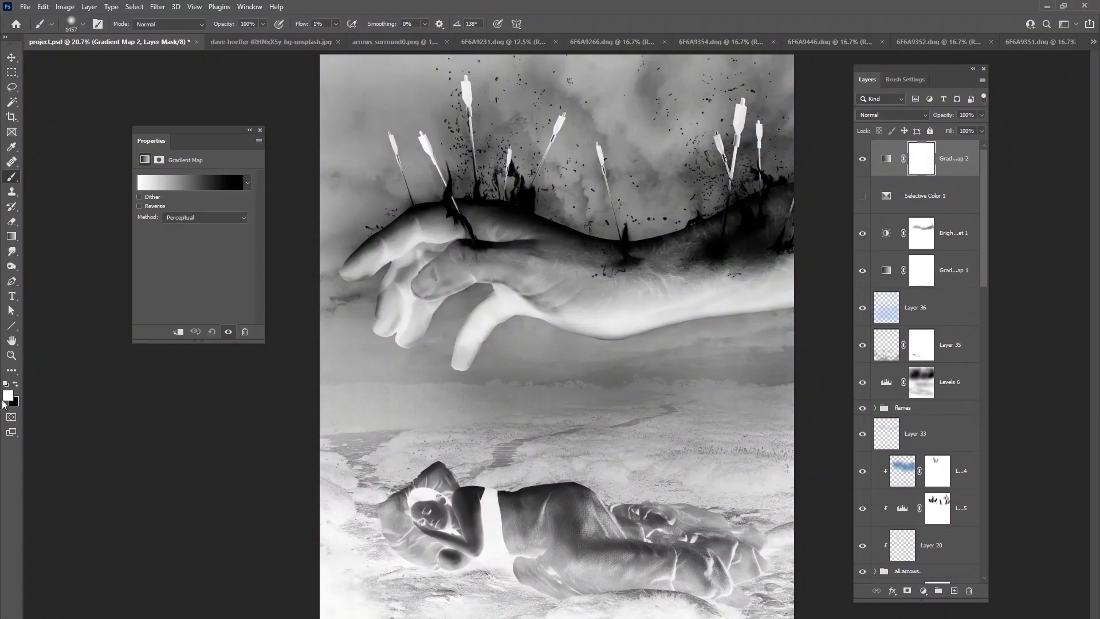
pyautogui.click(247, 182)
pyautogui.click(154, 209)
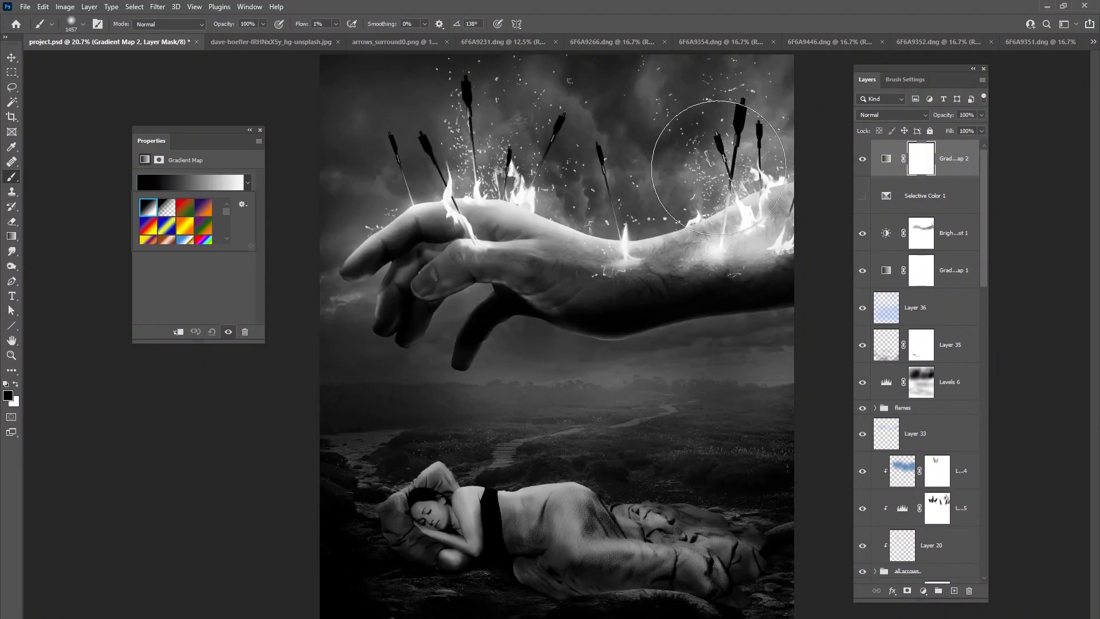
pyautogui.click(886, 113)
pyautogui.click(868, 159)
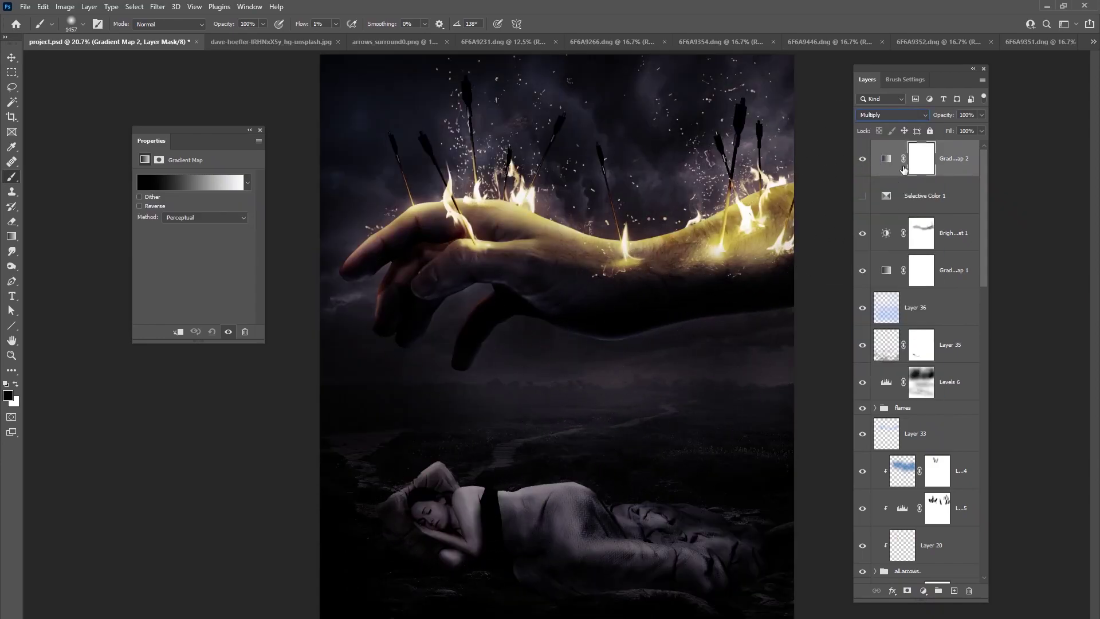
# - Lower the black-to-white gradient map's opacity, move it beneath Gradient Map 1, and compare the image with and without it
pyautogui.moveTo(980, 129); pyautogui.dragTo(928, 271)
pyautogui.click(861, 270)
pyautogui.click(861, 271)
pyautogui.click(863, 196)
pyautogui.click(863, 196)
pyautogui.click(956, 201)
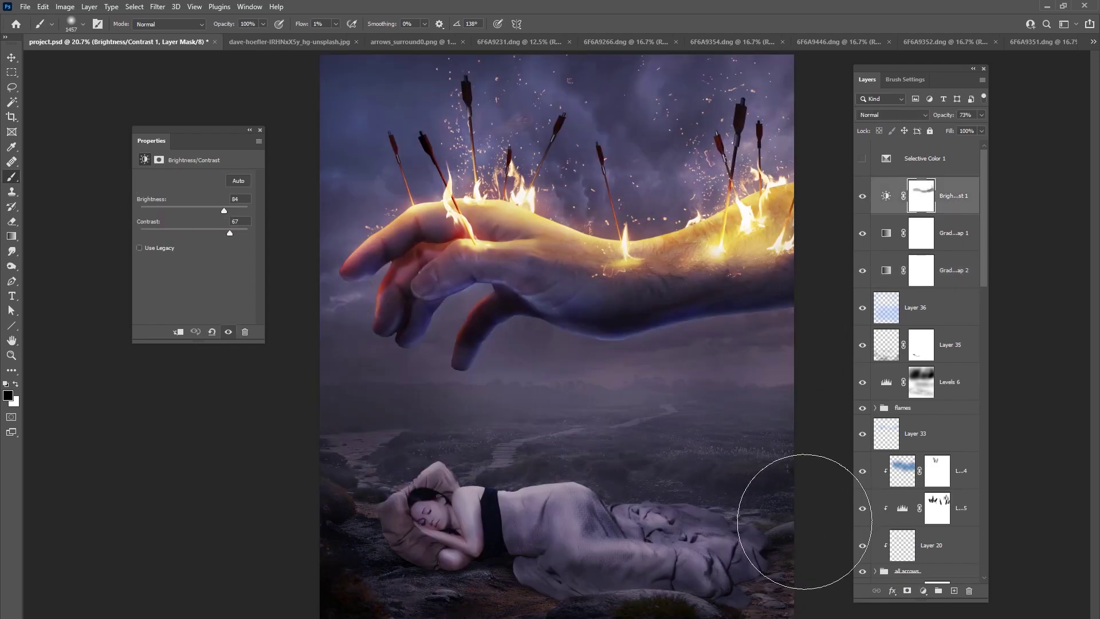
pyautogui.click(921, 591)
pyautogui.press('Escape')
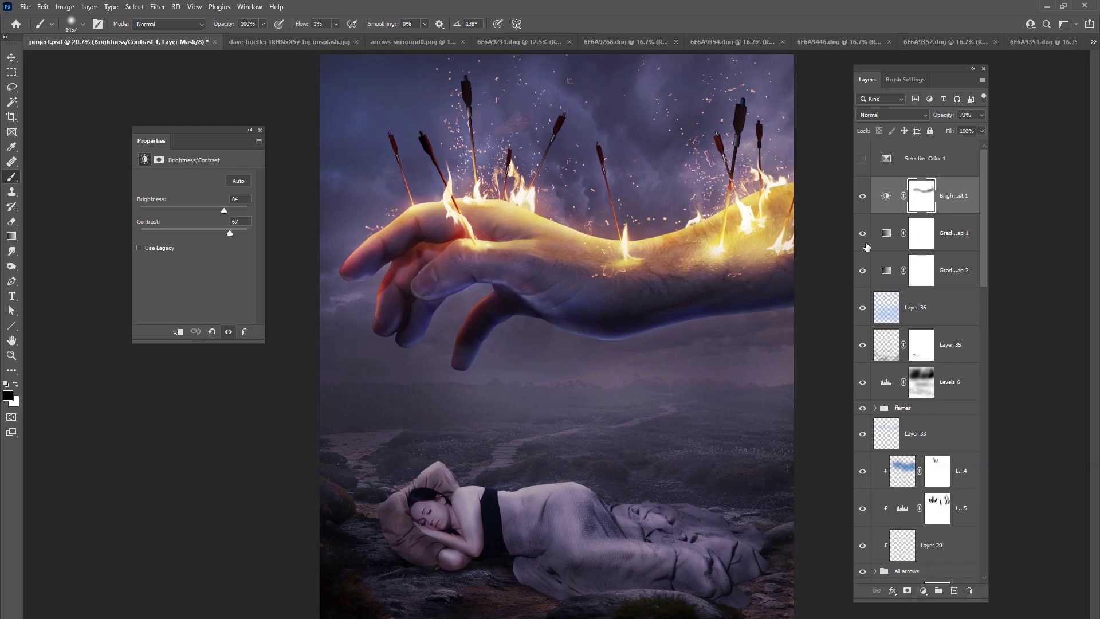
# - Set the purple-to-orange gradient map's opacity to 27% and the black-to-white gradient map's opacity to 20%
pyautogui.click(952, 233)
pyautogui.click(982, 115)
pyautogui.click(981, 130)
pyautogui.moveTo(954, 134)
pyautogui.mouseDown()
pyautogui.moveTo(932, 135)
pyautogui.moveTo(944, 135)
pyautogui.mouseUp()
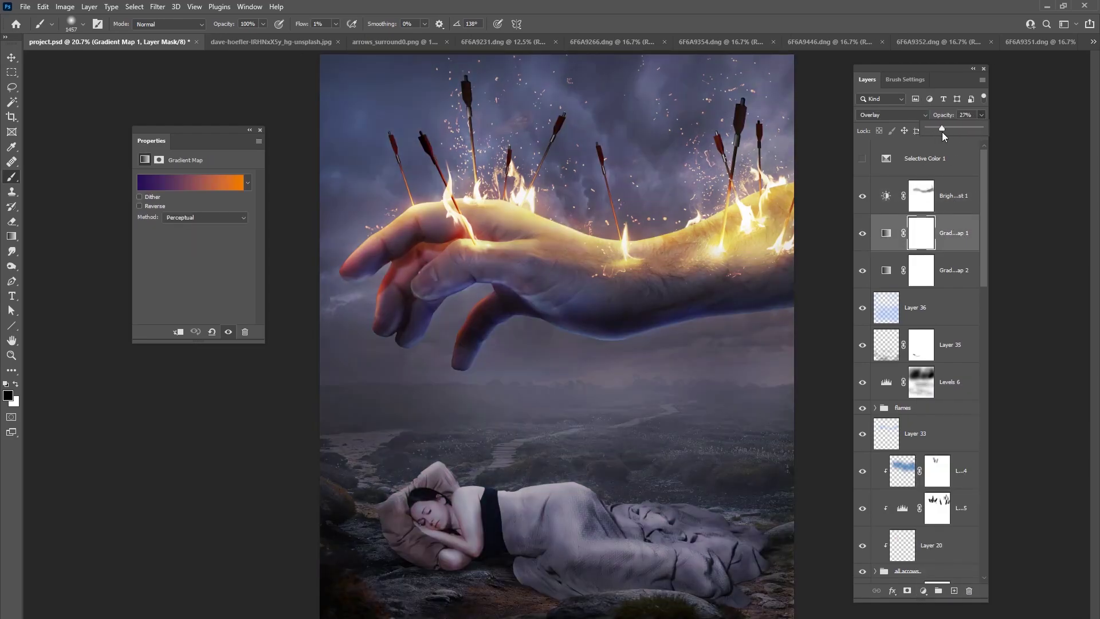
pyautogui.click(953, 264)
pyautogui.click(980, 116)
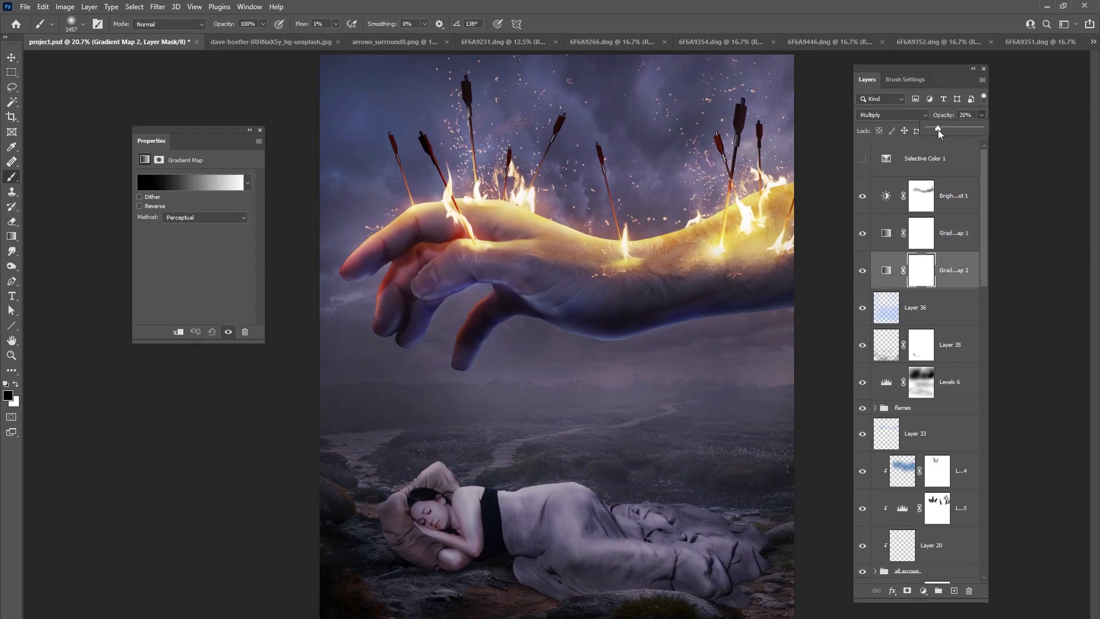
# - Add another Gradient Map above Brightness/Contrast with a dark brown-to-beige gradient and set its blending to Lighten
pyautogui.click(925, 184)
pyautogui.click(923, 590)
pyautogui.click(937, 583)
pyautogui.click(247, 182)
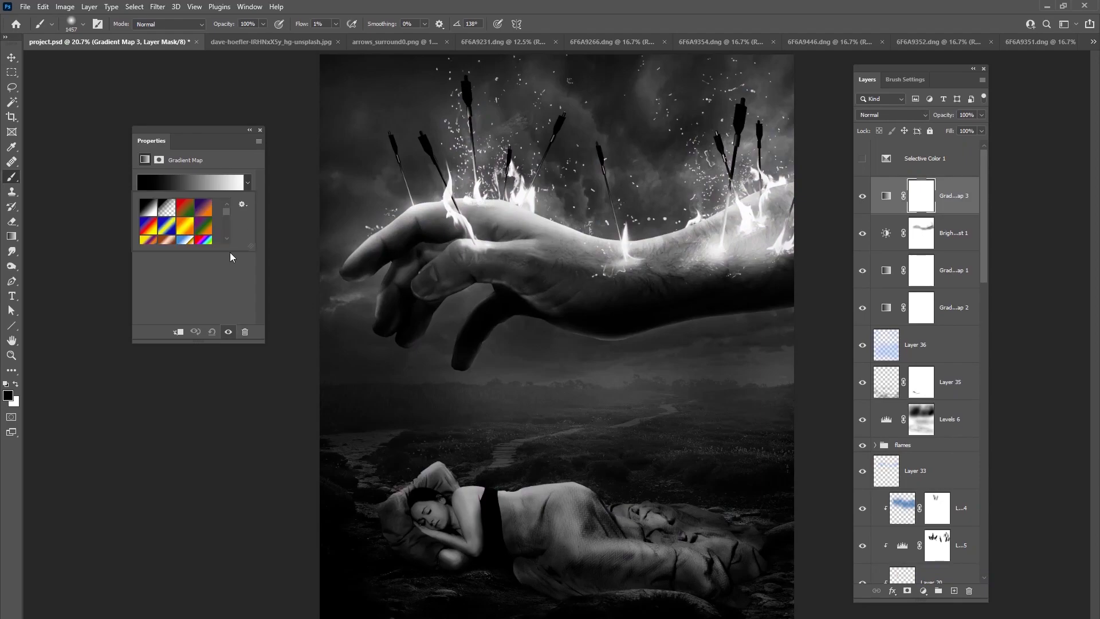
pyautogui.scroll(-5, 227, 217)
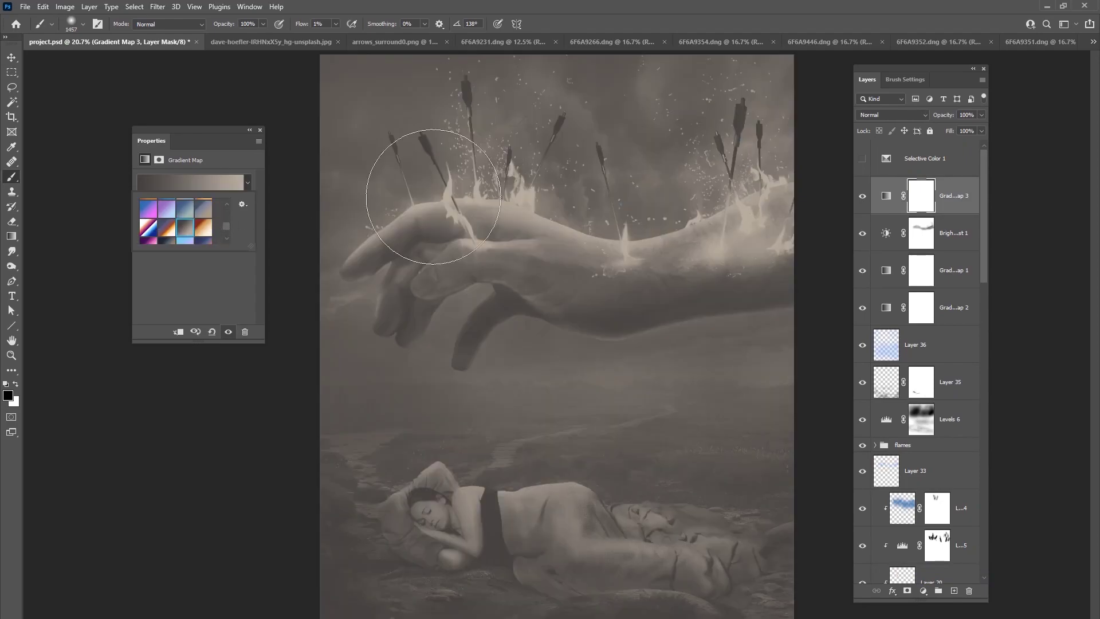
pyautogui.click(185, 226)
pyautogui.click(892, 115)
pyautogui.click(876, 184)
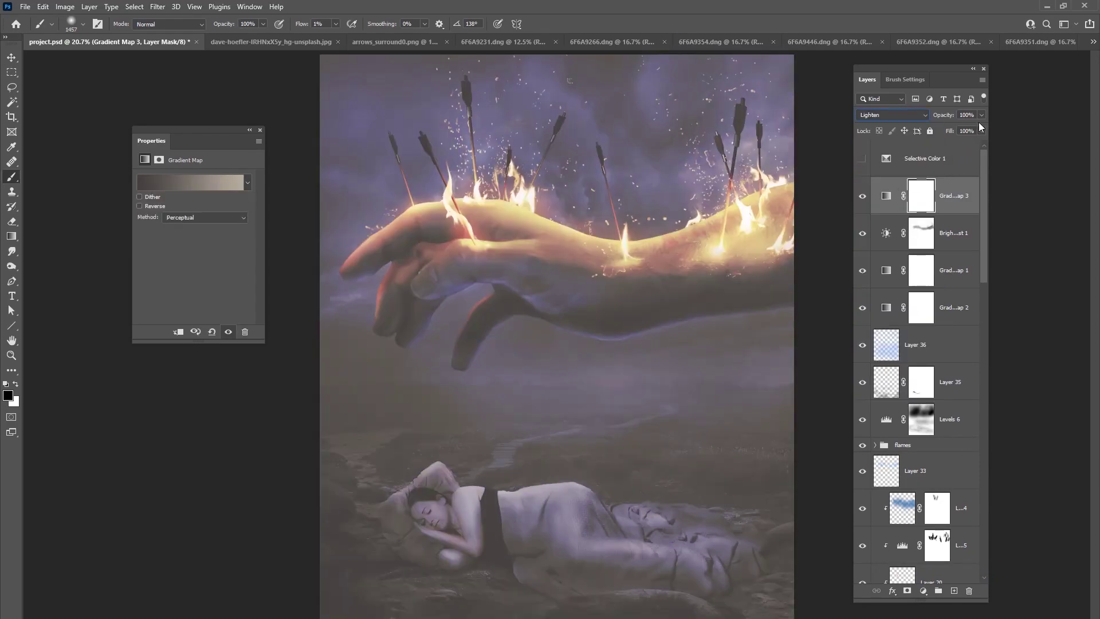
# - Move the brown-to-beige gradient map beneath Gradient Map 2 and set it to Normal blending at 21% opacity
pyautogui.moveTo(936, 134); pyautogui.dragTo(966, 135)
pyautogui.moveTo(945, 201); pyautogui.dragTo(940, 322)
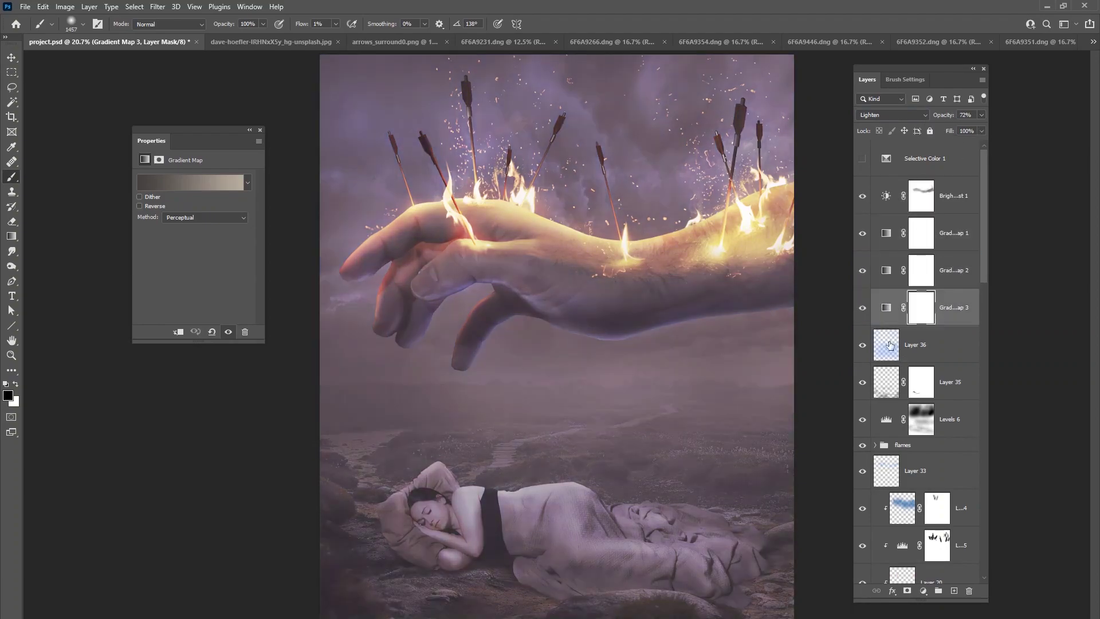
pyautogui.click(981, 115)
pyautogui.moveTo(967, 135); pyautogui.dragTo(942, 136)
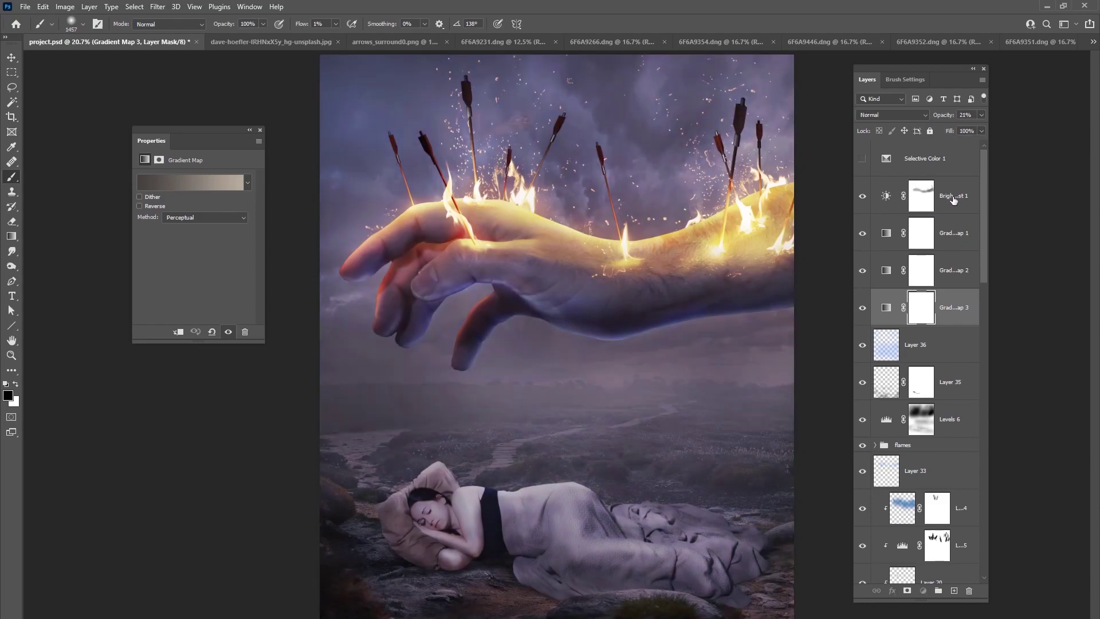
# - Add a Color Balance adjustment above Brightness/Contrast and shift its Midtones toward cyan (-24) and blue
pyautogui.click(954, 195)
pyautogui.click(928, 590)
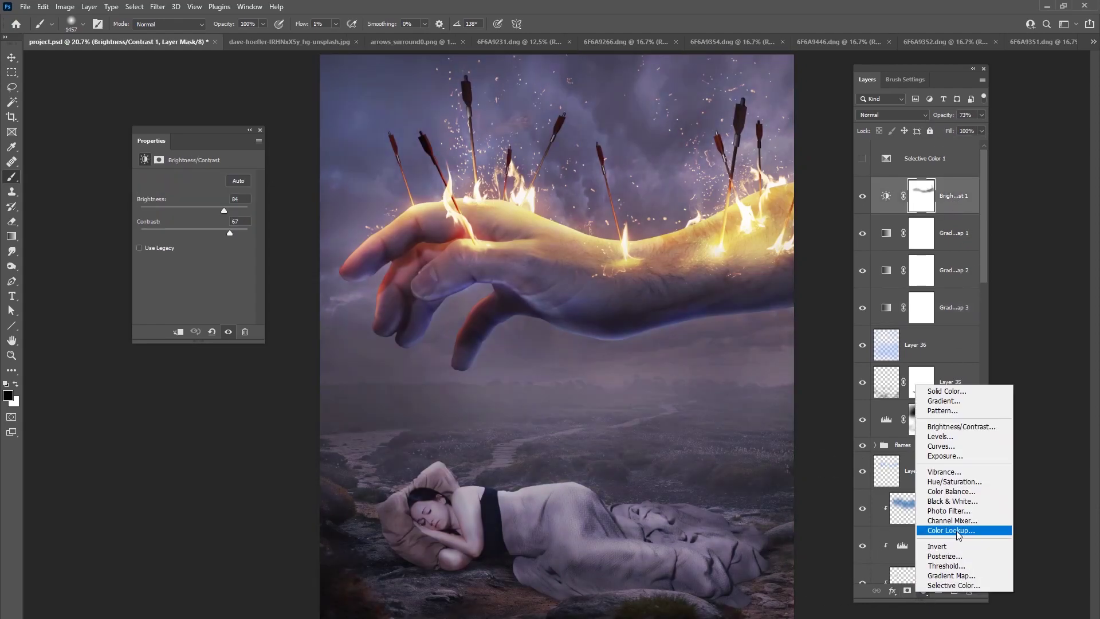
pyautogui.click(951, 499)
pyautogui.moveTo(189, 204); pyautogui.dragTo(184, 242)
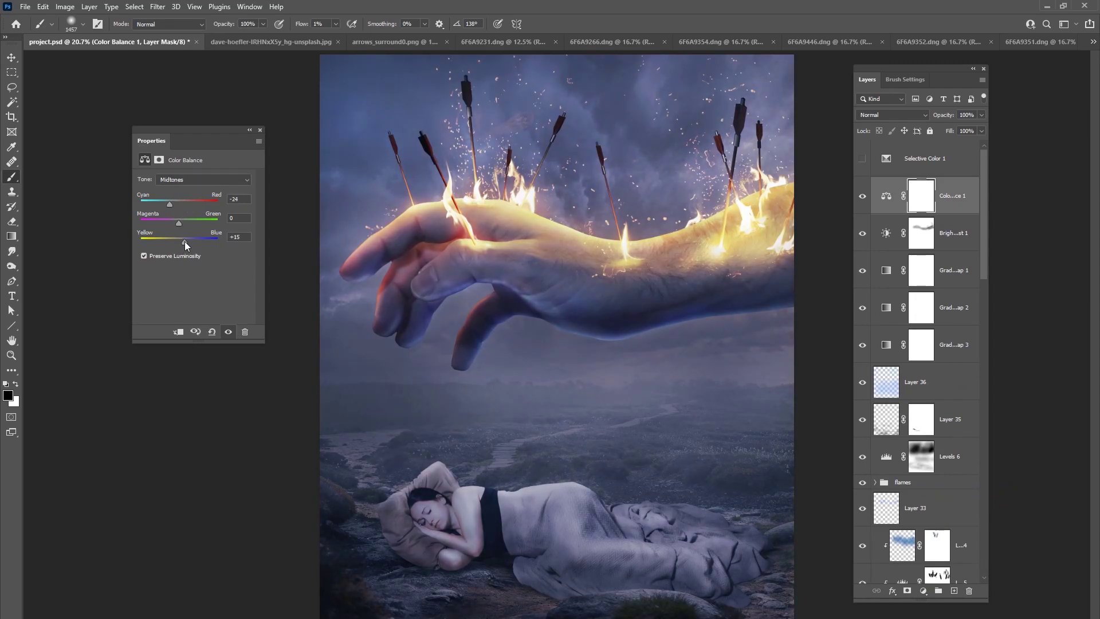
# - Set the Color Balance Highlights to Cyan-Red +7, Magenta-Green -3 and Yellow-Blue -13
pyautogui.click(182, 180)
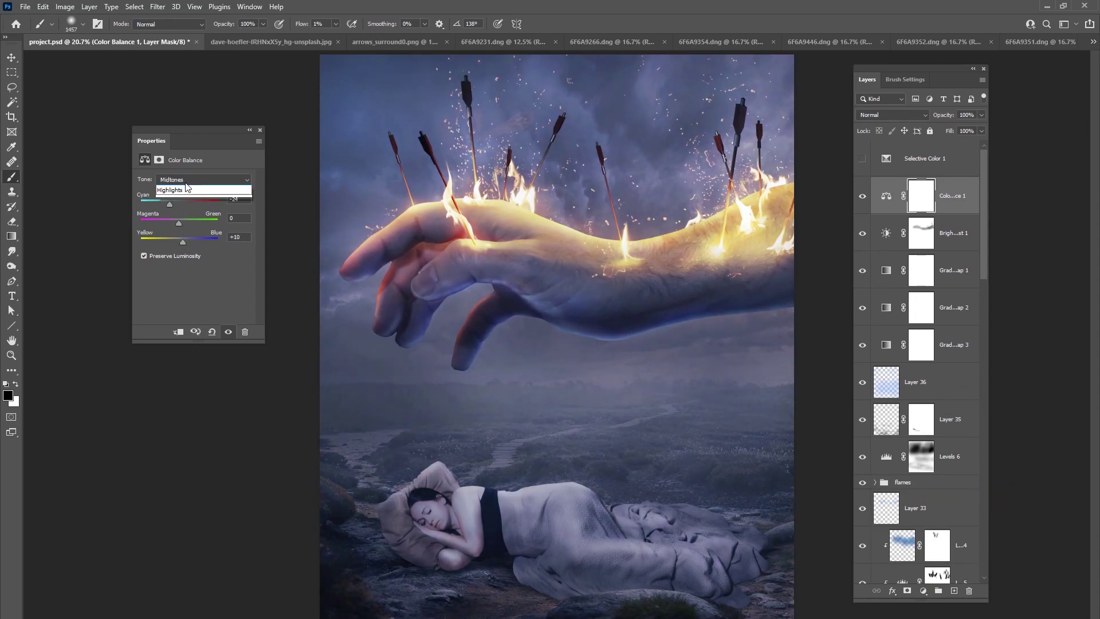
pyautogui.click(182, 202)
pyautogui.moveTo(181, 204); pyautogui.dragTo(173, 240)
# - Hide the Color Balance and Gradient Map 3 adjustments, and compare the image with and without Gradient Map 1
pyautogui.click(862, 195)
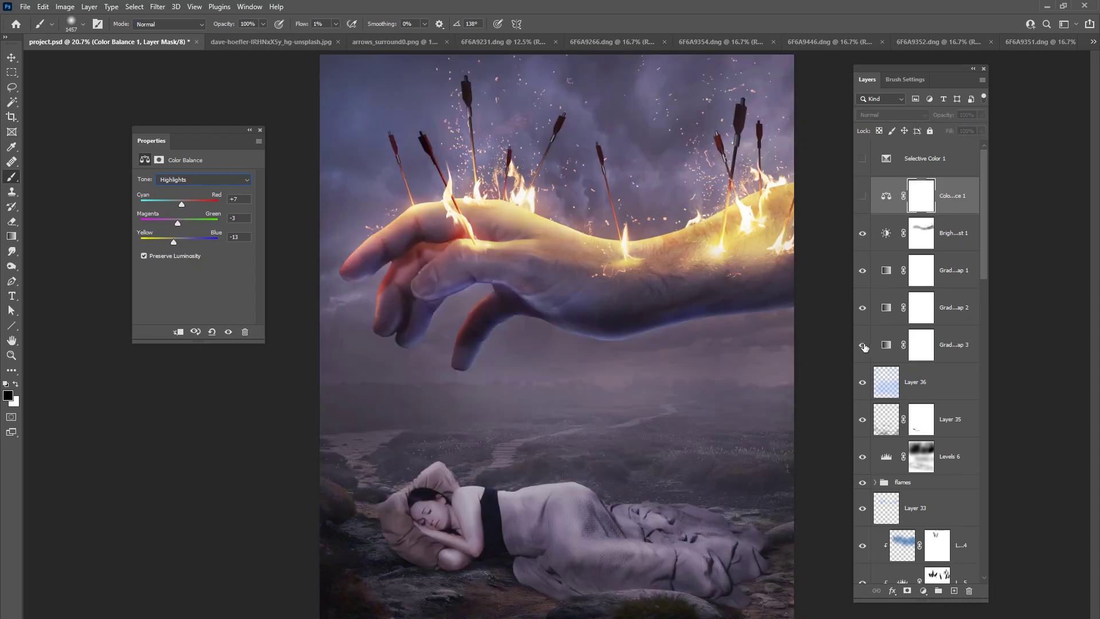
pyautogui.click(862, 344)
pyautogui.click(863, 270)
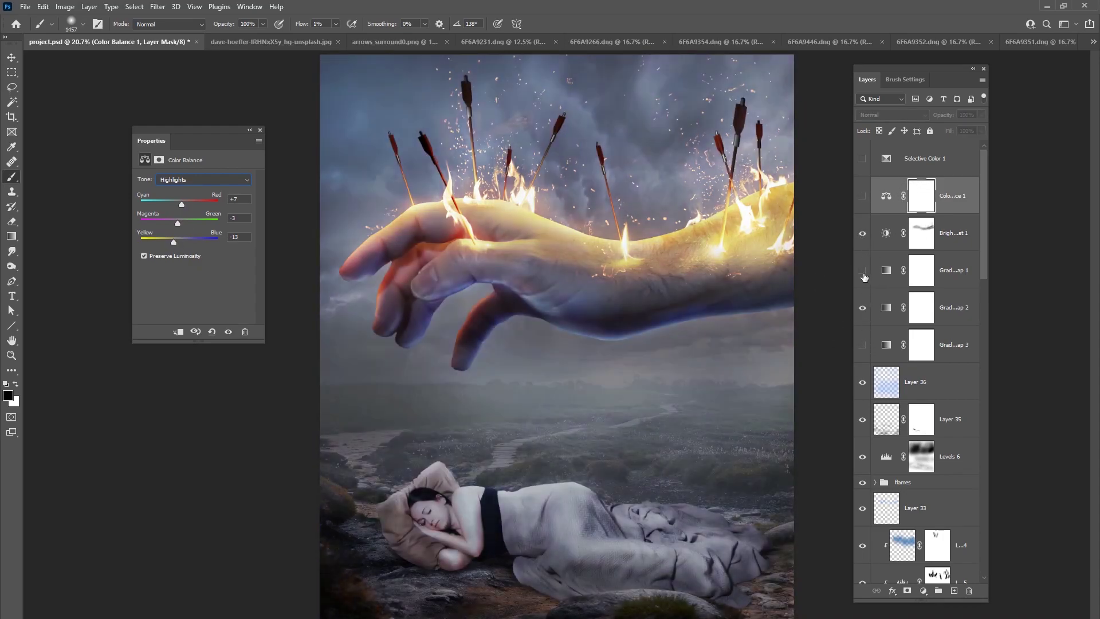
pyautogui.click(862, 270)
# - Add a Vibrance adjustment above Color Balance with Vibrance -6 and Saturation +49
pyautogui.click(887, 195)
pyautogui.click(923, 590)
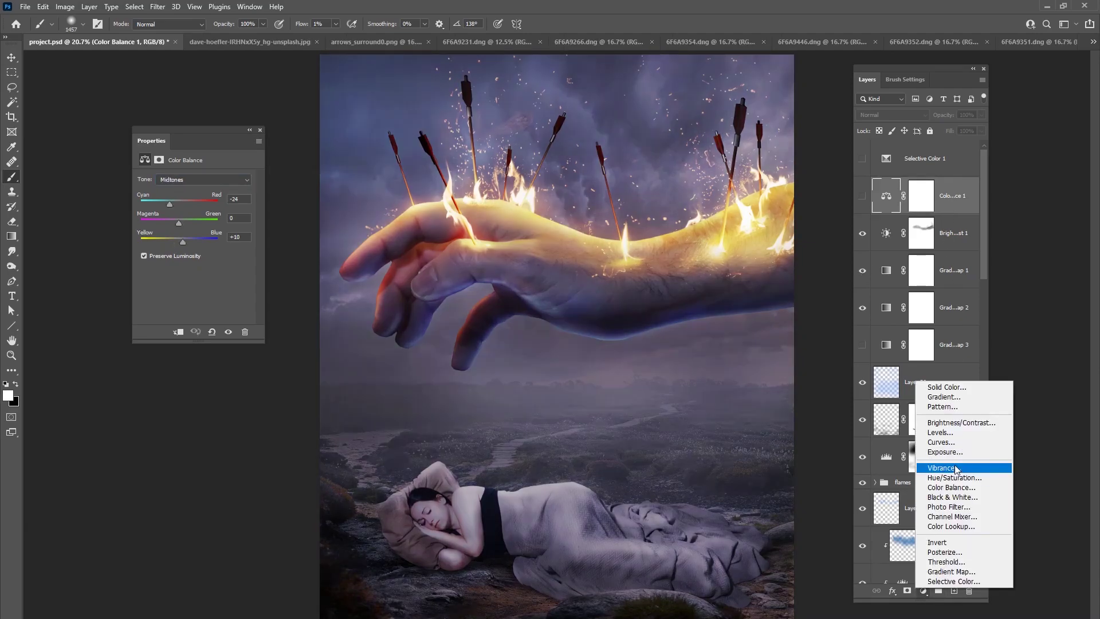
pyautogui.click(954, 468)
pyautogui.moveTo(195, 213)
pyautogui.mouseDown()
pyautogui.moveTo(220, 214)
pyautogui.moveTo(206, 191)
pyautogui.moveTo(191, 190)
pyautogui.mouseUp()
pyautogui.click(193, 191)
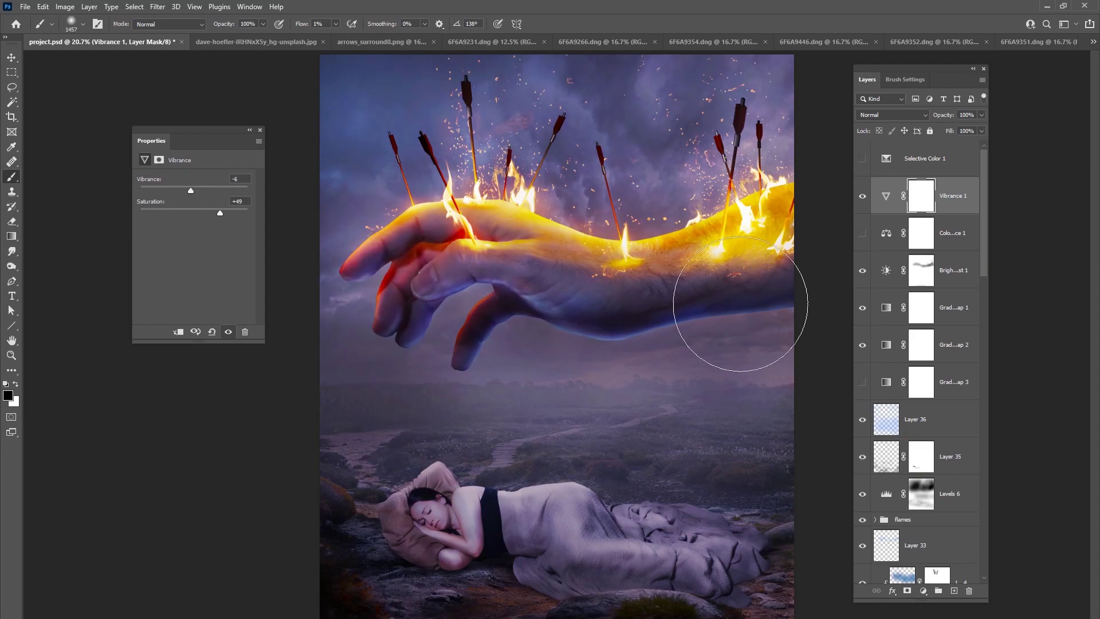
# - Mask the Vibrance effect softly around the arm, the sky and the ground by the woman with a black brush at 3% flow
pyautogui.moveTo(473, 216)
pyautogui.mouseDown()
pyautogui.moveTo(712, 314)
pyautogui.moveTo(555, 207)
pyautogui.mouseUp()
pyautogui.click(337, 24)
pyautogui.click(337, 35)
pyautogui.click(432, 234)
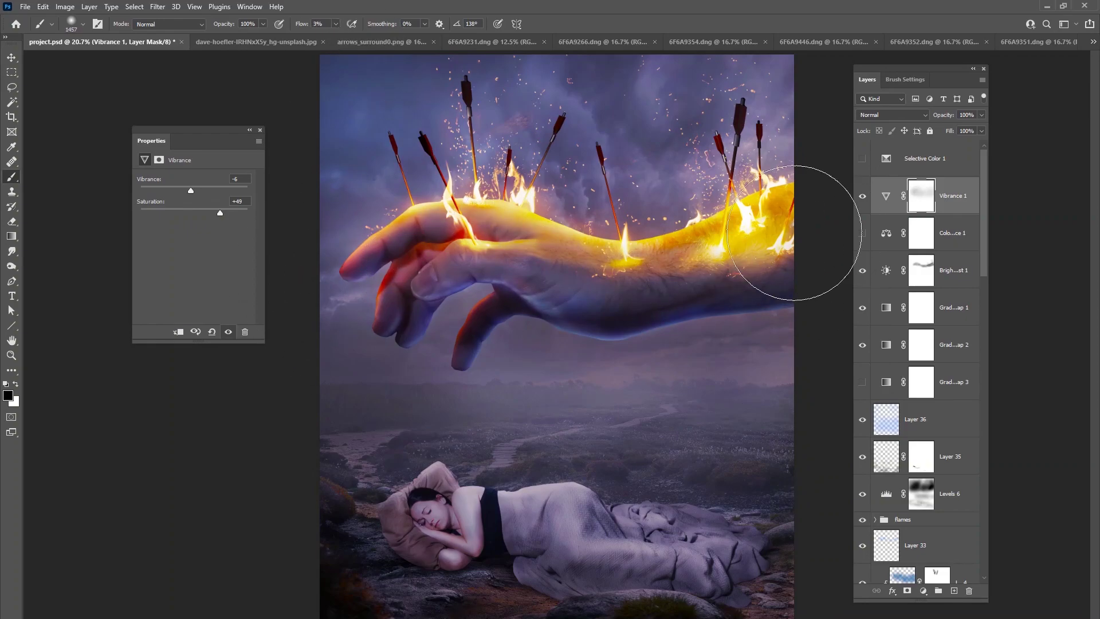
pyautogui.moveTo(630, 313)
pyautogui.mouseDown()
pyautogui.moveTo(471, 246)
pyautogui.moveTo(609, 168)
pyautogui.moveTo(493, 290)
pyautogui.moveTo(706, 403)
pyautogui.moveTo(592, 345)
pyautogui.mouseUp()
pyautogui.moveTo(786, 344)
pyautogui.mouseDown()
pyautogui.moveTo(751, 315)
pyautogui.moveTo(755, 335)
pyautogui.moveTo(739, 307)
pyautogui.mouseUp()
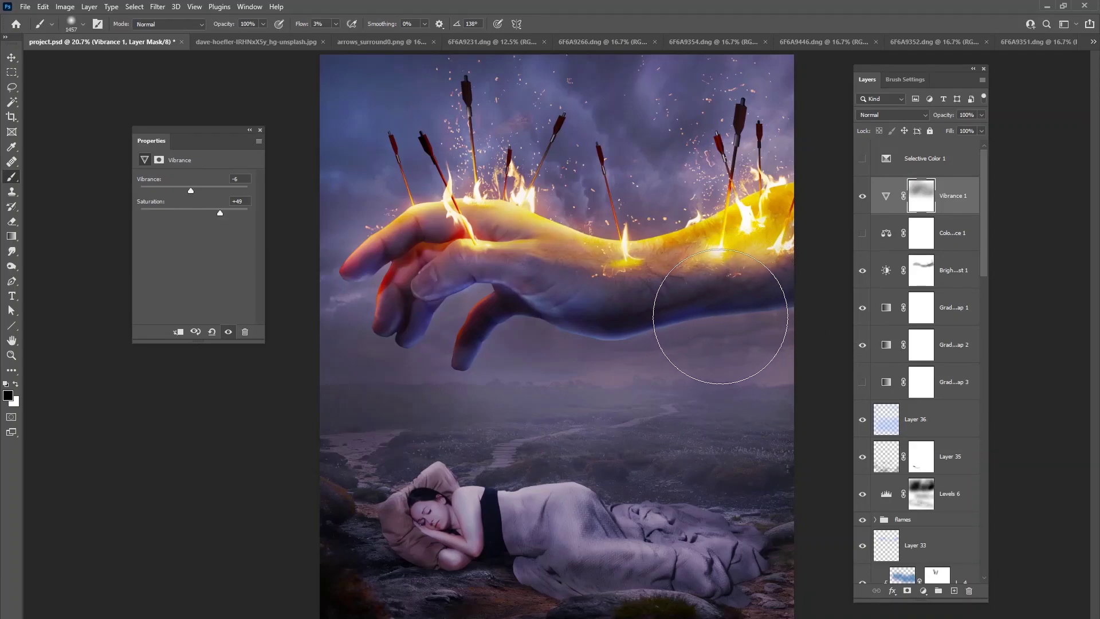
pyautogui.moveTo(400, 585)
pyautogui.mouseDown()
pyautogui.moveTo(411, 504)
pyautogui.moveTo(471, 467)
pyautogui.moveTo(649, 450)
pyautogui.moveTo(629, 453)
pyautogui.mouseUp()
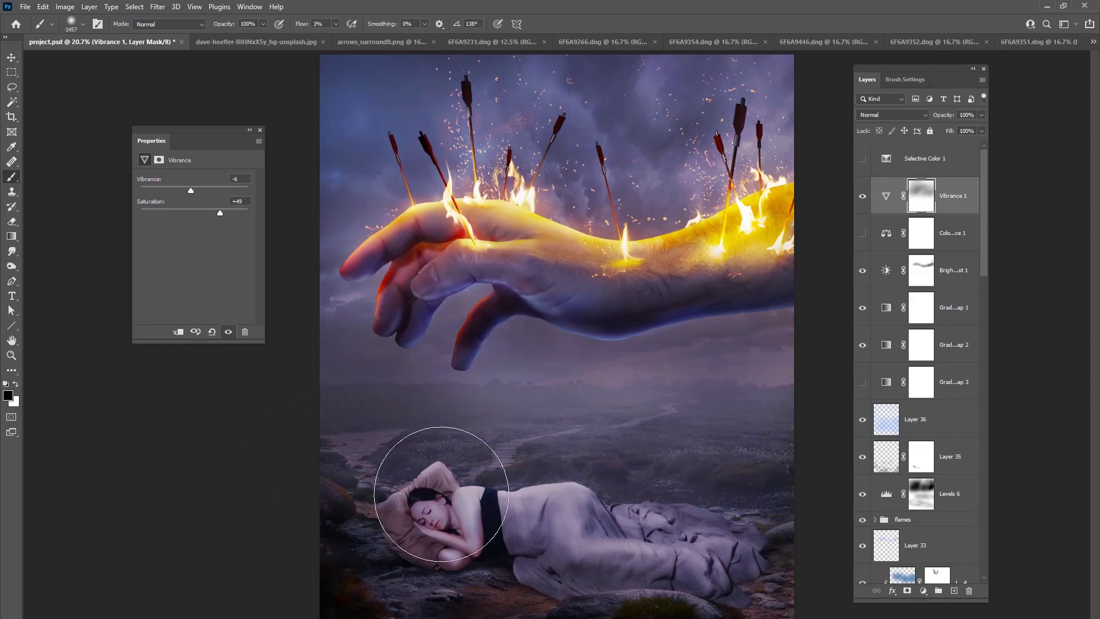
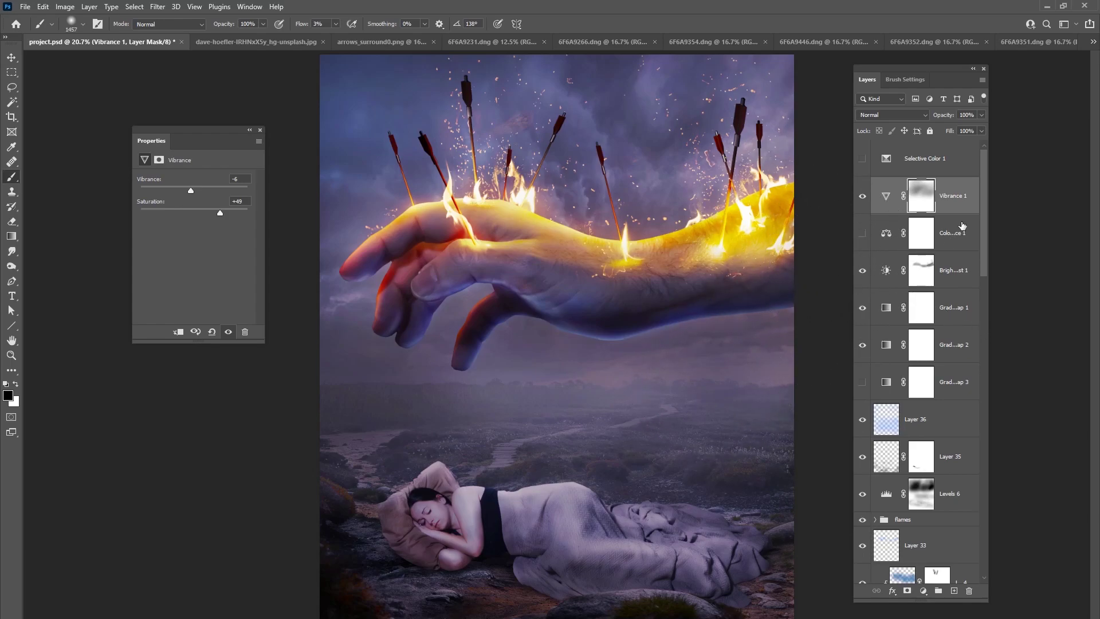
# - Add a Brightness/Contrast adjustment with Contrast 72 at 68% opacity, masking its center with a black brush at 10% flow
pyautogui.click(923, 591)
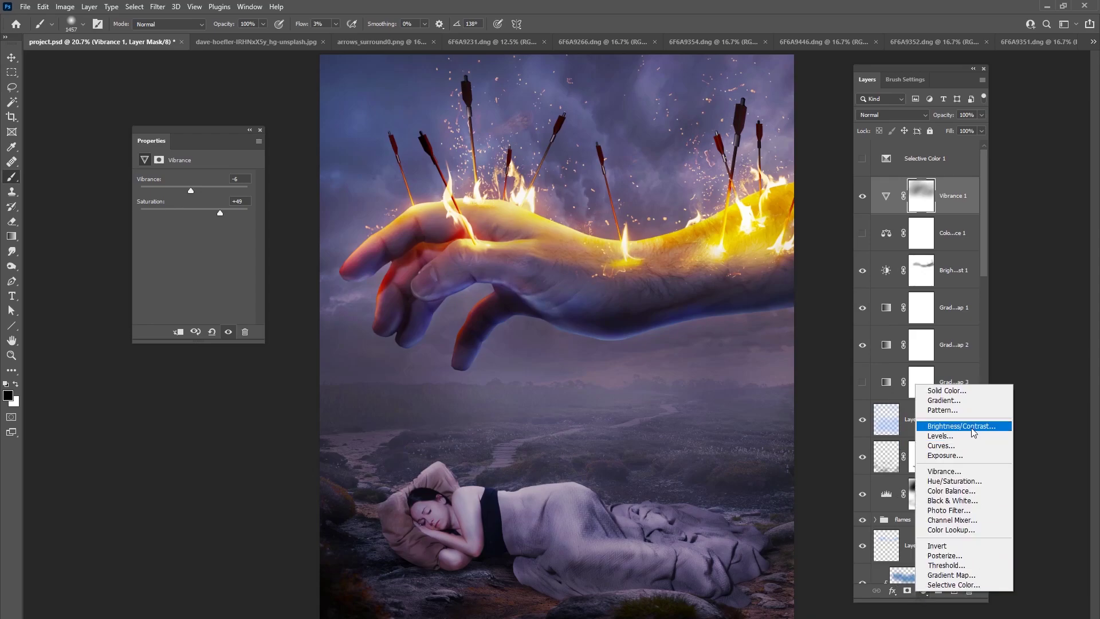
pyautogui.click(948, 425)
pyautogui.moveTo(226, 231); pyautogui.dragTo(233, 233)
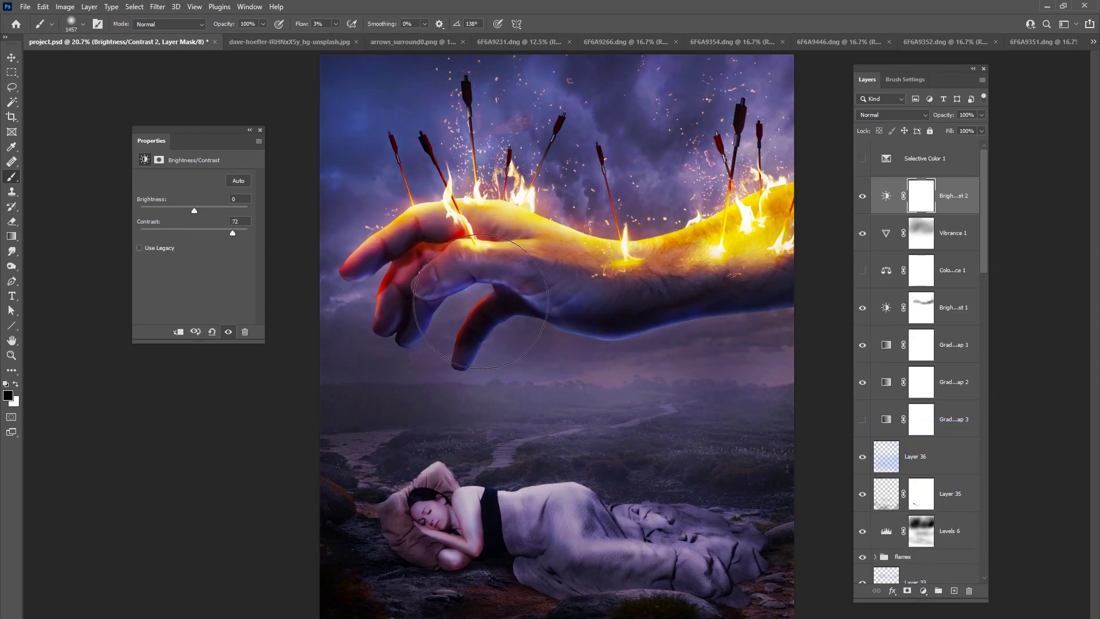
pyautogui.hotkey('shift', '1')
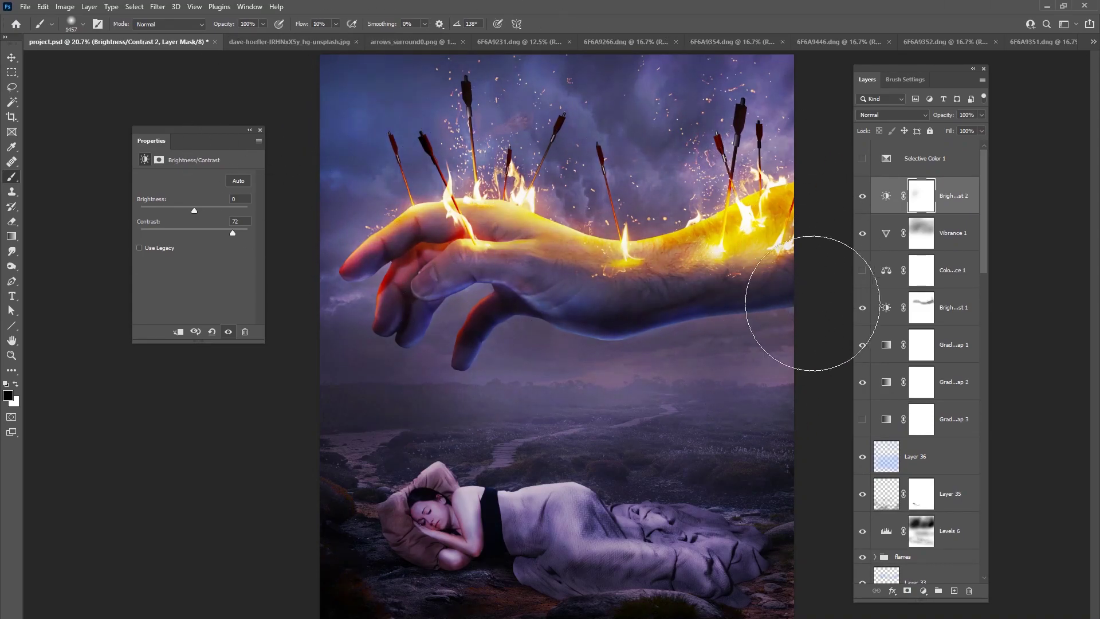
pyautogui.moveTo(349, 379)
pyautogui.mouseDown()
pyautogui.moveTo(428, 444)
pyautogui.moveTo(451, 501)
pyautogui.moveTo(644, 542)
pyautogui.moveTo(567, 519)
pyautogui.mouseUp()
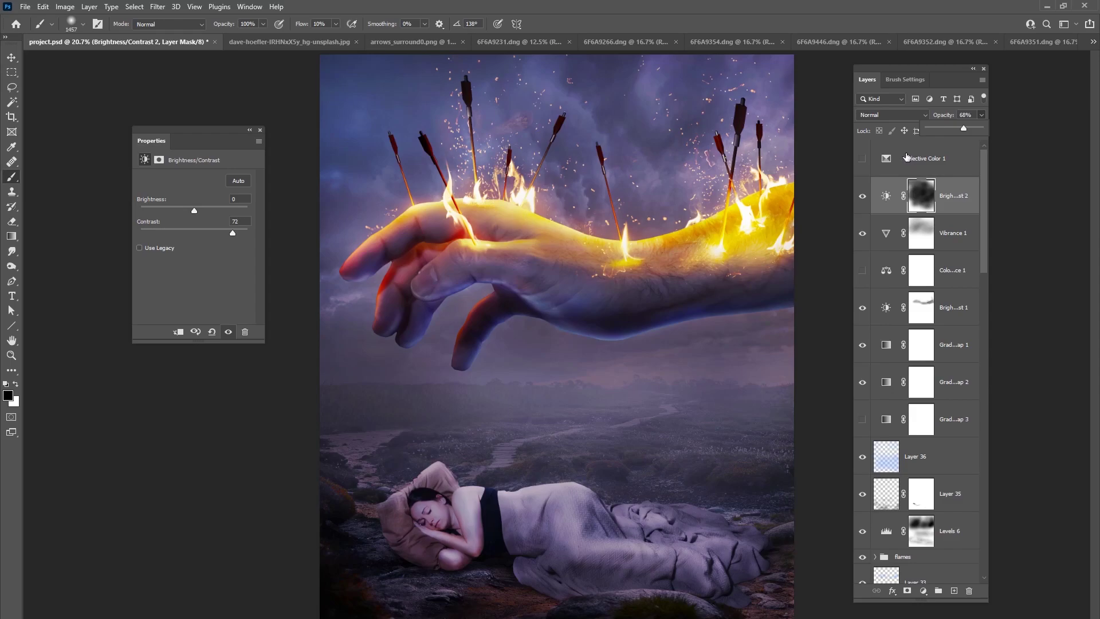
# - Compare the arm with and without Layer 9, and add a clipped layer above it with a grey foreground color
pyautogui.moveTo(986, 260); pyautogui.dragTo(977, 457)
pyautogui.click(863, 304)
pyautogui.click(862, 306)
pyautogui.click(949, 312)
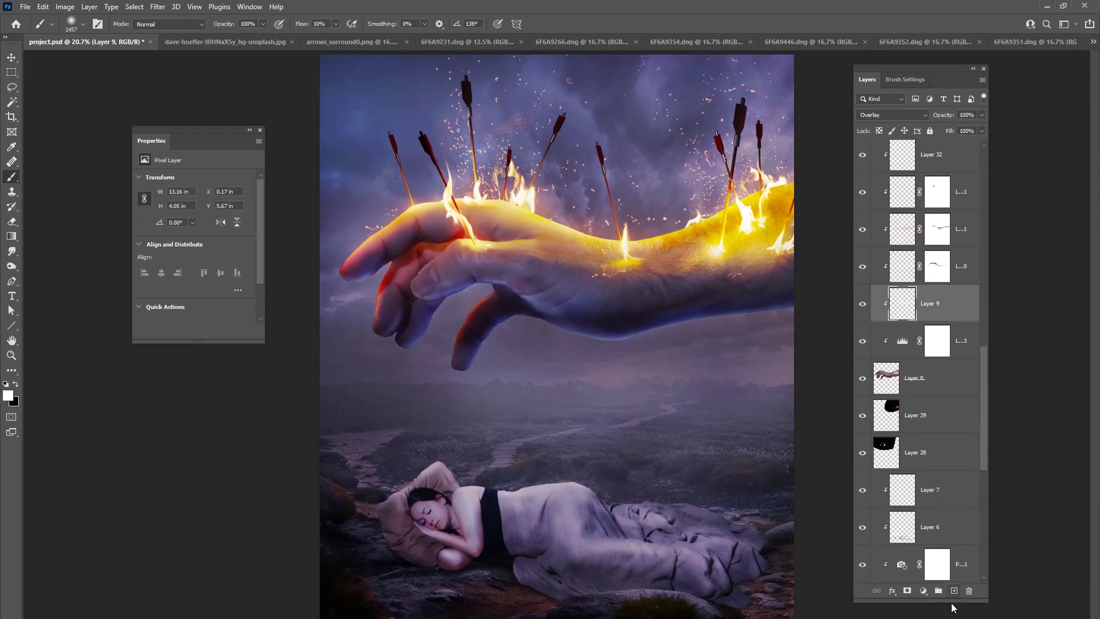
pyautogui.click(954, 591)
pyautogui.press('x')
pyautogui.click(8, 396)
pyautogui.moveTo(174, 453); pyautogui.dragTo(165, 494)
pyautogui.click(429, 402)
# - Shade the hand softly on the new layer in Multiply mode with a soft 64 px grey brush at 1% flow
pyautogui.rightClick(640, 308)
pyautogui.moveTo(766, 334); pyautogui.dragTo(748, 335)
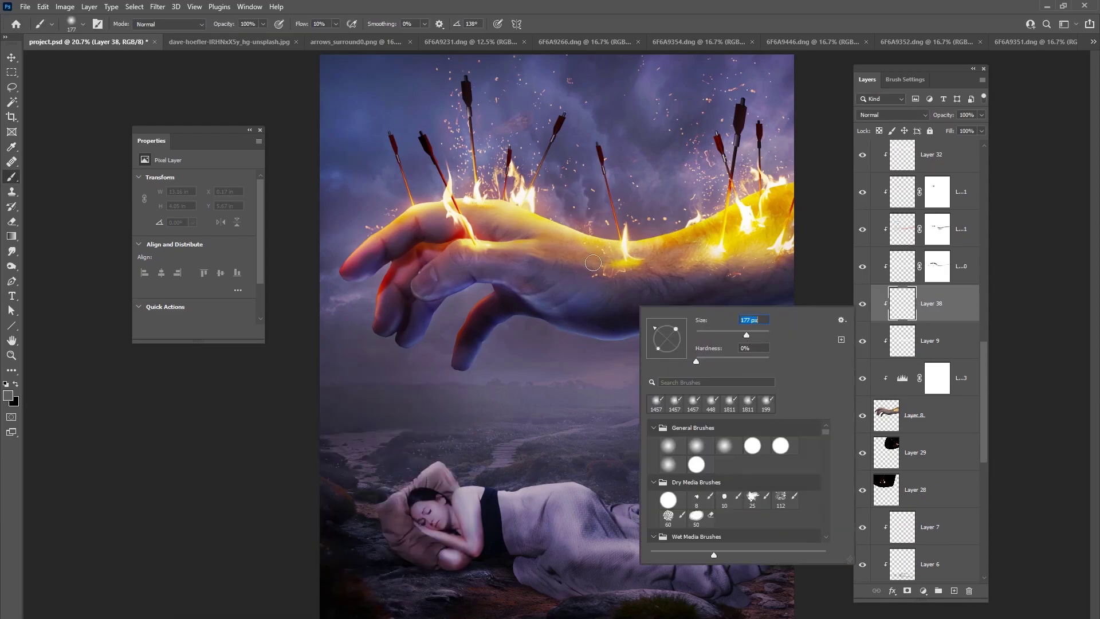
pyautogui.click(336, 24)
pyautogui.moveTo(455, 284)
pyautogui.mouseDown()
pyautogui.moveTo(524, 241)
pyautogui.moveTo(477, 282)
pyautogui.moveTo(435, 293)
pyautogui.moveTo(478, 274)
pyautogui.moveTo(512, 278)
pyautogui.moveTo(556, 307)
pyautogui.moveTo(566, 295)
pyautogui.moveTo(444, 279)
pyautogui.moveTo(435, 288)
pyautogui.moveTo(473, 258)
pyautogui.moveTo(556, 285)
pyautogui.moveTo(563, 298)
pyautogui.moveTo(580, 292)
pyautogui.moveTo(510, 270)
pyautogui.moveTo(546, 271)
pyautogui.moveTo(617, 302)
pyautogui.moveTo(498, 270)
pyautogui.moveTo(472, 278)
pyautogui.mouseUp()
pyautogui.click(877, 114)
pyautogui.click(883, 150)
pyautogui.rightClick(469, 275)
pyautogui.moveTo(555, 304); pyautogui.dragTo(547, 304)
pyautogui.click(433, 291)
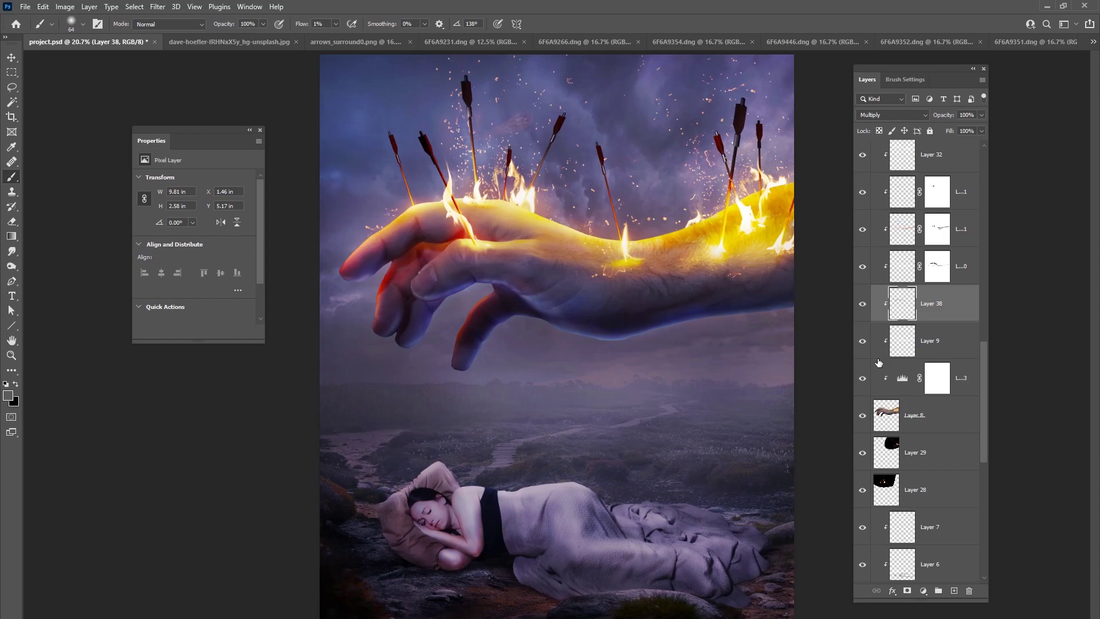
pyautogui.click(862, 306)
pyautogui.click(862, 307)
# - Compare the image with and without Vibrance 1 and Brightness/Contrast 1, and select Brightness/Contrast 1
pyautogui.moveTo(984, 361); pyautogui.dragTo(967, 154)
pyautogui.click(862, 234)
pyautogui.click(863, 234)
pyautogui.click(863, 308)
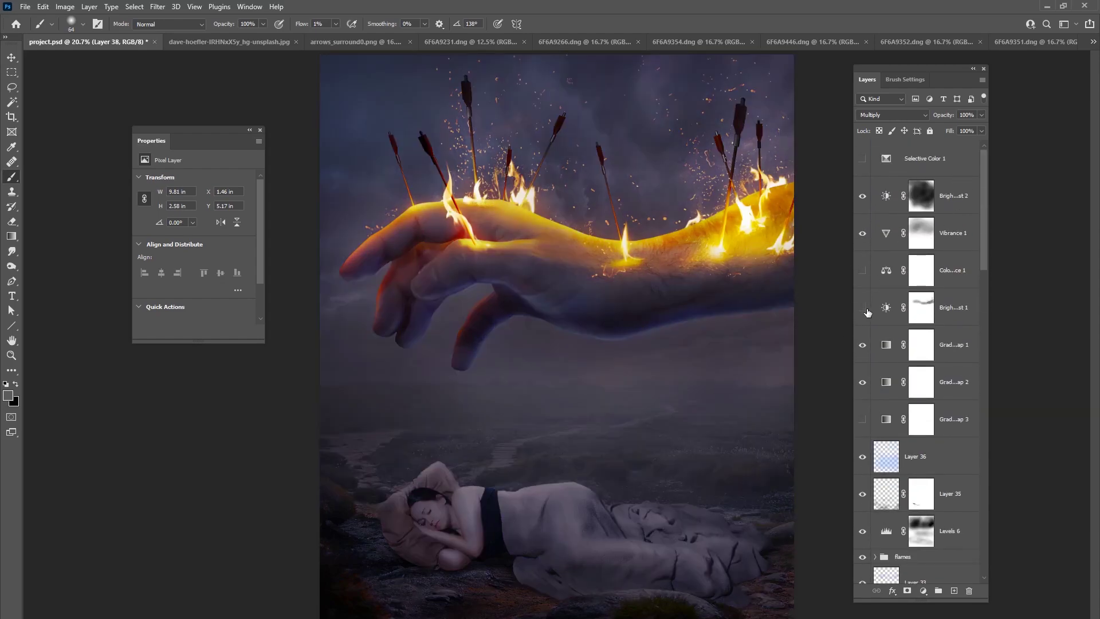
pyautogui.click(862, 308)
pyautogui.click(951, 308)
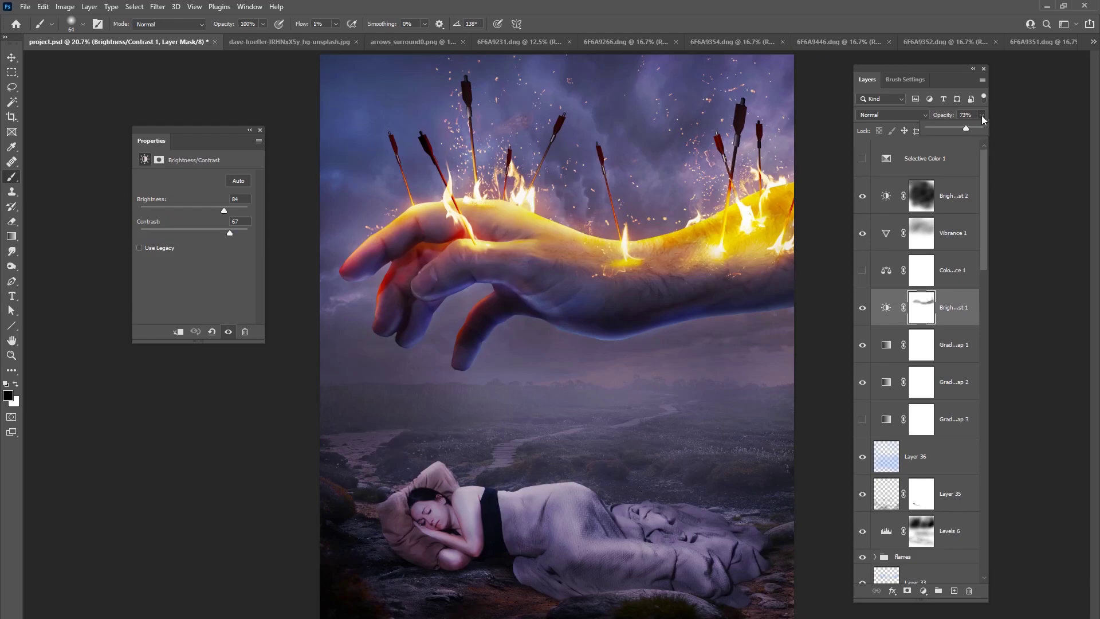
# - Apply a muted purple-to-tan gradient preset to Gradient Map 1 and adjust its layer opacity
pyautogui.click(863, 345)
pyautogui.click(863, 346)
pyautogui.click(943, 338)
pyautogui.click(944, 339)
pyautogui.click(248, 182)
pyautogui.click(203, 214)
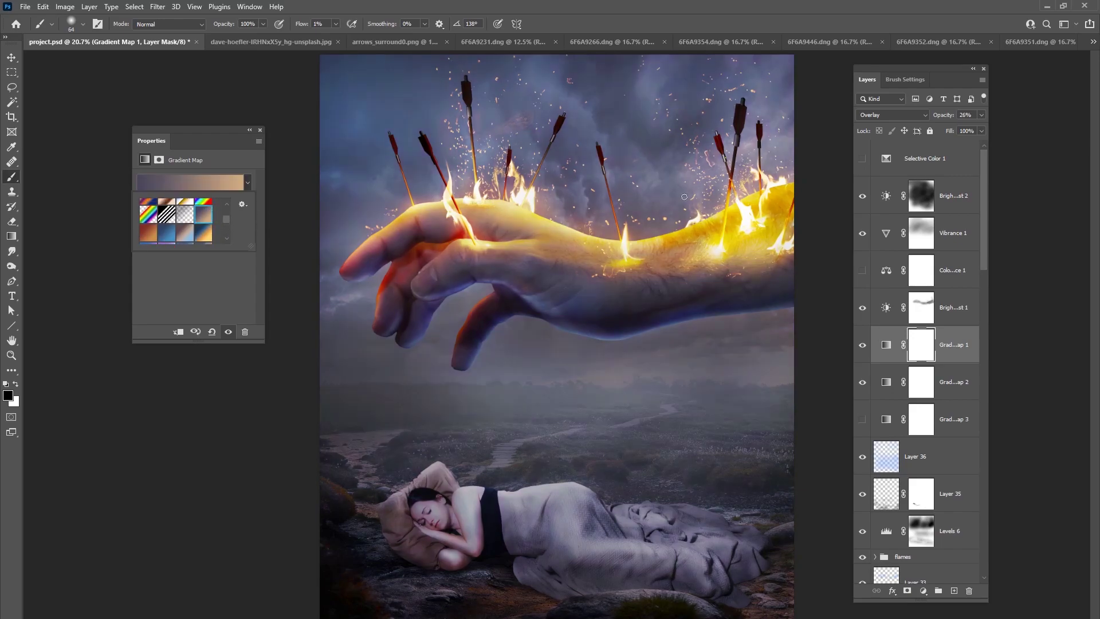
pyautogui.click(981, 115)
pyautogui.moveTo(978, 127); pyautogui.dragTo(947, 132)
# - Group the adjustment layers from Brightness/Contrast 2 down to Gradient Map 2
pyautogui.click(863, 197)
pyautogui.click(864, 197)
pyautogui.click(954, 197)
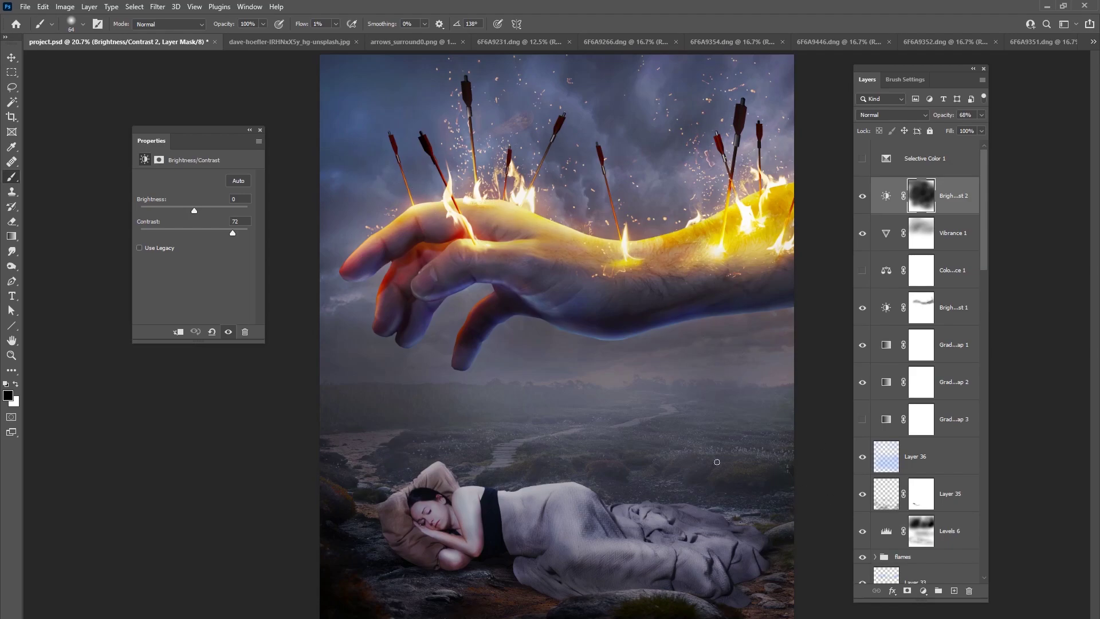
pyautogui.keyDown('shift'); pyautogui.click(948, 387); pyautogui.keyUp('shift')
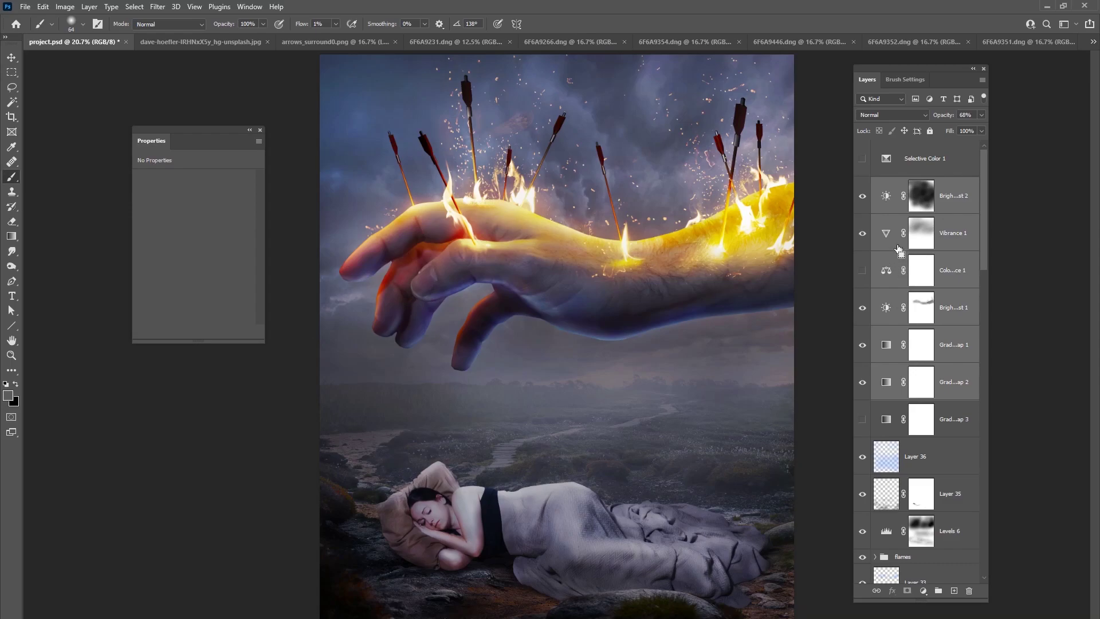
pyautogui.moveTo(900, 253); pyautogui.dragTo(893, 241)
pyautogui.hotkey('ctrl', 'g')
# - Compare the image with and without the new adjustment group
pyautogui.click(862, 186)
pyautogui.click(862, 187)
pyautogui.click(863, 187)
pyautogui.click(863, 185)
pyautogui.click(866, 188)
pyautogui.click(867, 187)
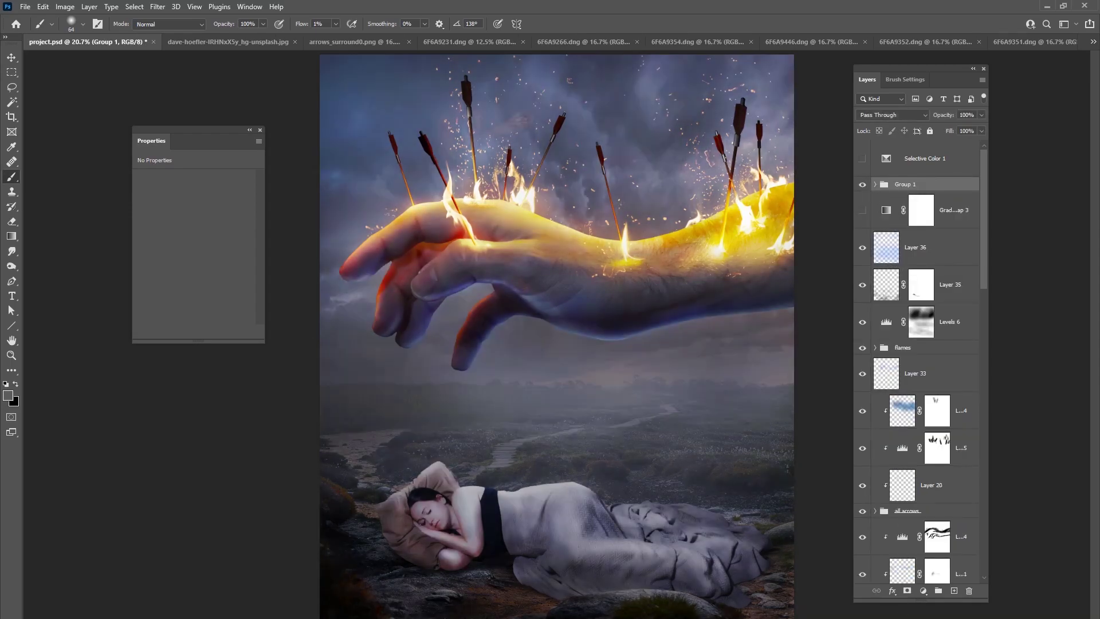
# - Add a Brightness/Contrast adjustment above Group 1 and fill its mask from the picture with Apply Image
pyautogui.click(923, 590)
pyautogui.click(961, 430)
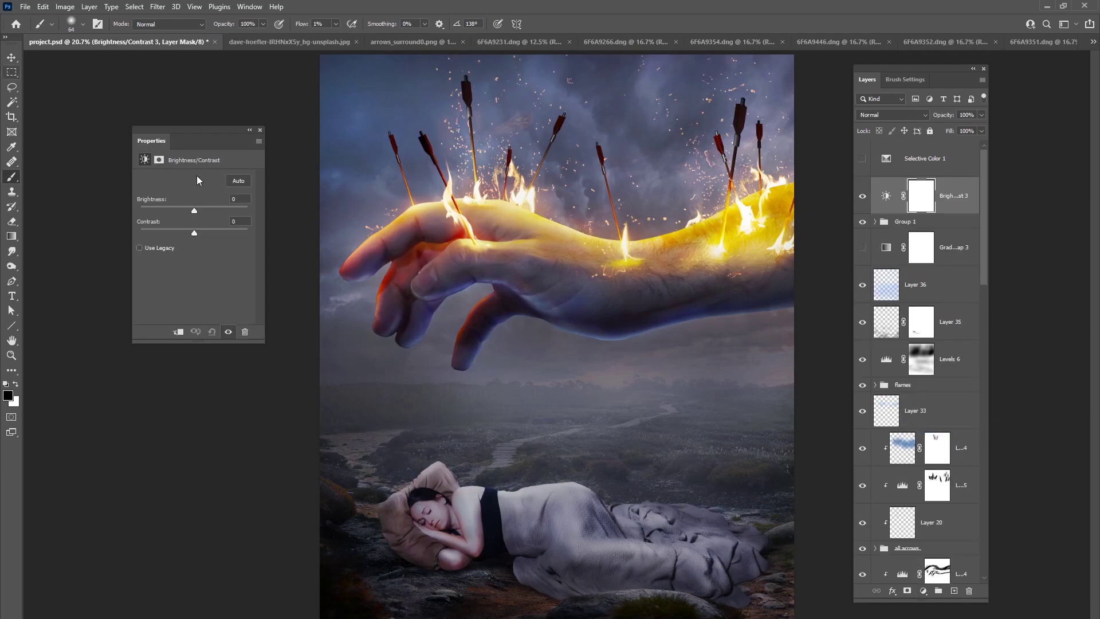
pyautogui.click(66, 7)
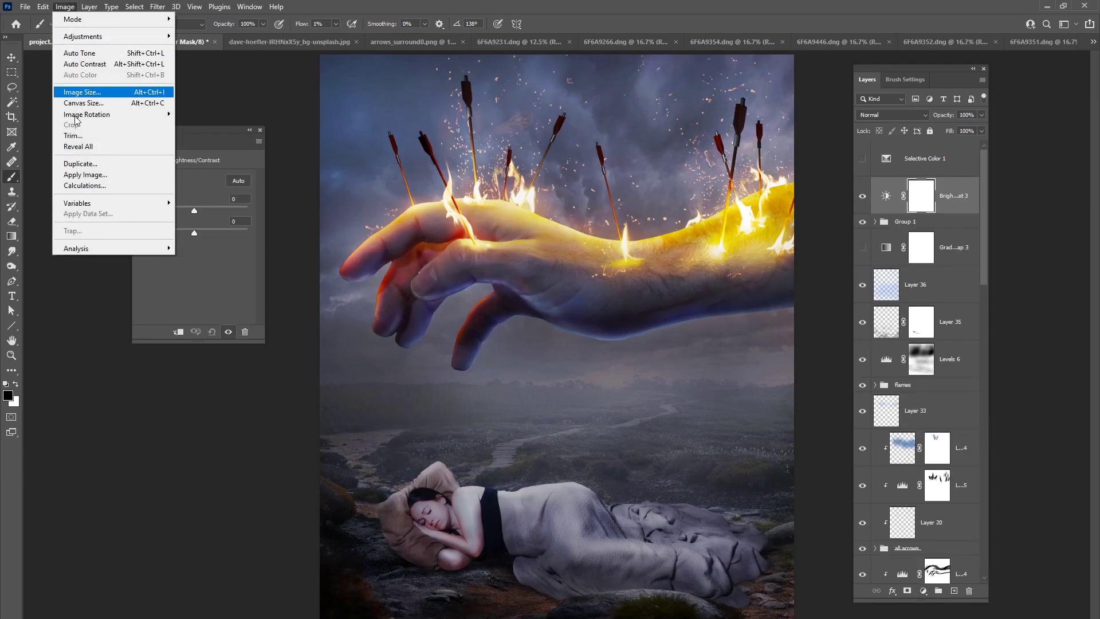
pyautogui.click(86, 172)
pyautogui.click(444, 253)
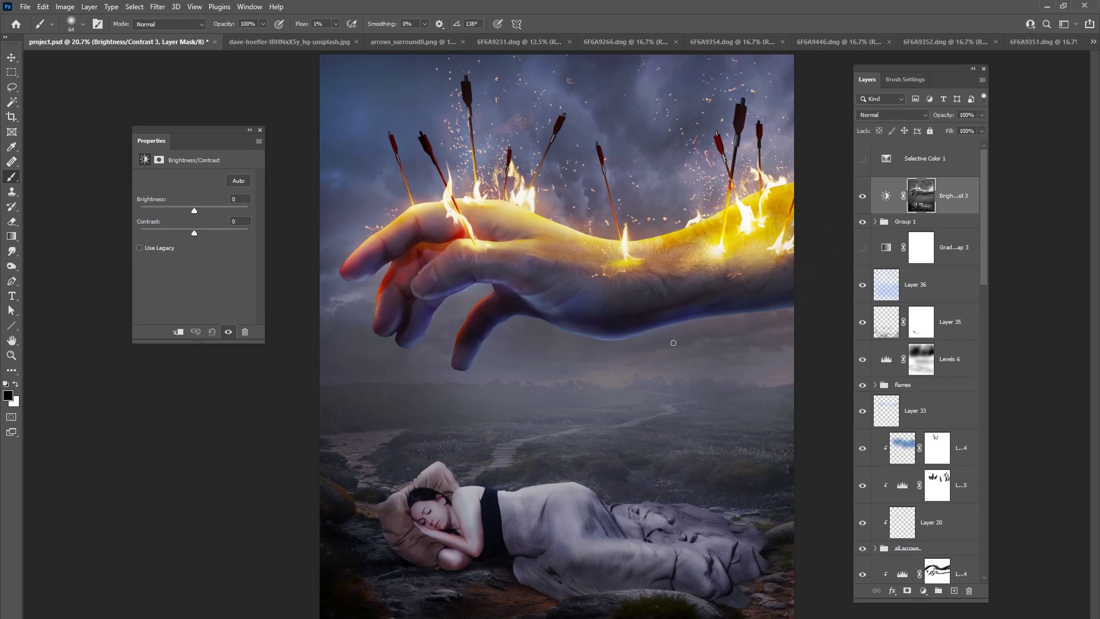
# - Set the new Brightness/Contrast adjustment to Brightness -31 and Contrast 43
pyautogui.moveTo(200, 136); pyautogui.dragTo(189, 116)
pyautogui.moveTo(185, 191); pyautogui.dragTo(236, 195)
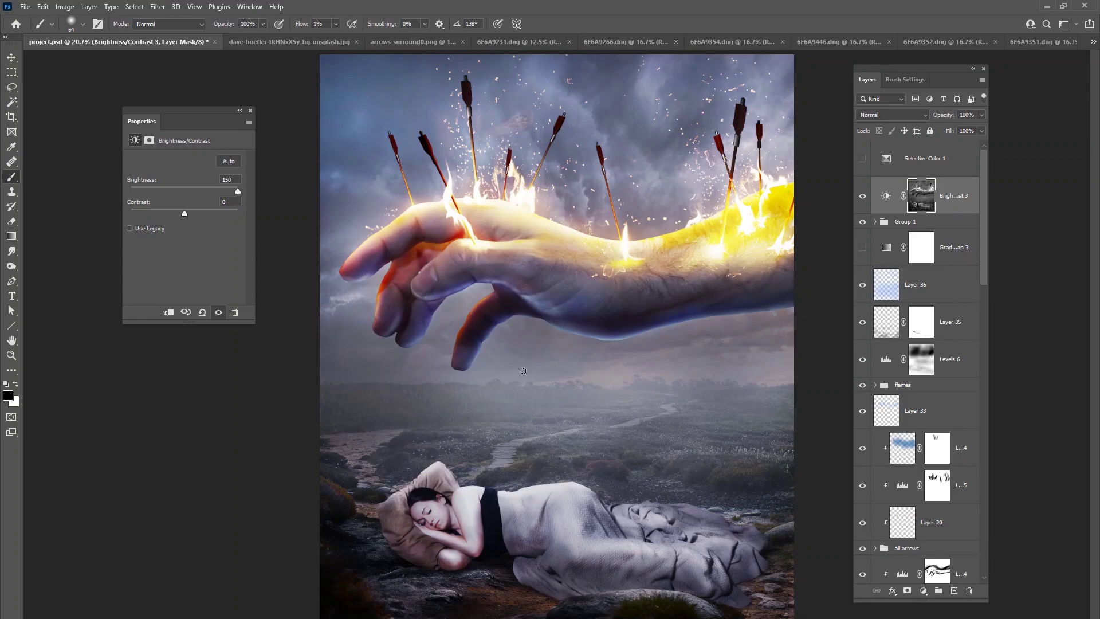
pyautogui.moveTo(233, 193); pyautogui.dragTo(196, 213)
pyautogui.click(174, 192)
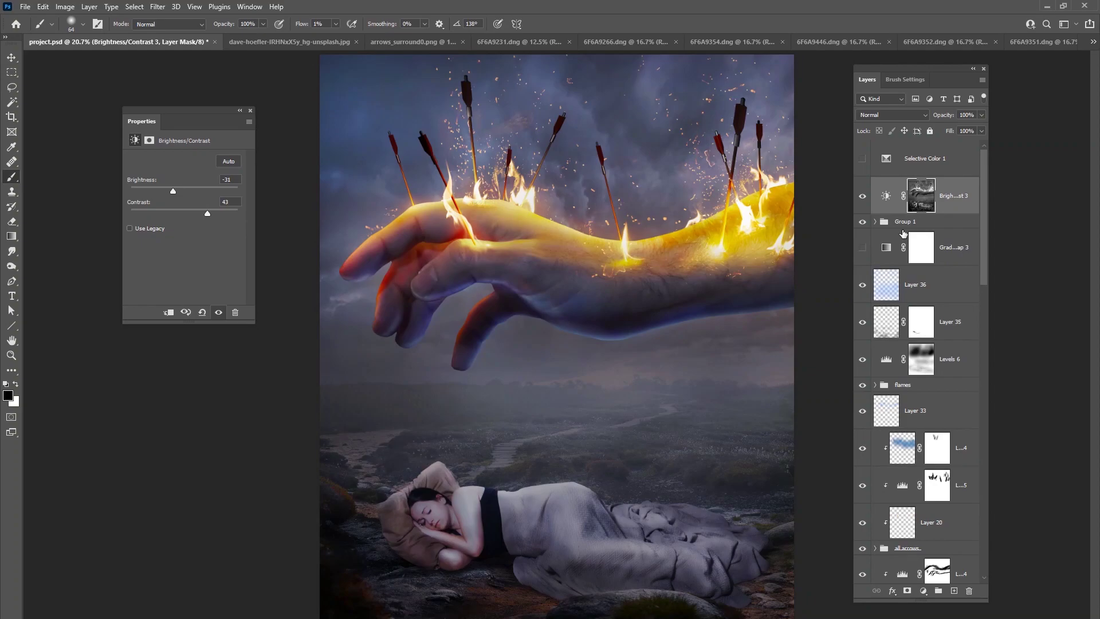
# - Duplicate the Brightness/Contrast 3 adjustment and invert the mask of the copy
pyautogui.hotkey('ctrl', 'j')
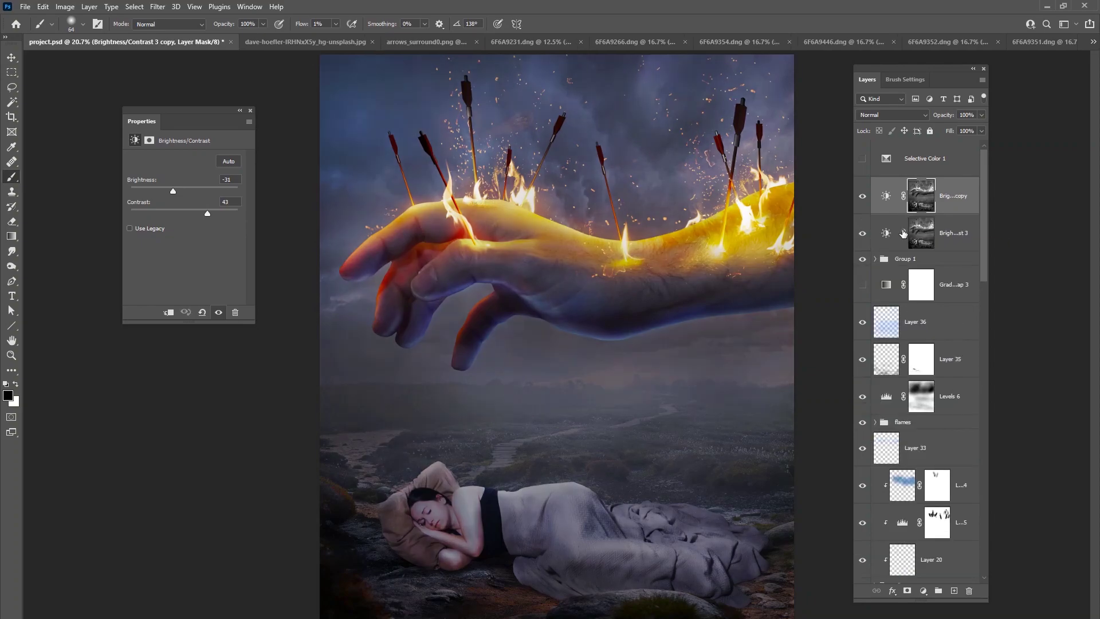
pyautogui.click(921, 205)
pyautogui.hotkey('ctrl', 'i')
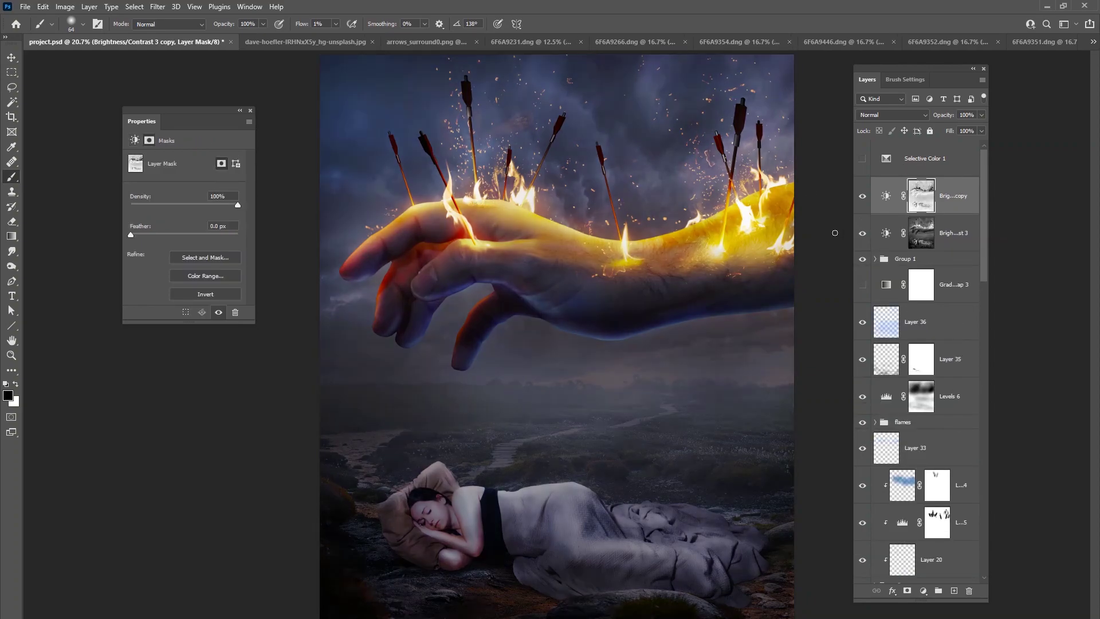
# - Set the adjustment copy to Brightness 75 and Contrast 6, and Brightness/Contrast 3 to Brightness -94
pyautogui.click(862, 233)
pyautogui.click(886, 195)
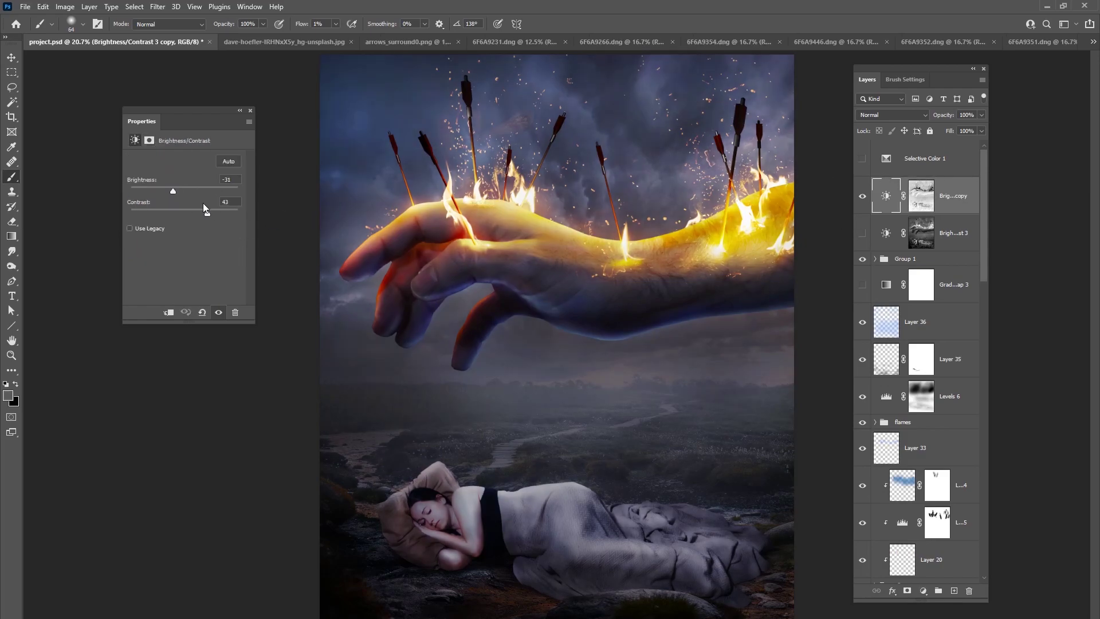
pyautogui.moveTo(183, 191); pyautogui.dragTo(151, 191)
pyautogui.click(863, 233)
pyautogui.click(922, 233)
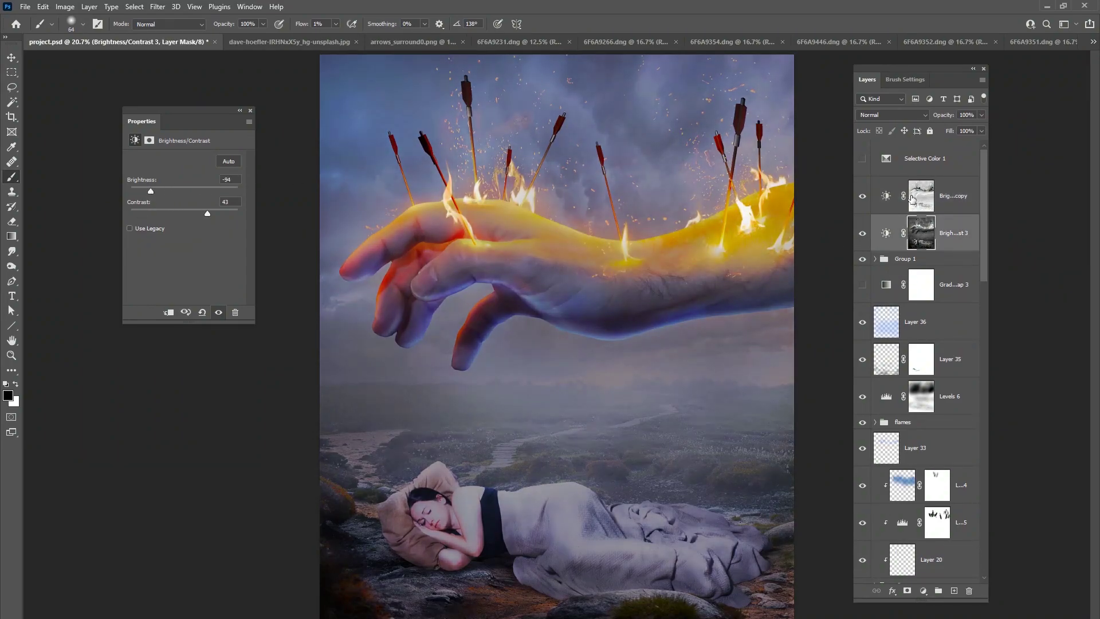
# - Compare the image with and without Brightness/Contrast 3, its copy and Group 1
pyautogui.click(863, 233)
pyautogui.click(864, 232)
pyautogui.click(863, 259)
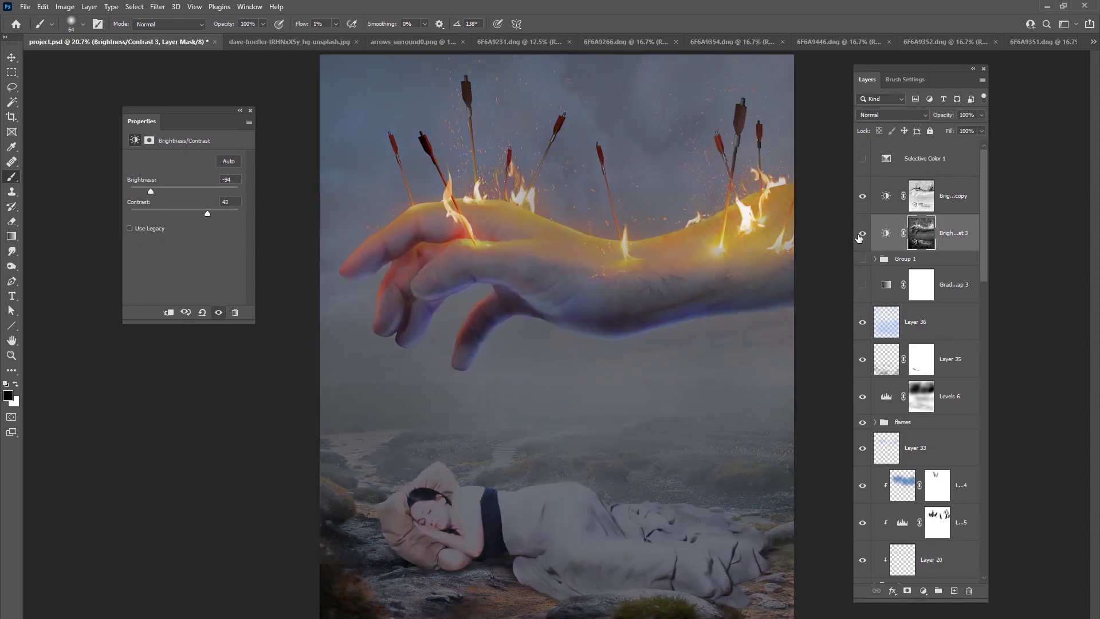
pyautogui.click(862, 234)
pyautogui.click(863, 198)
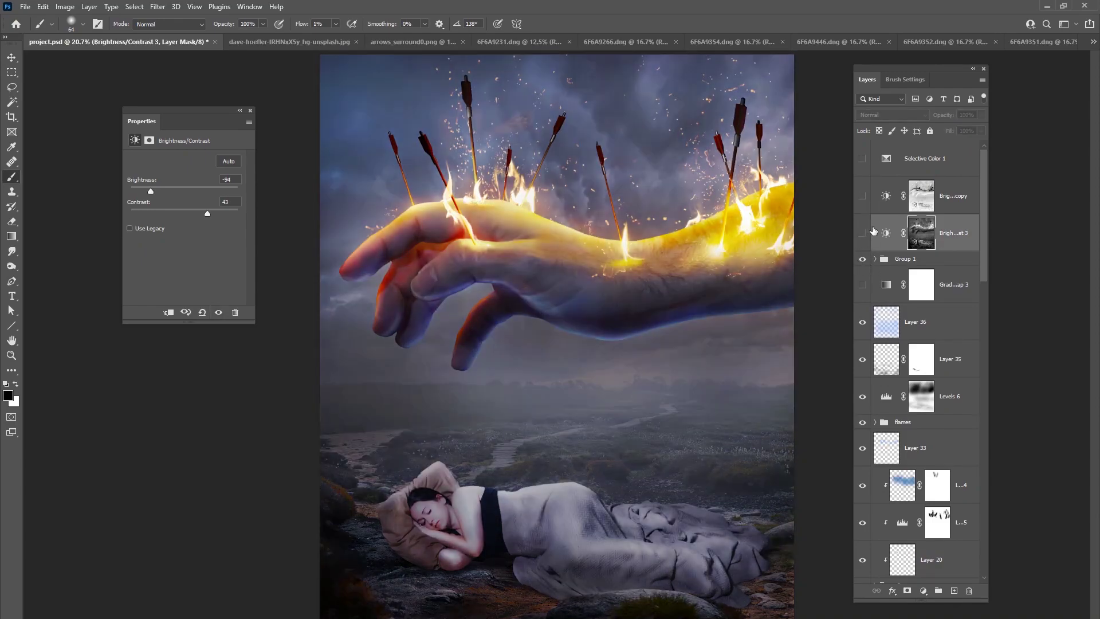
# - Delete the Brightness/Contrast 3 copy and the layer mask of Brightness/Contrast 3
pyautogui.click(953, 201)
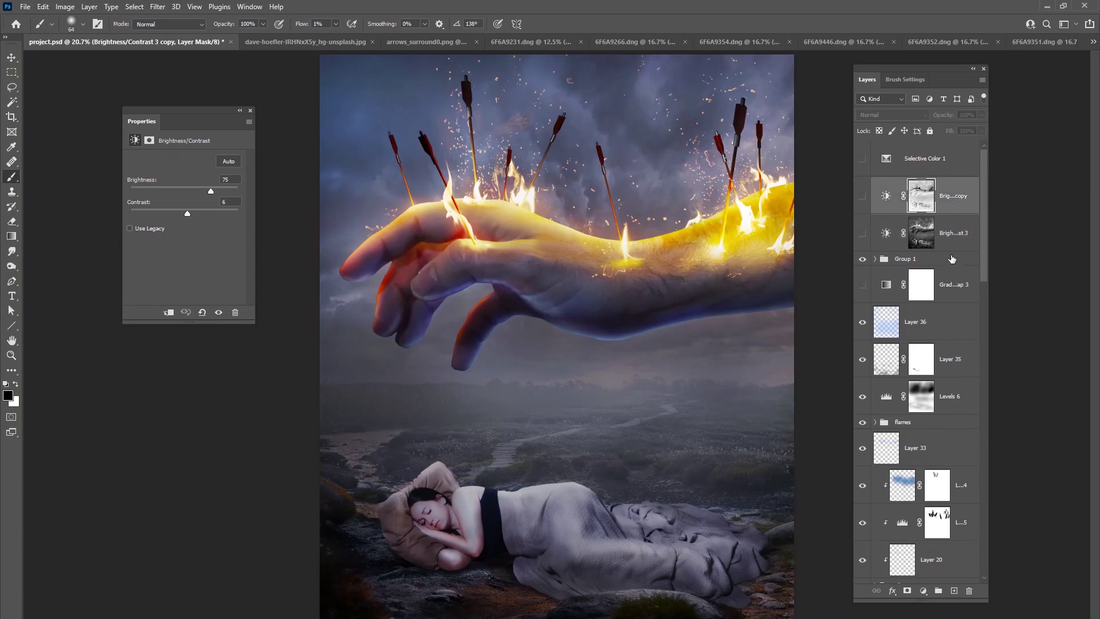
pyautogui.press('Delete')
pyautogui.press('Delete')
# - Turn Brightness/Contrast 3 back on and lower its layer opacity to 11%
pyautogui.click(863, 197)
pyautogui.click(863, 197)
pyautogui.click(862, 196)
pyautogui.click(982, 115)
pyautogui.moveTo(932, 133); pyautogui.dragTo(934, 134)
# - Compare the image with and without Group 1, and turn Gradient Map 3 back on
pyautogui.click(863, 221)
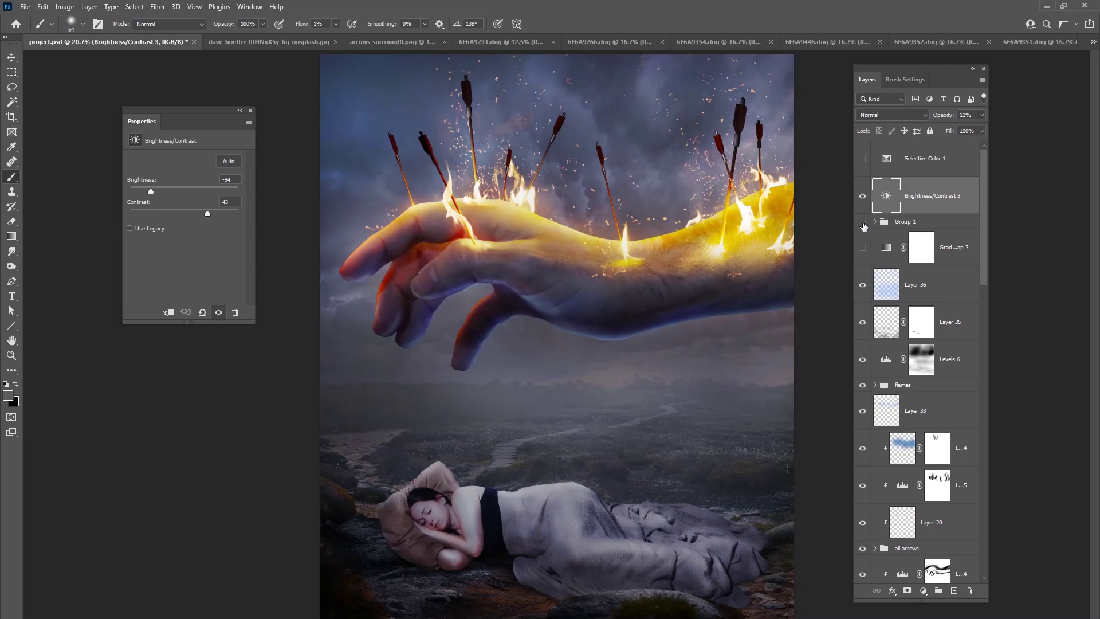
pyautogui.click(862, 222)
pyautogui.click(877, 222)
pyautogui.click(862, 247)
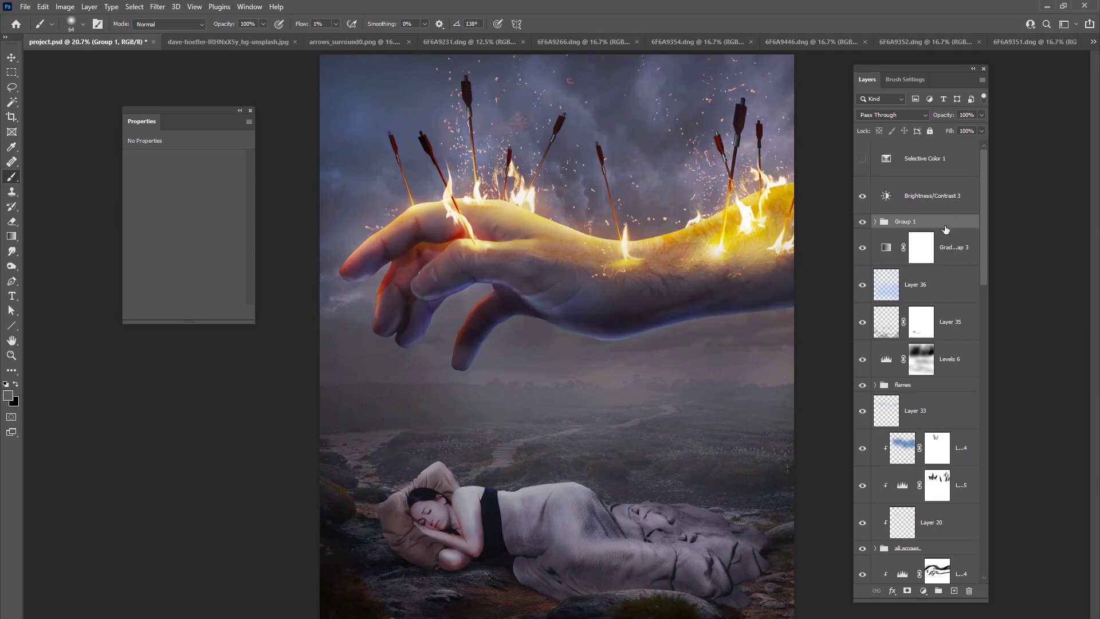
# - Merge the sketch on Layer 1 with the Background, and place a copy of the result above all layers
pyautogui.moveTo(985, 201); pyautogui.dragTo(954, 590)
pyautogui.moveTo(983, 538); pyautogui.dragTo(982, 557)
pyautogui.click(888, 537)
pyautogui.click(862, 527)
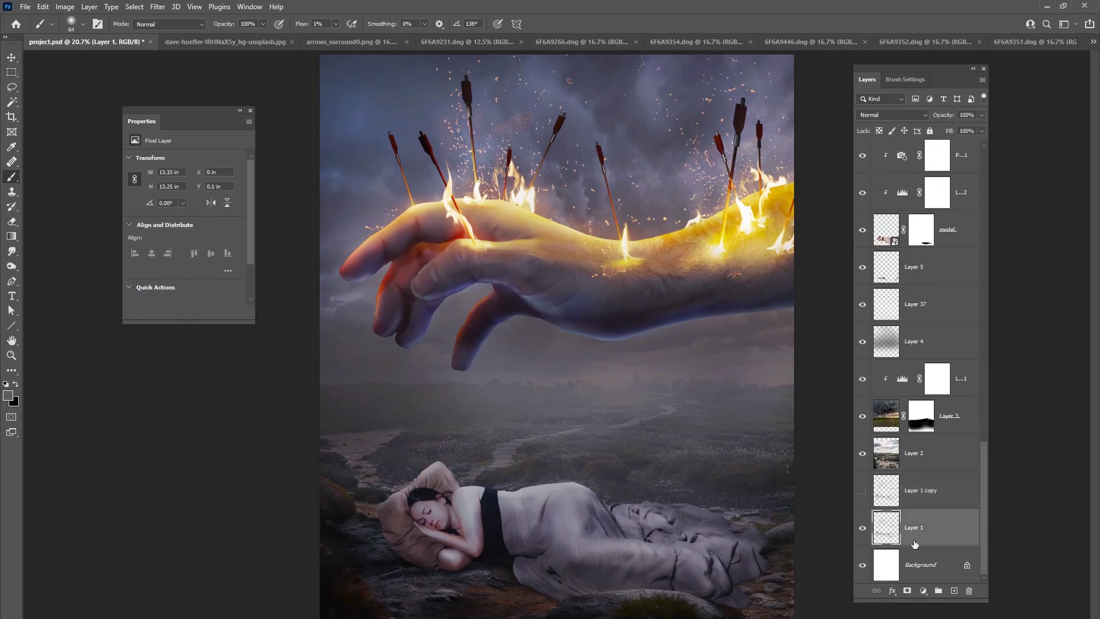
pyautogui.keyDown('shift'); pyautogui.click(920, 560); pyautogui.keyUp('shift')
pyautogui.rightClick(916, 530)
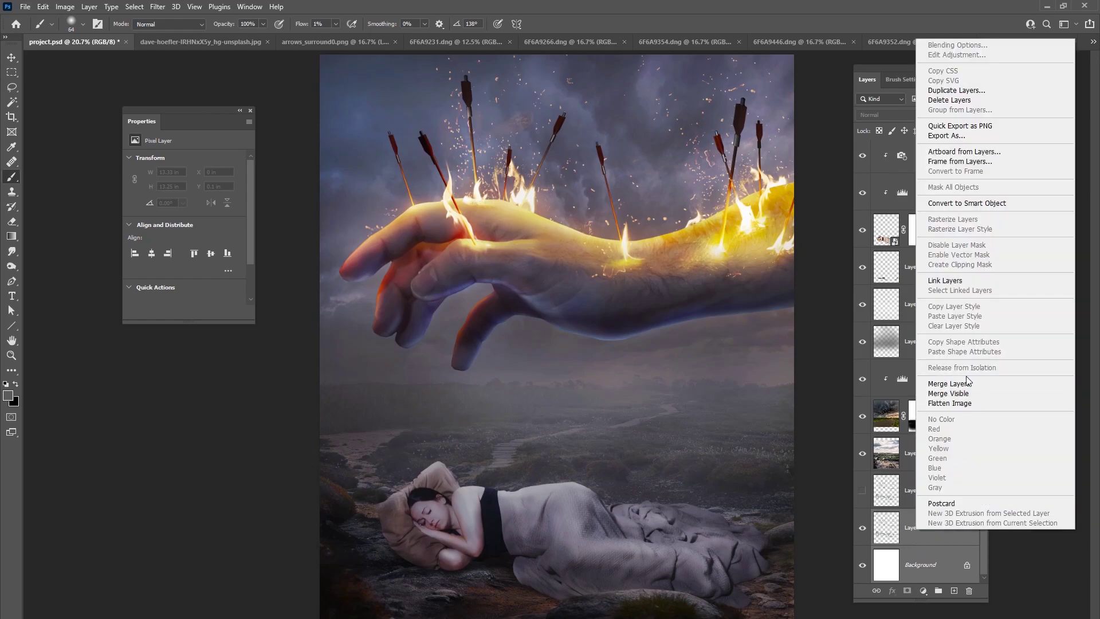
pyautogui.click(949, 383)
pyautogui.moveTo(946, 567)
pyautogui.mouseDown()
pyautogui.moveTo(946, 101)
pyautogui.moveTo(937, 143)
pyautogui.mouseUp()
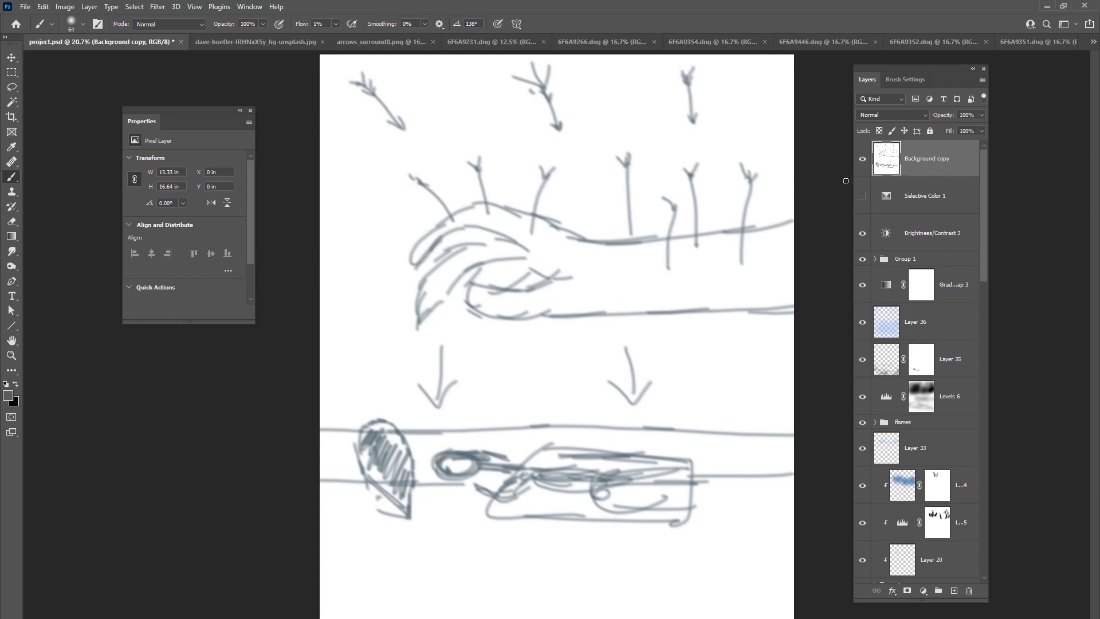
# - Compare the original sketch with the finished composite, and leave the sketch copy hidden
pyautogui.click(862, 159)
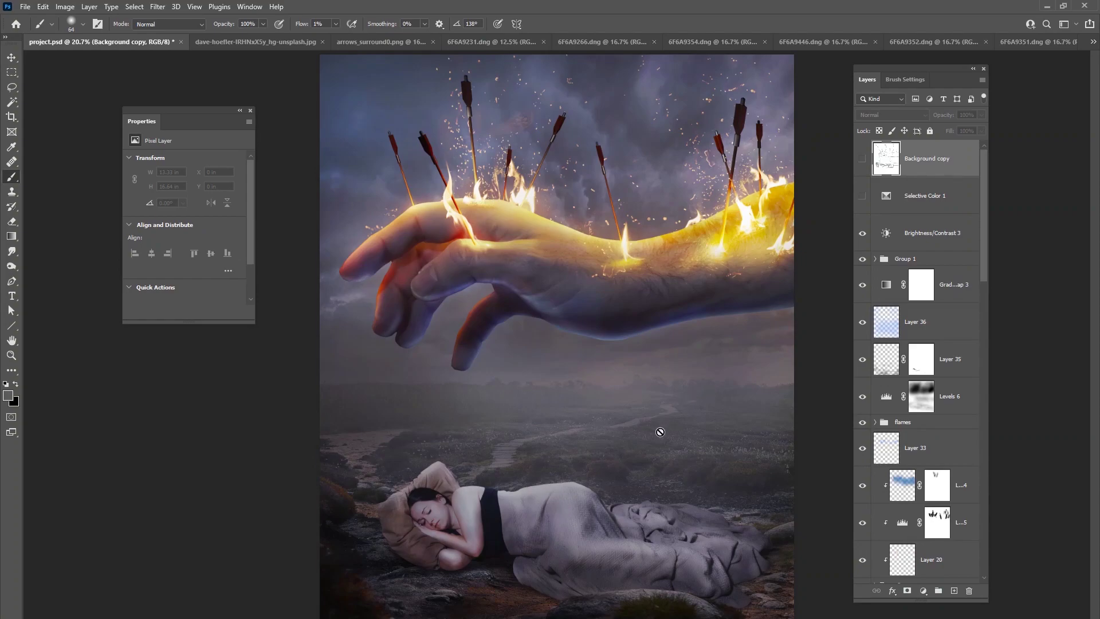
pyautogui.click(529, 548)
pyautogui.click(547, 247)
pyautogui.click(861, 160)
pyautogui.click(861, 160)
pyautogui.click(862, 160)
pyautogui.click(862, 161)
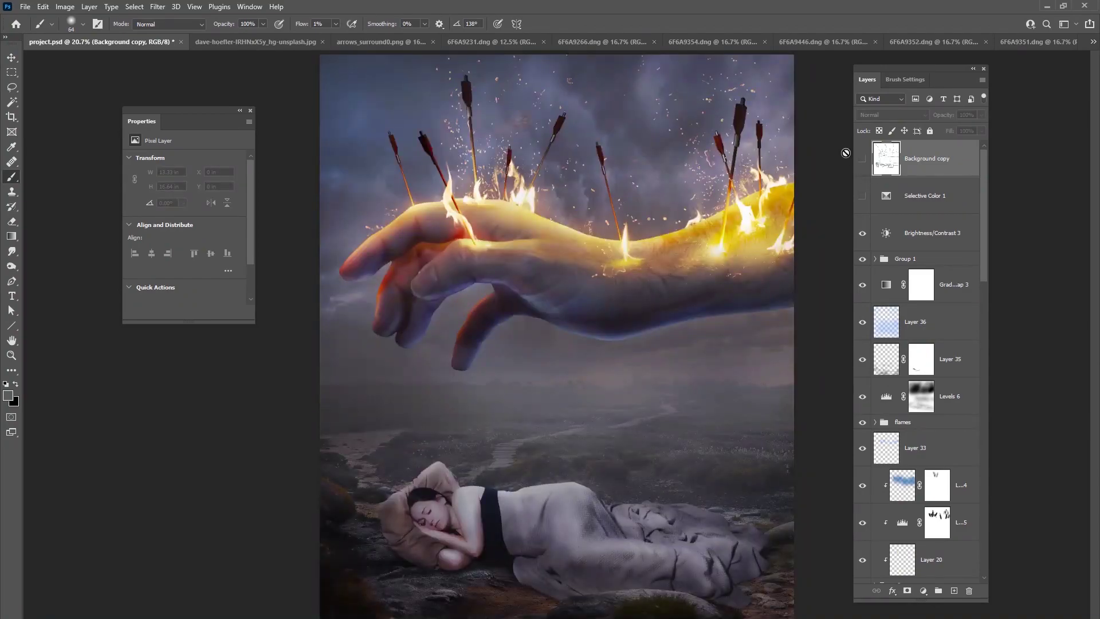